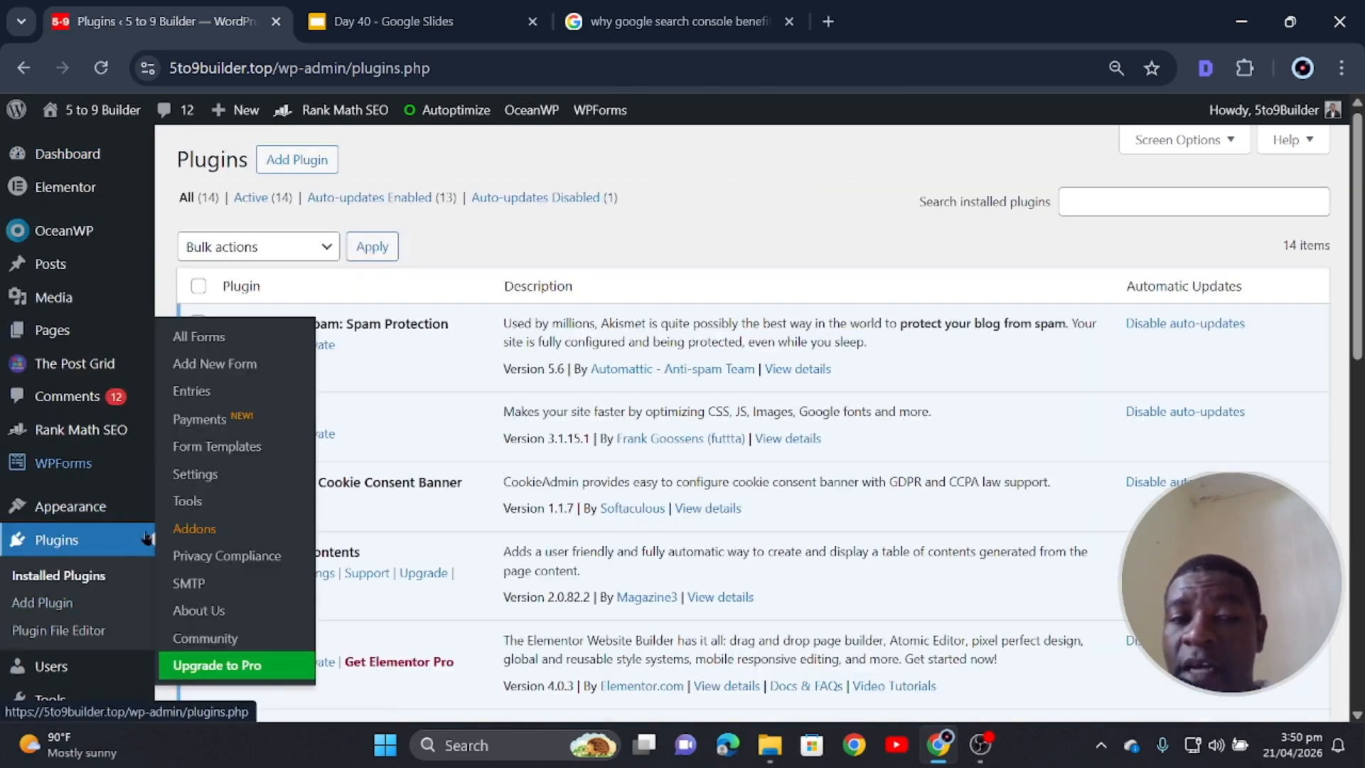
- Search the plugin directory for 'google site' and install Site Kit by Google
click(294, 156)
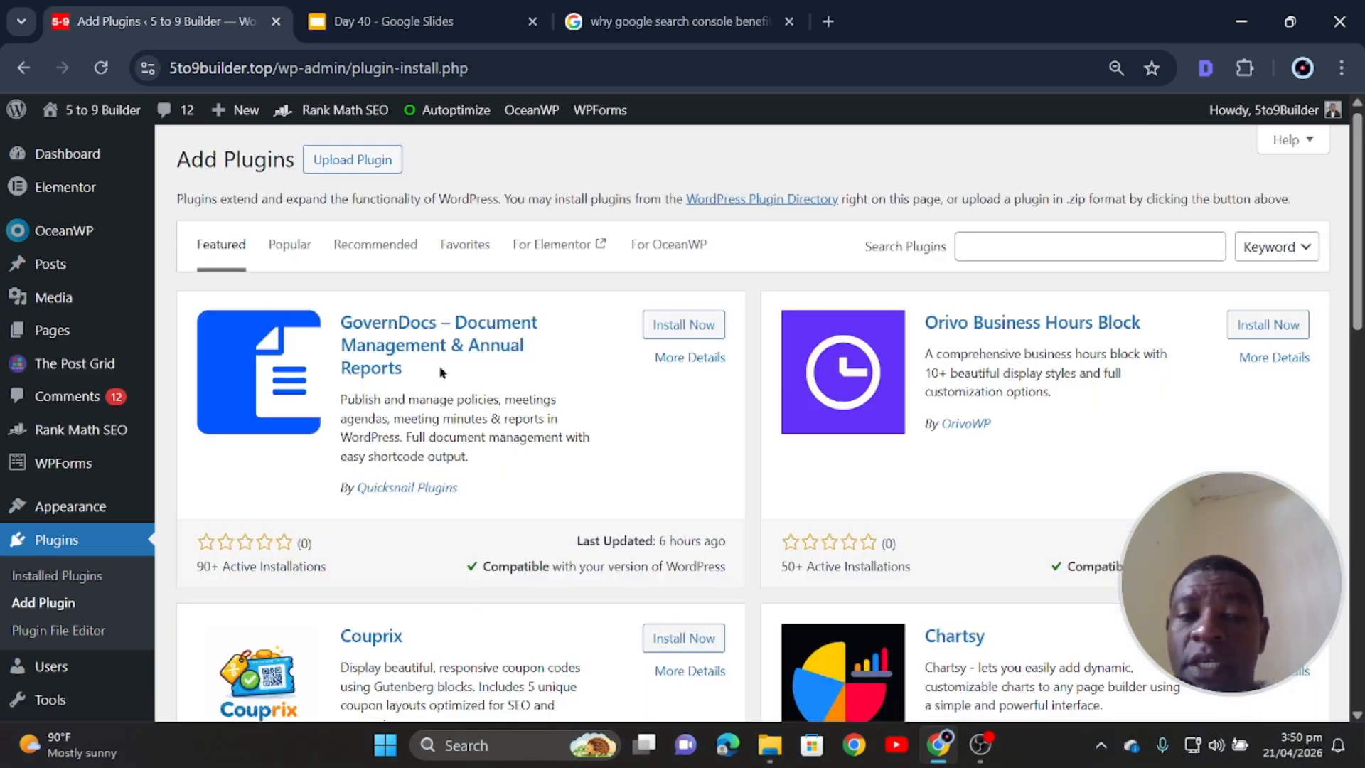
click(1098, 241)
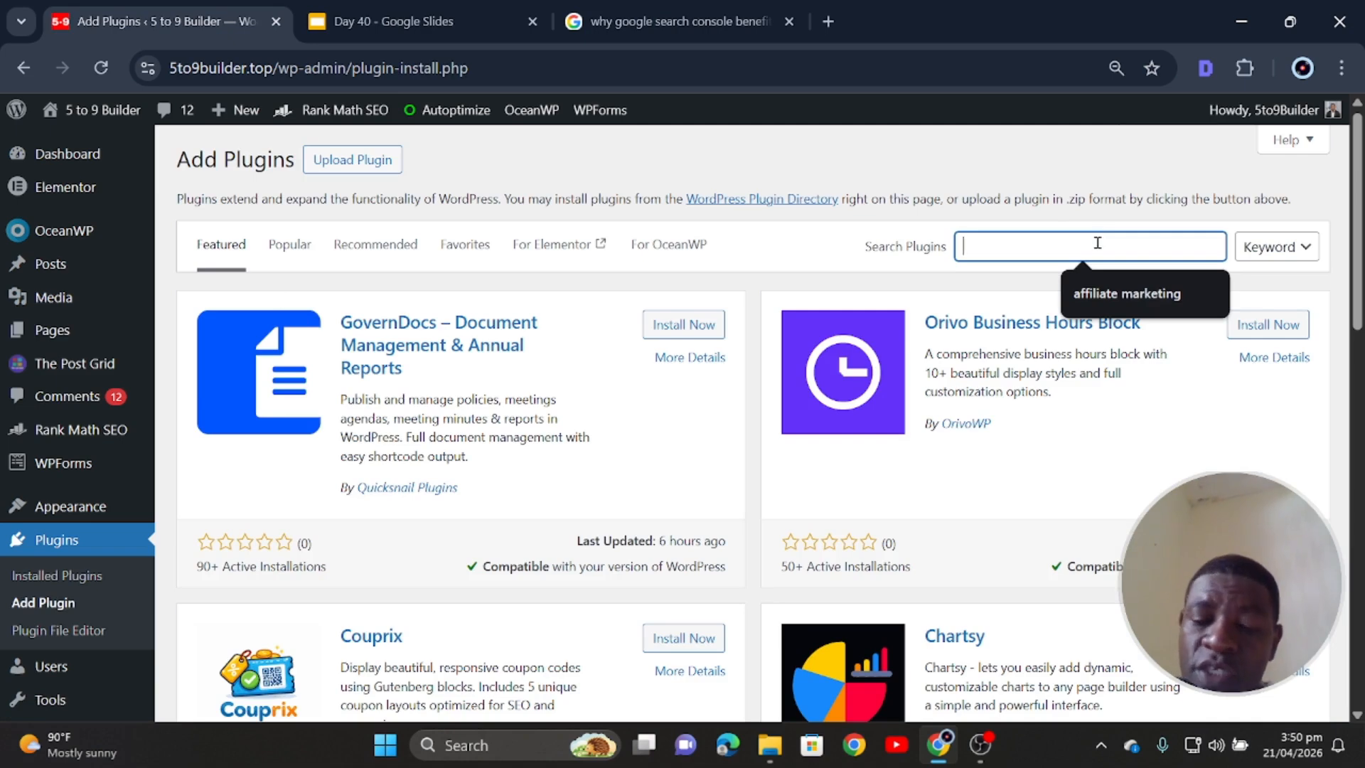
text(google site)
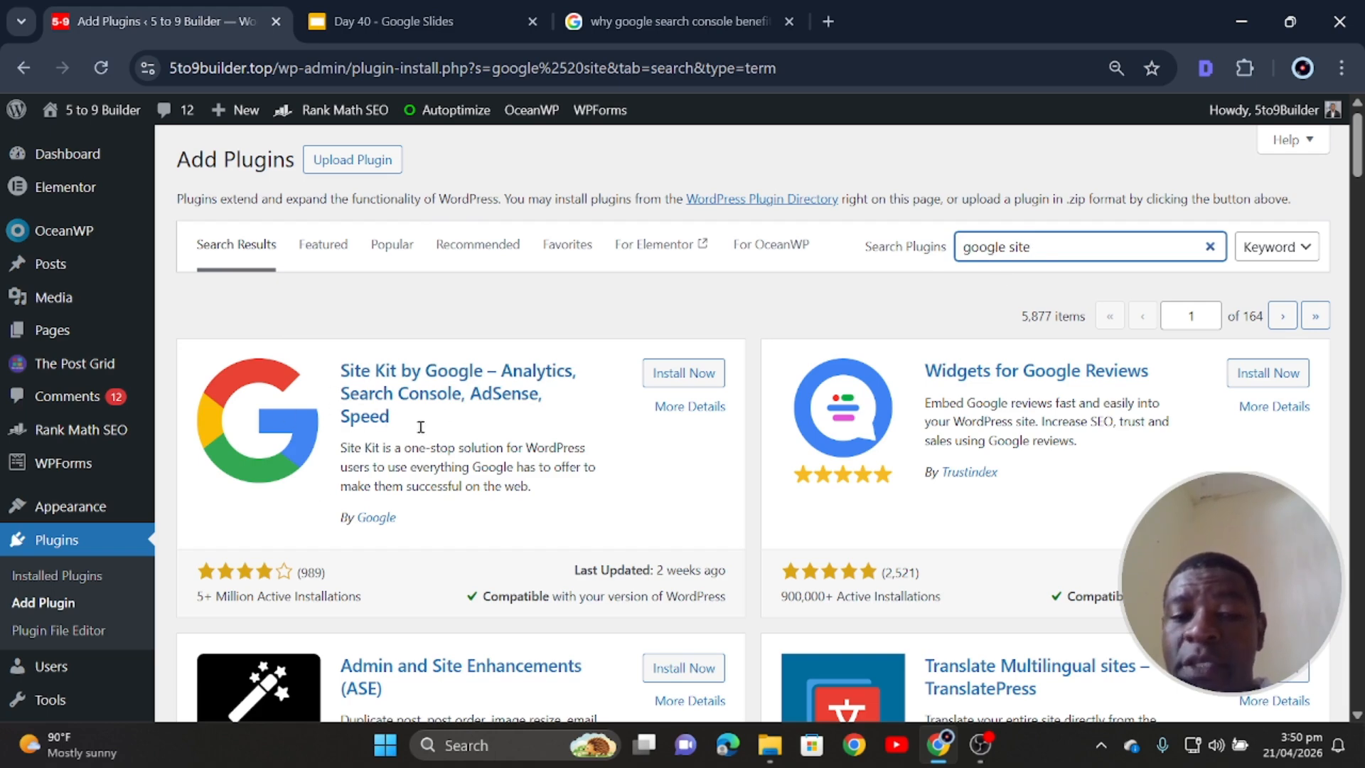
click(683, 379)
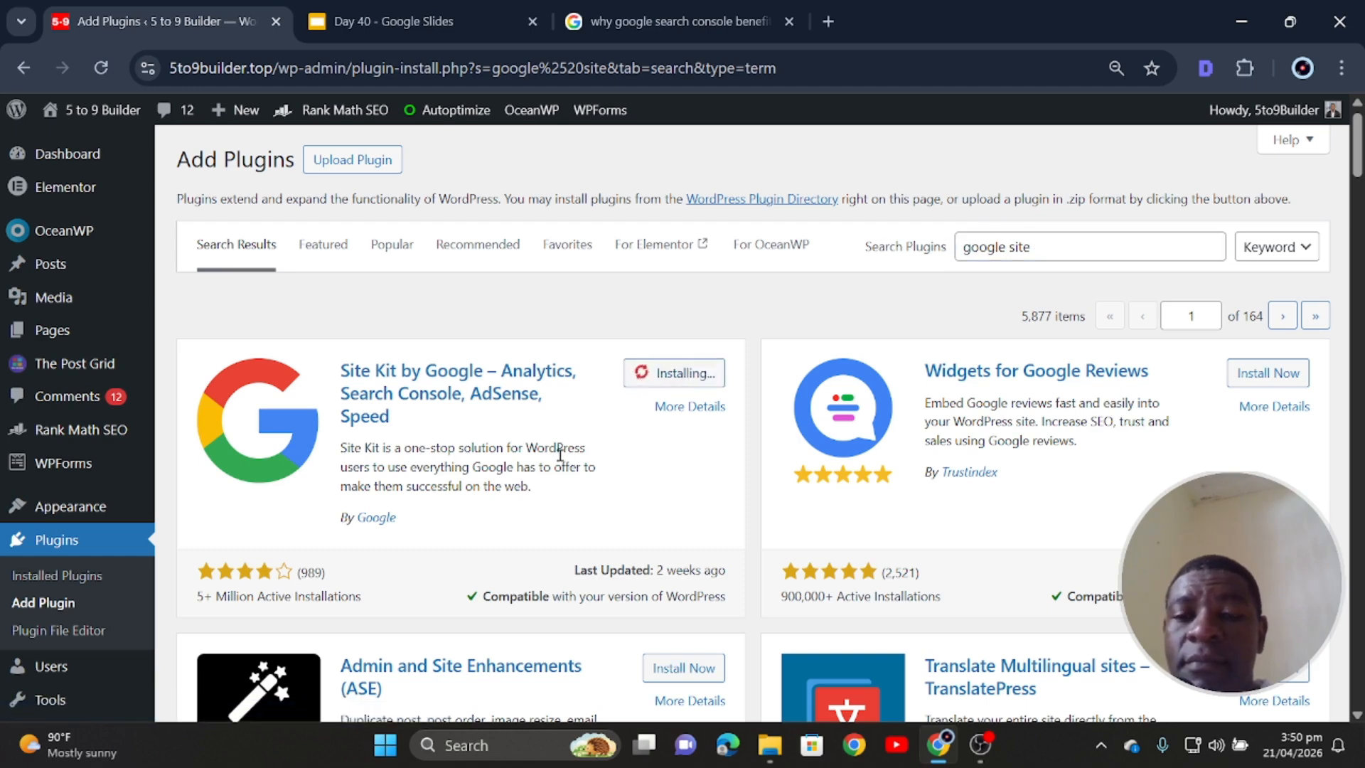
- Install the GA Google Analytics plugin from the search results
scroll(561, 455, down, 5)
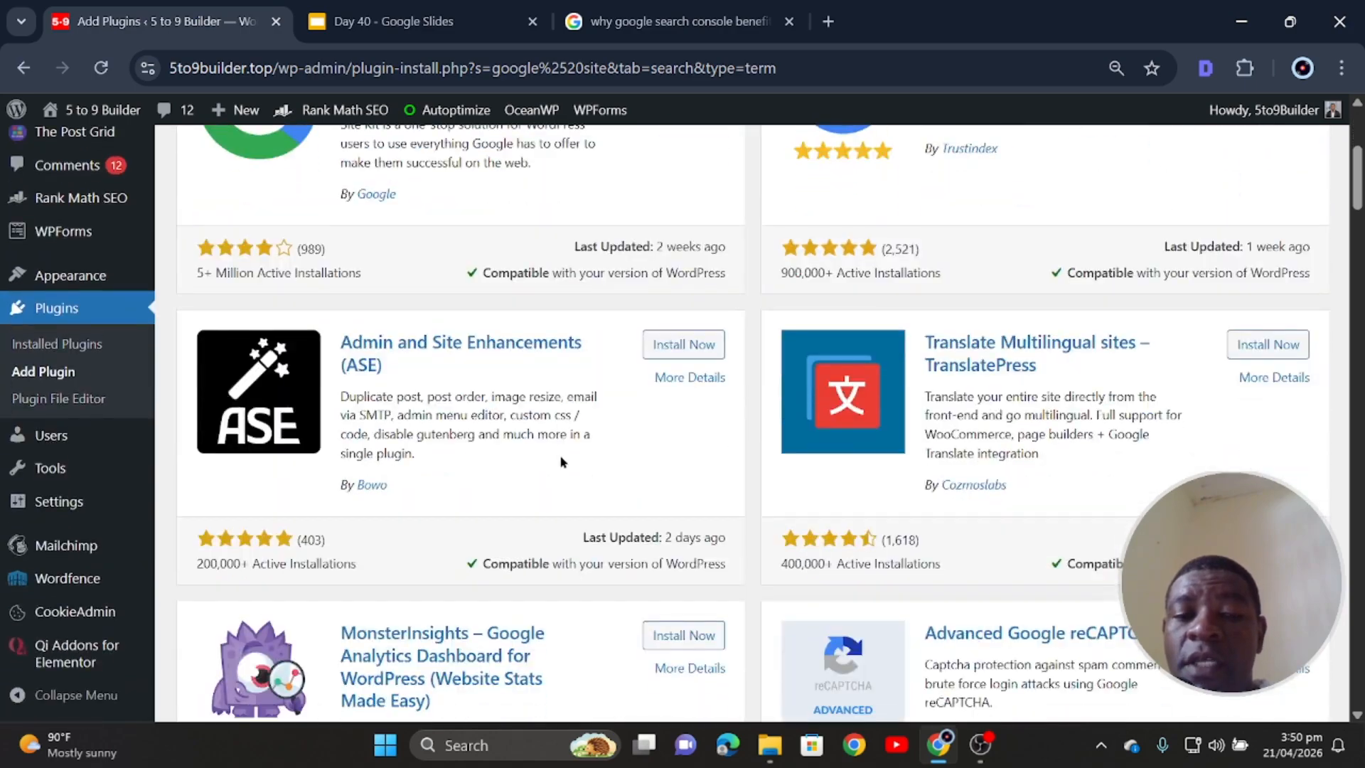
scroll(560, 462, down, 8)
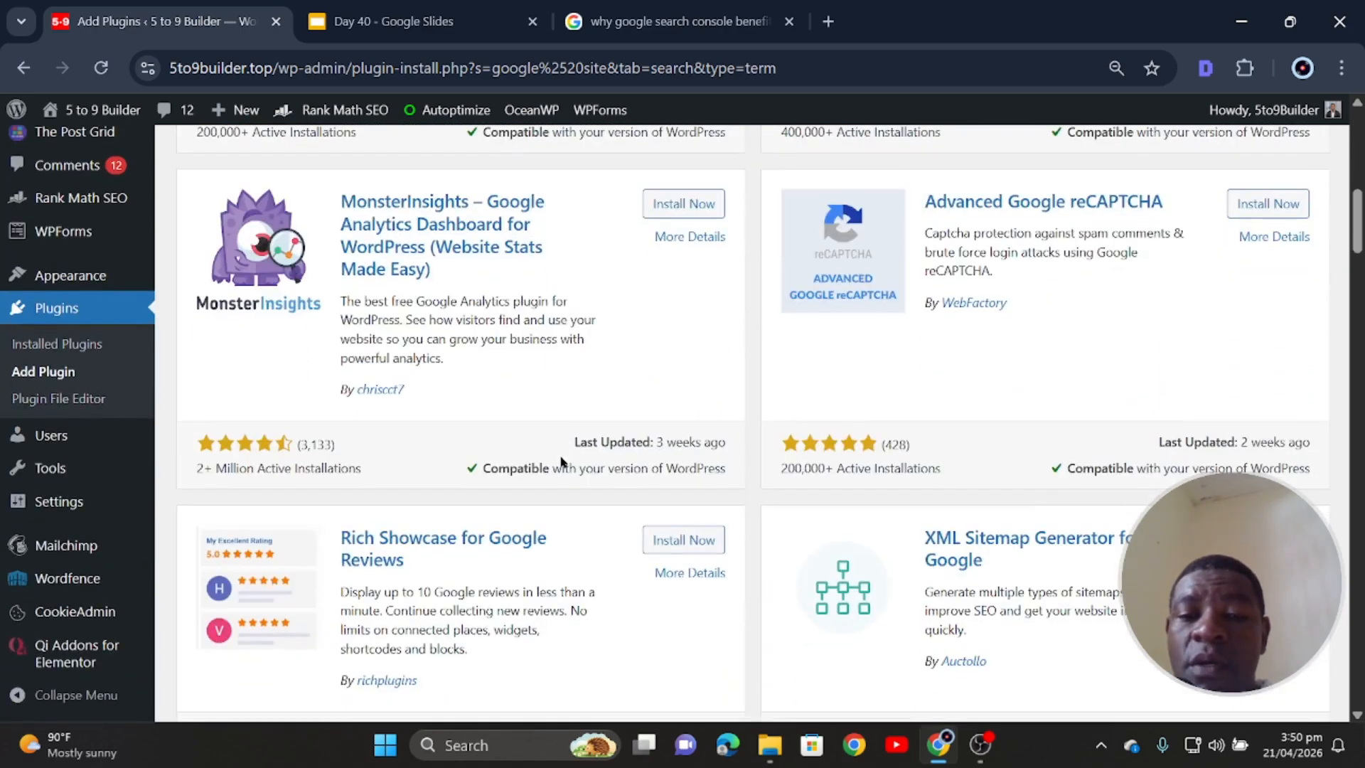
scroll(561, 462, down, 3)
scroll(561, 462, up, 7)
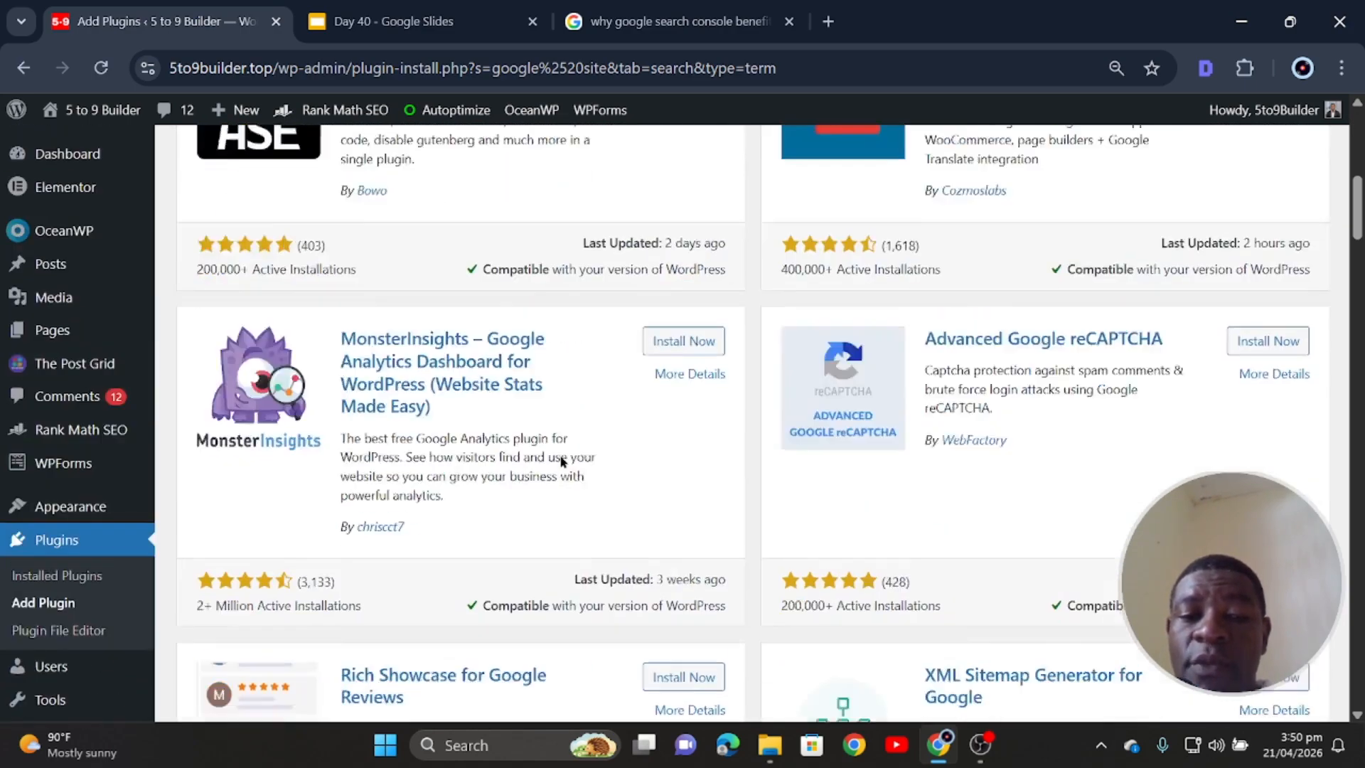
scroll(561, 458, down, 5)
scroll(560, 455, down, 6)
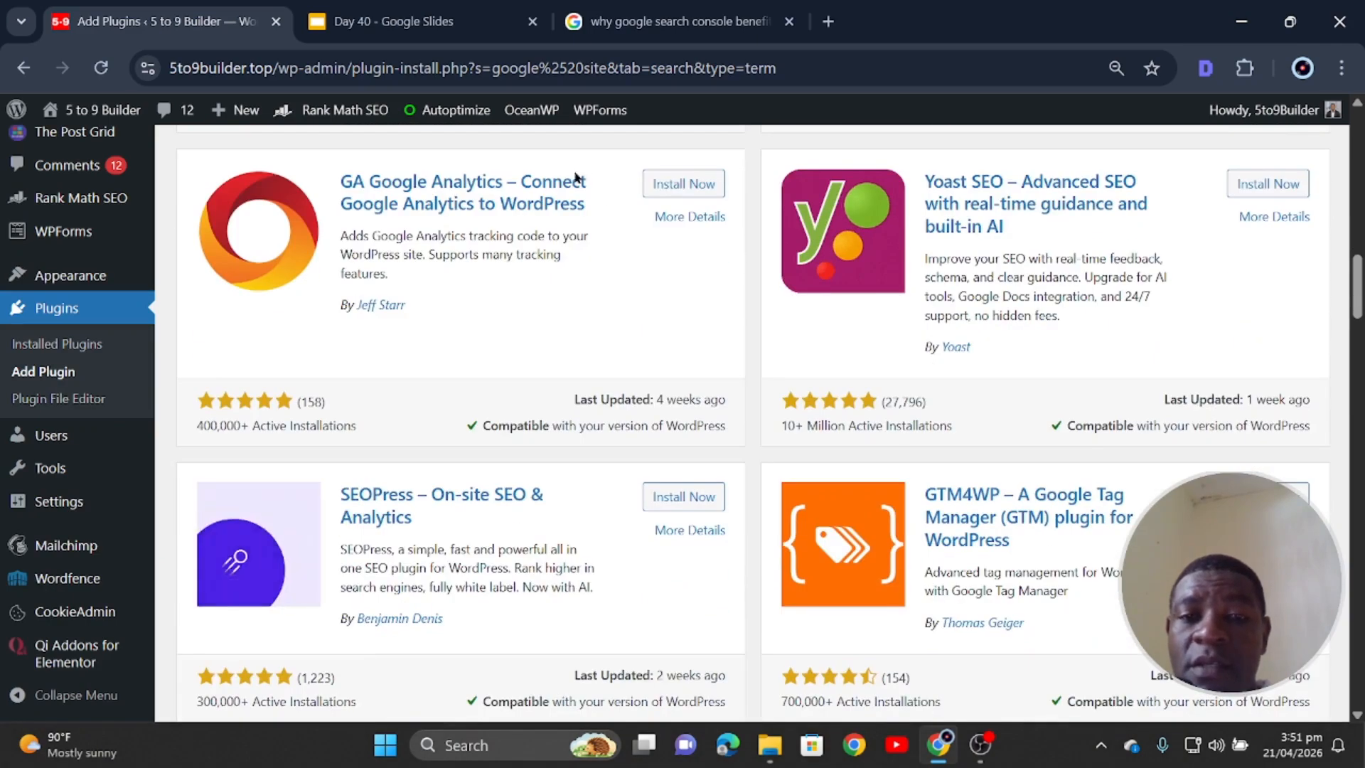
click(684, 184)
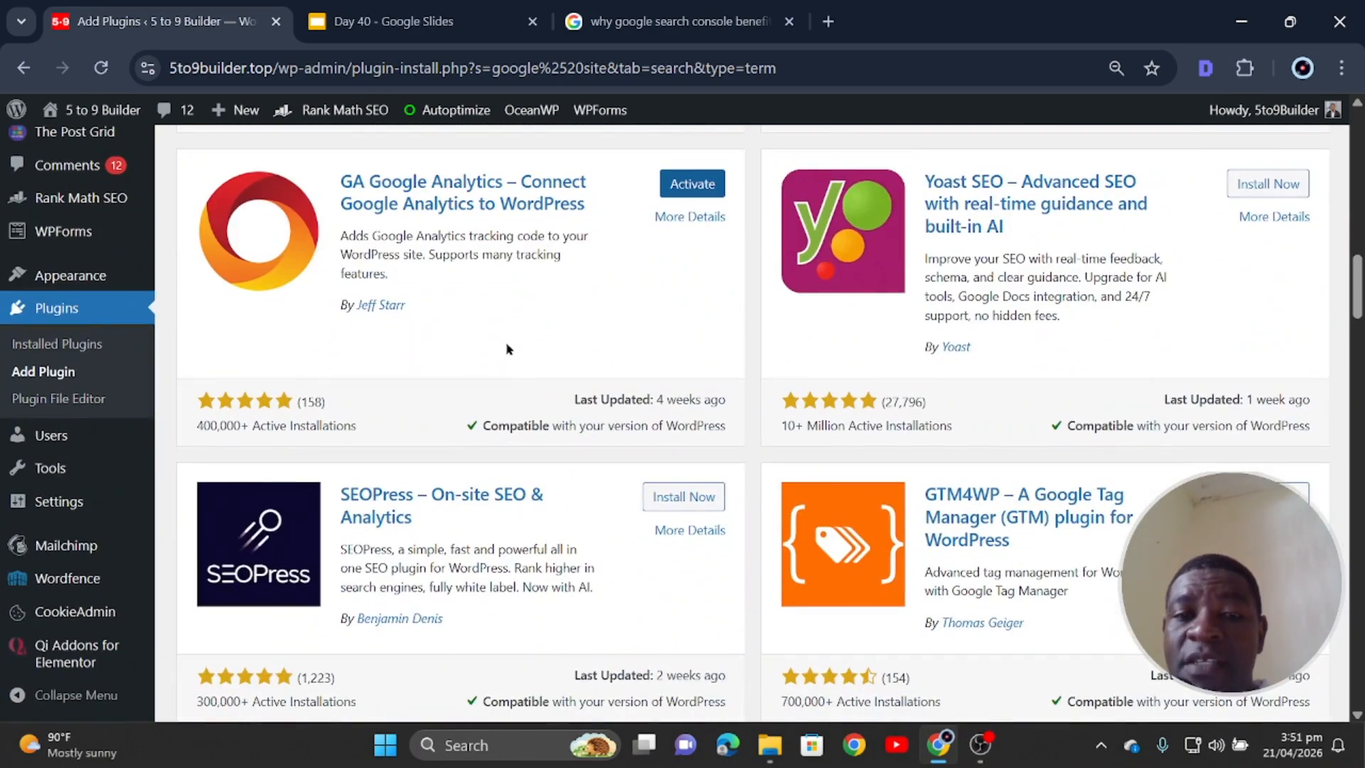
- Go back to the installed plugins list
scroll(509, 343, up, 5)
scroll(509, 343, up, 15)
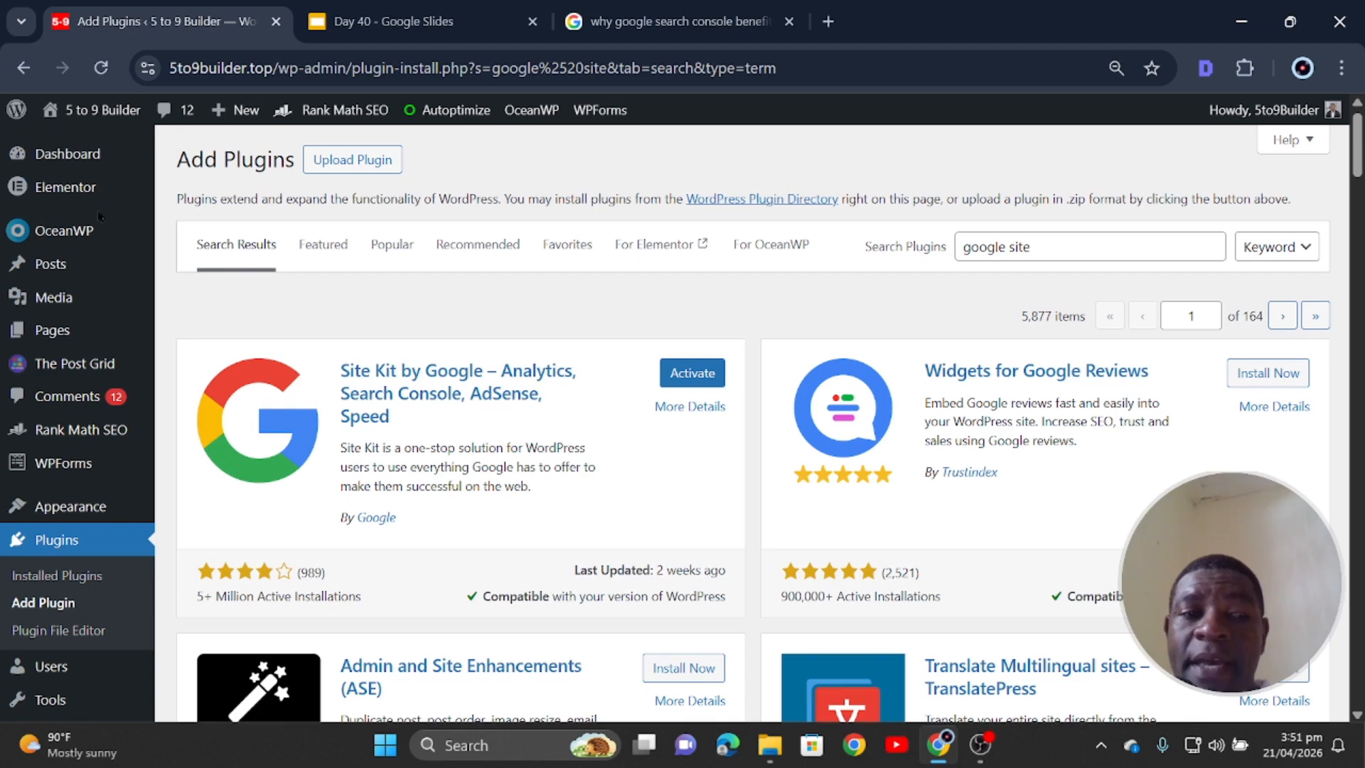
mouse_move(68, 190)
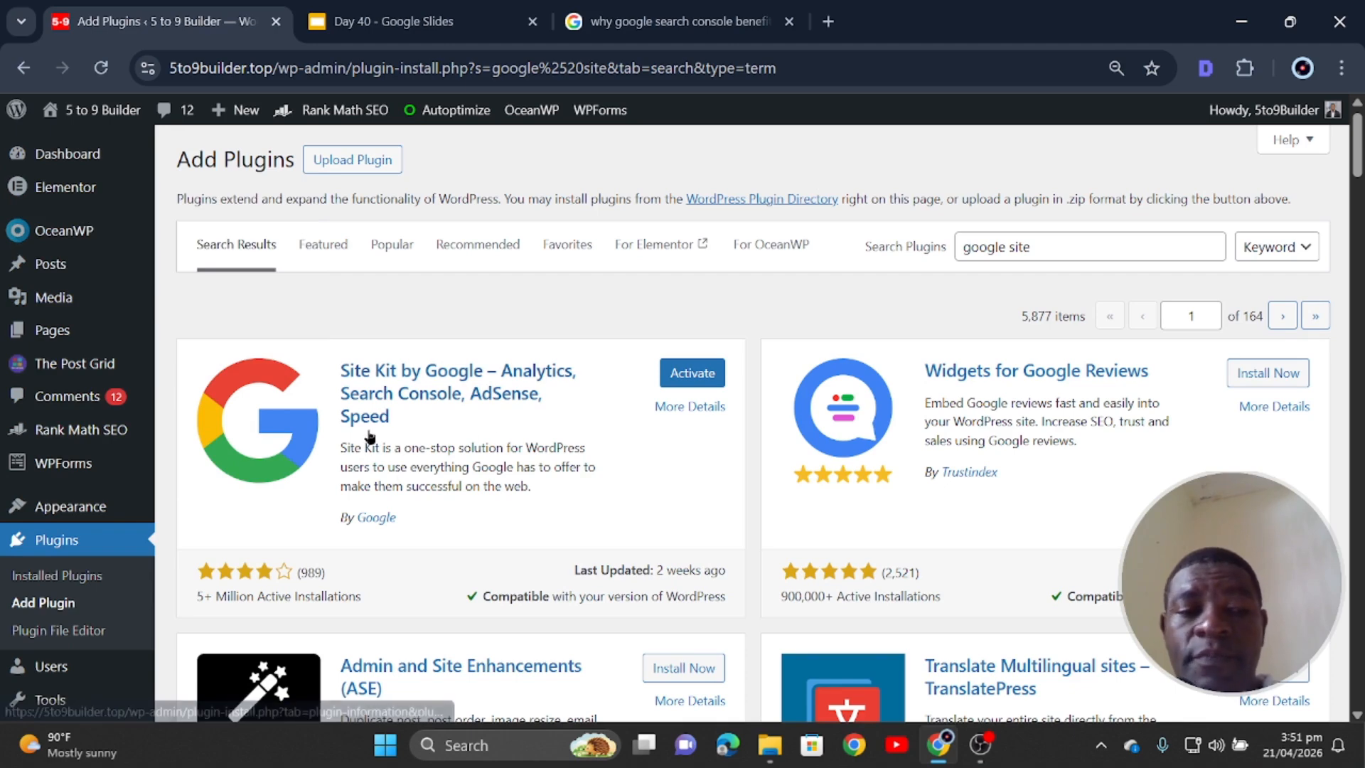
click(49, 544)
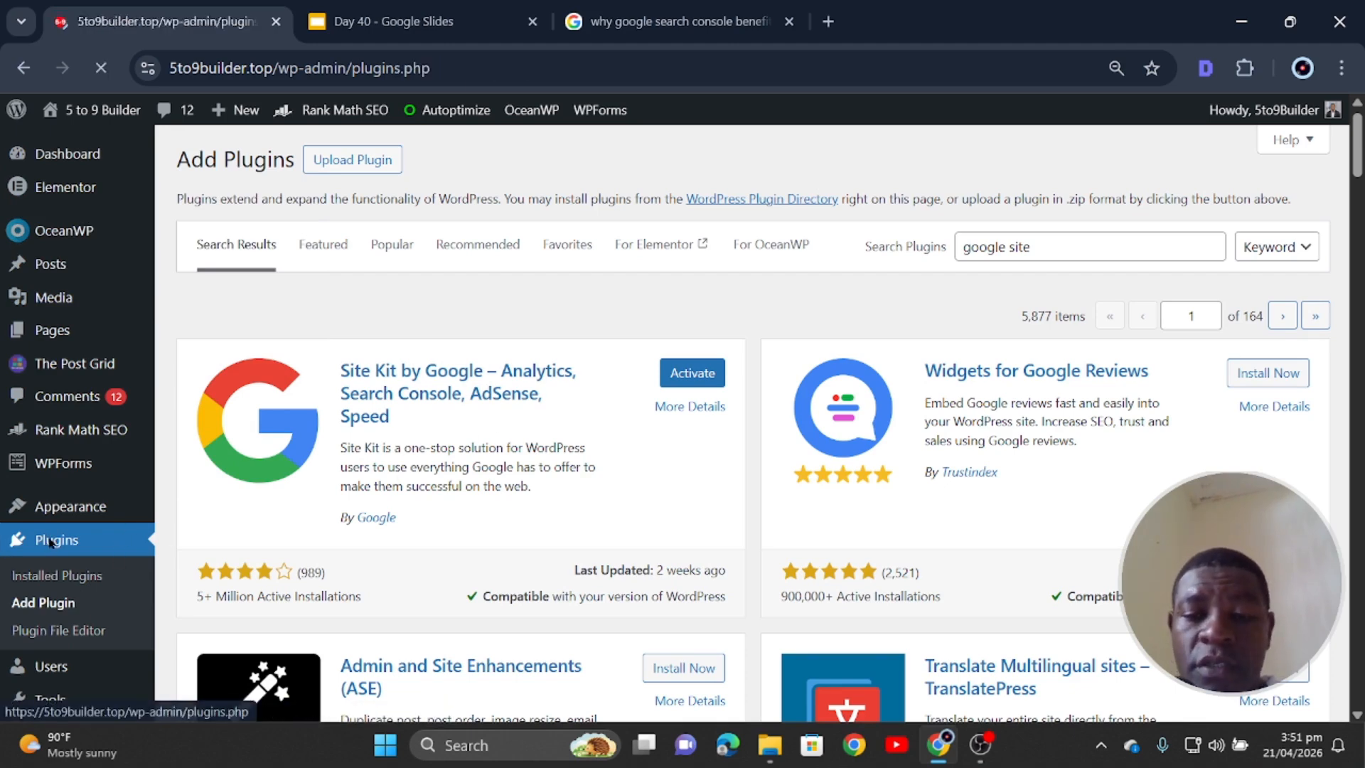
- Enable auto-updates for Site Kit by Google and GA Google Analytics
scroll(354, 384, down, 2)
scroll(353, 384, down, 5)
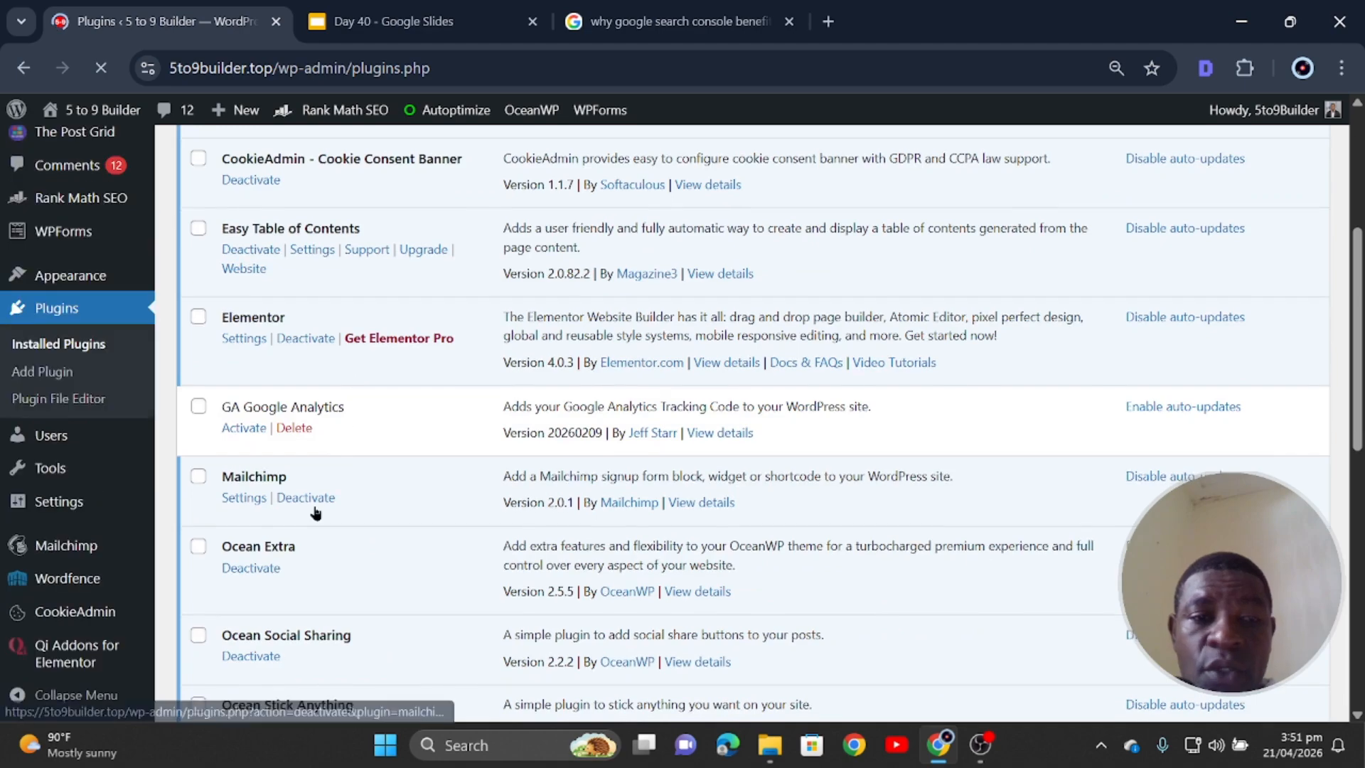
scroll(304, 388, down, 2)
scroll(304, 388, down, 2)
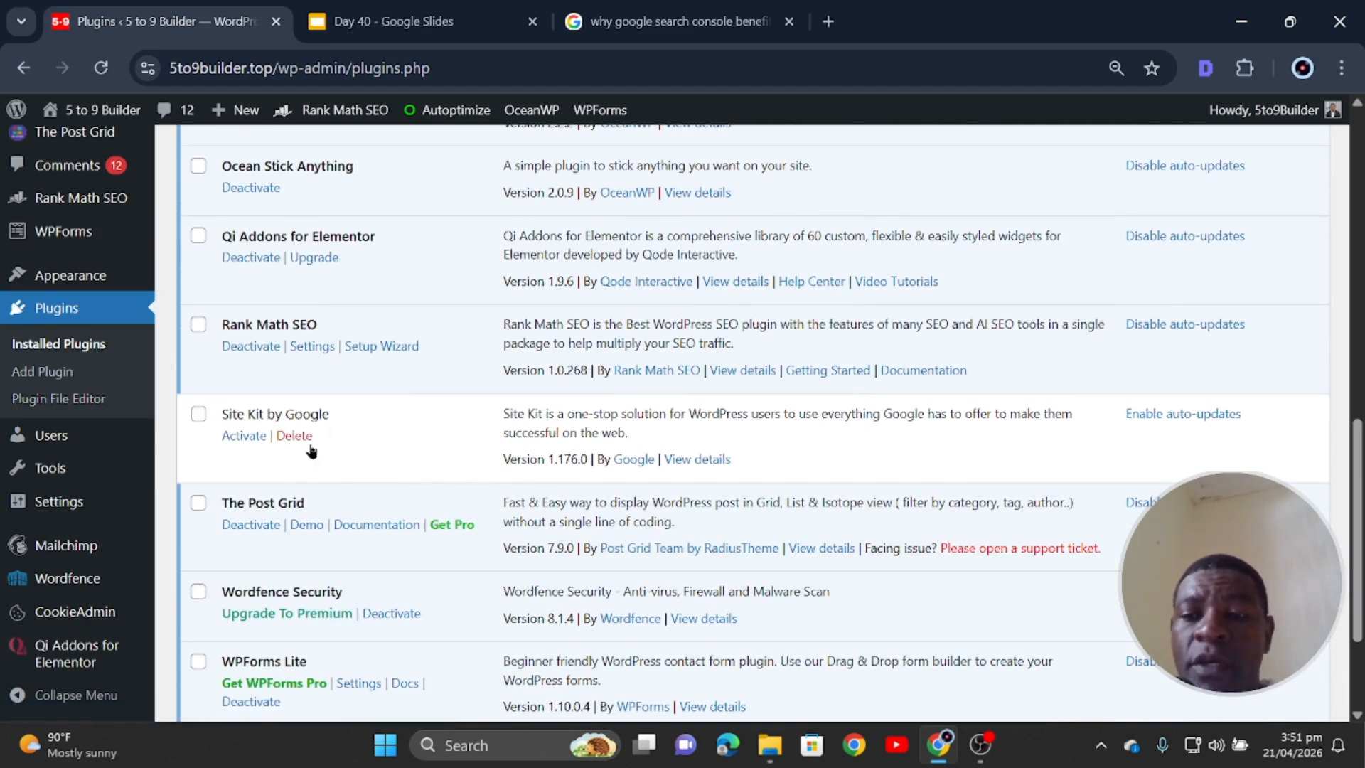
click(1173, 417)
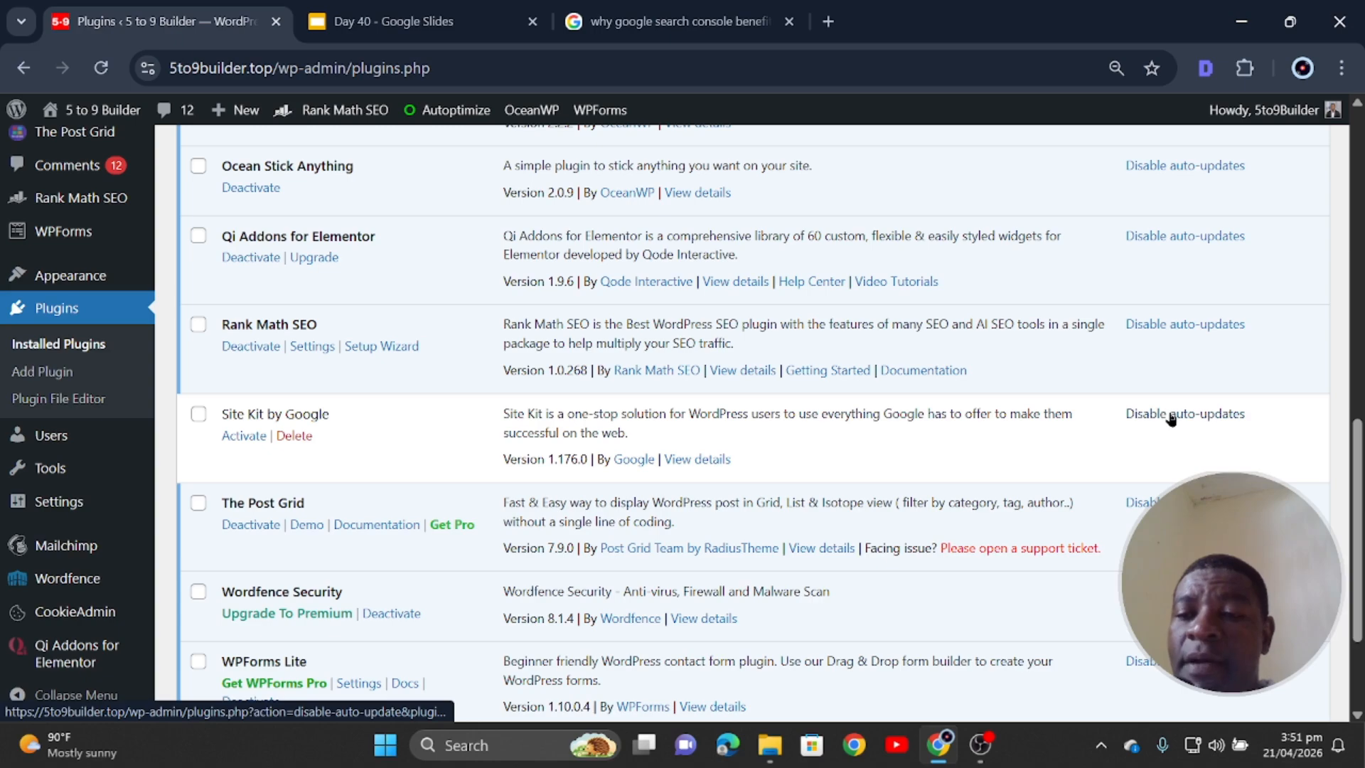
scroll(1177, 433, up, 6)
click(1182, 408)
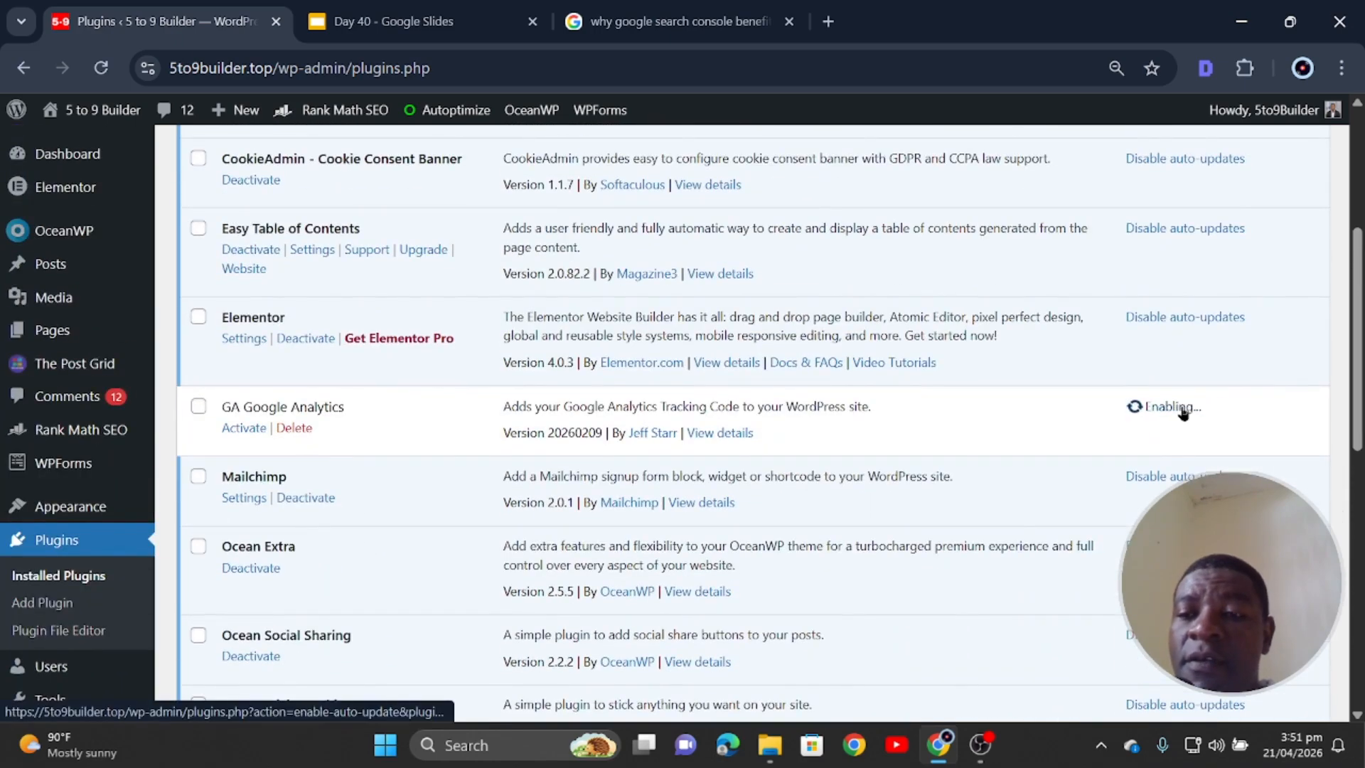
- Activate Site Kit by Google and start its setup
scroll(463, 405, down, 7)
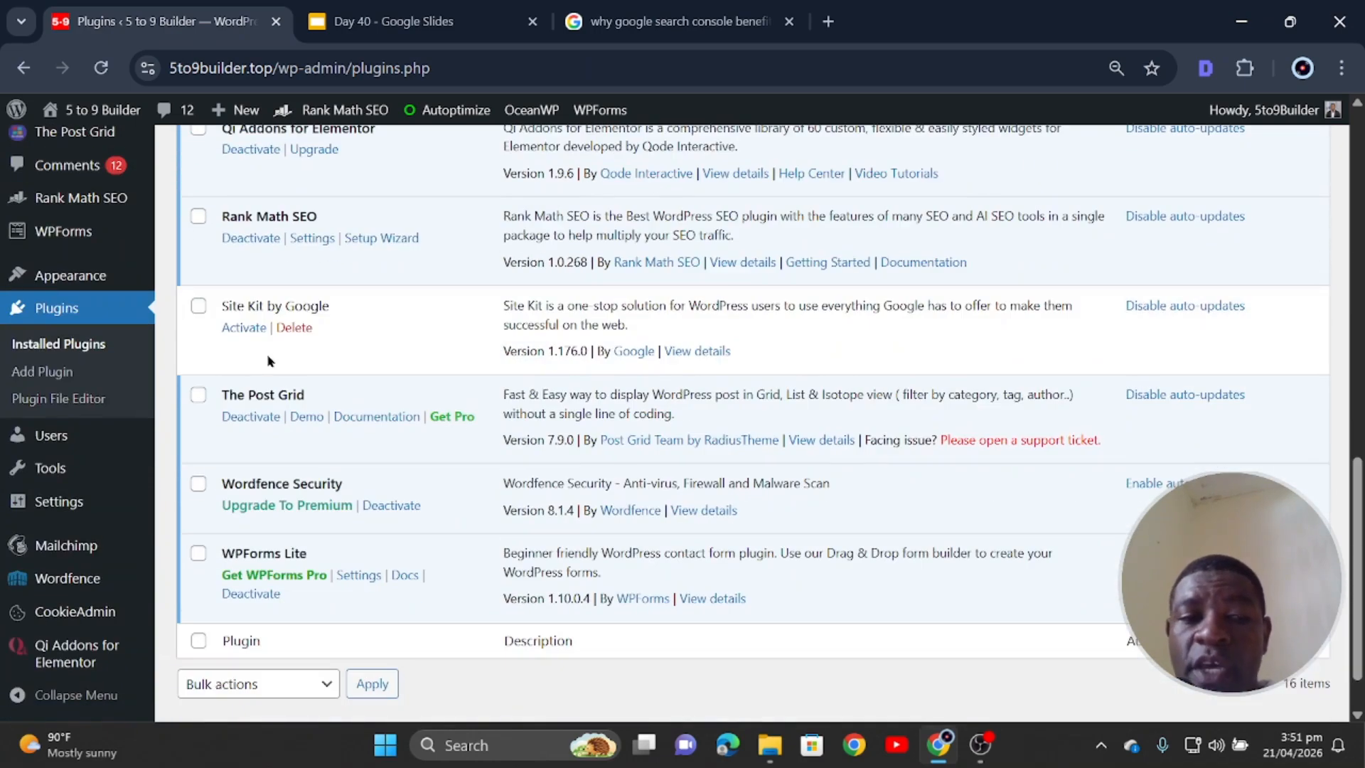
click(244, 328)
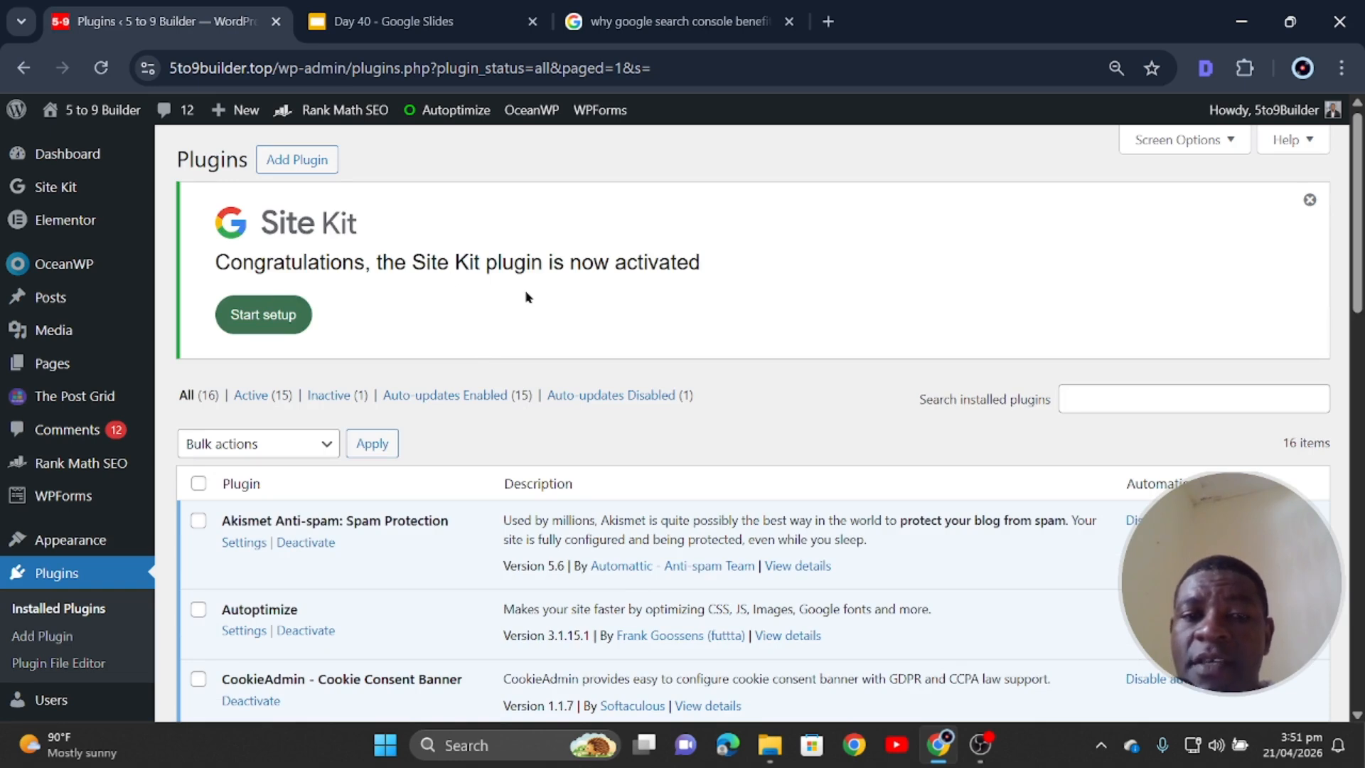
click(268, 320)
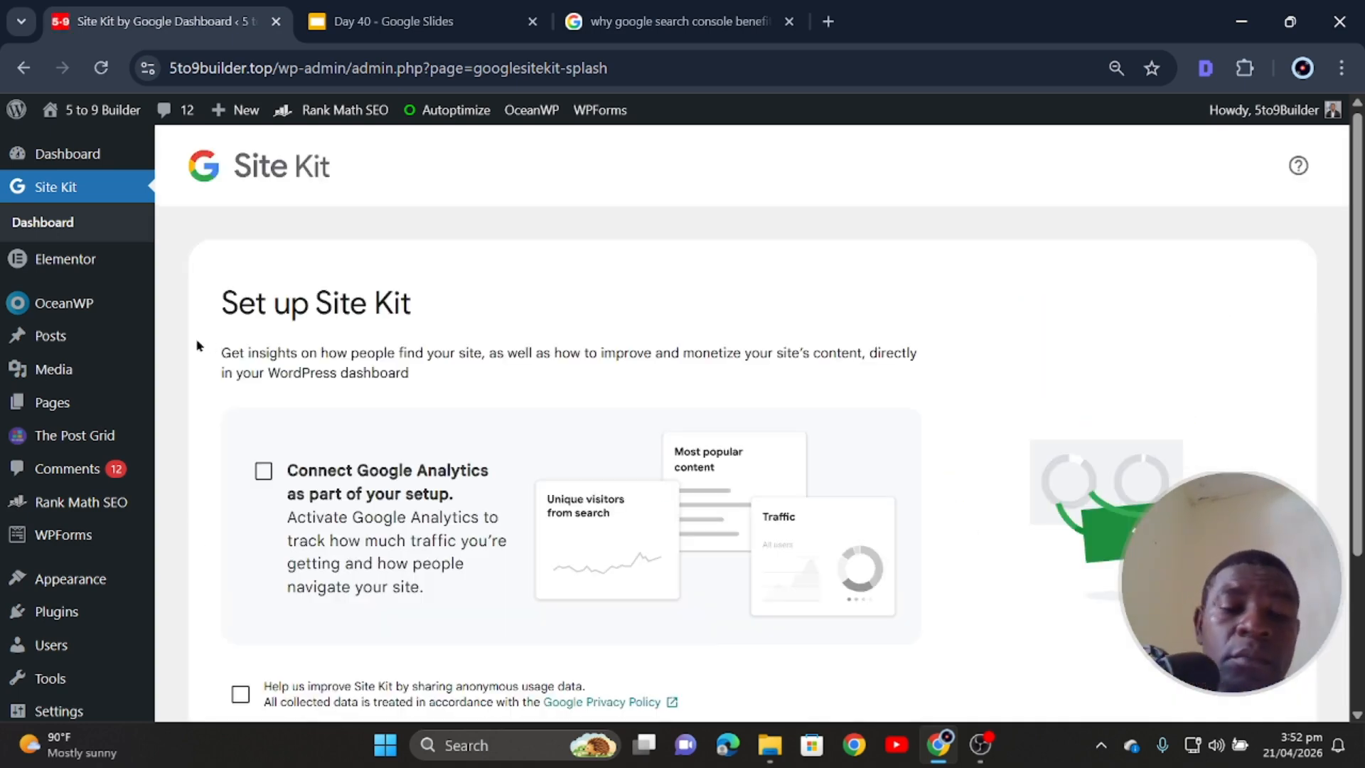
- Opt into connecting Google Analytics and sharing usage data, then begin Google sign-in
mouse_move(132, 356)
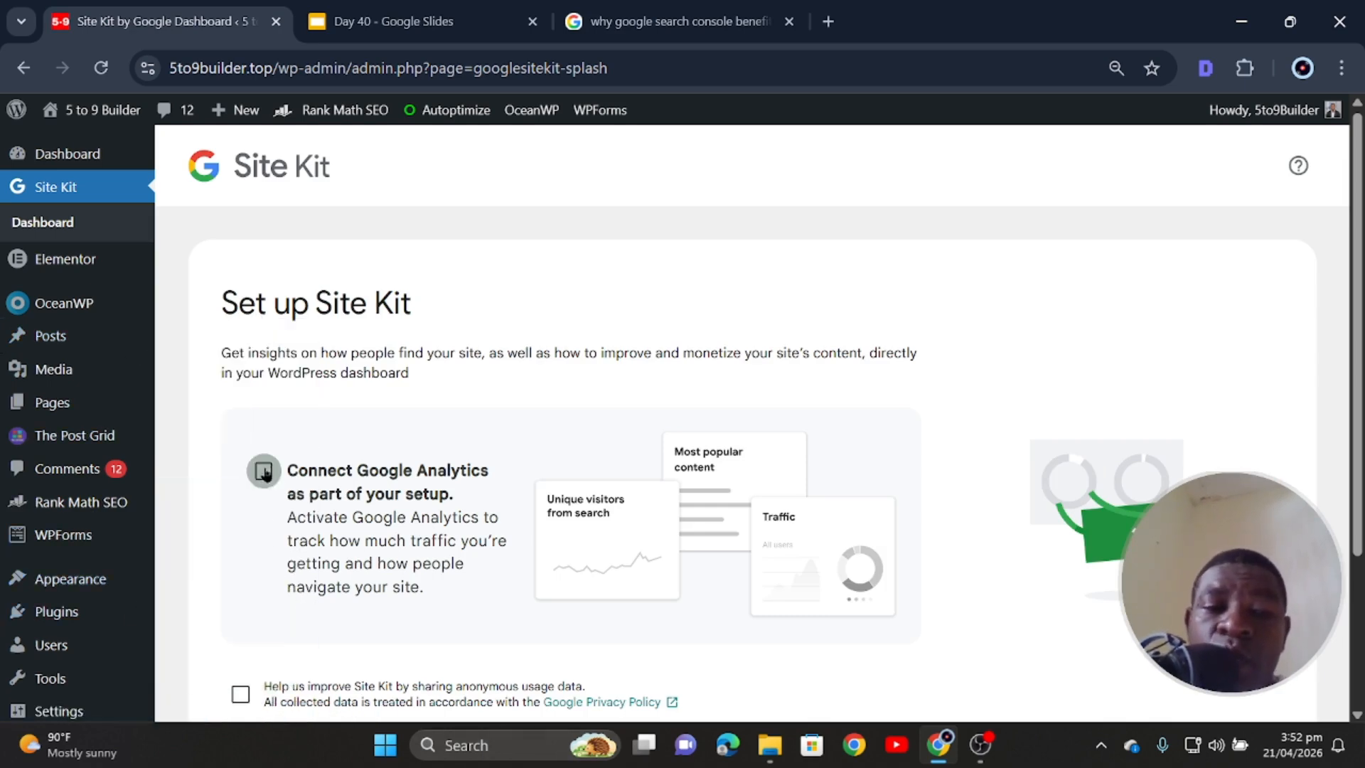
scroll(322, 526, down, 2)
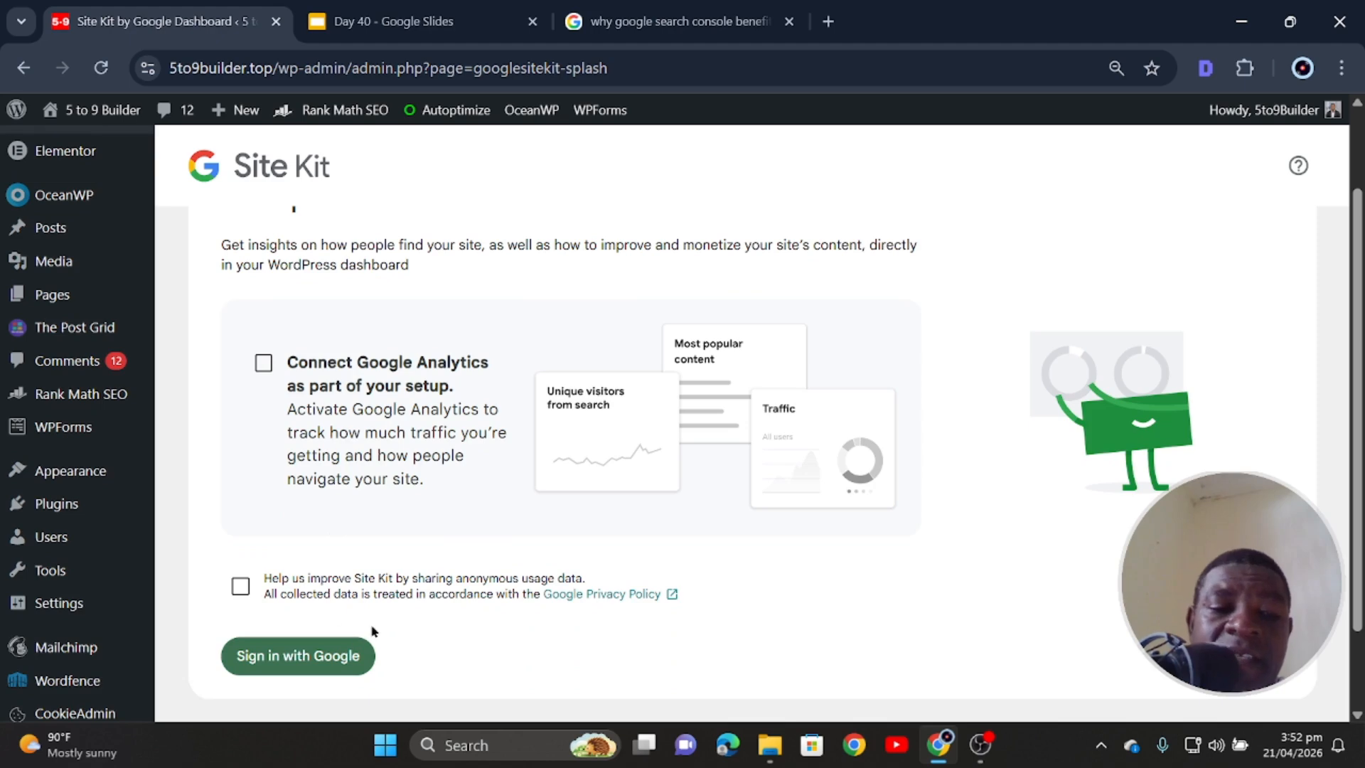
click(265, 366)
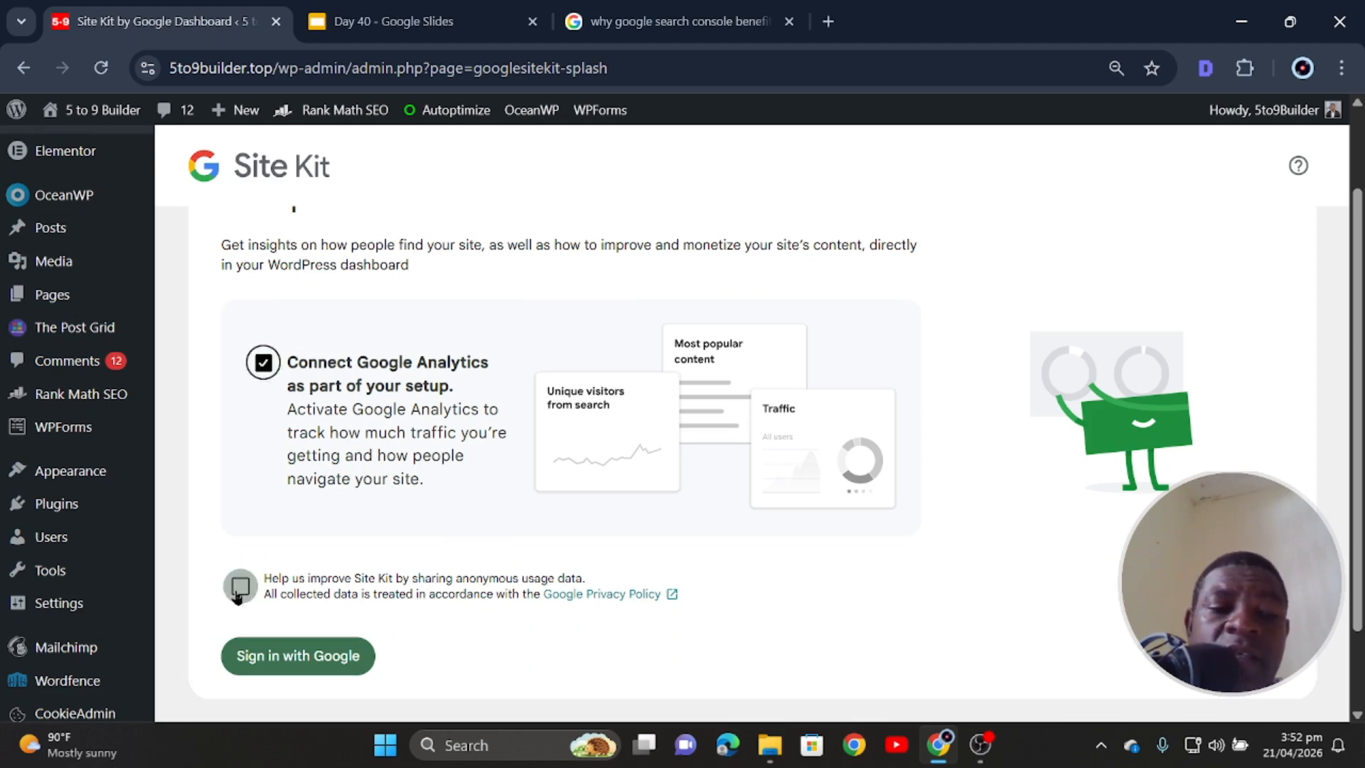
click(238, 588)
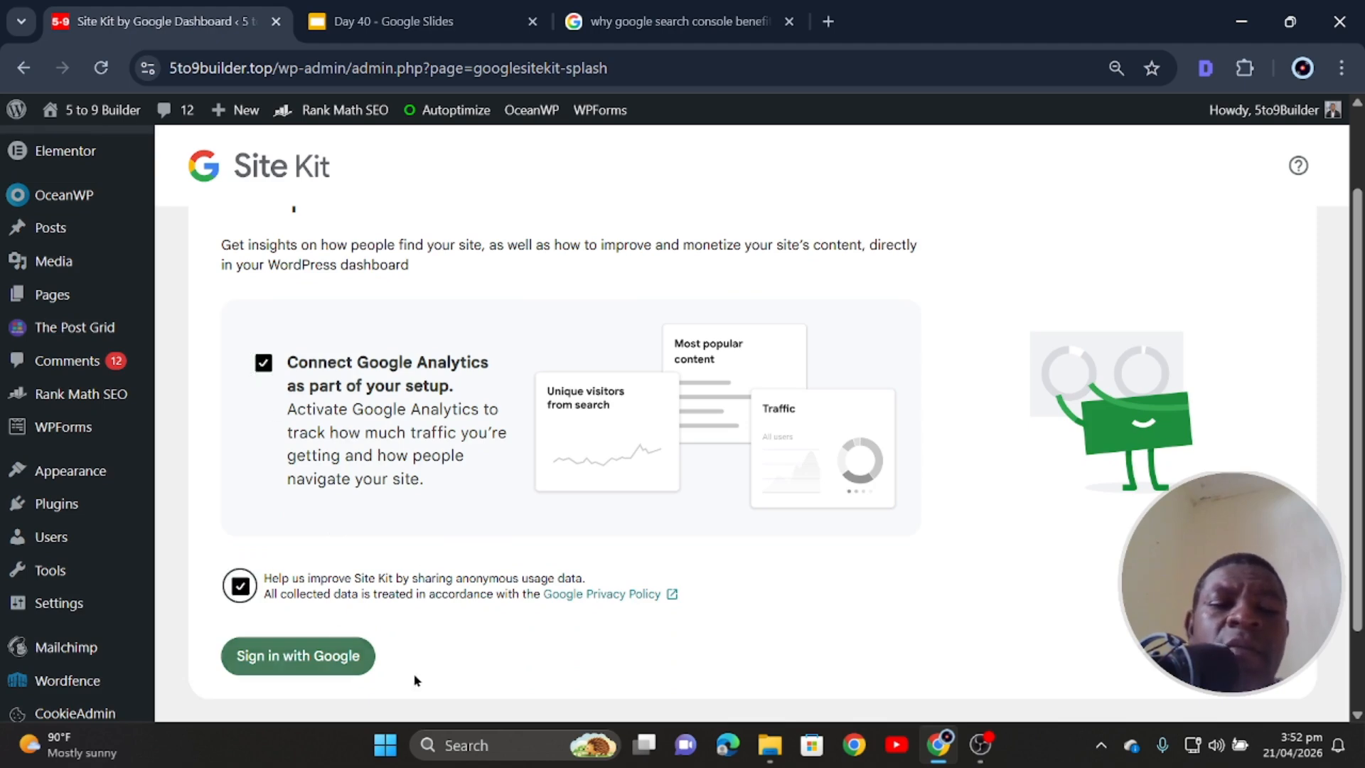
click(302, 662)
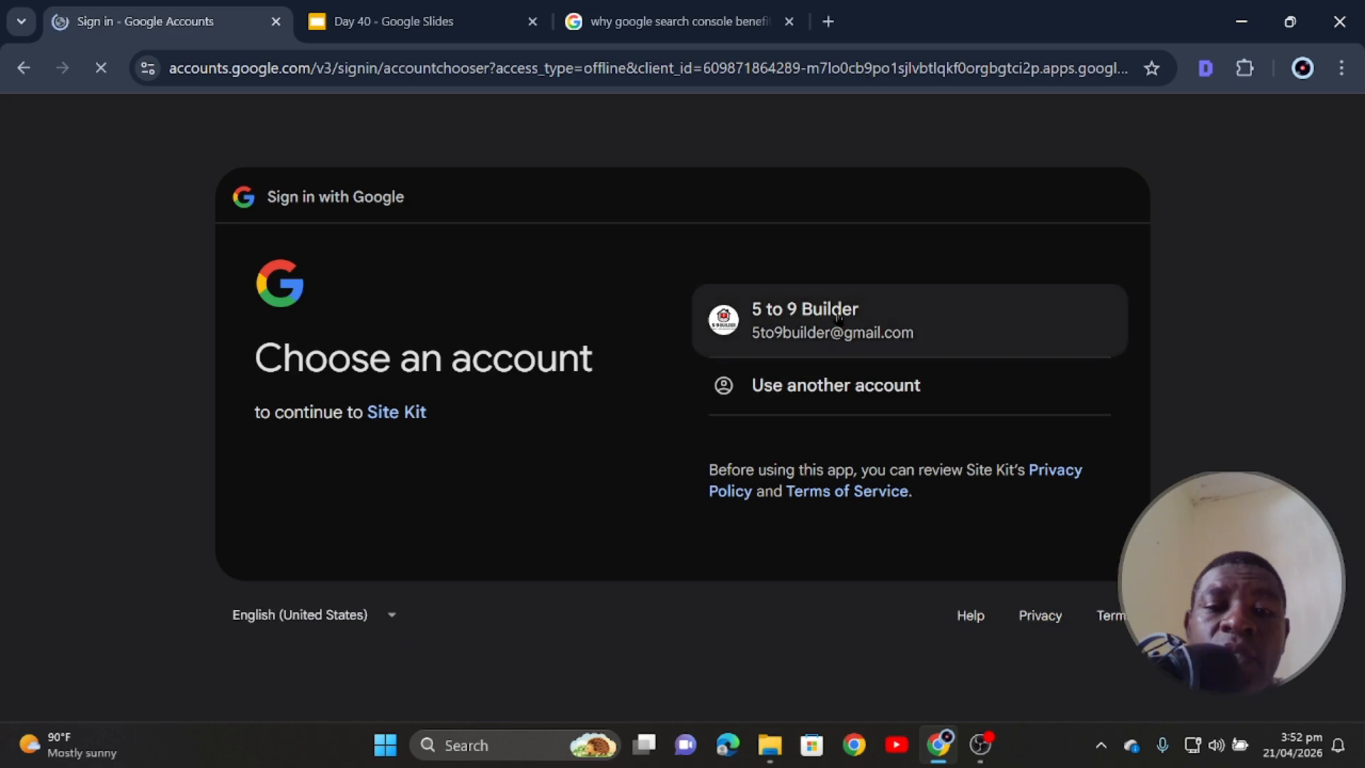
- Sign in with the site's Google account and grant Site Kit all requested permissions
click(807, 346)
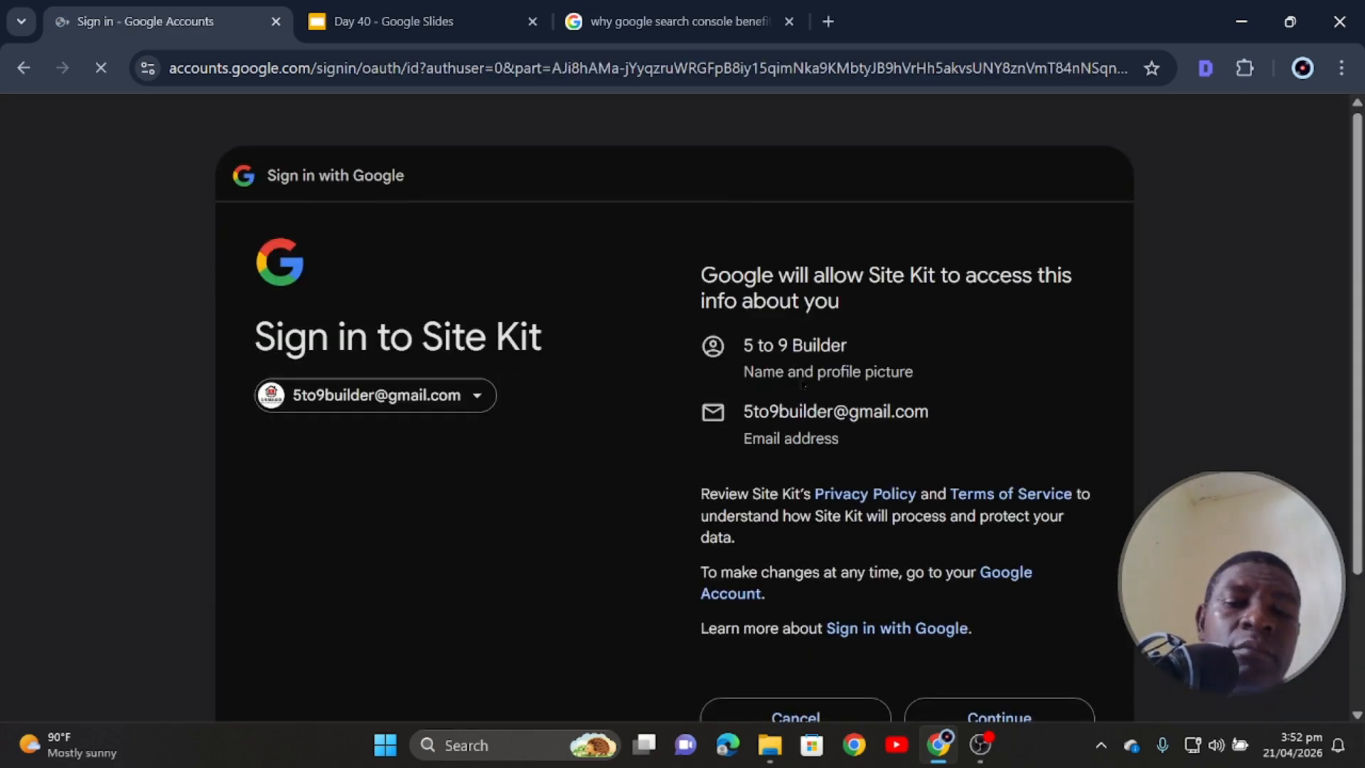
click(990, 663)
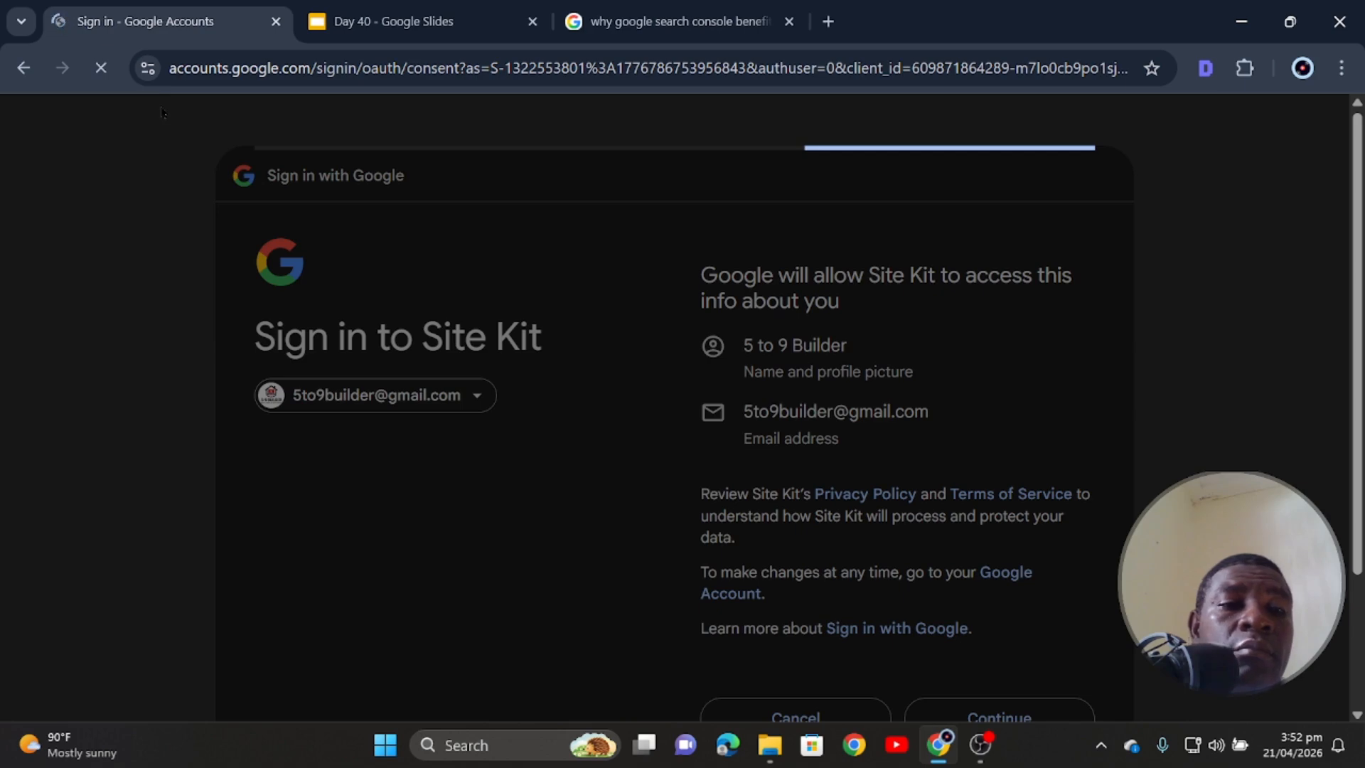
scroll(974, 592, down, 2)
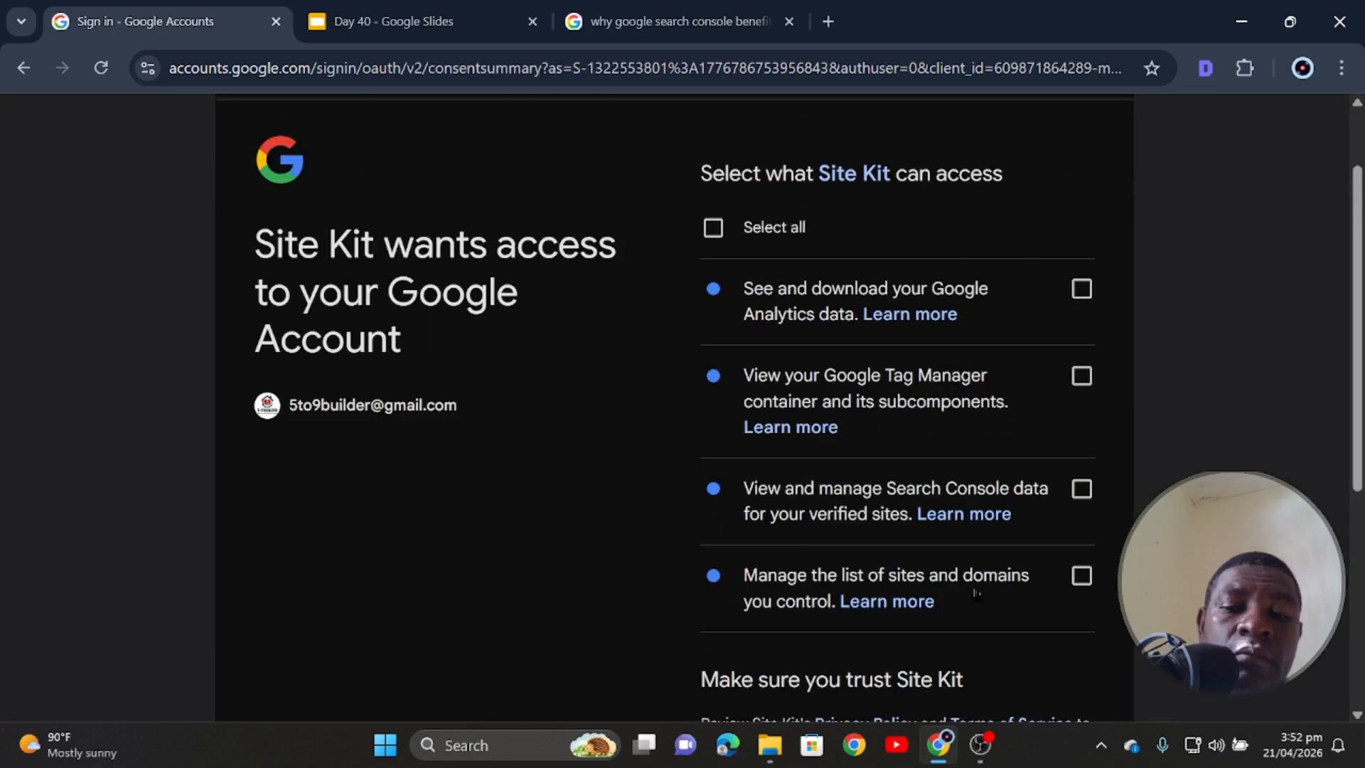
click(713, 228)
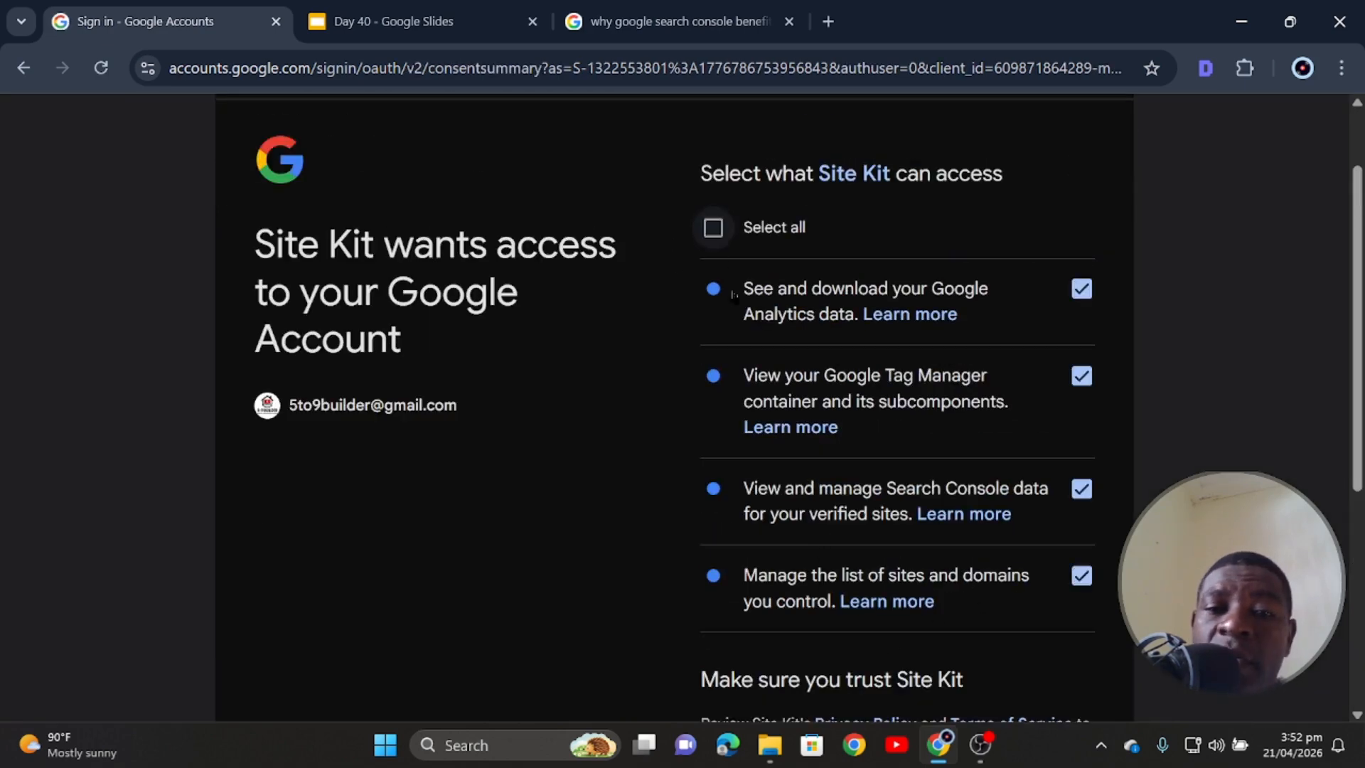
scroll(713, 228, down, 5)
click(973, 544)
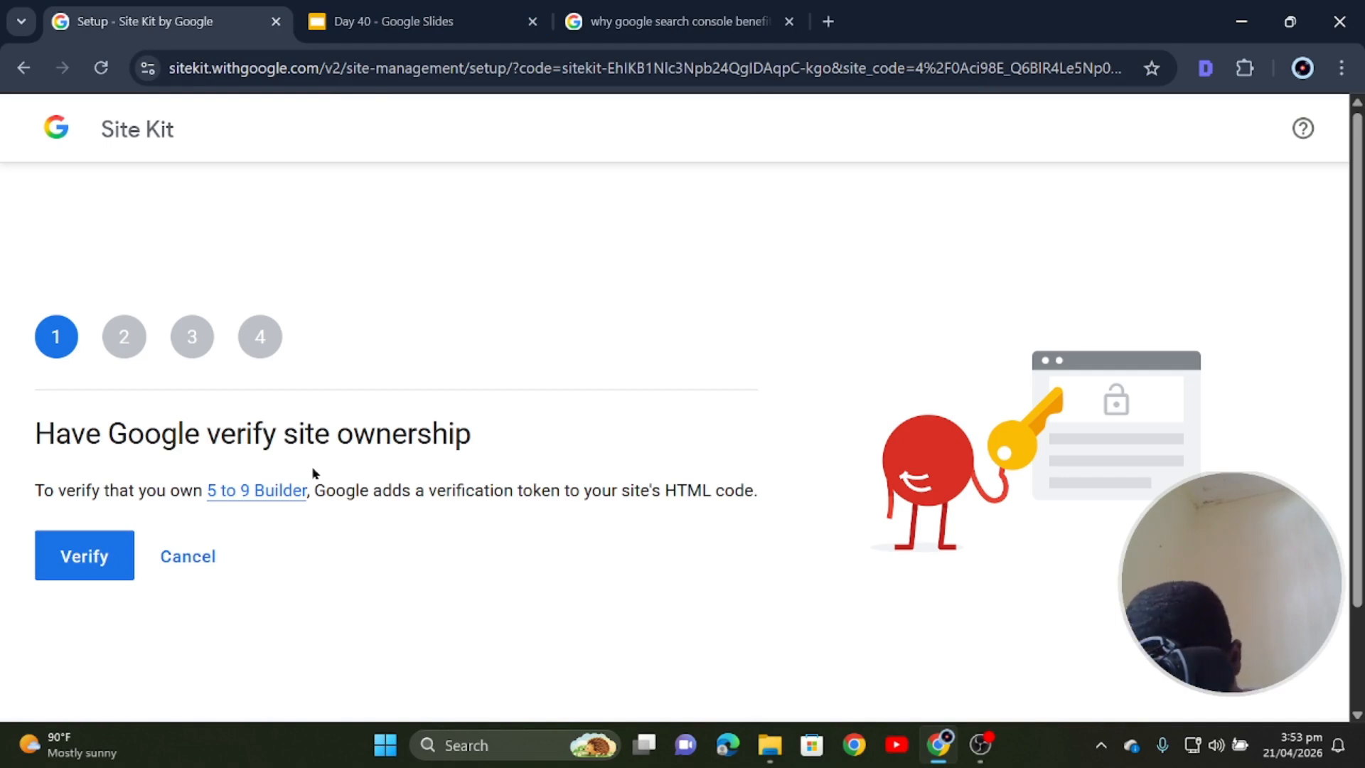
- Have Google verify site ownership, with the WordPress admin opened in a neighbouring tab
click(85, 555)
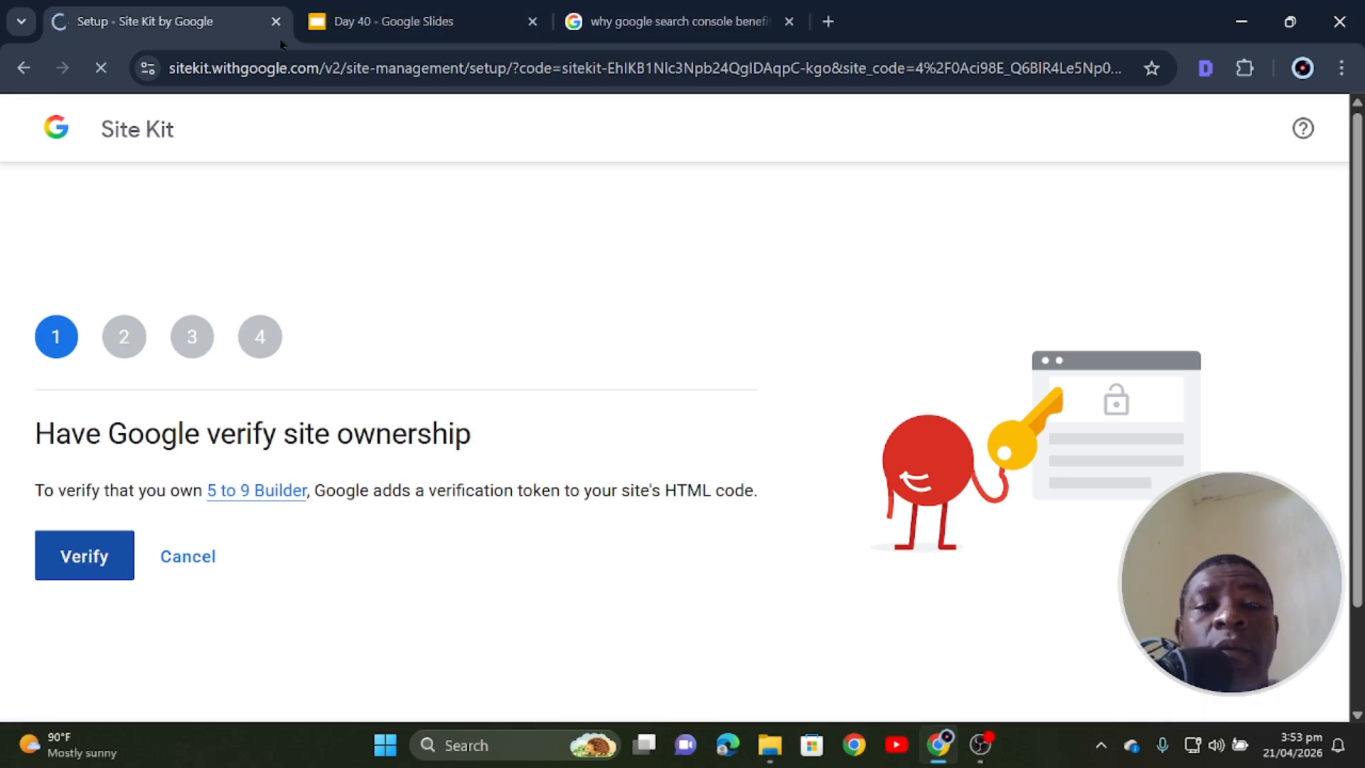
click(828, 22)
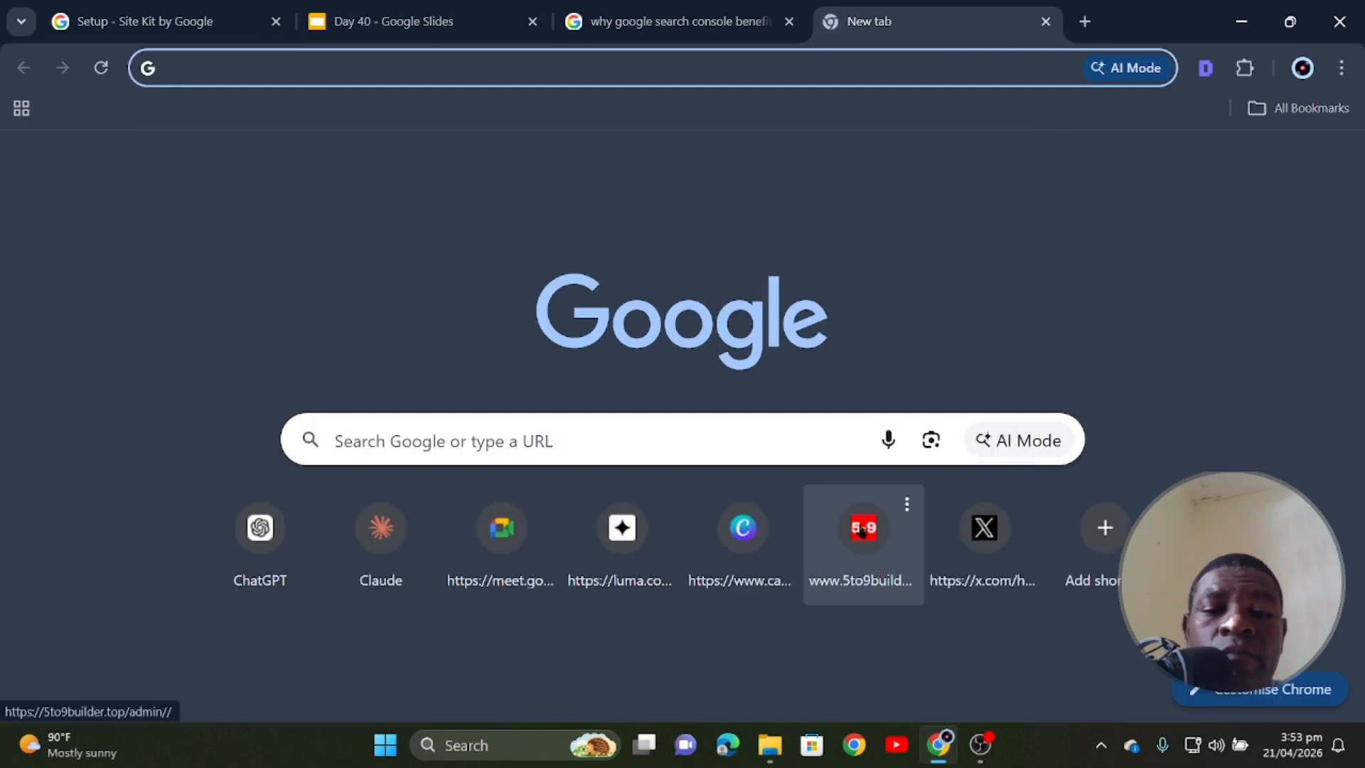
click(862, 530)
drag(867, 21, 417, 15)
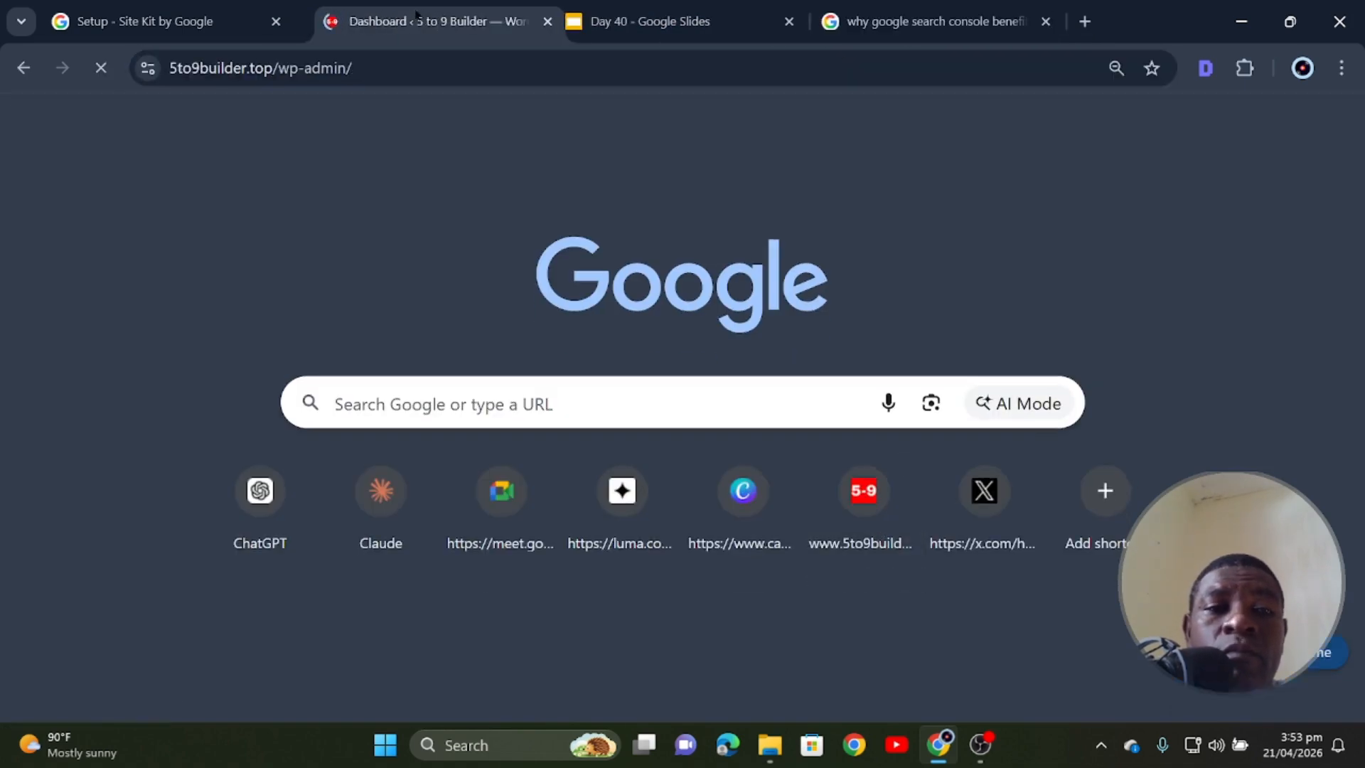
click(164, 22)
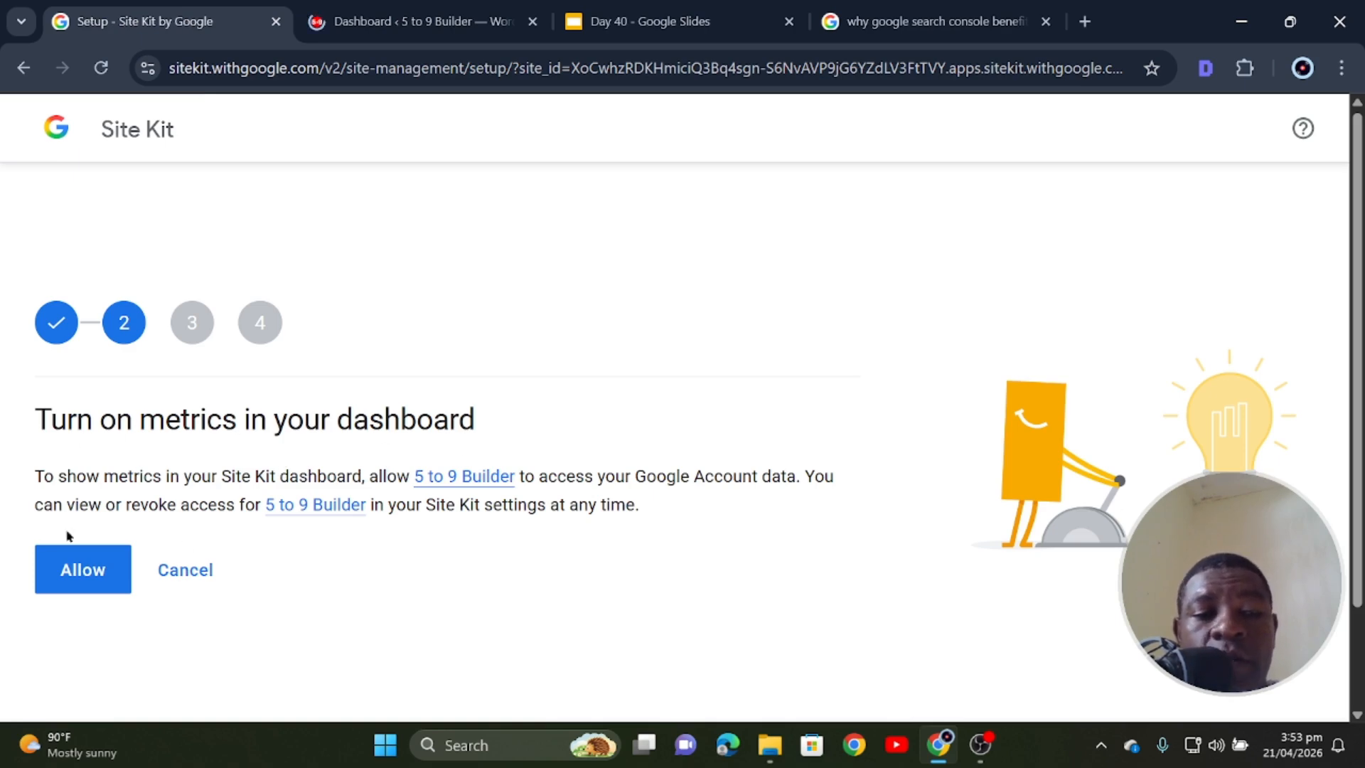
- Allow Site Kit account data access, add the site to Search Console, and continue to Analytics
click(91, 573)
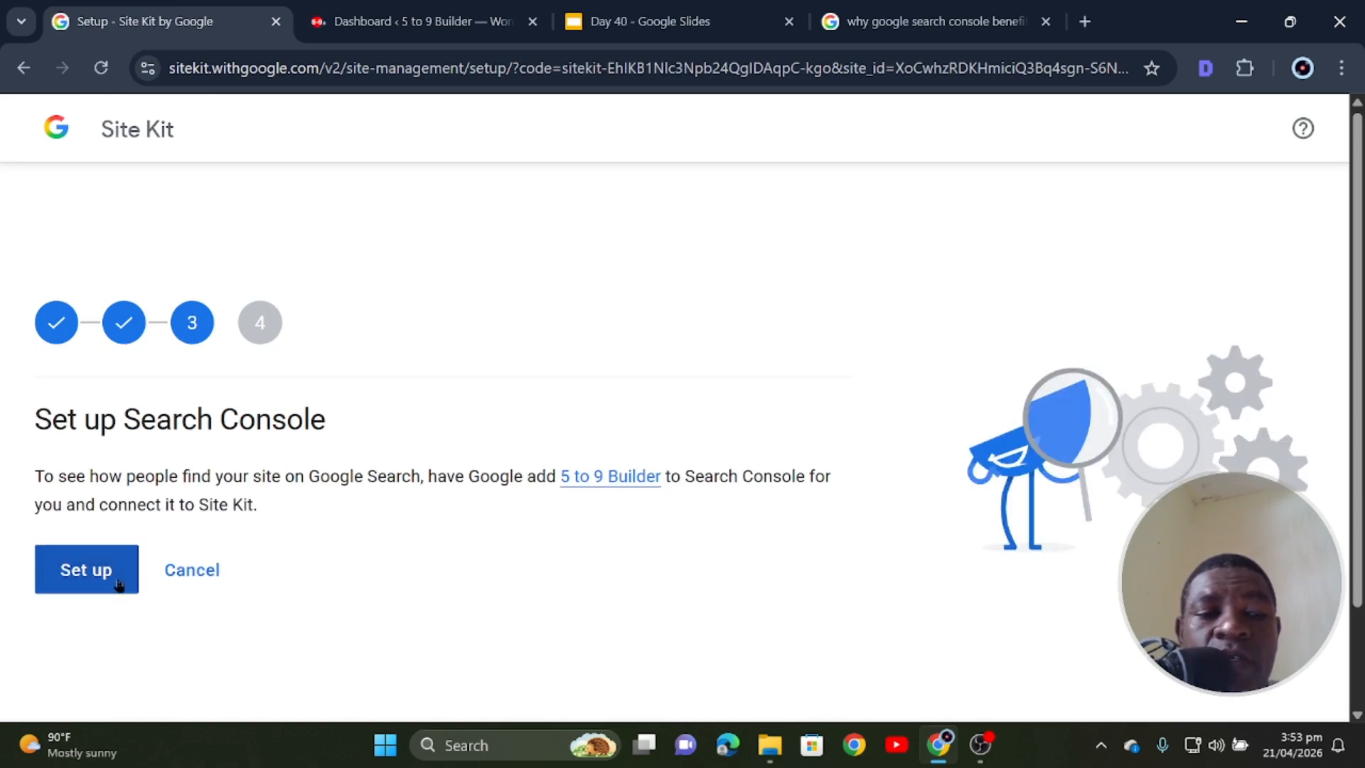
click(101, 576)
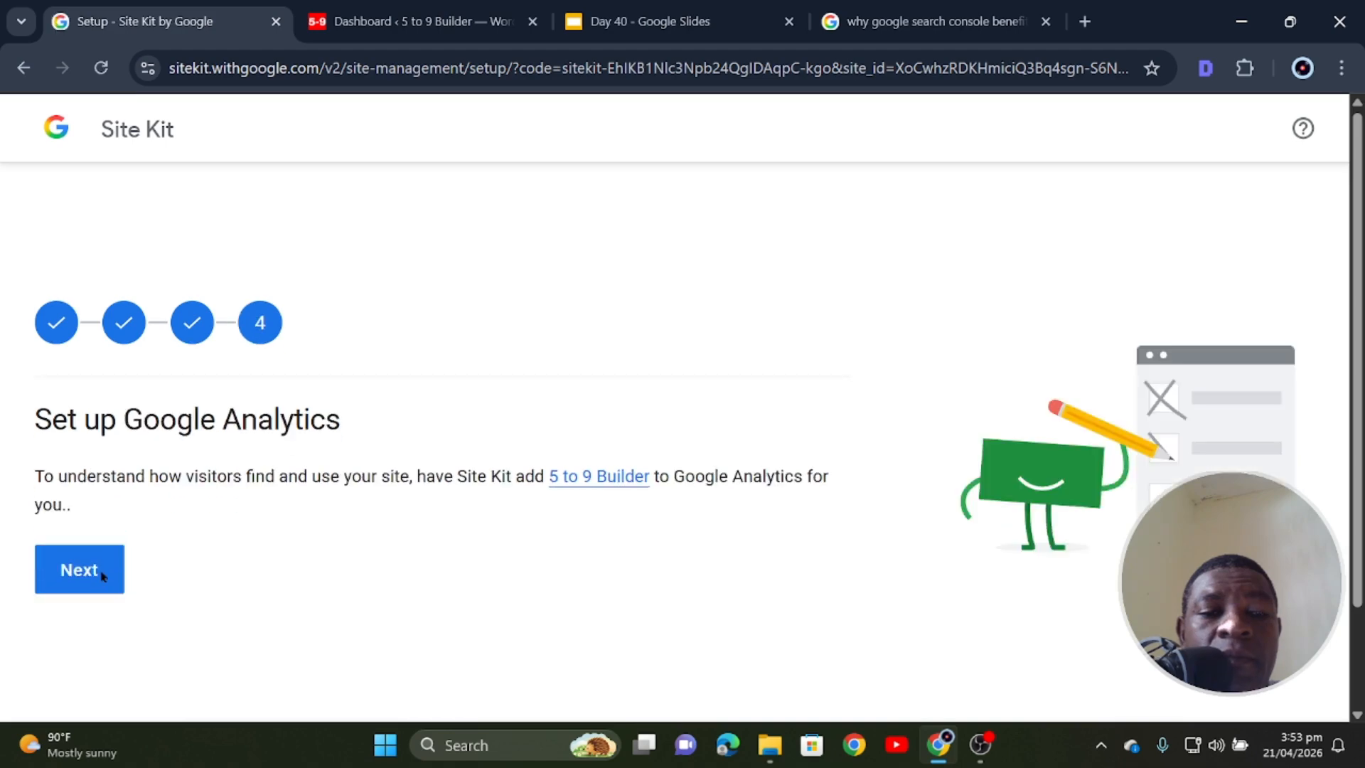
click(80, 567)
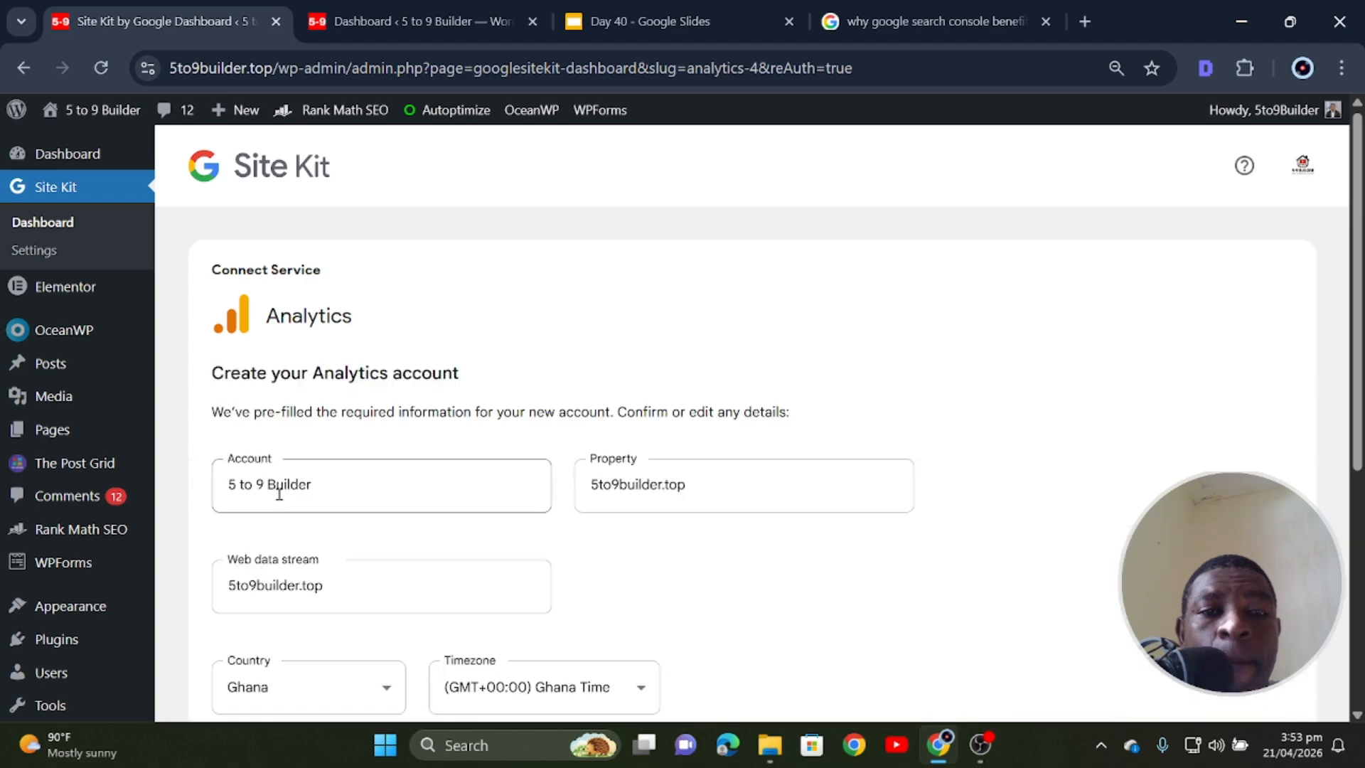
- Submit the pre-filled Analytics account form for 5 to 9 Builder
scroll(325, 393, down, 1)
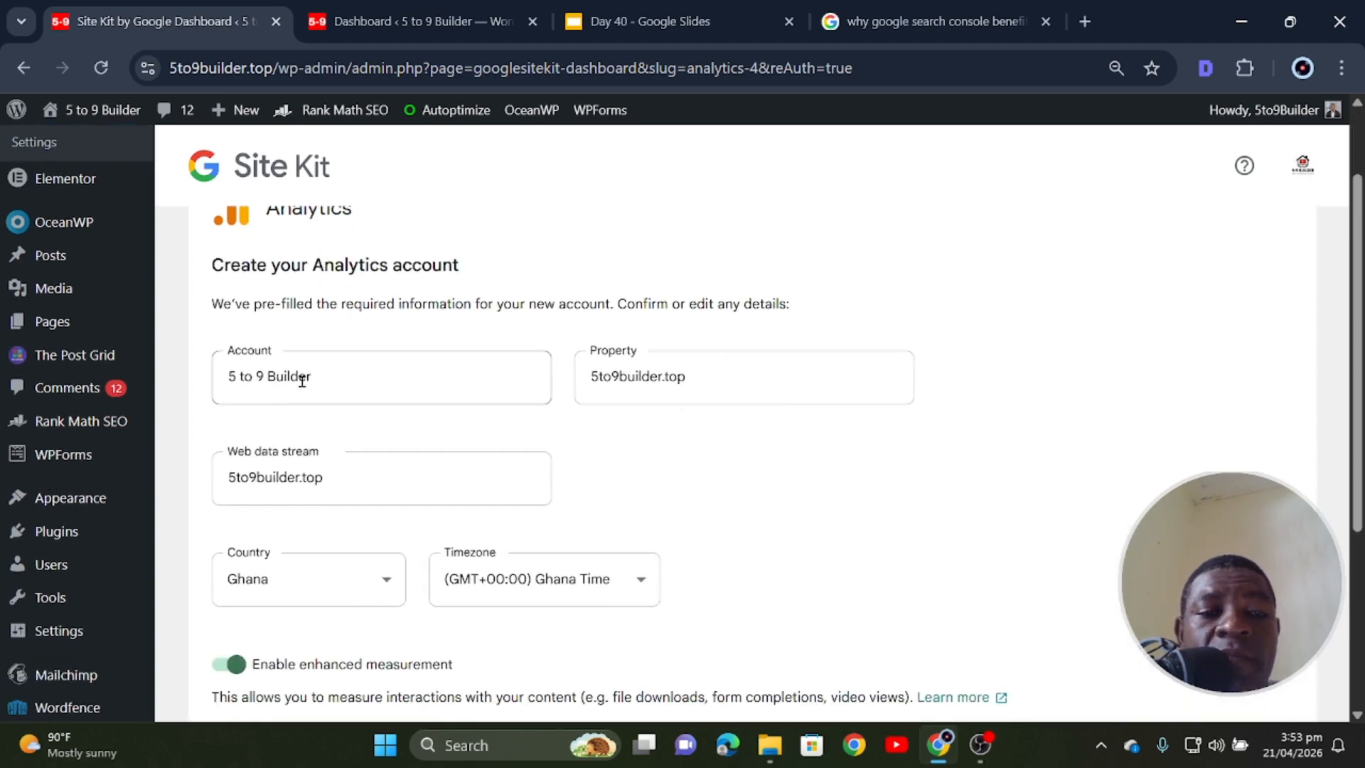
scroll(679, 381, down, 1)
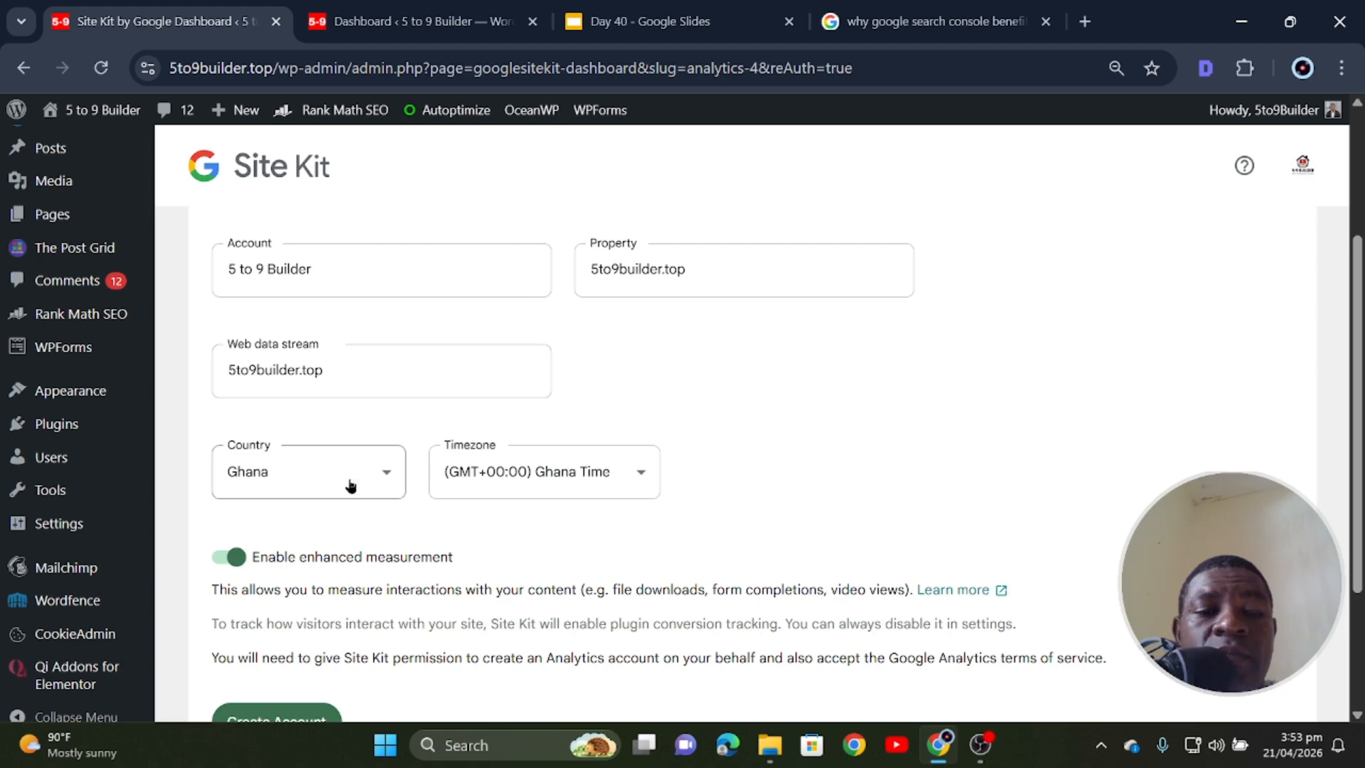
scroll(267, 579, down, 2)
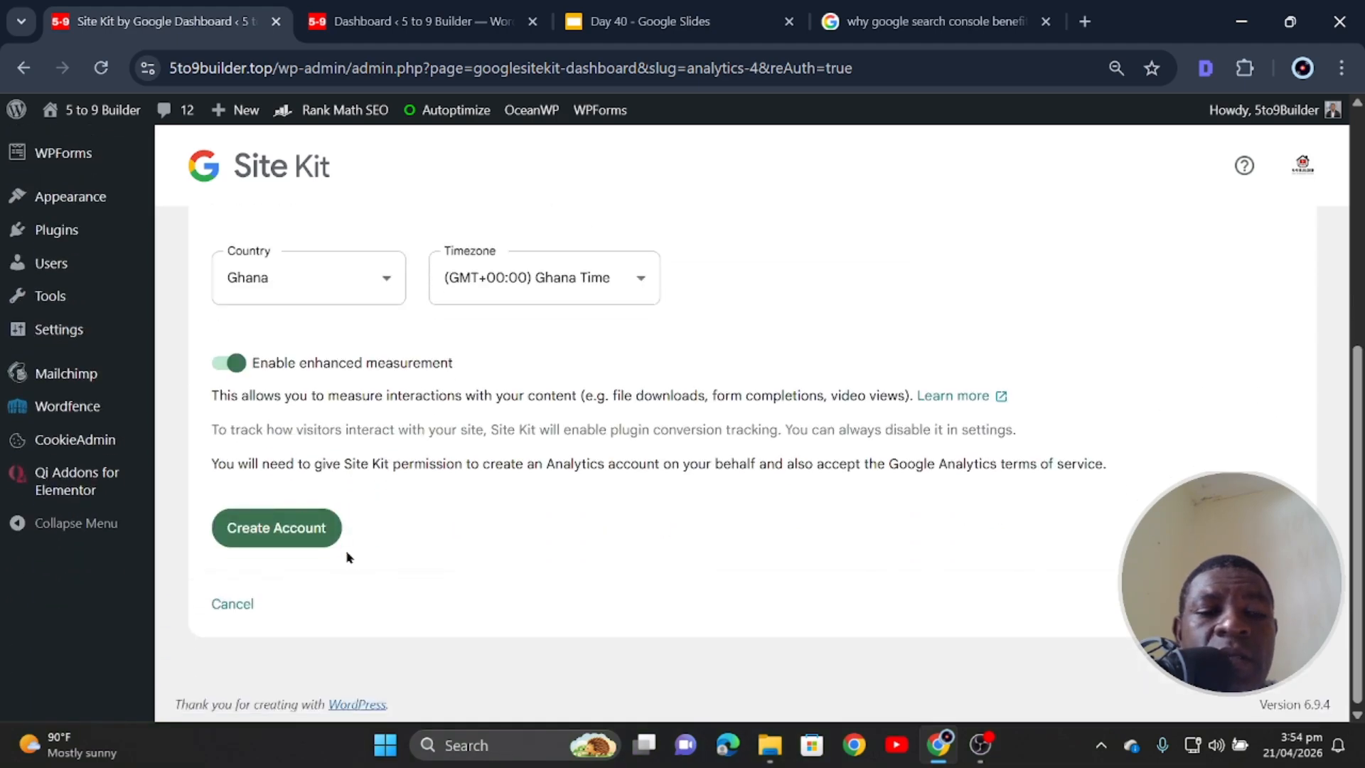
click(273, 540)
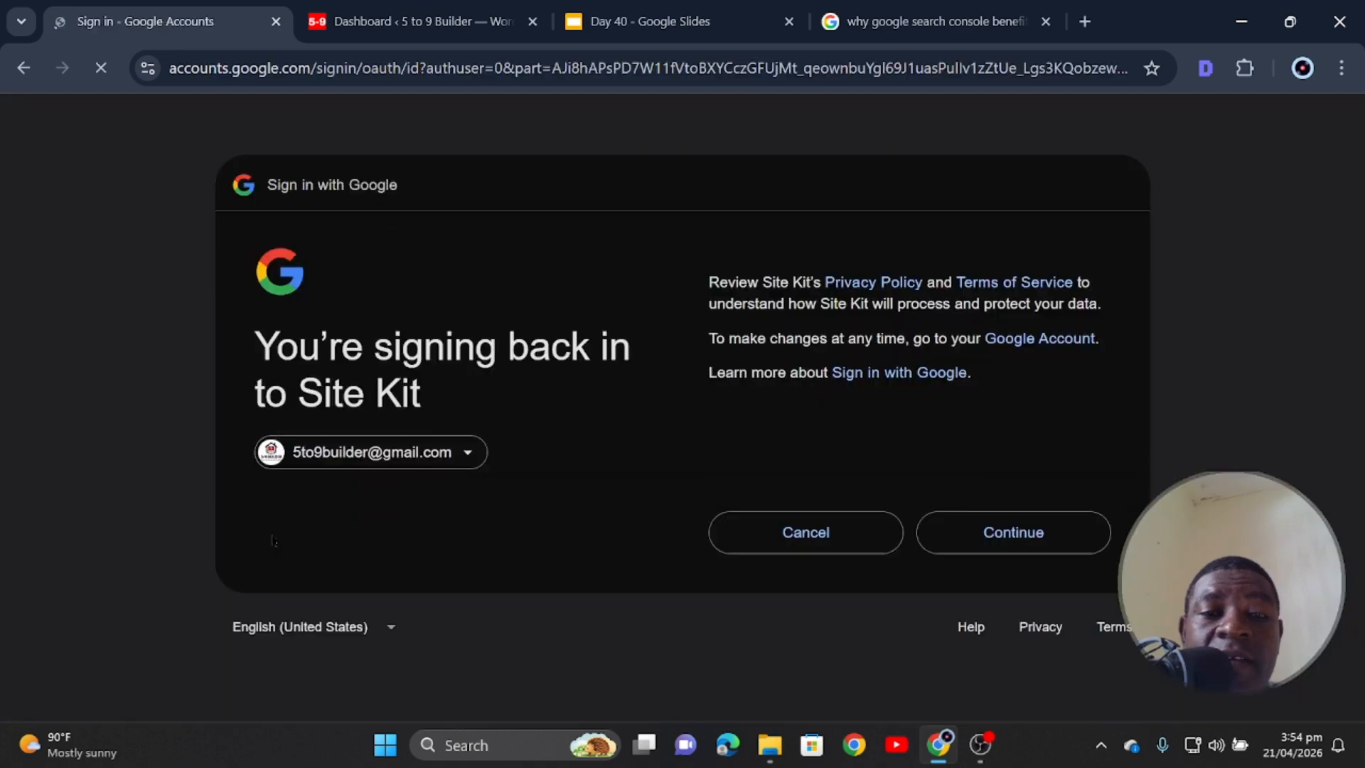
- Confirm signing back in to Site Kit and approve the additional account access
click(1038, 544)
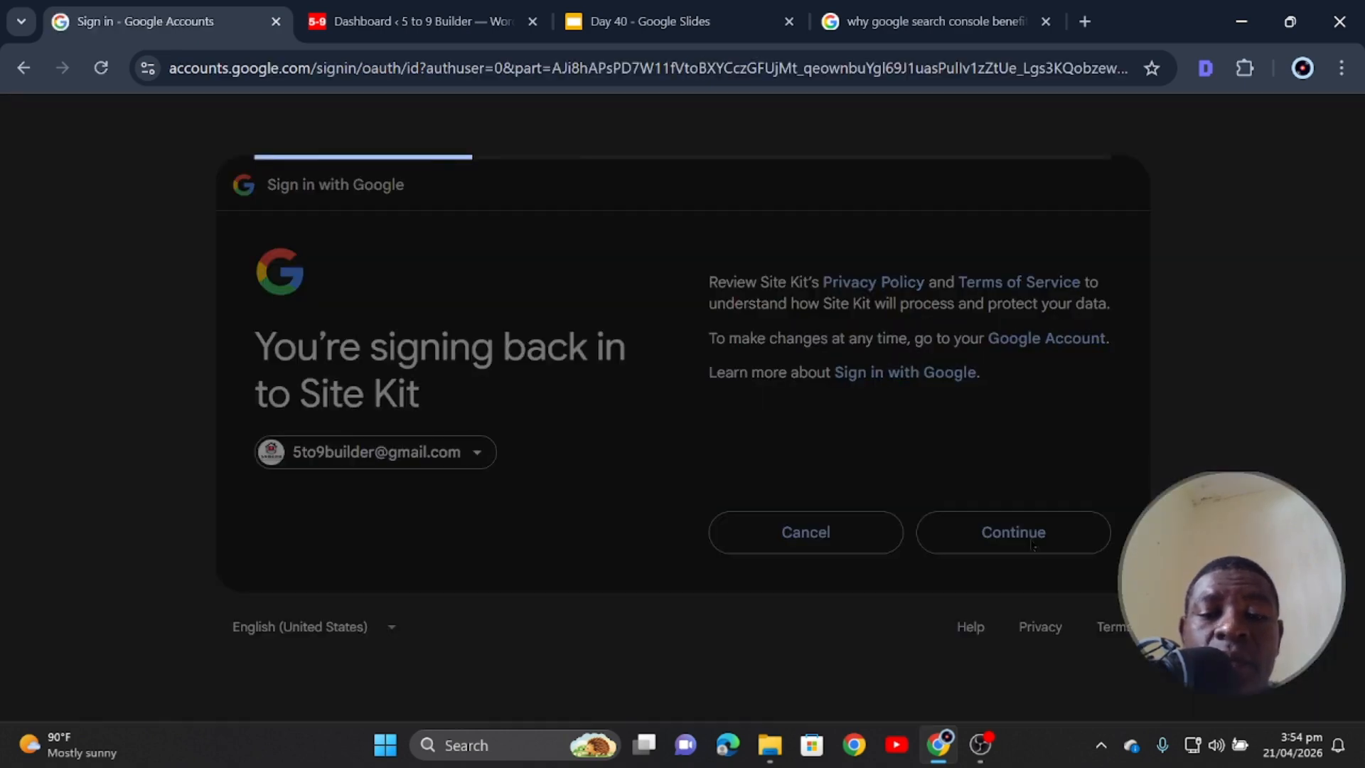
scroll(695, 423, down, 3)
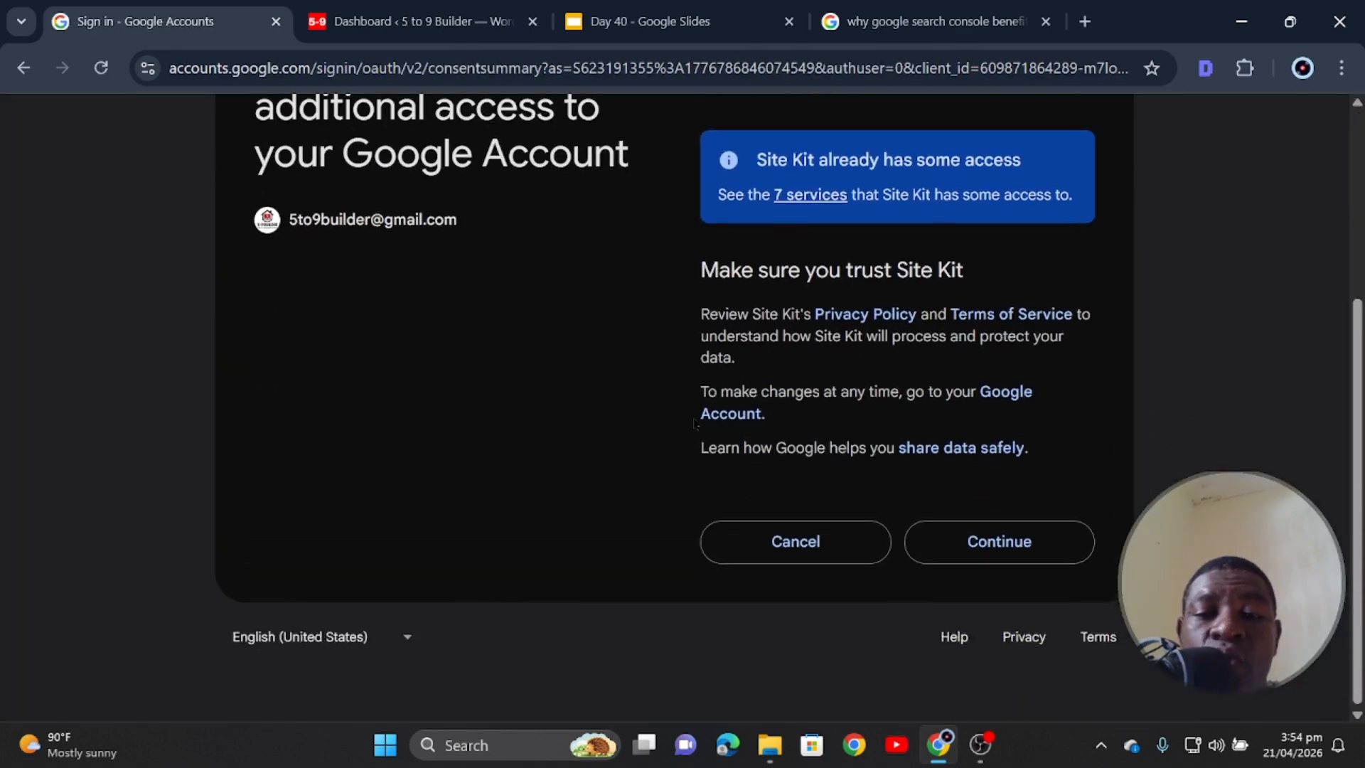
click(1001, 542)
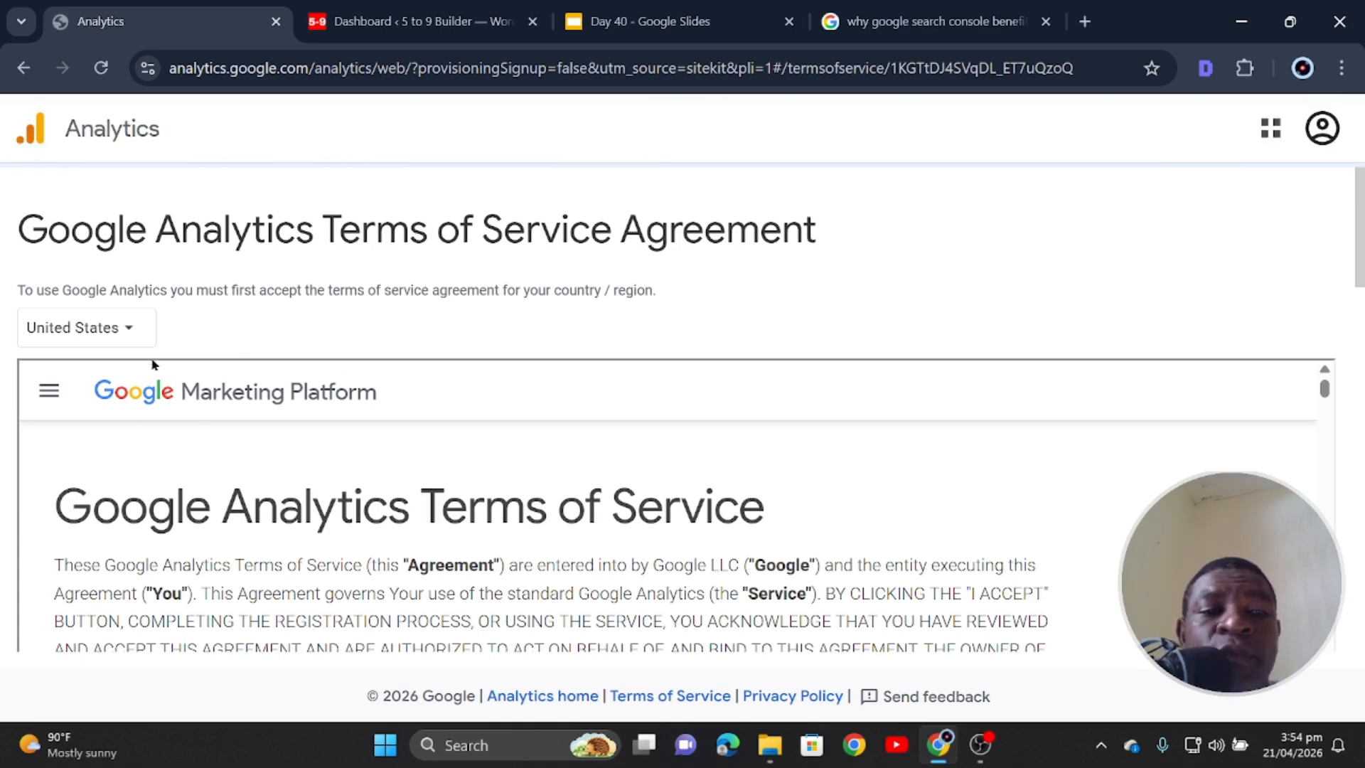
- Set the terms country to Ghana and accept the GDPR and Controller-Controller data protection terms
click(130, 333)
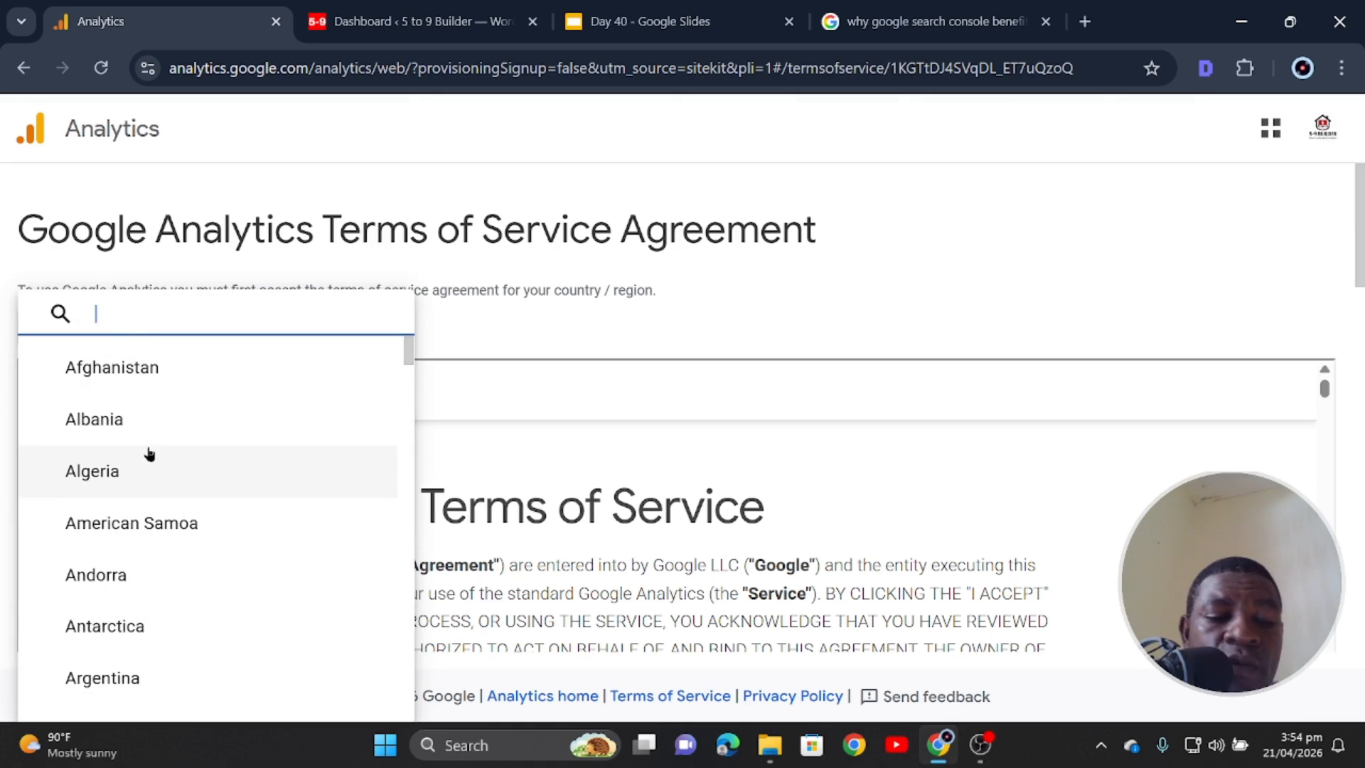
text(gh)
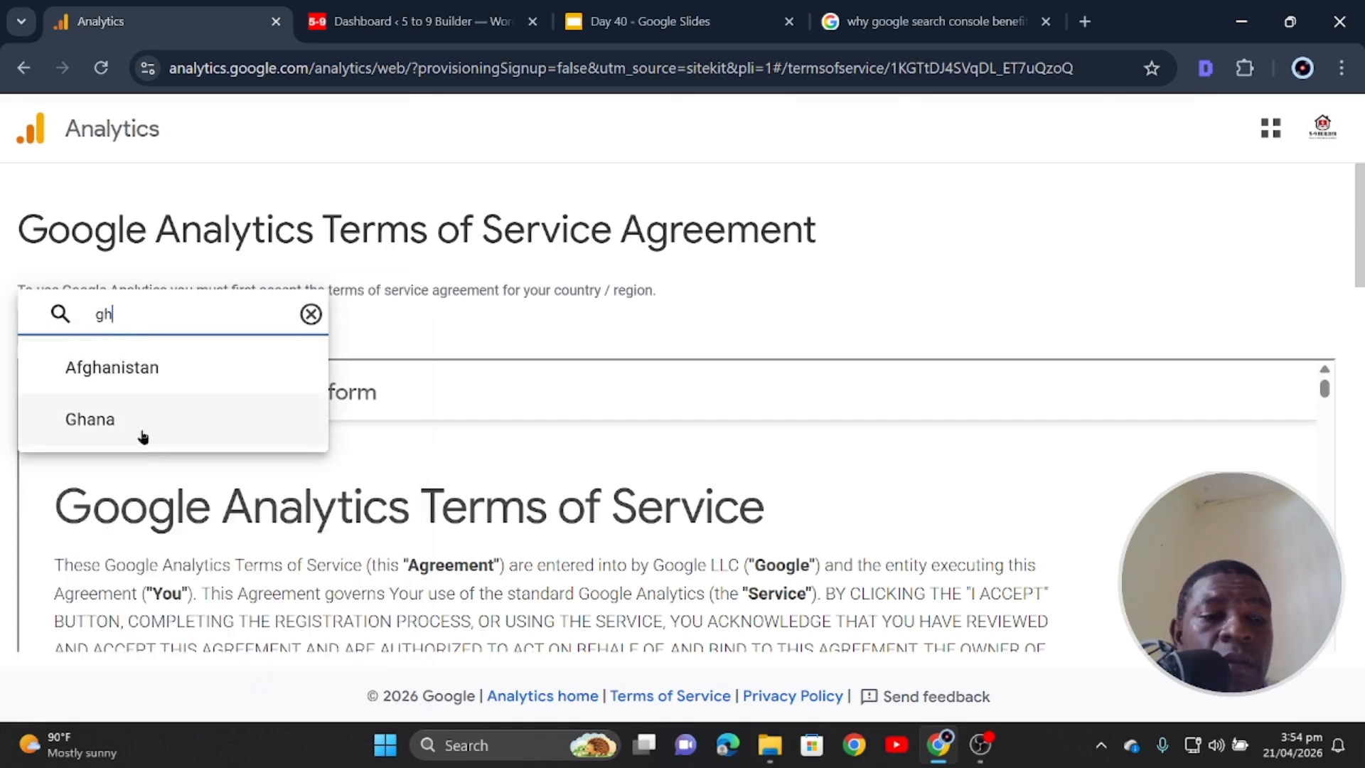
click(128, 422)
scroll(270, 438, down, 7)
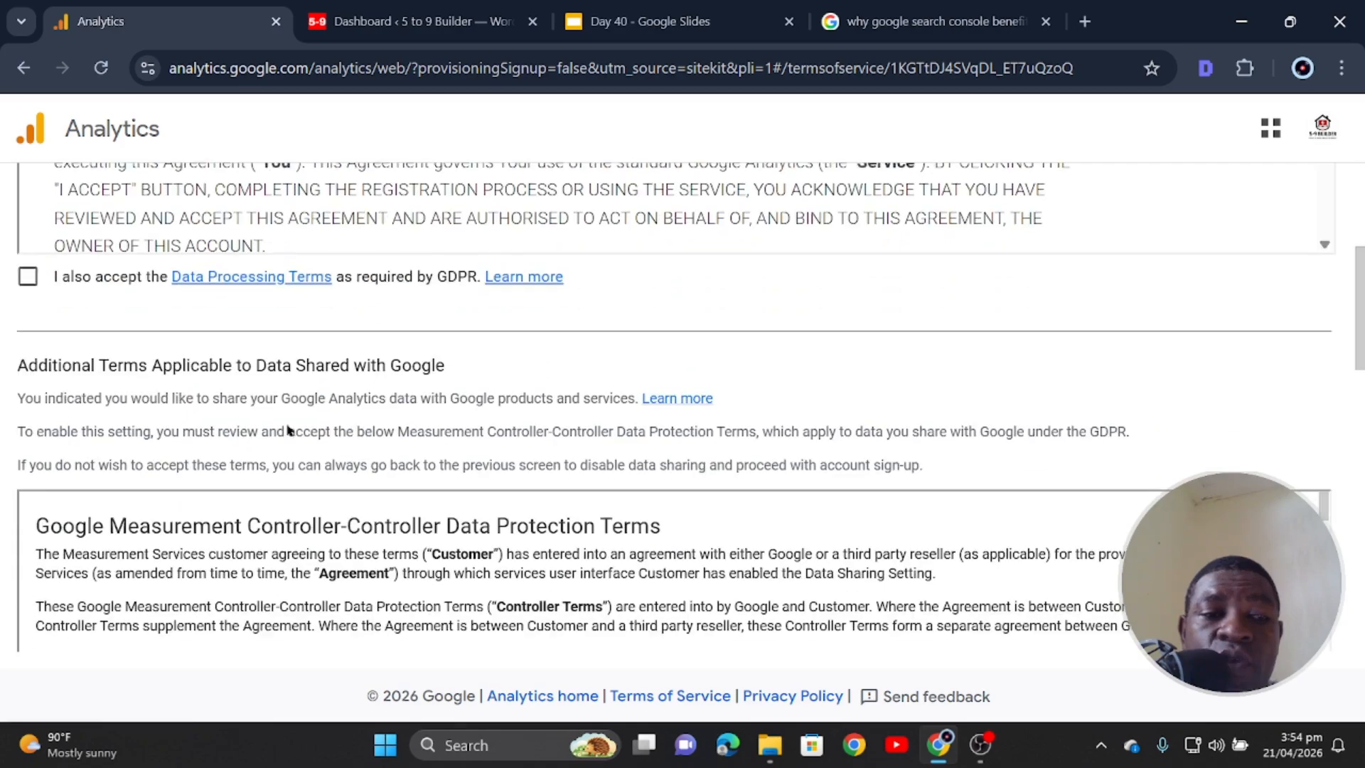
click(27, 278)
scroll(108, 361, down, 5)
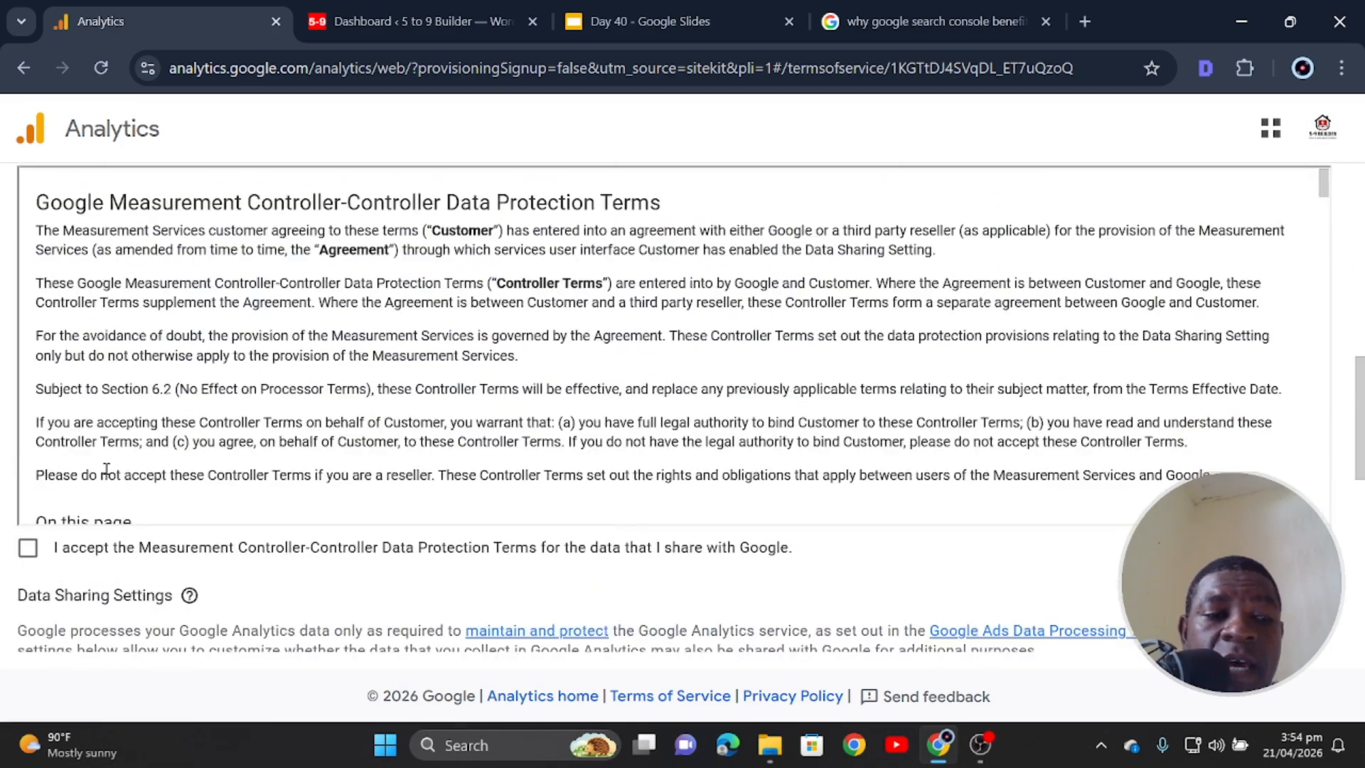
click(35, 553)
- Turn on sharing with Google products & services and accept the additional data-sharing terms
scroll(171, 512, down, 10)
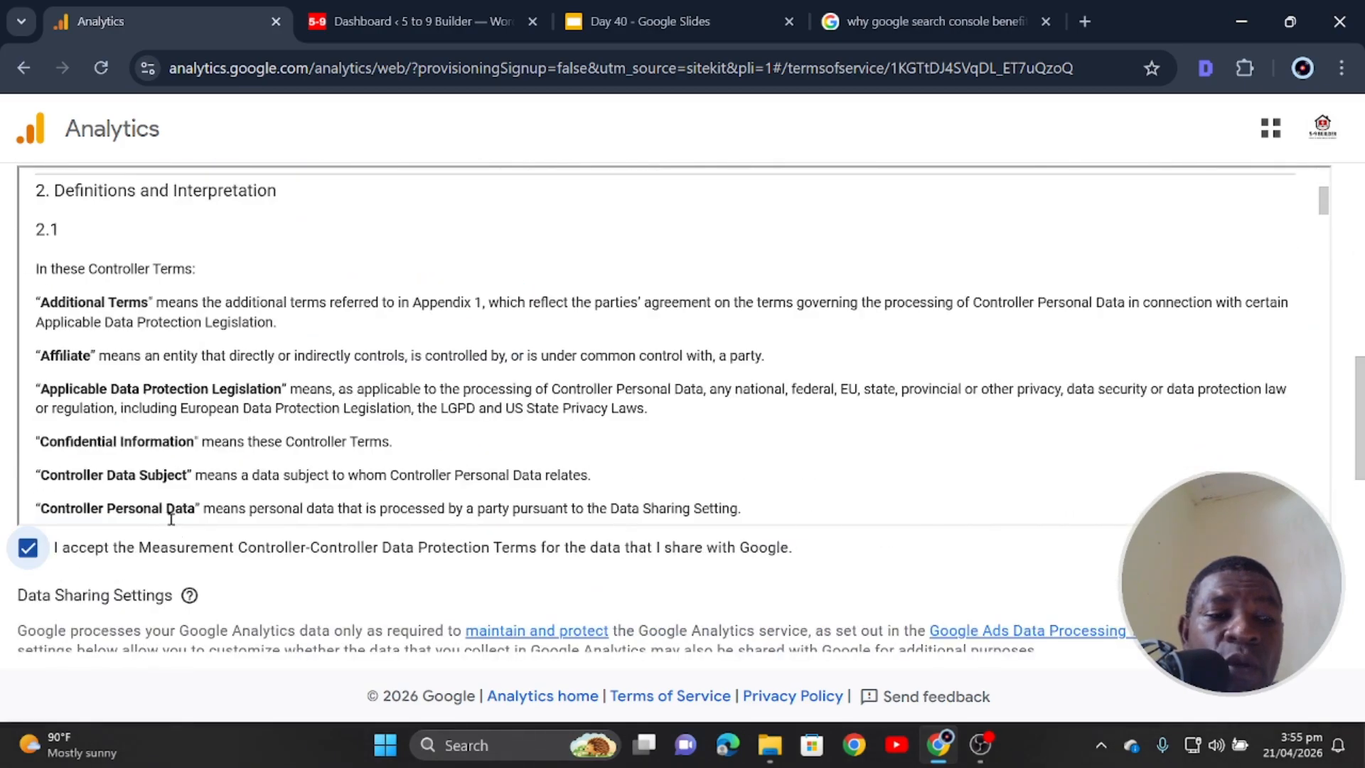
scroll(171, 519, down, 20)
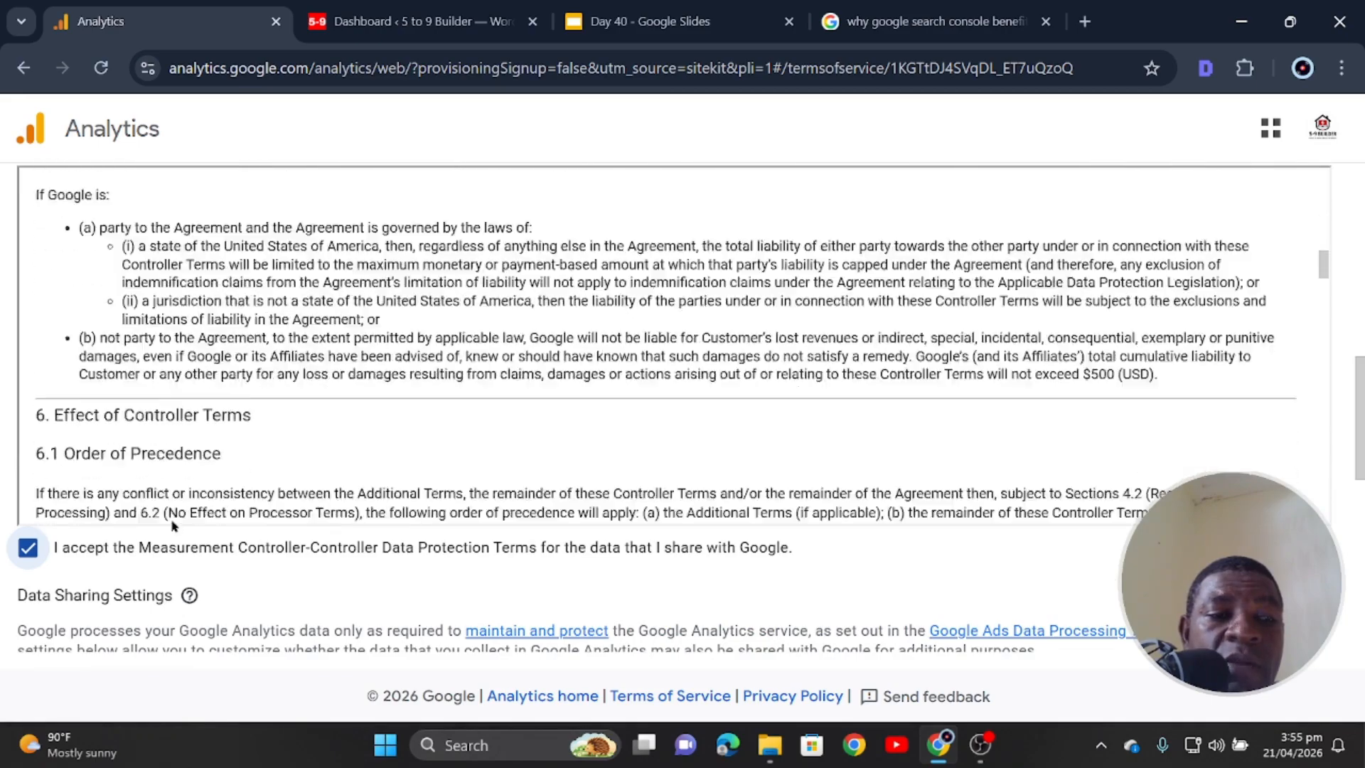
scroll(173, 522, down, 20)
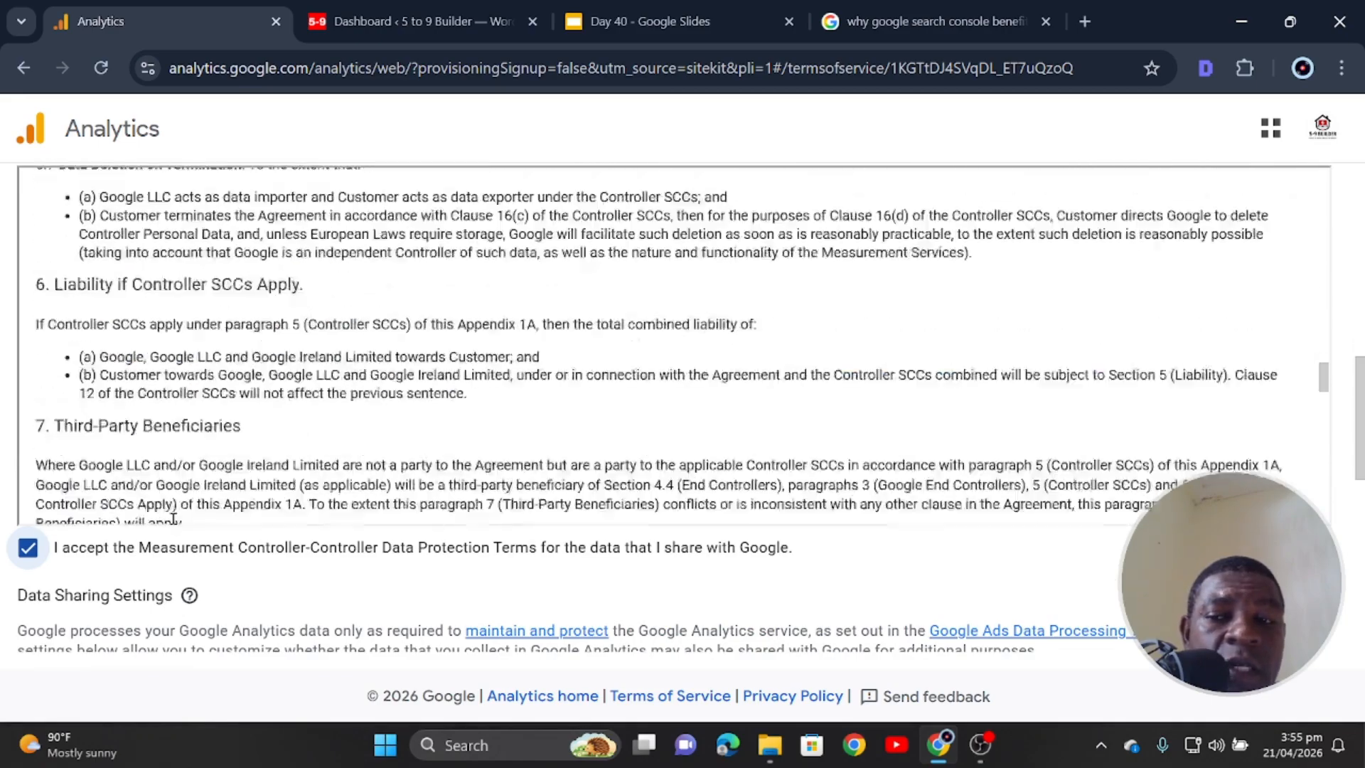
scroll(173, 519, down, 20)
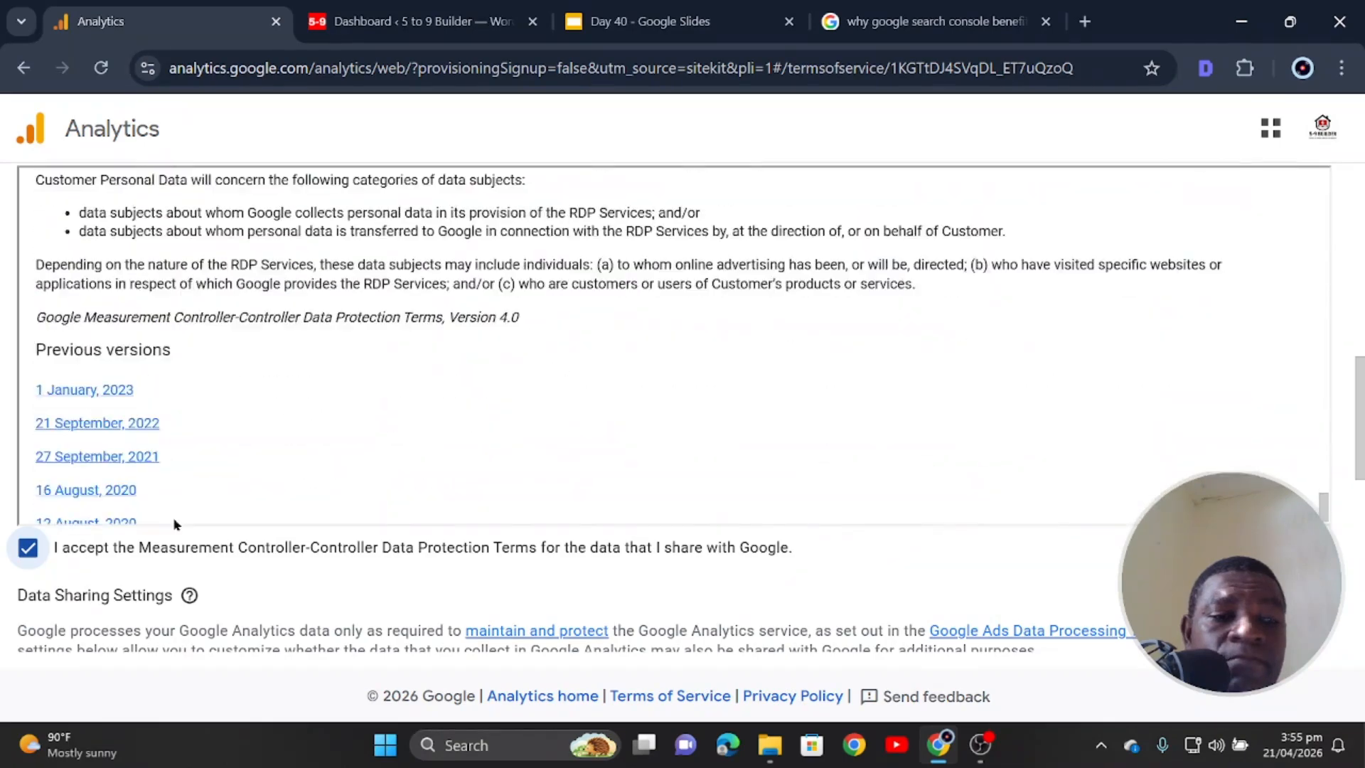
scroll(1217, 464, down, 7)
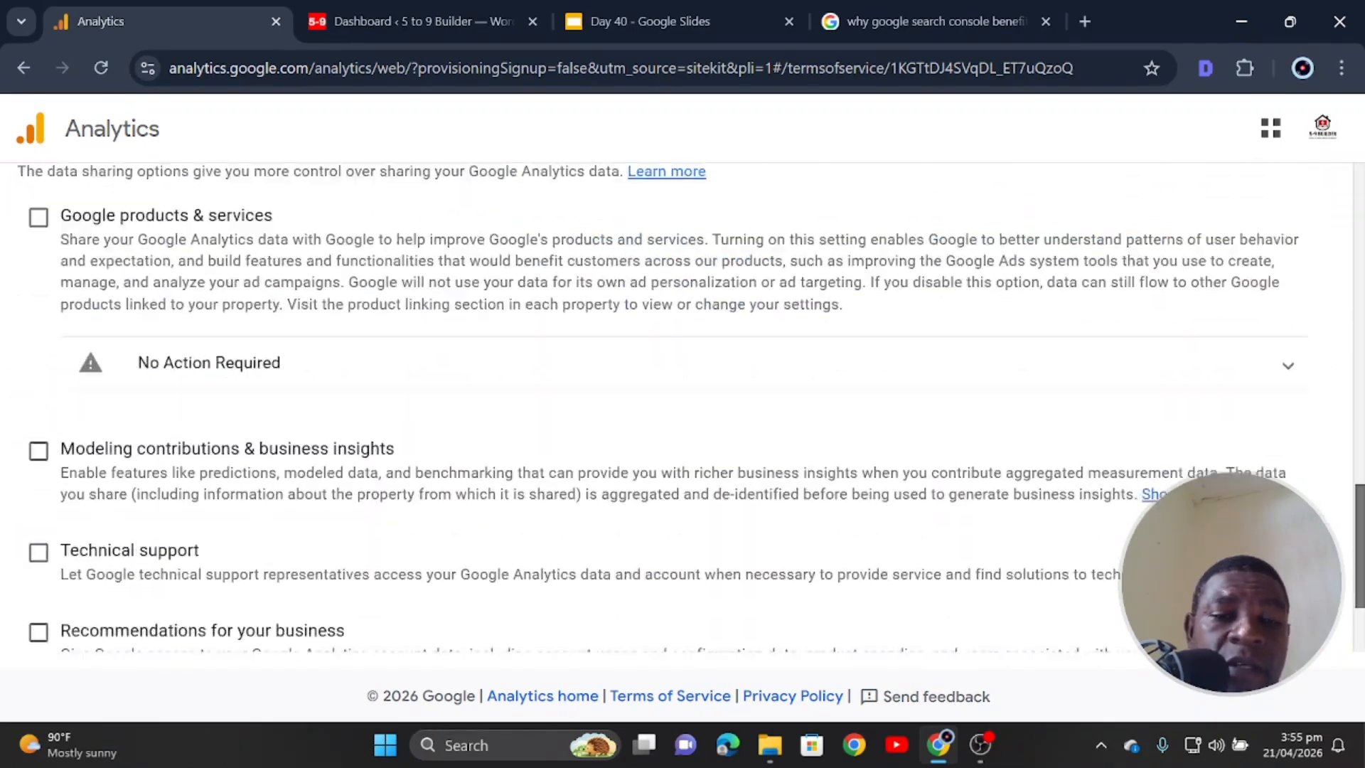
scroll(1218, 464, up, 4)
scroll(682, 405, down, 3)
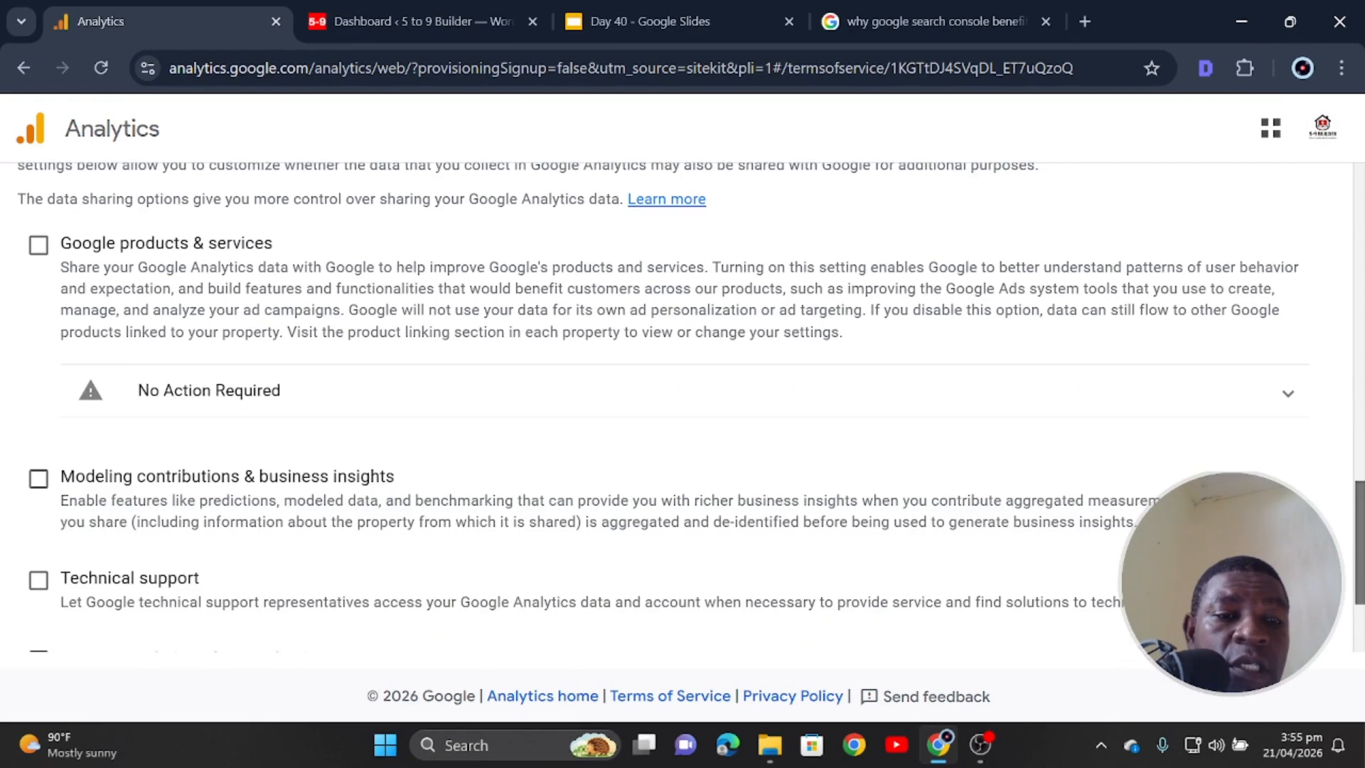
click(39, 245)
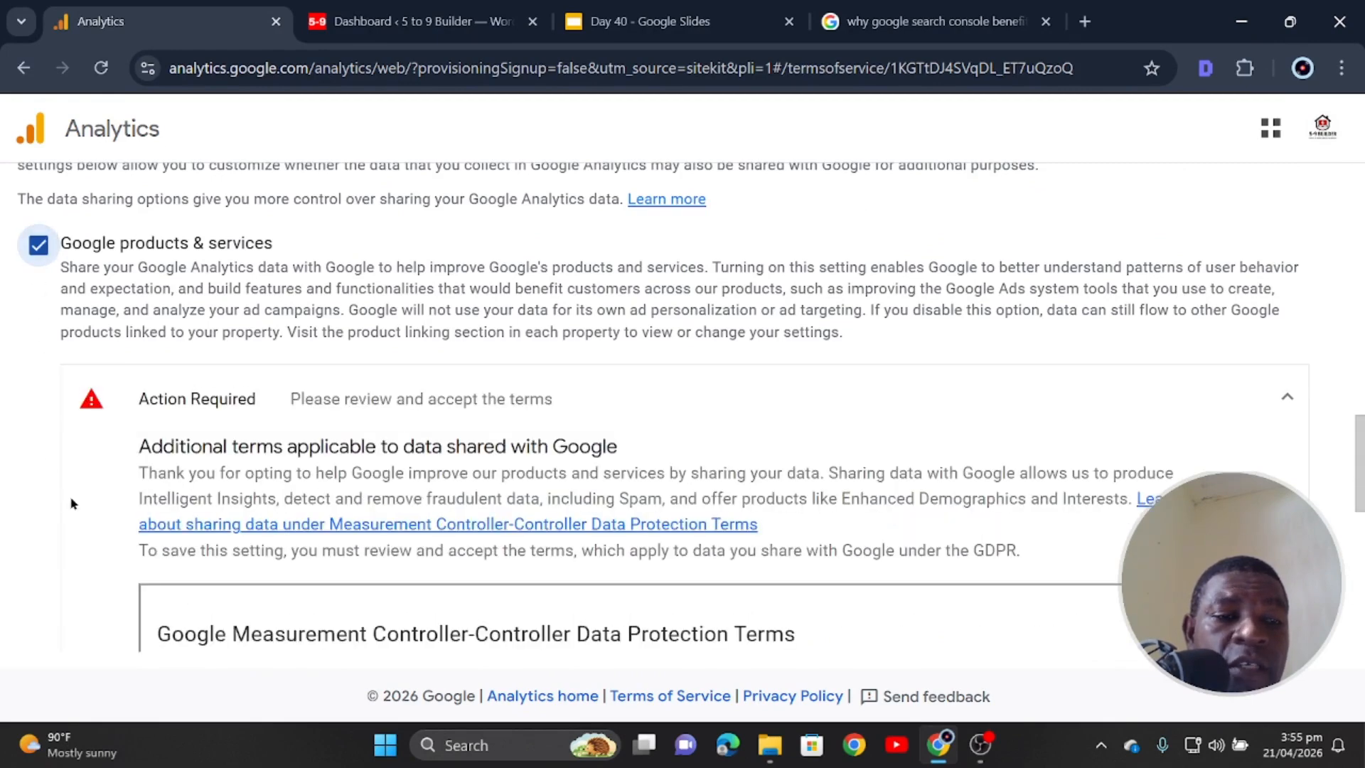
scroll(133, 489, down, 4)
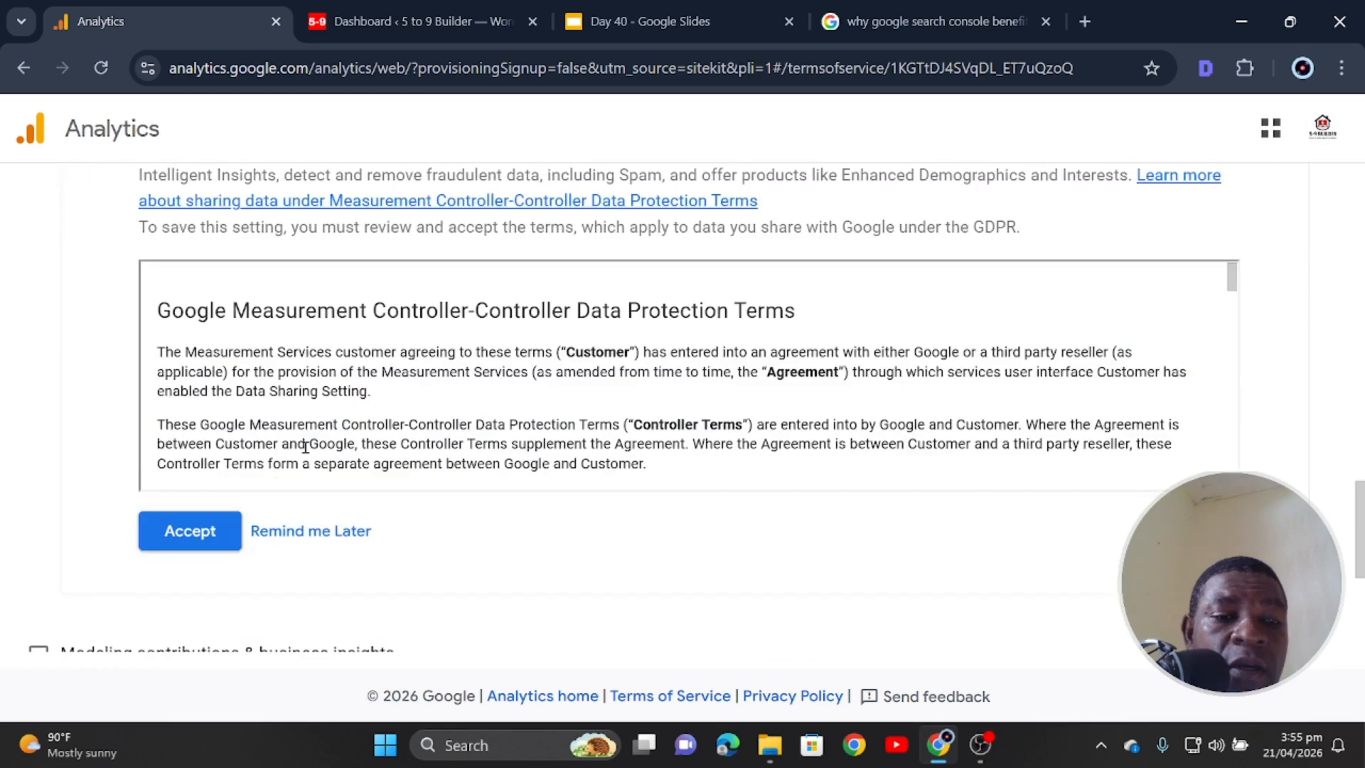
click(214, 530)
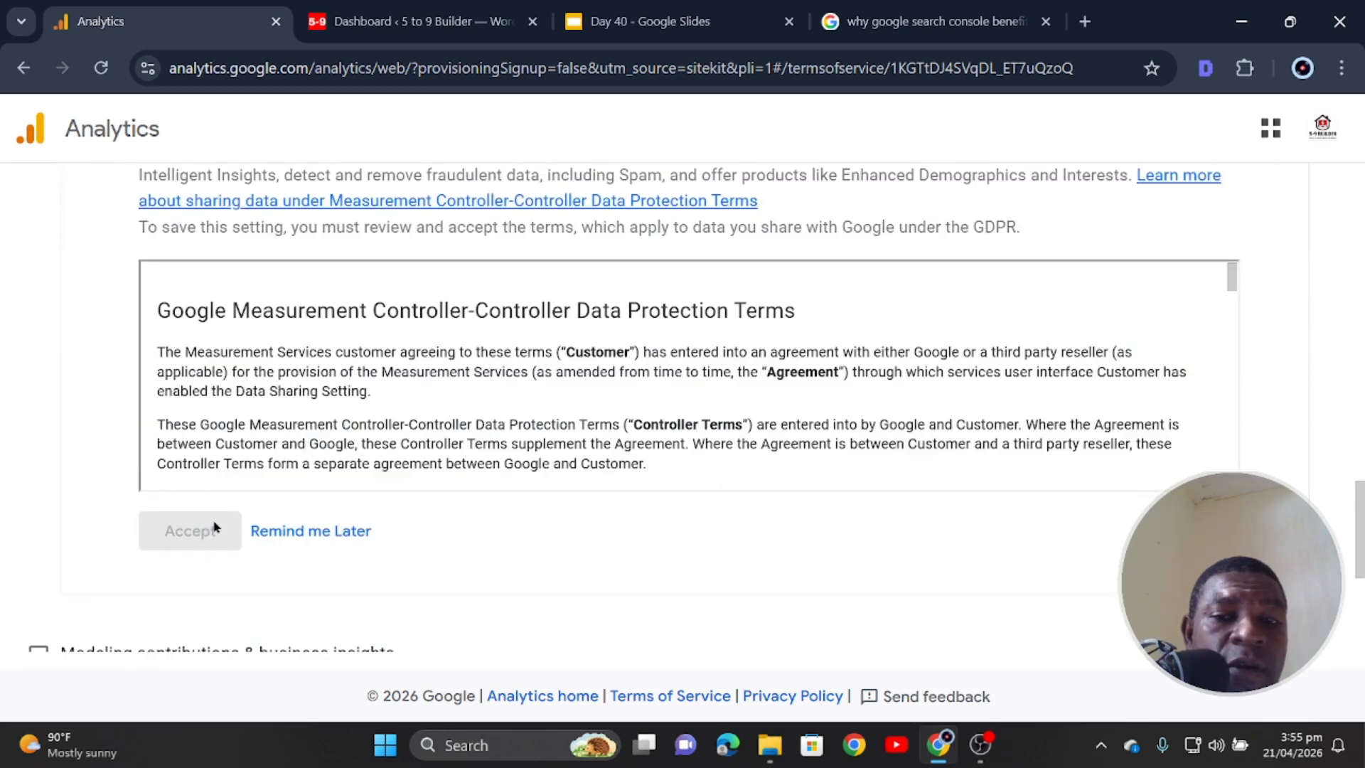
- Enable modeling contributions, technical support and business recommendations, then accept the terms of service
scroll(214, 526, down, 4)
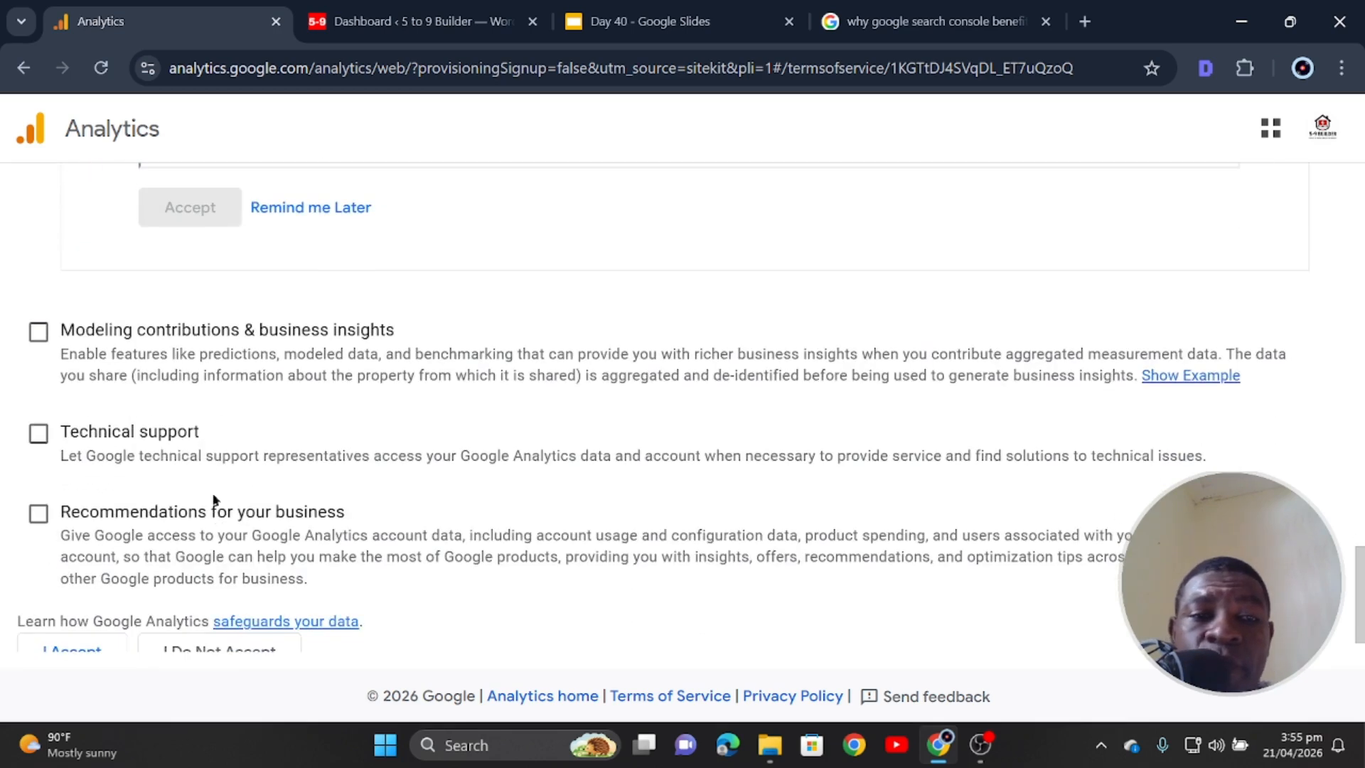
click(39, 334)
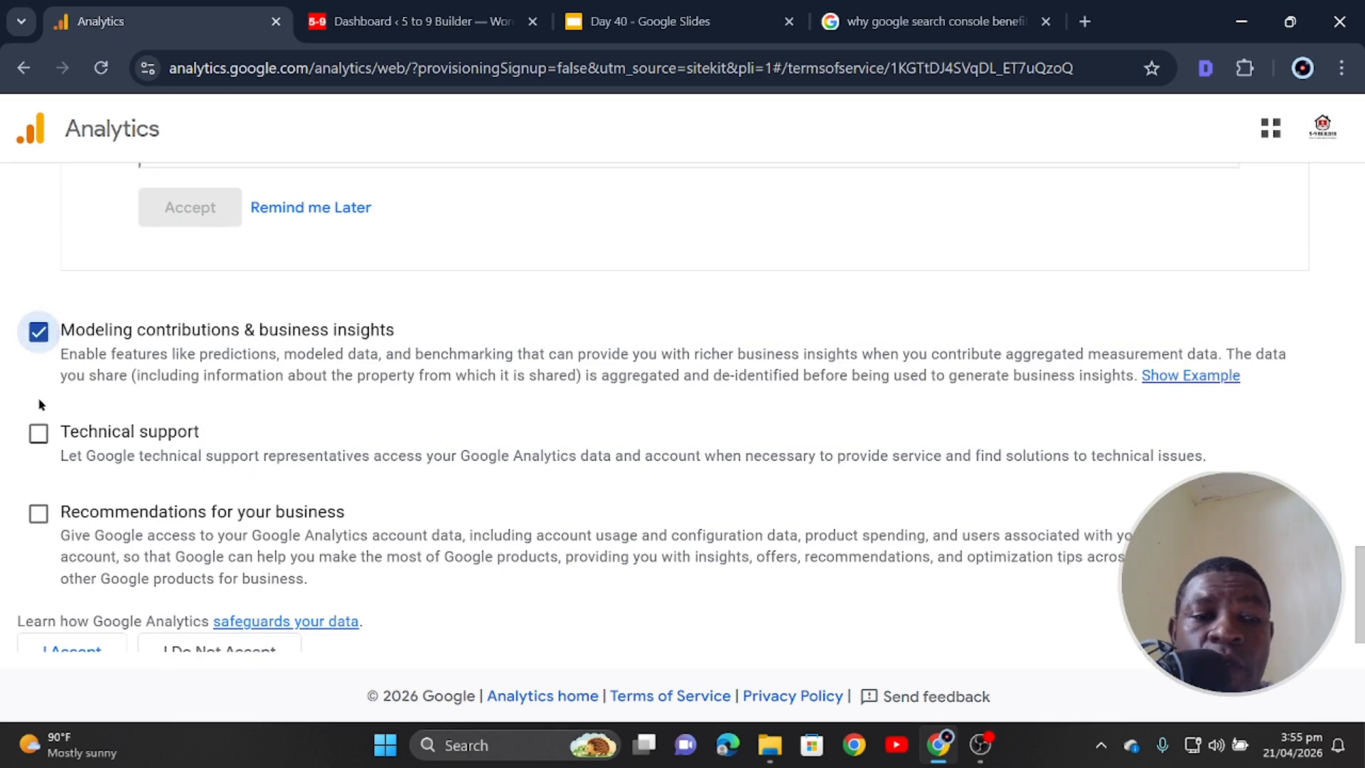
click(38, 434)
click(38, 513)
scroll(96, 506, down, 1)
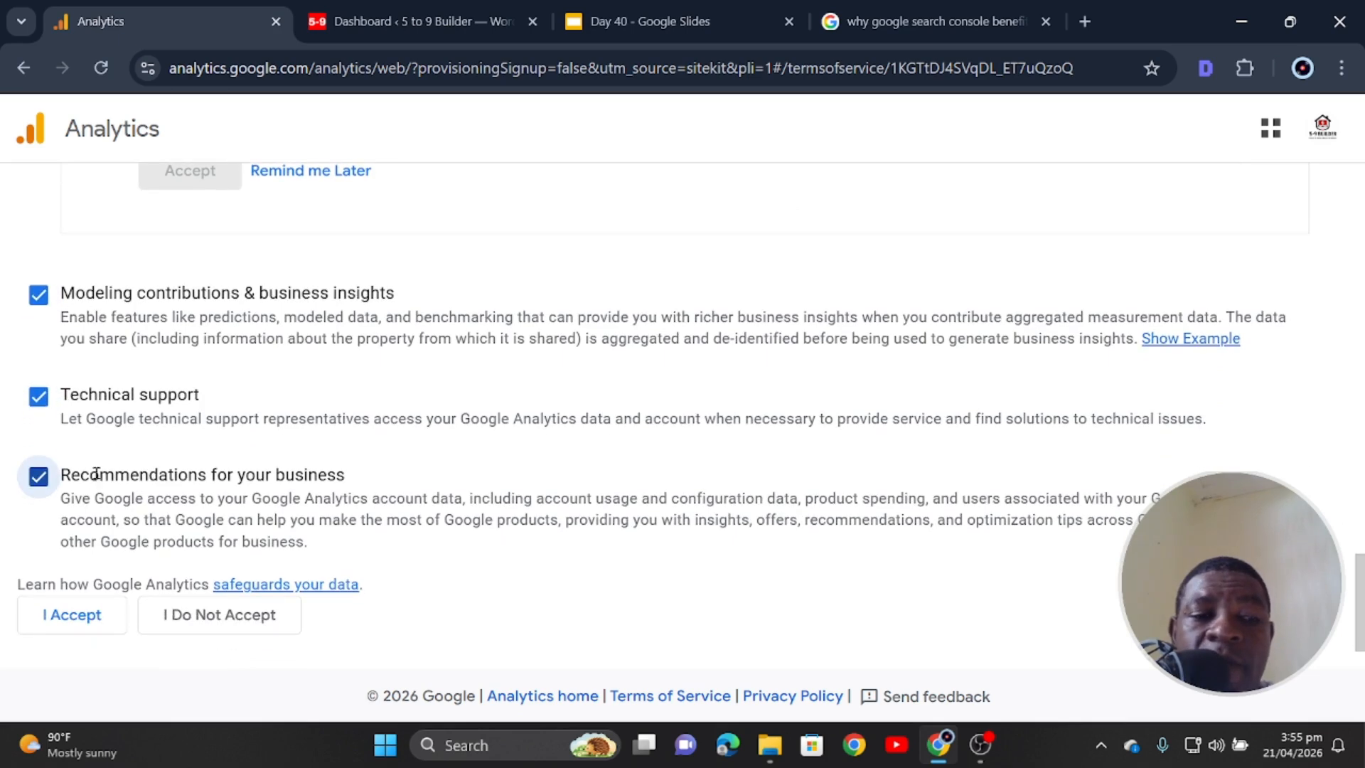
click(77, 616)
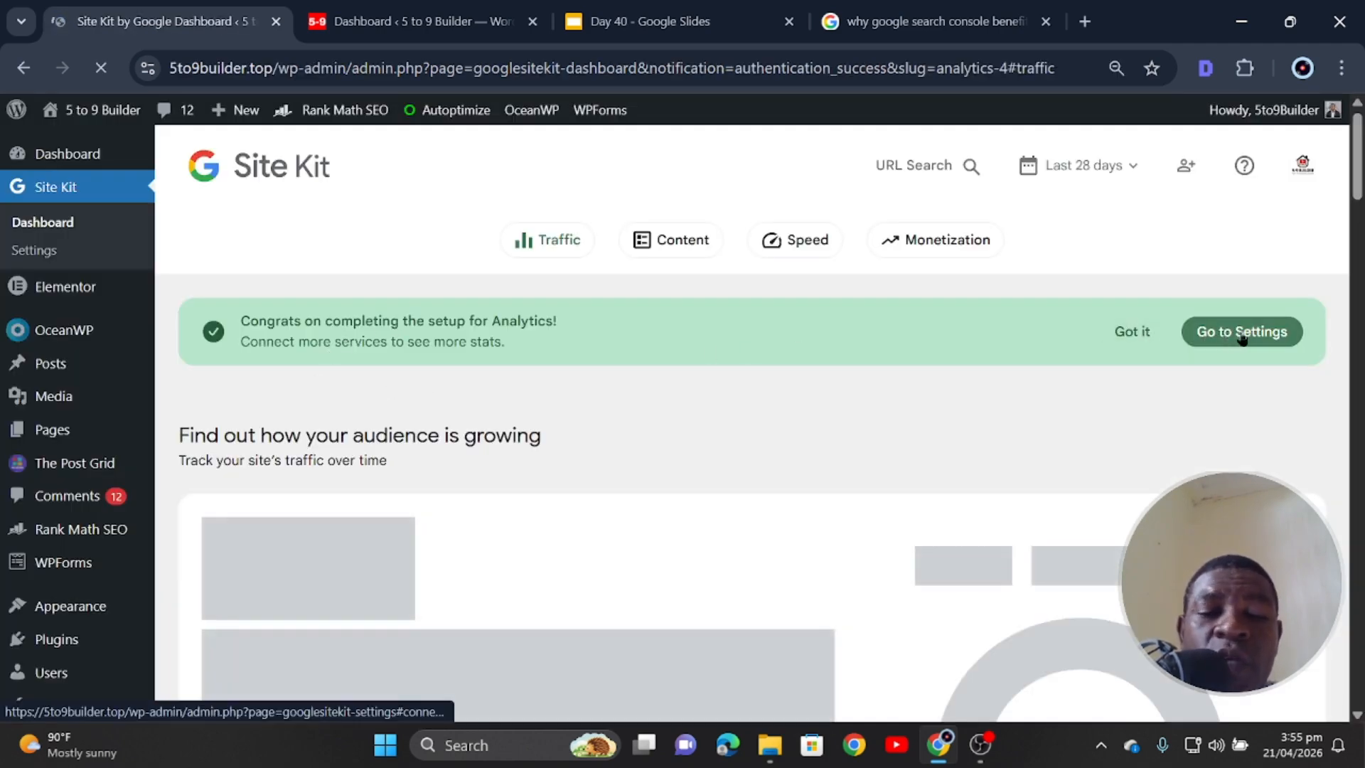
- Open Site Kit settings from the dashboard and scroll to Connect More Services showing Tag Manager
scroll(804, 406, down, 1)
scroll(806, 405, down, 8)
scroll(809, 406, up, 9)
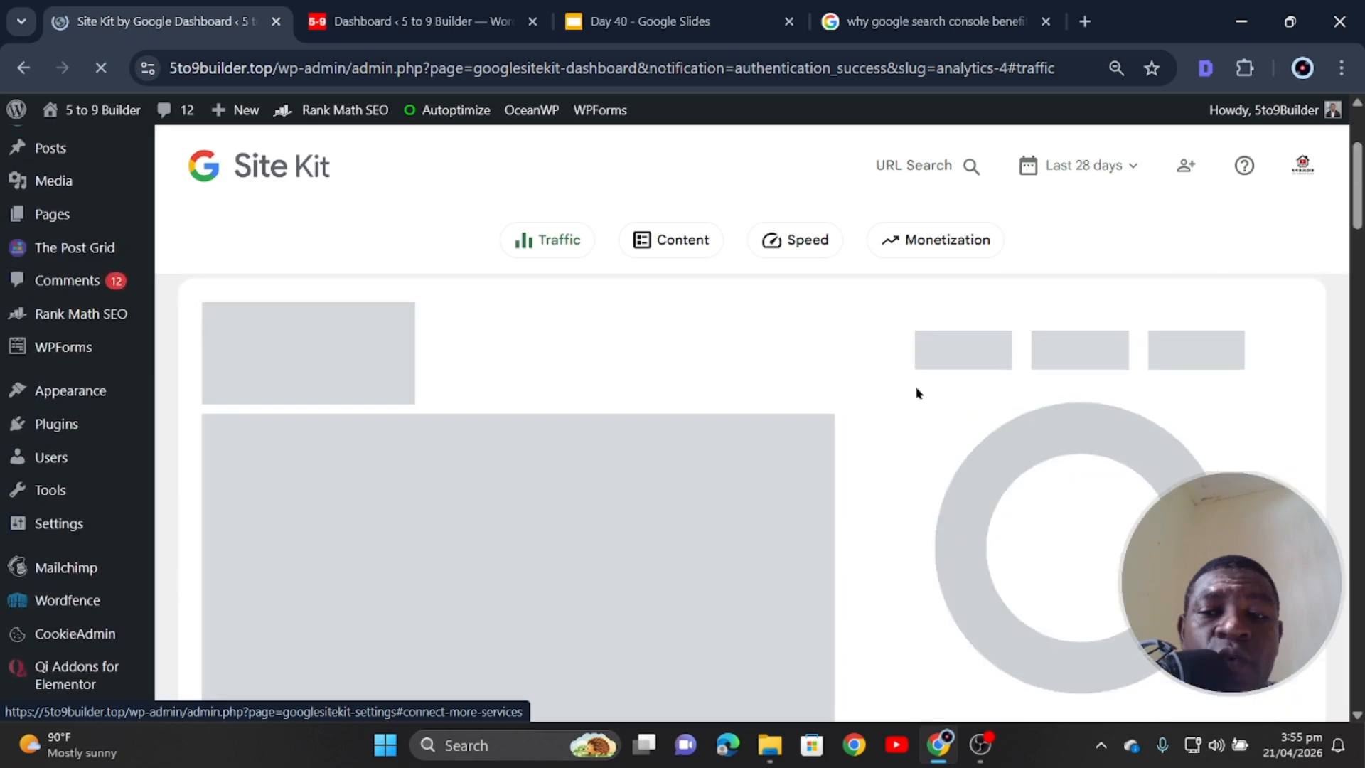
click(1247, 332)
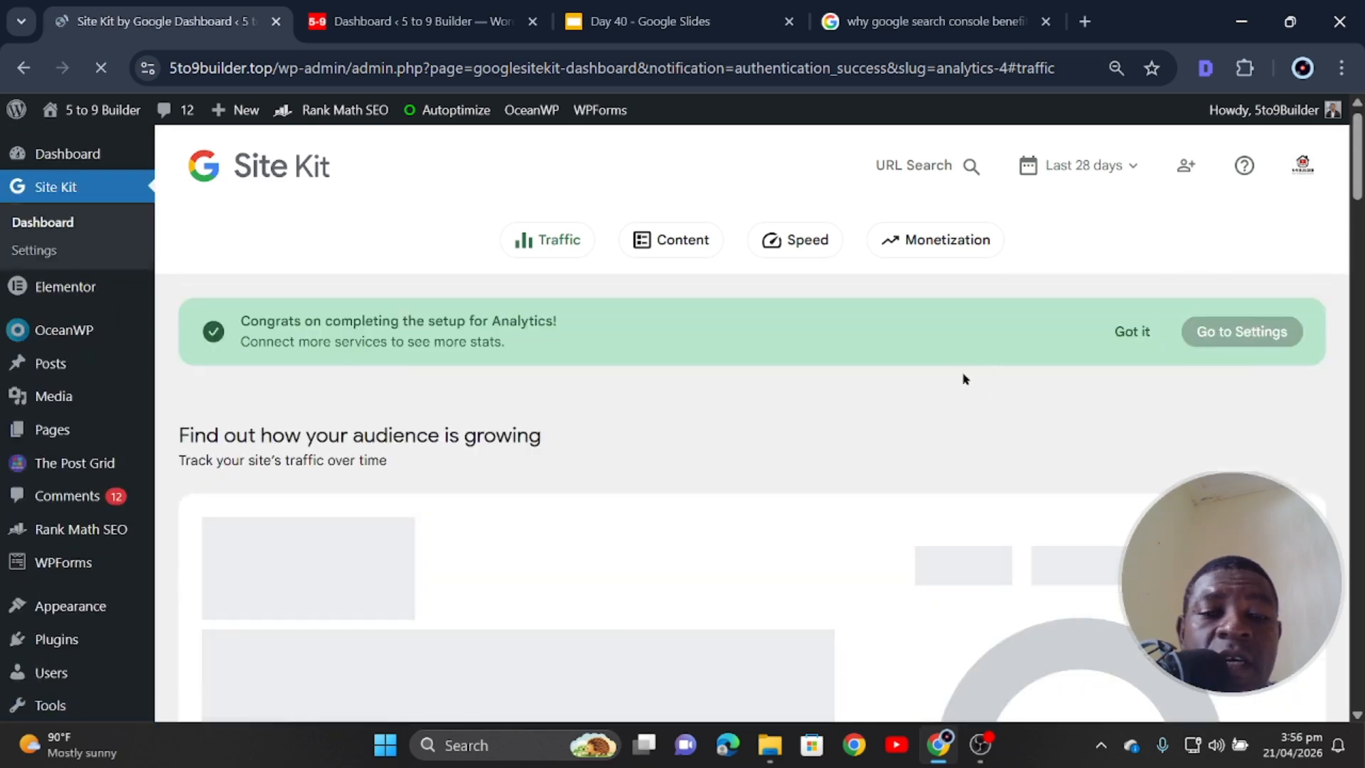
scroll(523, 492, down, 2)
scroll(523, 492, down, 7)
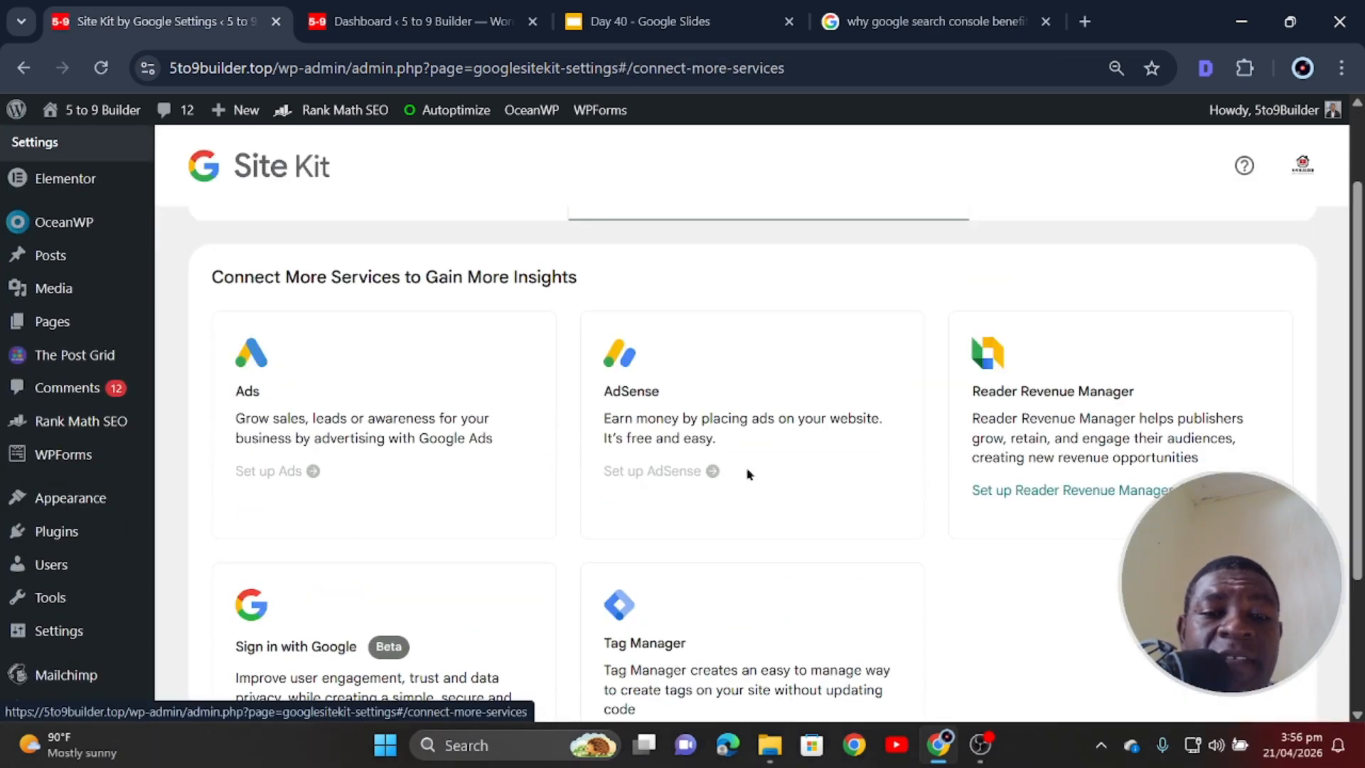
scroll(934, 506, down, 3)
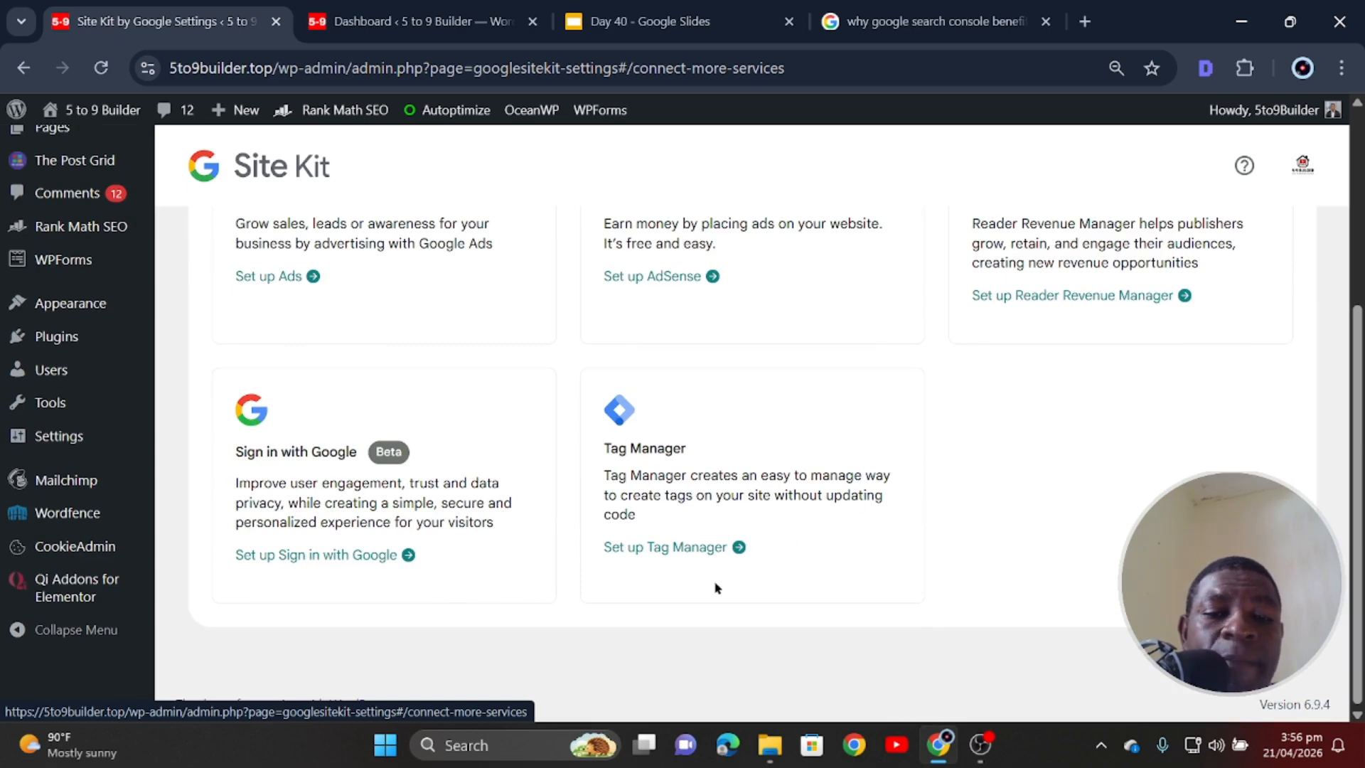
- From Site Kit, begin a new Tag Manager account and name it '5 to 9 Builder'
click(679, 547)
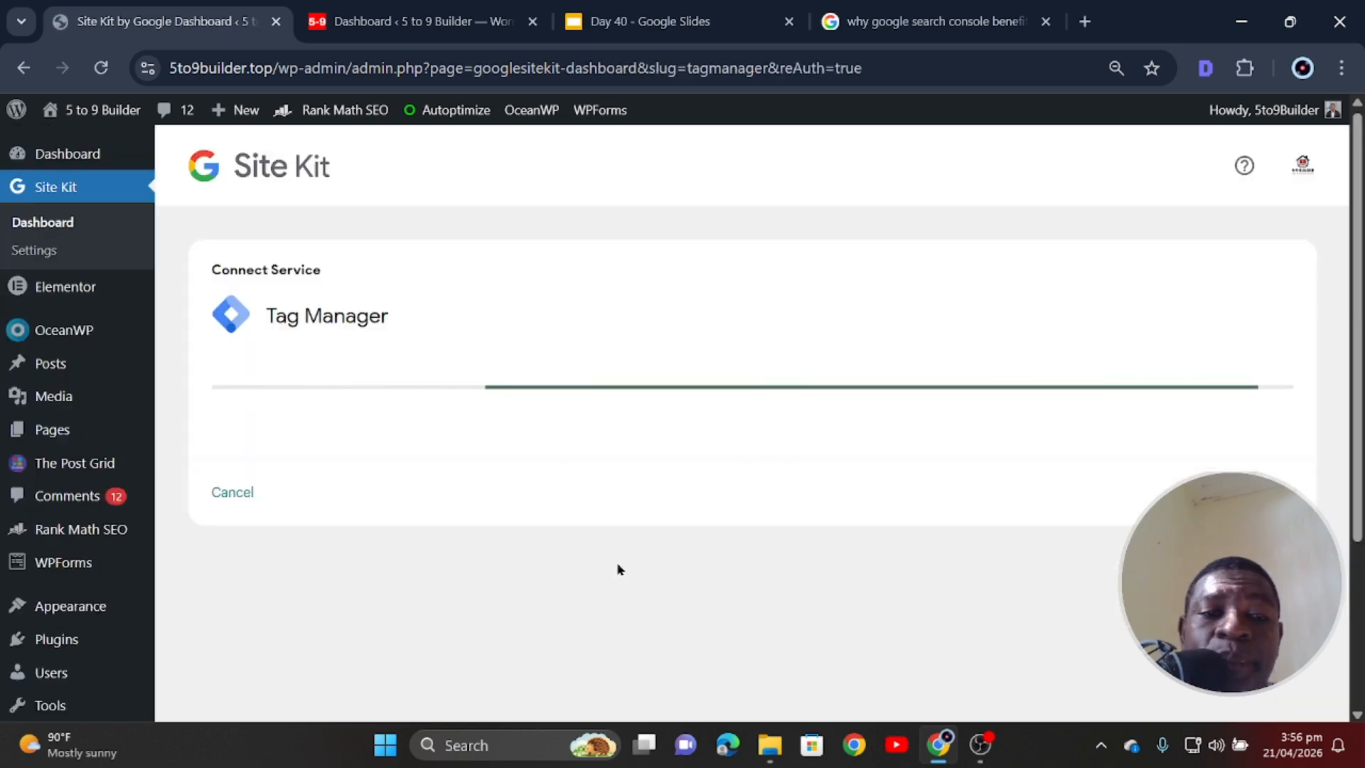
click(279, 471)
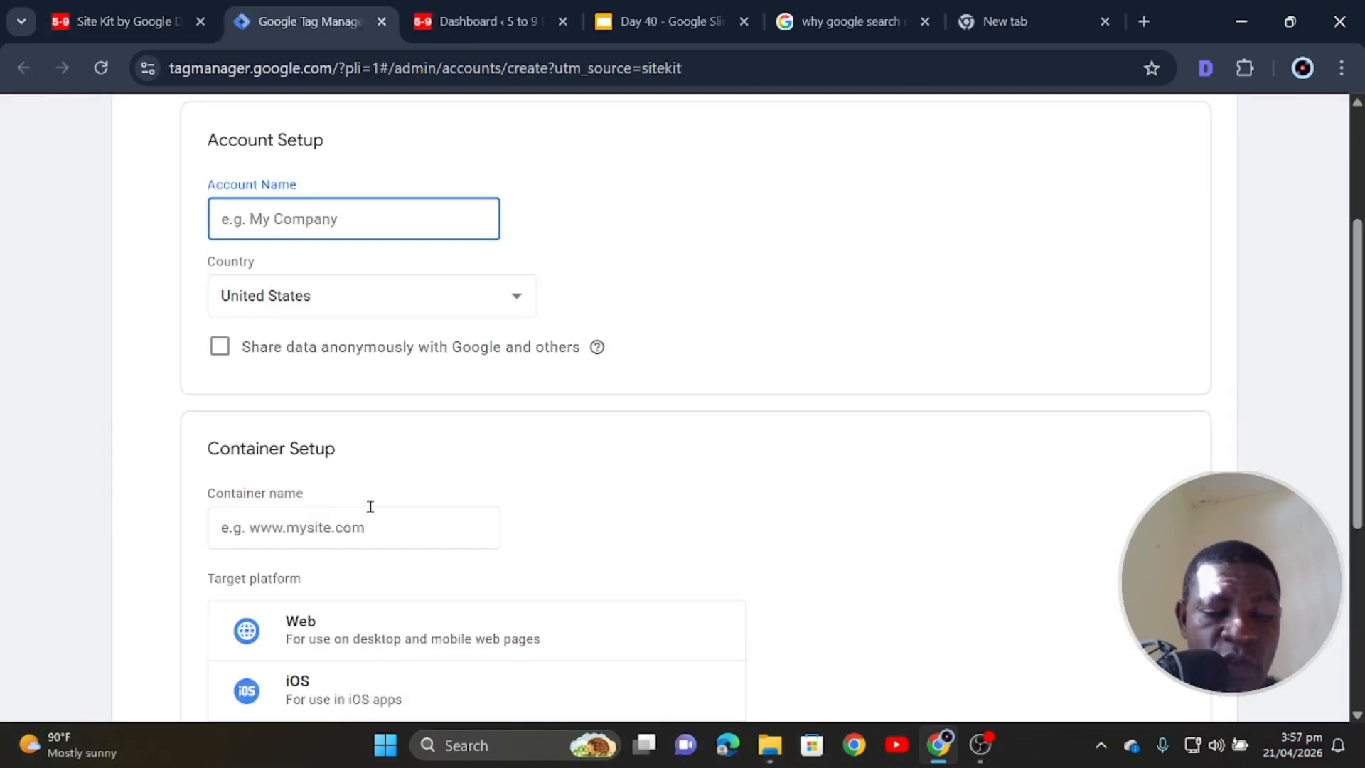
text(% to 9)
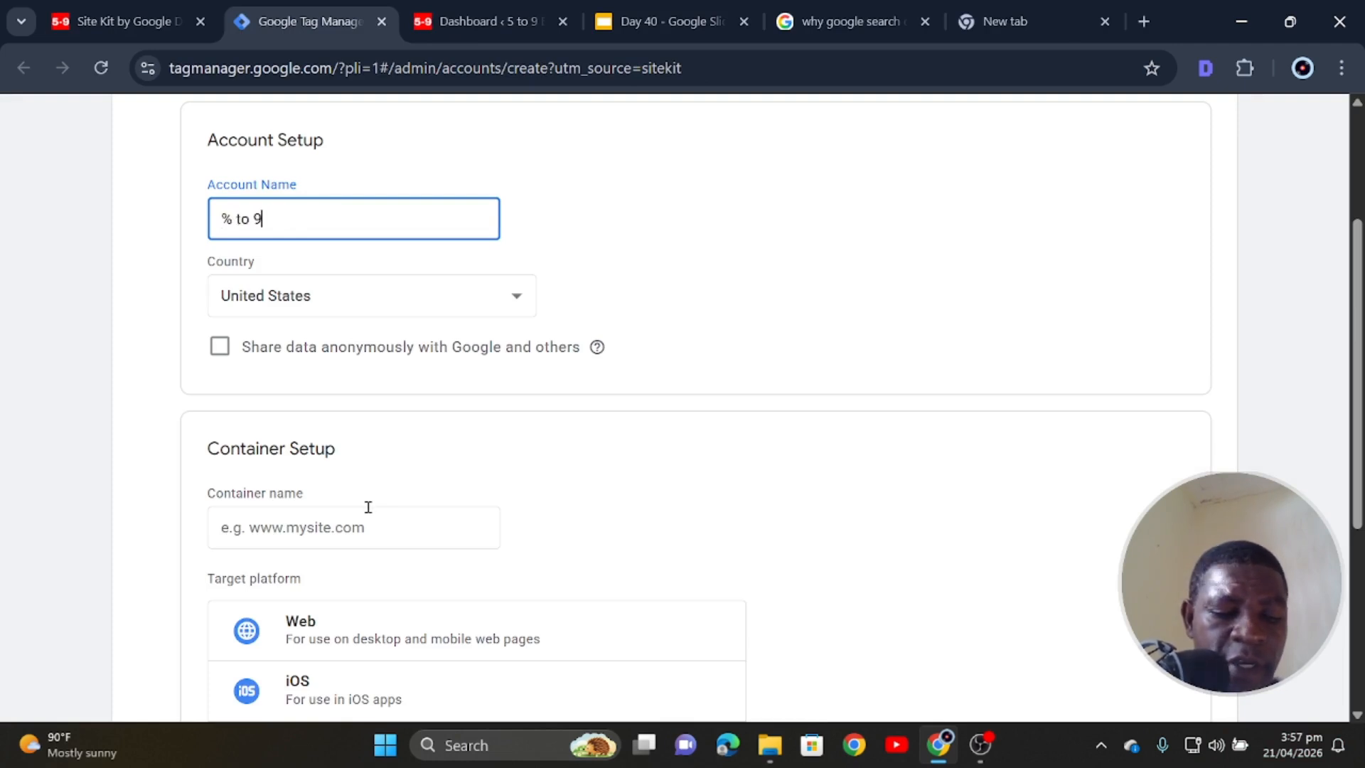
text( Builder)
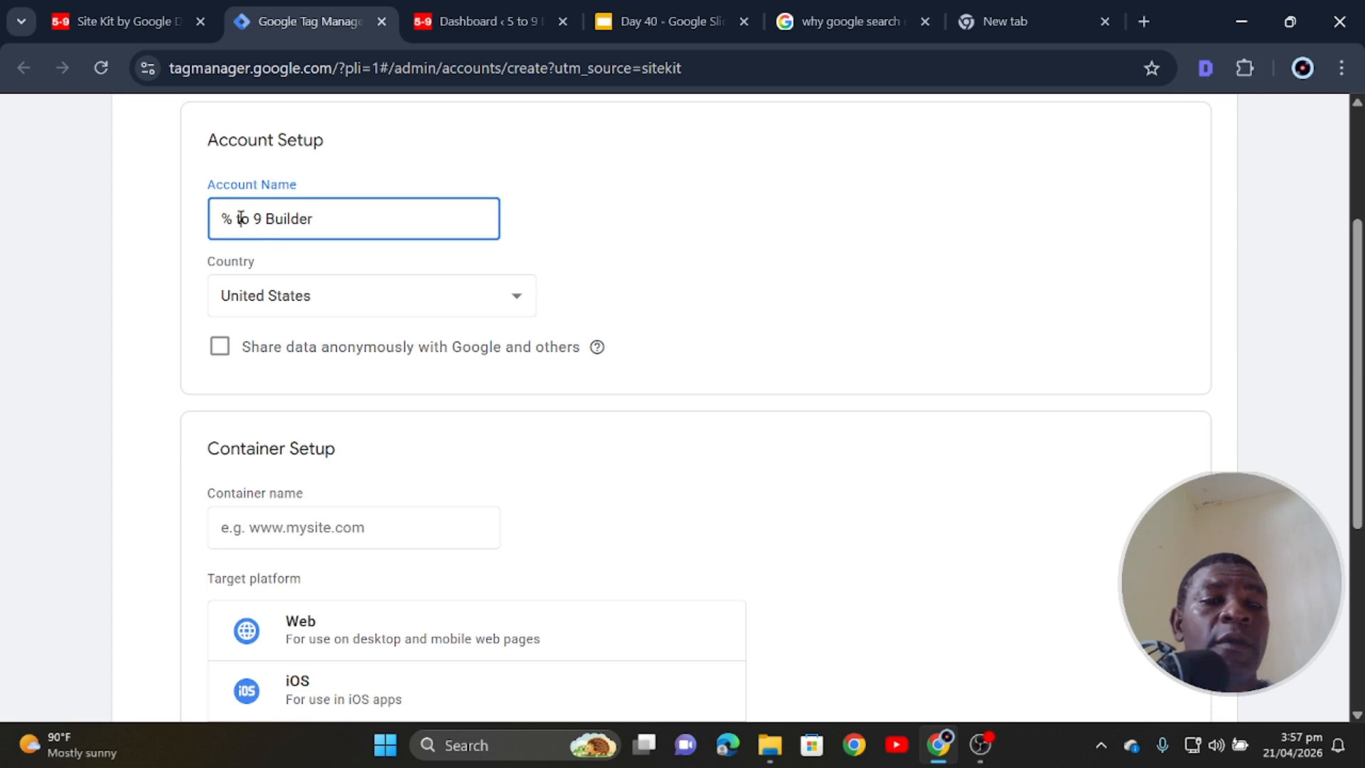
key(BackSpace)
key(BackSpace)
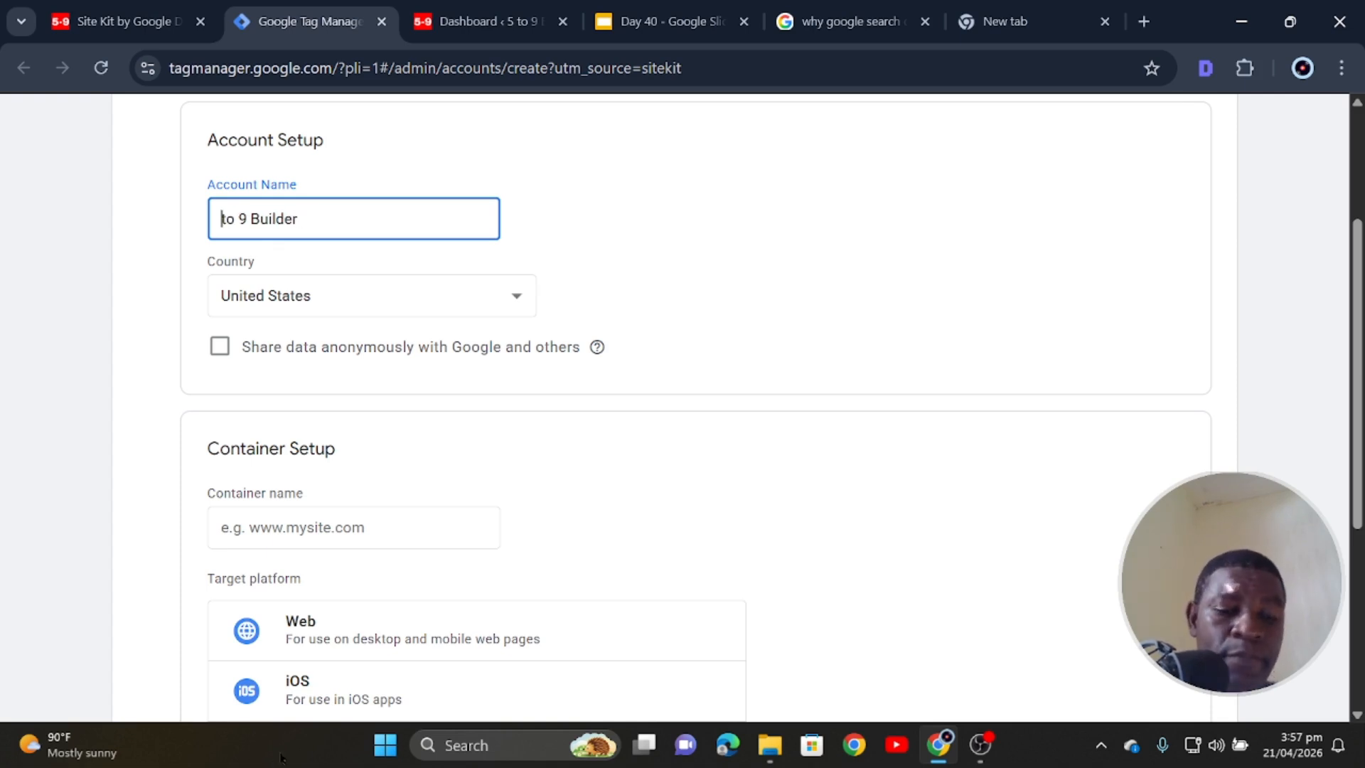
text(5)
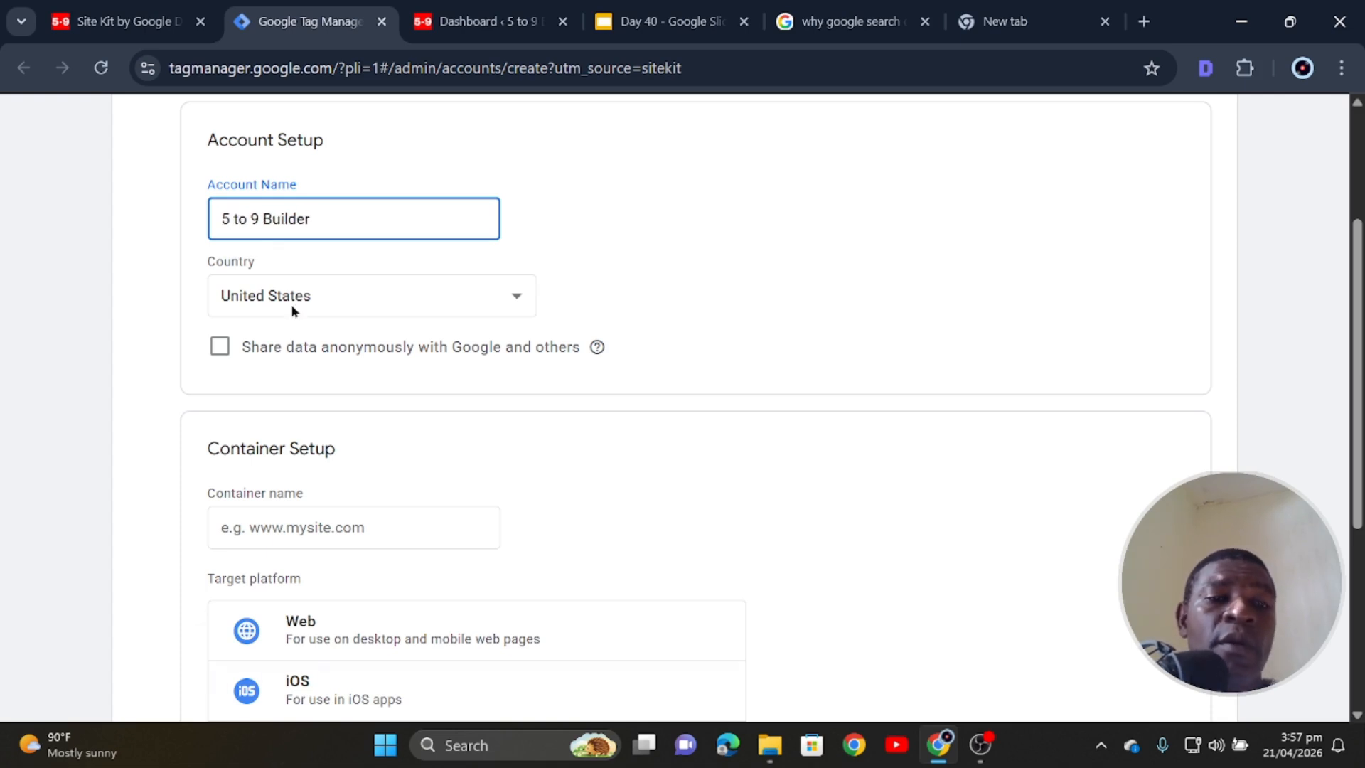
- Choose Ghana as the account's country, then return to the WordPress dashboard
click(293, 311)
text(gh)
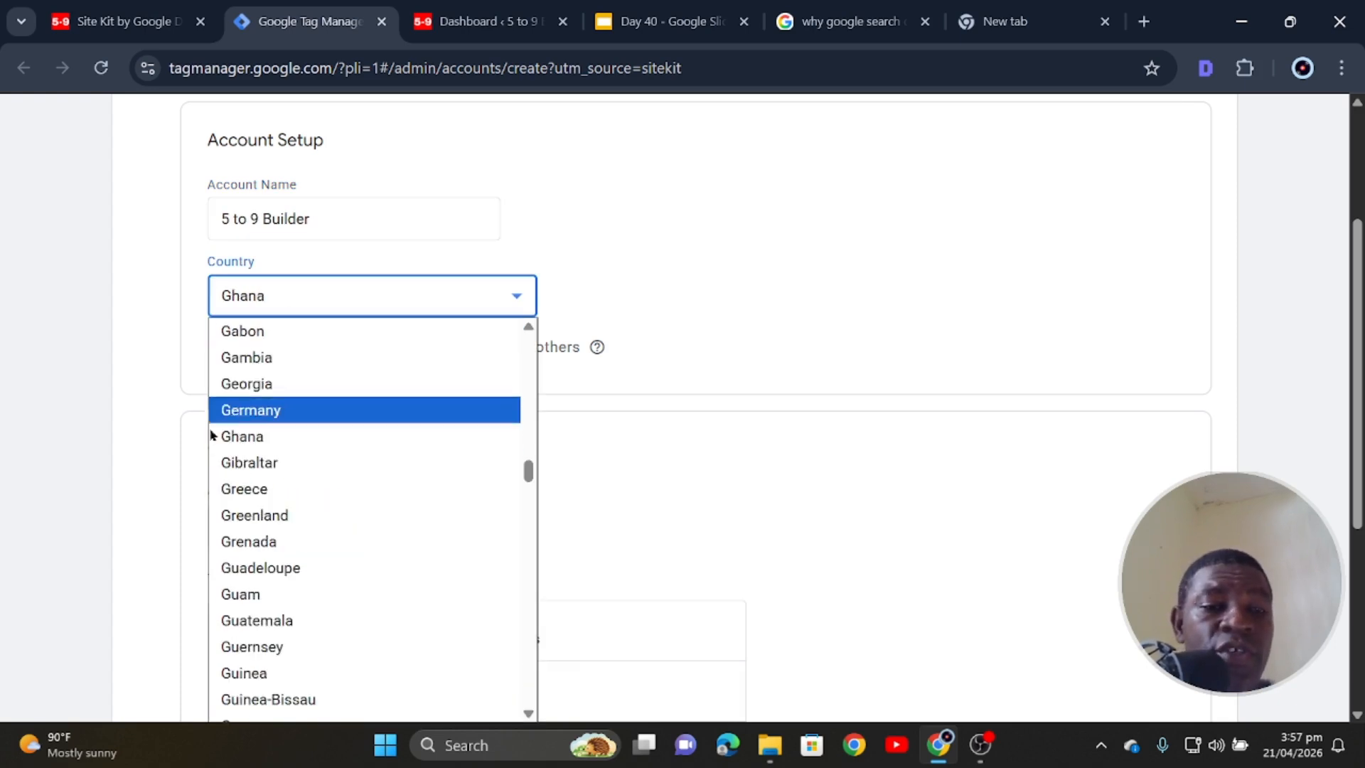
click(222, 436)
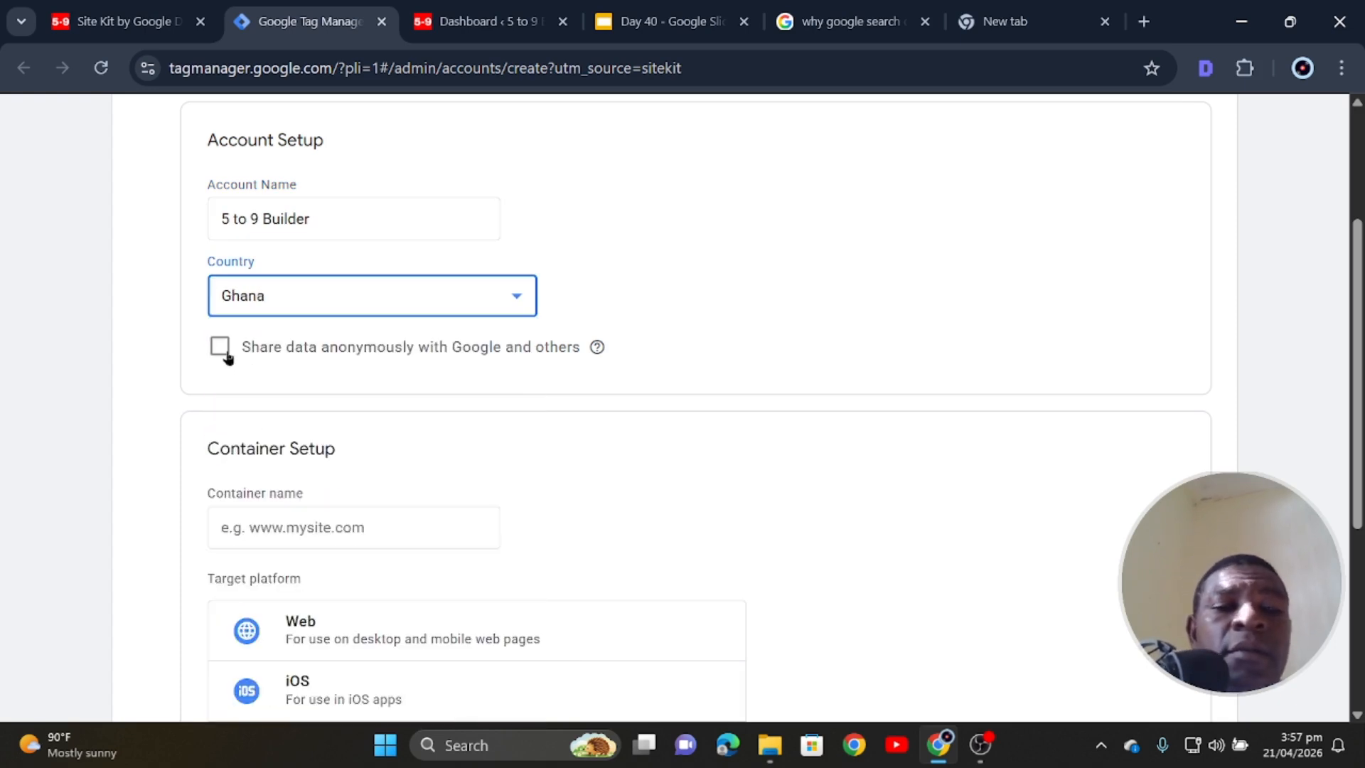
scroll(204, 548, down, 1)
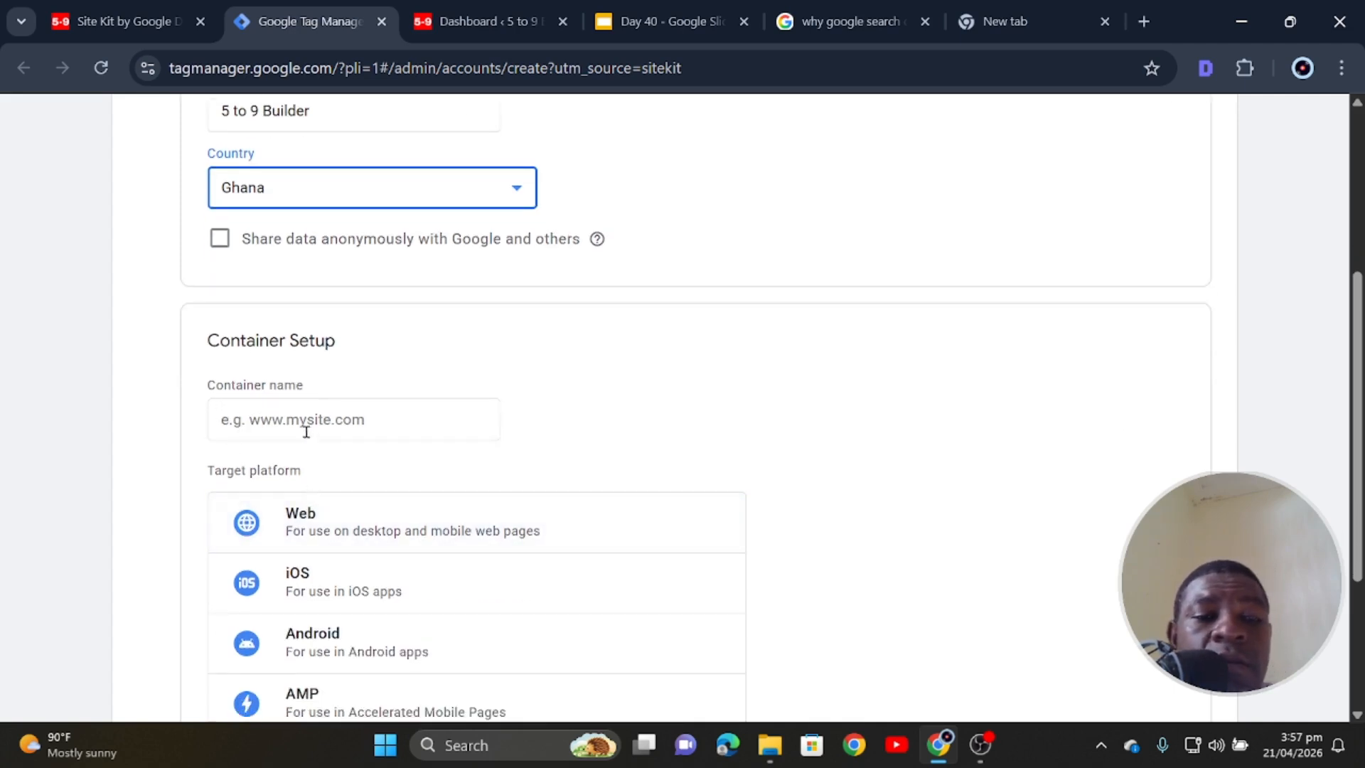
click(408, 411)
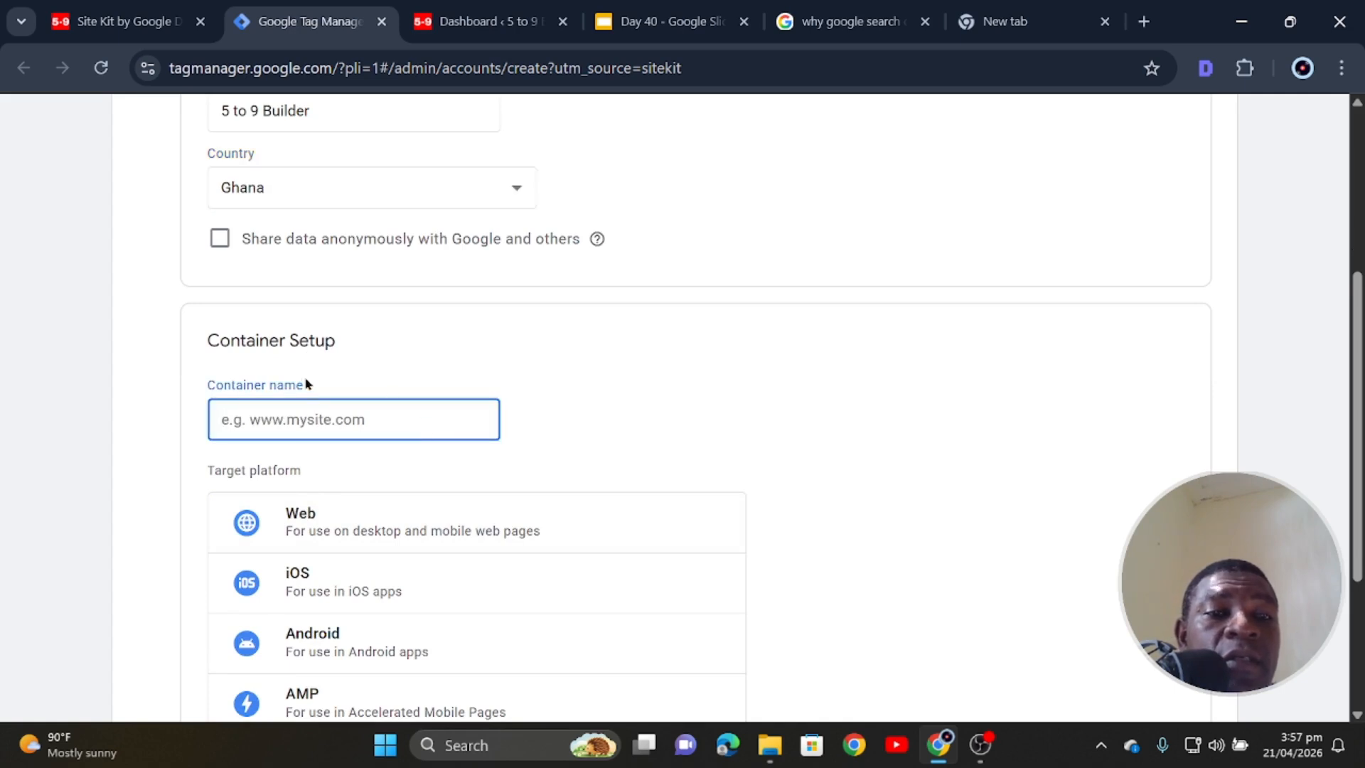
click(469, 21)
- Copy the site's base address from WordPress into the Tag Manager Container name field
click(300, 69)
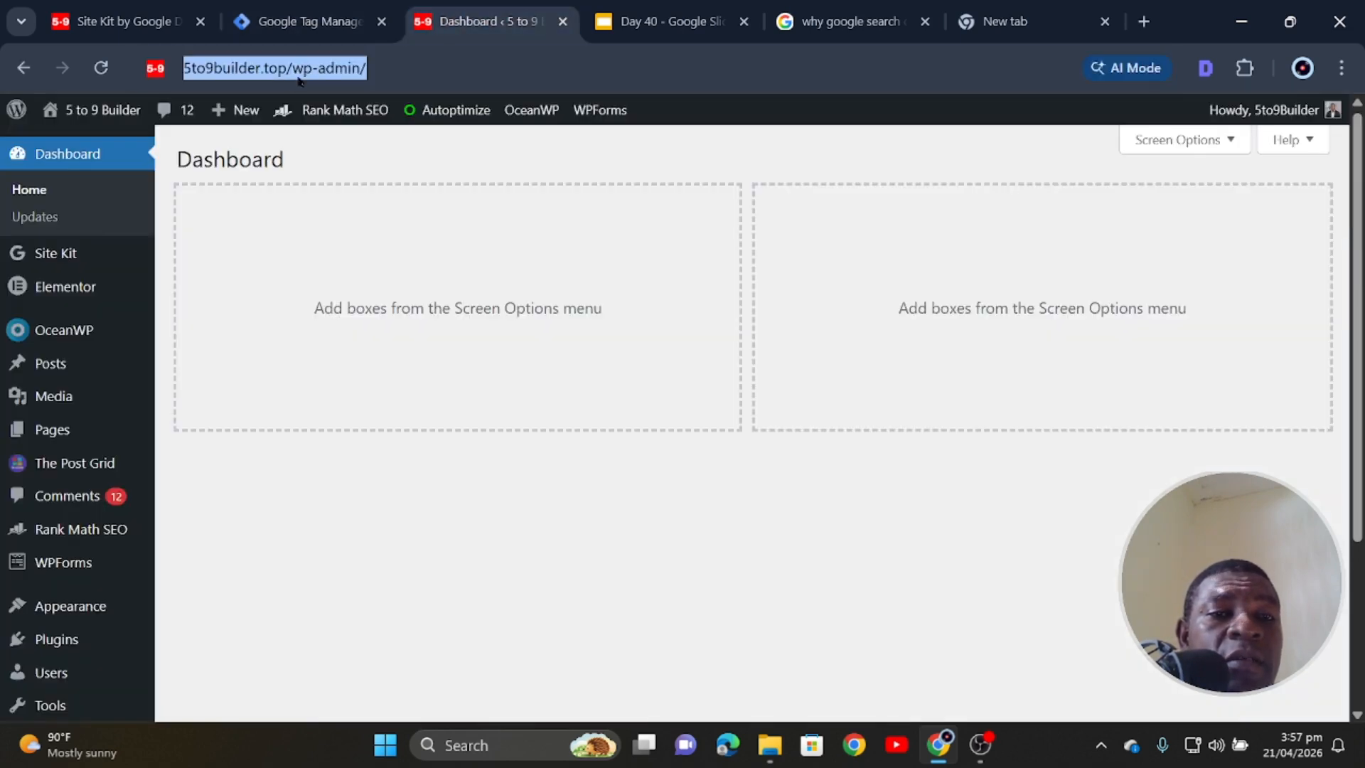
drag(338, 68, 178, 68)
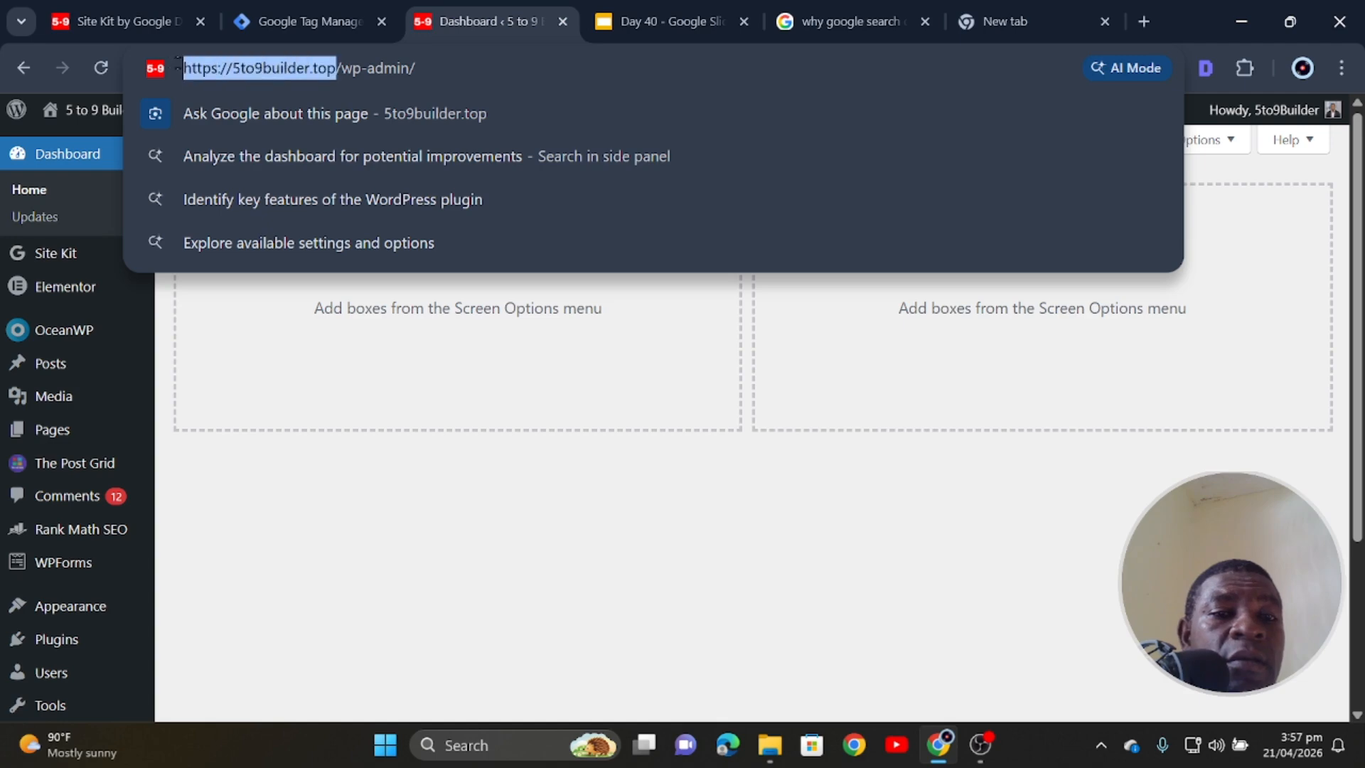
right_click(279, 77)
click(341, 271)
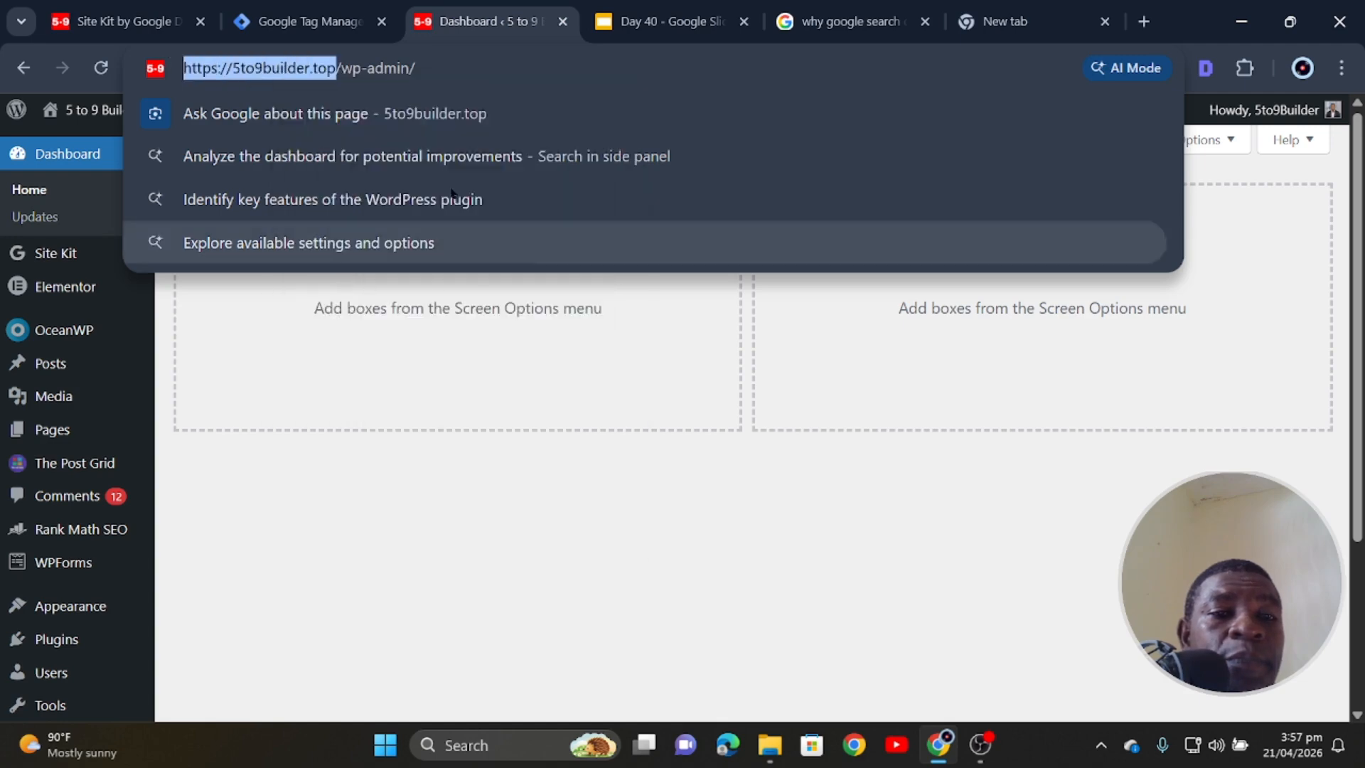
click(121, 21)
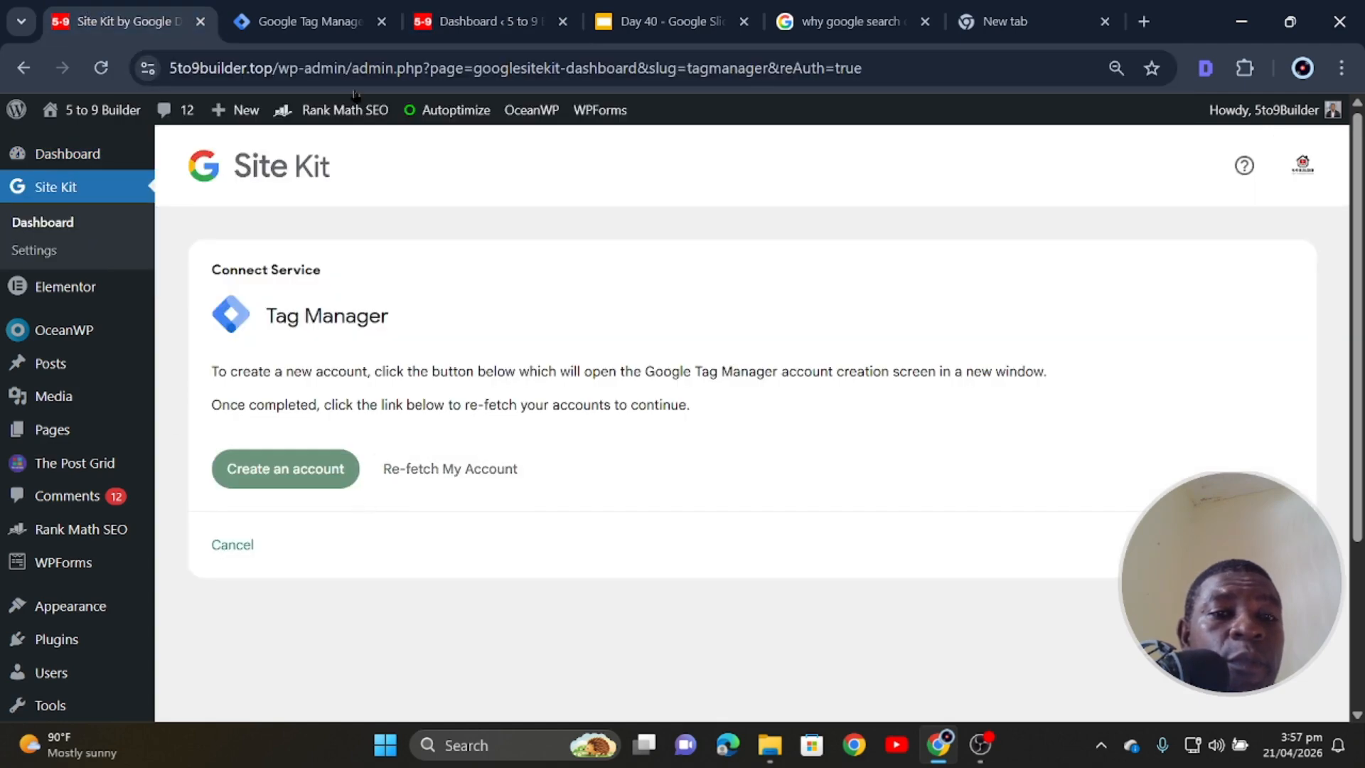
click(329, 17)
right_click(363, 418)
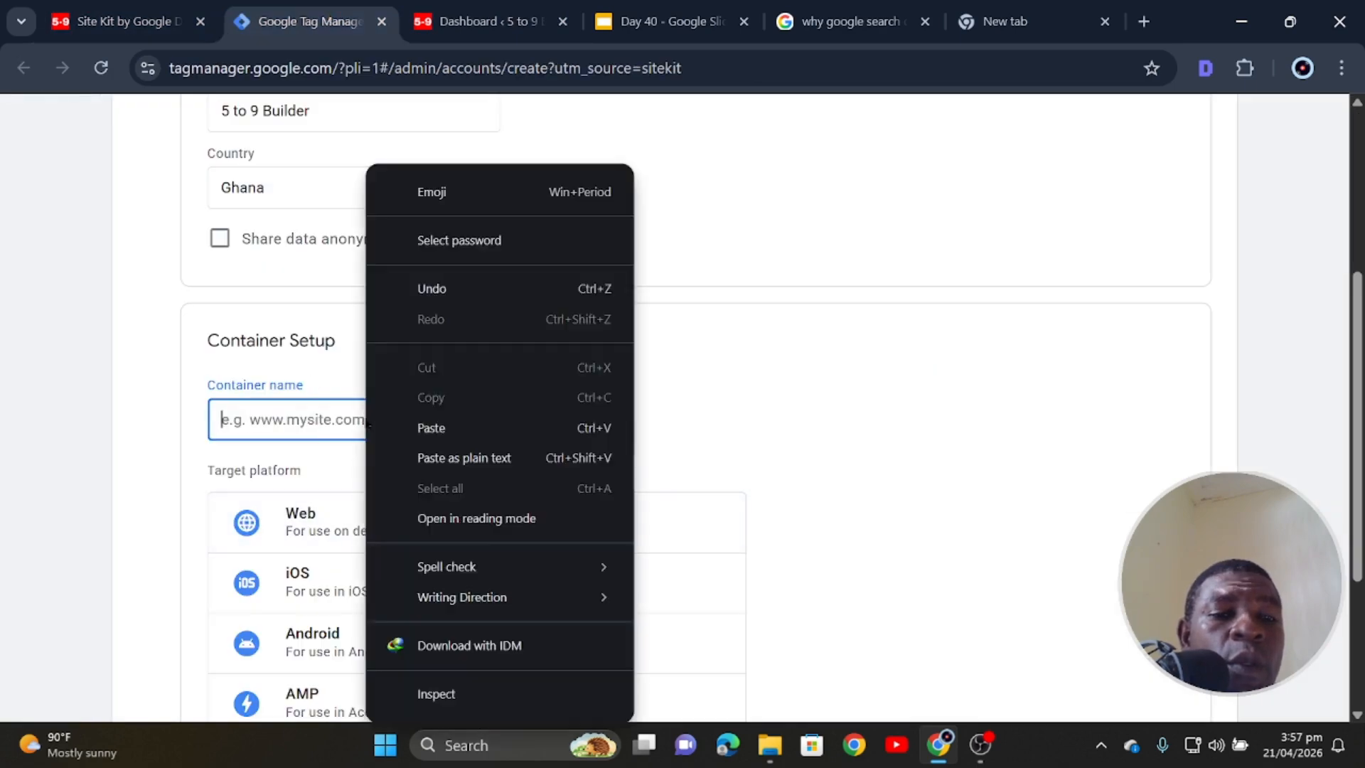
click(426, 455)
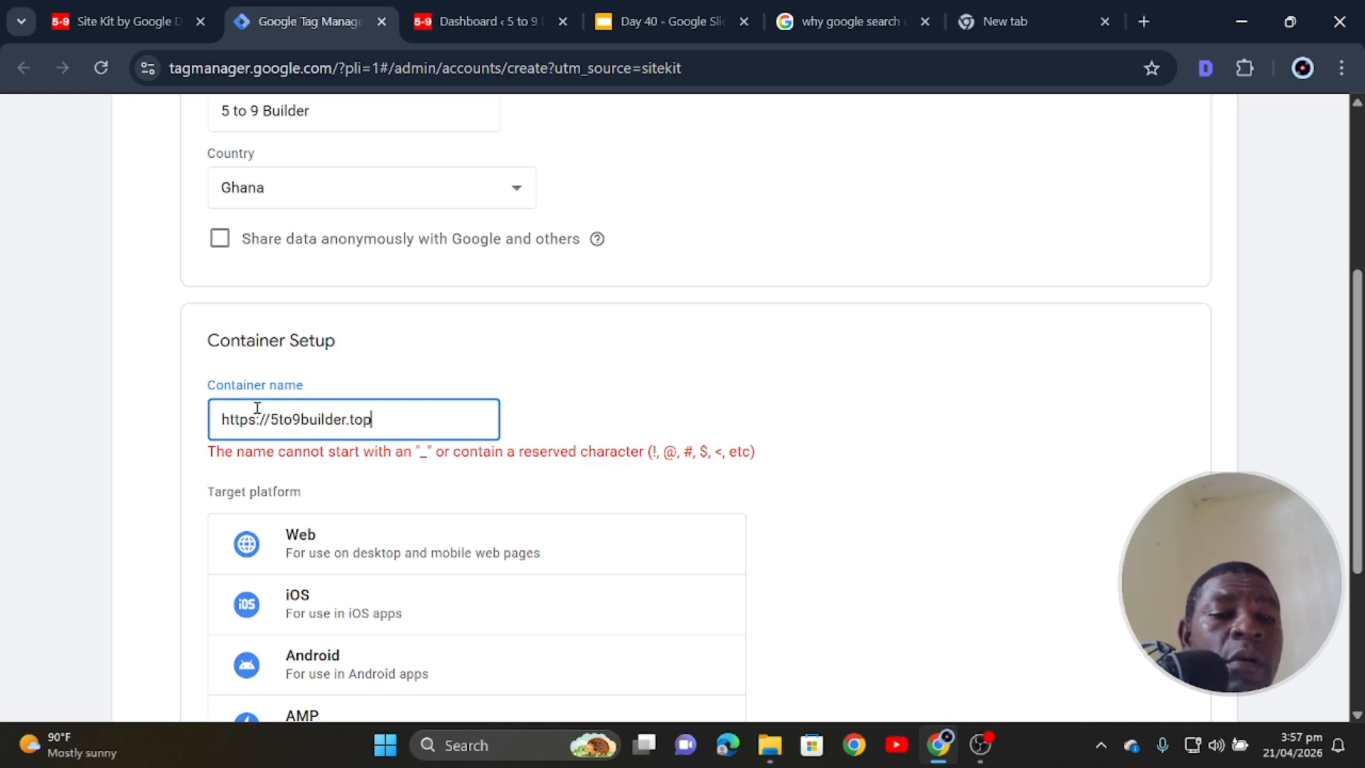
- Trim the name to 5to9builder.top, choose Web, create the container and accept the terms
drag(268, 419, 203, 427)
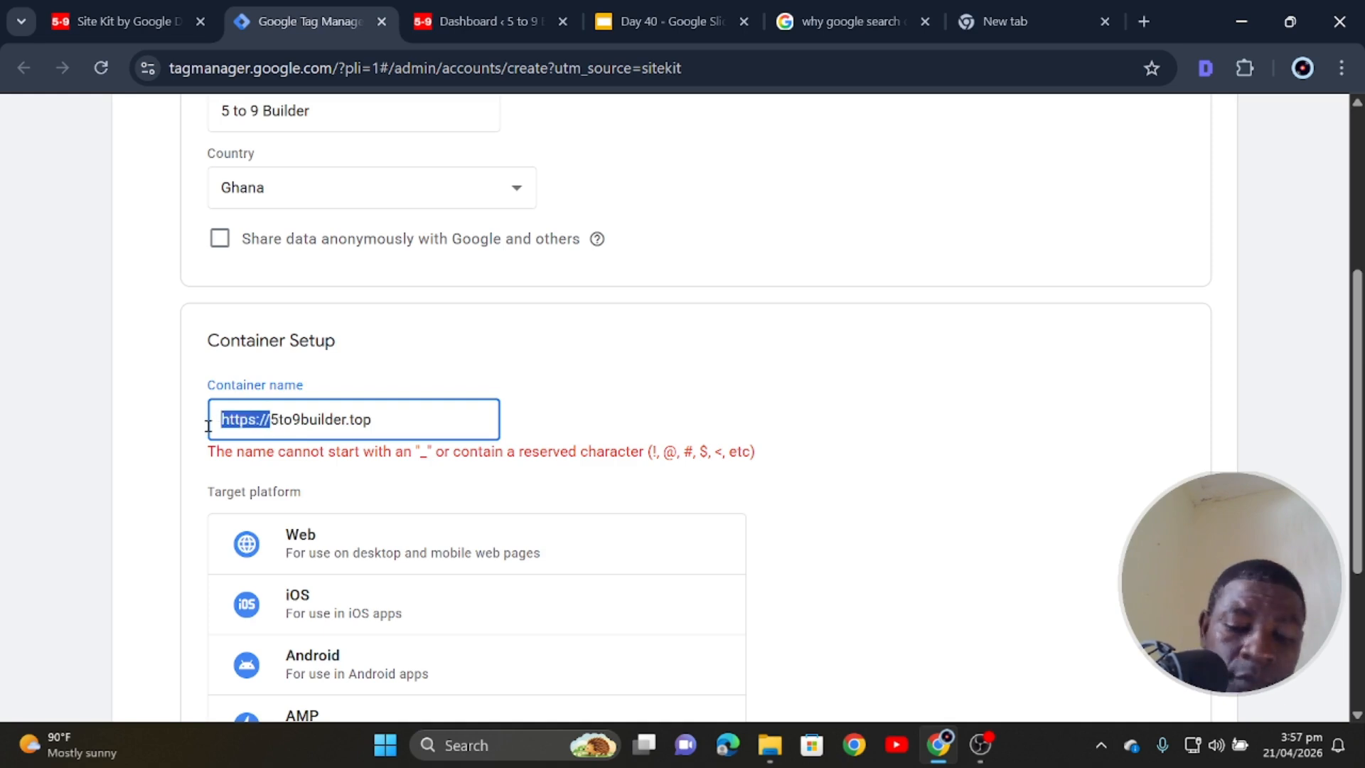
key(BackSpace)
click(686, 373)
scroll(457, 447, down, 1)
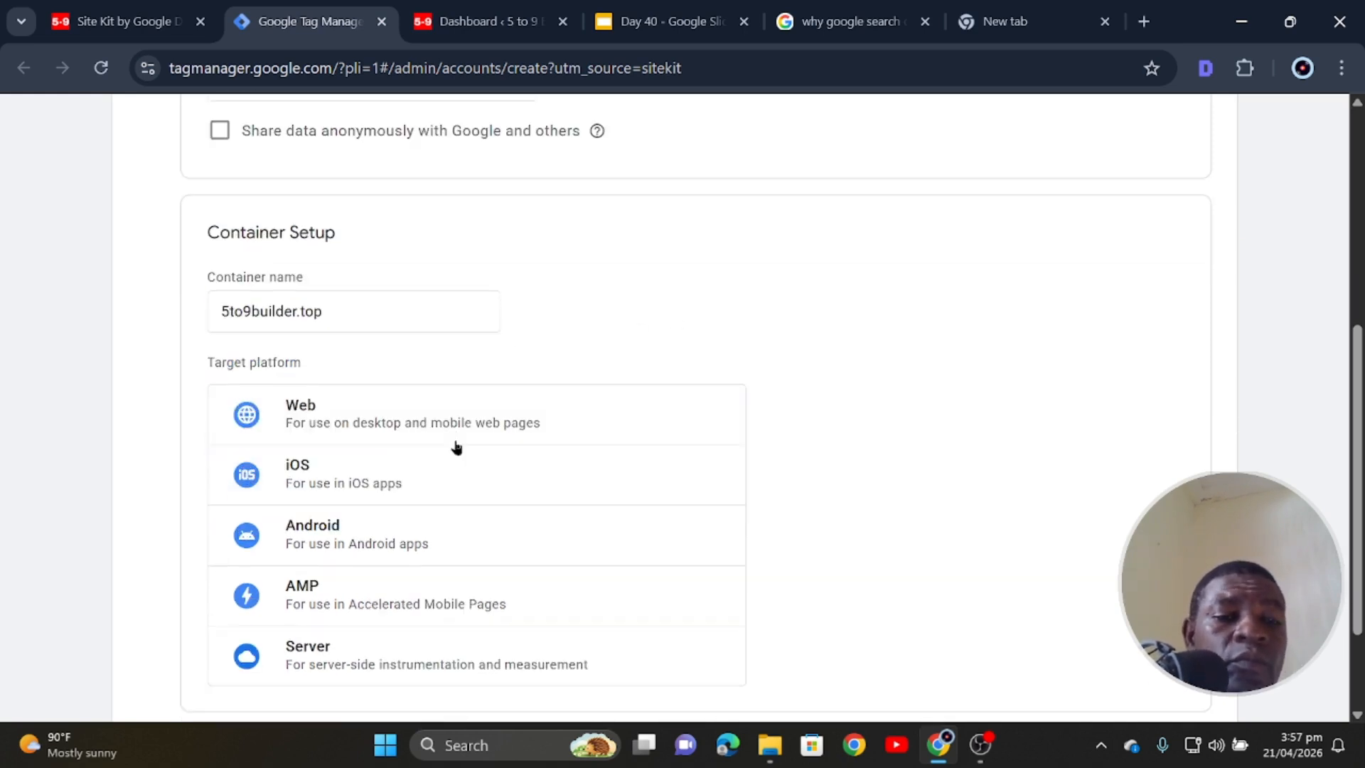
click(284, 416)
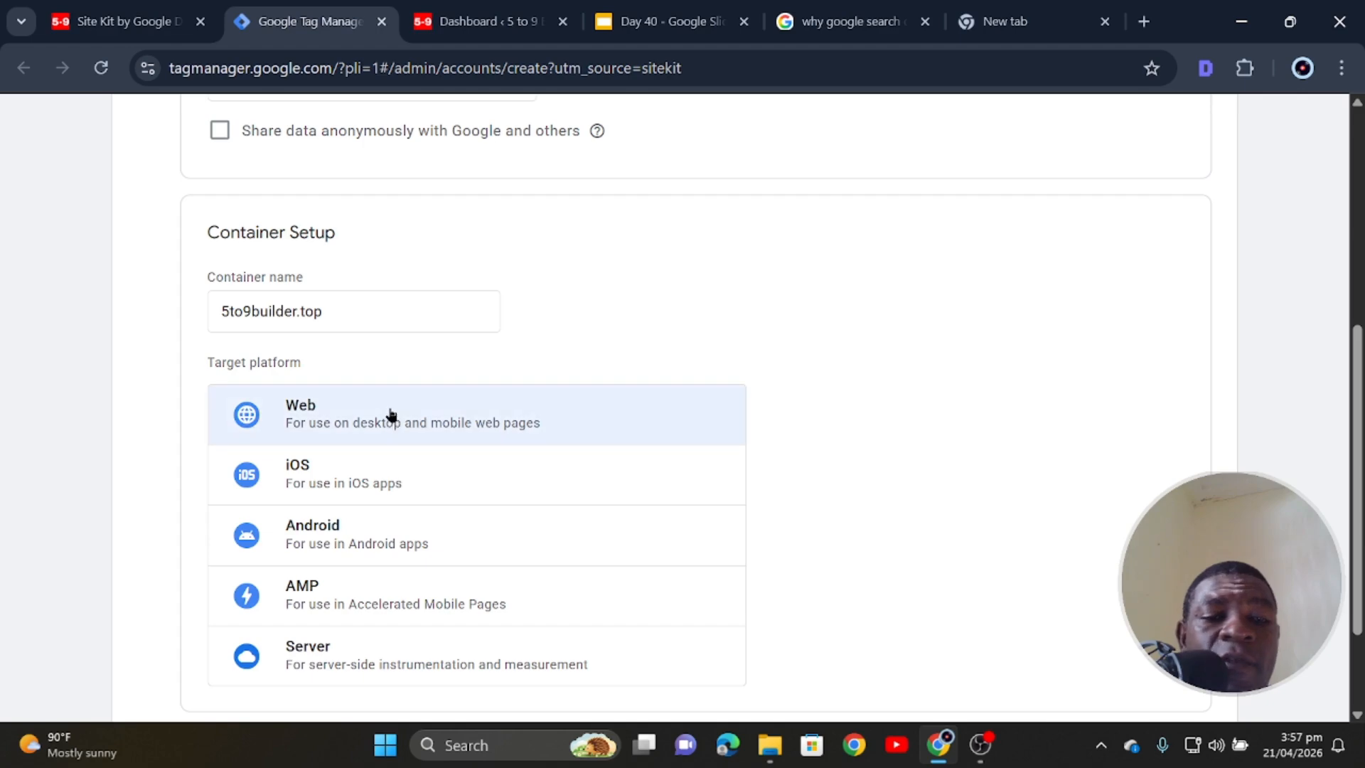
scroll(640, 405, down, 2)
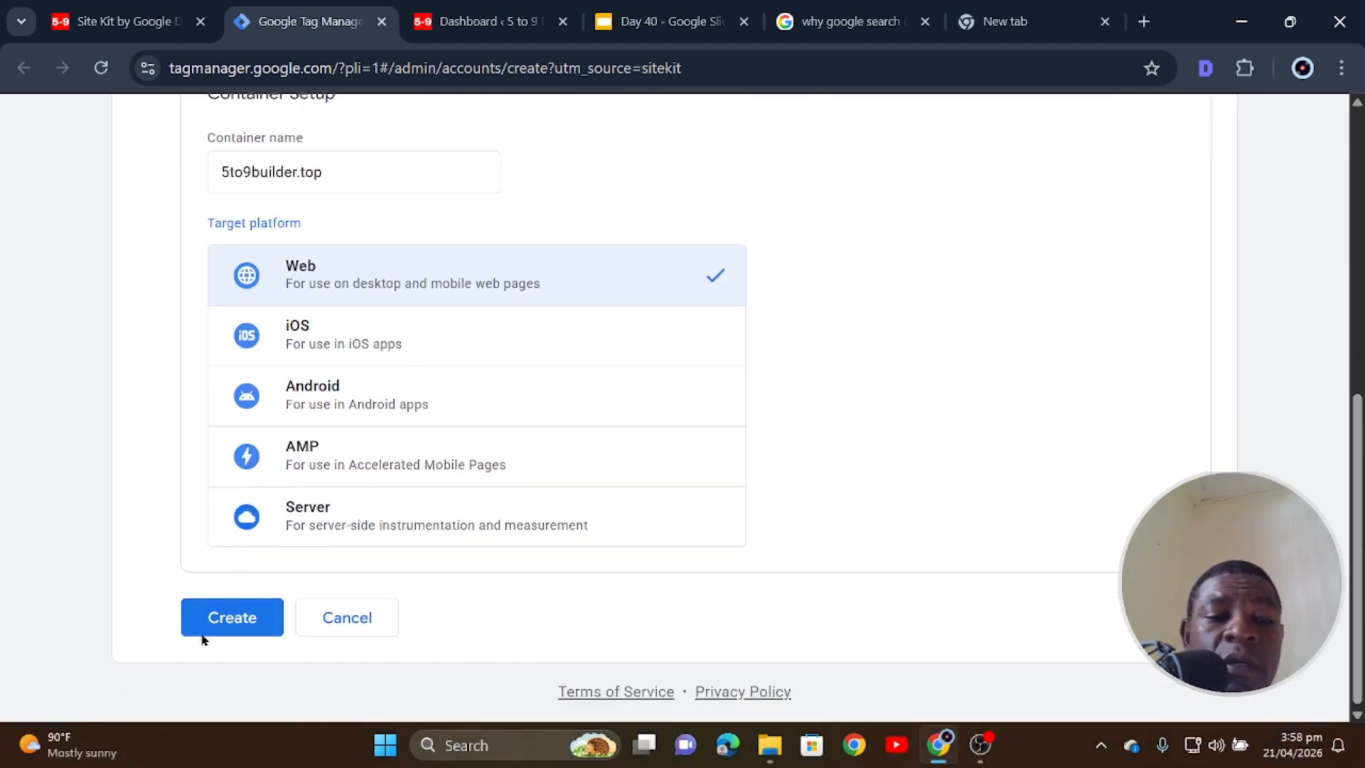
click(226, 618)
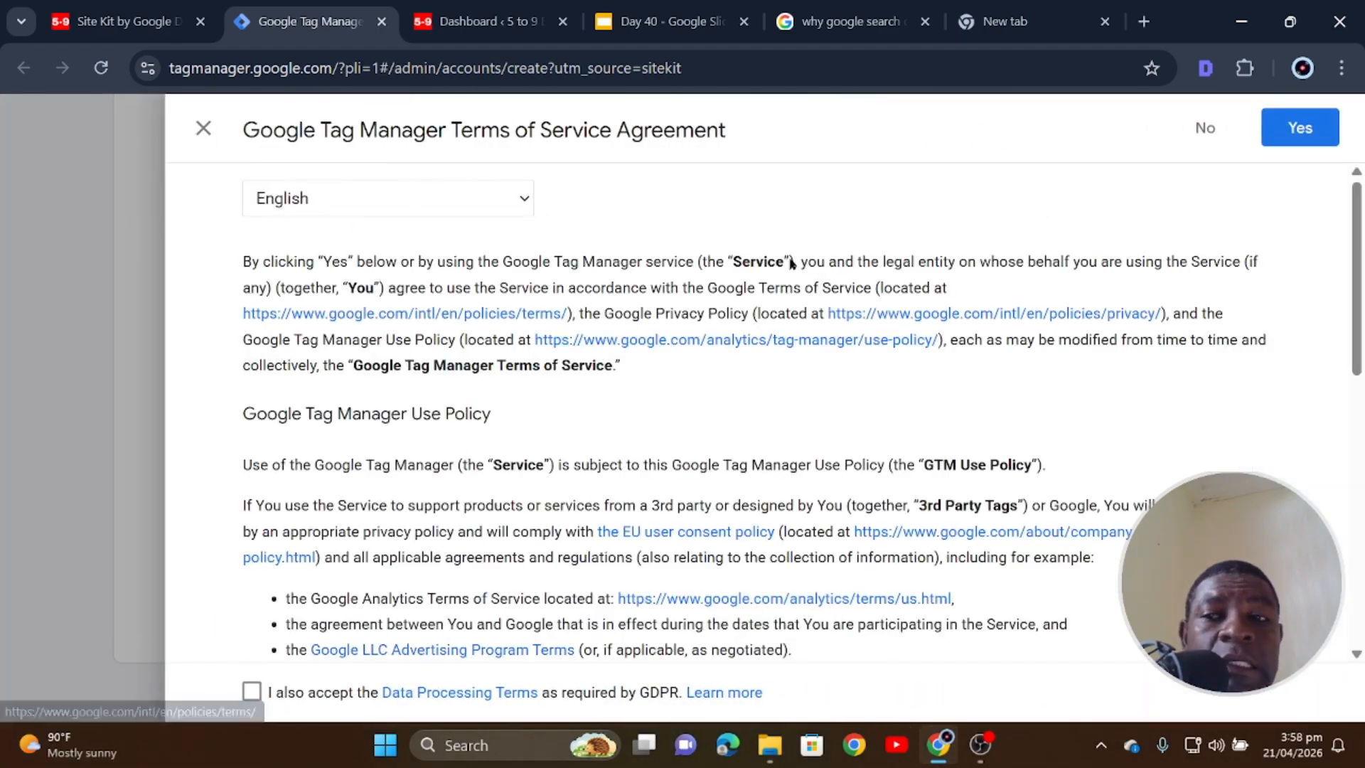
click(1319, 138)
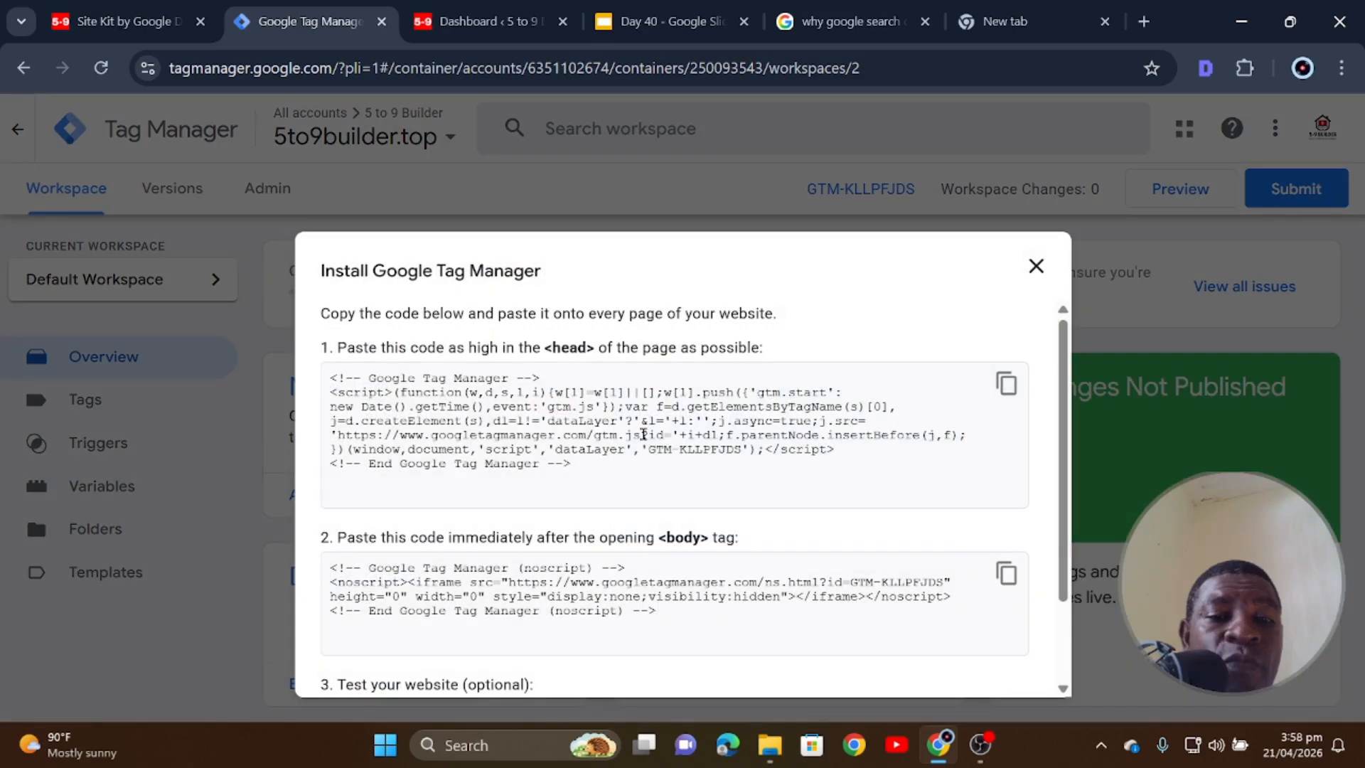
- Leave the install-code view and go to WordPress's Plugins > Add Plugin page
key(ctrl+Tab)
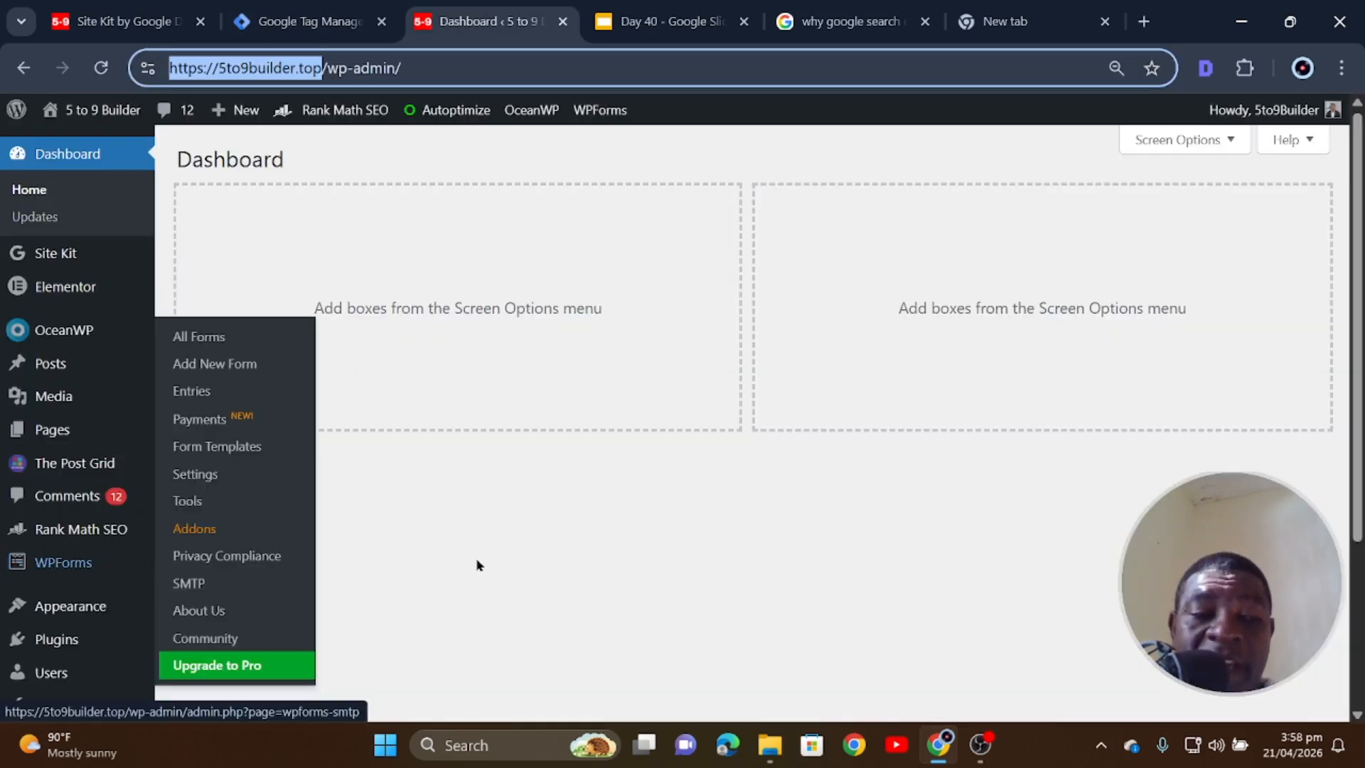
click(203, 668)
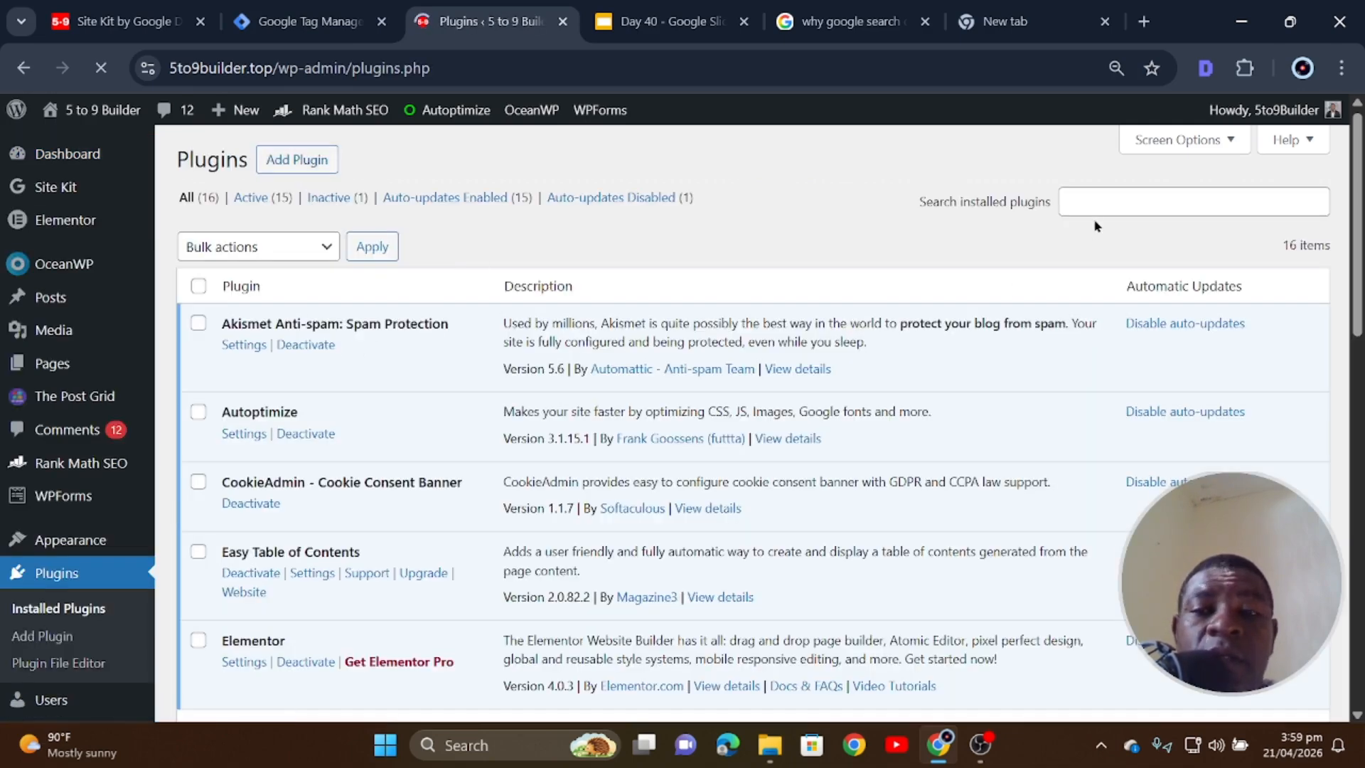
- Search 'header tag', install Header Footer Code Manager and GTM4WP, and activate GTM4WP
click(1067, 246)
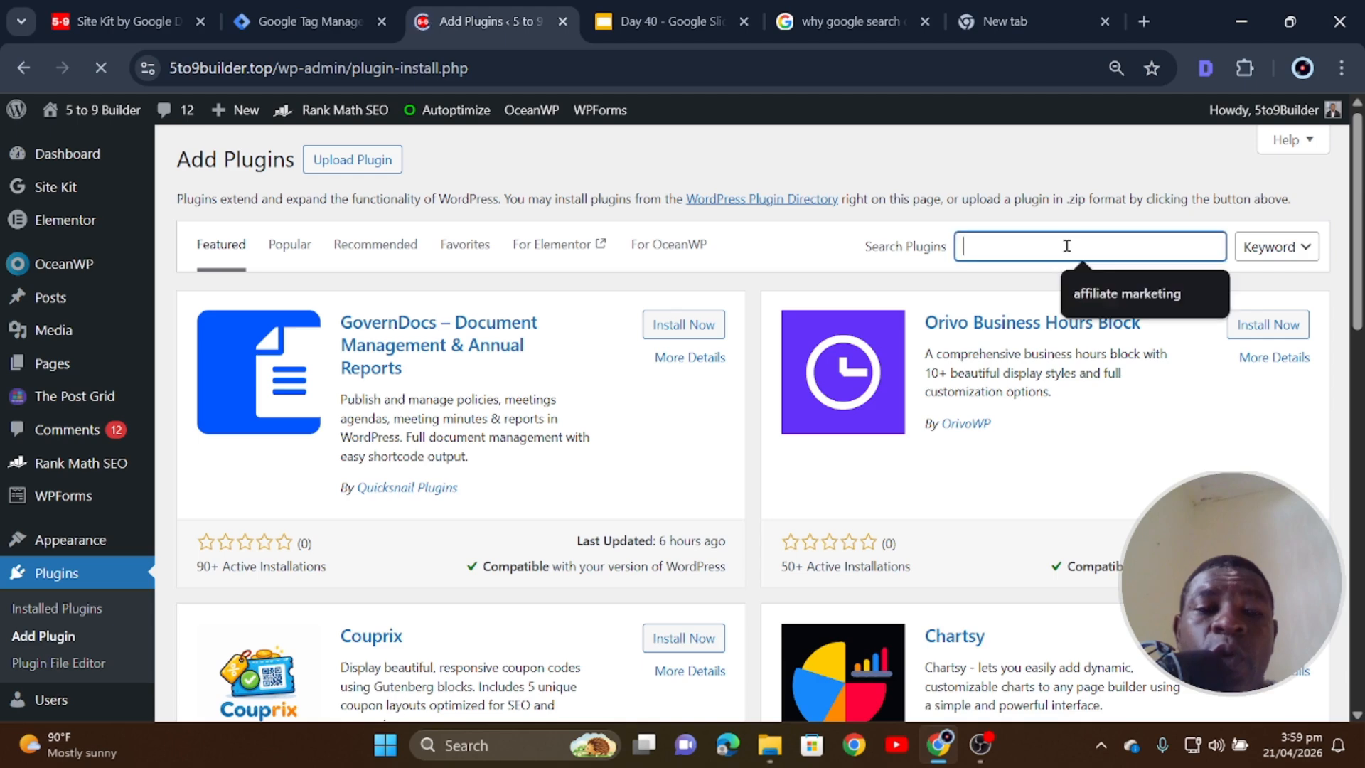
text(header)
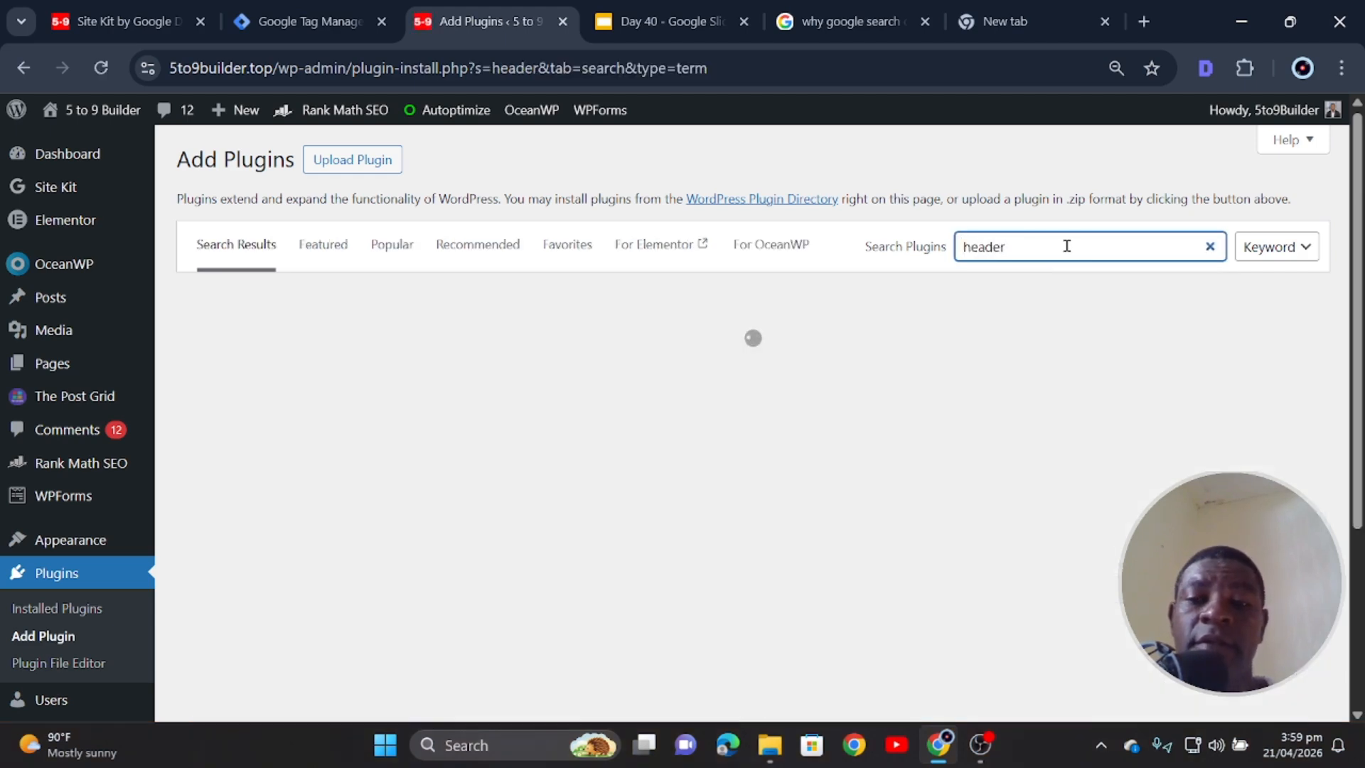
text( ta)
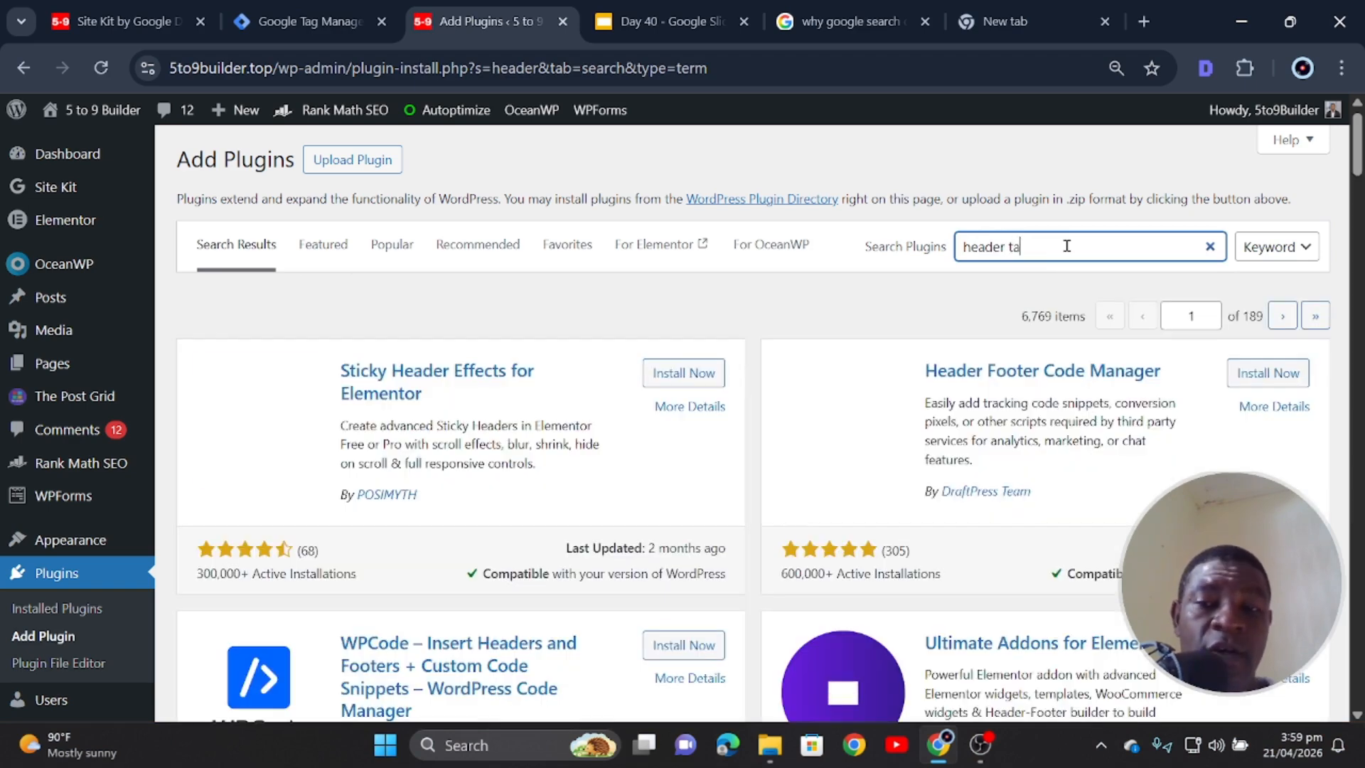
text(g)
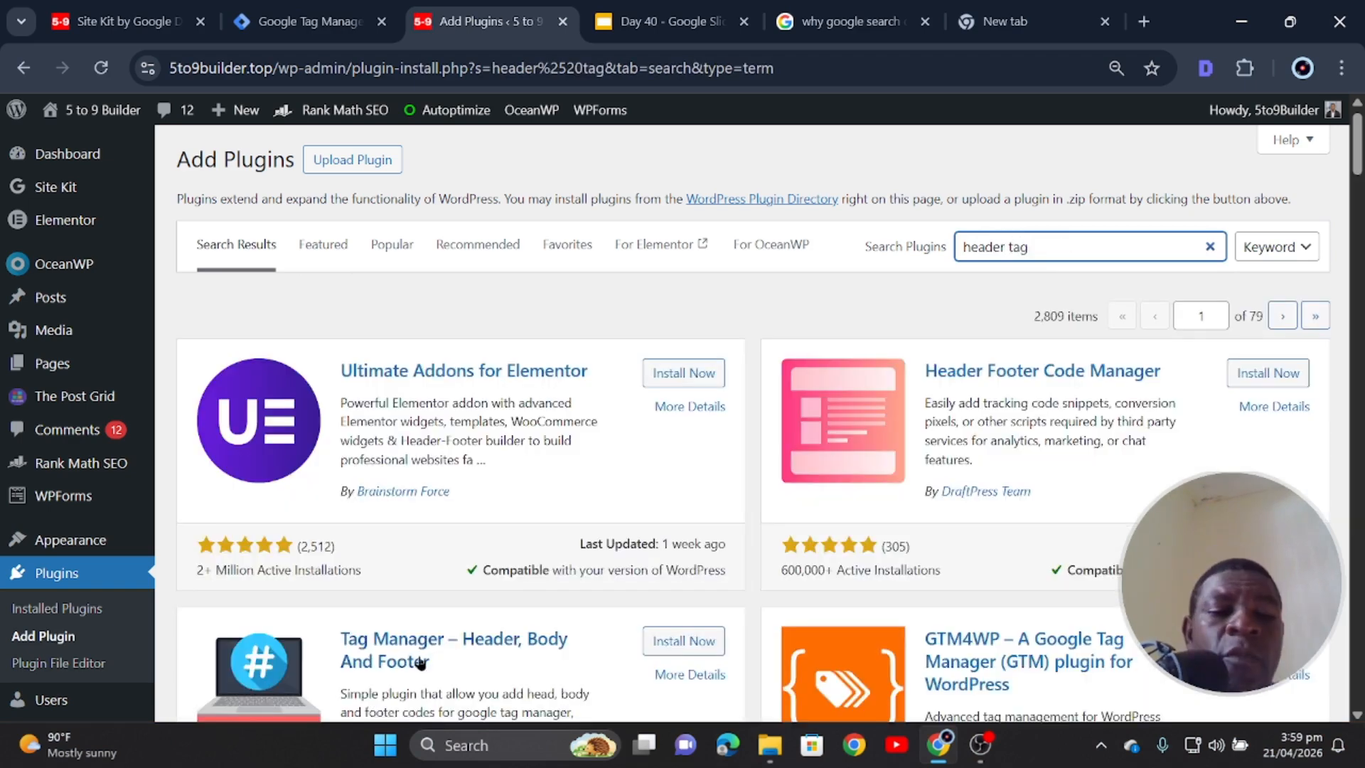
scroll(426, 597, down, 2)
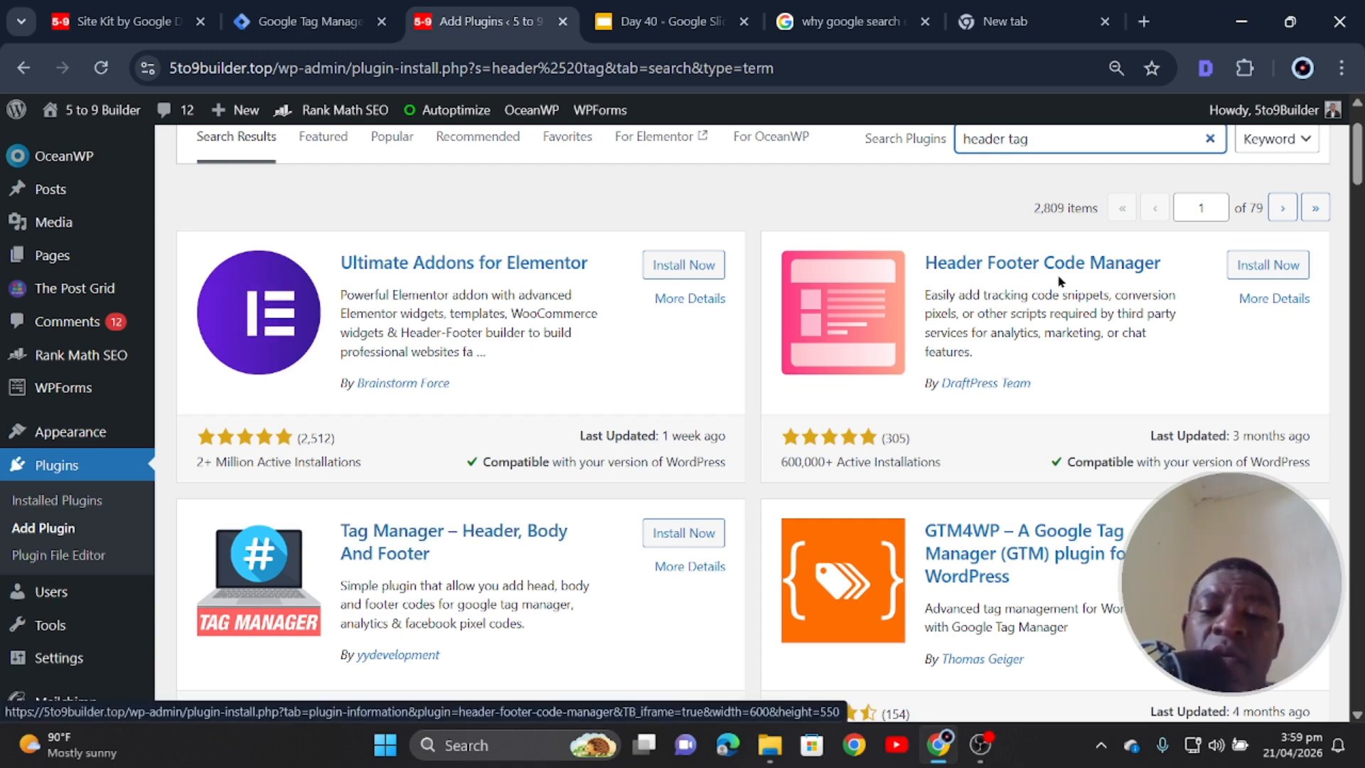
scroll(1059, 282, down, 3)
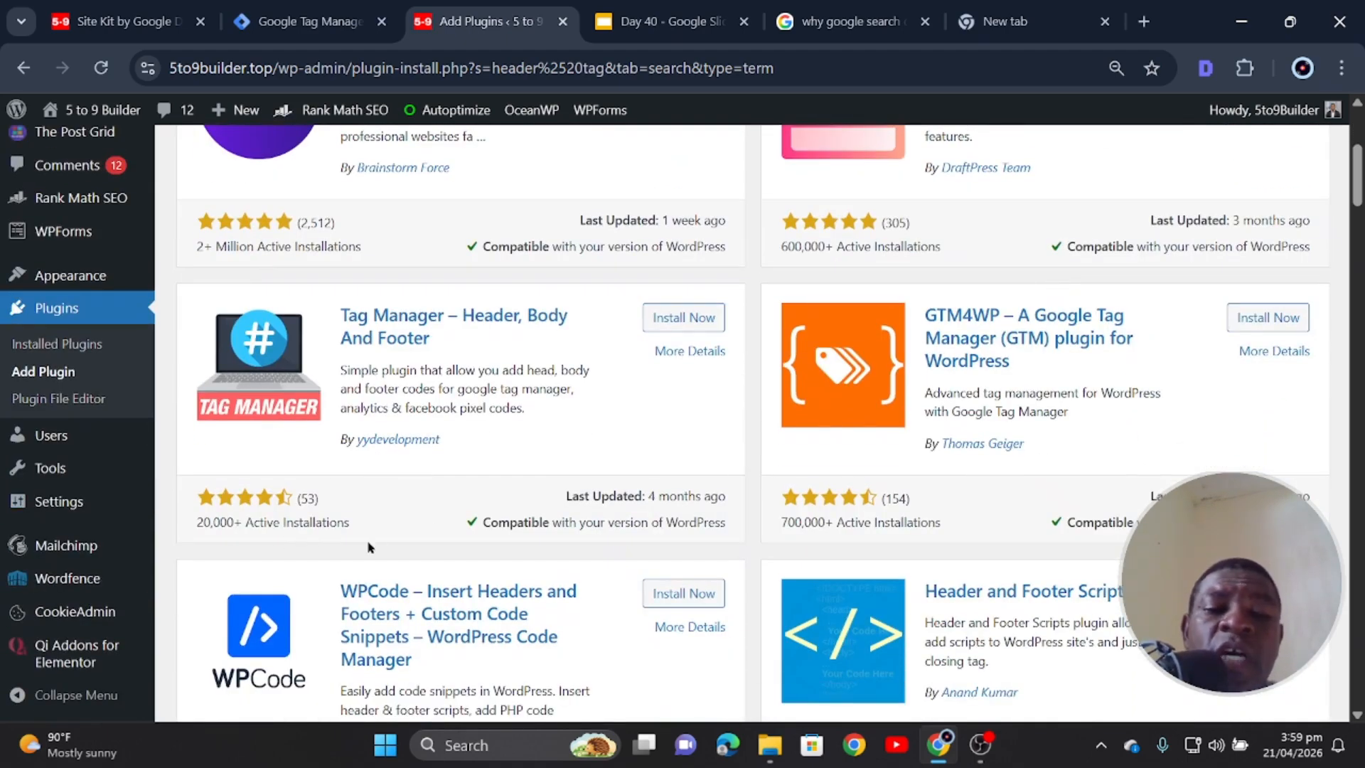
scroll(740, 488, up, 3)
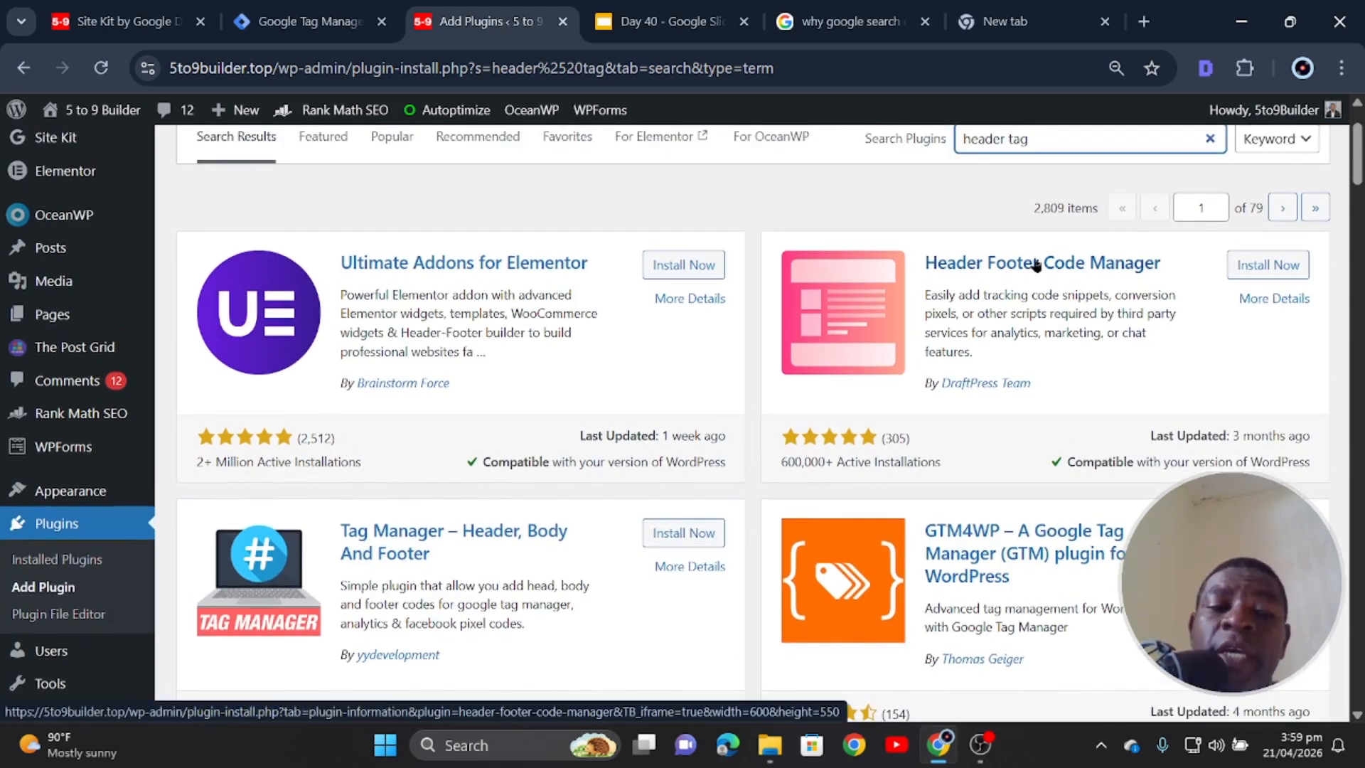
click(1275, 265)
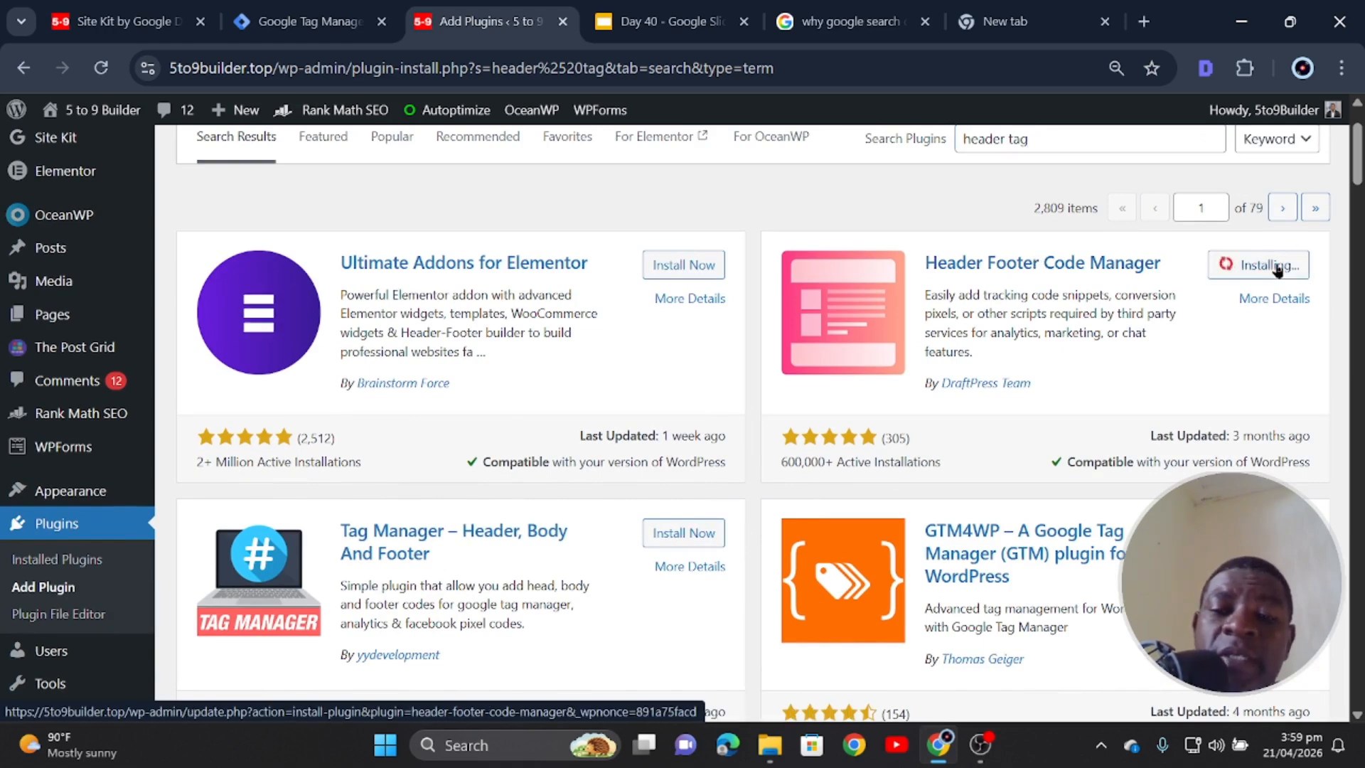
scroll(1040, 463, down, 1)
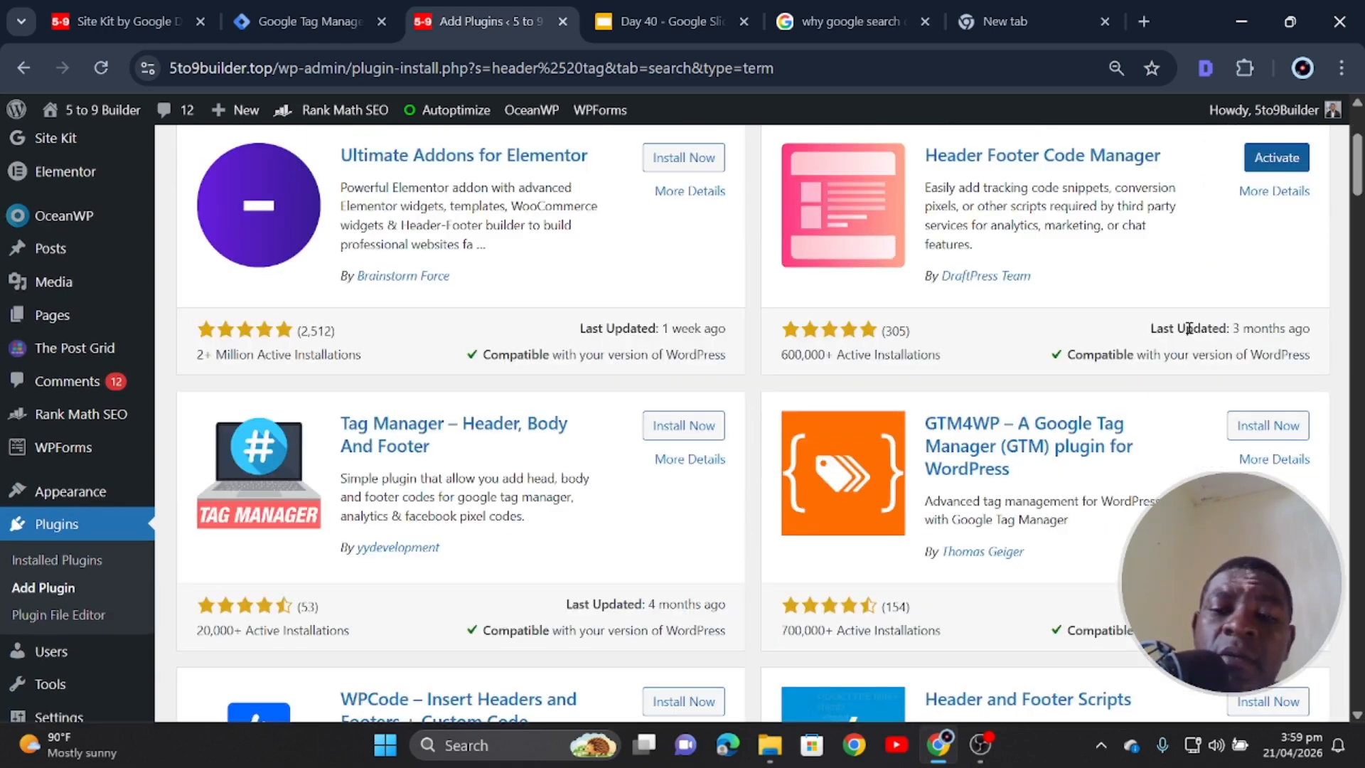
click(1260, 428)
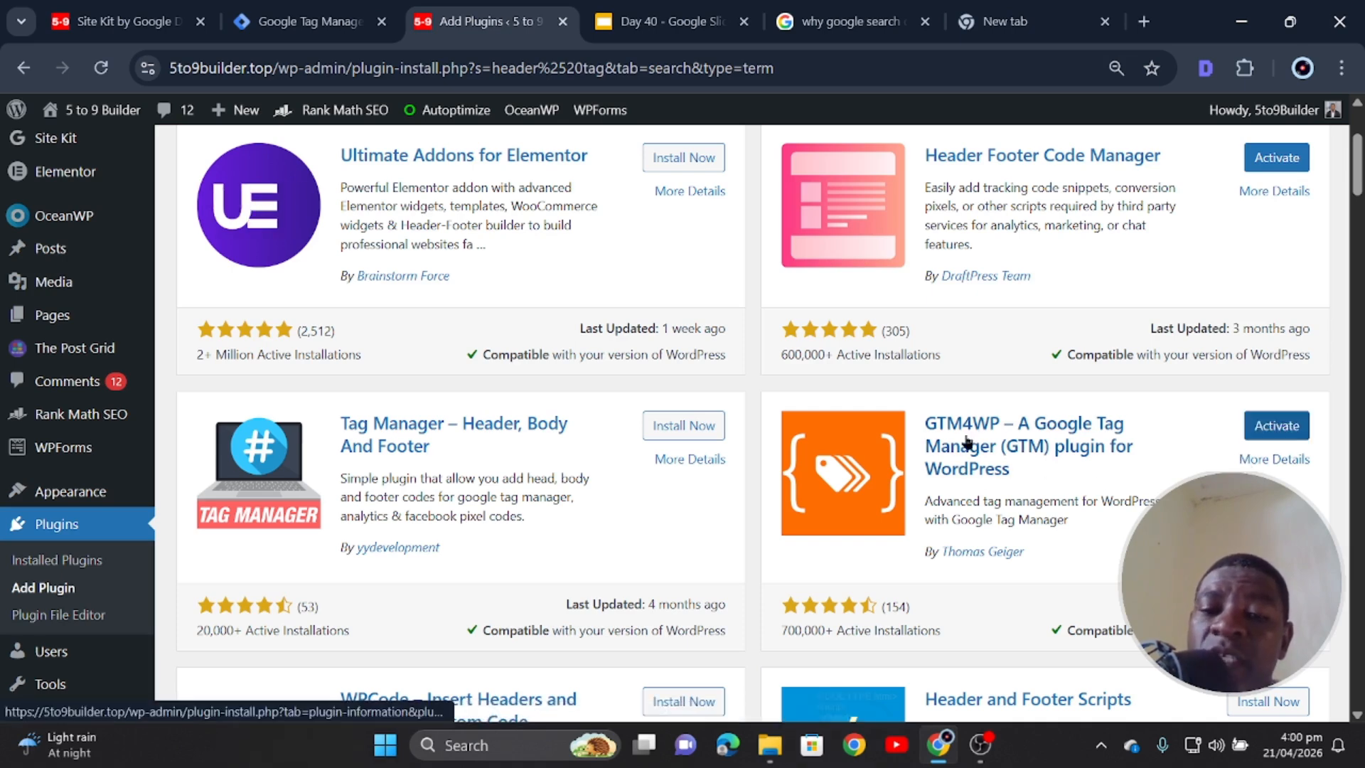
click(1257, 427)
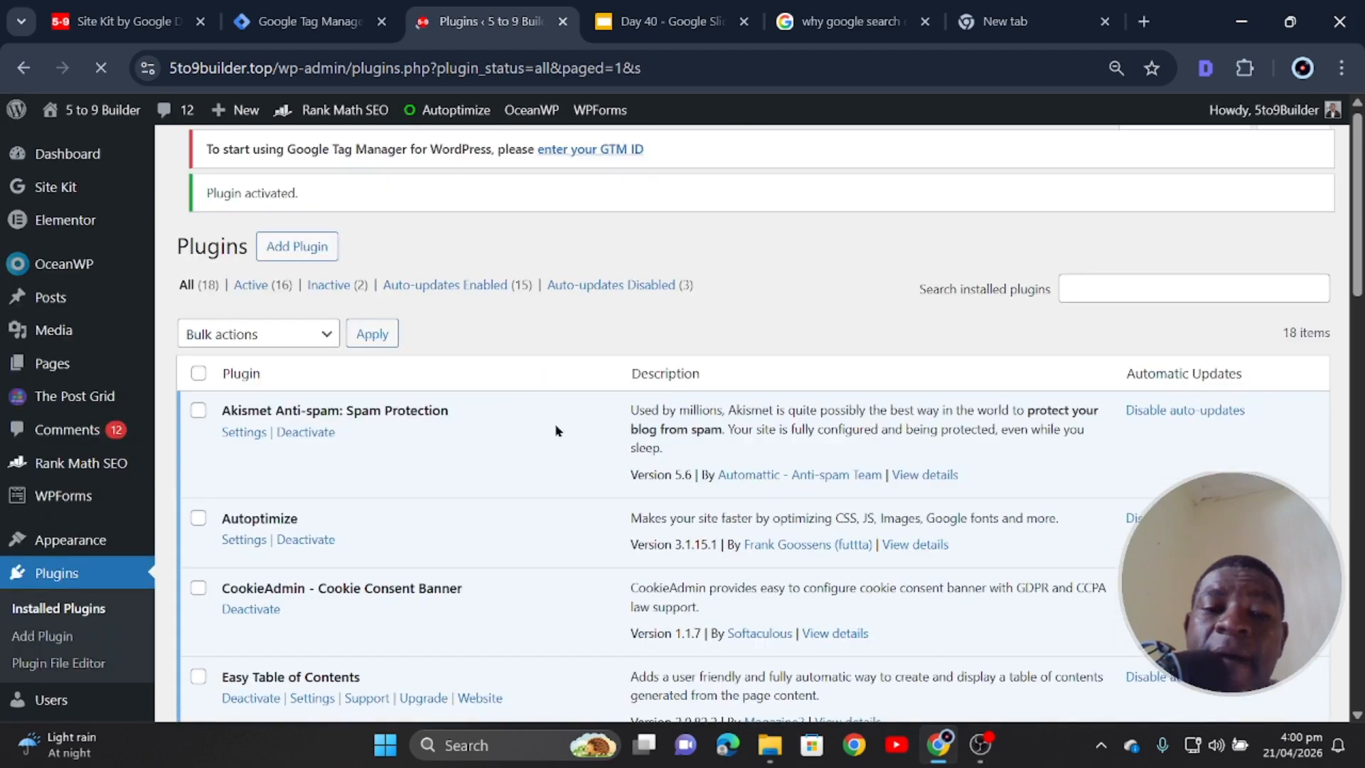
- Activate the Header Footer Code Manager plugin
scroll(372, 466, down, 7)
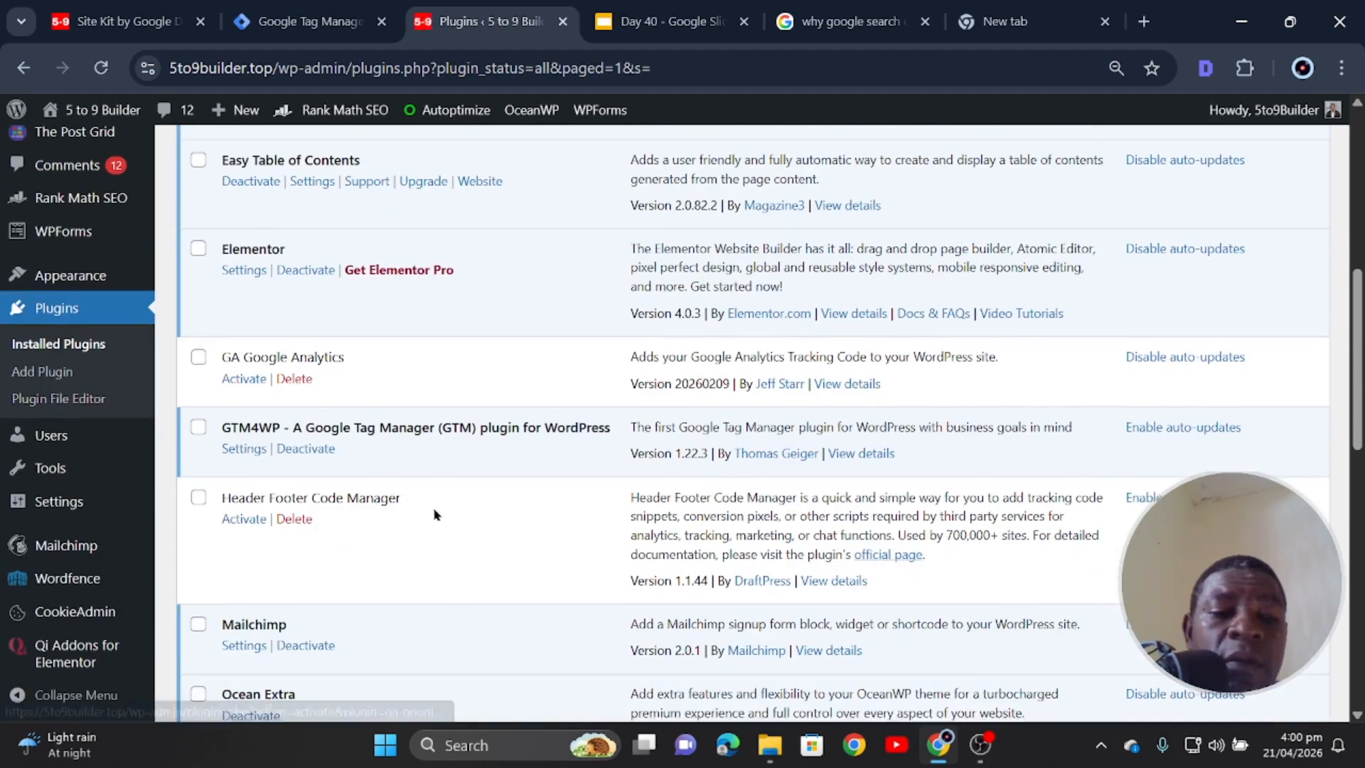
scroll(398, 516, down, 4)
click(241, 197)
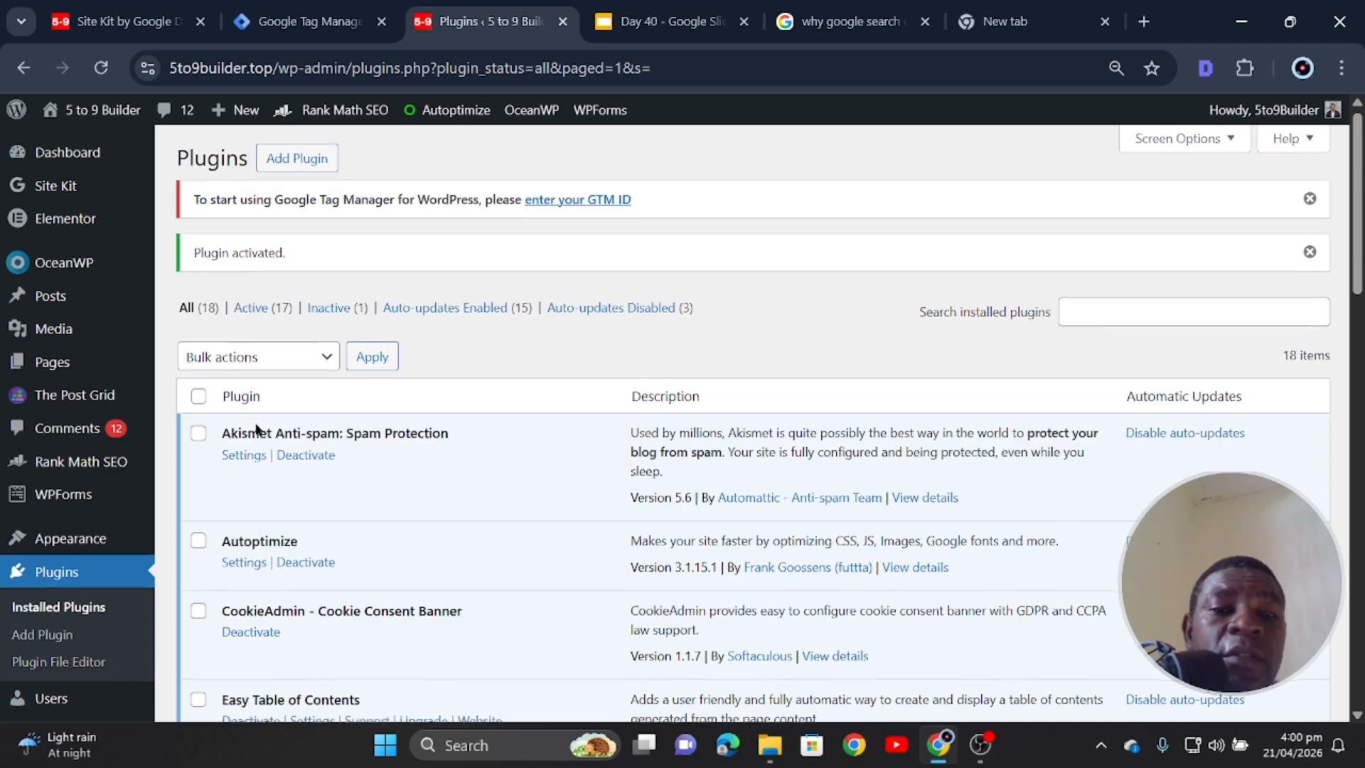
- Deactivate Header Footer Code Manager again, keeping GTM4WP active
scroll(316, 459, down, 8)
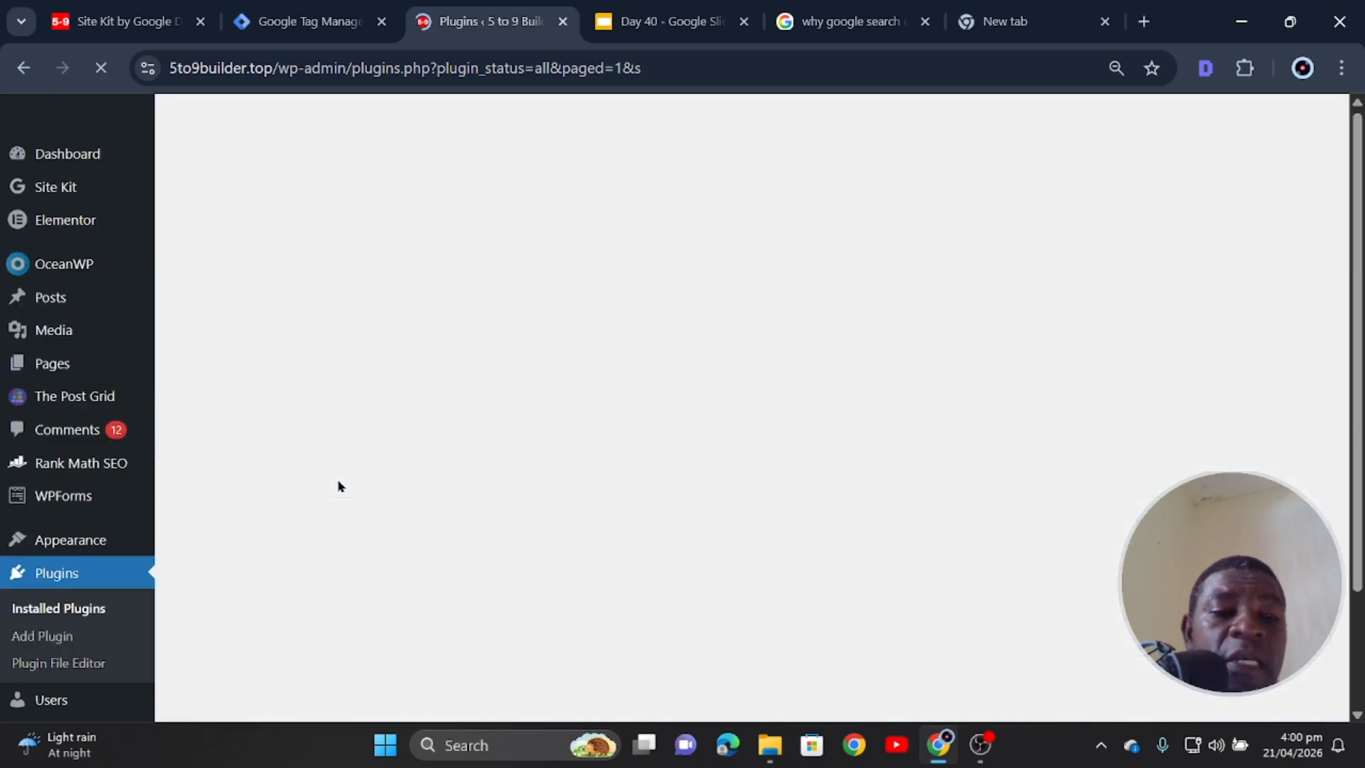
scroll(342, 487, down, 2)
scroll(339, 486, down, 12)
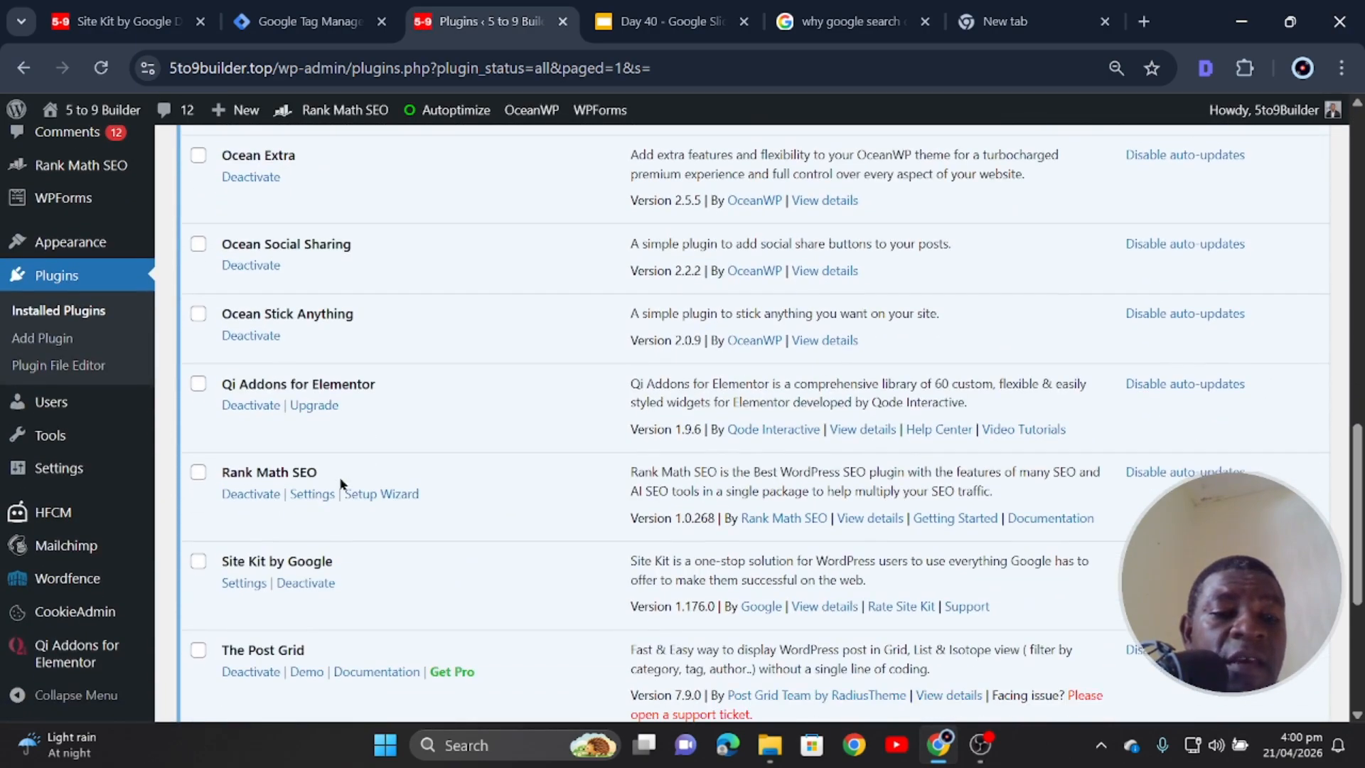
scroll(342, 485, down, 1)
scroll(291, 518, down, 3)
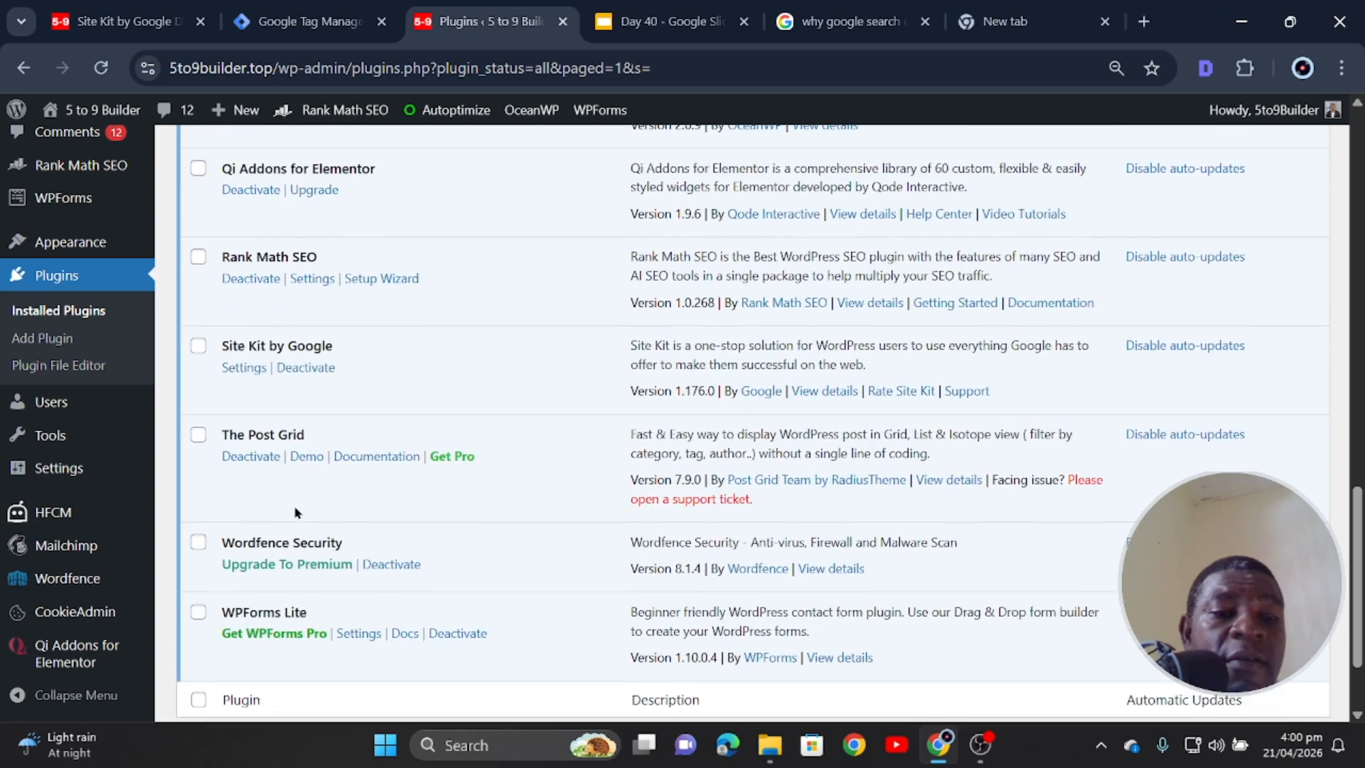
scroll(377, 516, up, 1)
scroll(377, 517, up, 3)
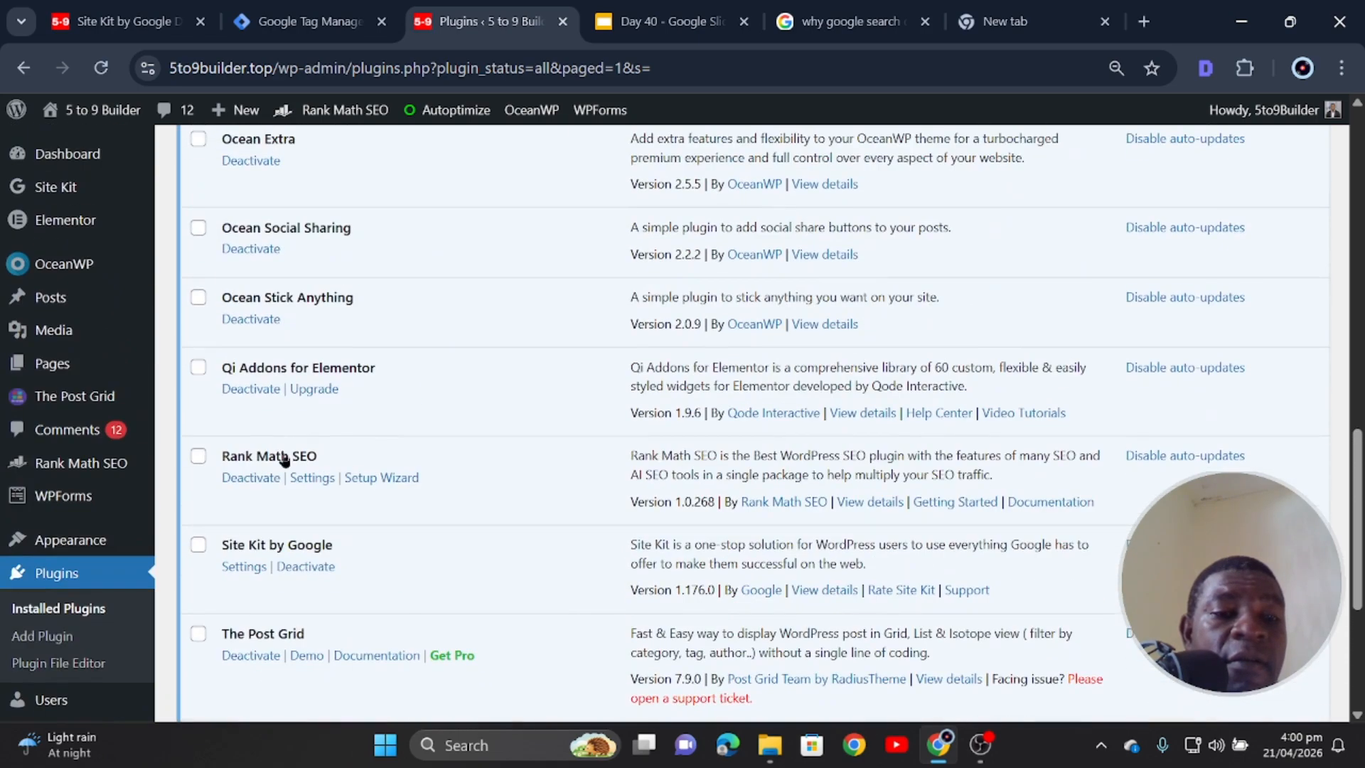
scroll(274, 387, up, 4)
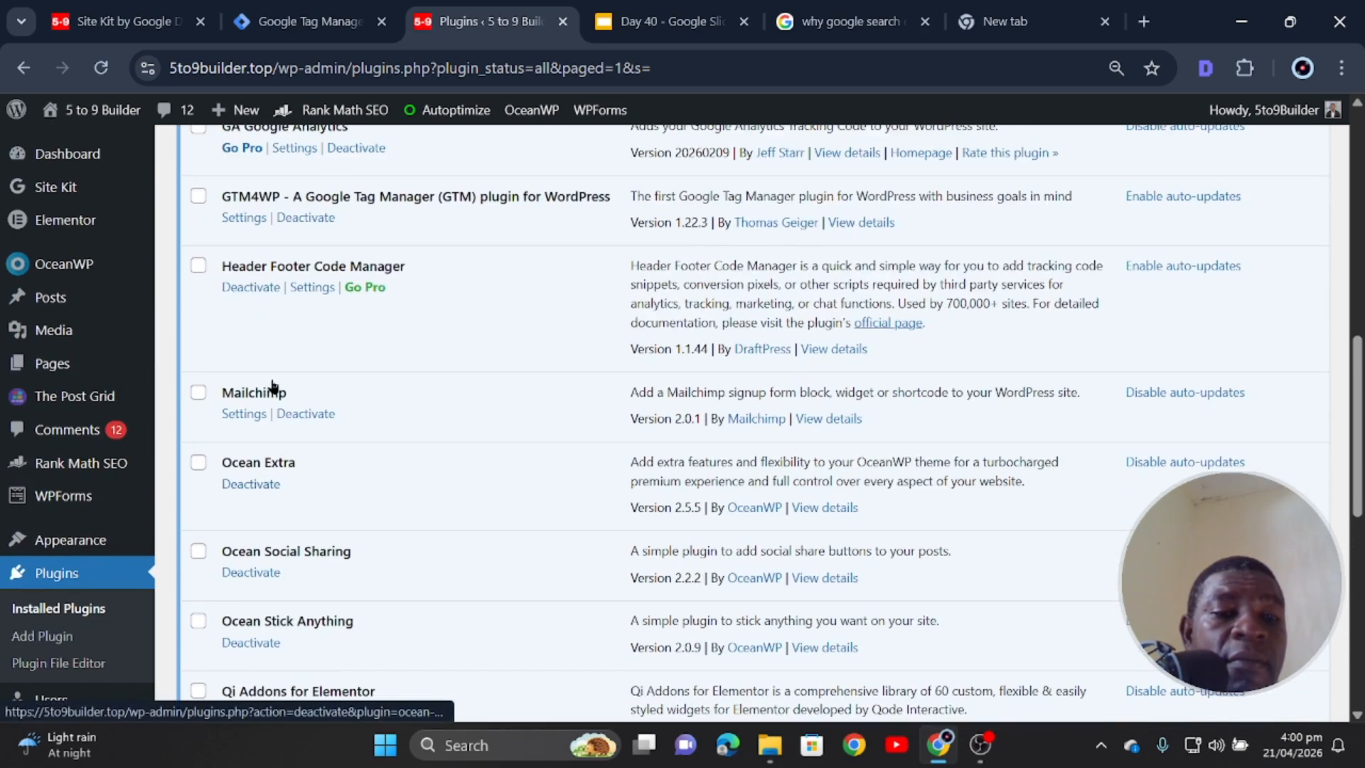
scroll(274, 388, up, 2)
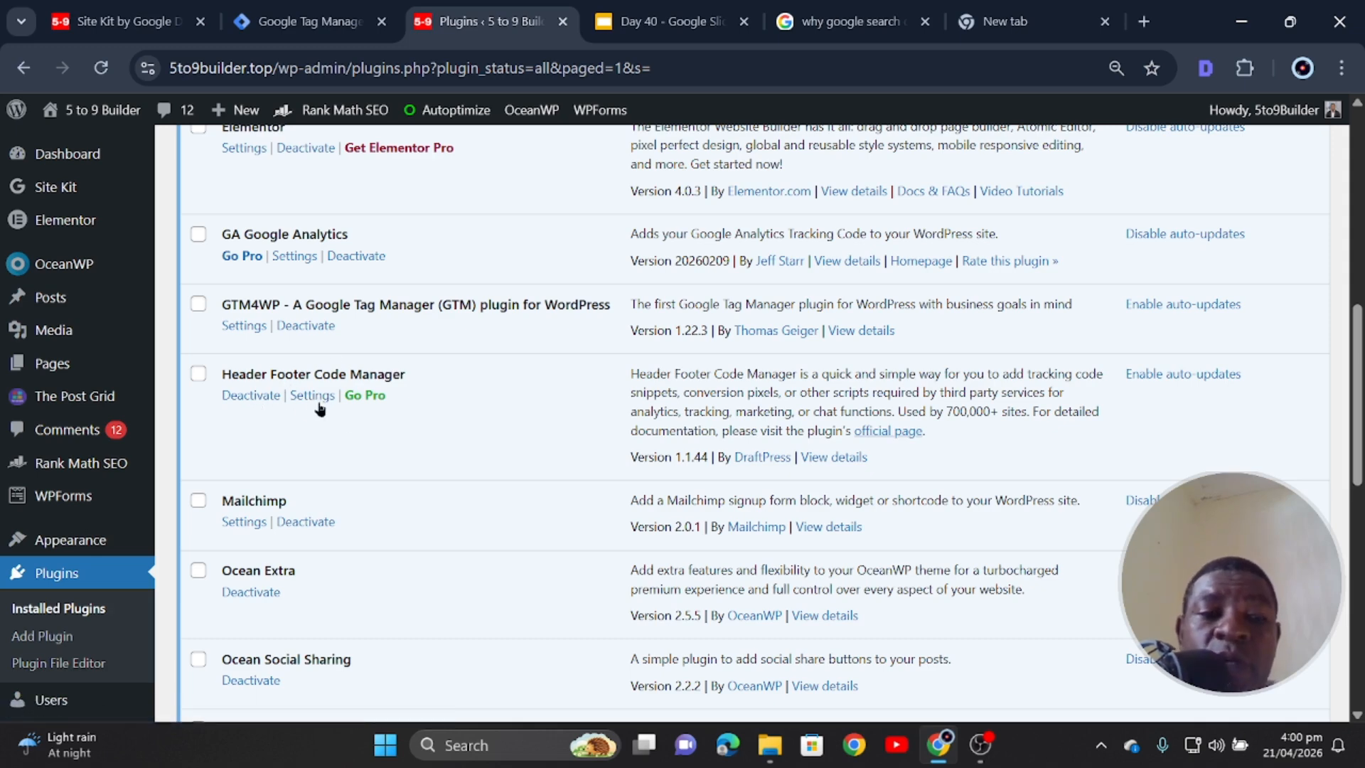
click(251, 393)
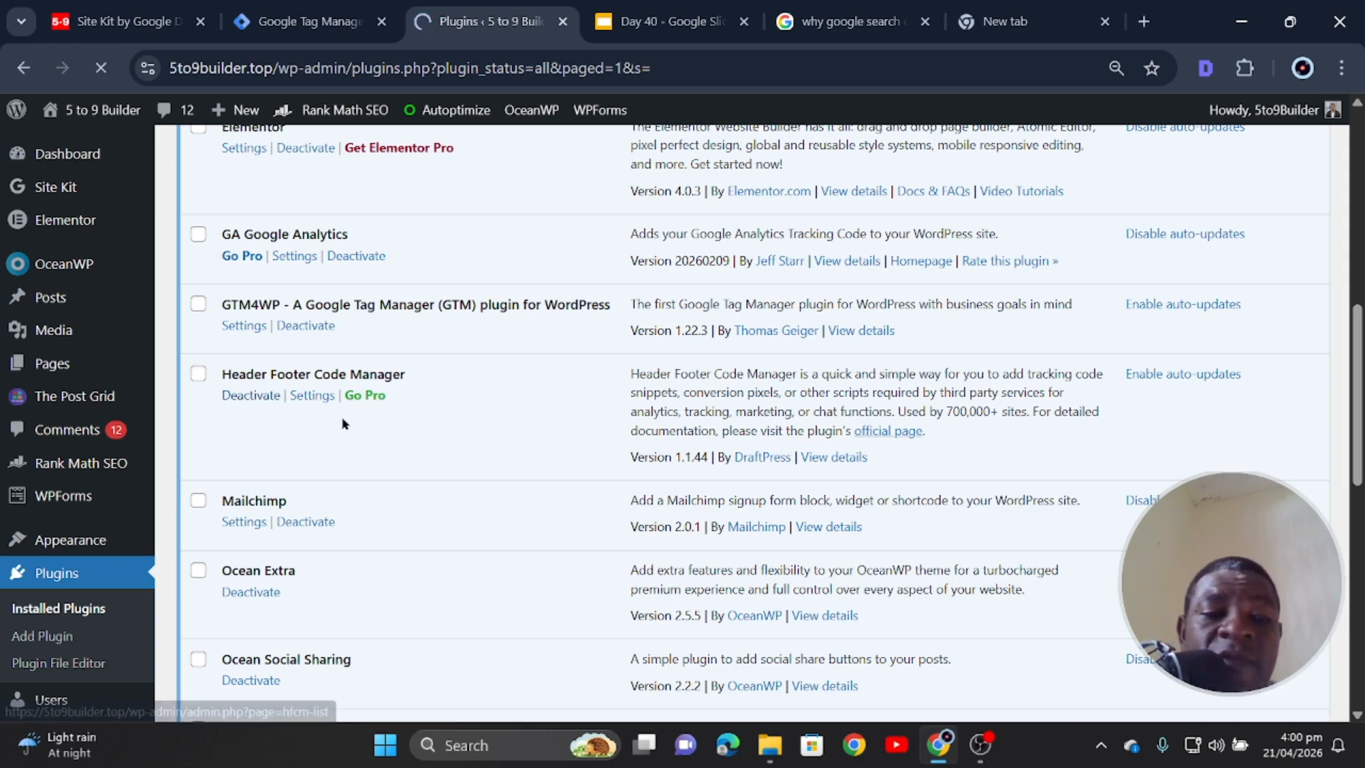
scroll(357, 467, down, 9)
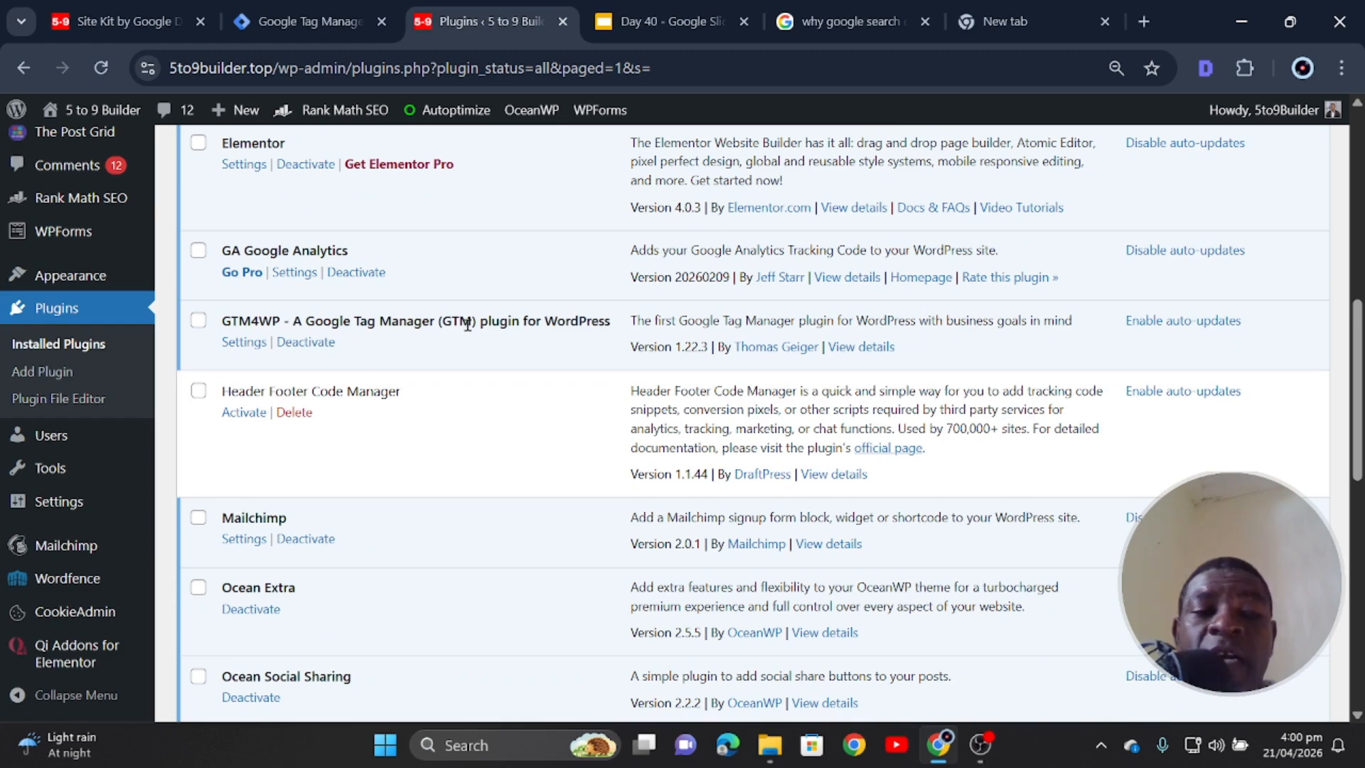
- Open GTM4WP's settings, check the container details in Tag Manager, and select the empty ID field
click(244, 342)
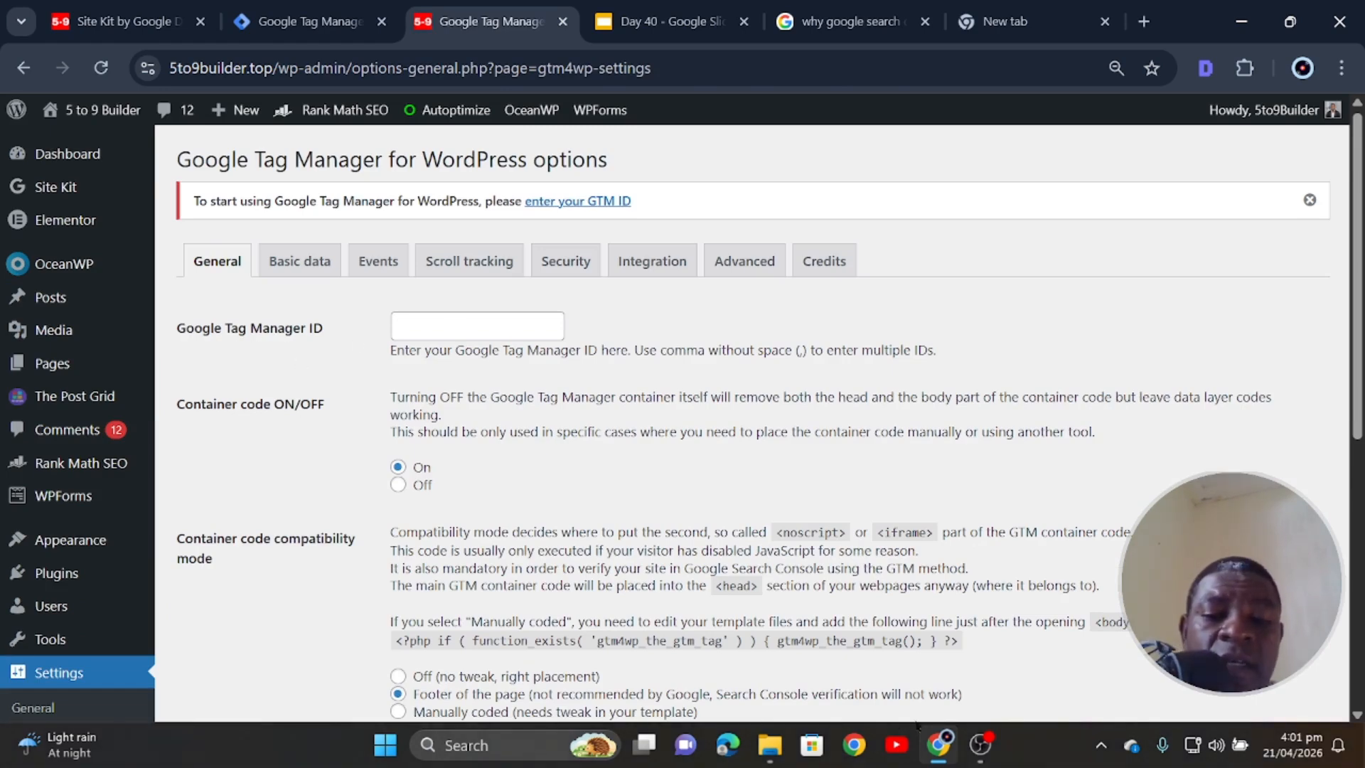
click(291, 18)
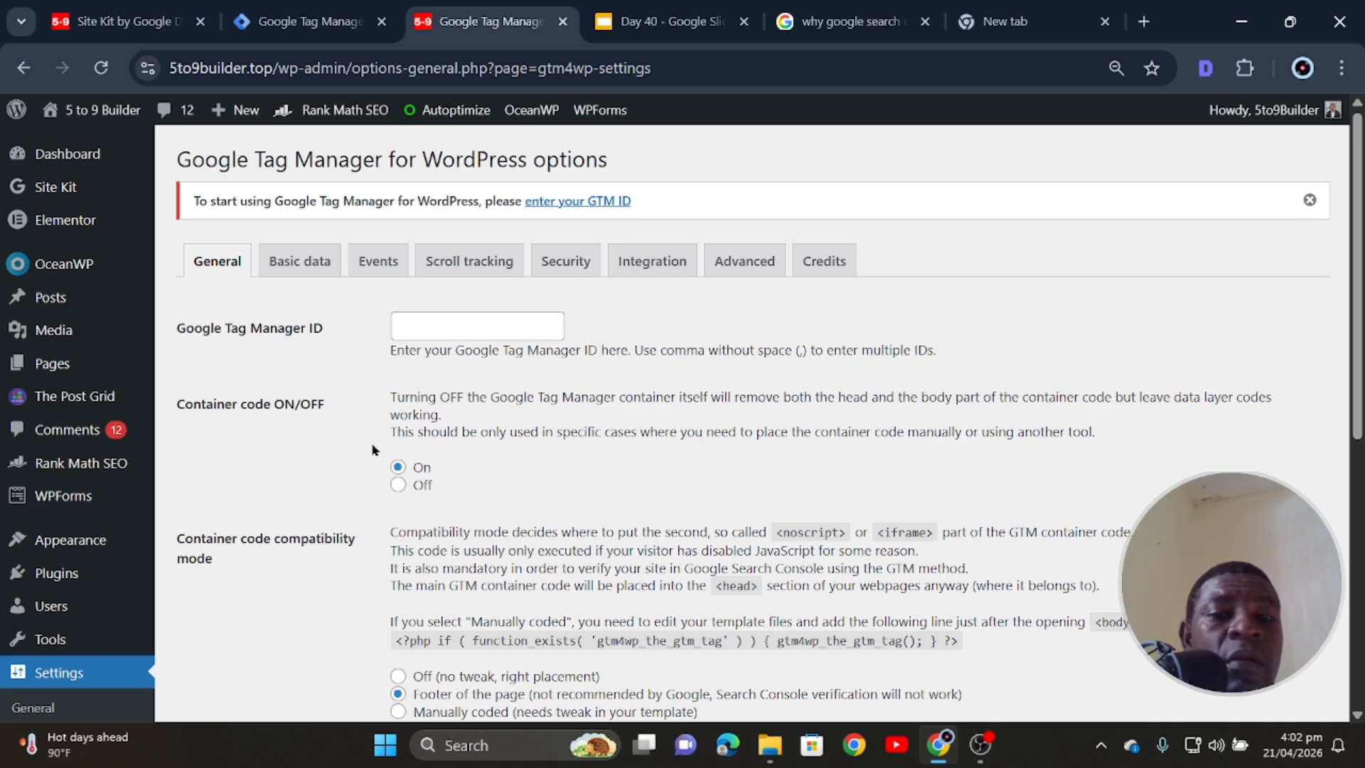
click(469, 326)
click(117, 22)
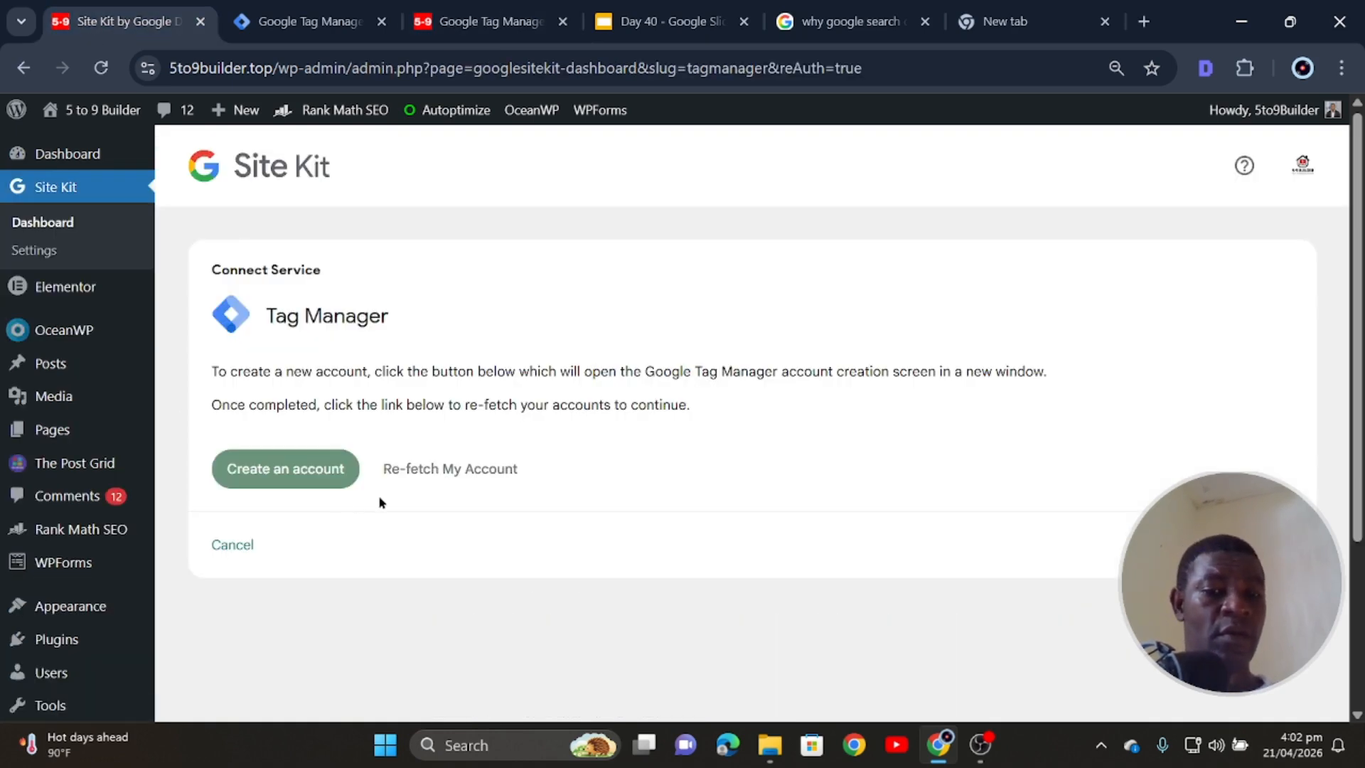
- Re-fetch Site Kit's Tag Manager accounts, confirming account 5 to 9 Builder and container 5to9builder.top
click(418, 470)
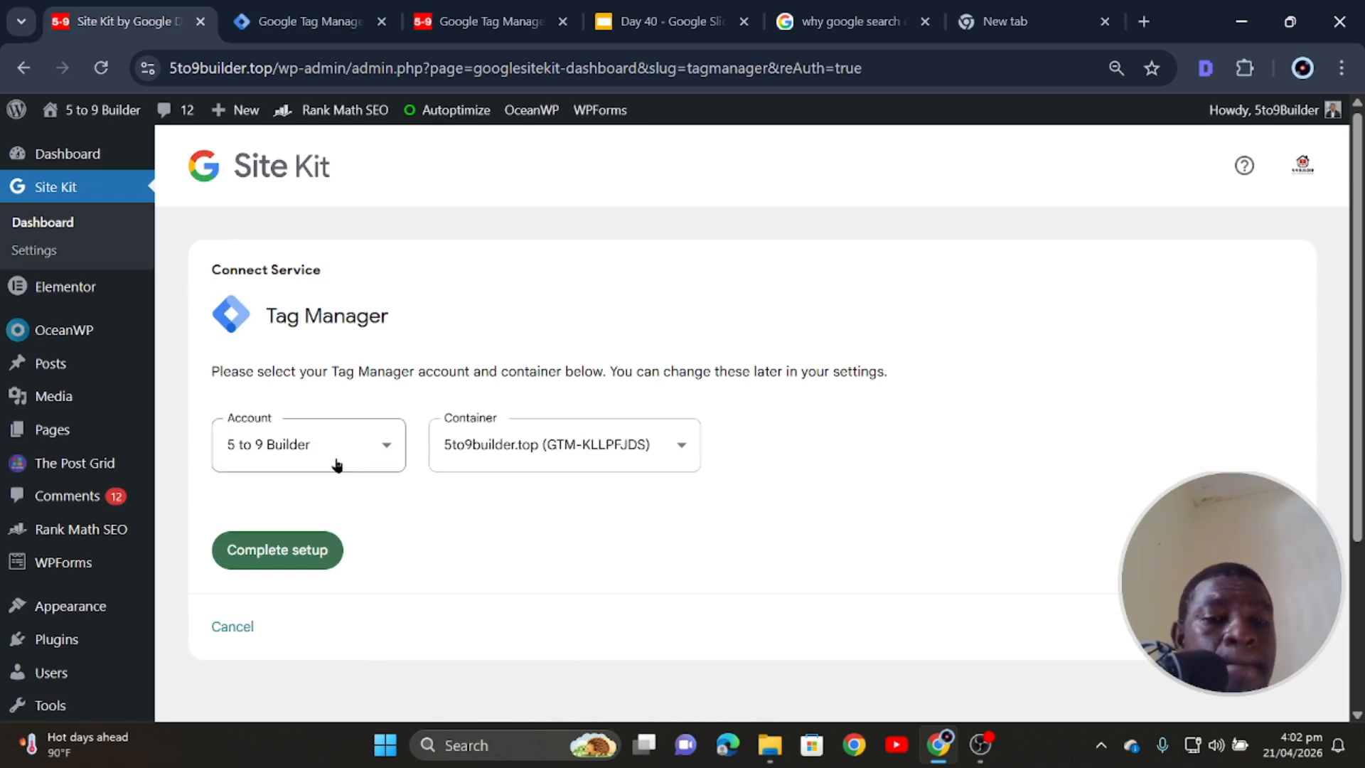
click(683, 446)
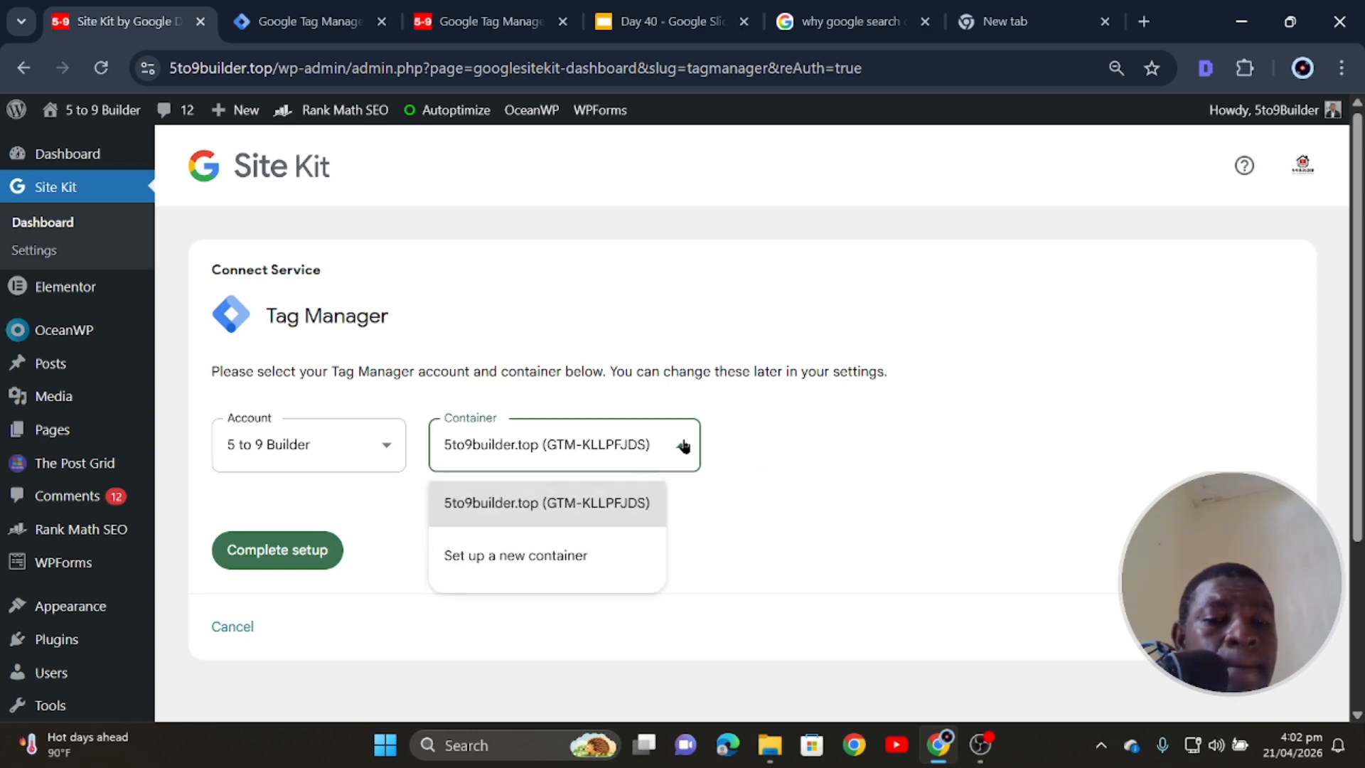
click(293, 448)
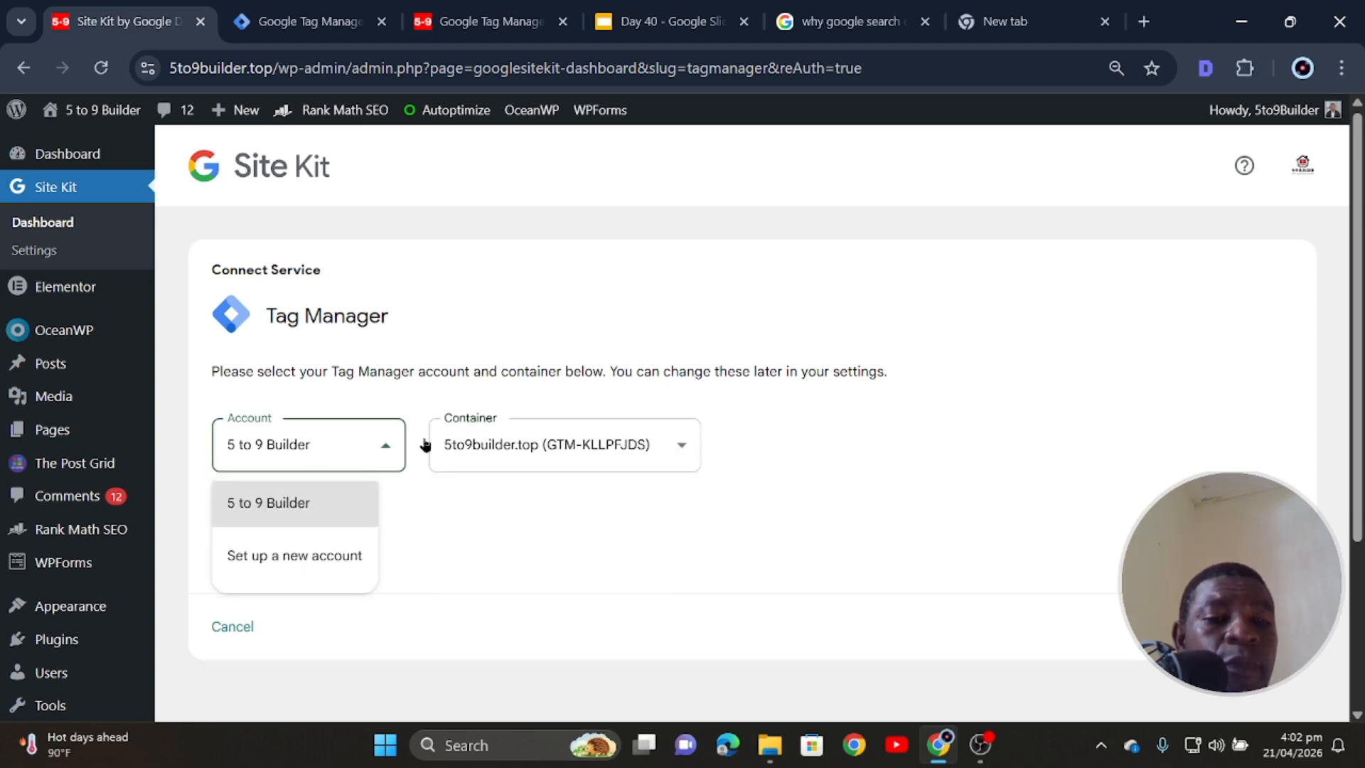
click(545, 445)
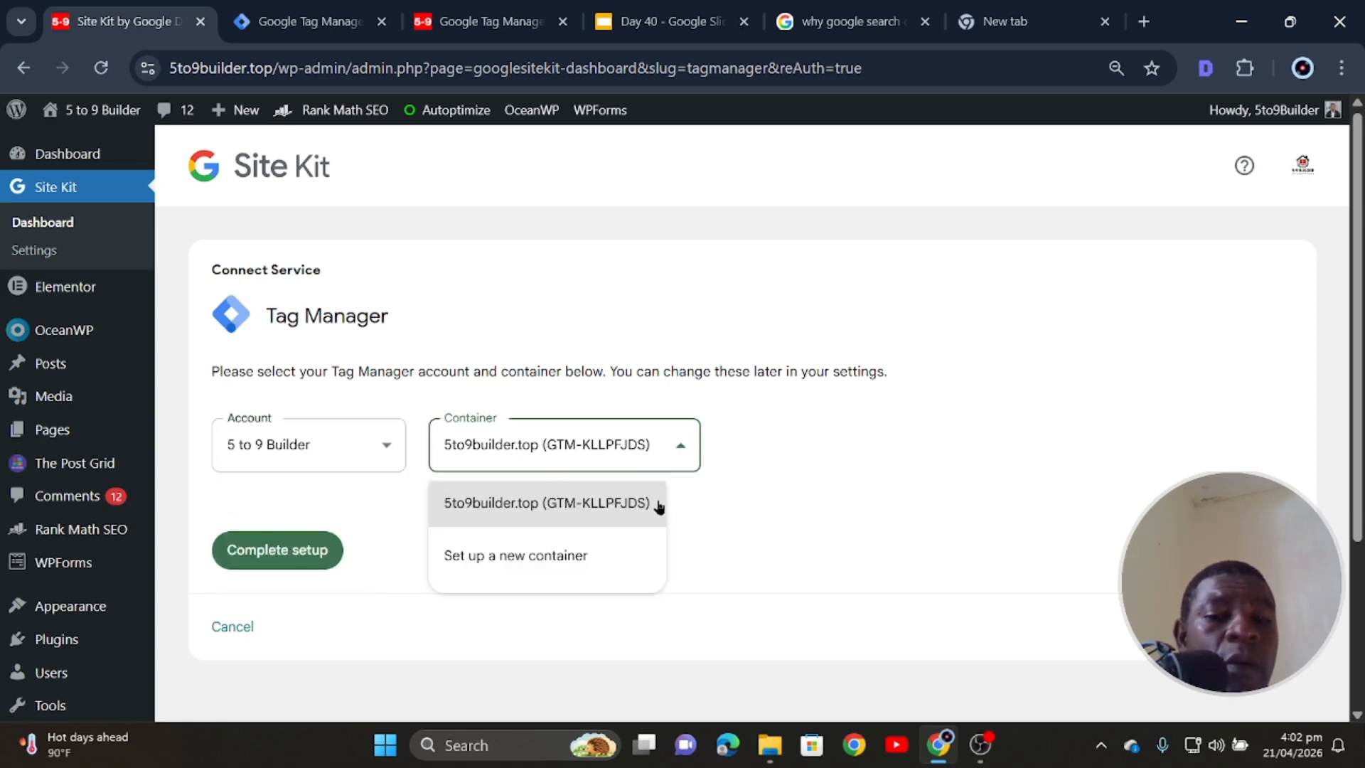
click(399, 519)
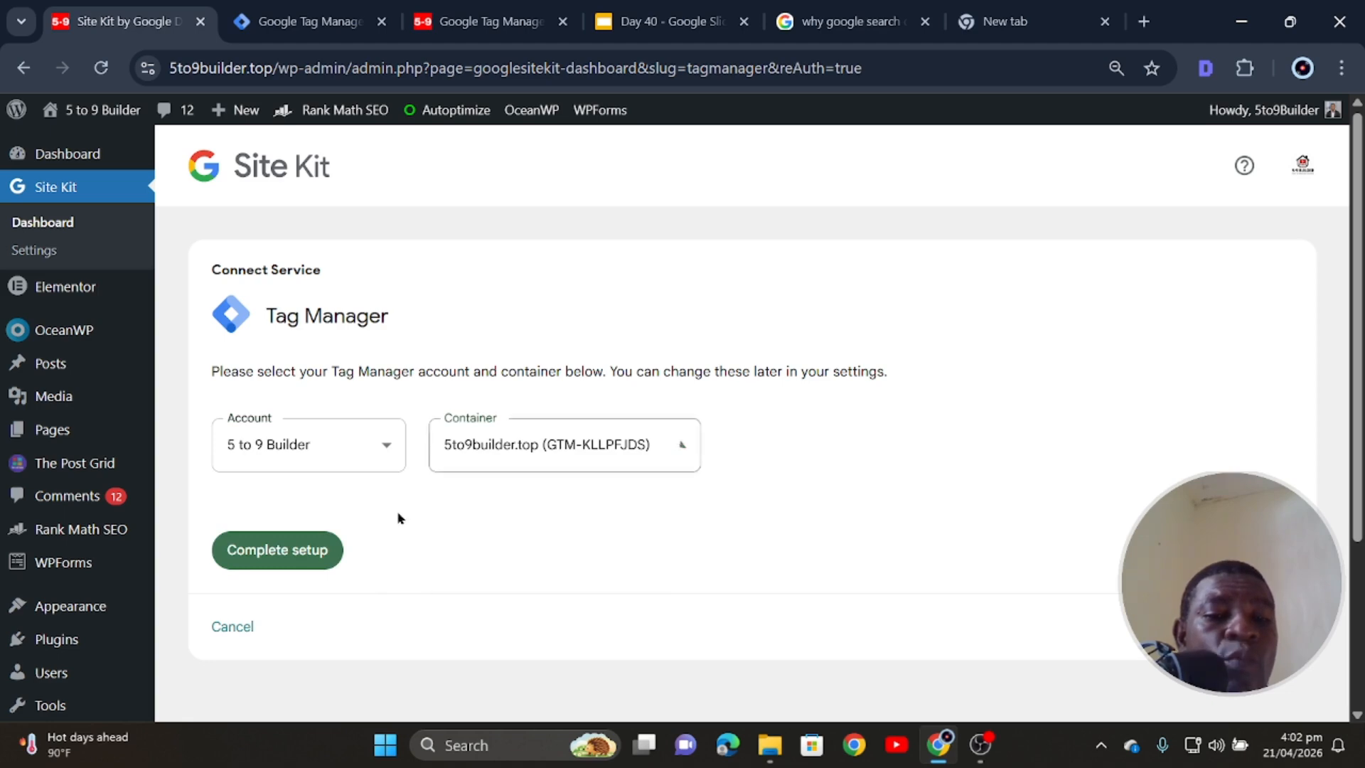
click(324, 453)
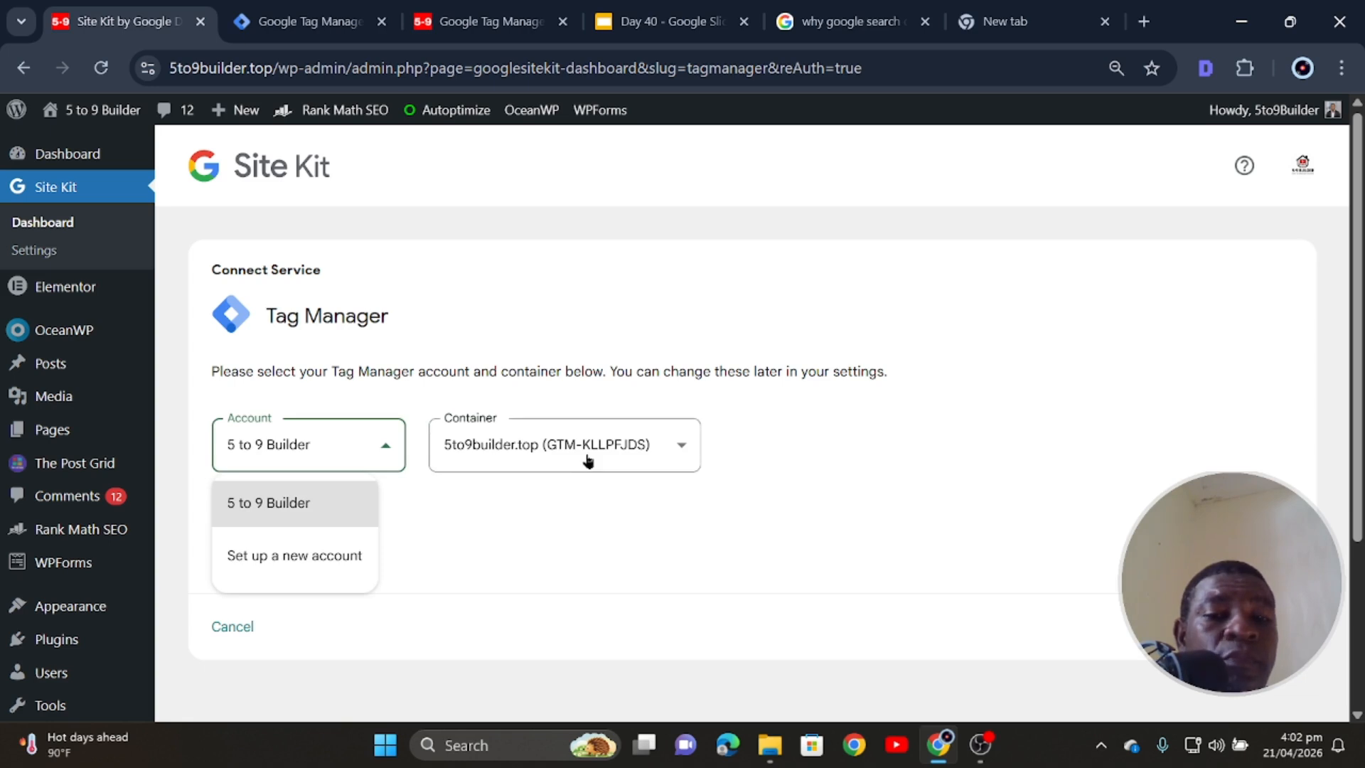
click(558, 536)
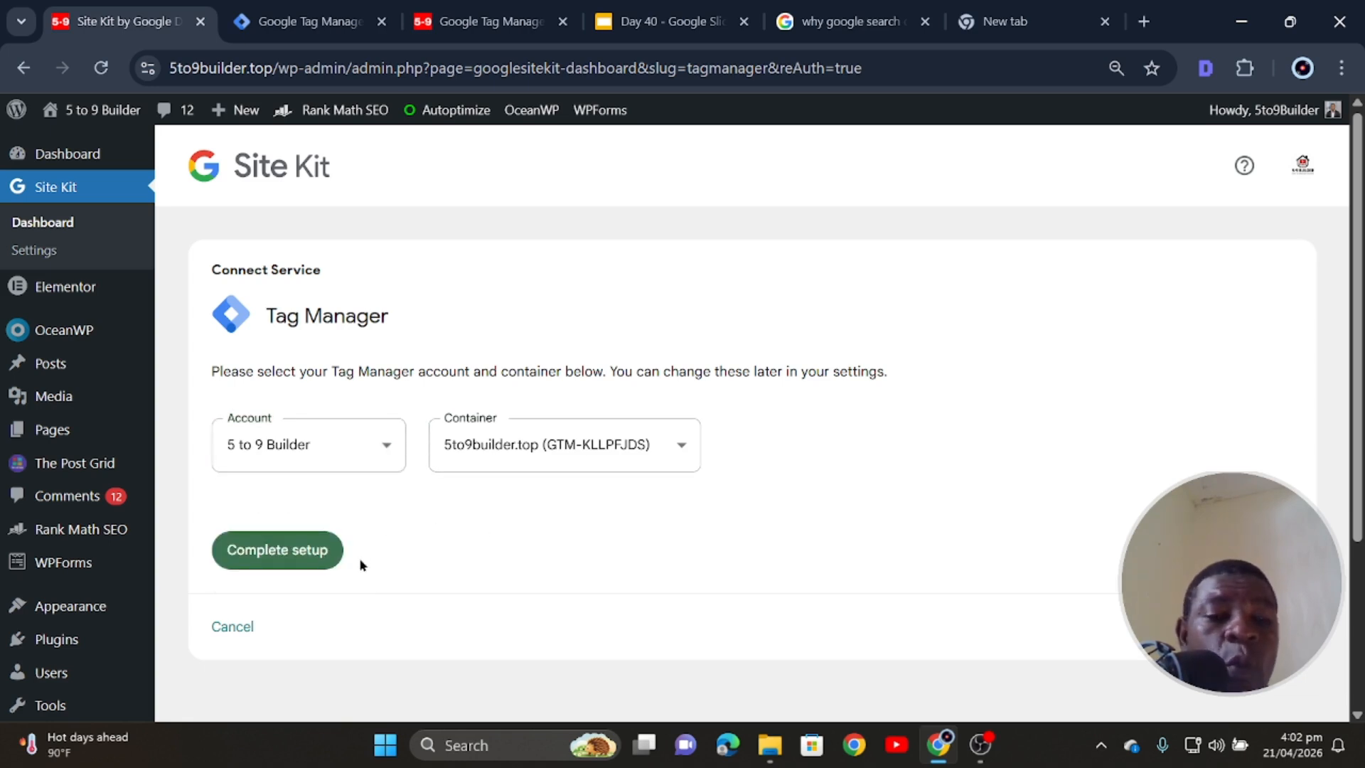
click(676, 446)
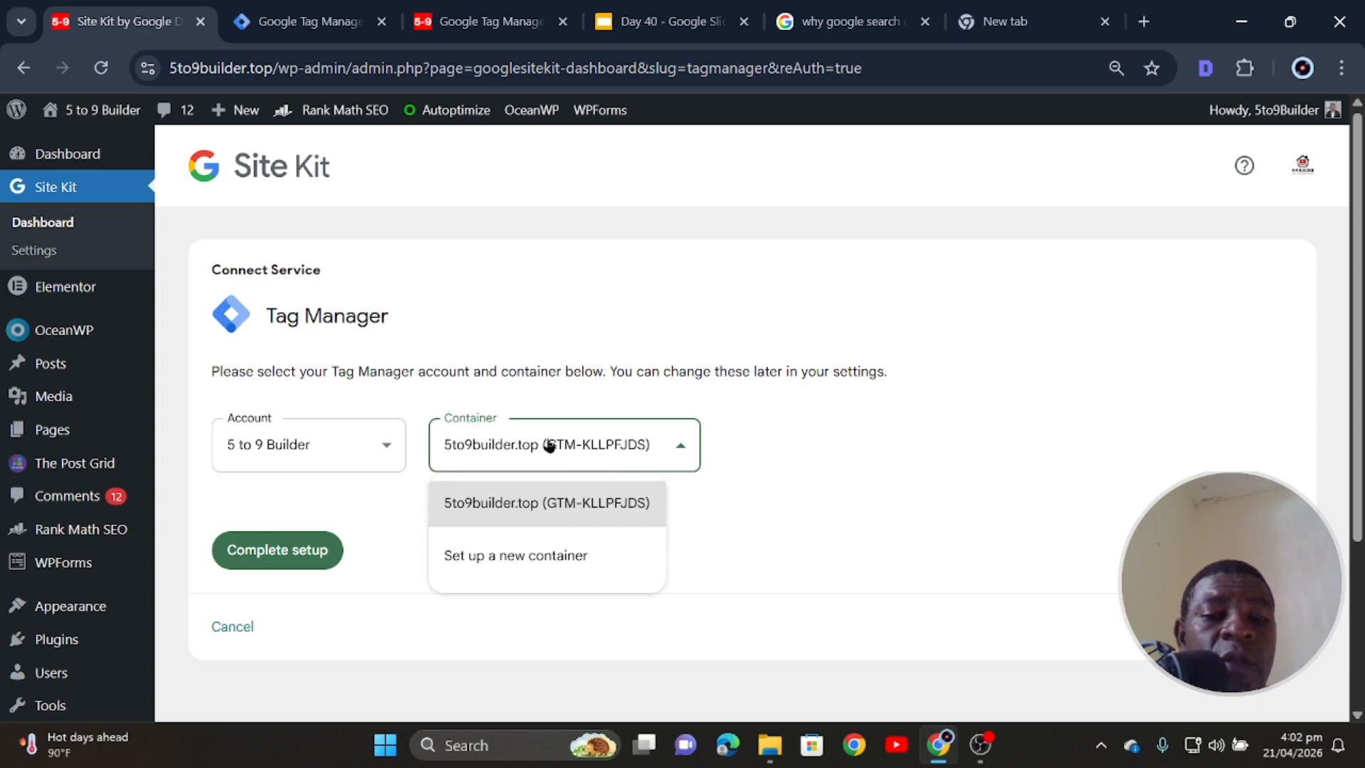
- Copy the container ID GTM-KLLPFJDS and return to the GTM4WP options
drag(548, 445, 645, 446)
key(ctrl+c)
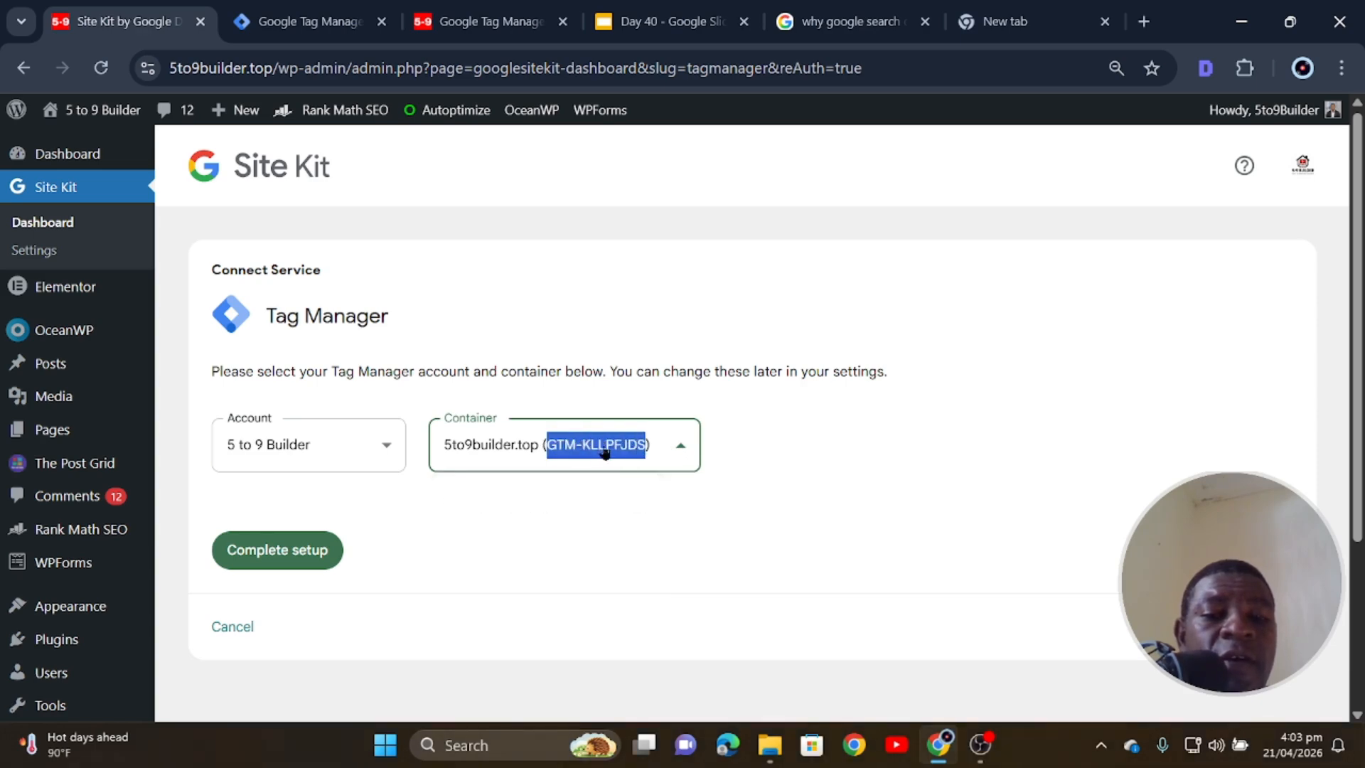
right_click(605, 453)
click(654, 112)
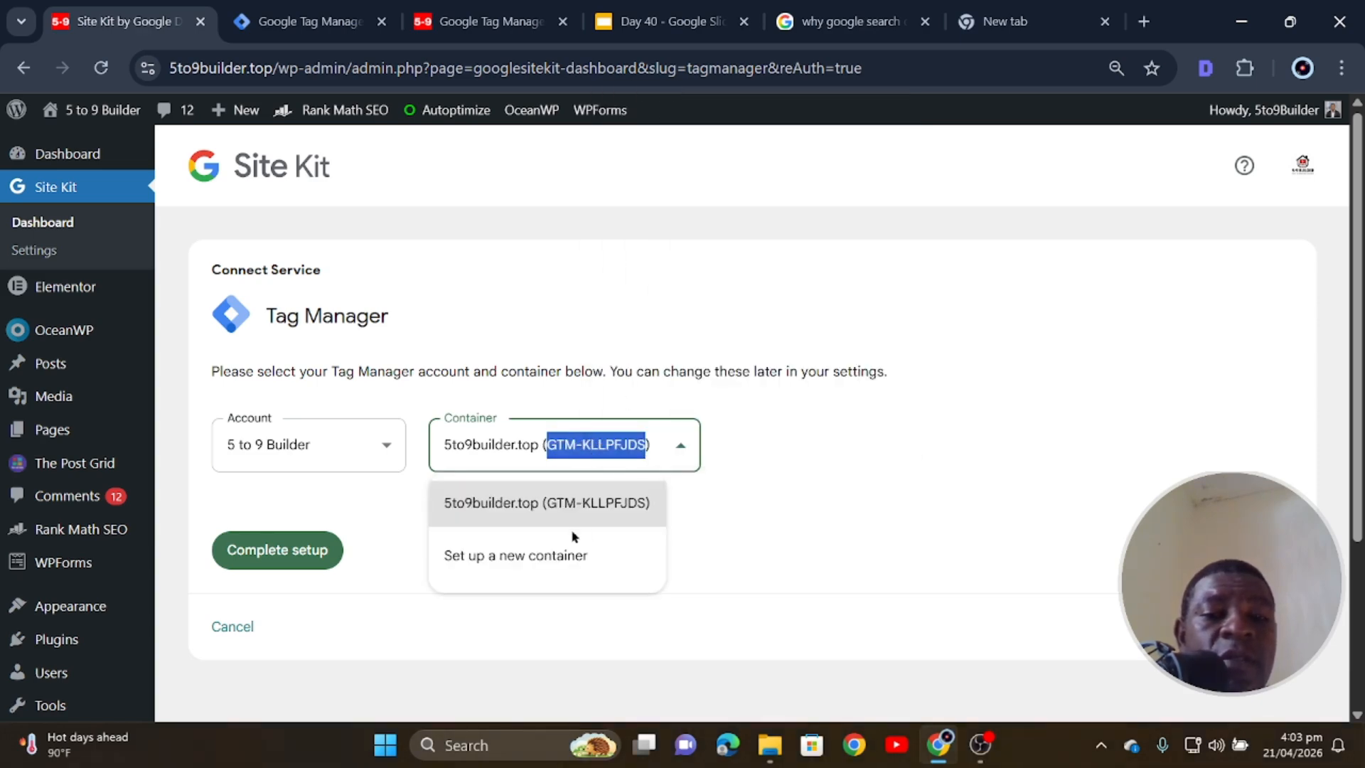
click(491, 21)
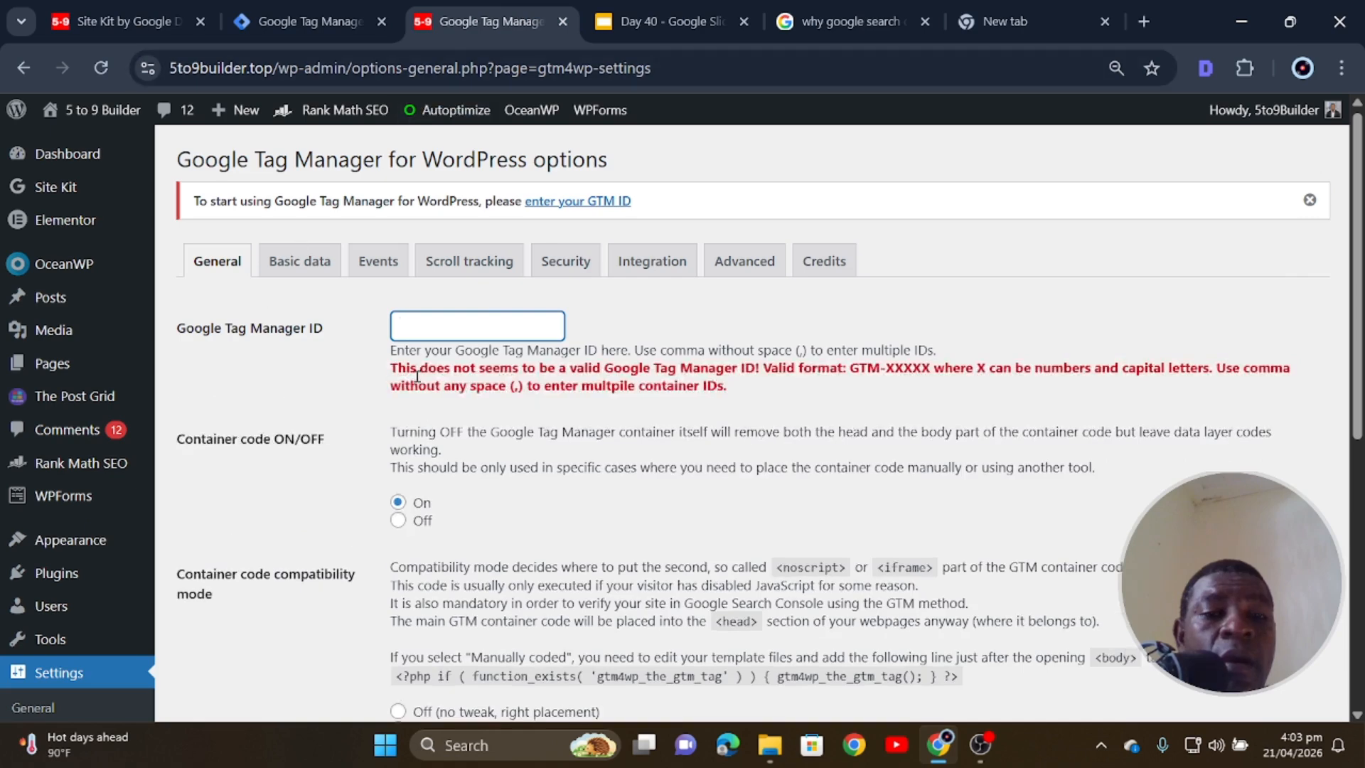
- Paste GTM-KLLPFJDS as the Google Tag Manager ID, dismiss the notice, and save
right_click(481, 317)
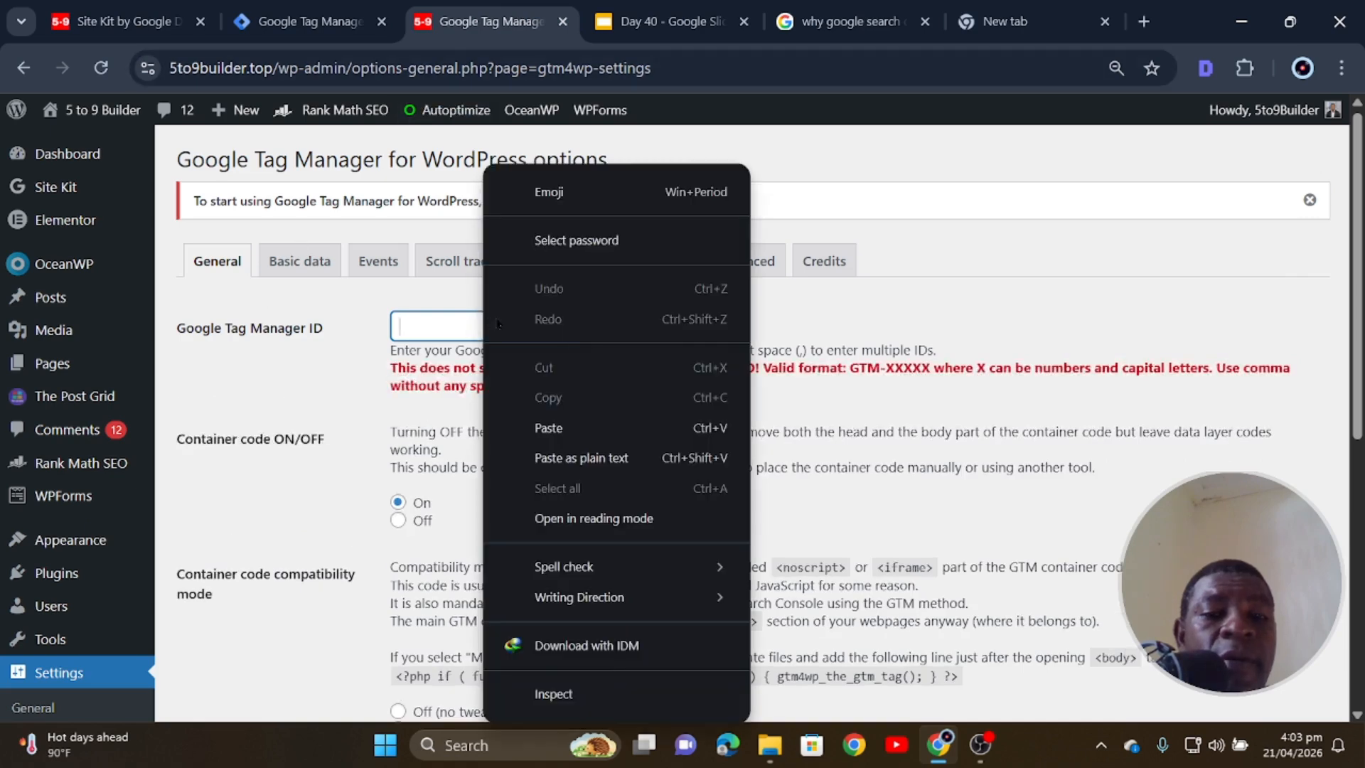
click(562, 433)
click(643, 318)
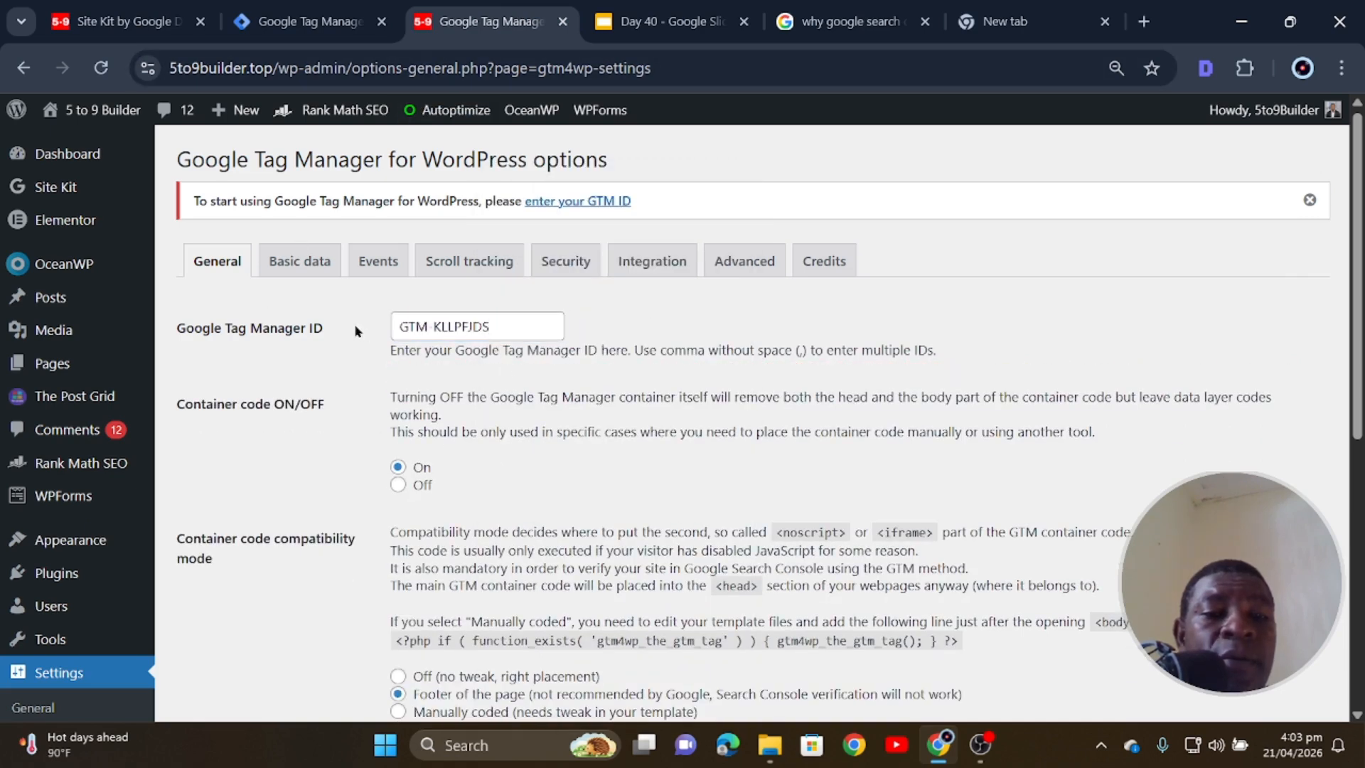
click(1310, 199)
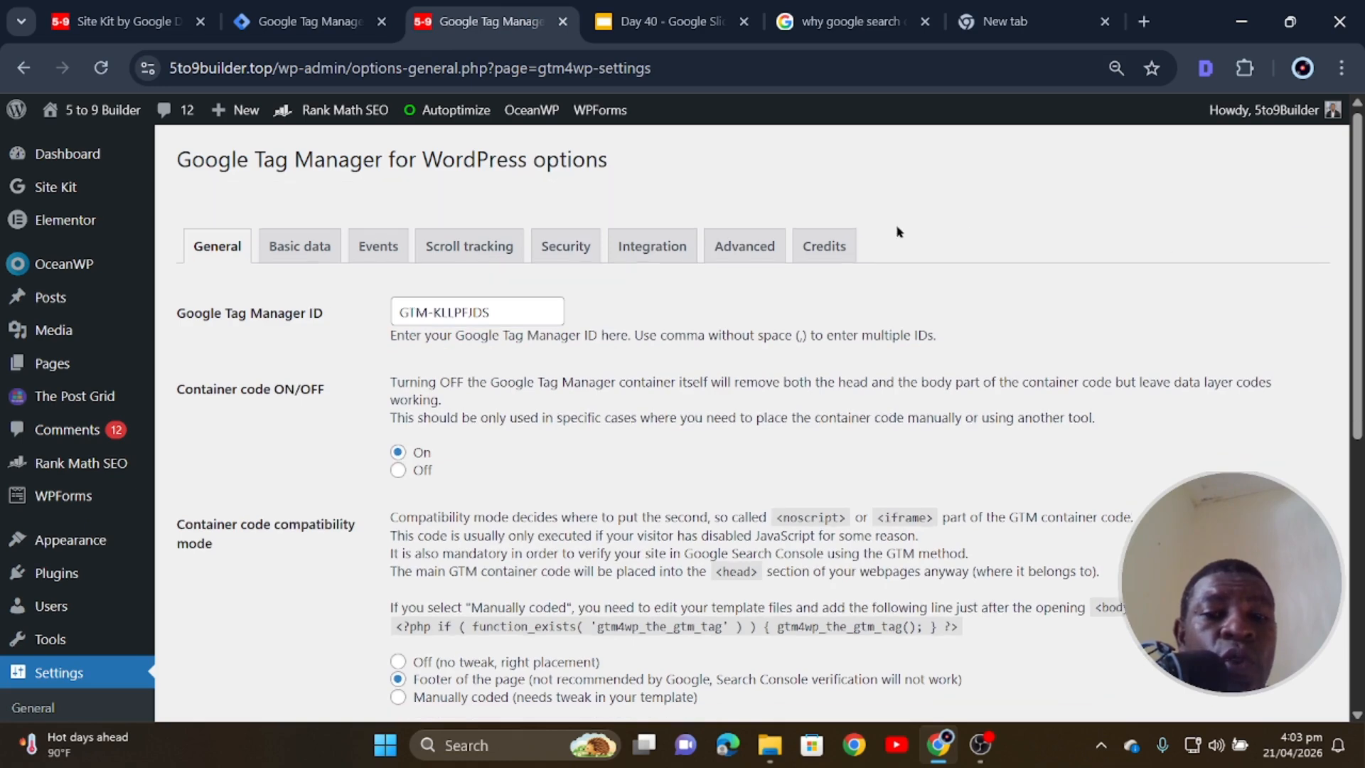
scroll(229, 610, down, 2)
click(229, 606)
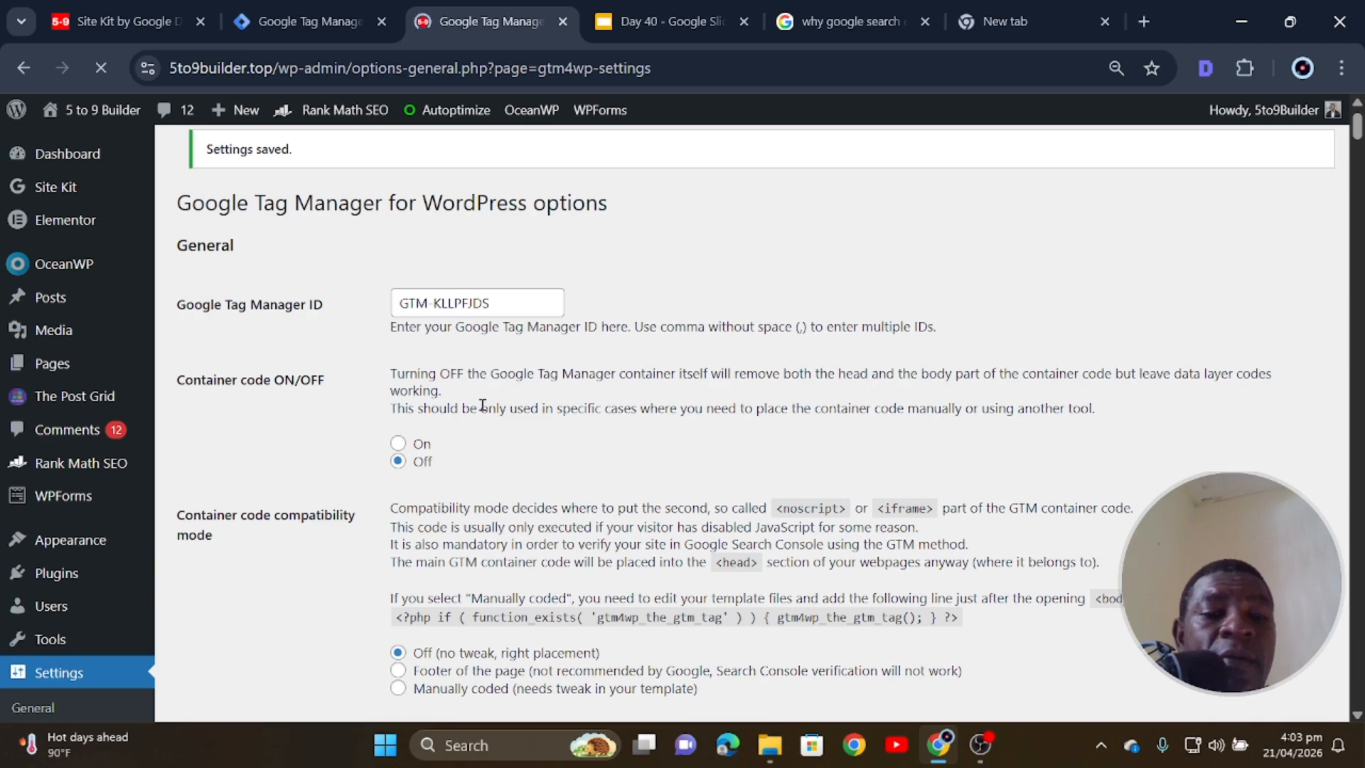
- Bring up and scroll through the Basic data settings
scroll(480, 405, down, 1)
scroll(450, 356, up, 2)
click(299, 260)
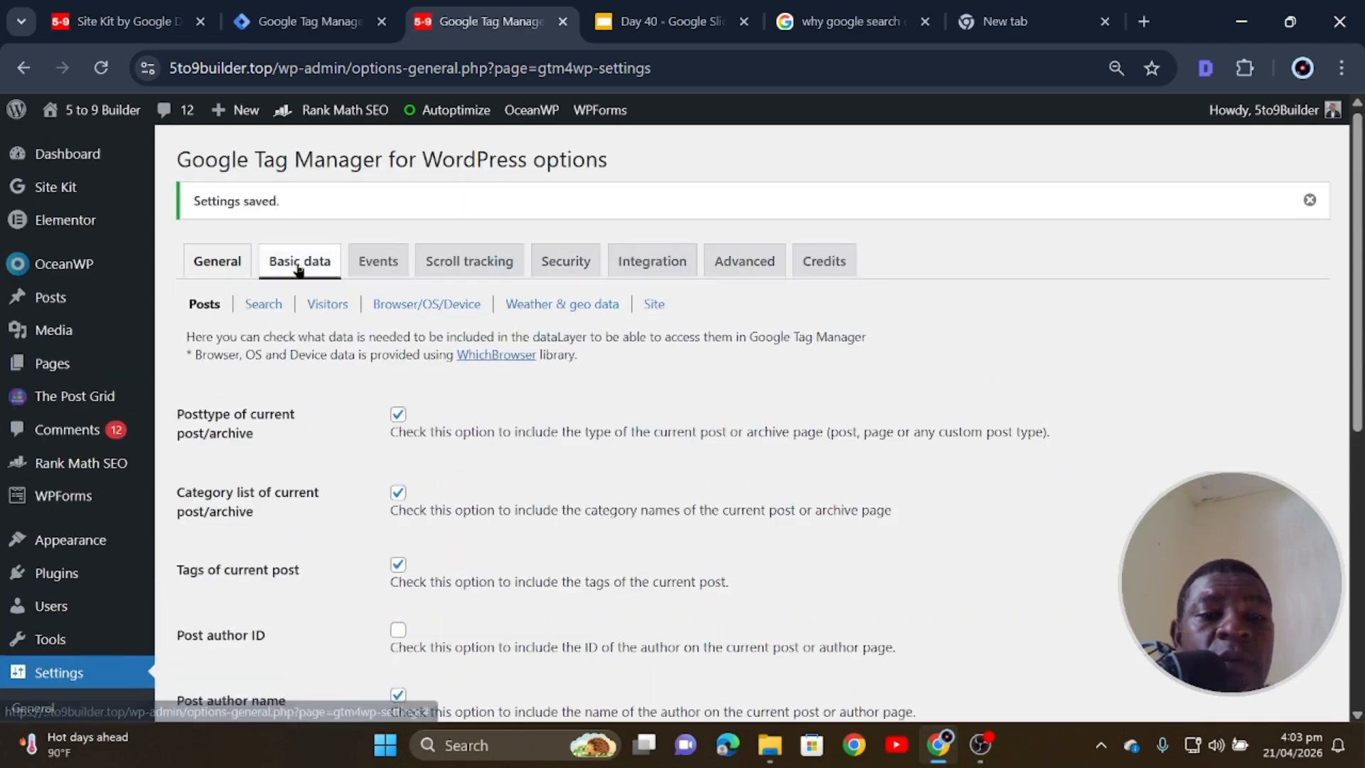
scroll(561, 405, down, 3)
scroll(616, 410, down, 4)
- Look through the Events, Scroll tracking, Security, Integration and Advanced tabs, then save unchanged
scroll(573, 427, up, 7)
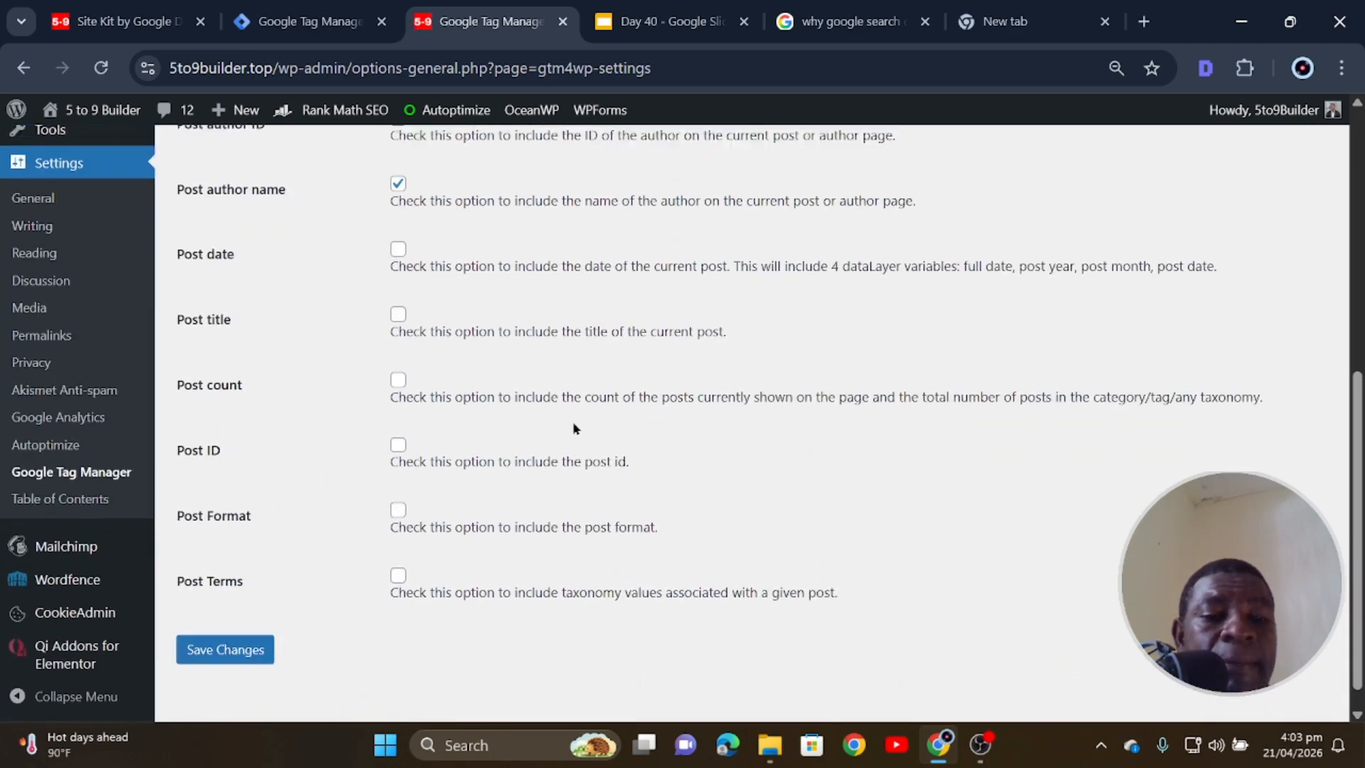
click(378, 261)
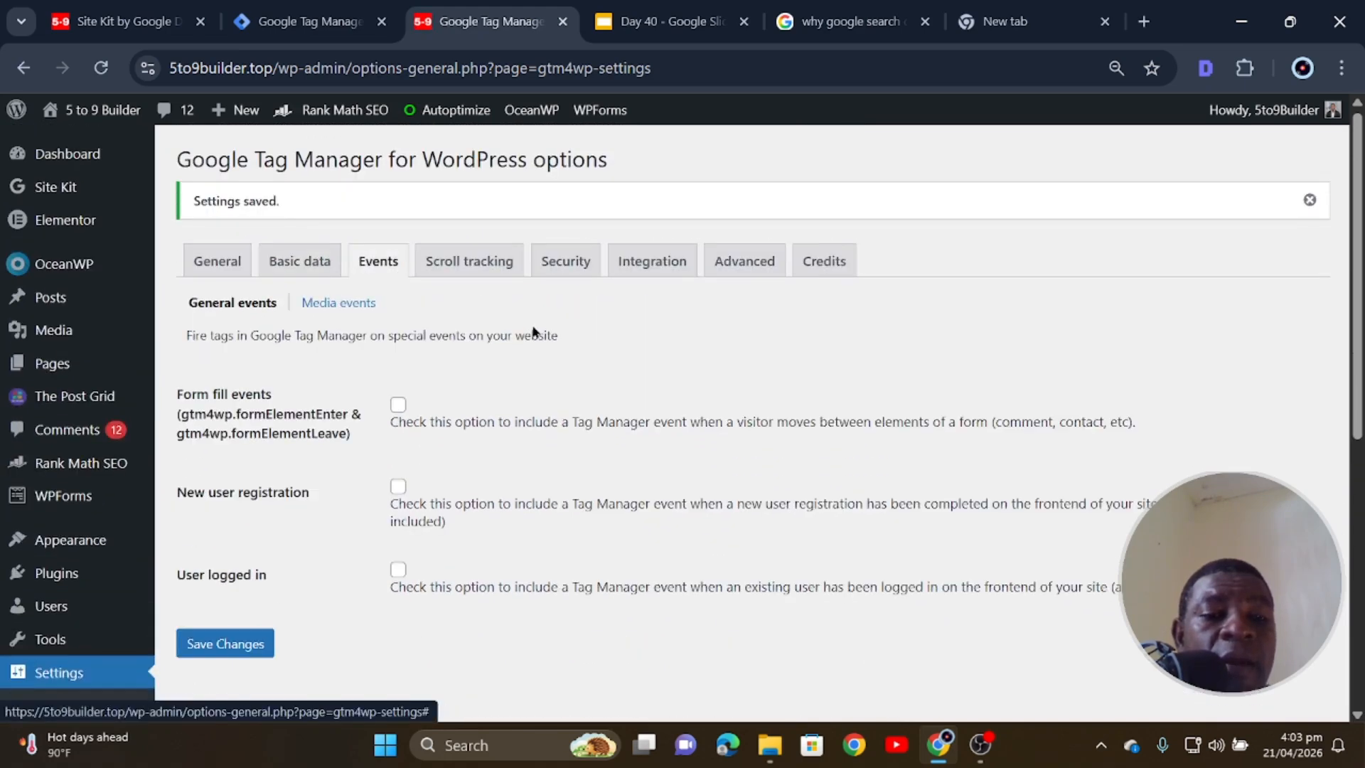
click(498, 261)
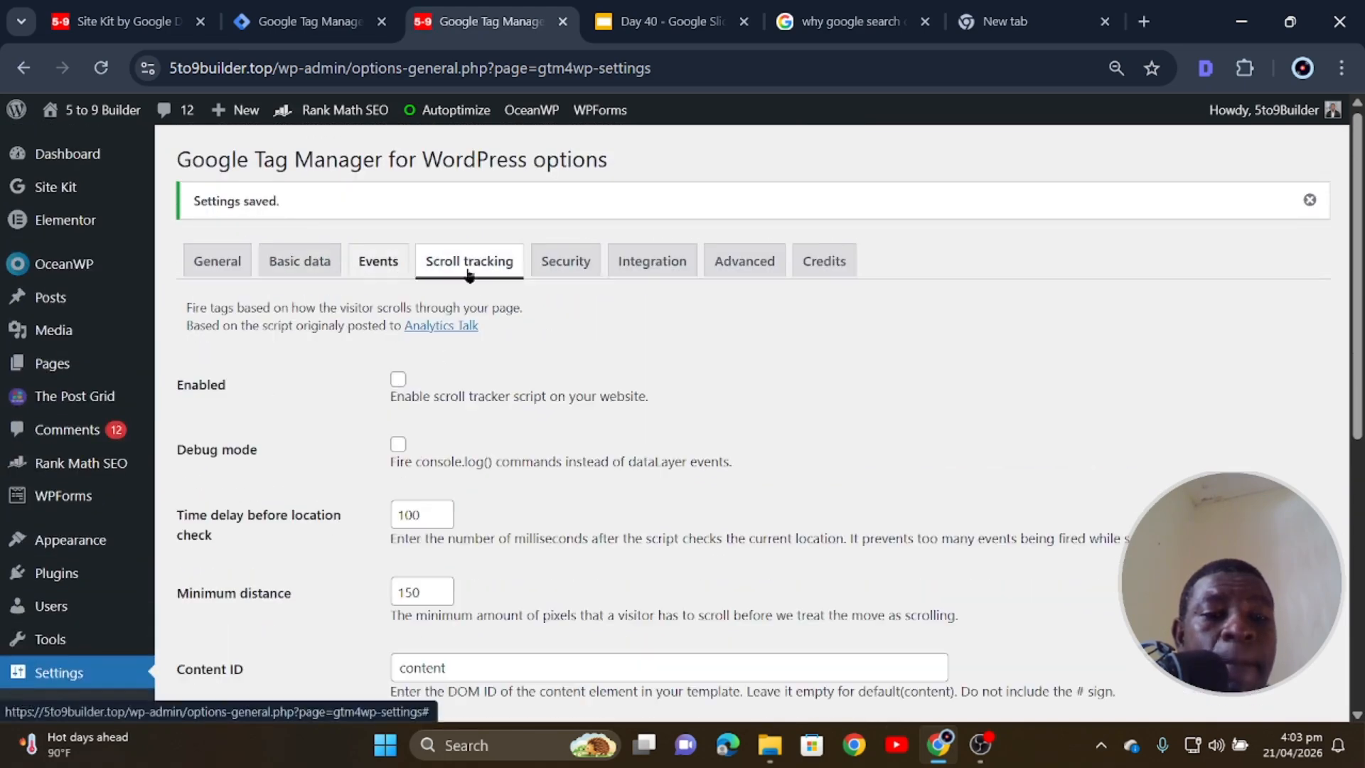
click(564, 261)
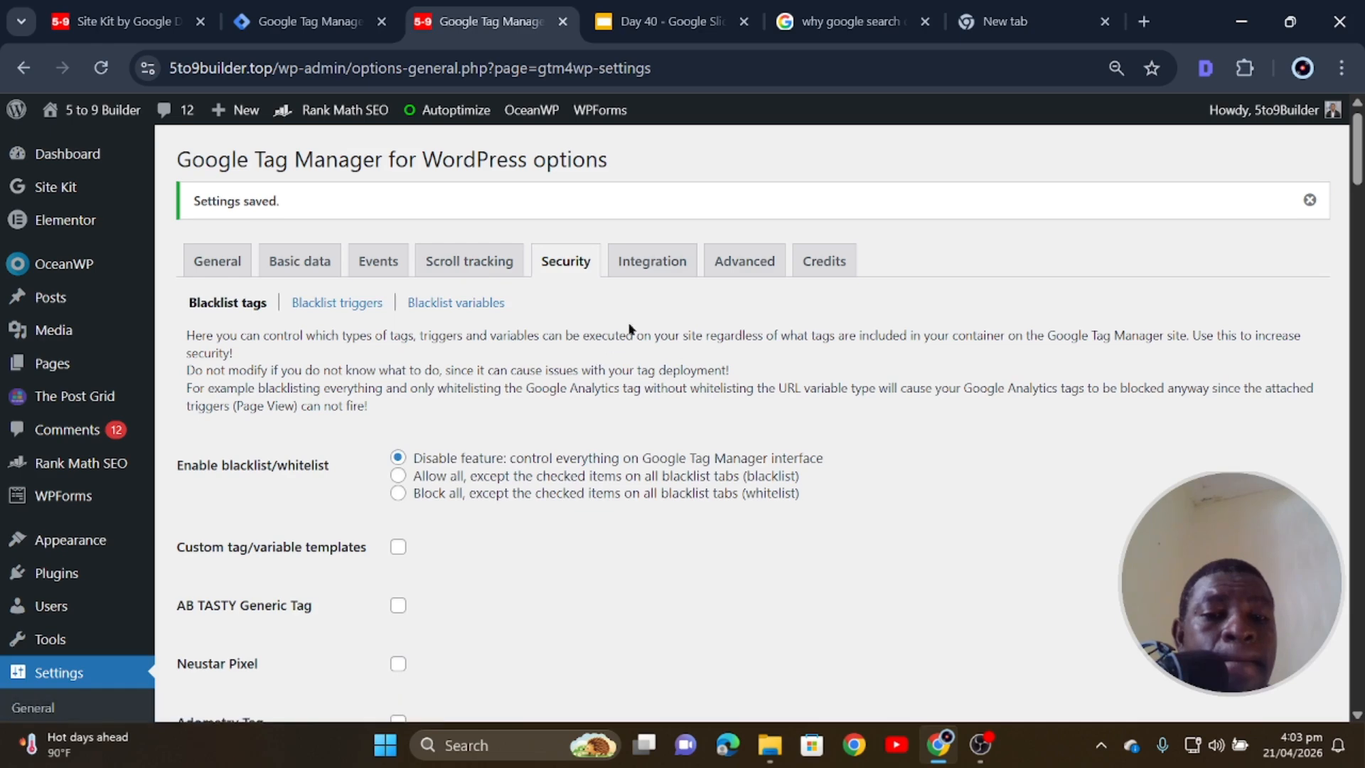
click(638, 265)
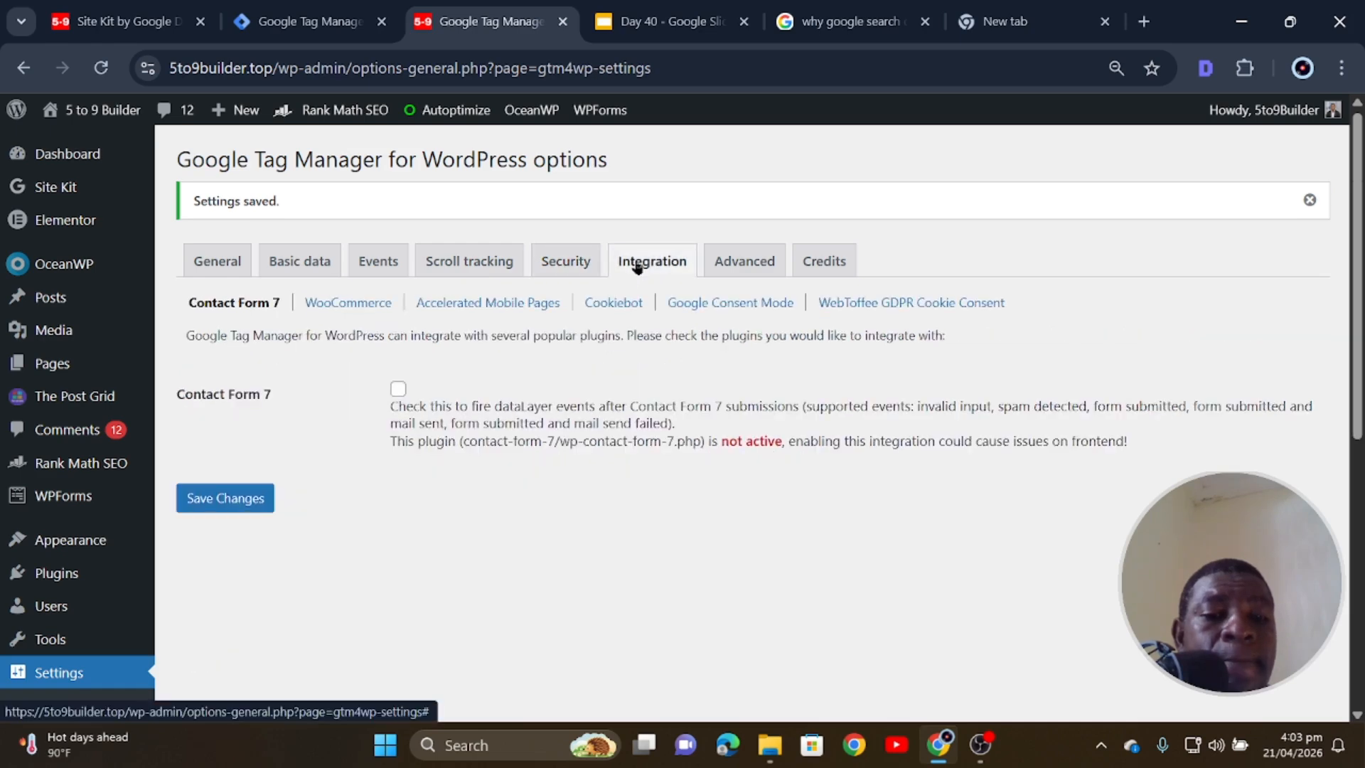
click(754, 255)
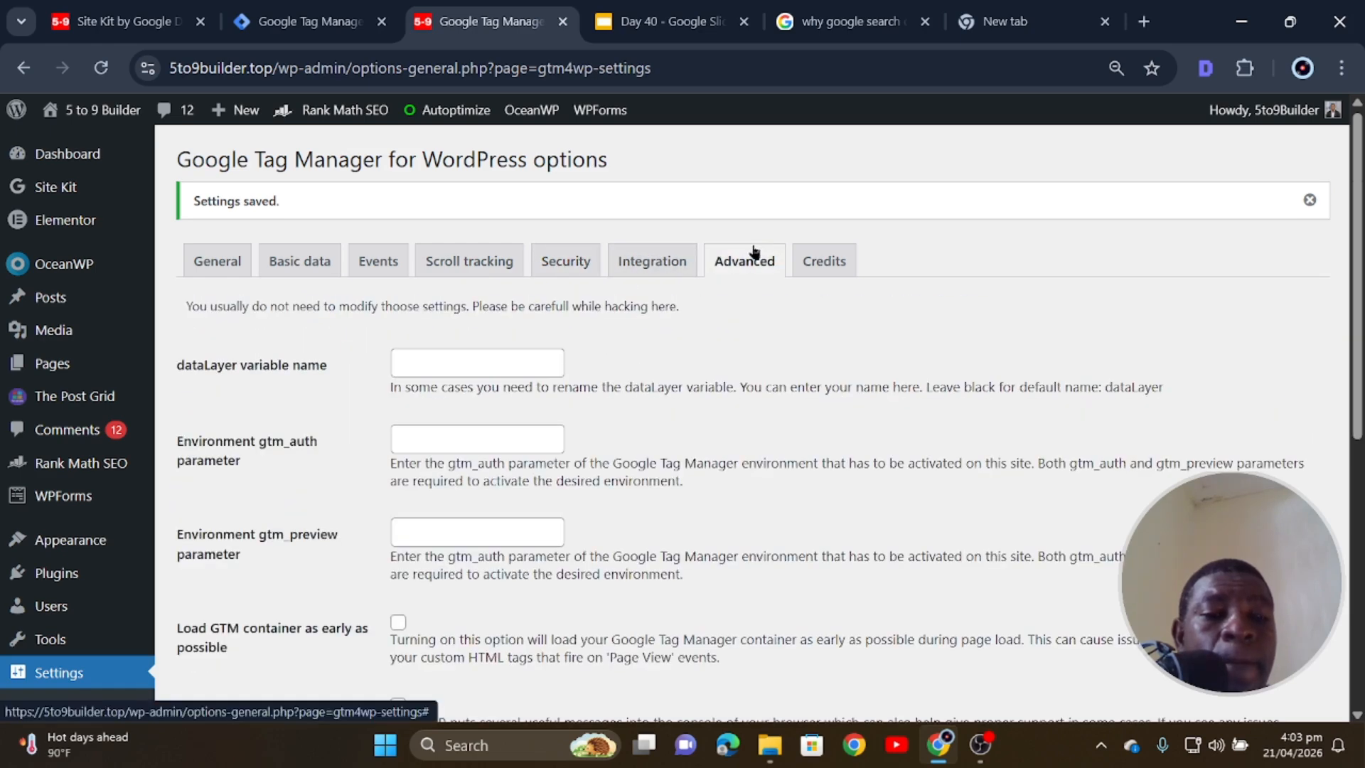
scroll(469, 359, down, 7)
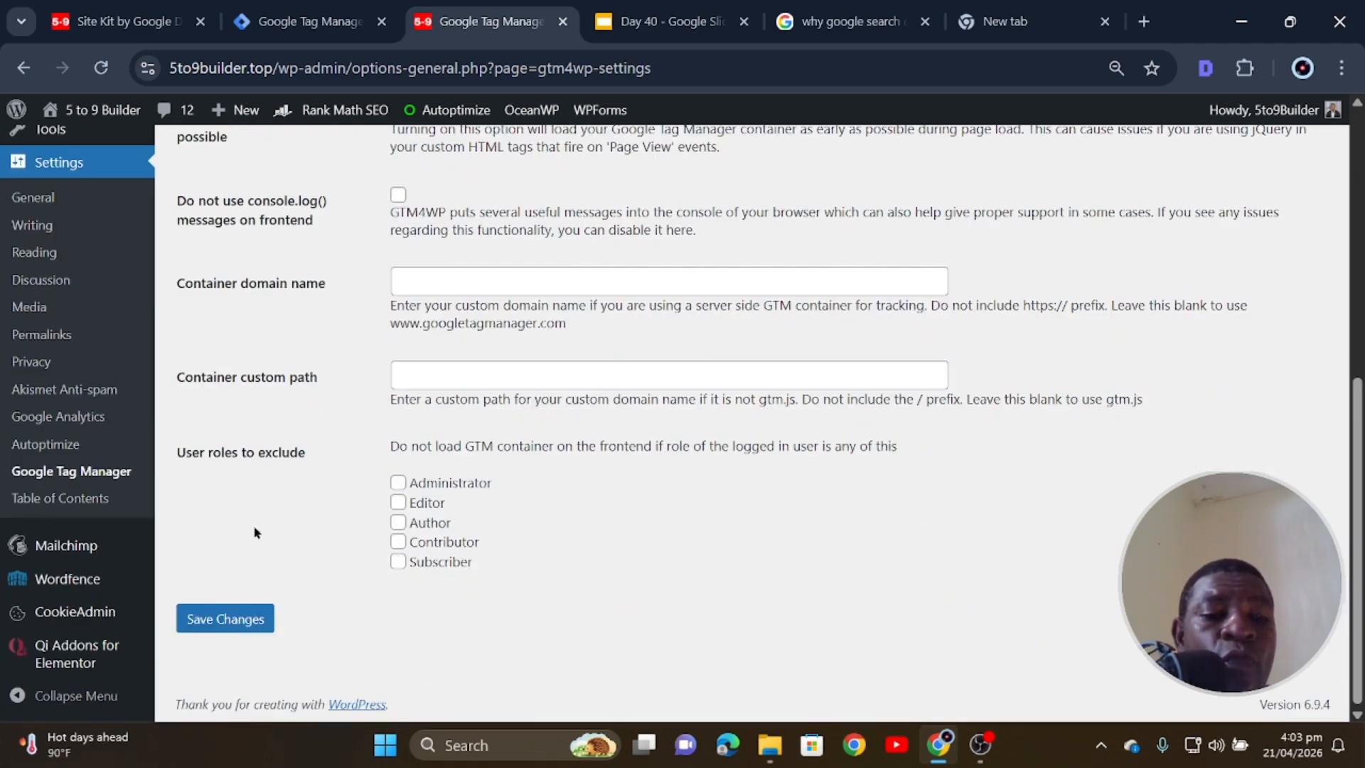
click(233, 619)
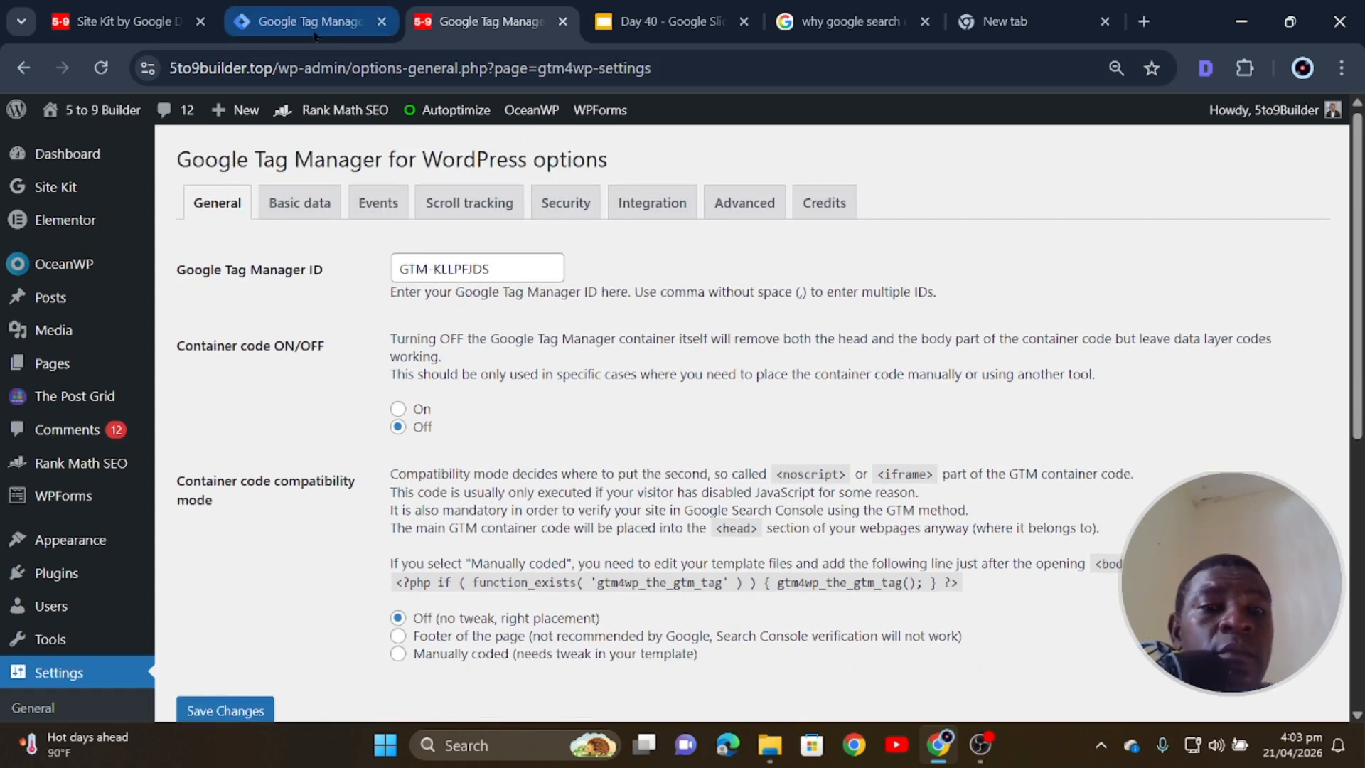
- Complete the Site Kit Tag Manager setup and check the dashboard's Congrats banner
click(121, 14)
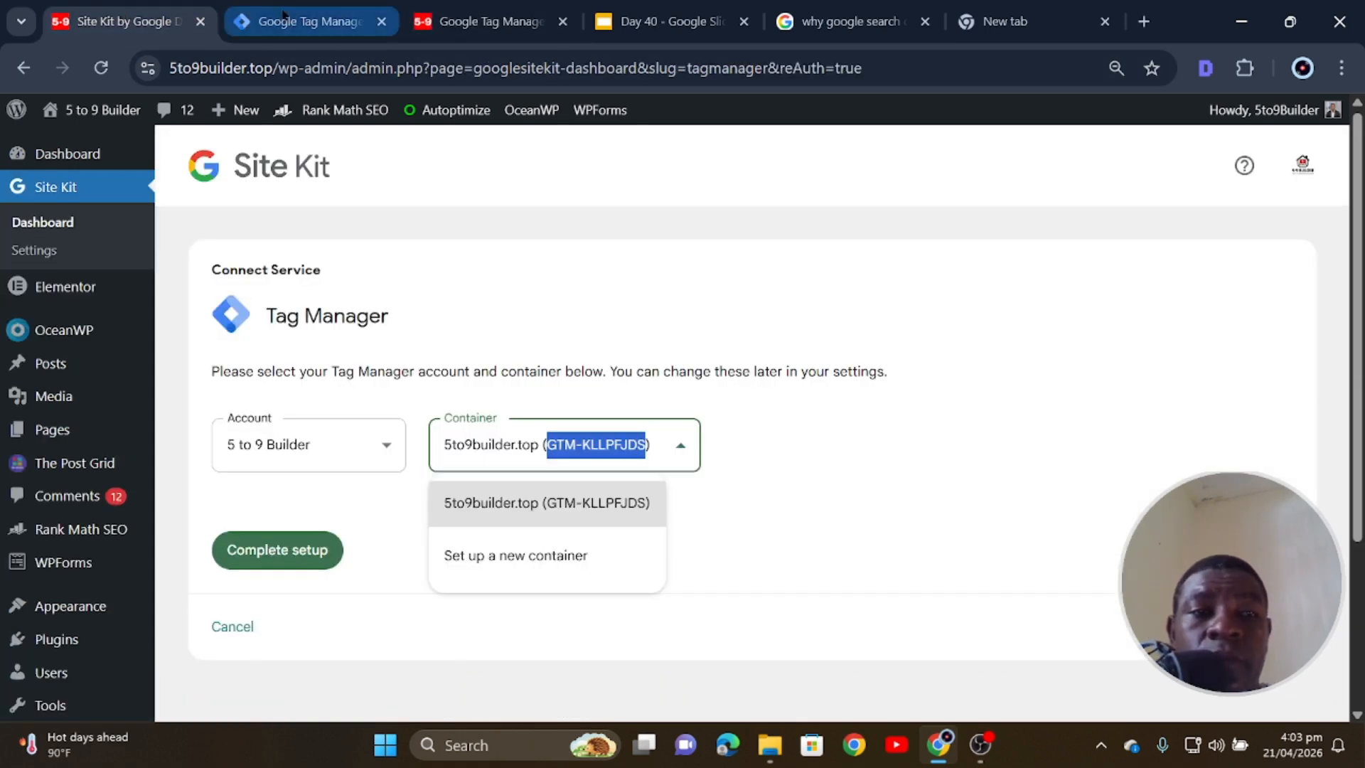
click(285, 549)
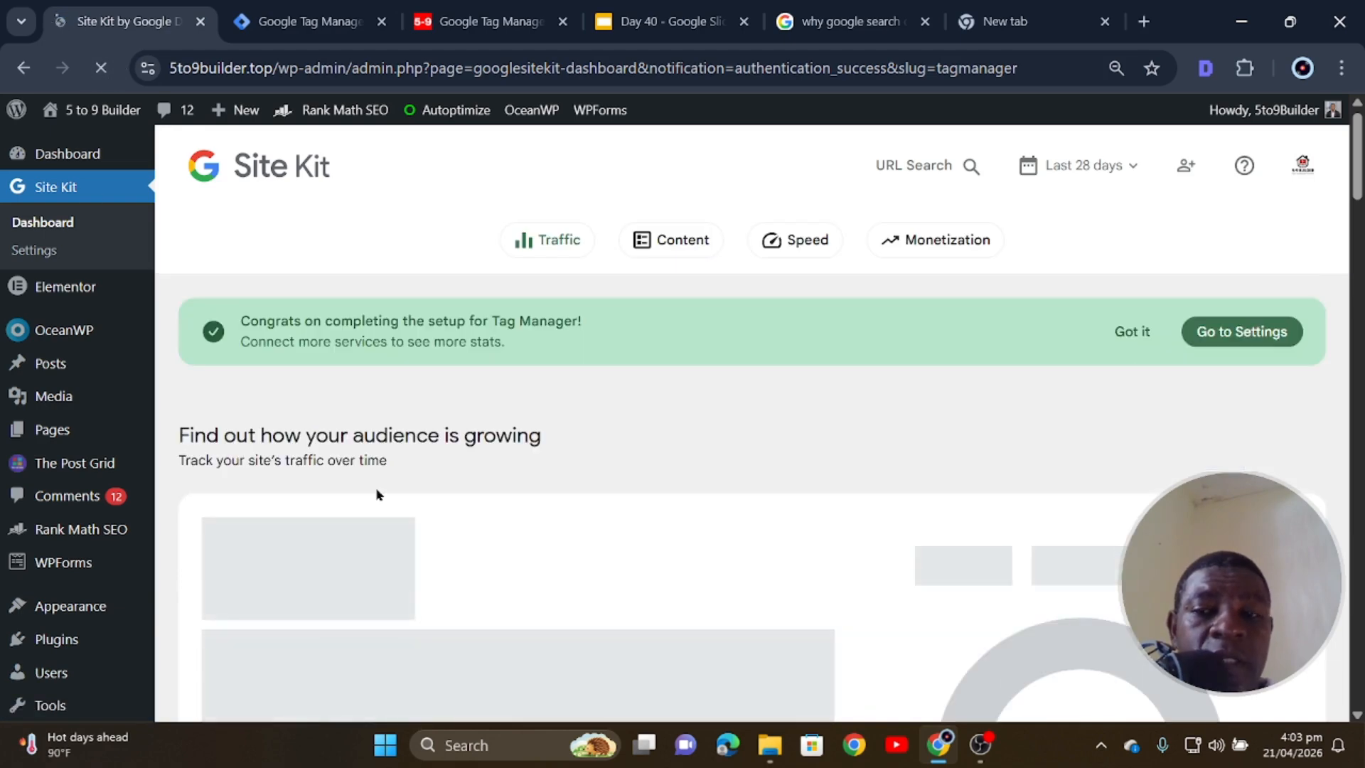
scroll(366, 493, down, 1)
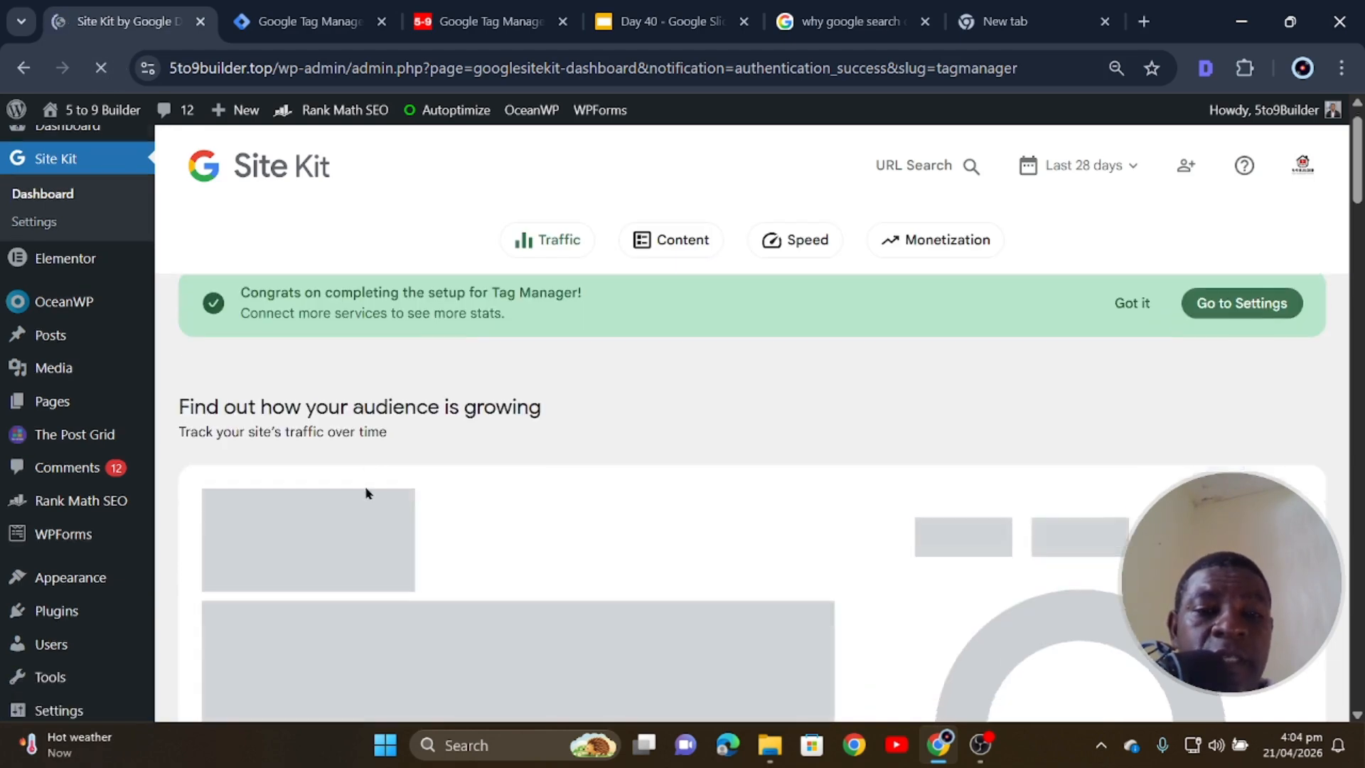
scroll(368, 497, up, 1)
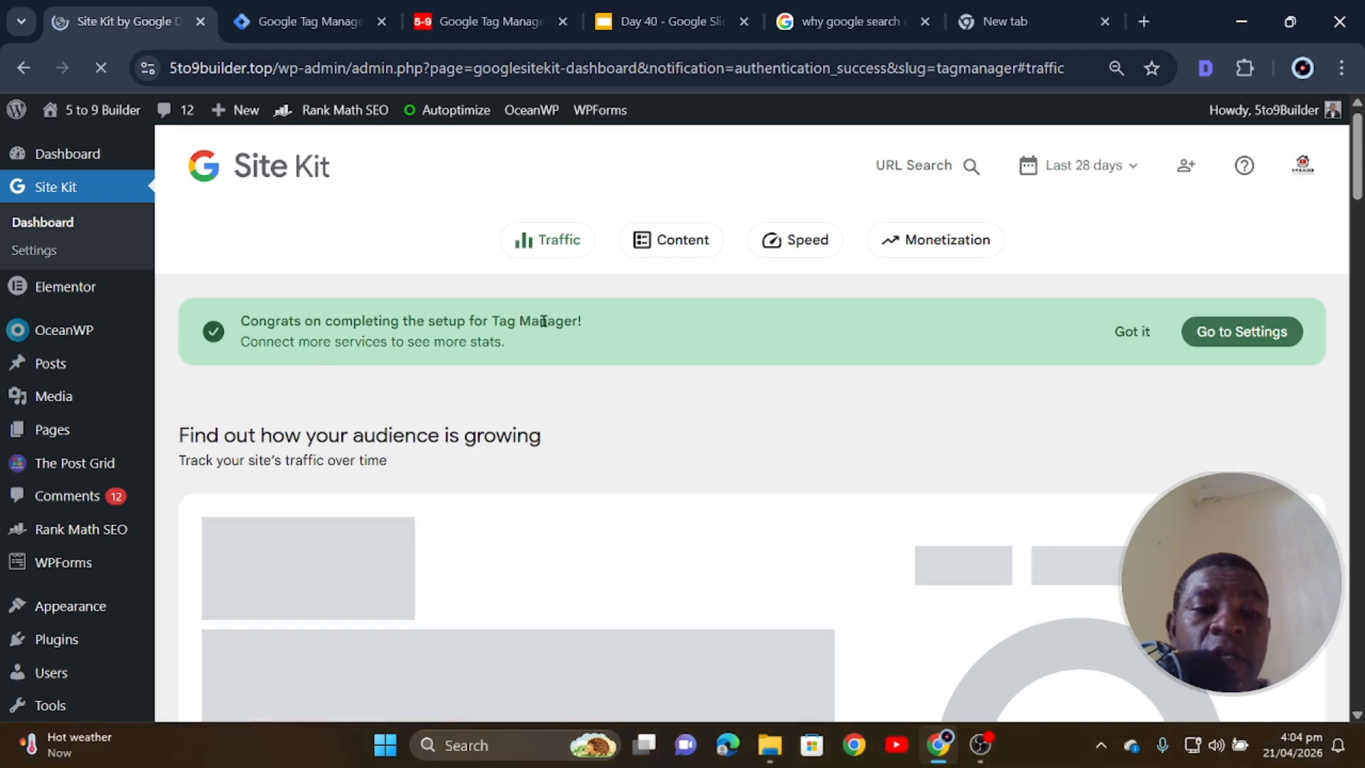
scroll(458, 469, down, 5)
scroll(458, 472, up, 4)
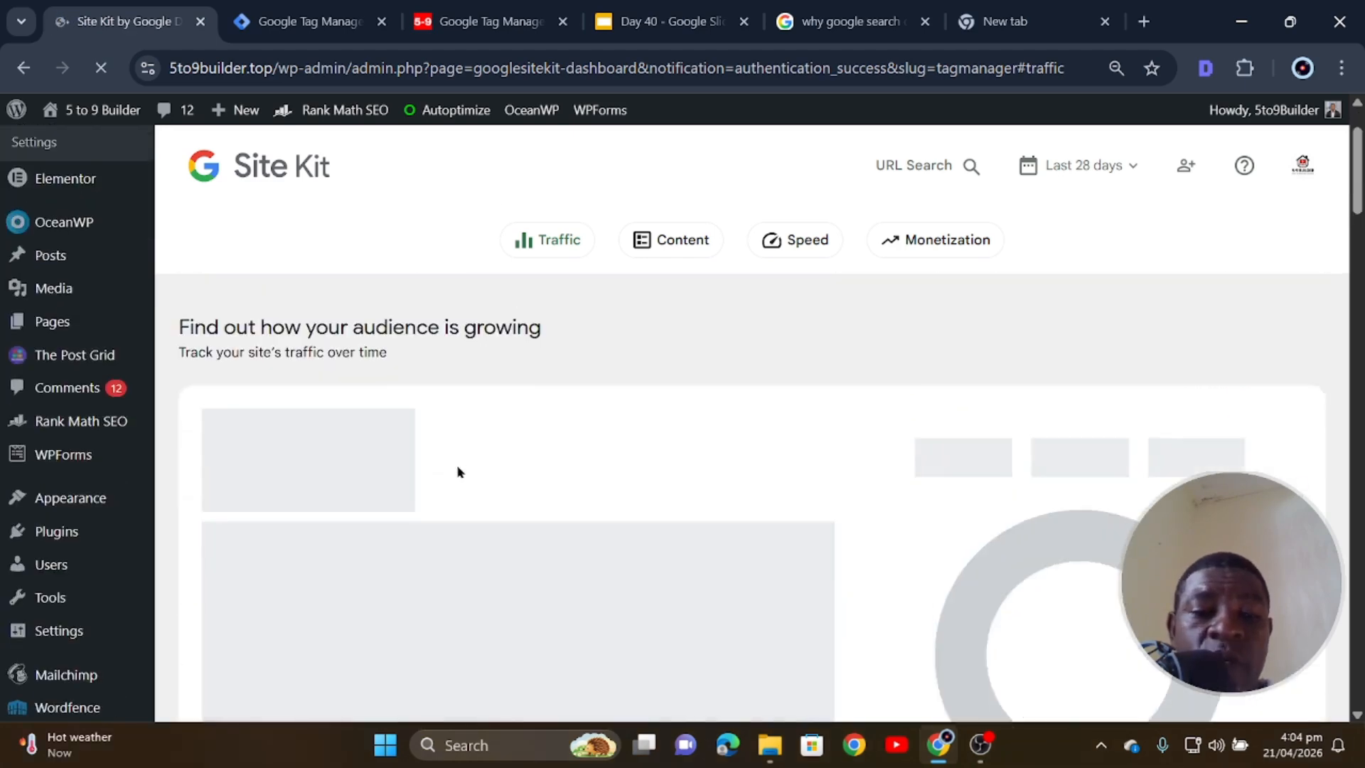
scroll(458, 470, up, 1)
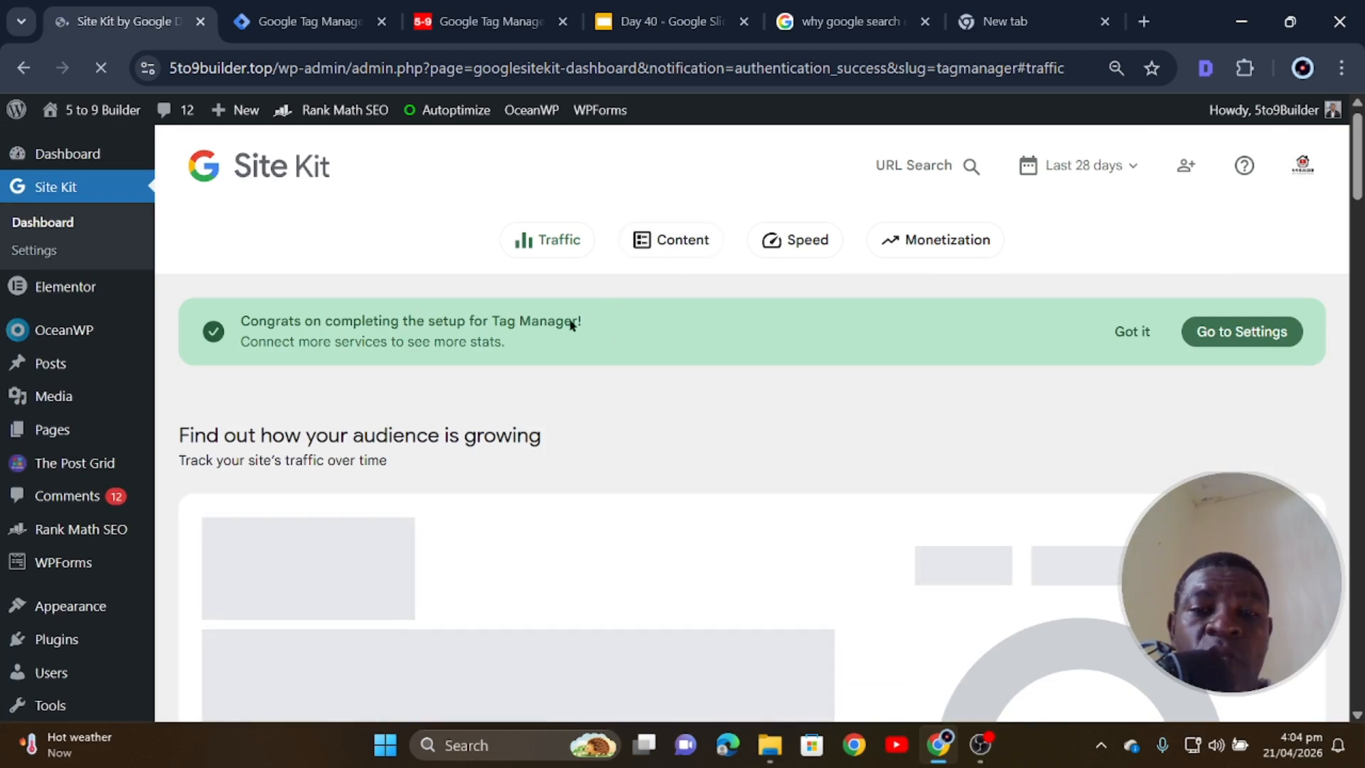
- In the new tab, search Google for 'google search console' and open the Search Console about page
click(1045, 34)
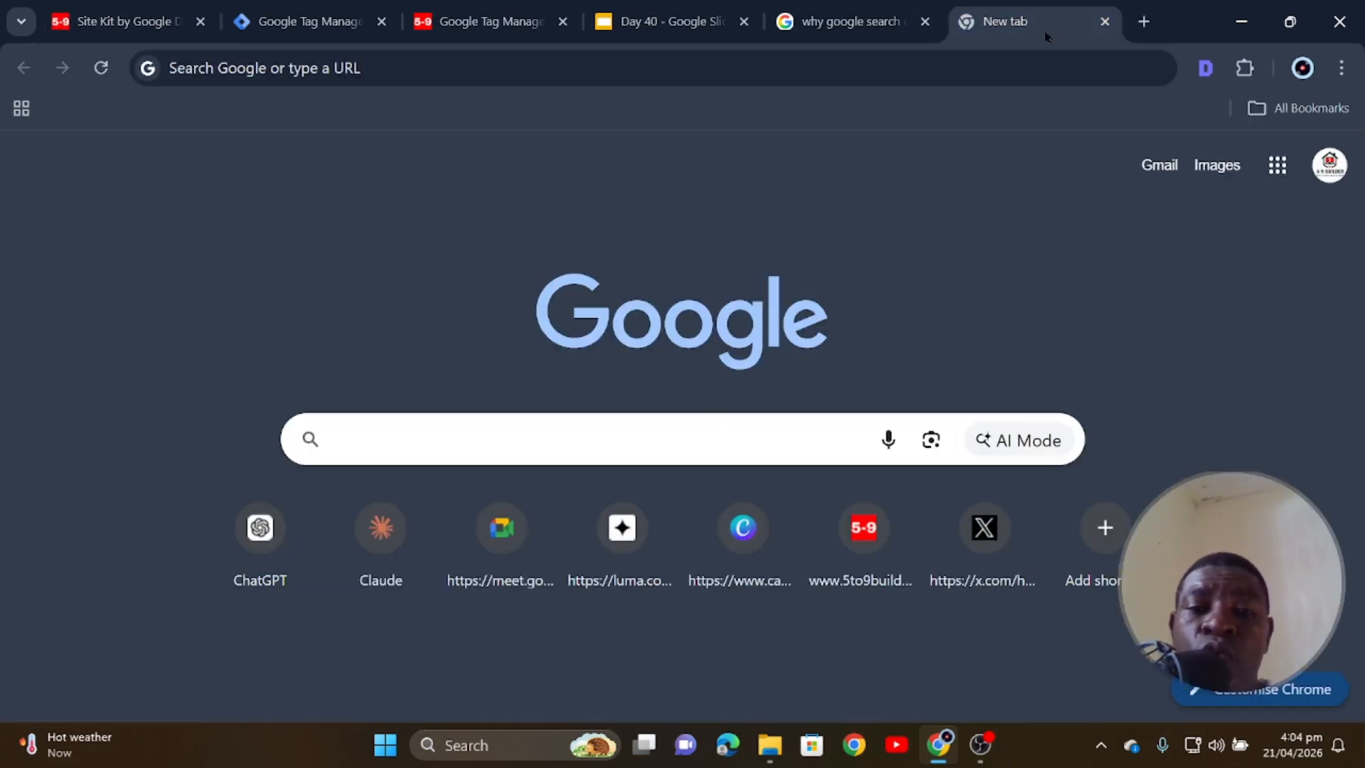
click(511, 435)
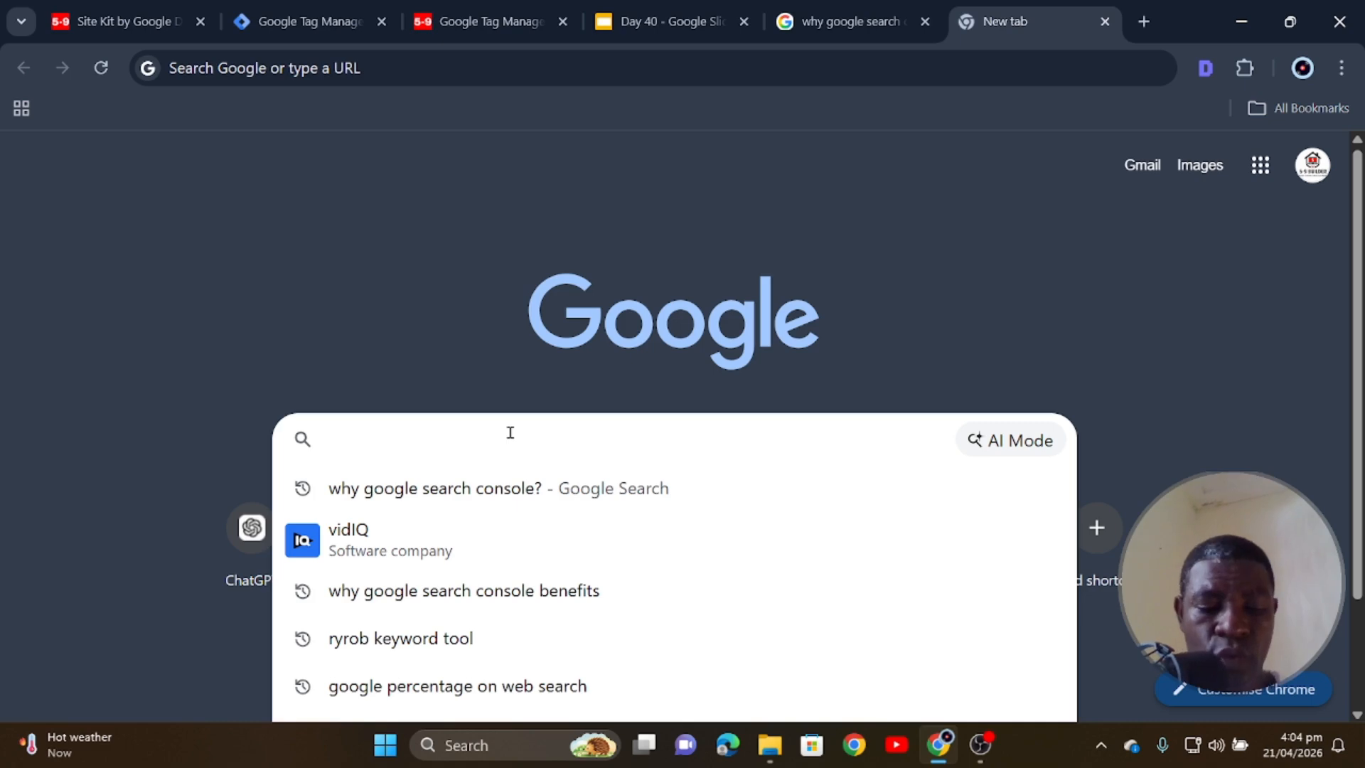
text(Goog)
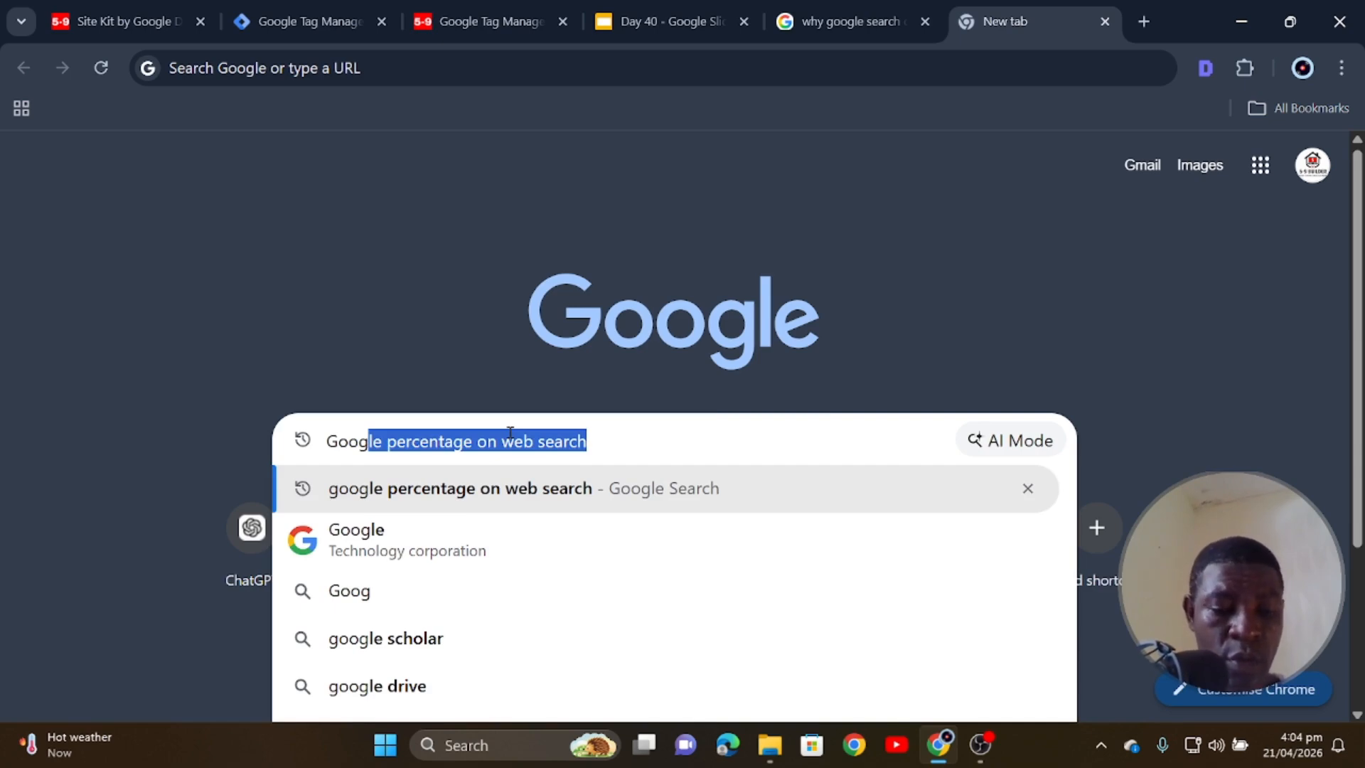
text(le searc)
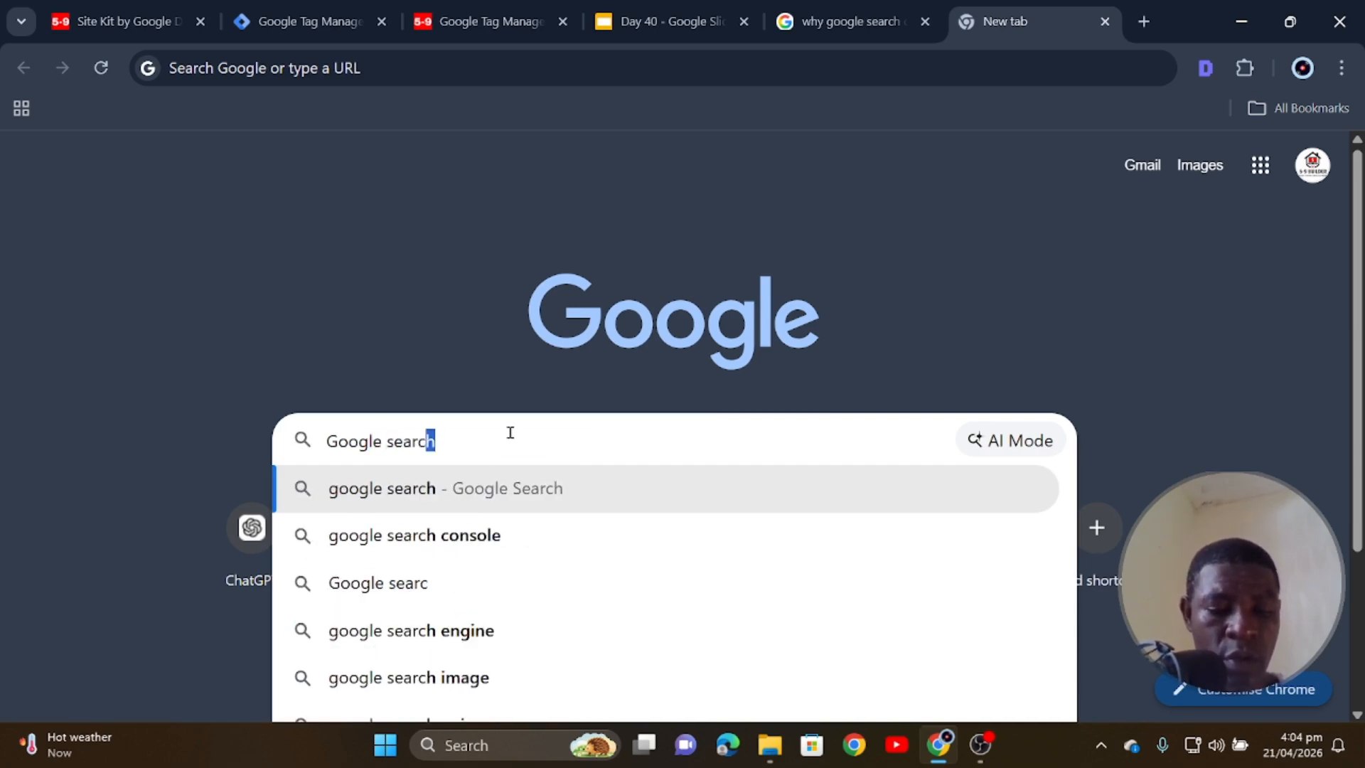
text(h)
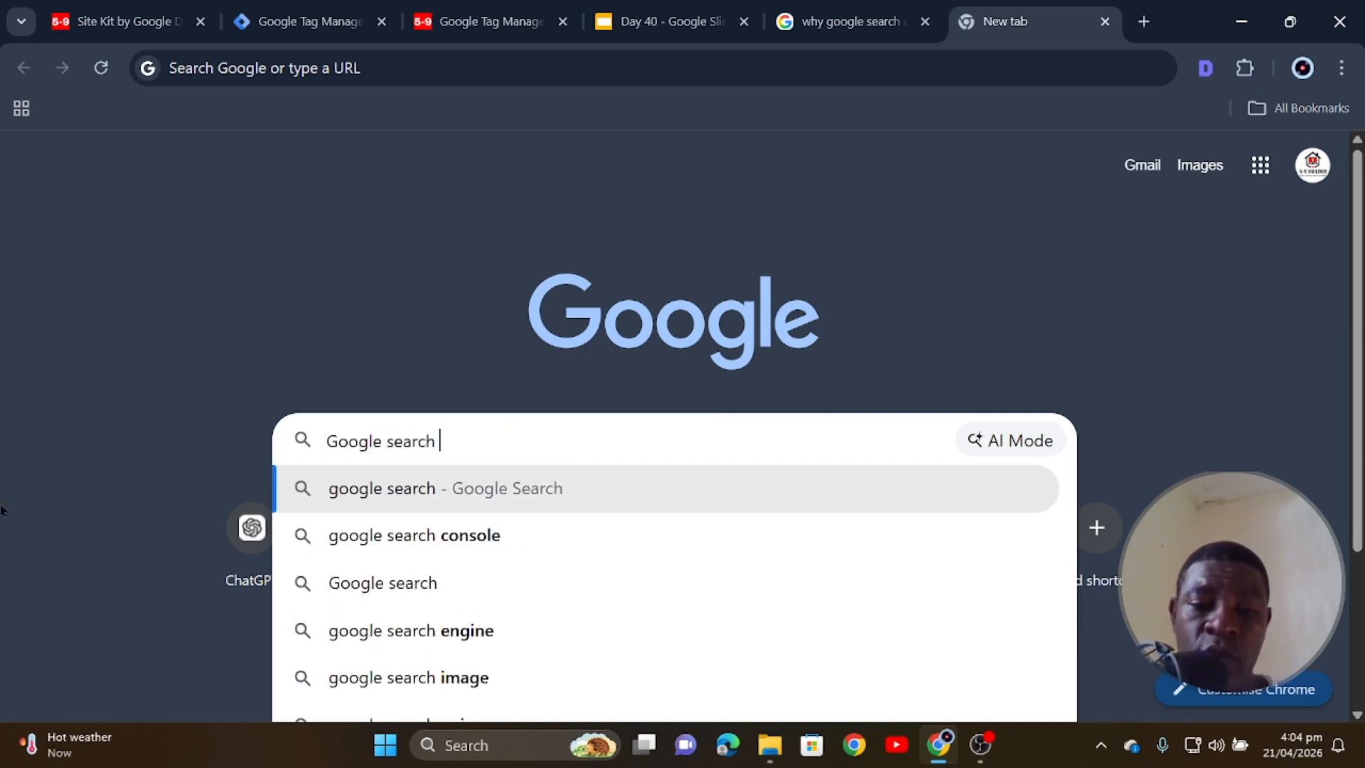
click(488, 536)
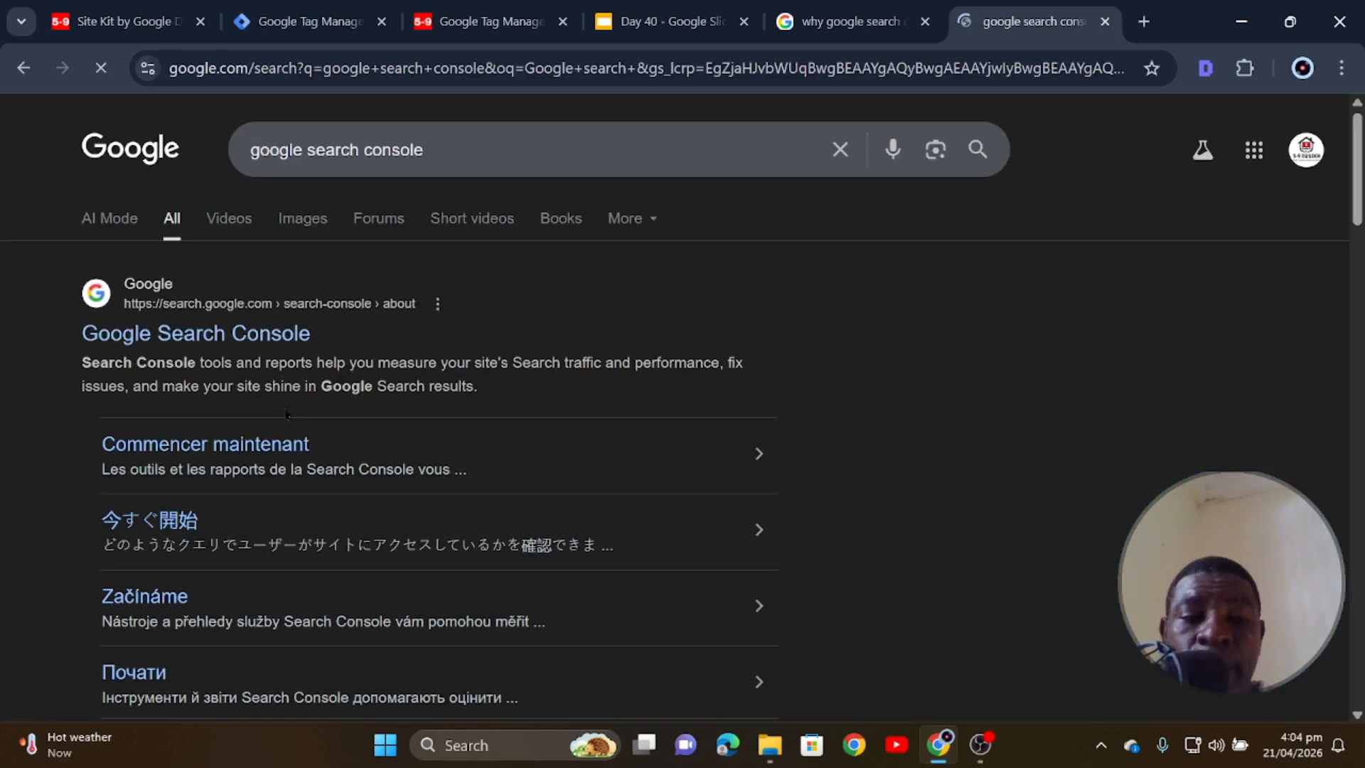
click(202, 349)
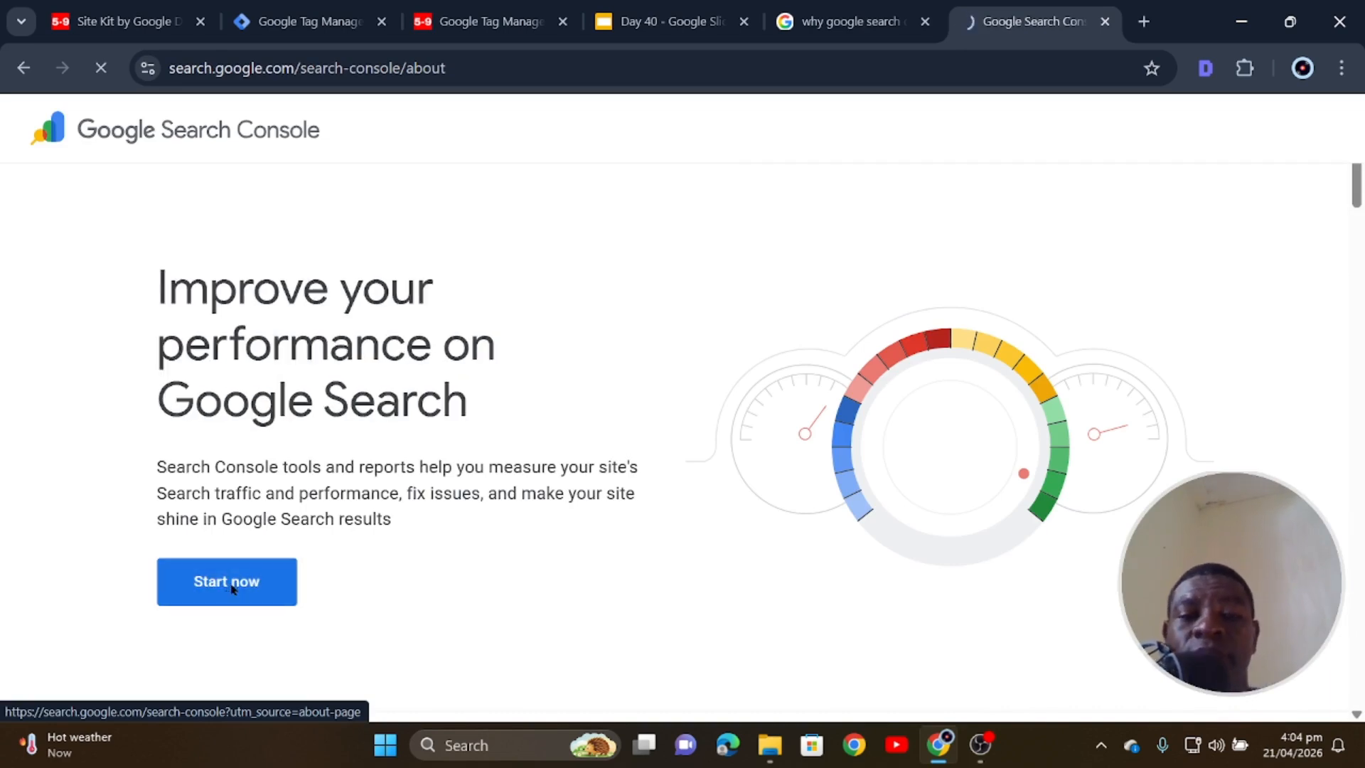
click(231, 589)
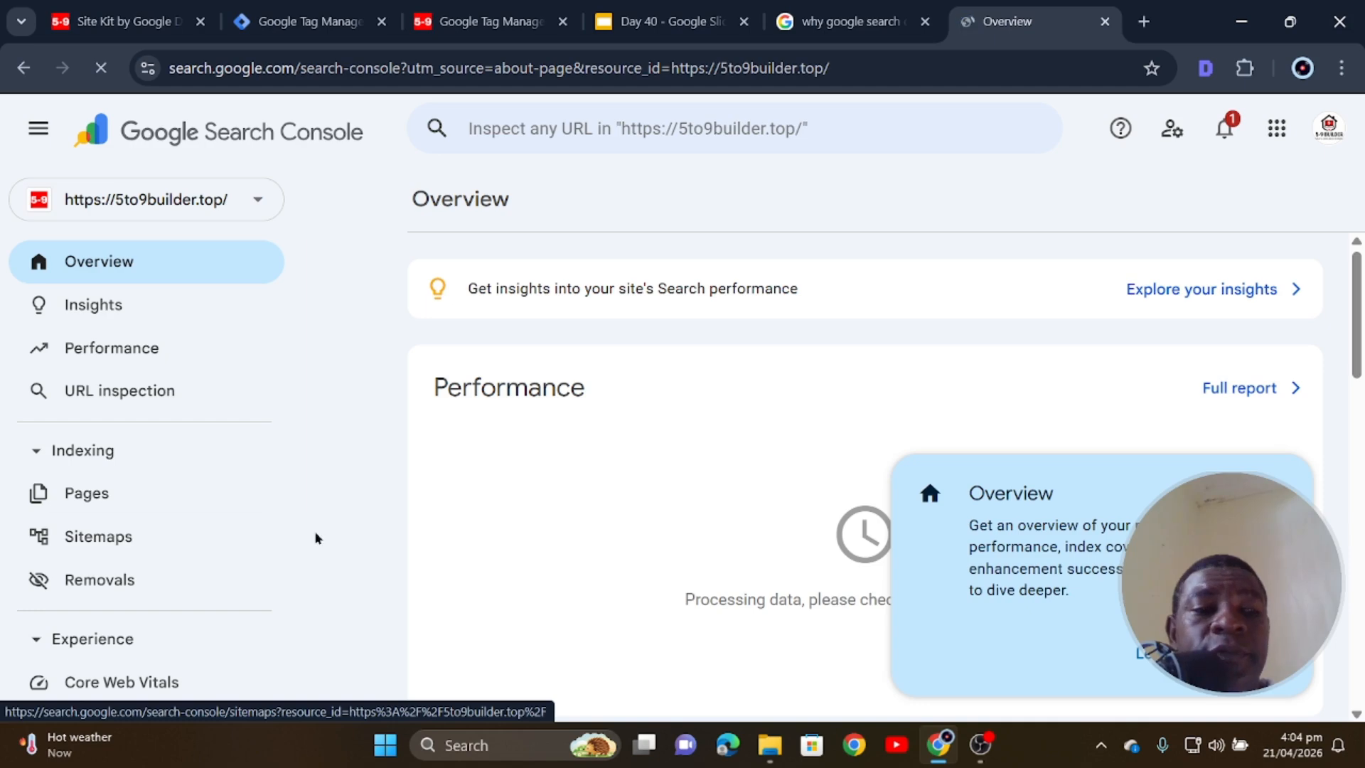
click(257, 200)
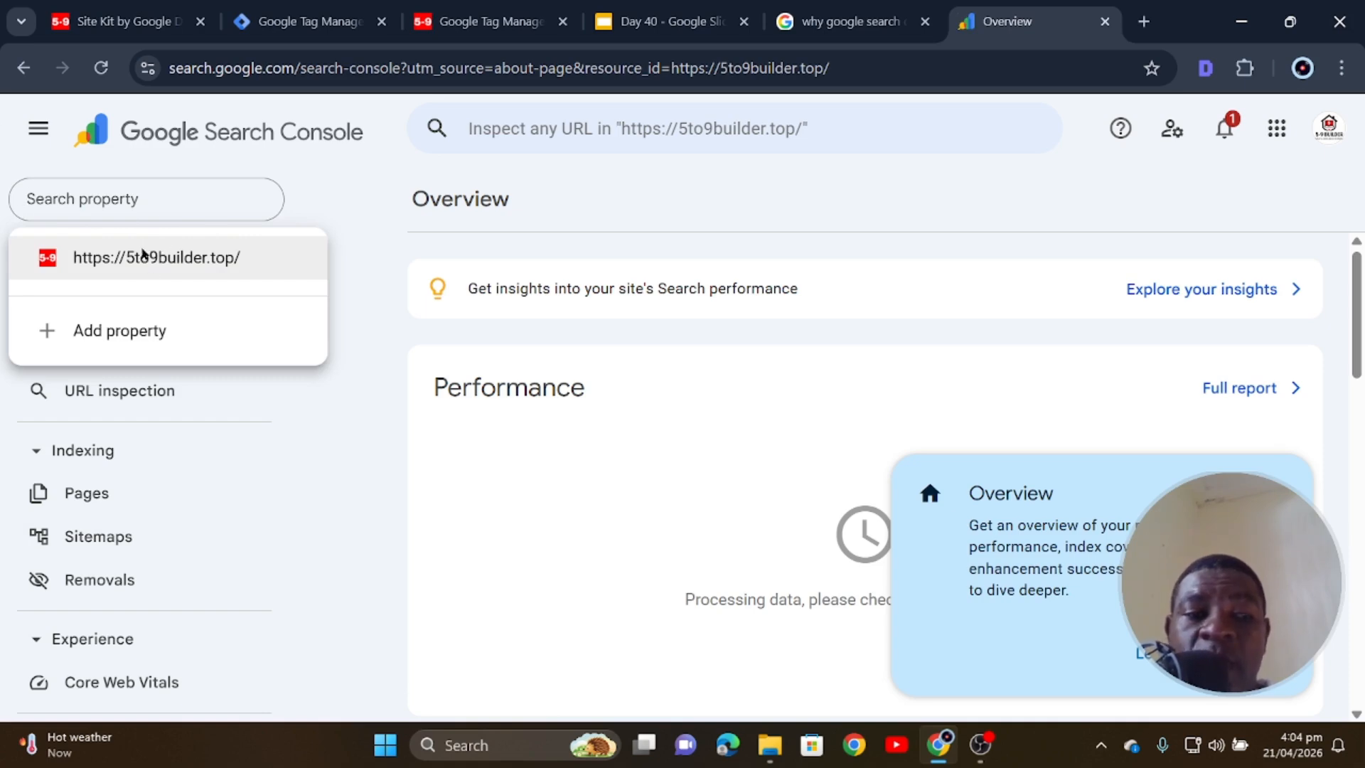
click(143, 256)
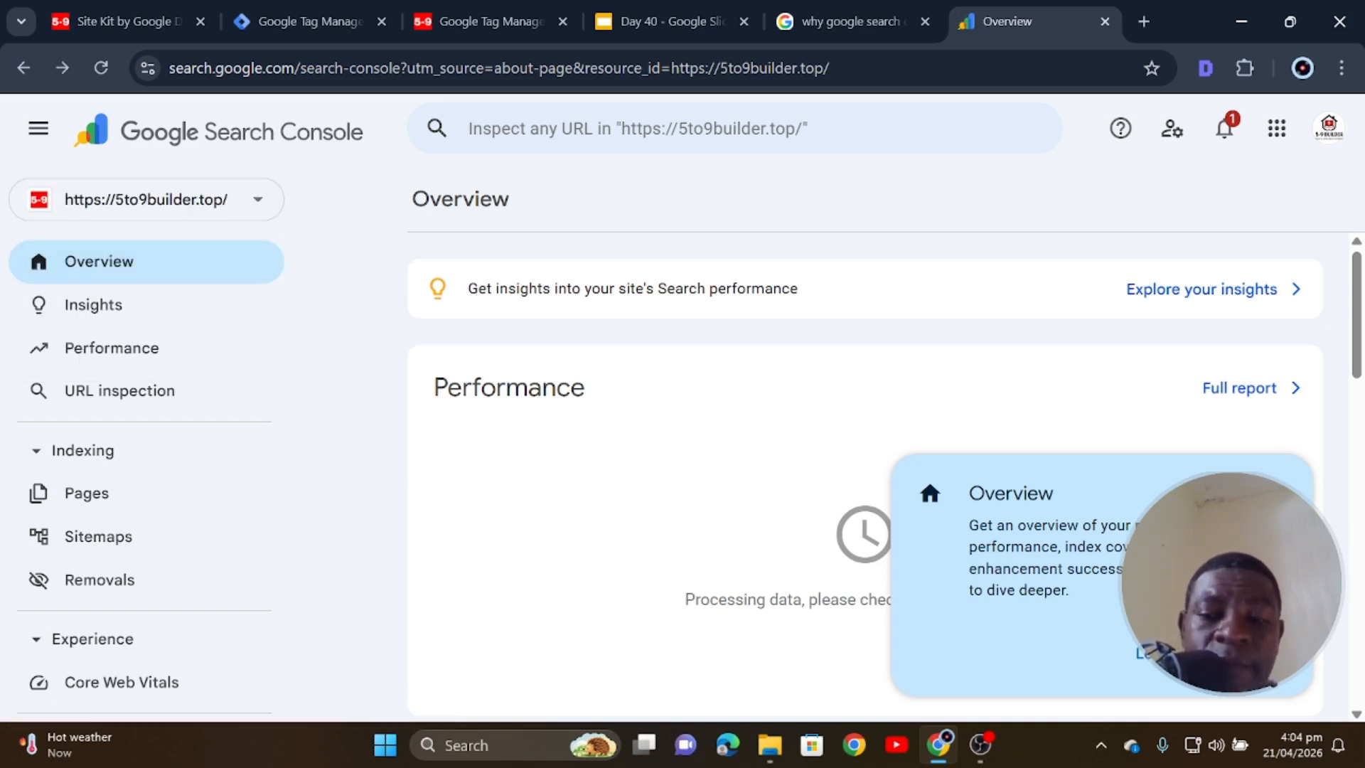
click(113, 299)
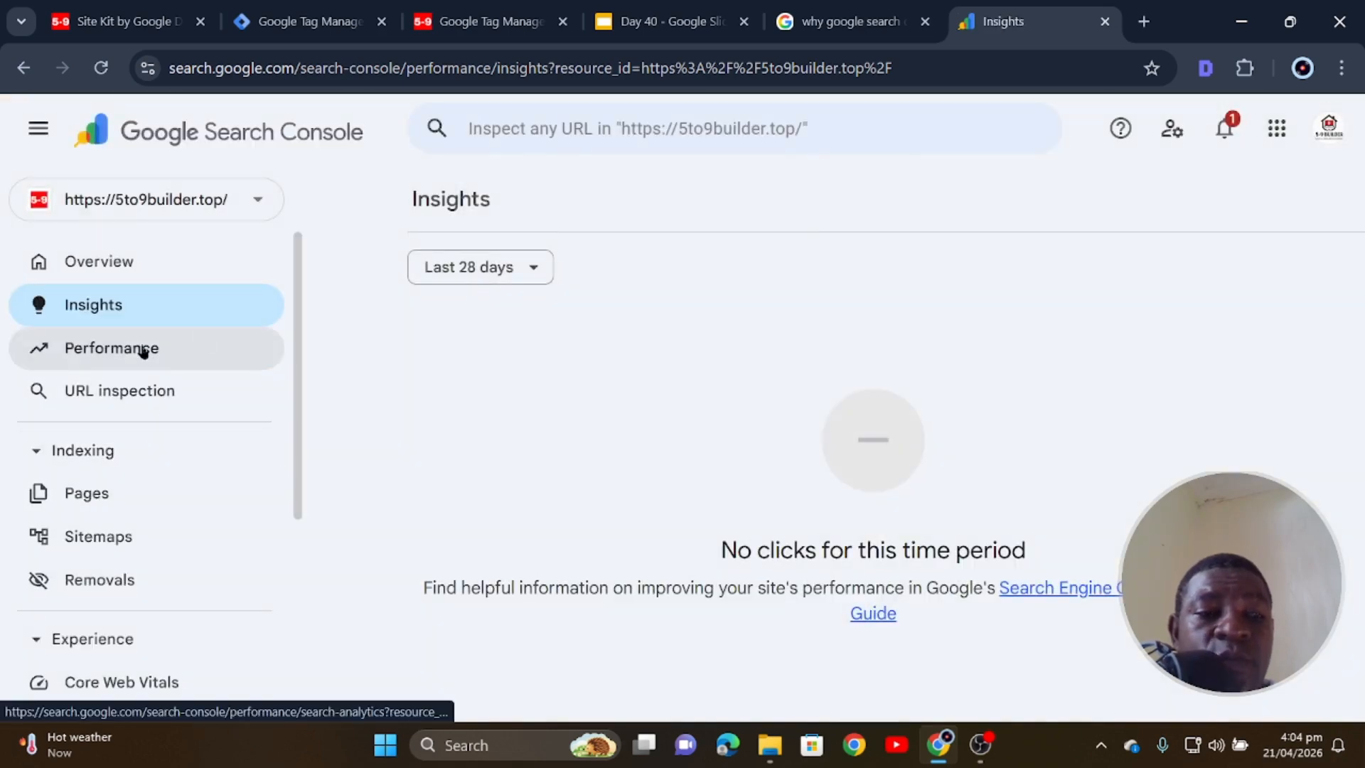
click(143, 351)
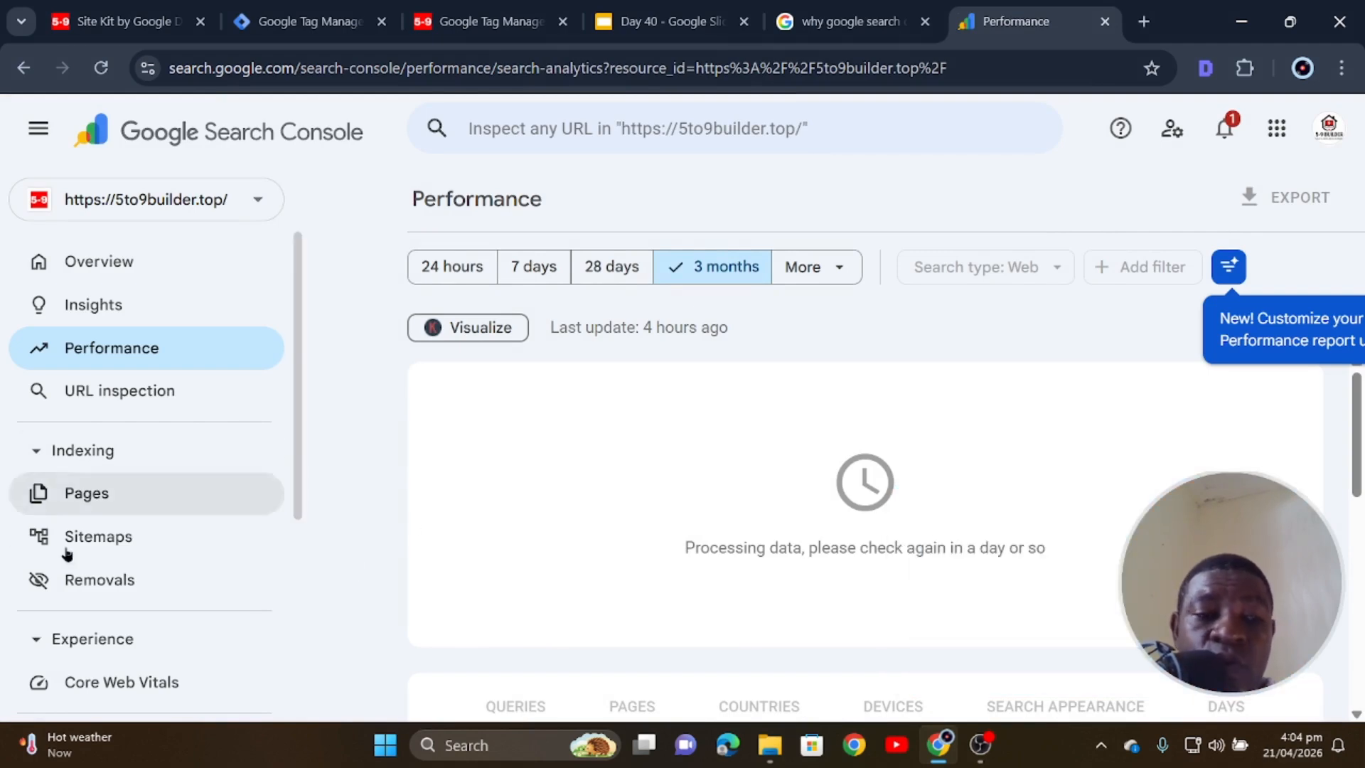
click(116, 489)
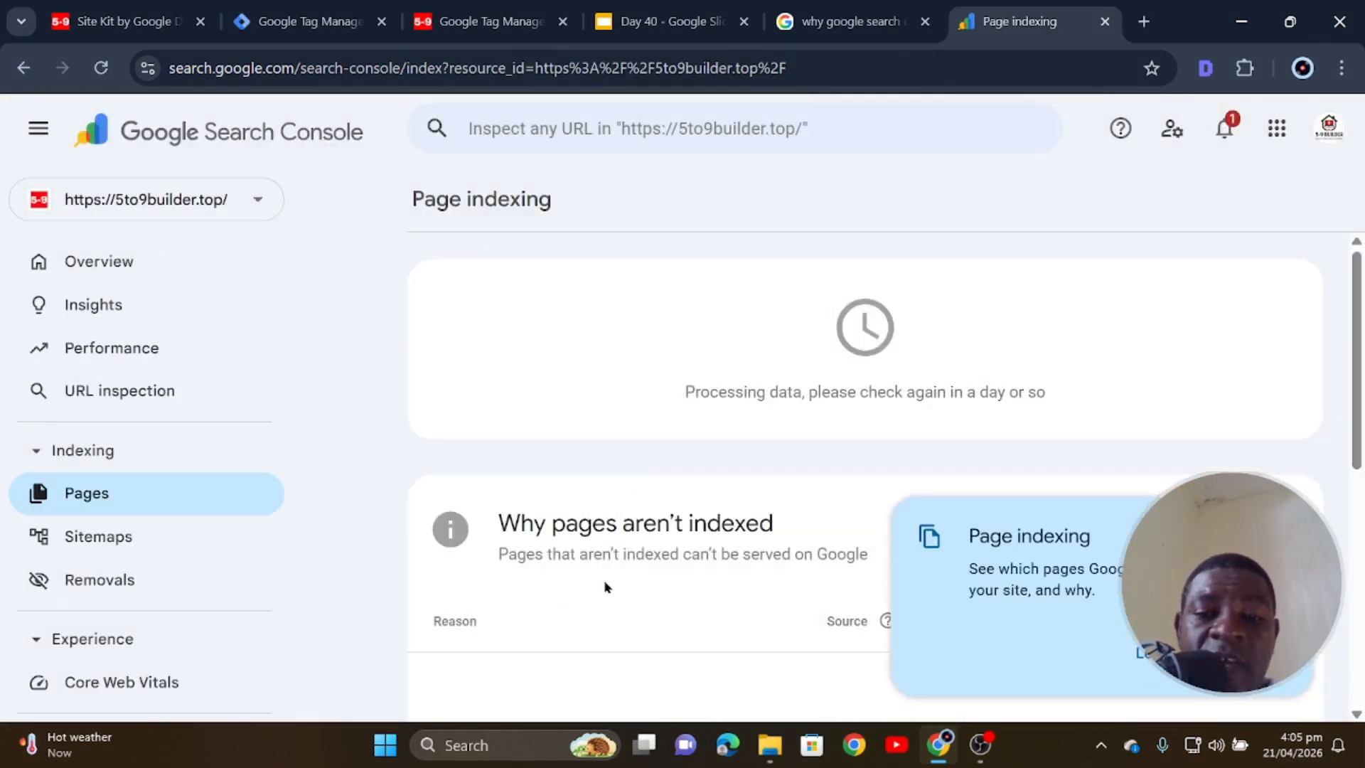
click(1264, 653)
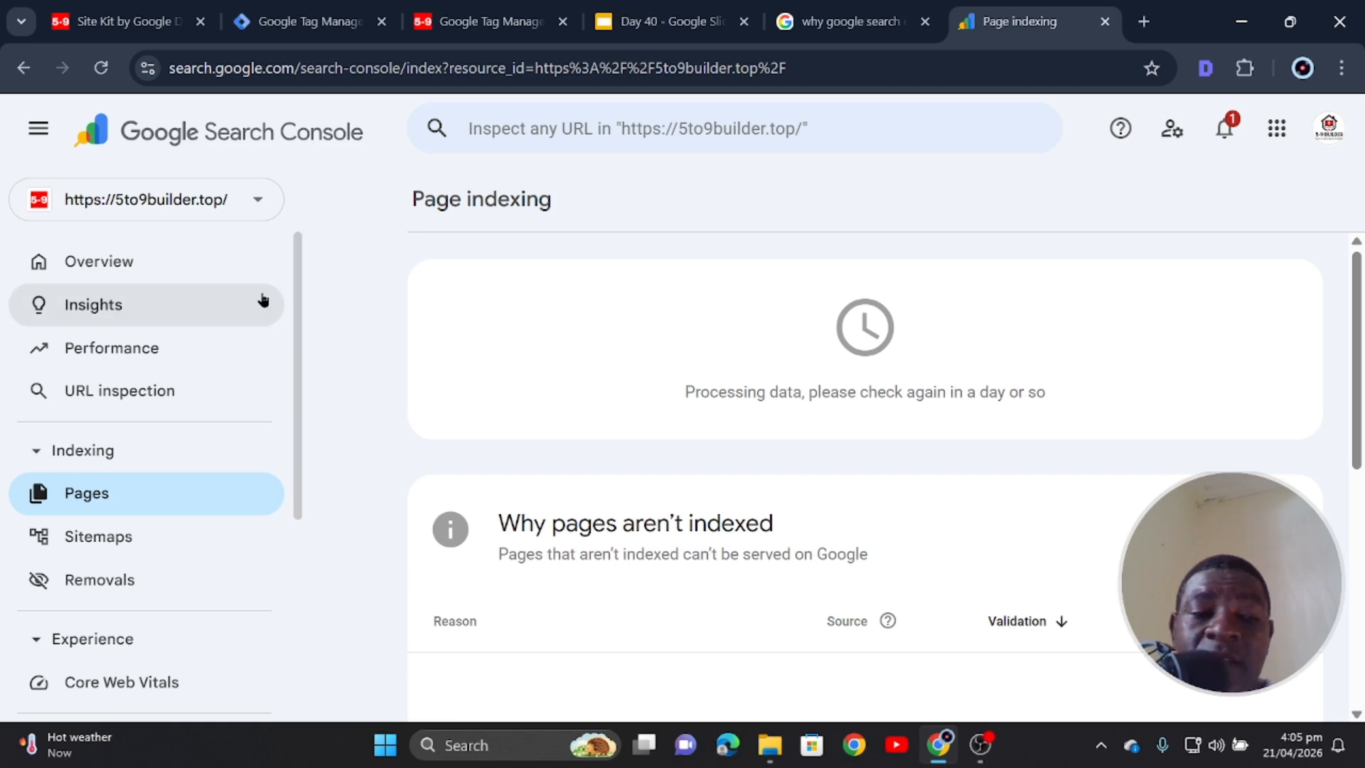
- Try URL inspection, check the empty Sitemaps page, then return to the Site Kit dashboard
click(97, 390)
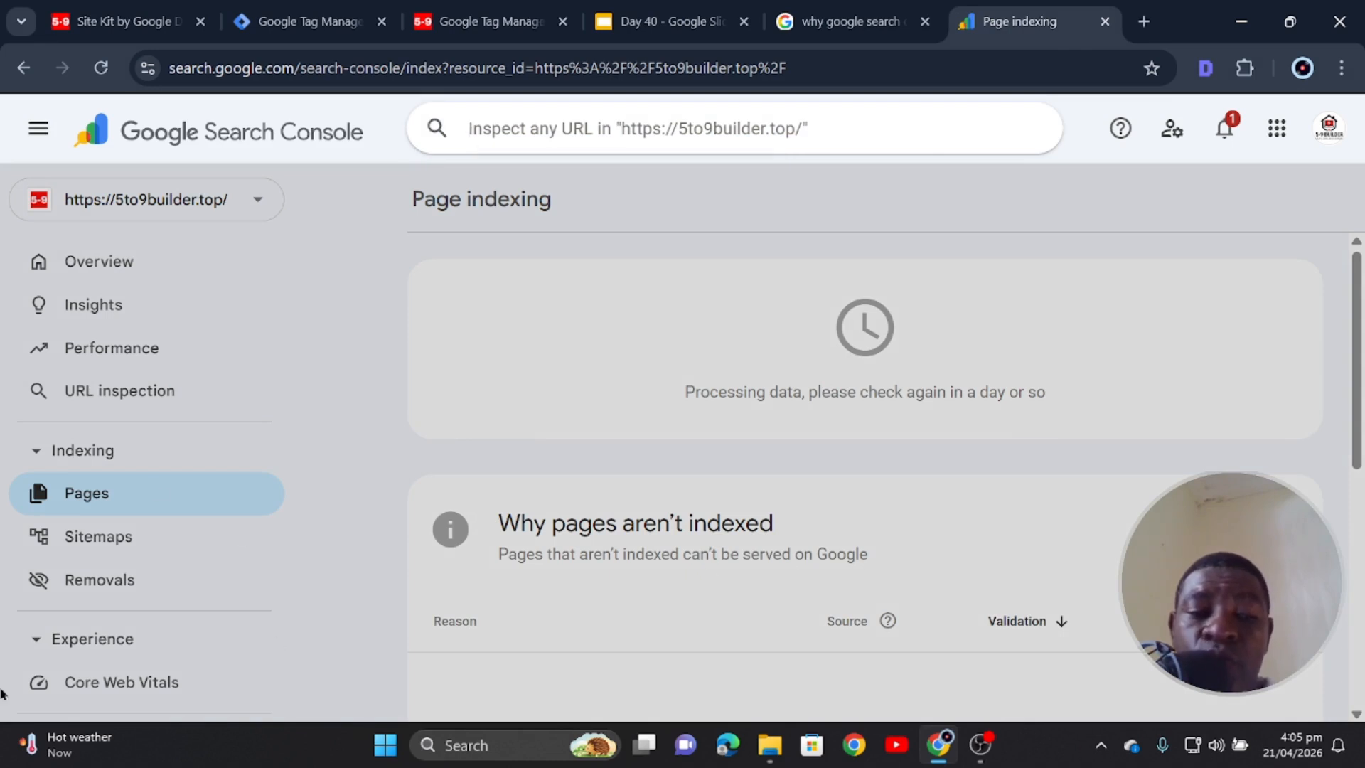
click(568, 364)
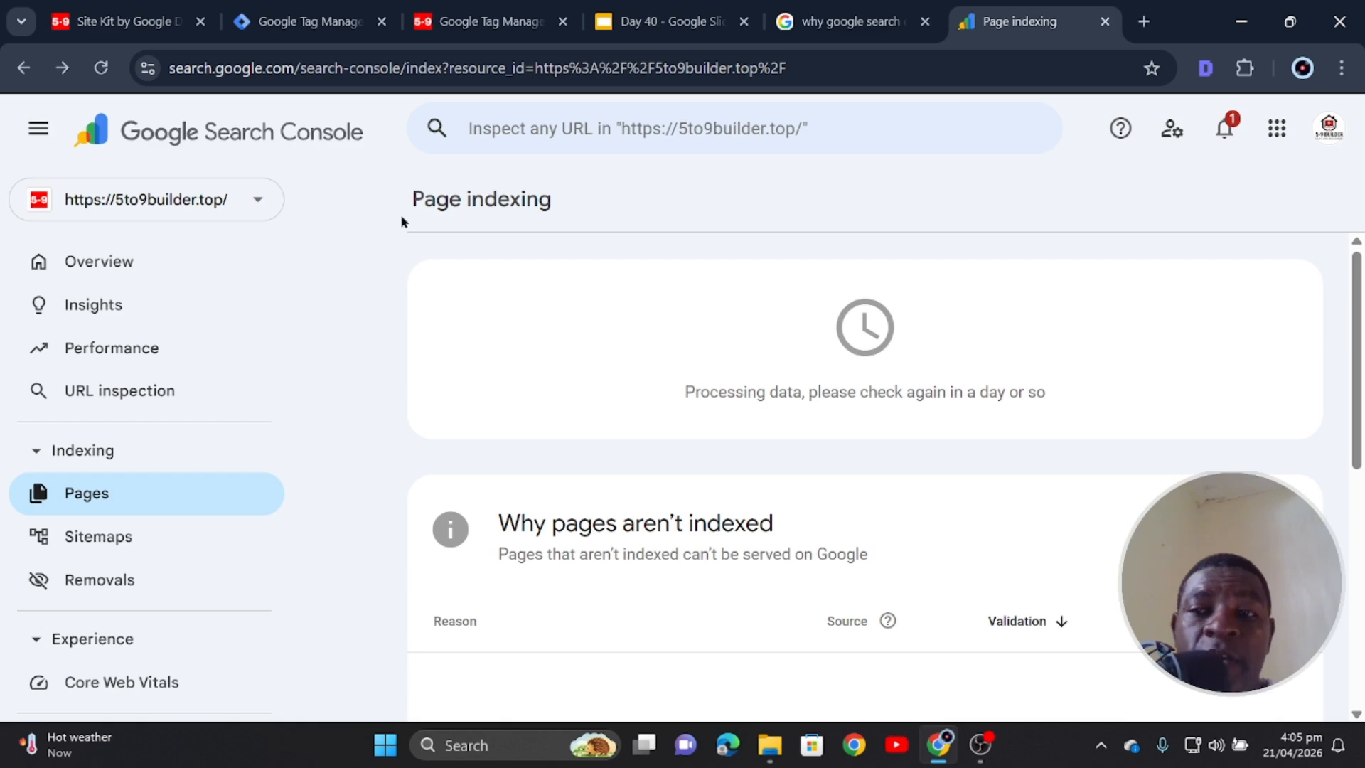
click(200, 117)
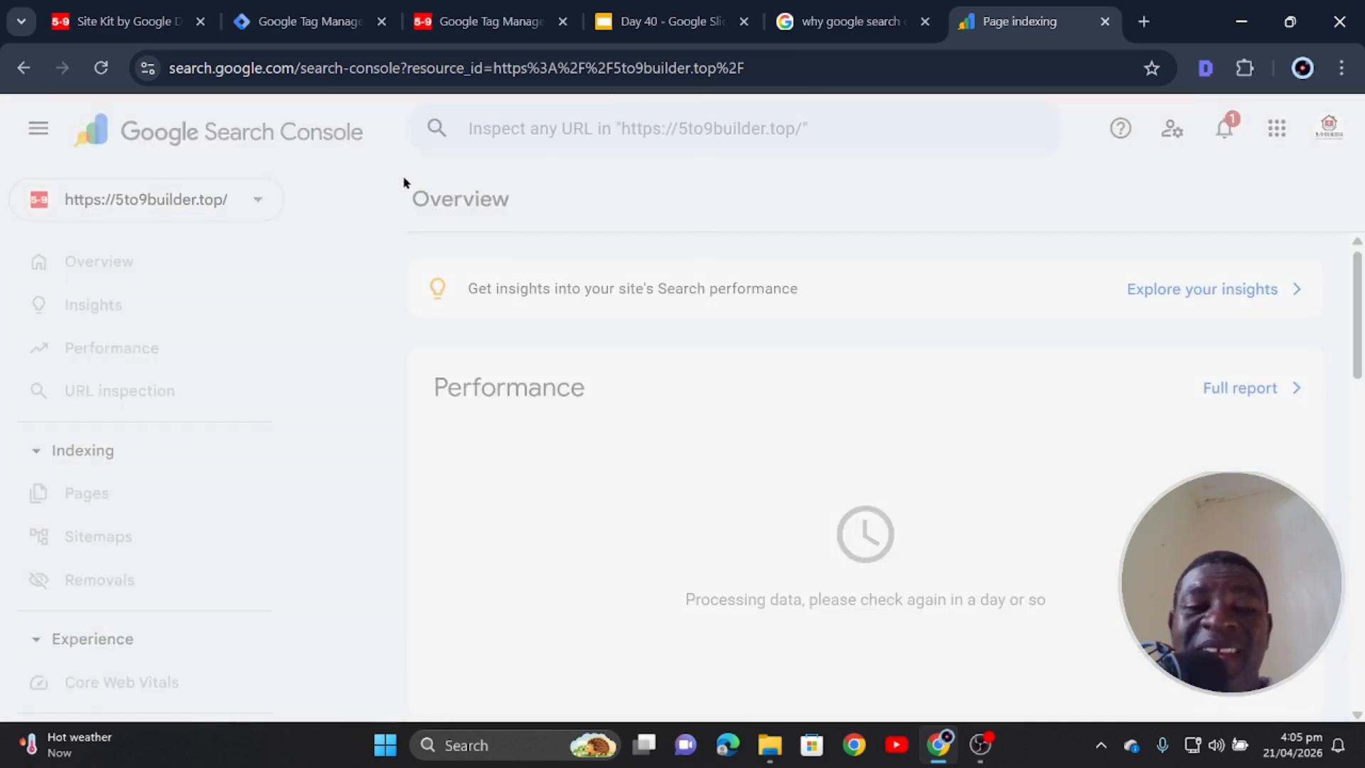
scroll(430, 350, down, 4)
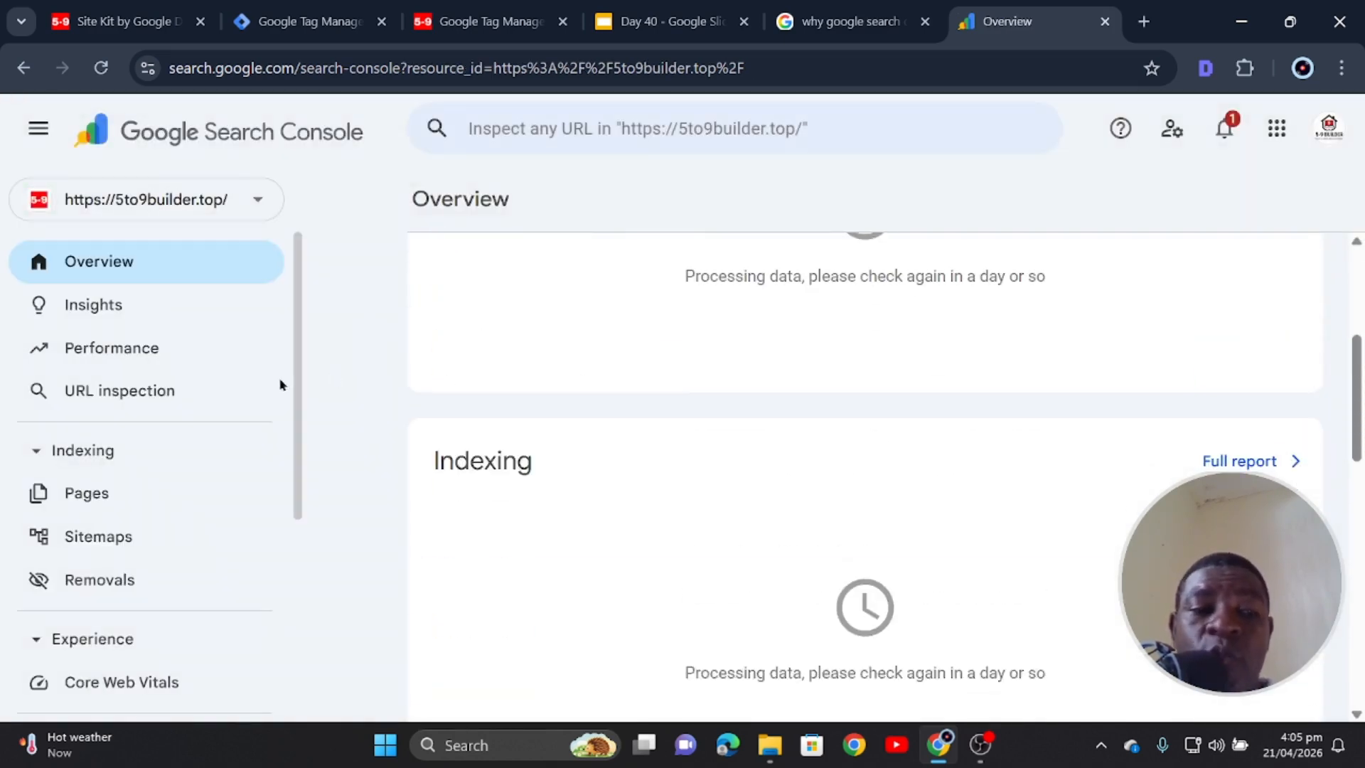
click(98, 535)
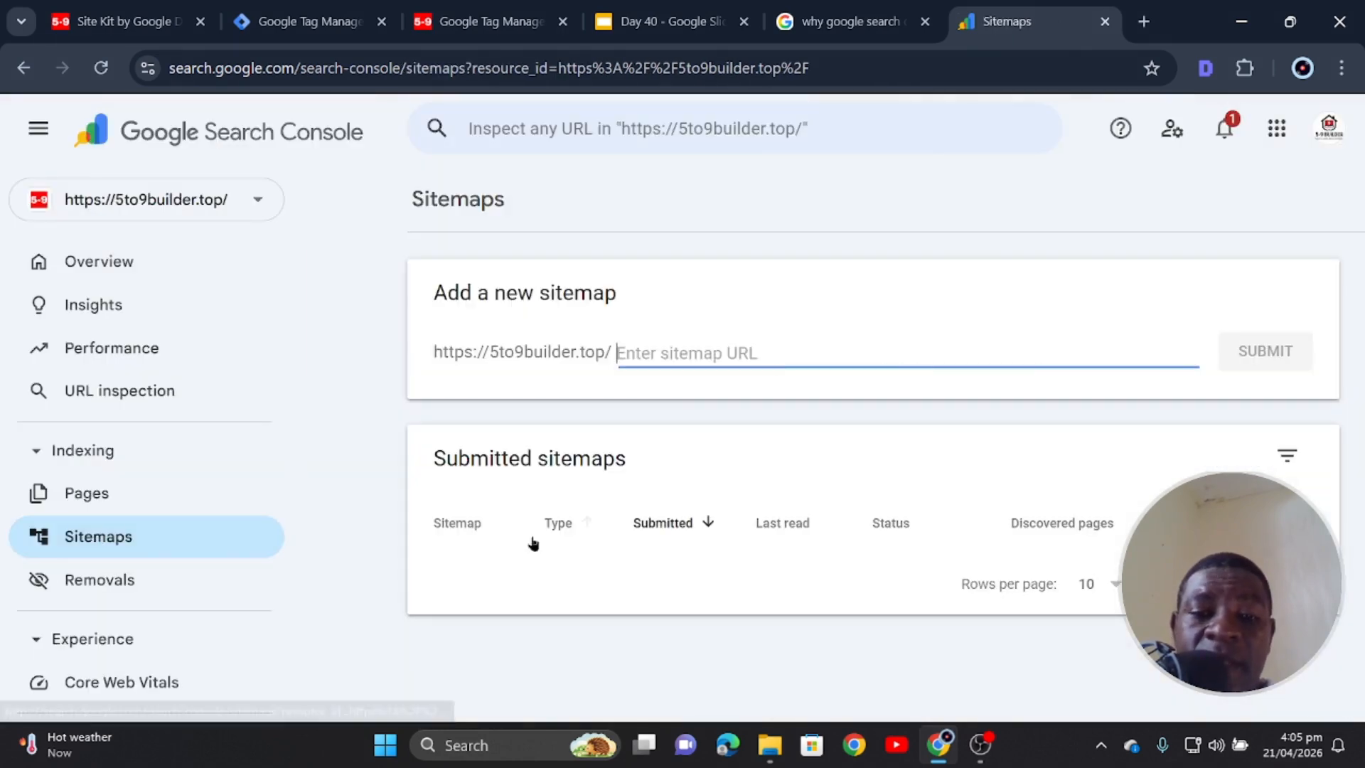
click(1310, 673)
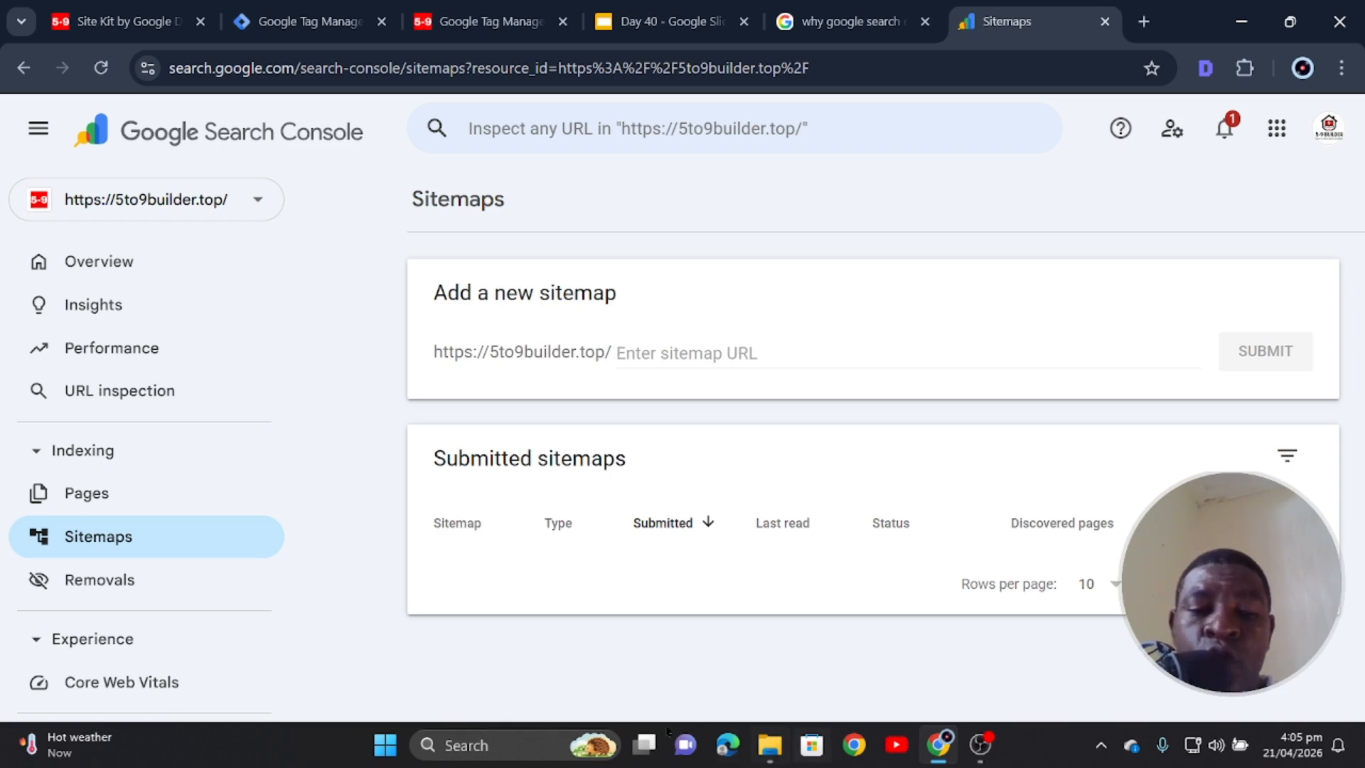
click(117, 21)
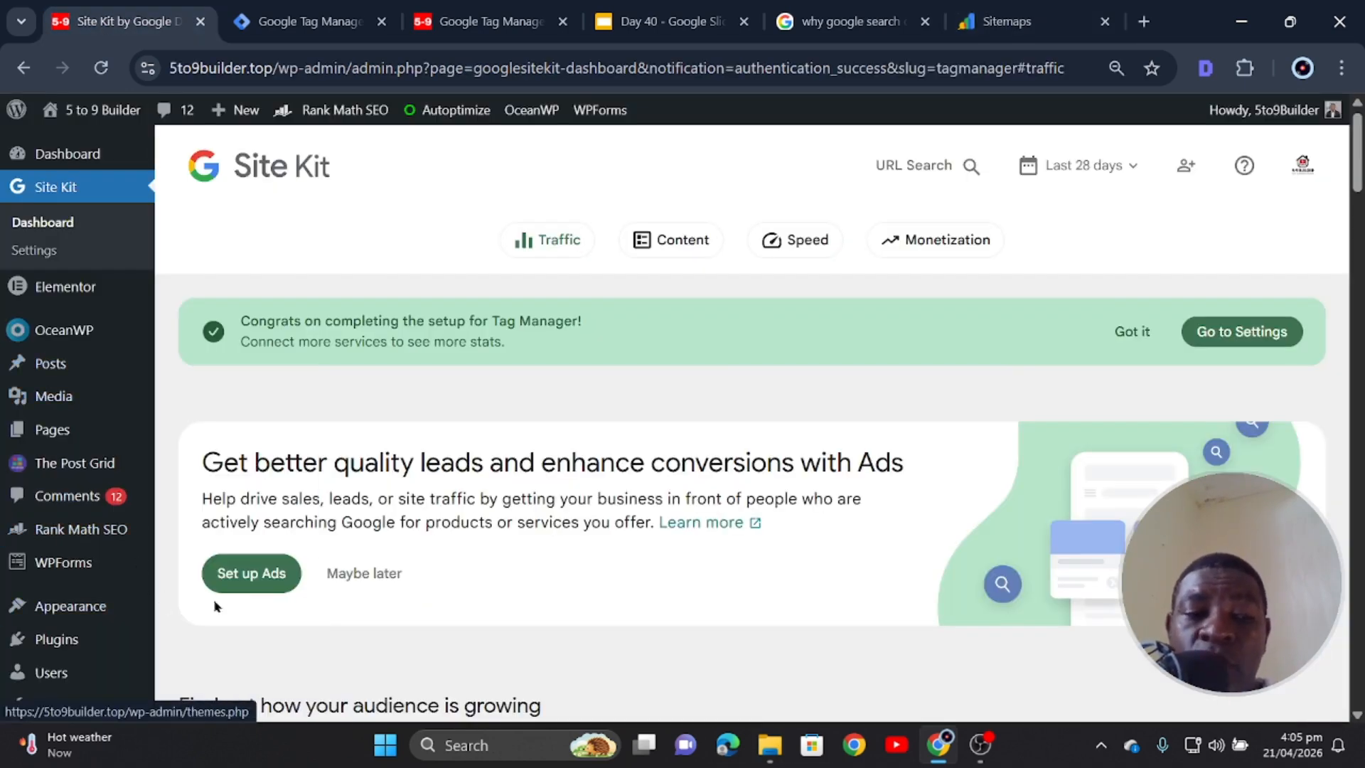
- Launch the Rank Math setup wizard from Rank Math SEO in Advanced mode, continuing to the Analytics step
scroll(113, 604, down, 3)
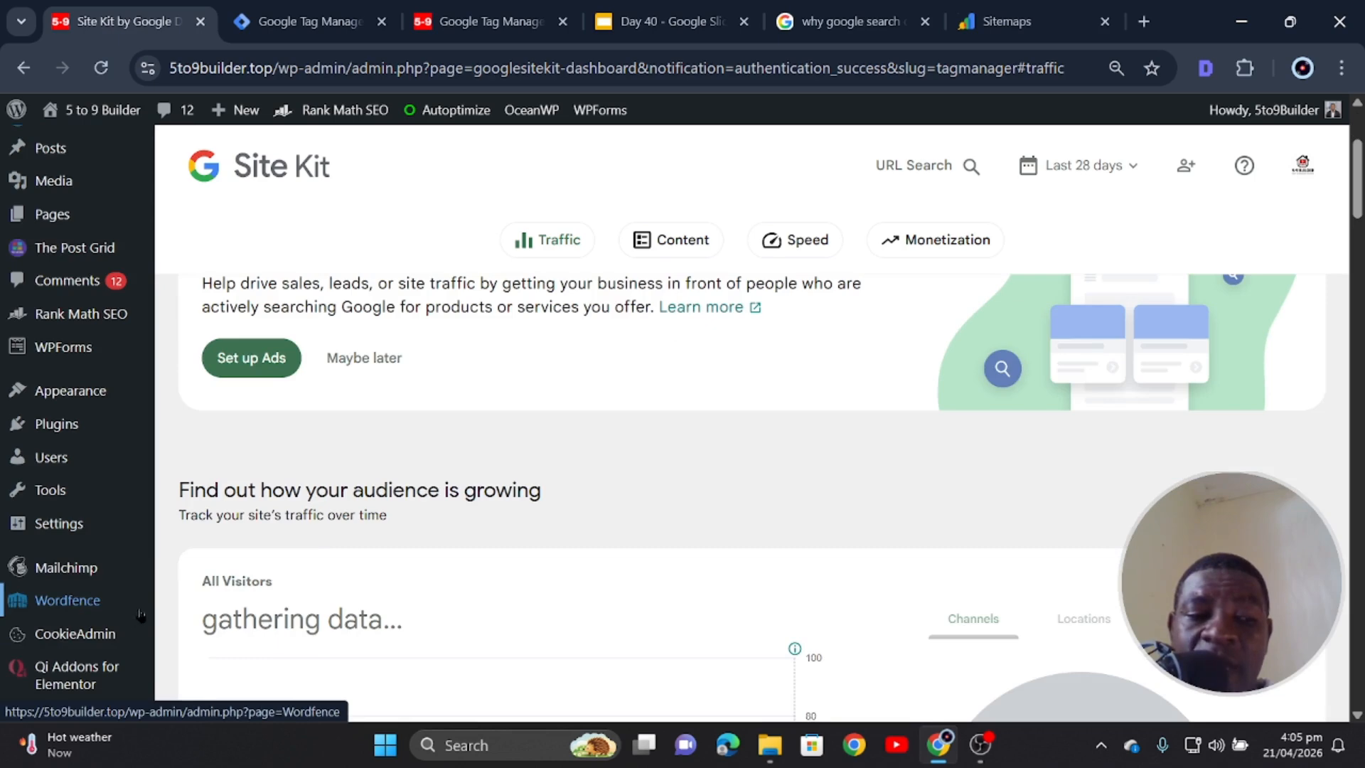
click(64, 316)
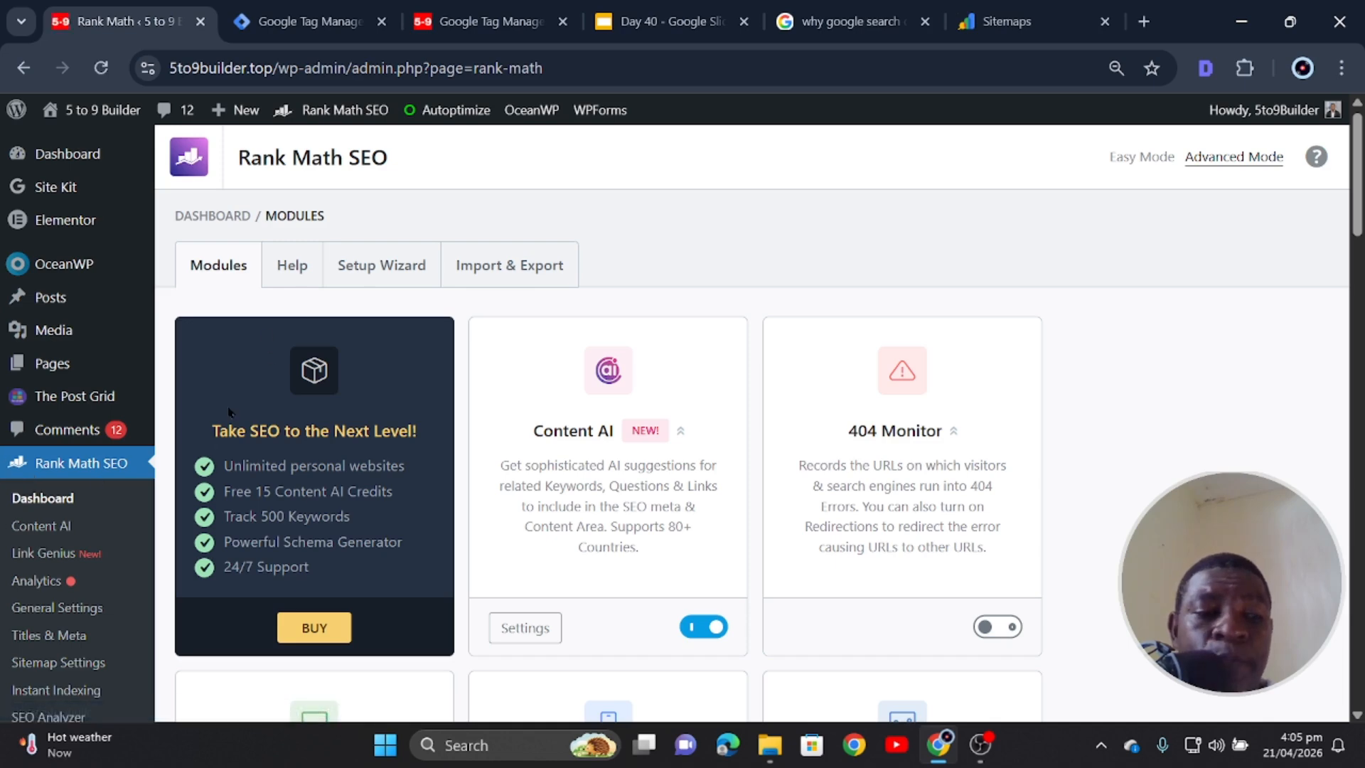
click(378, 271)
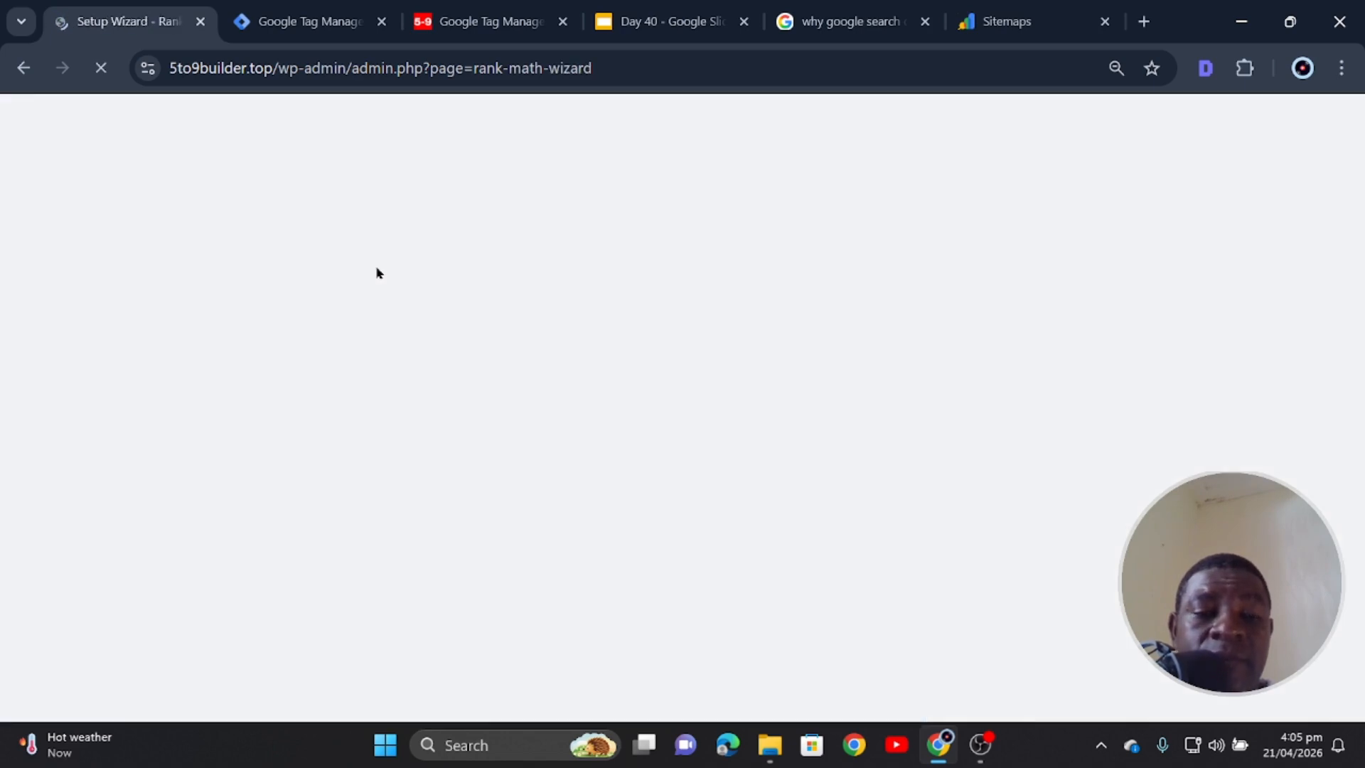
scroll(321, 400, down, 4)
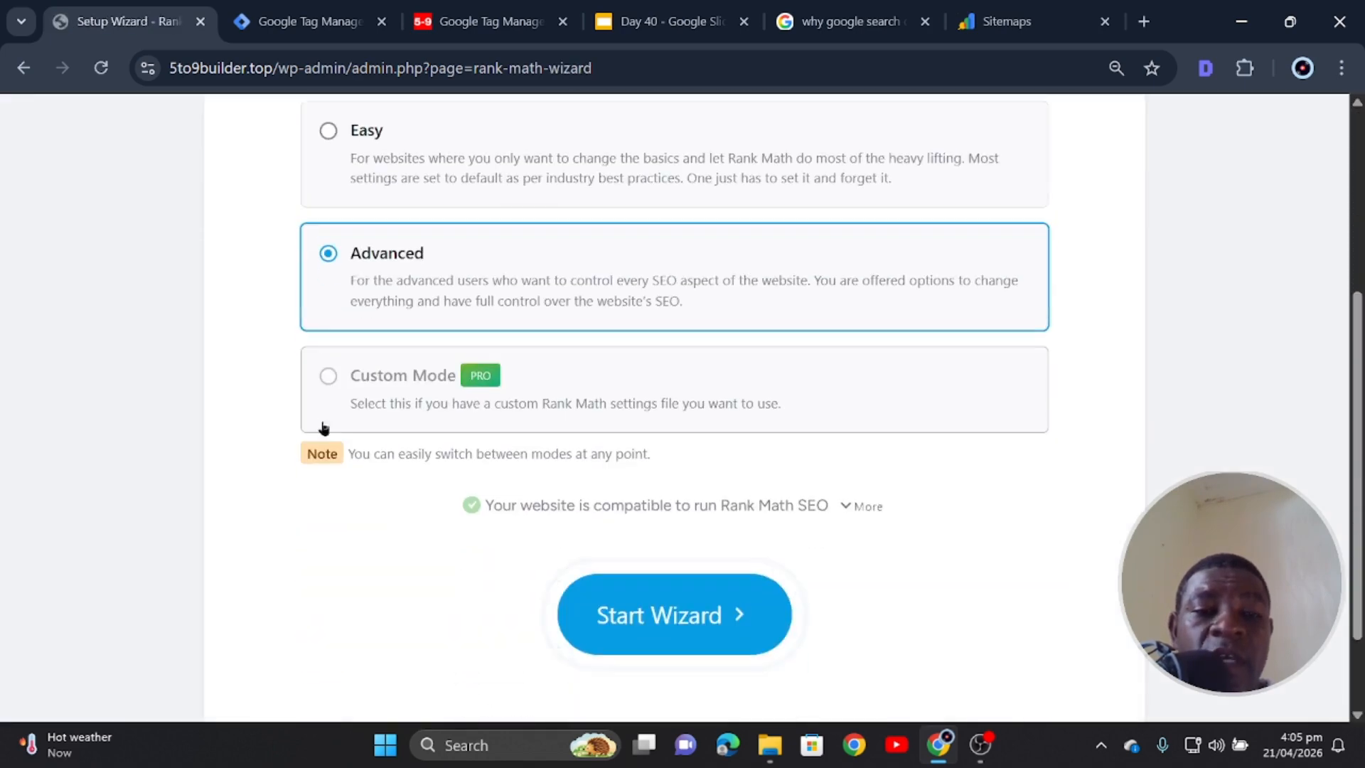
click(685, 616)
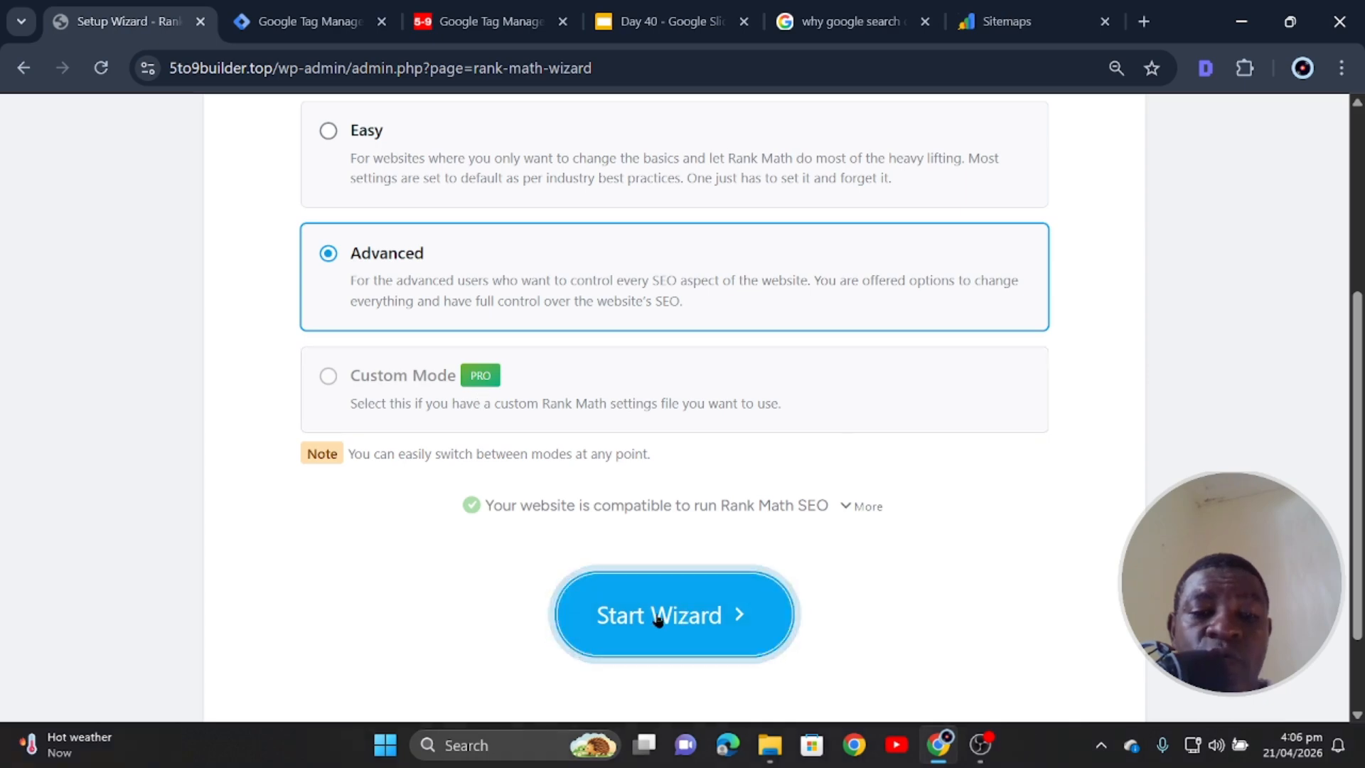
scroll(635, 549, down, 11)
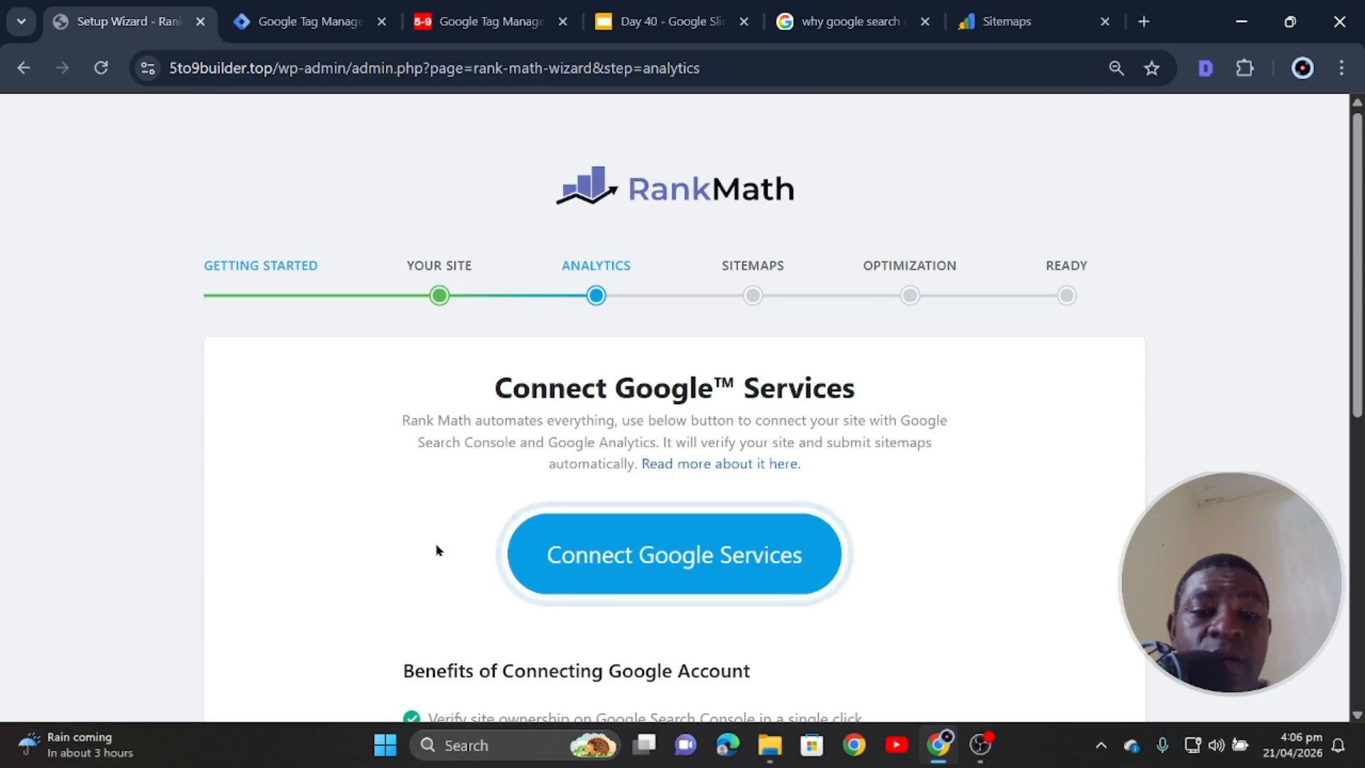
- Connect Google Services with the site's Google account, granting Rank Math all requested permissions
click(653, 566)
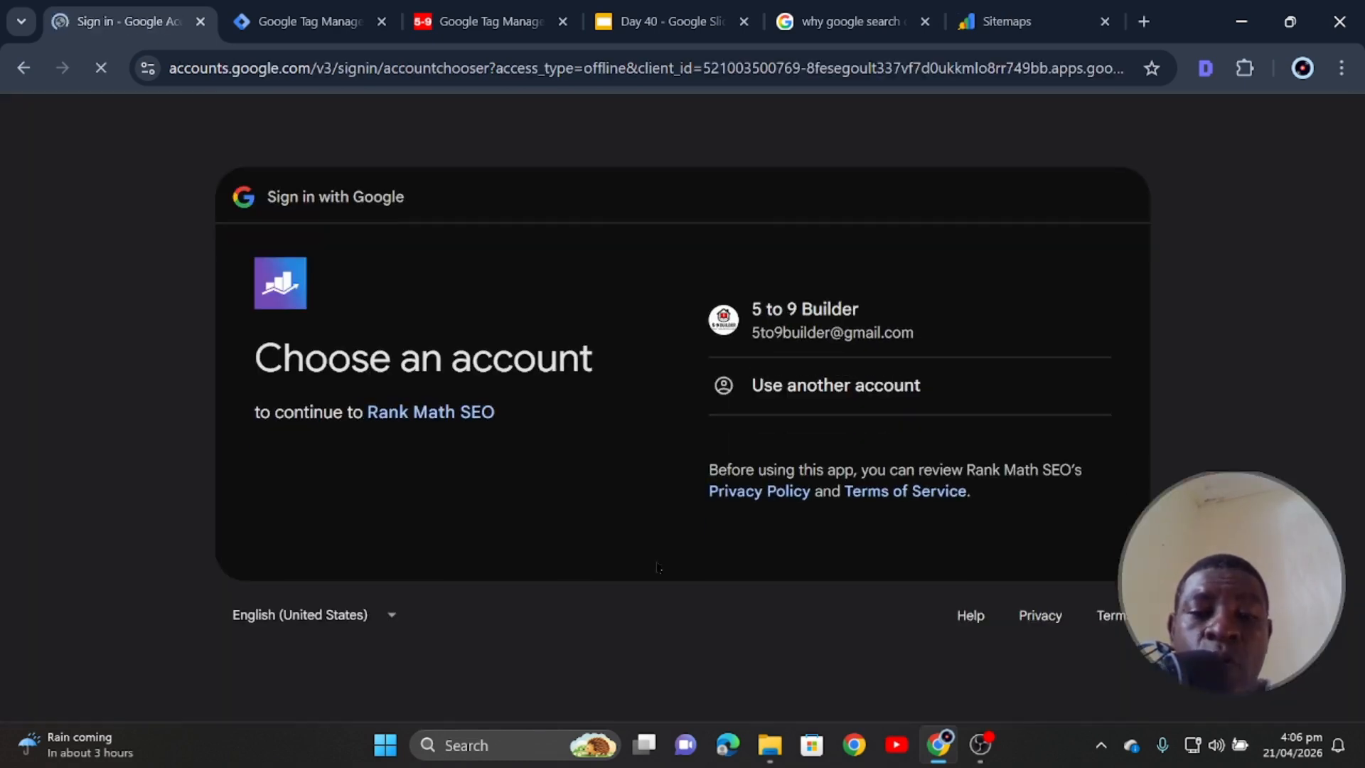
click(810, 326)
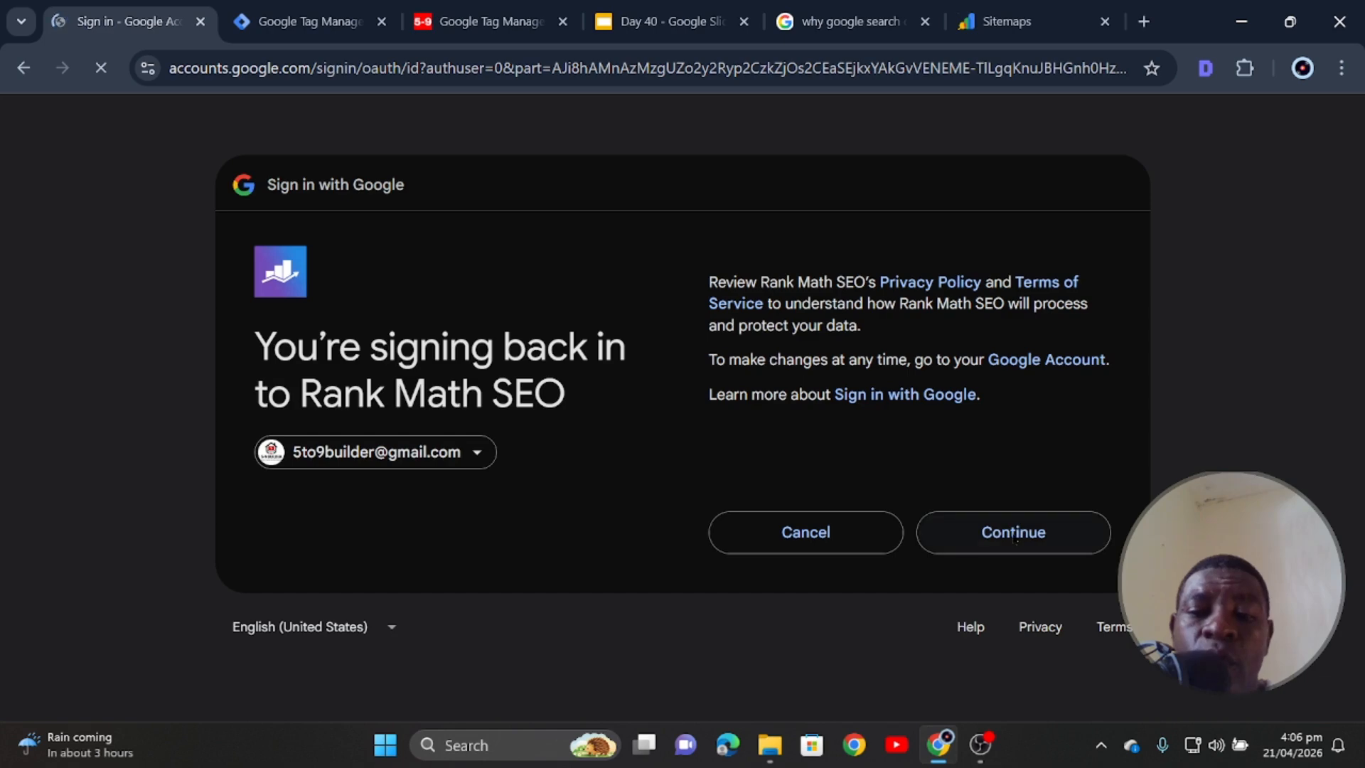
click(1014, 532)
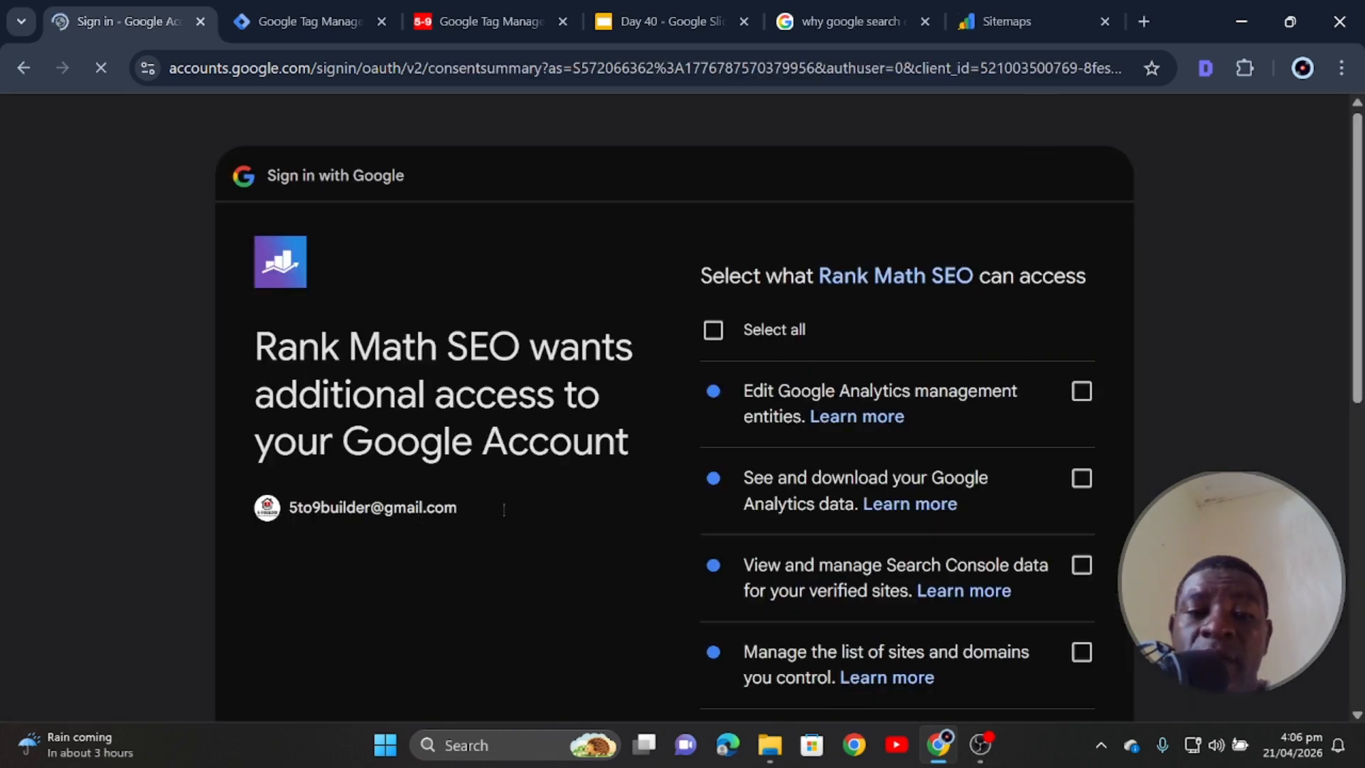
scroll(722, 238, down, 1)
click(714, 224)
scroll(899, 436, down, 7)
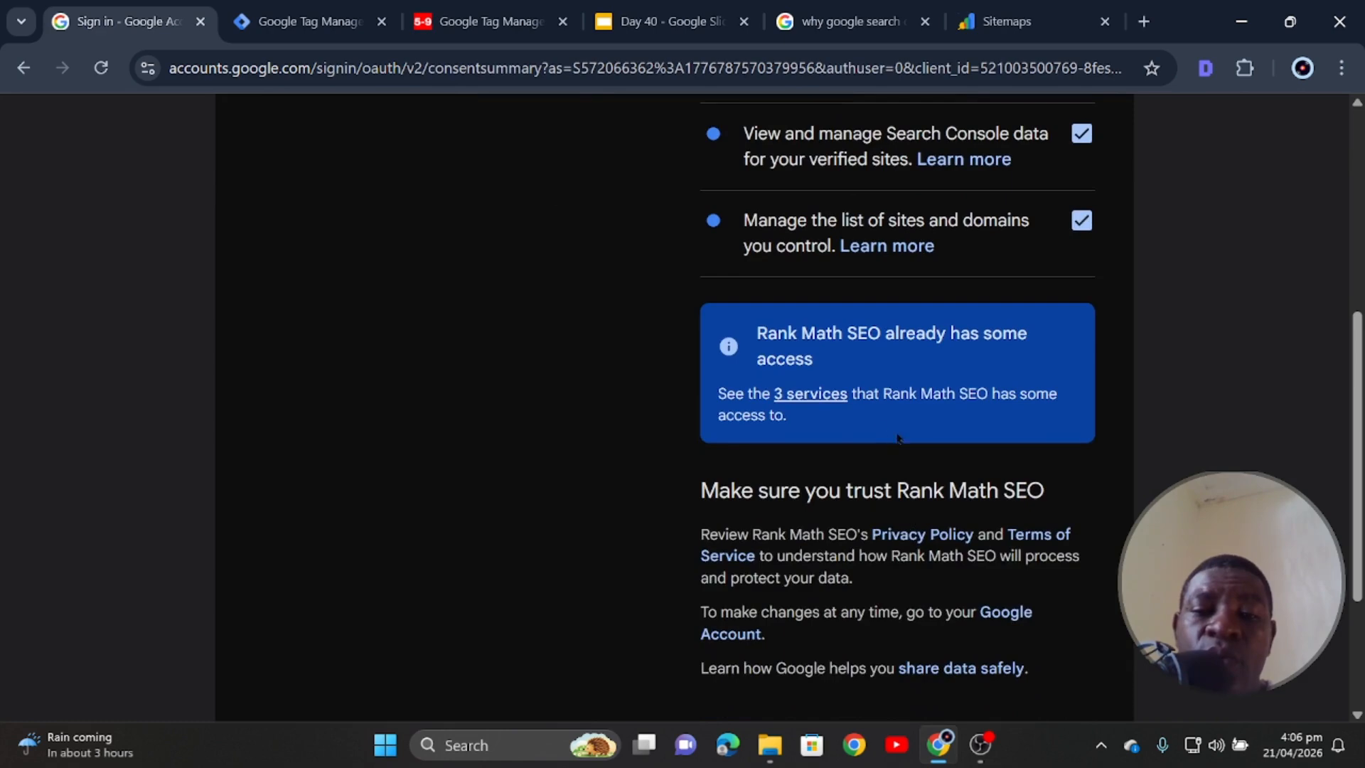
click(993, 549)
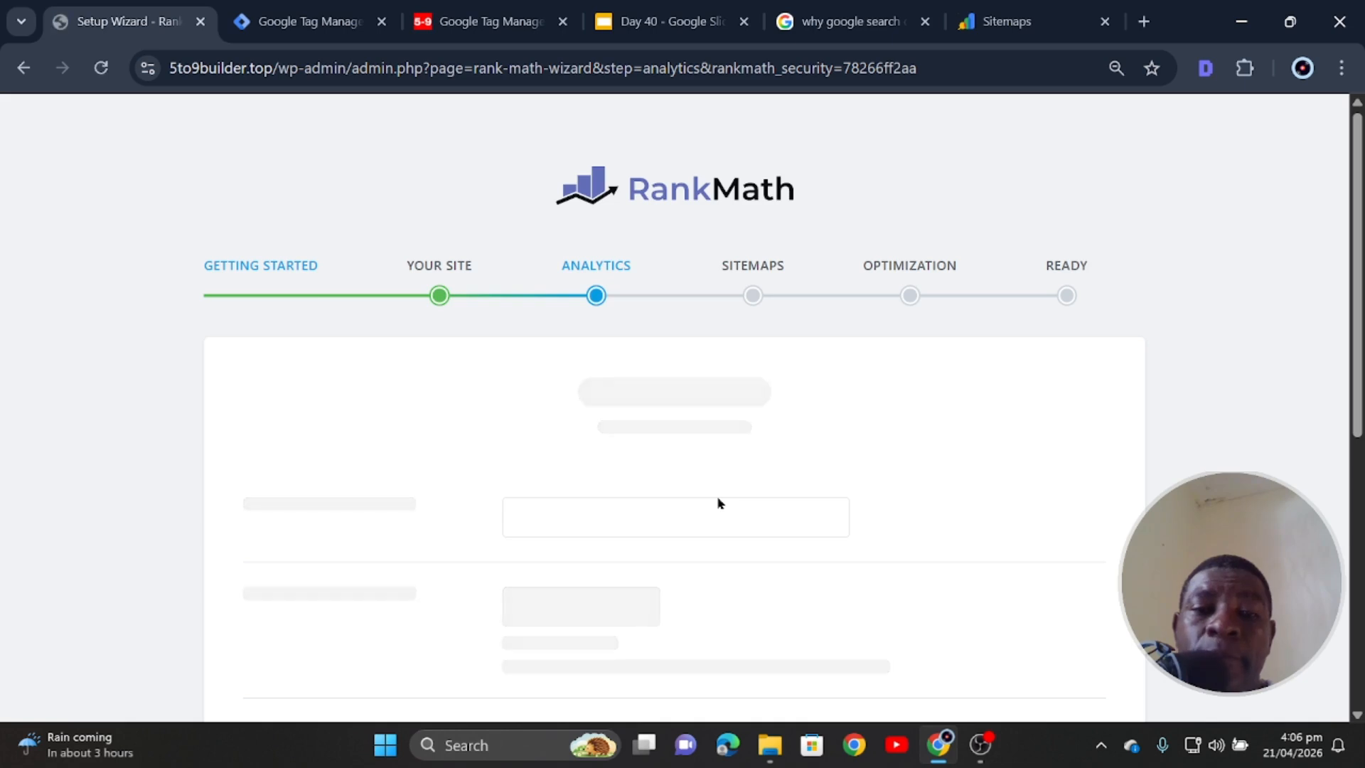
scroll(719, 503, down, 3)
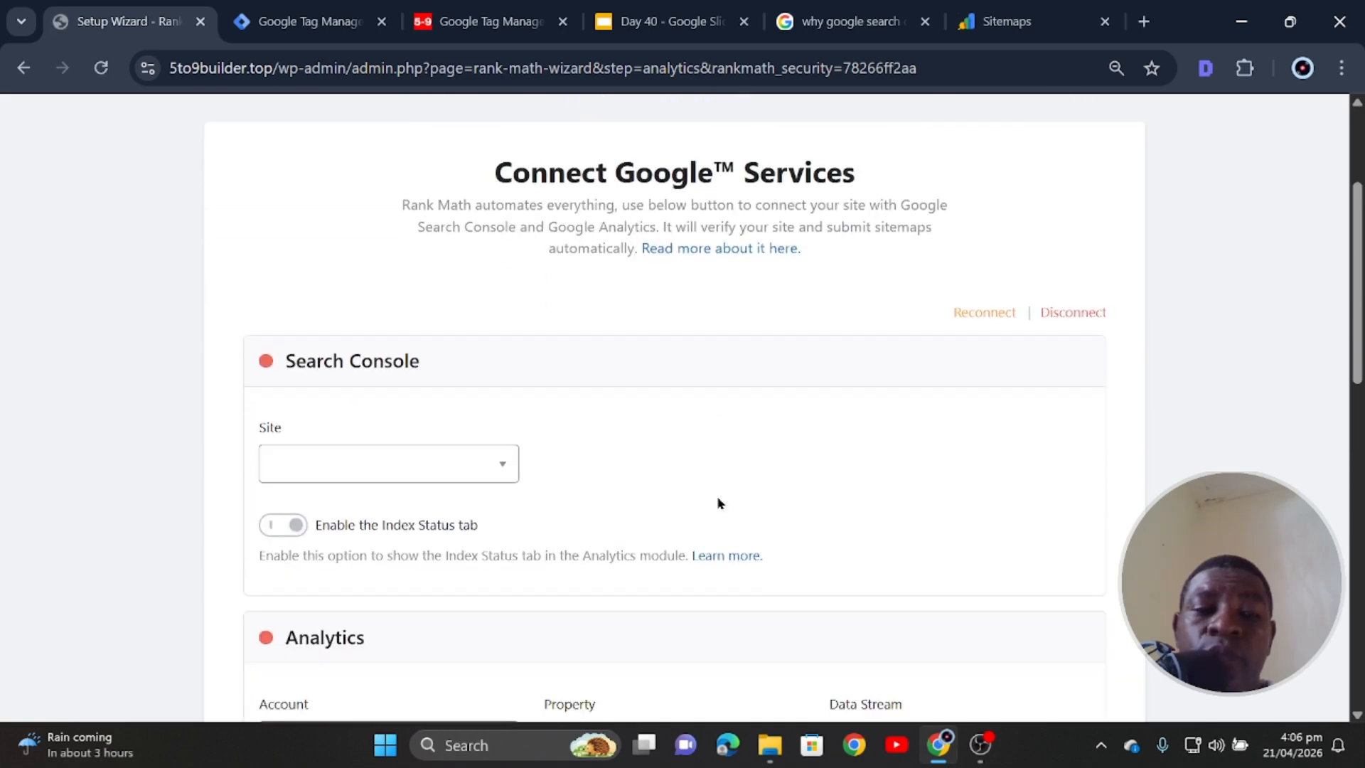
click(492, 468)
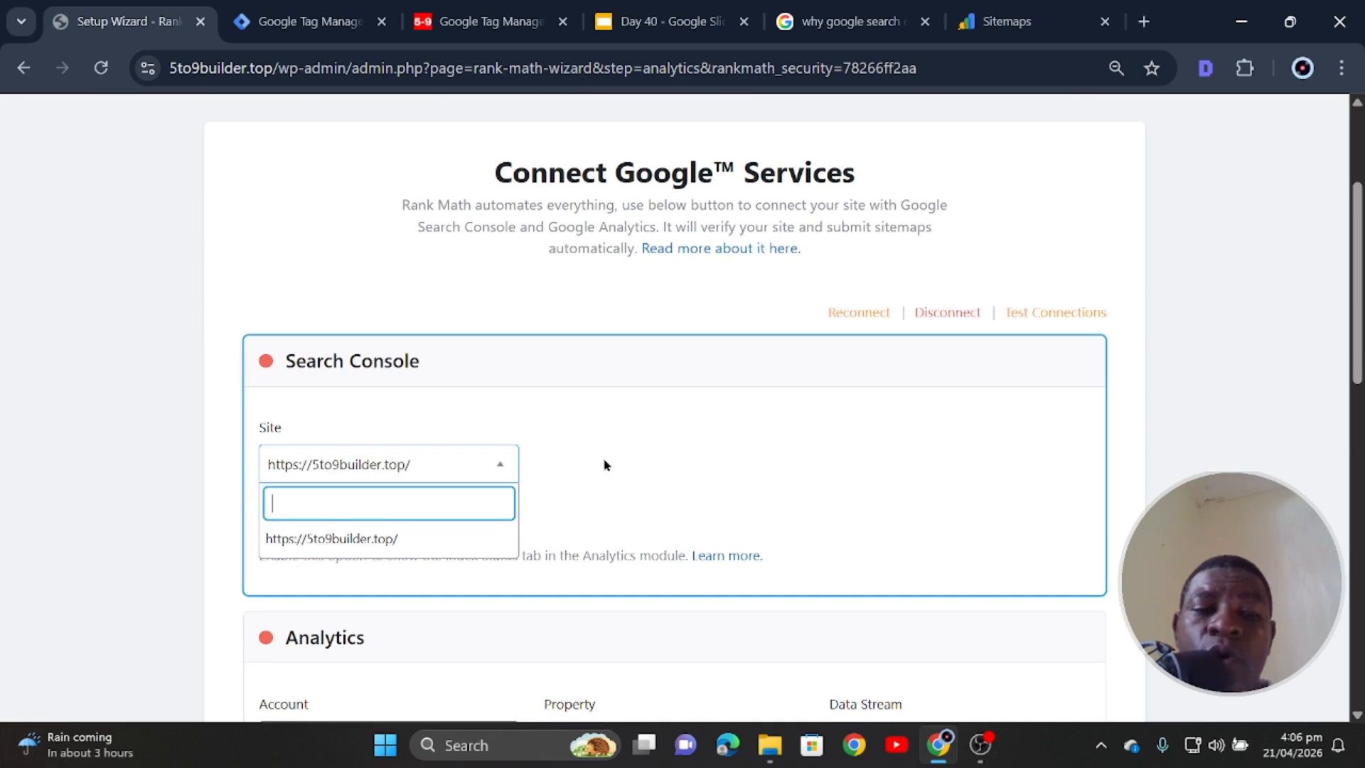
click(679, 449)
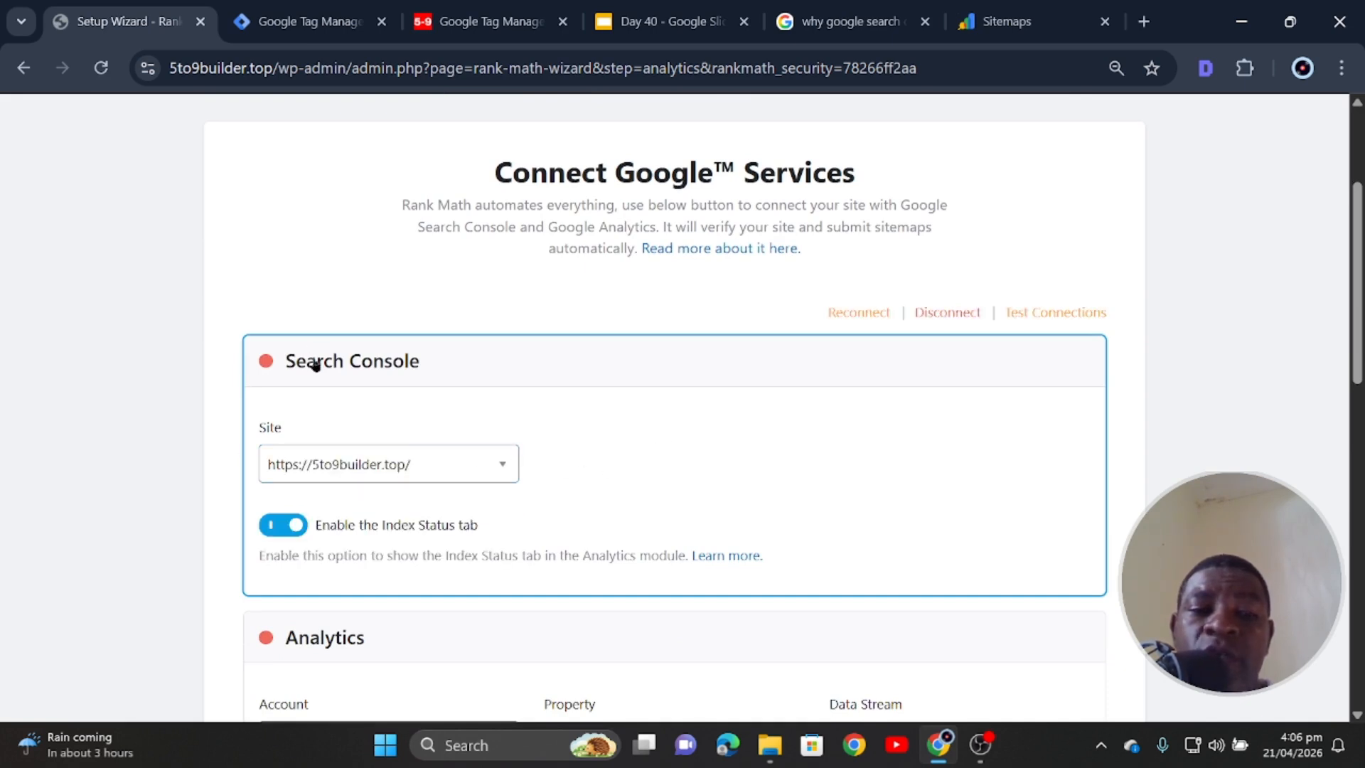
scroll(426, 548, down, 2)
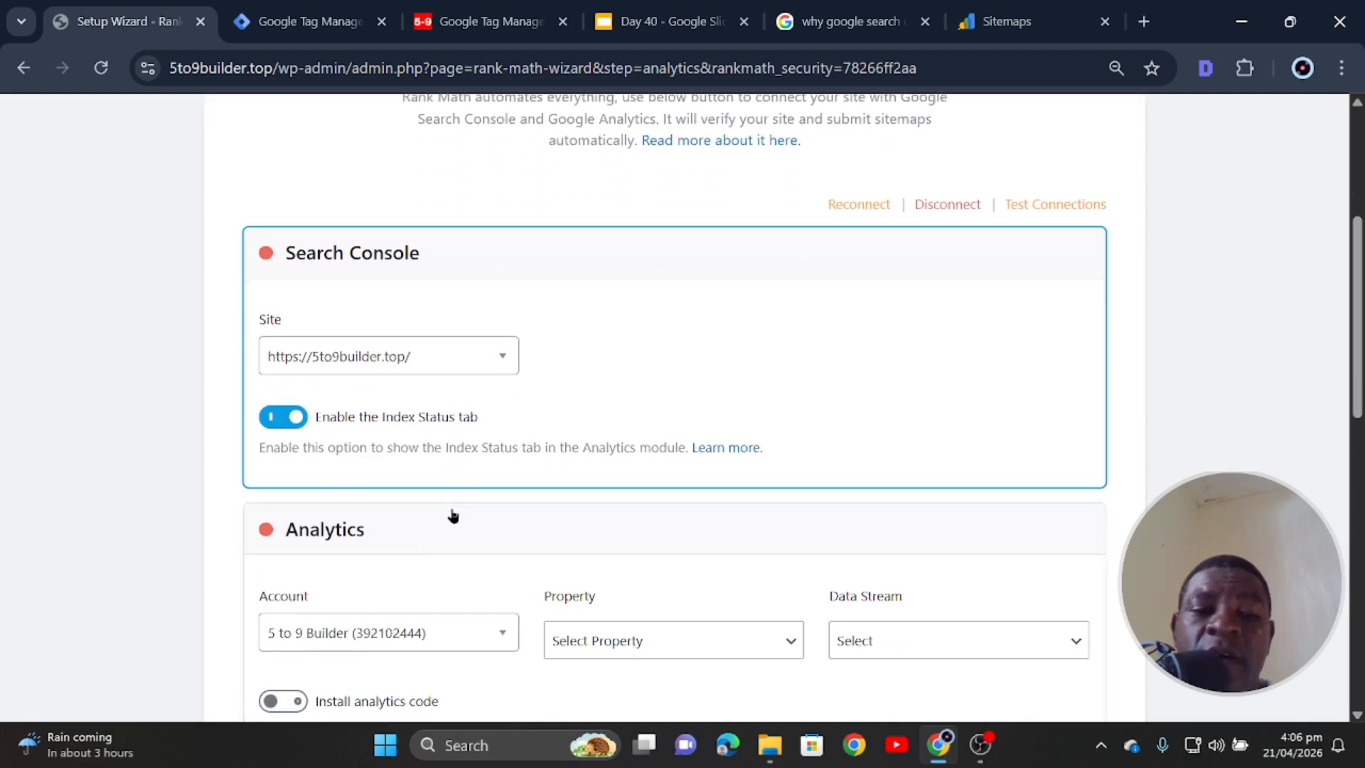
scroll(451, 516, down, 5)
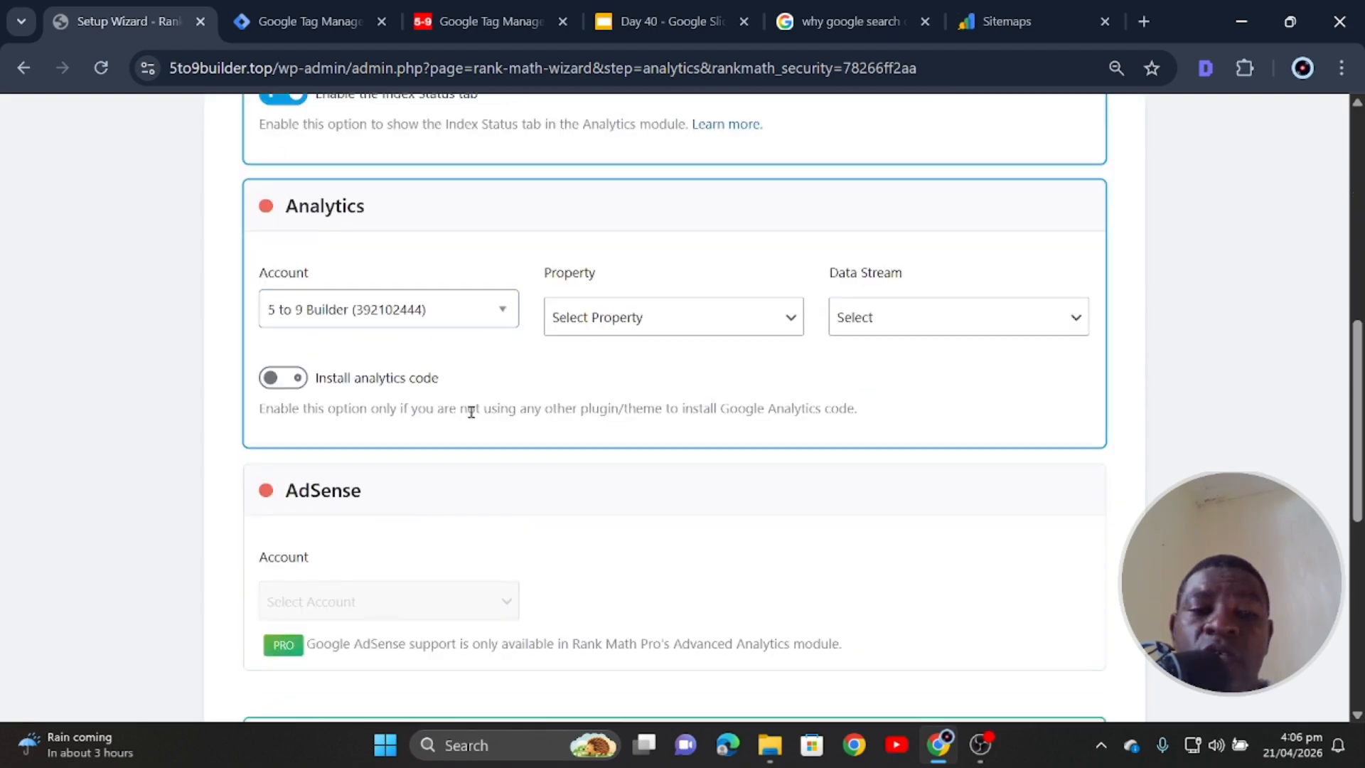
click(297, 384)
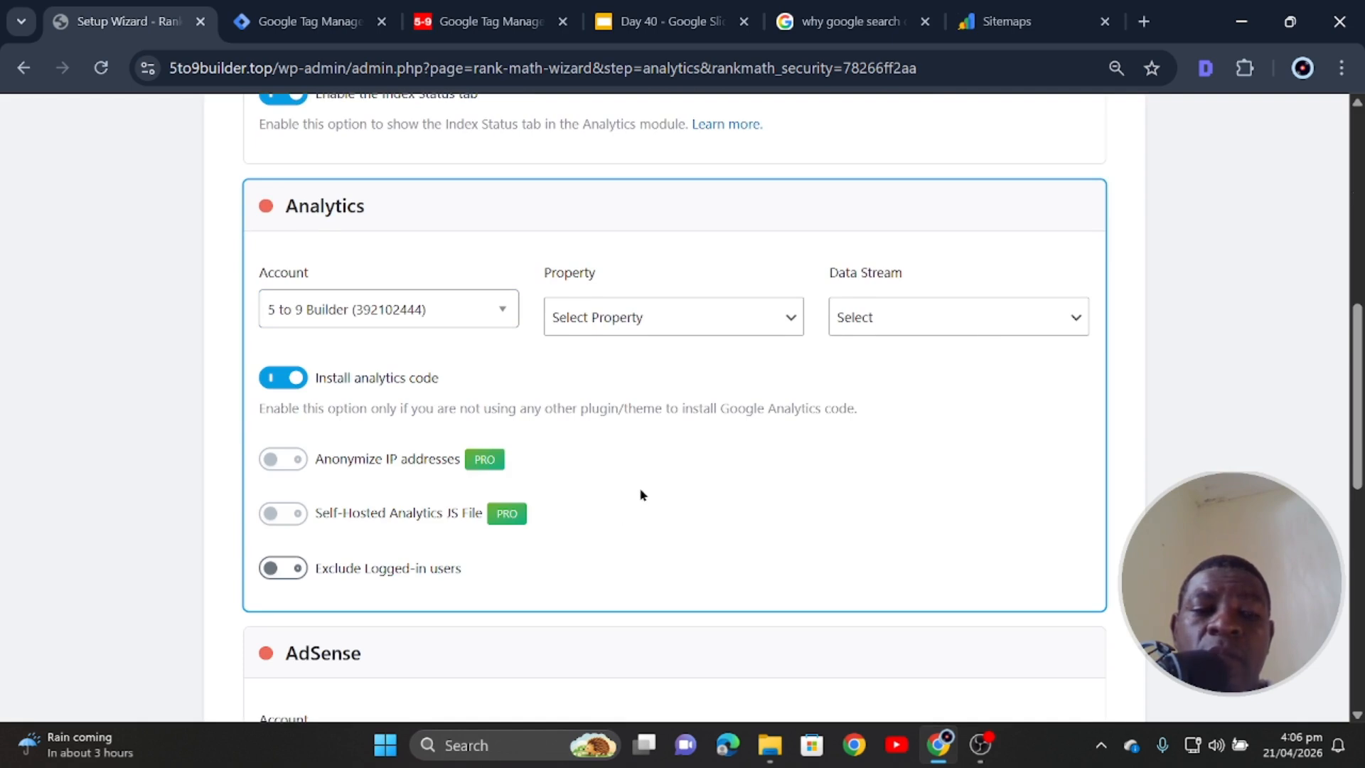
- Choose 5to9builder.top as both the Analytics property and the data stream
click(681, 326)
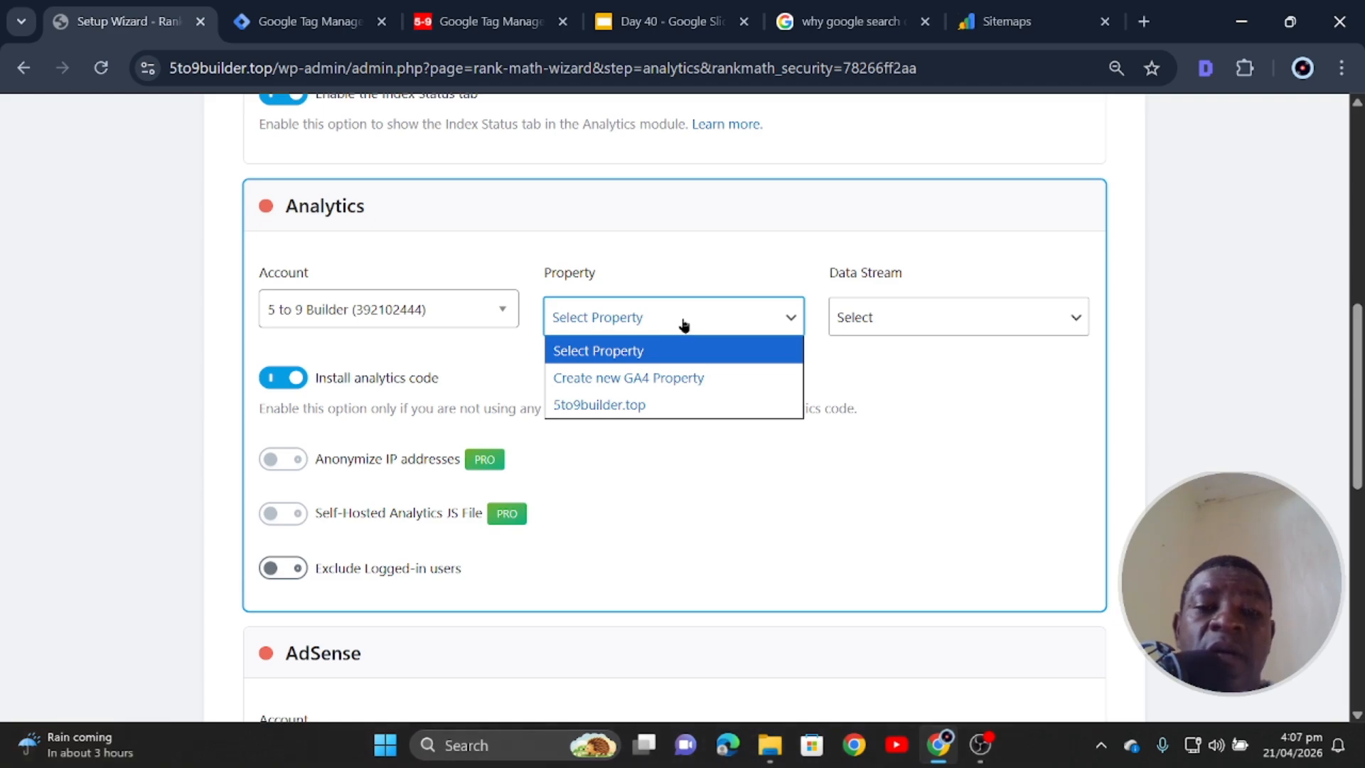
click(682, 275)
click(671, 319)
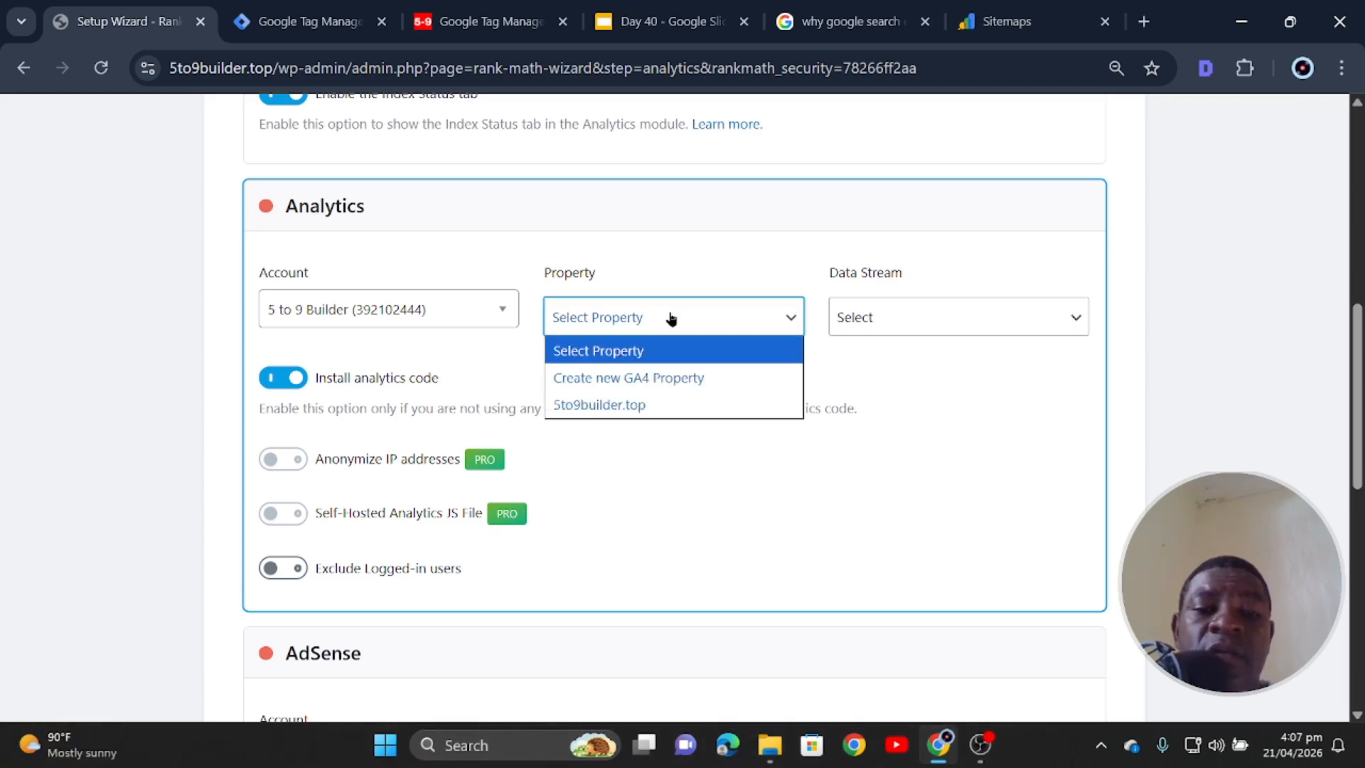
click(658, 405)
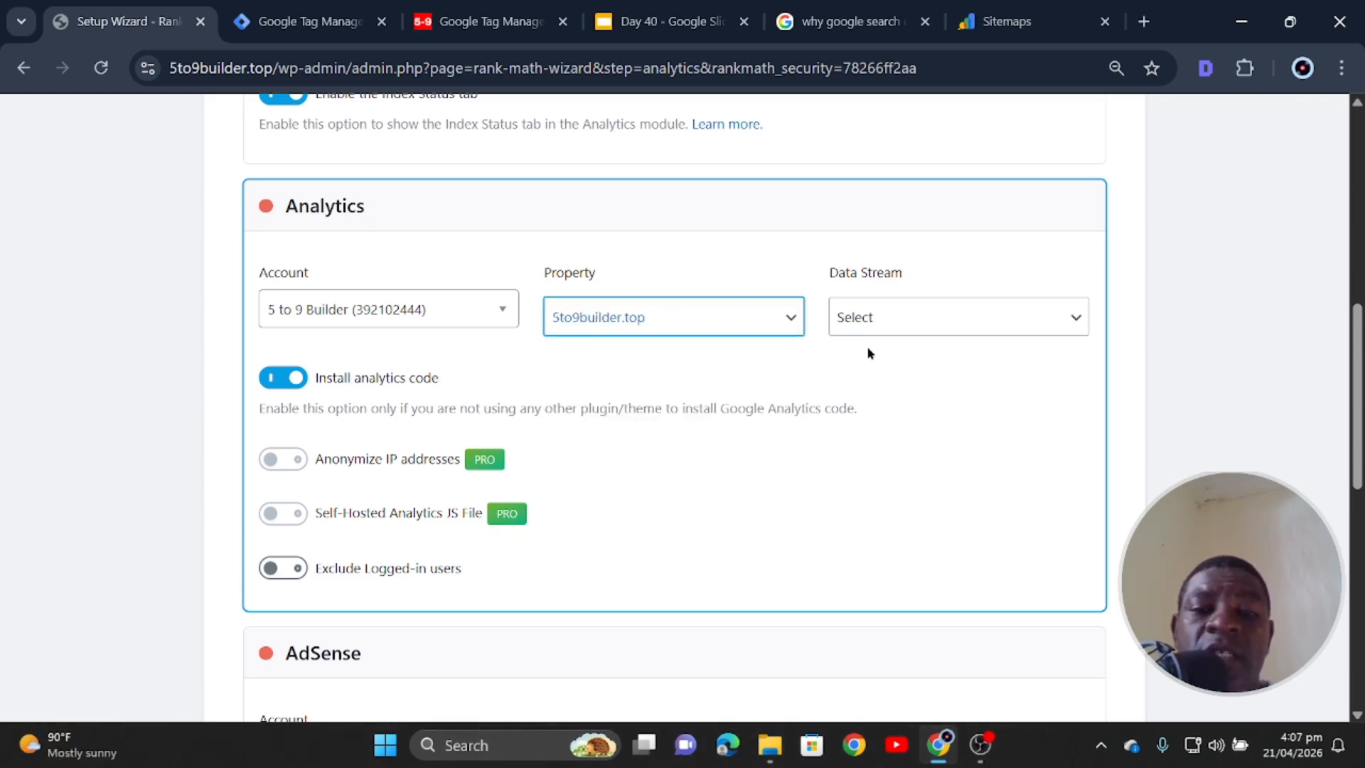
click(889, 317)
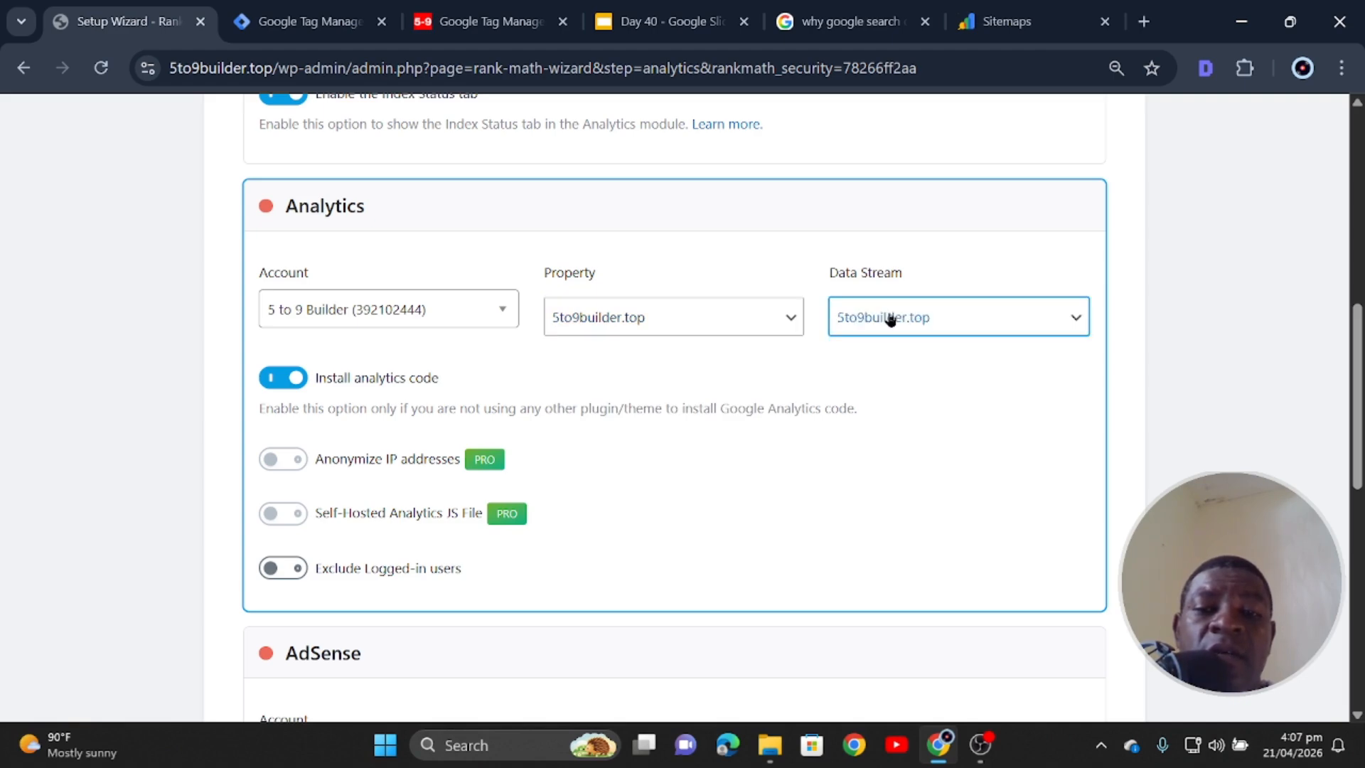
scroll(324, 605, down, 3)
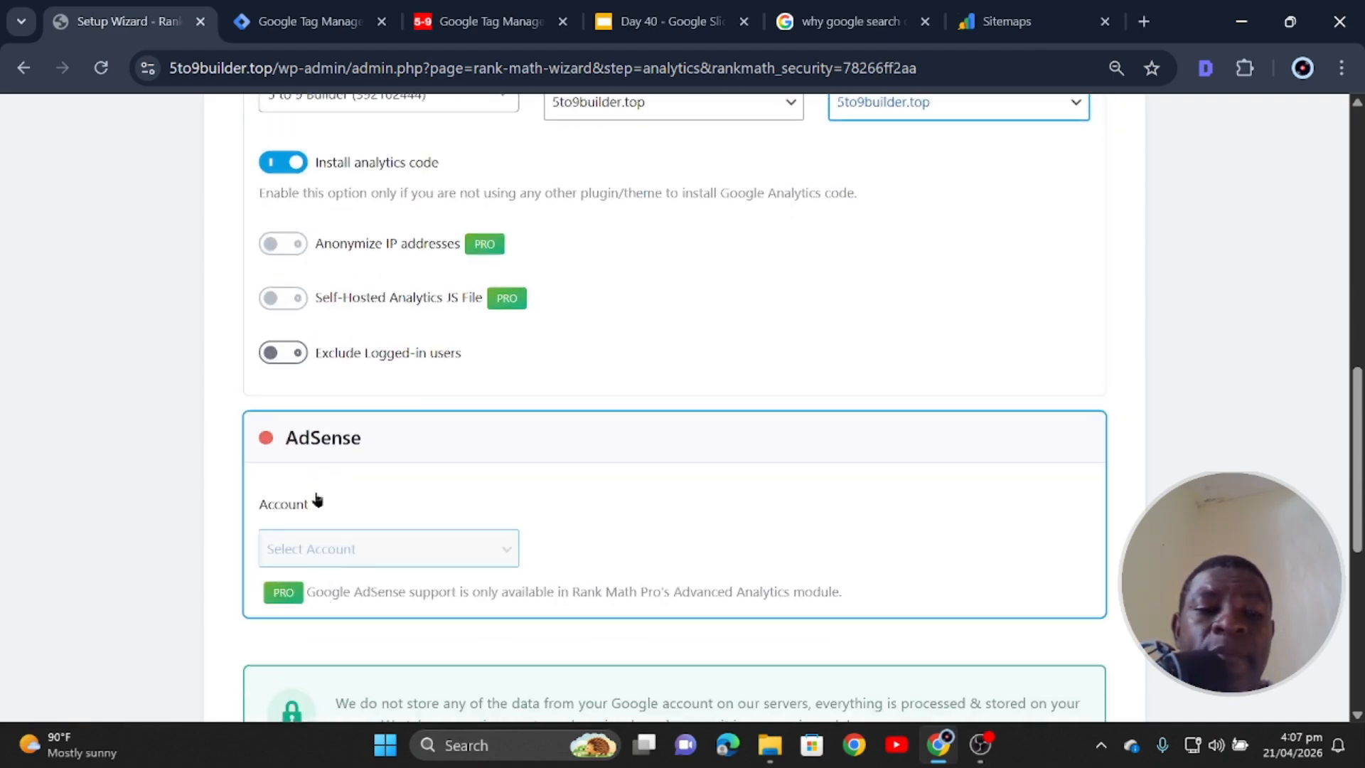
scroll(401, 583, down, 3)
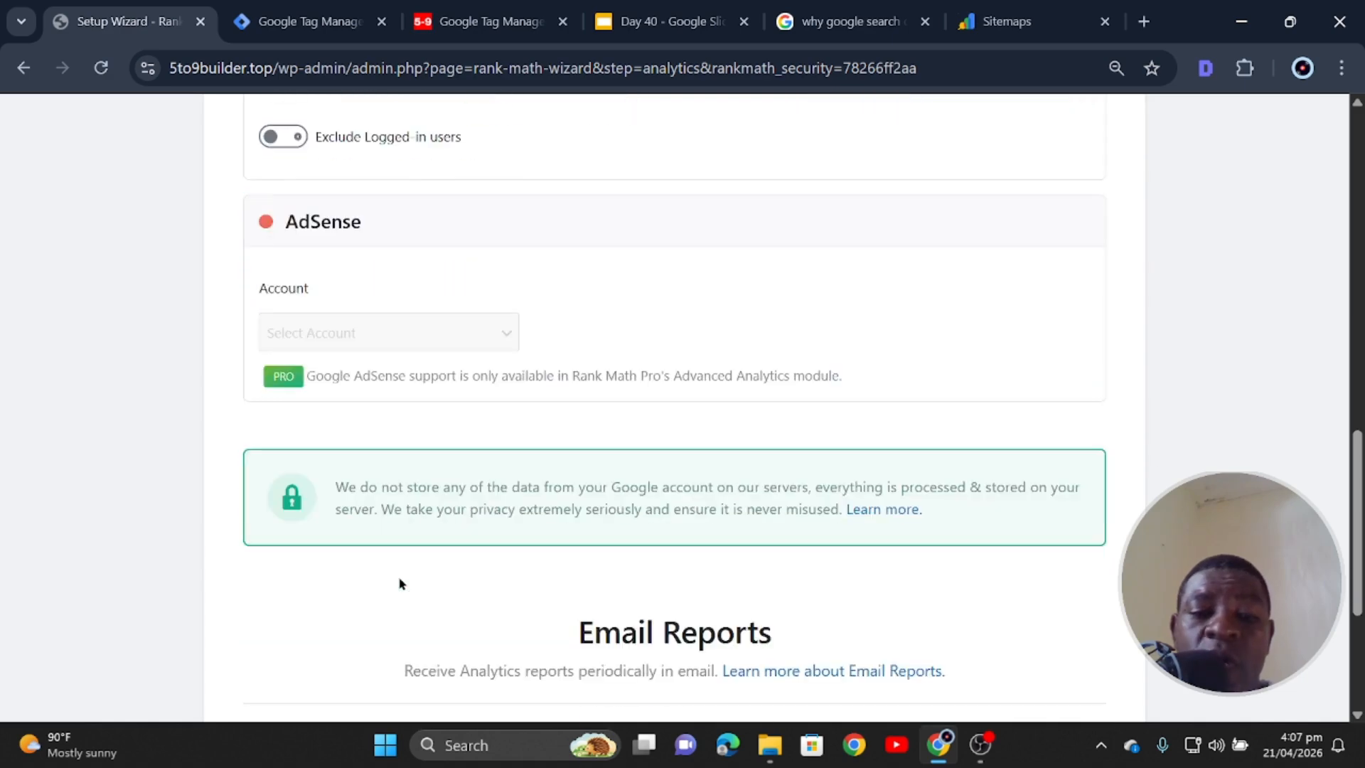
scroll(451, 561, up, 5)
scroll(452, 562, up, 3)
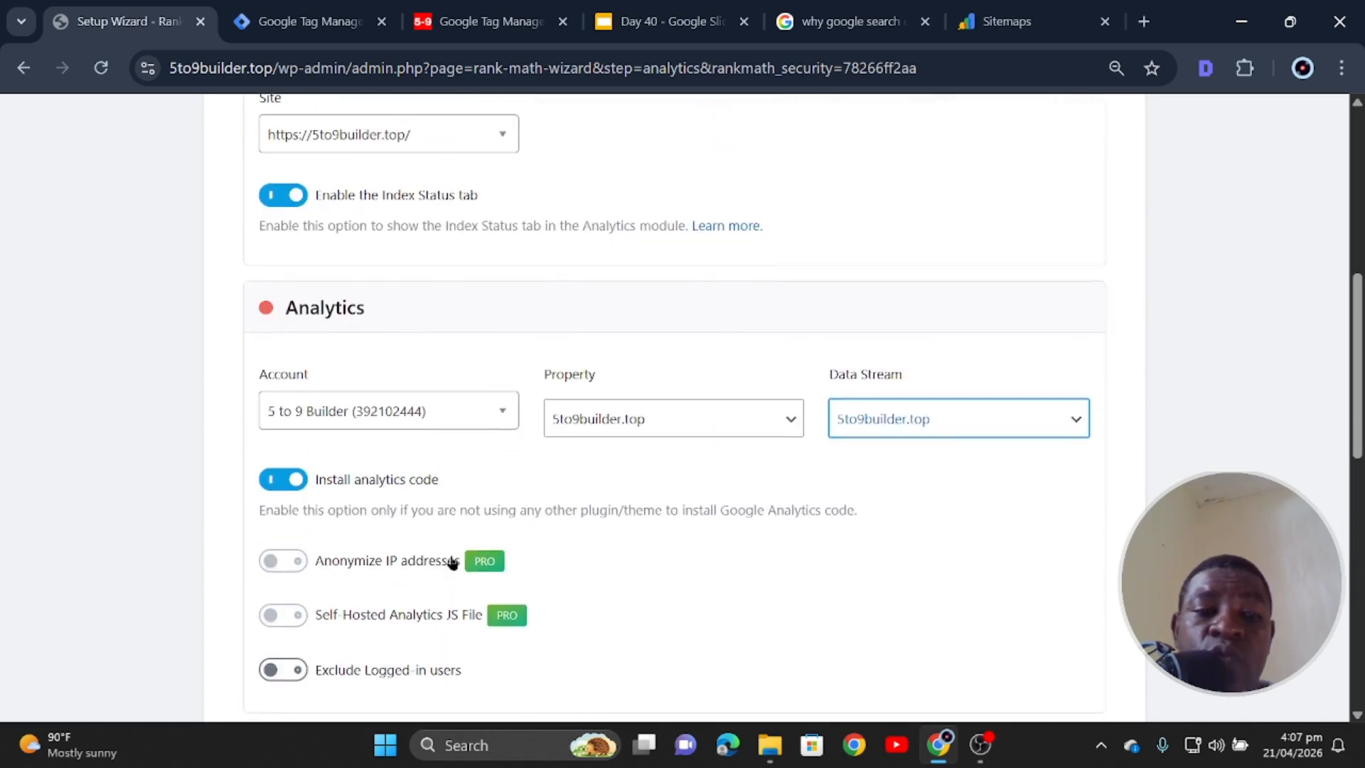
scroll(452, 561, up, 7)
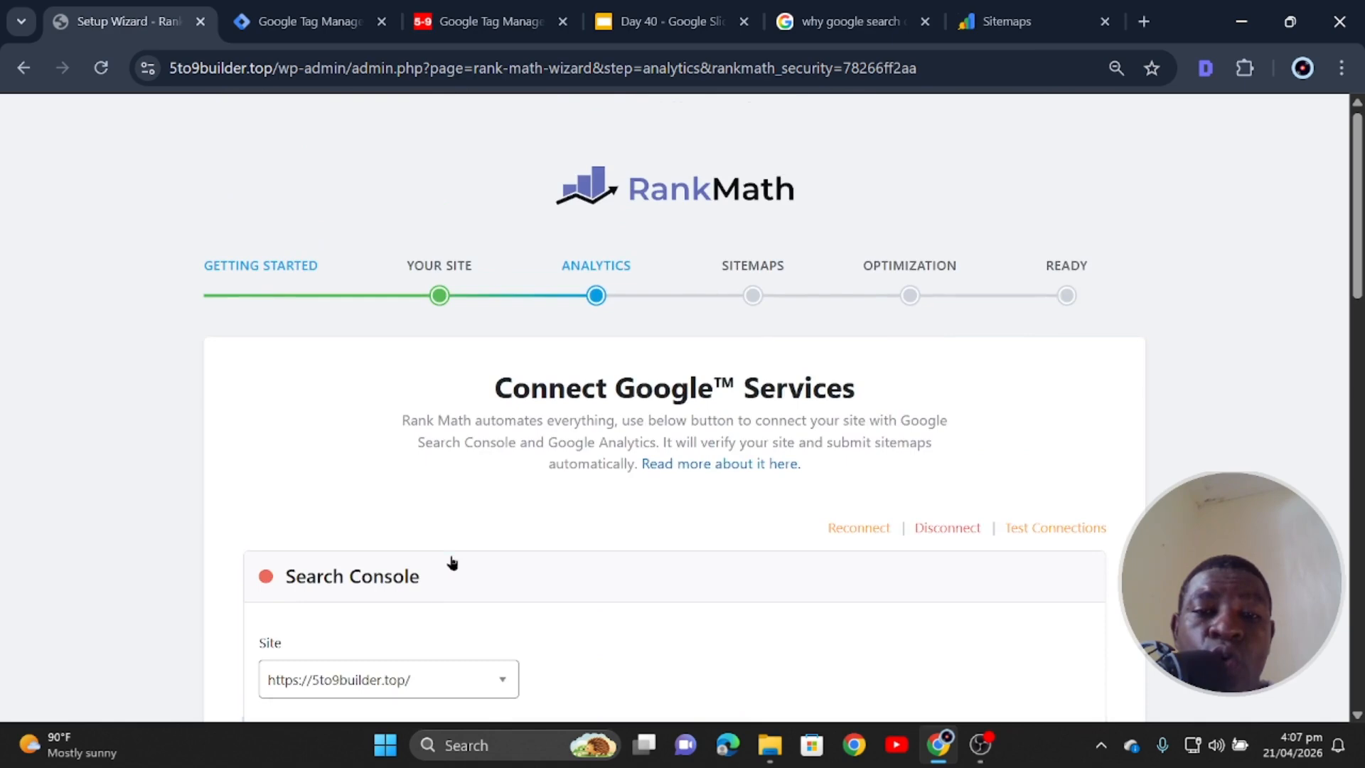
scroll(451, 562, down, 3)
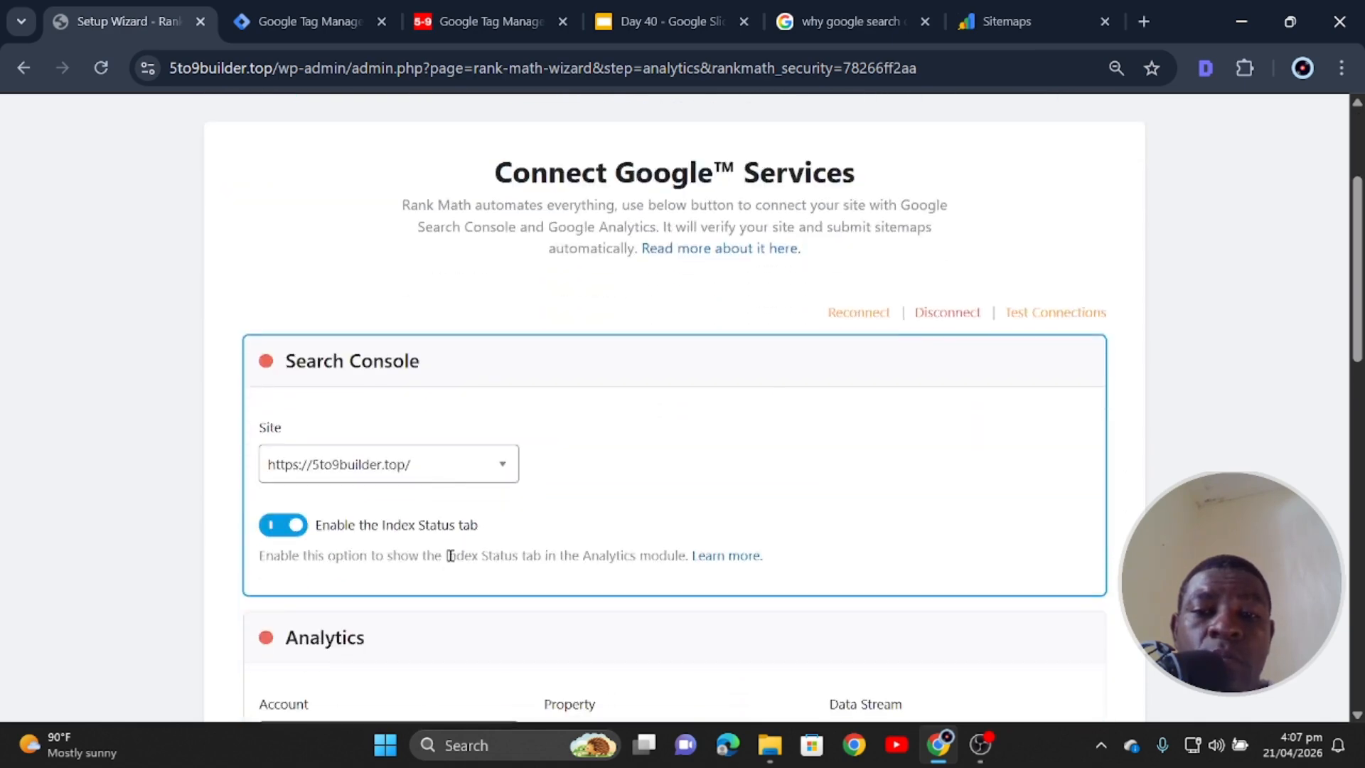
scroll(451, 562, down, 15)
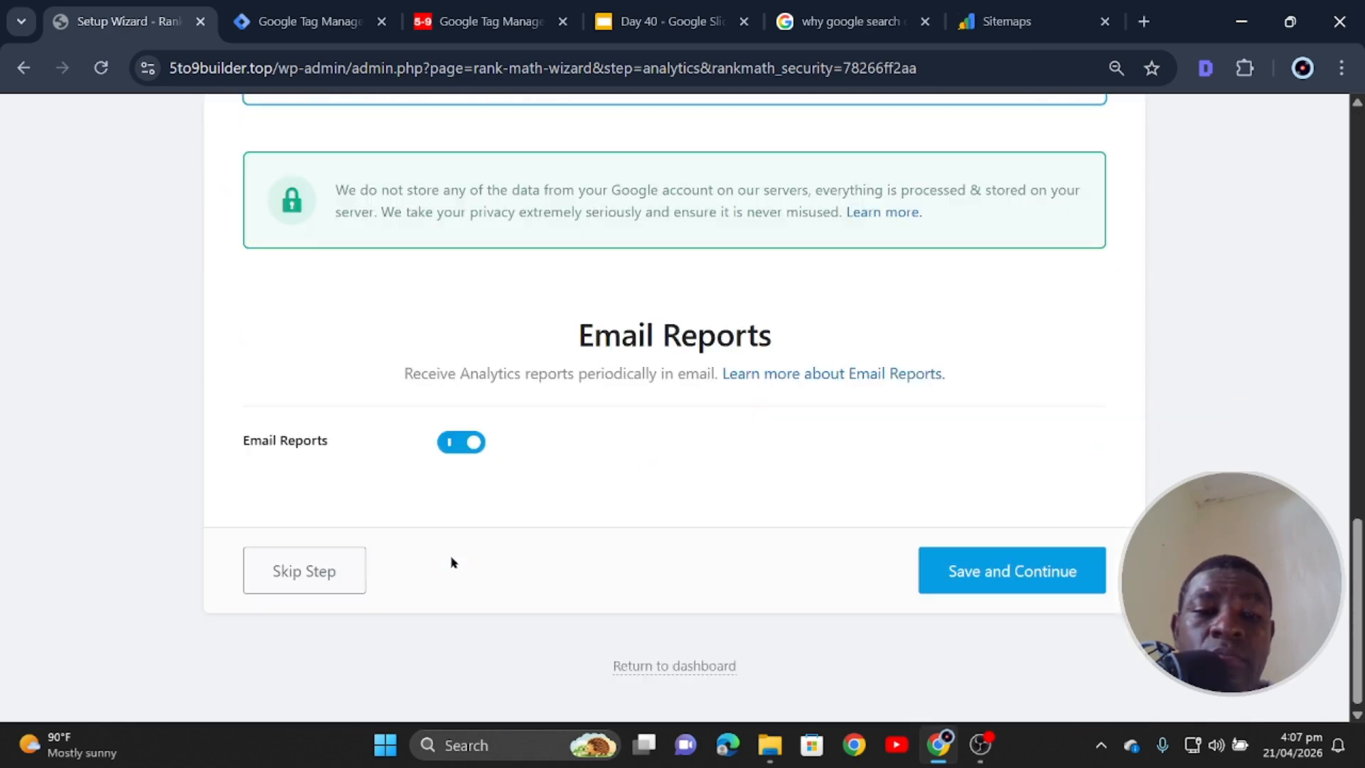
scroll(529, 517, up, 2)
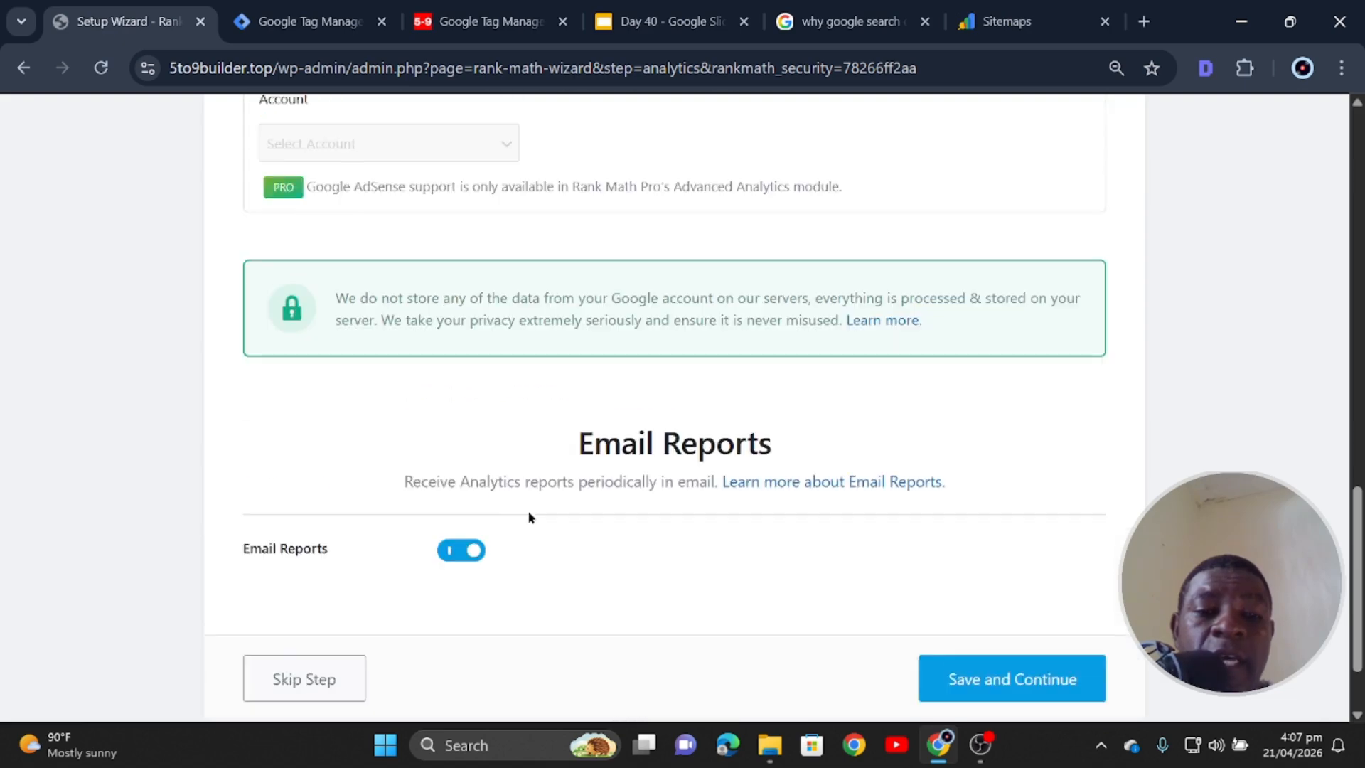
scroll(529, 517, down, 2)
- Save the Analytics, Sitemap and SEO Tweaks steps with default settings to reach the Ready page
click(979, 573)
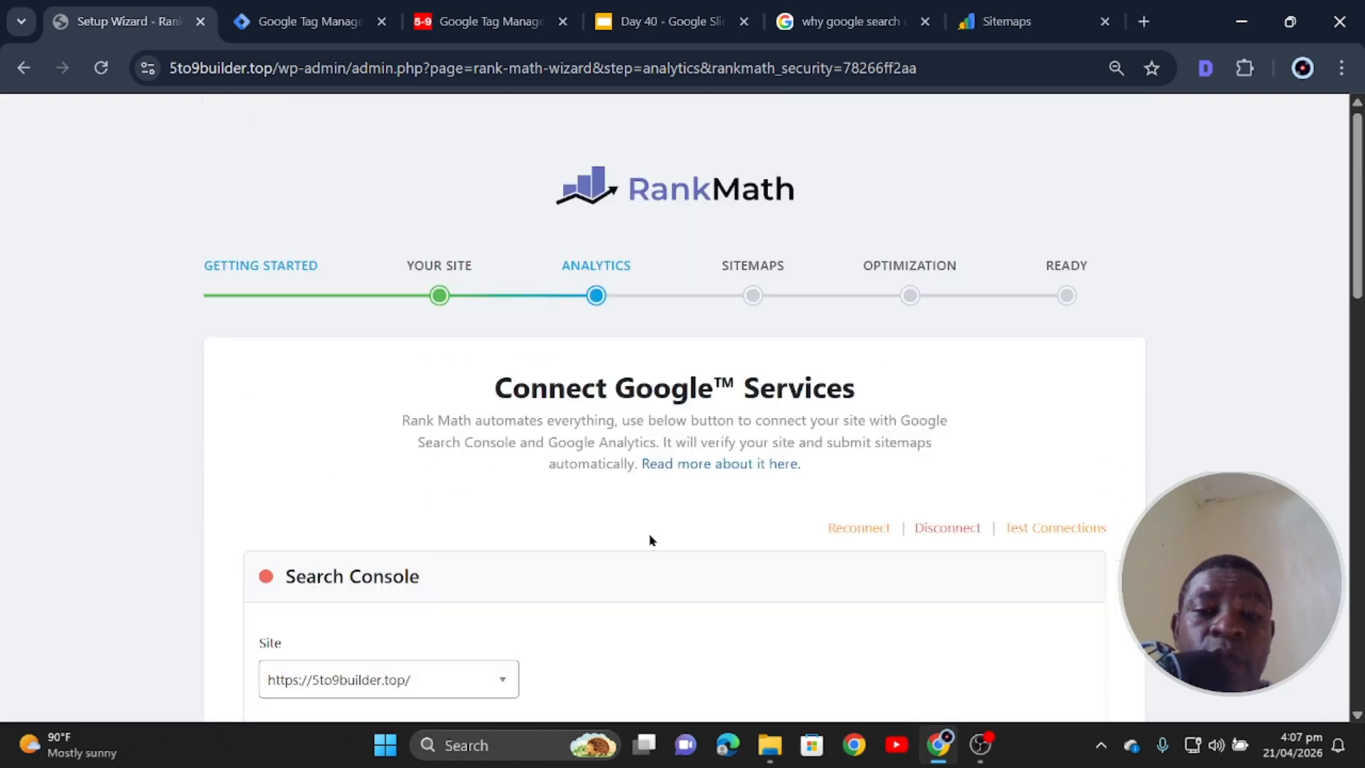
scroll(640, 540, down, 5)
scroll(637, 534, down, 3)
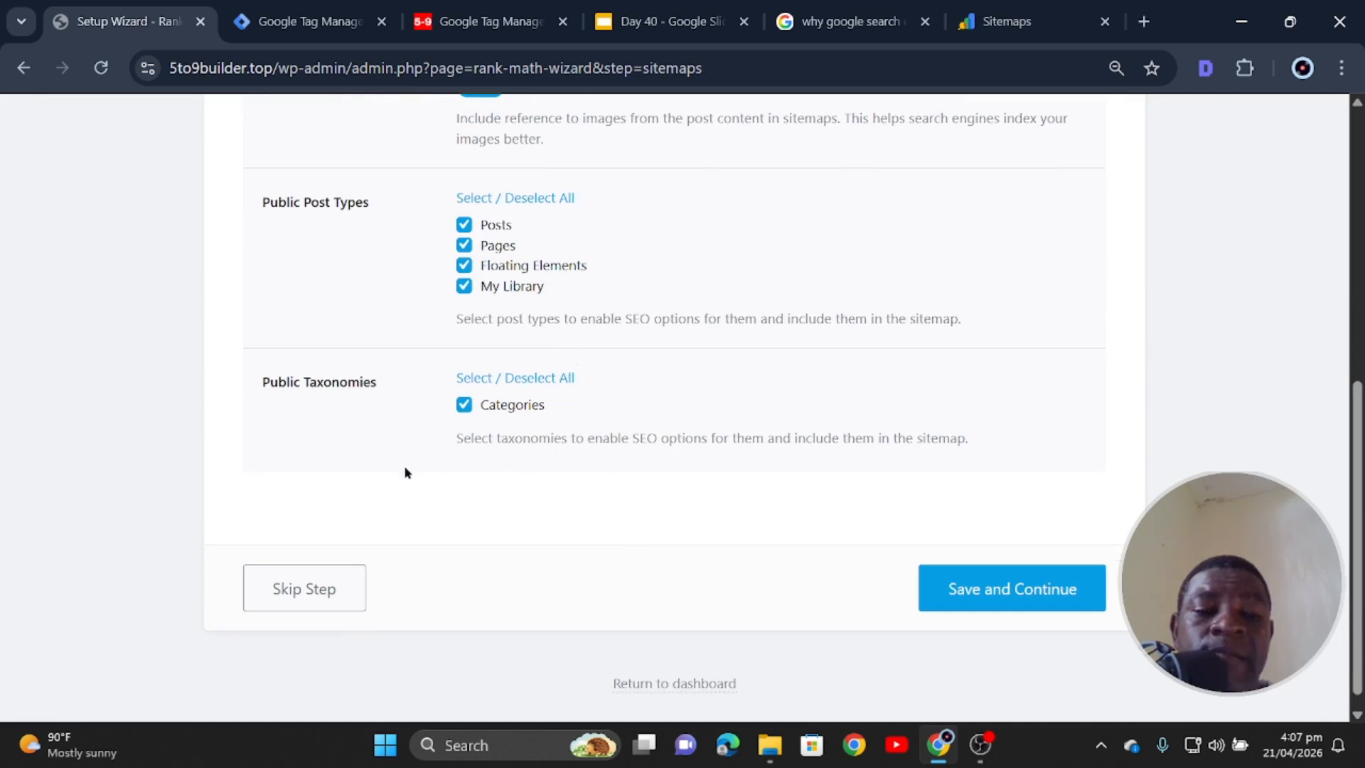
scroll(429, 450, up, 6)
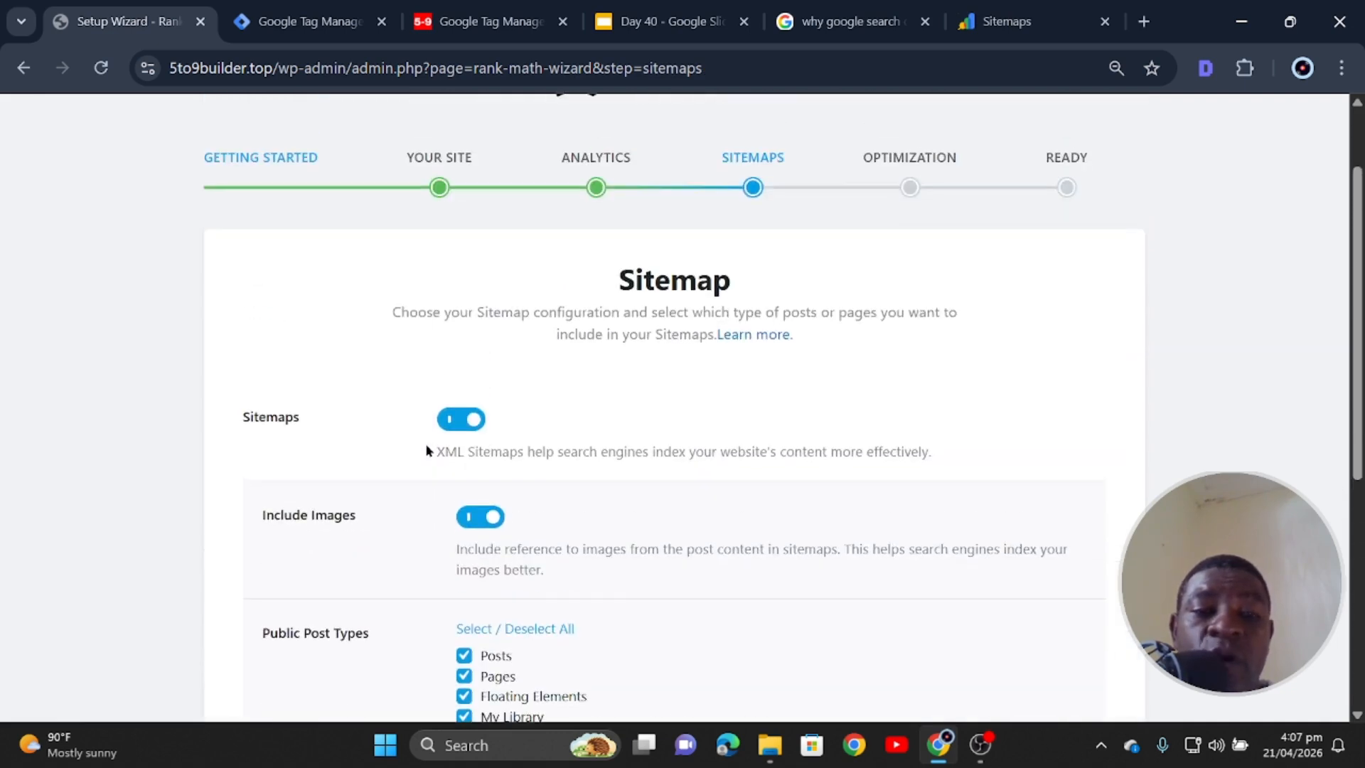
scroll(647, 330, down, 3)
scroll(621, 429, up, 3)
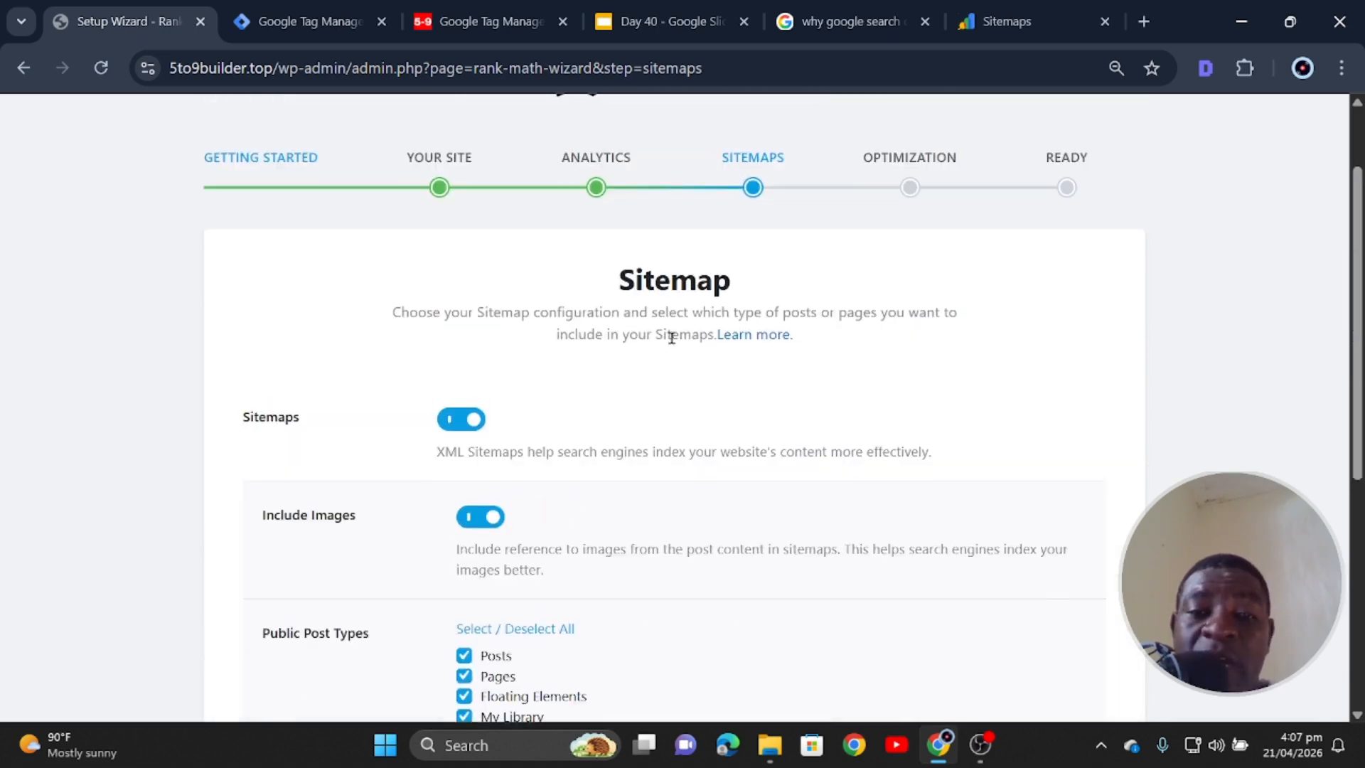
scroll(689, 291, down, 6)
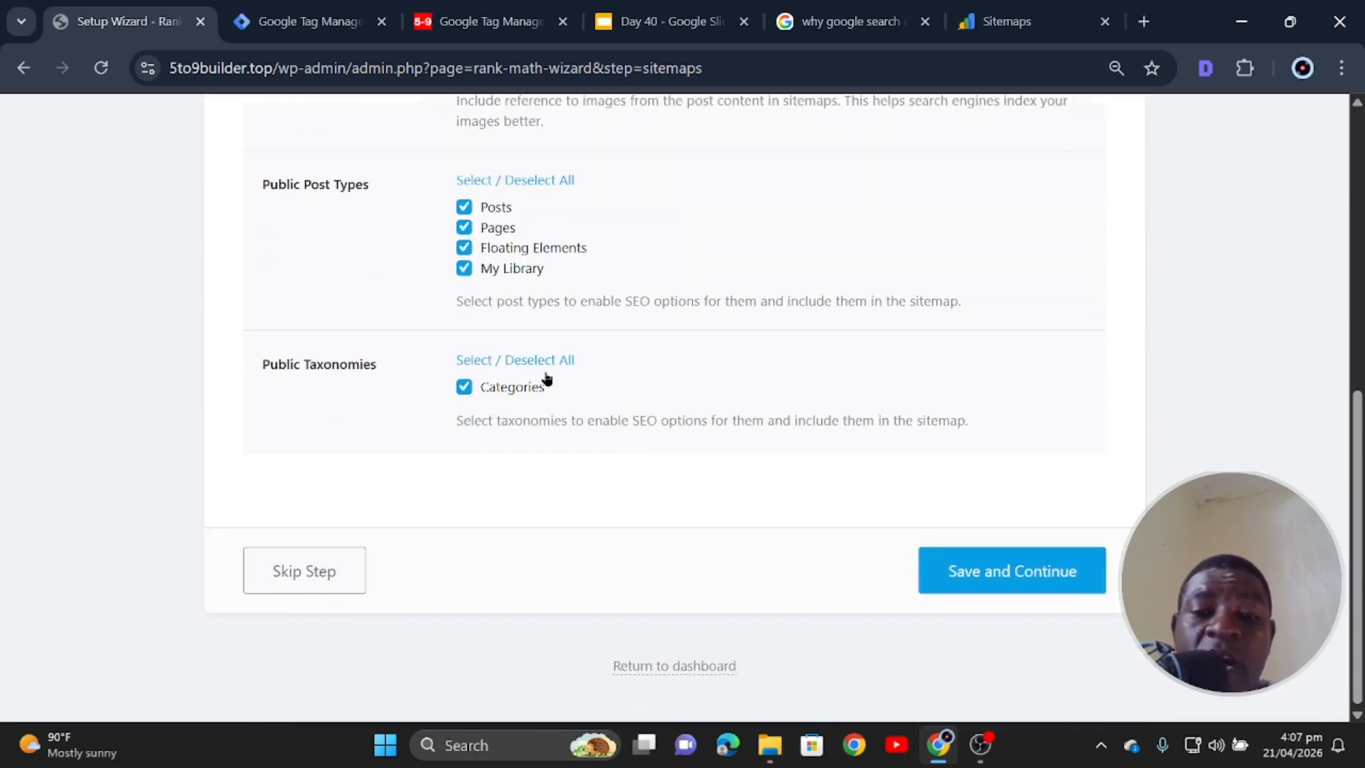
click(983, 568)
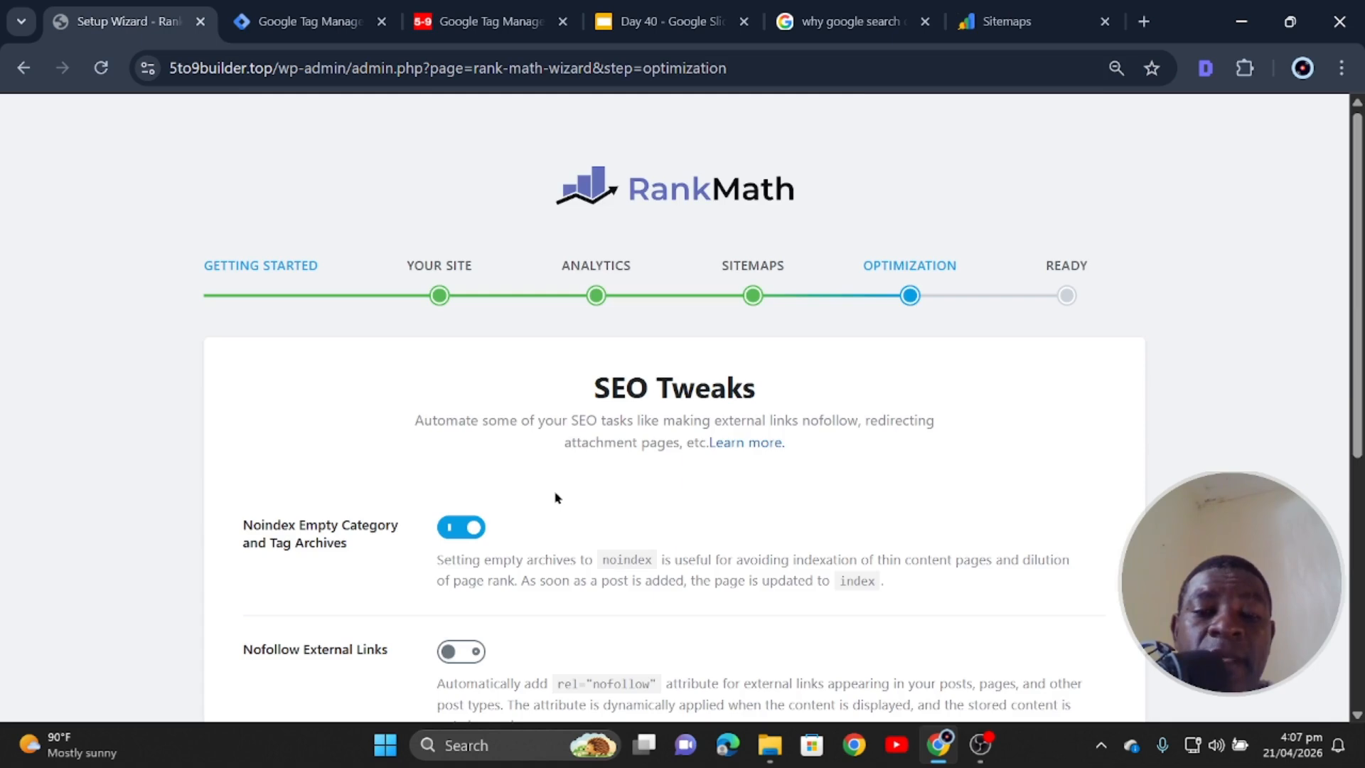
scroll(582, 402, down, 5)
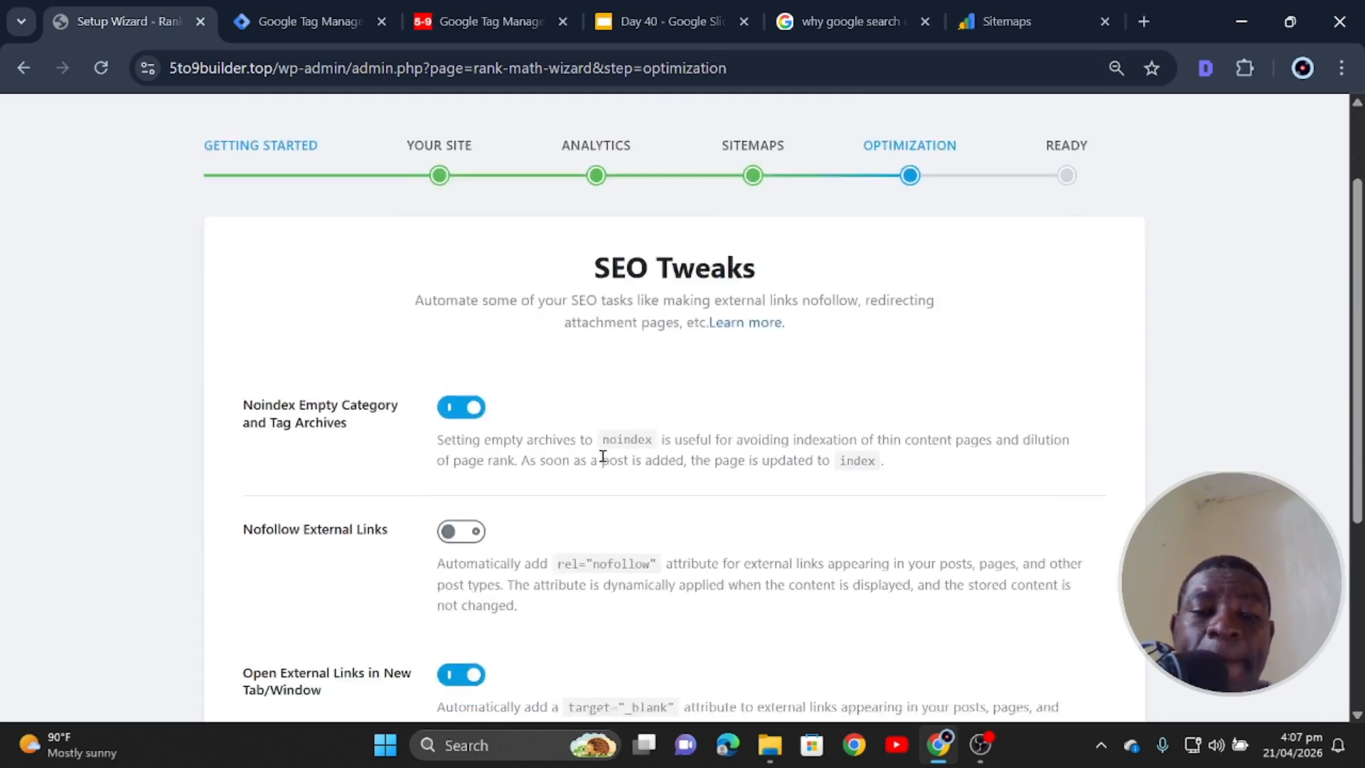
scroll(422, 504, down, 2)
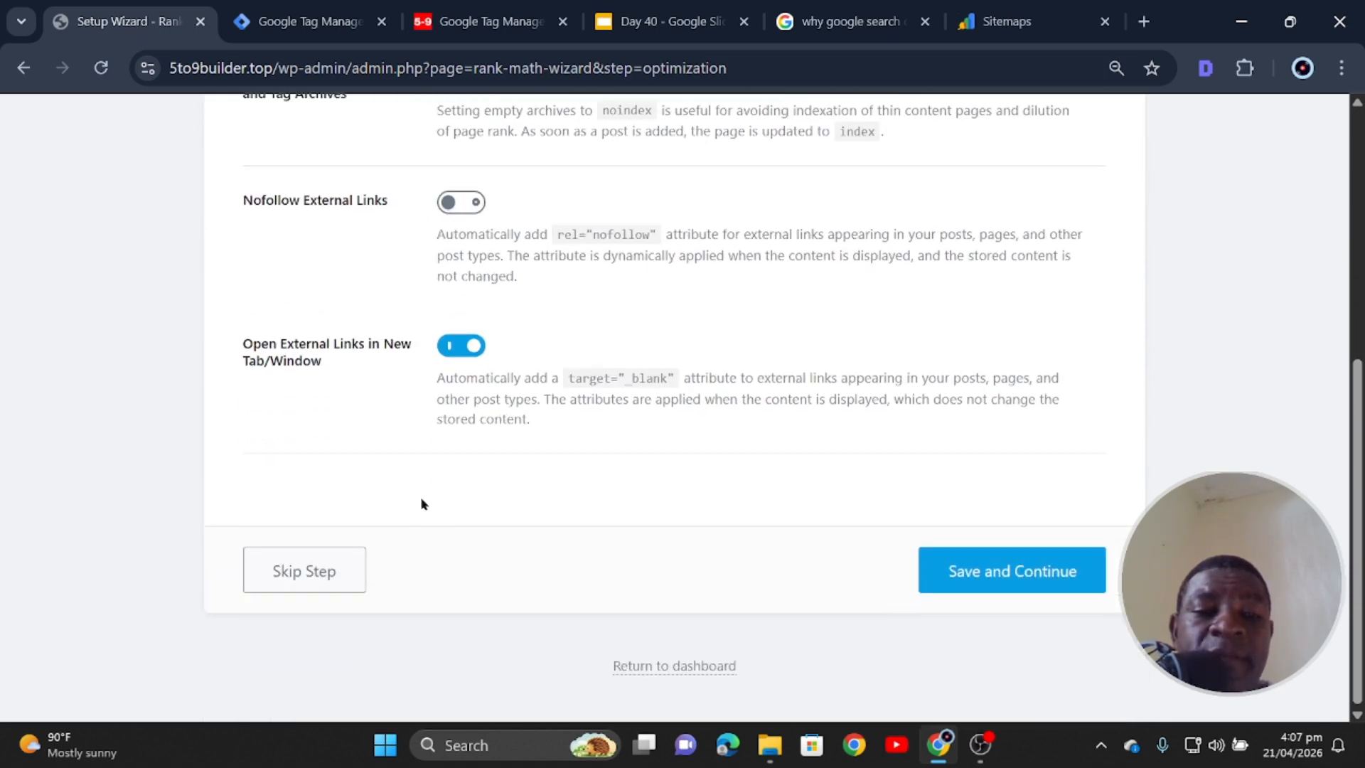
click(990, 573)
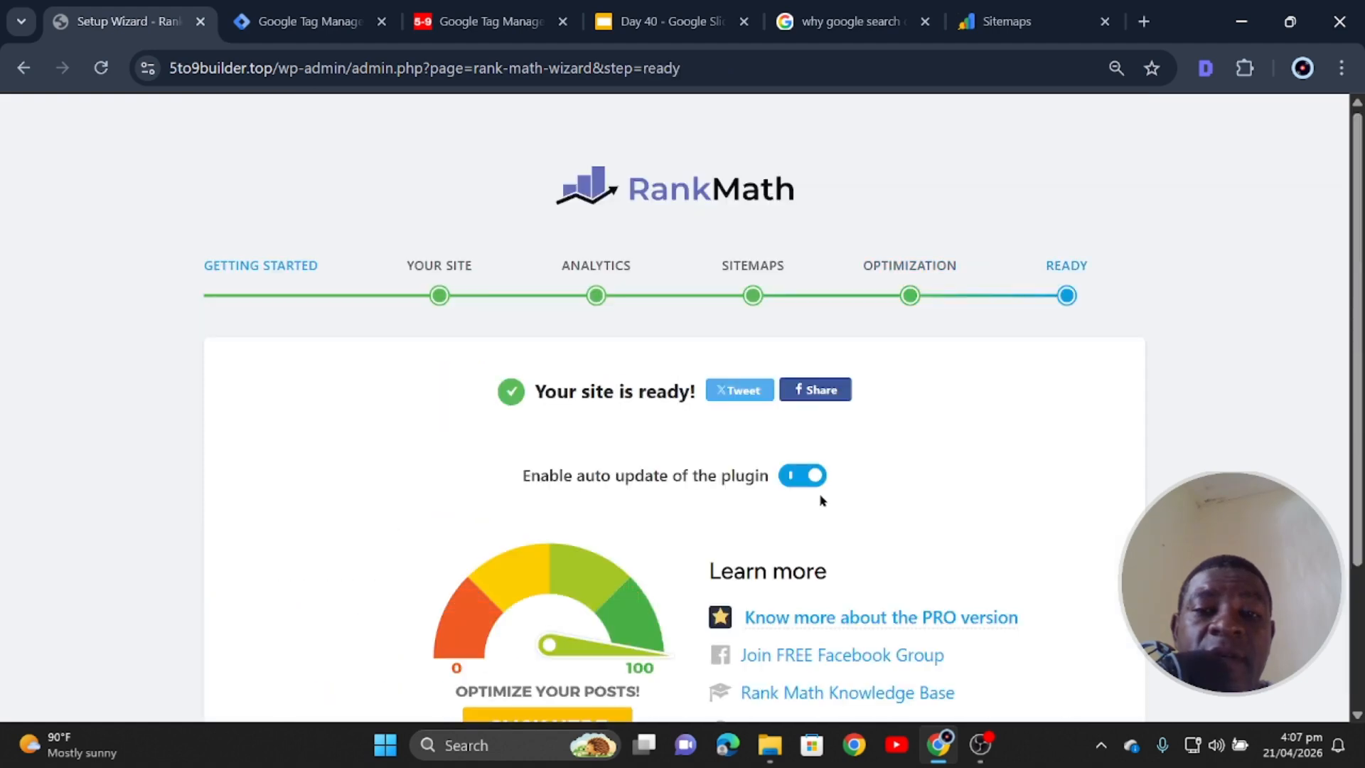
- Run the advanced setup, saving Role Manager, 404 & Redirections, and Schema Markup with Article default
scroll(721, 285, down, 3)
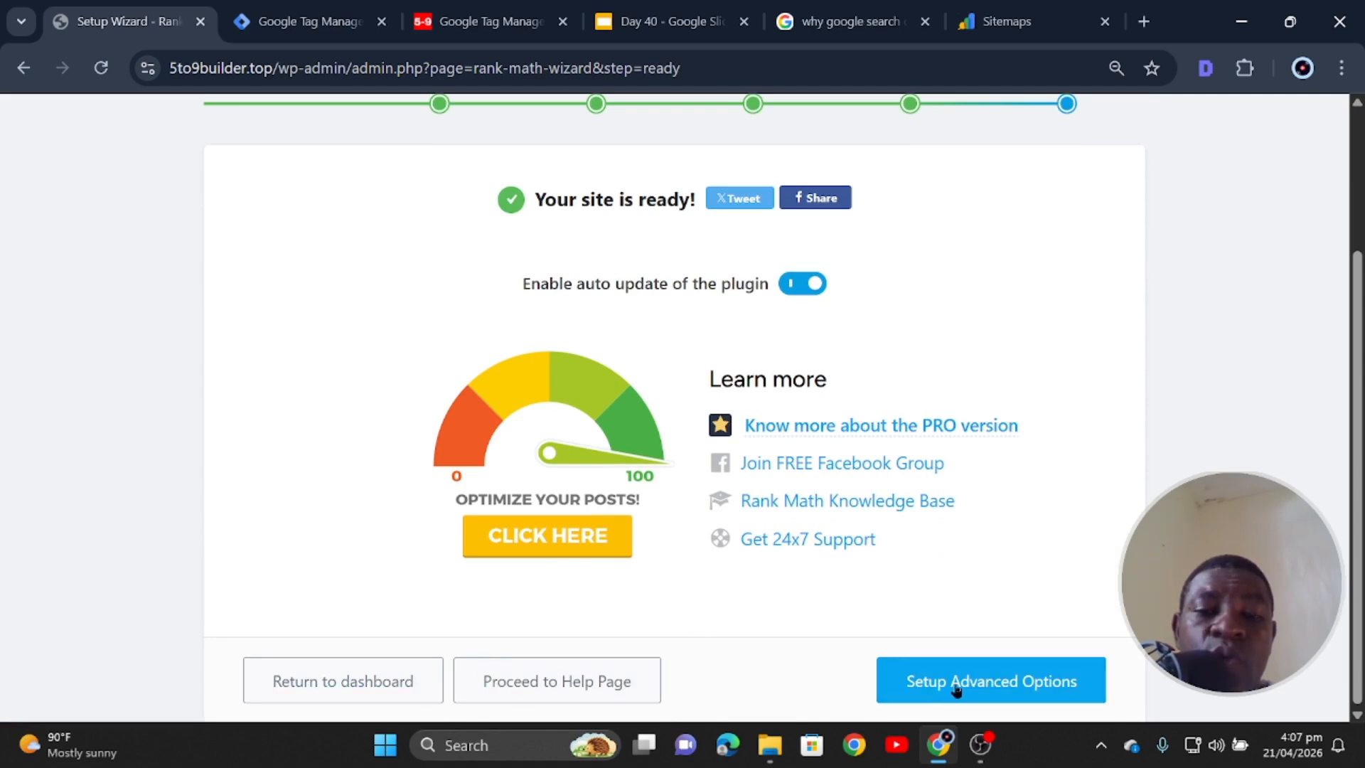
scroll(711, 498, up, 3)
scroll(662, 474, down, 3)
click(977, 682)
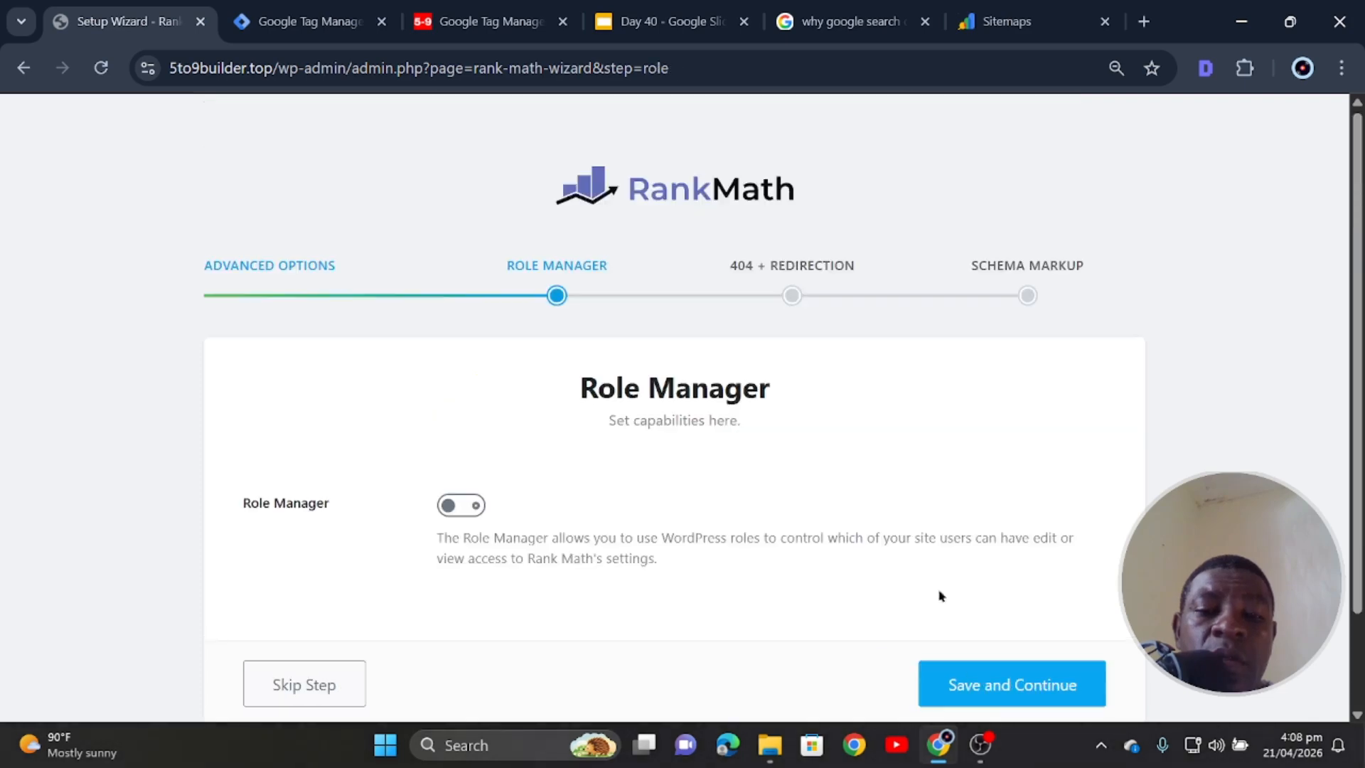
scroll(627, 486, down, 2)
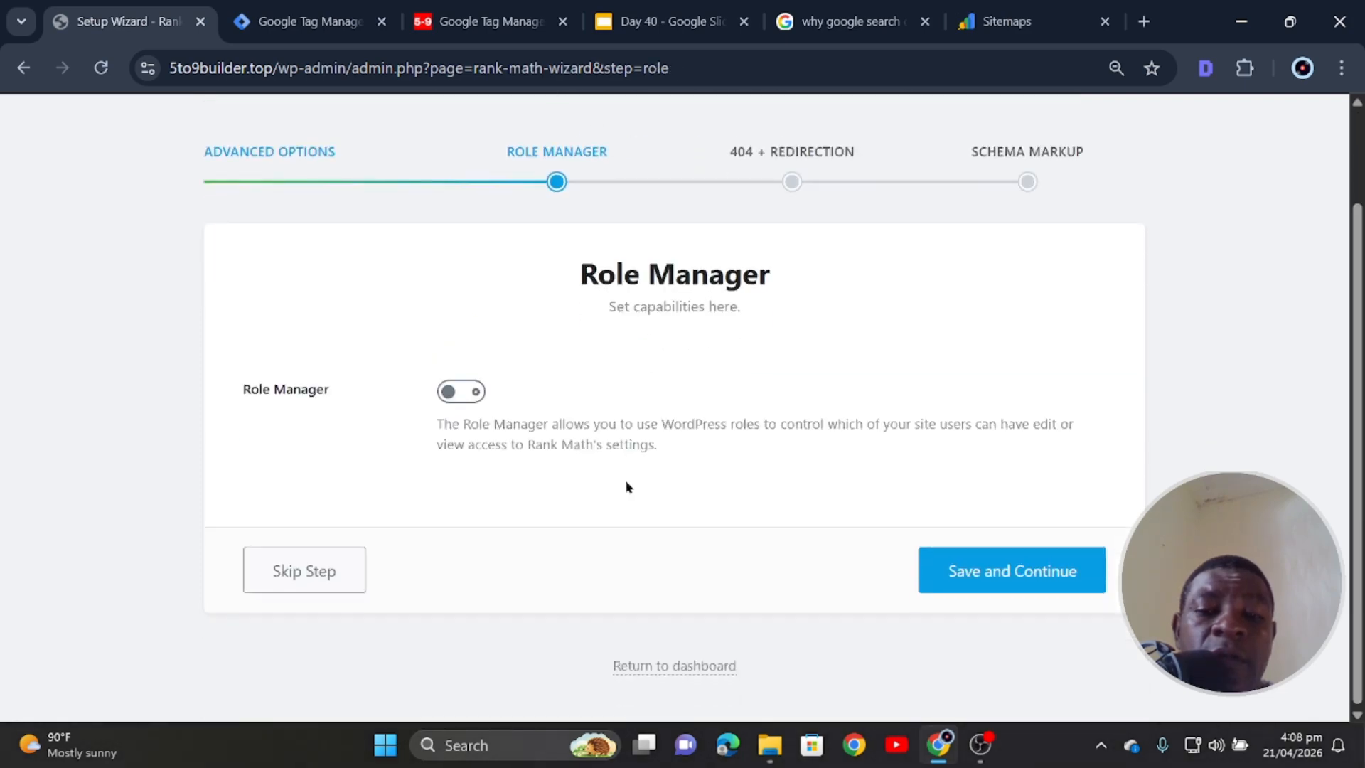
click(1015, 596)
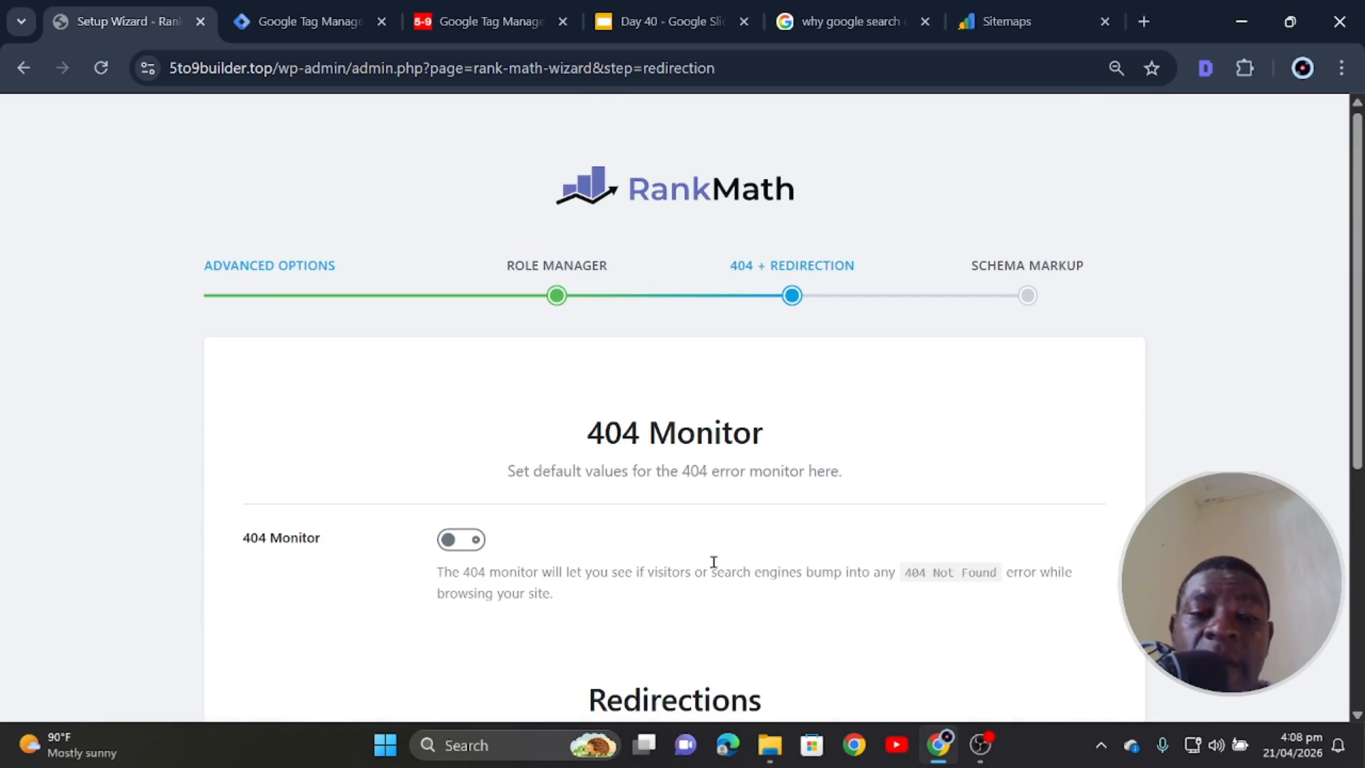
scroll(719, 541, down, 5)
click(1043, 671)
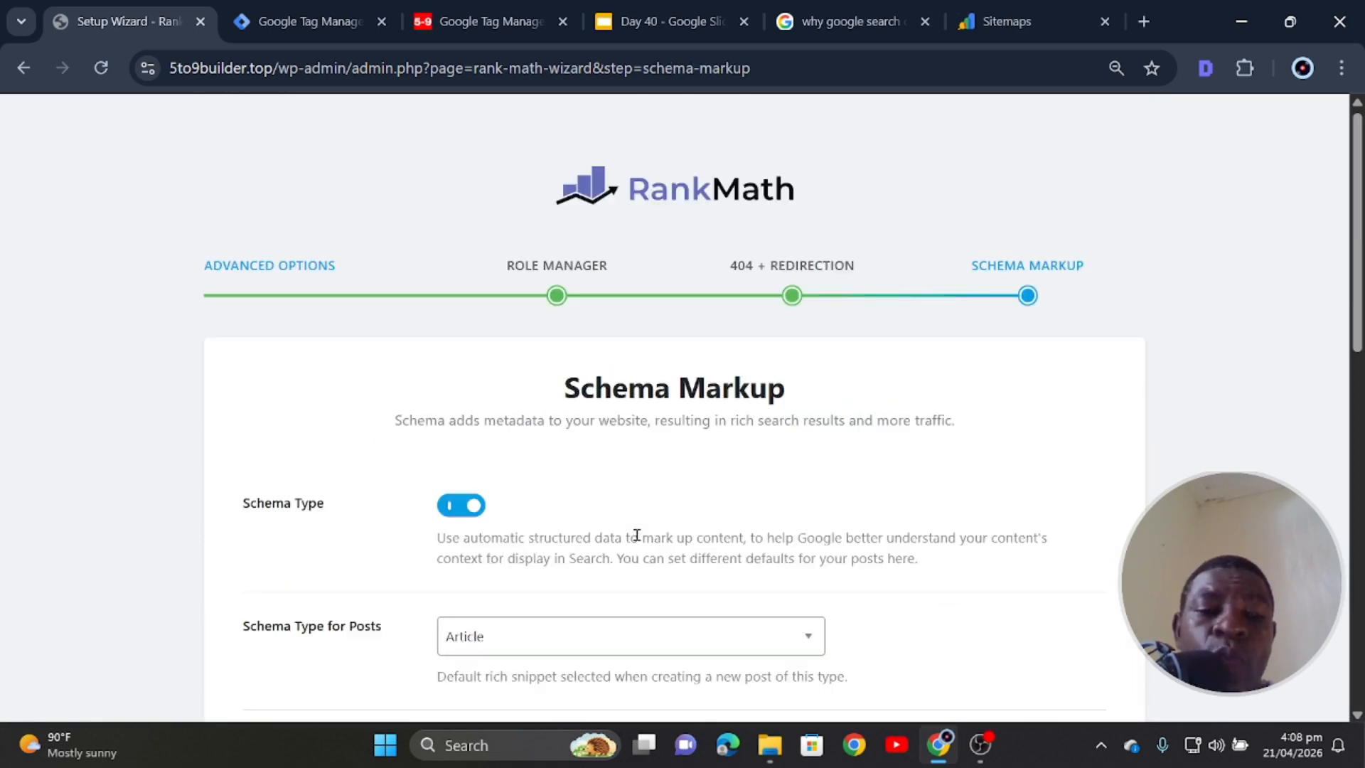
scroll(638, 534, down, 12)
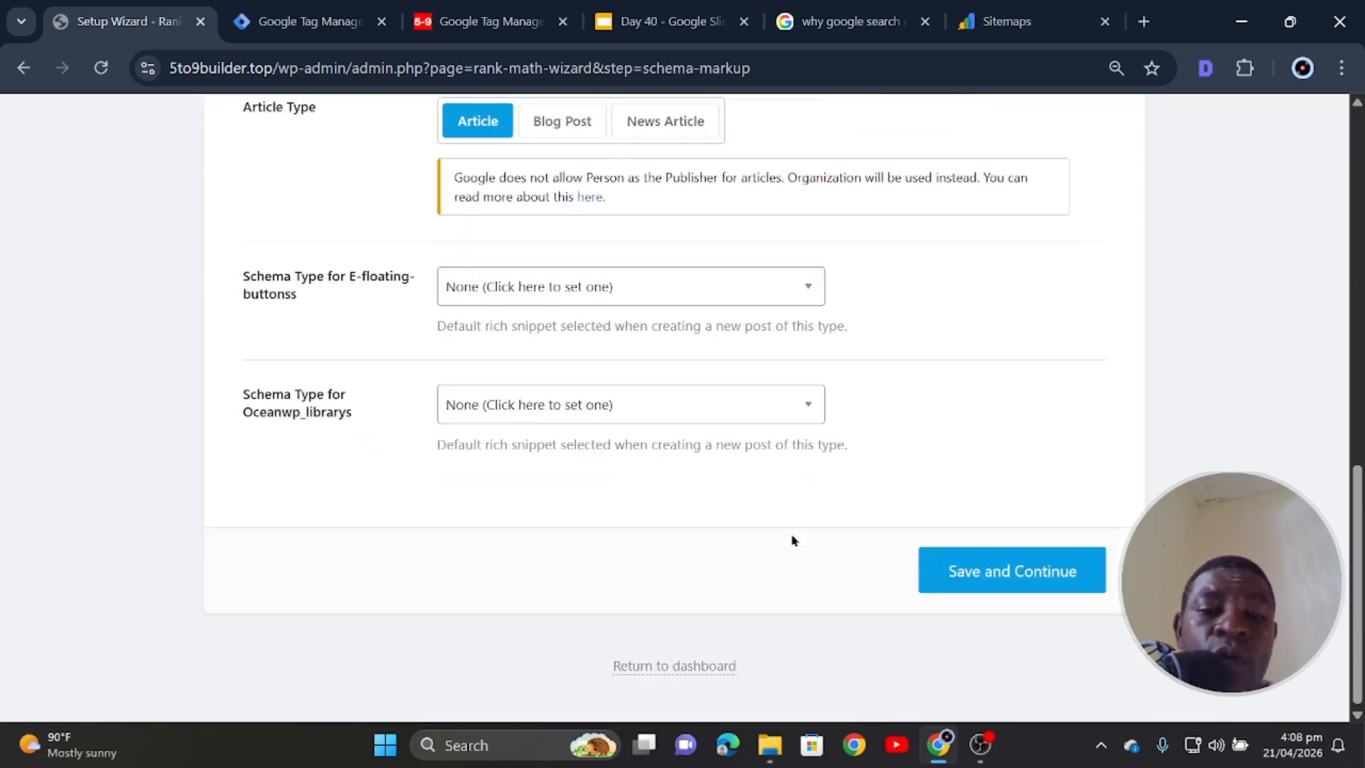
click(983, 573)
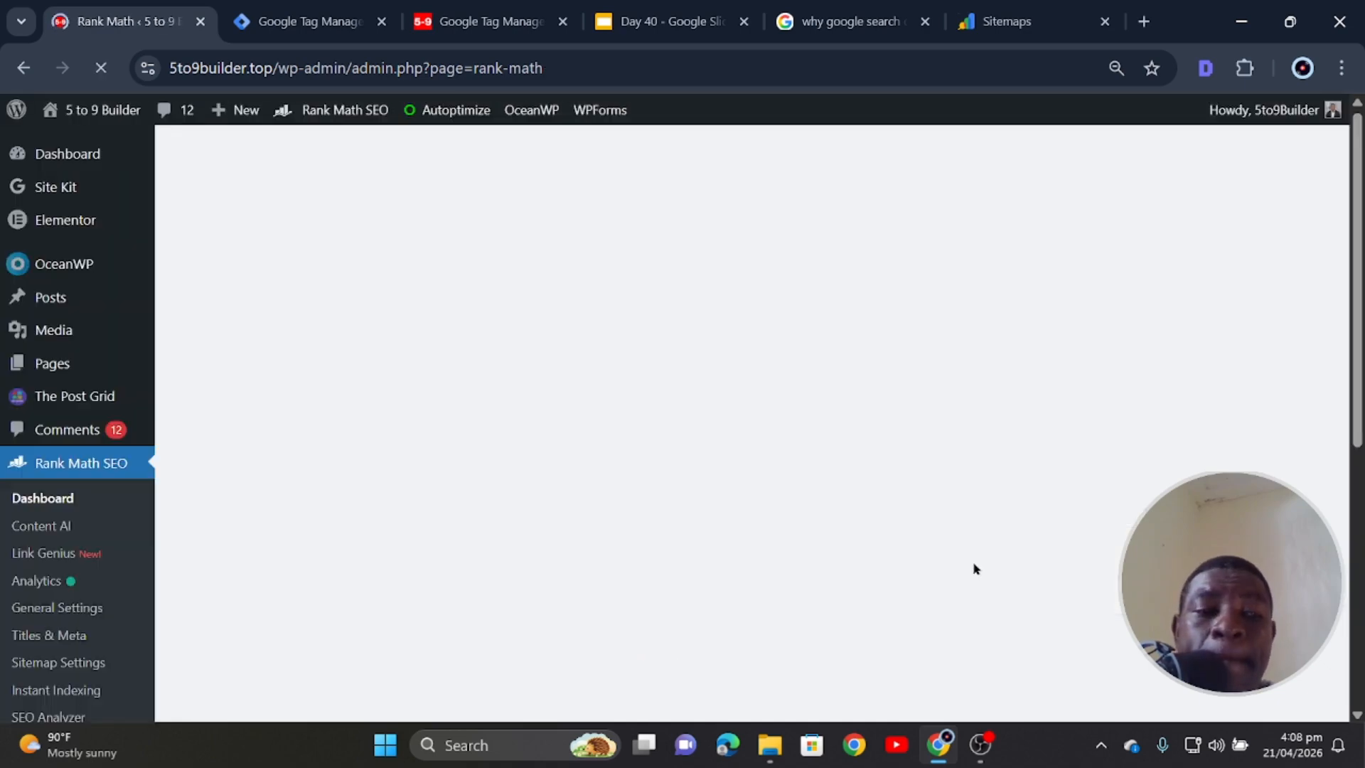
- Scroll back to the top of the Rank Math page and bring up the Search Console Sitemaps tab
scroll(975, 569, down, 12)
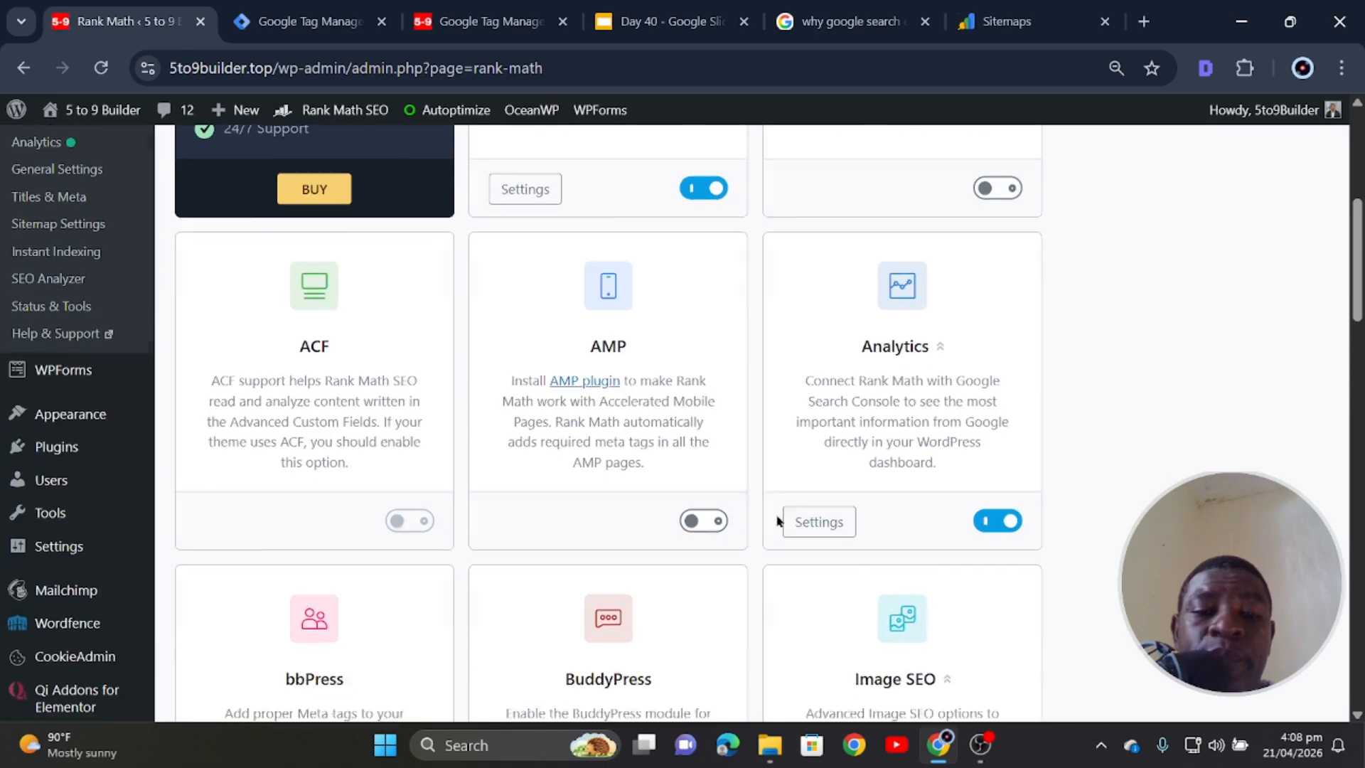
scroll(779, 519, up, 5)
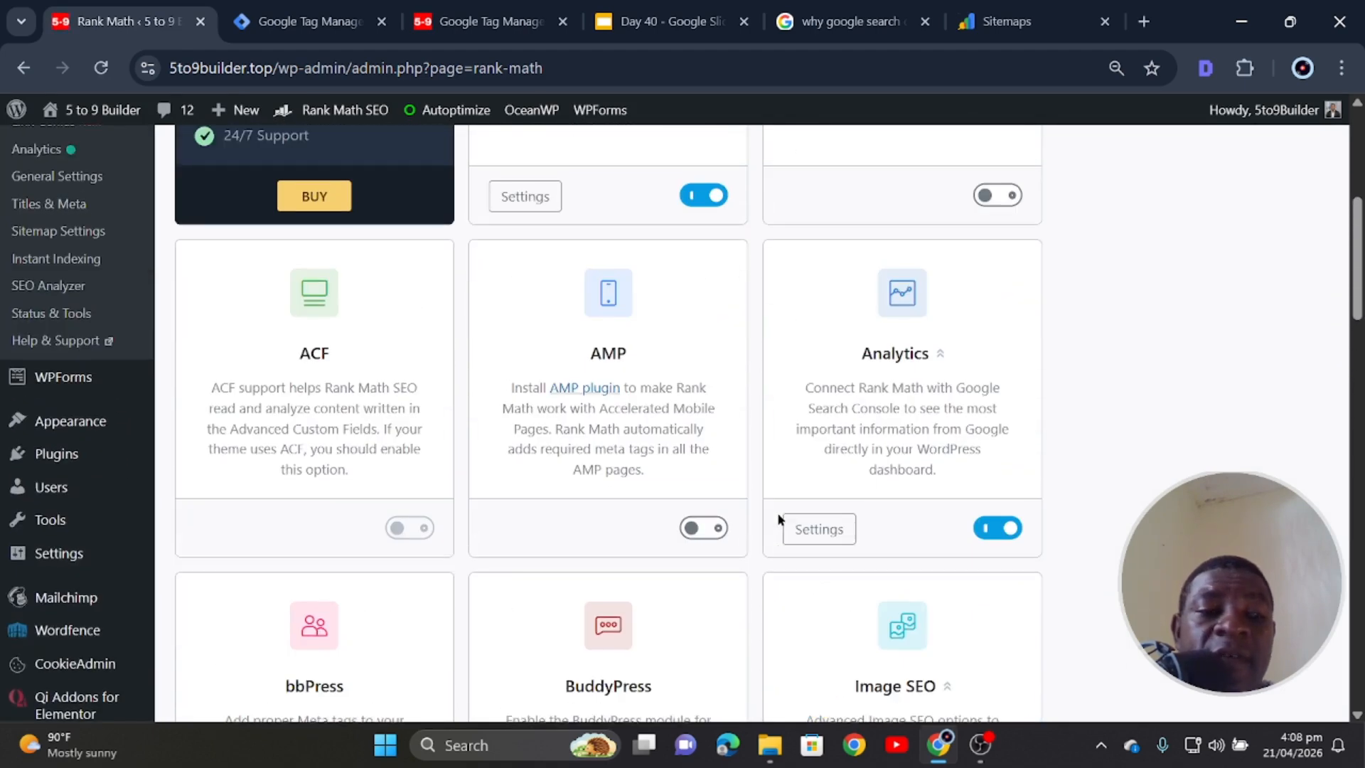
scroll(759, 490, up, 5)
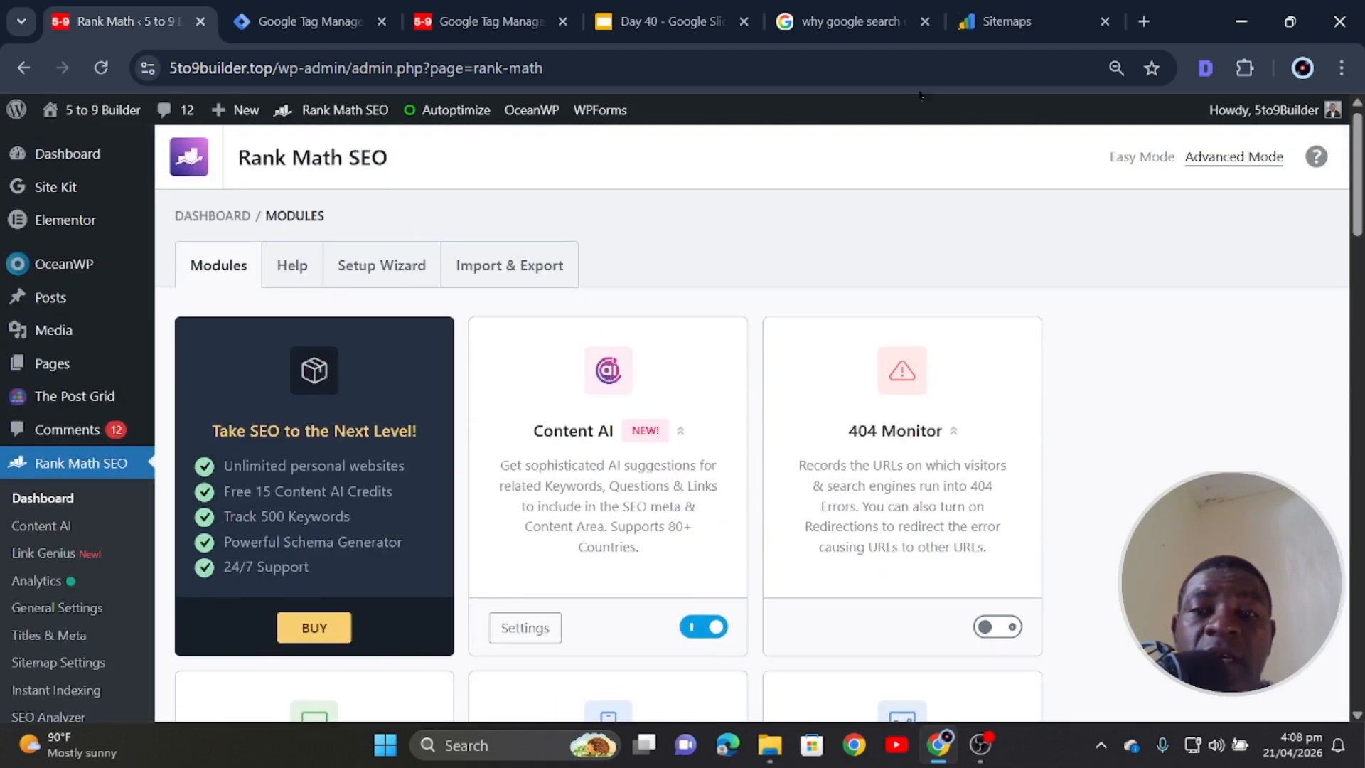
click(1007, 21)
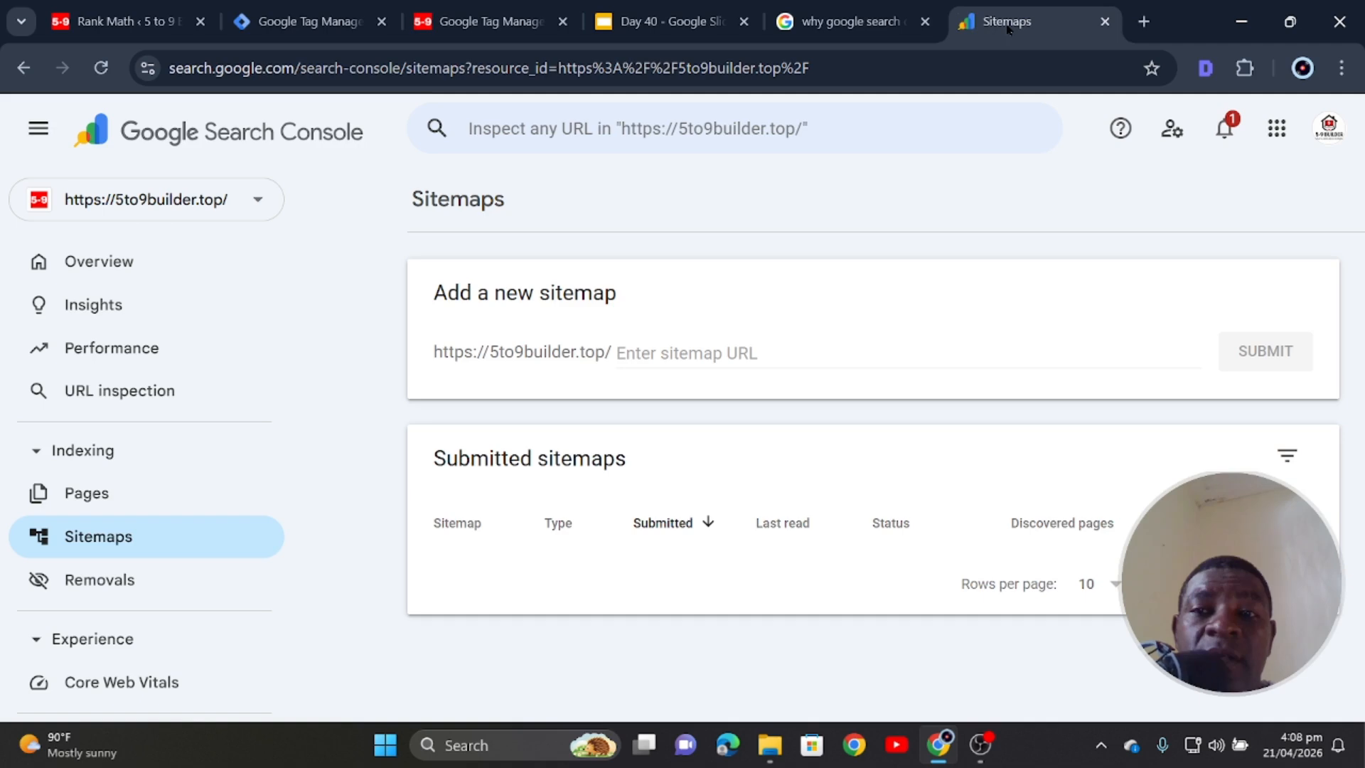
- Reload the Search Console Sitemaps page, focus the sitemap URL field, then move through the Tag Manager tabs
click(110, 73)
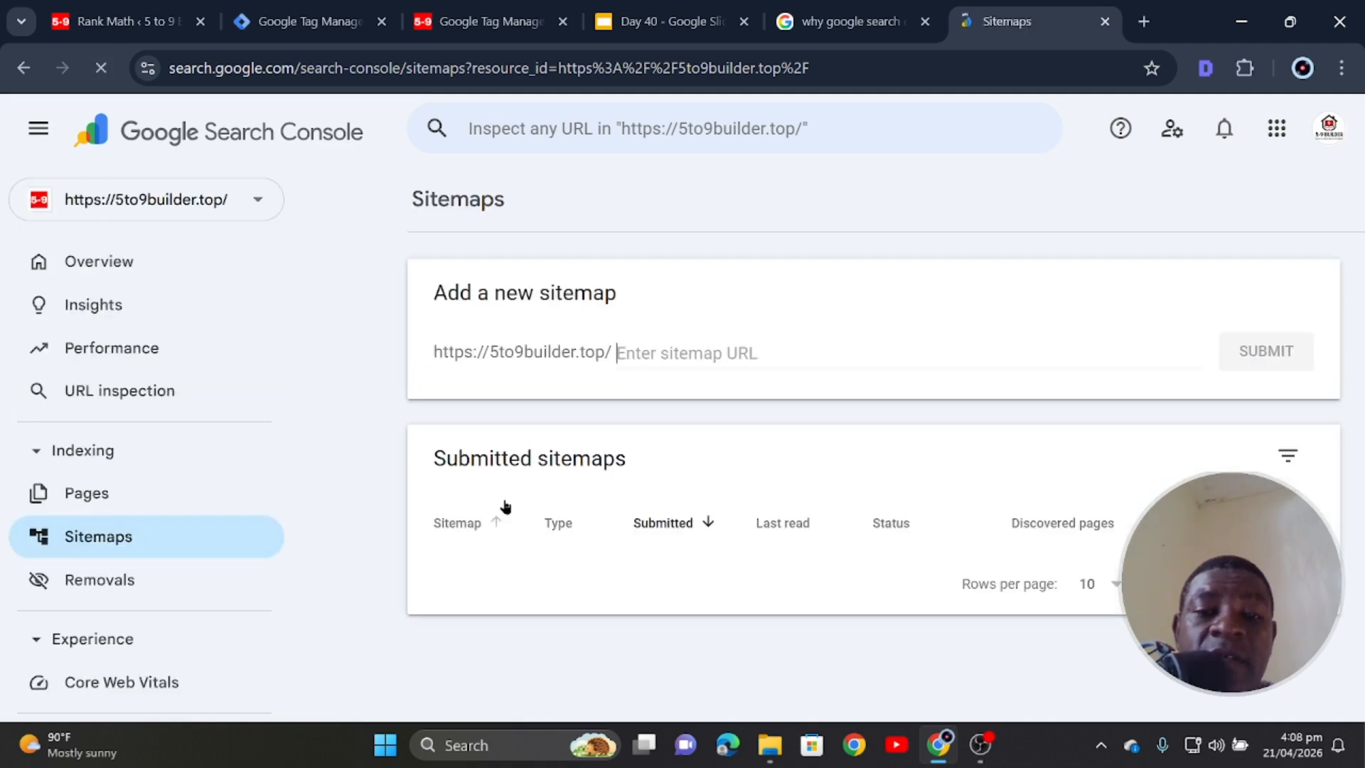
click(534, 352)
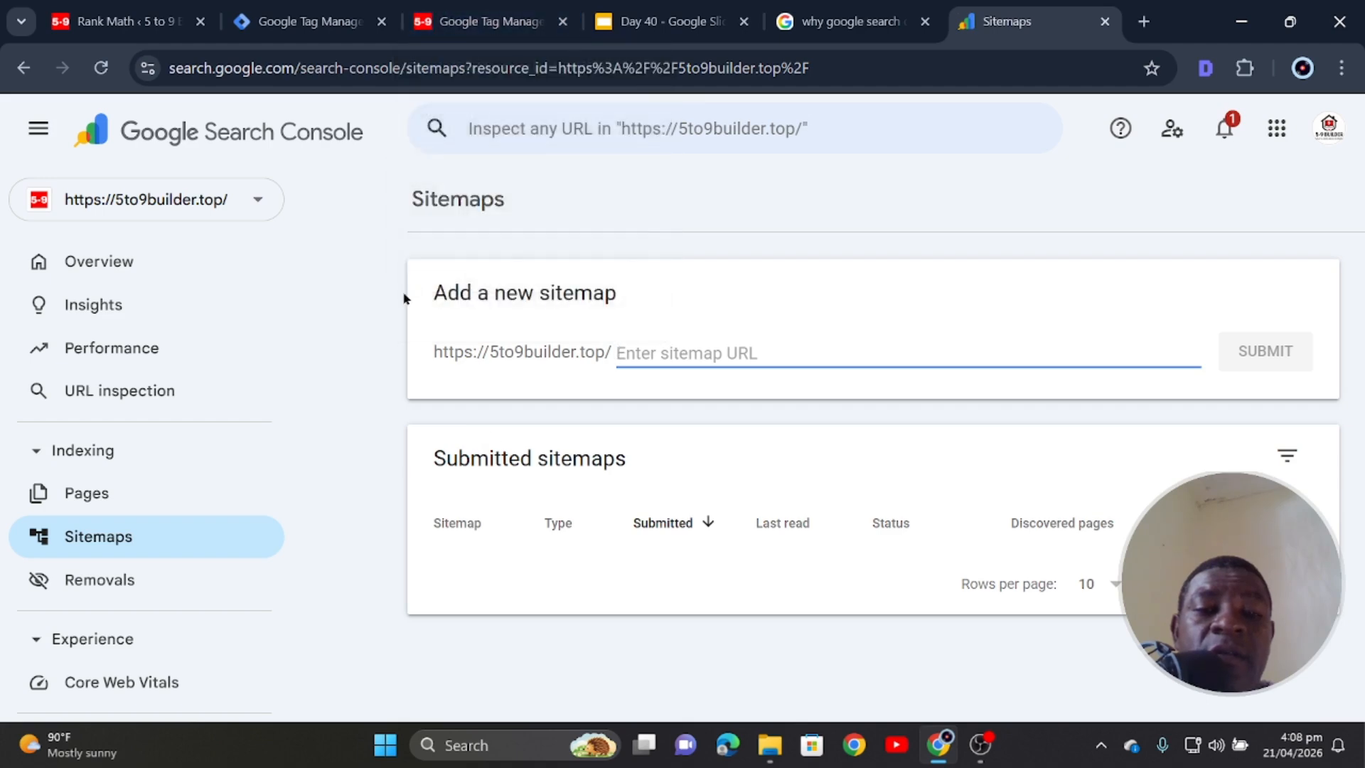
click(484, 22)
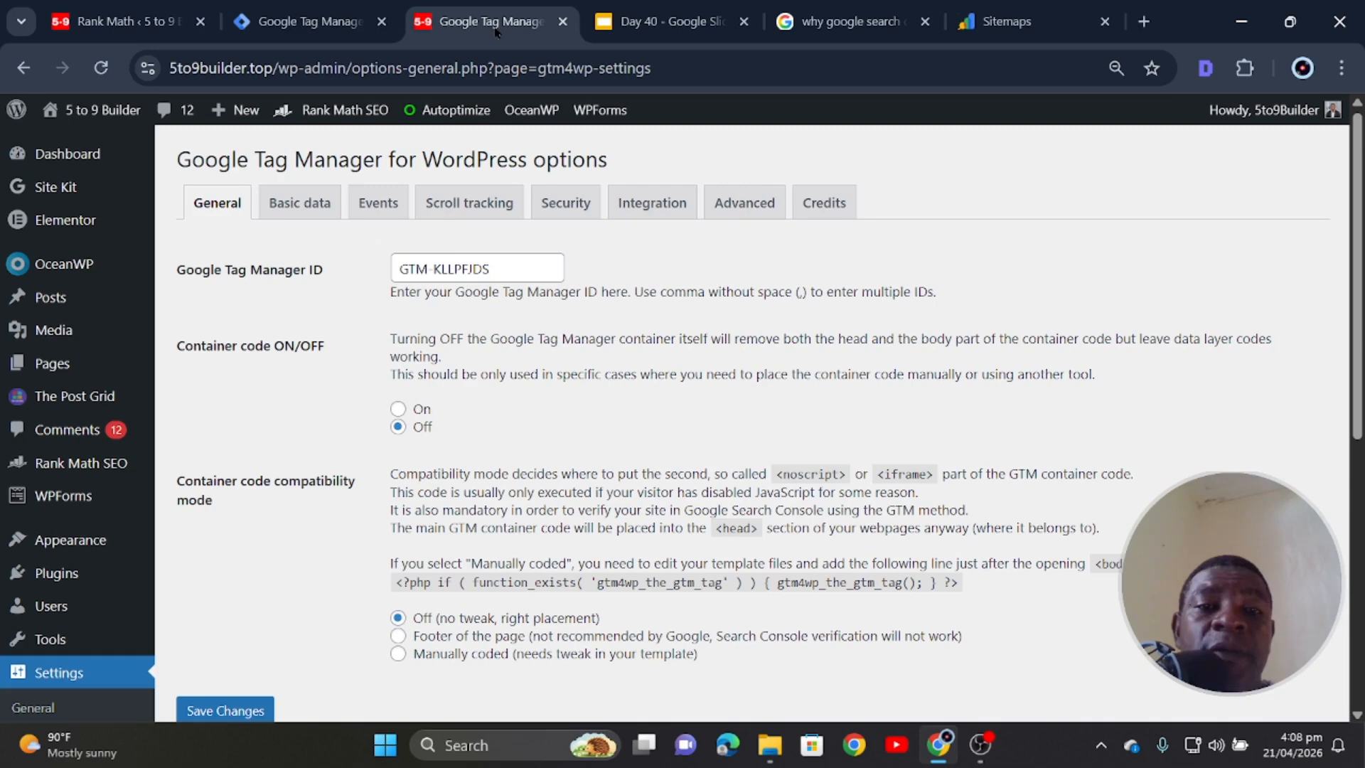
click(297, 22)
- Open Rank Math's Sitemap Settings and open sitemap_index.xml, listing post, page and category sitemaps, in a new tab
click(850, 21)
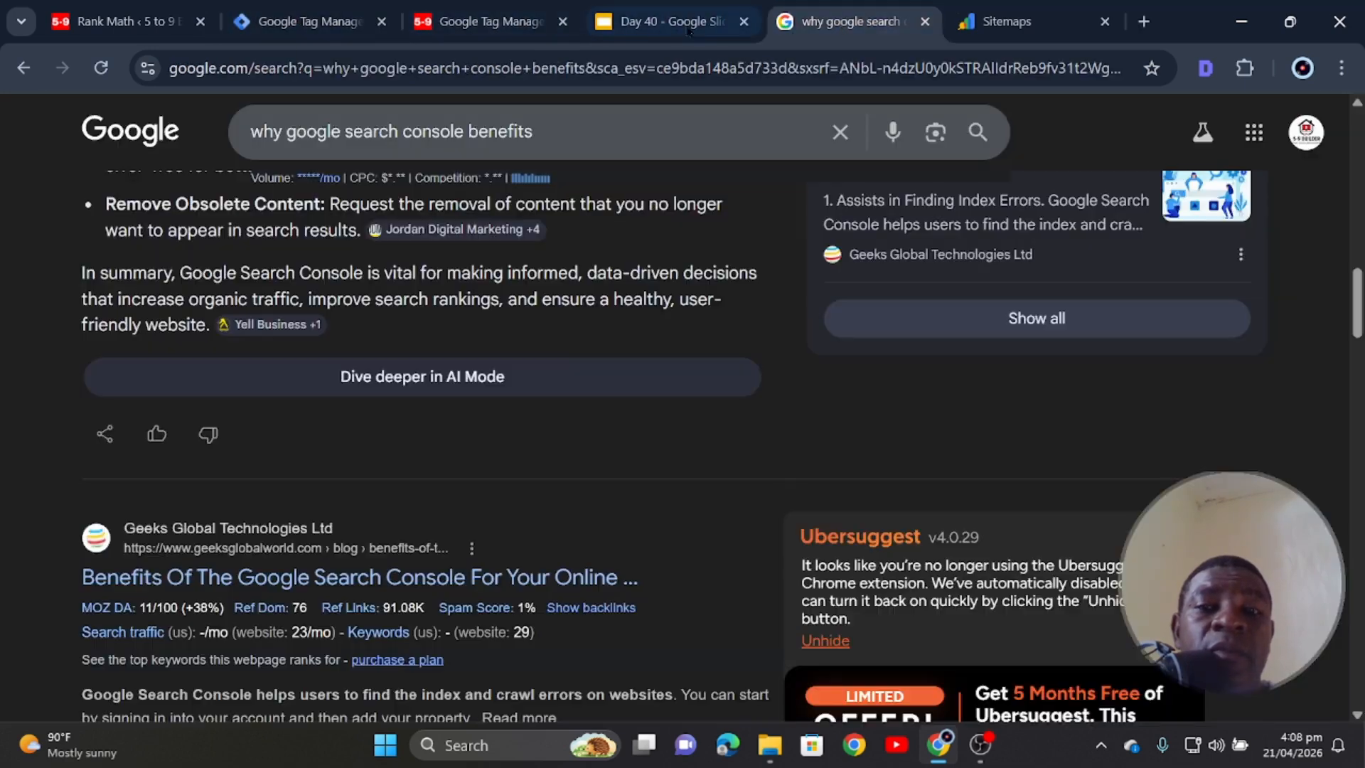
click(994, 22)
click(121, 22)
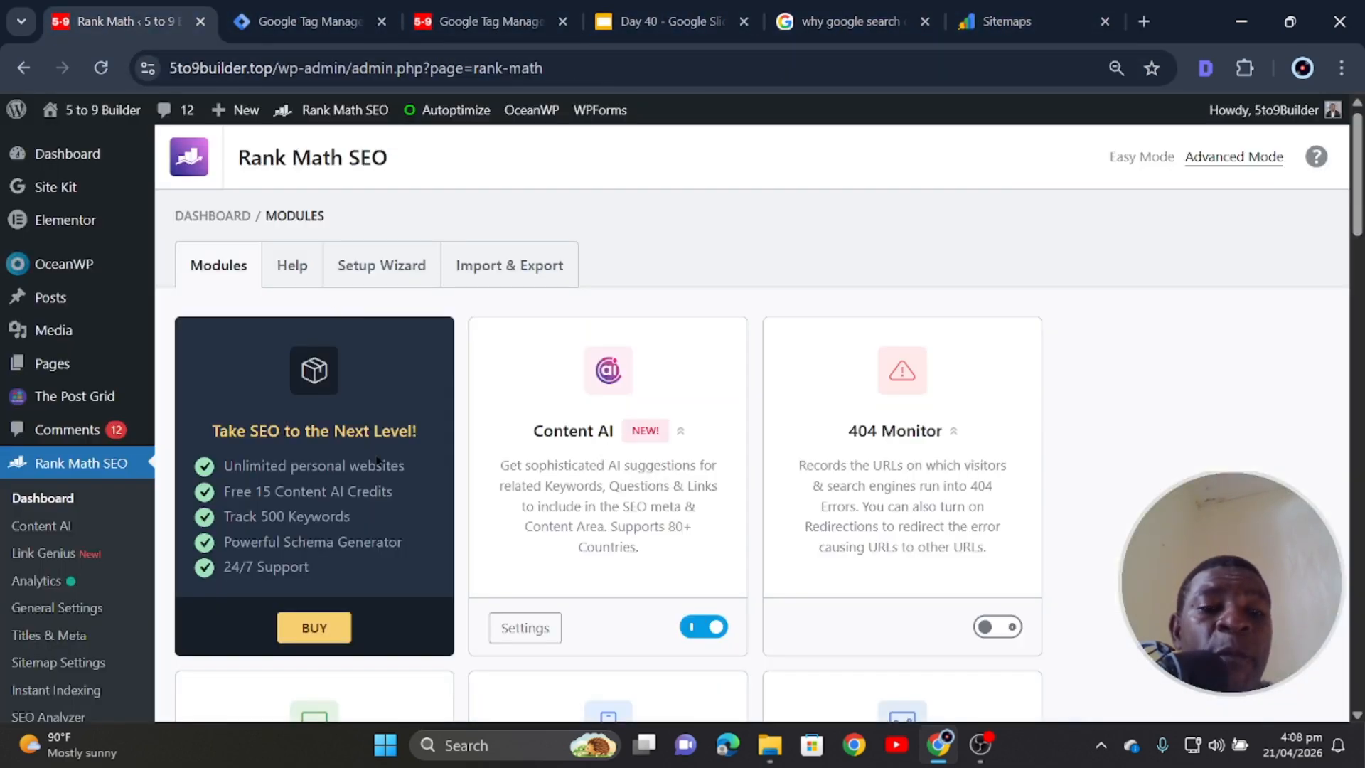
scroll(359, 519, down, 3)
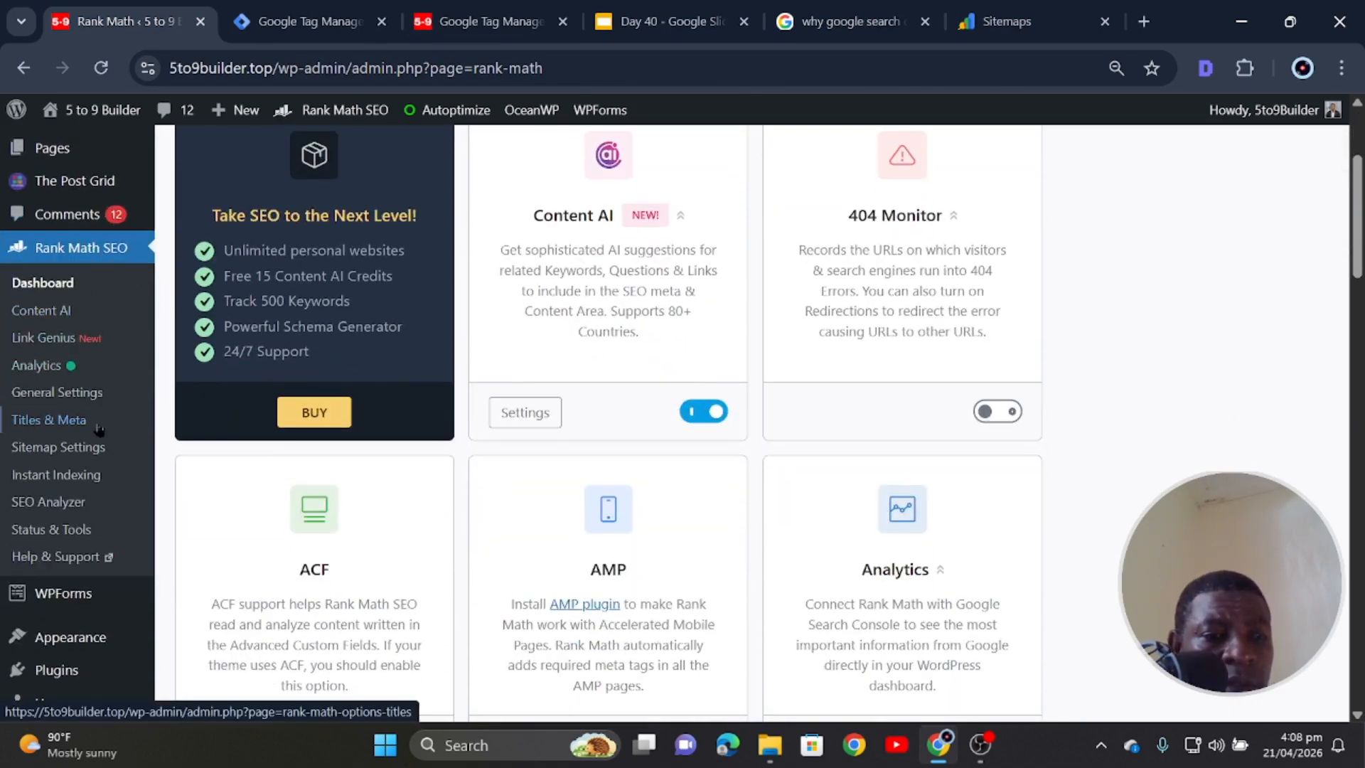
click(81, 458)
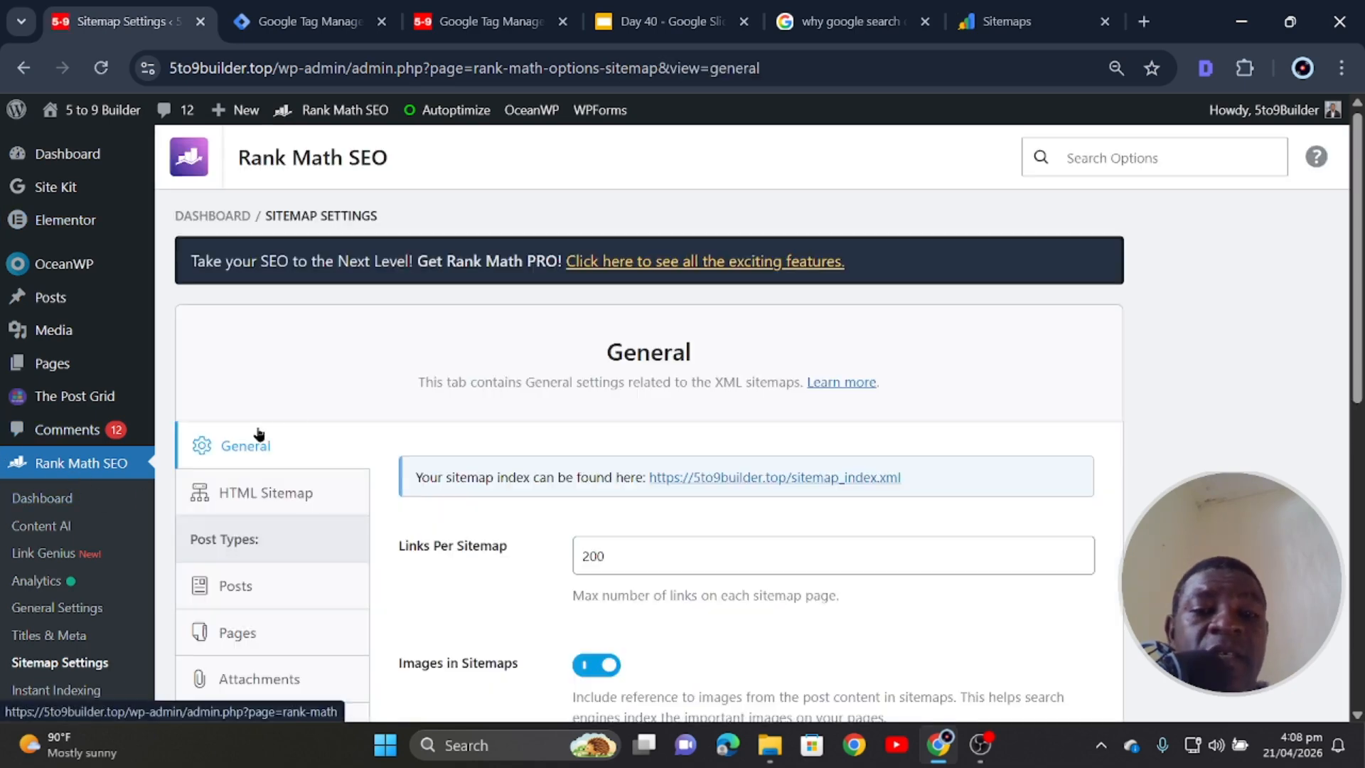
scroll(344, 344, down, 3)
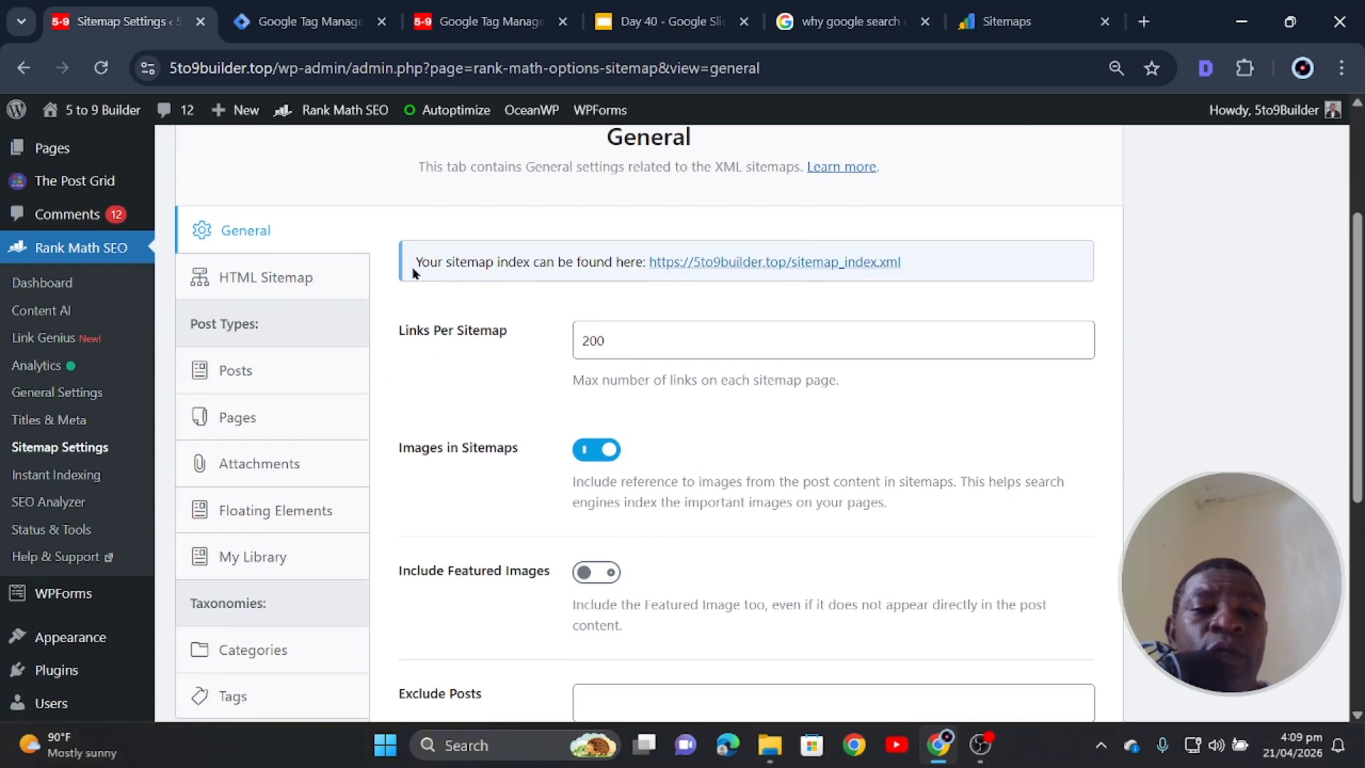
click(752, 264)
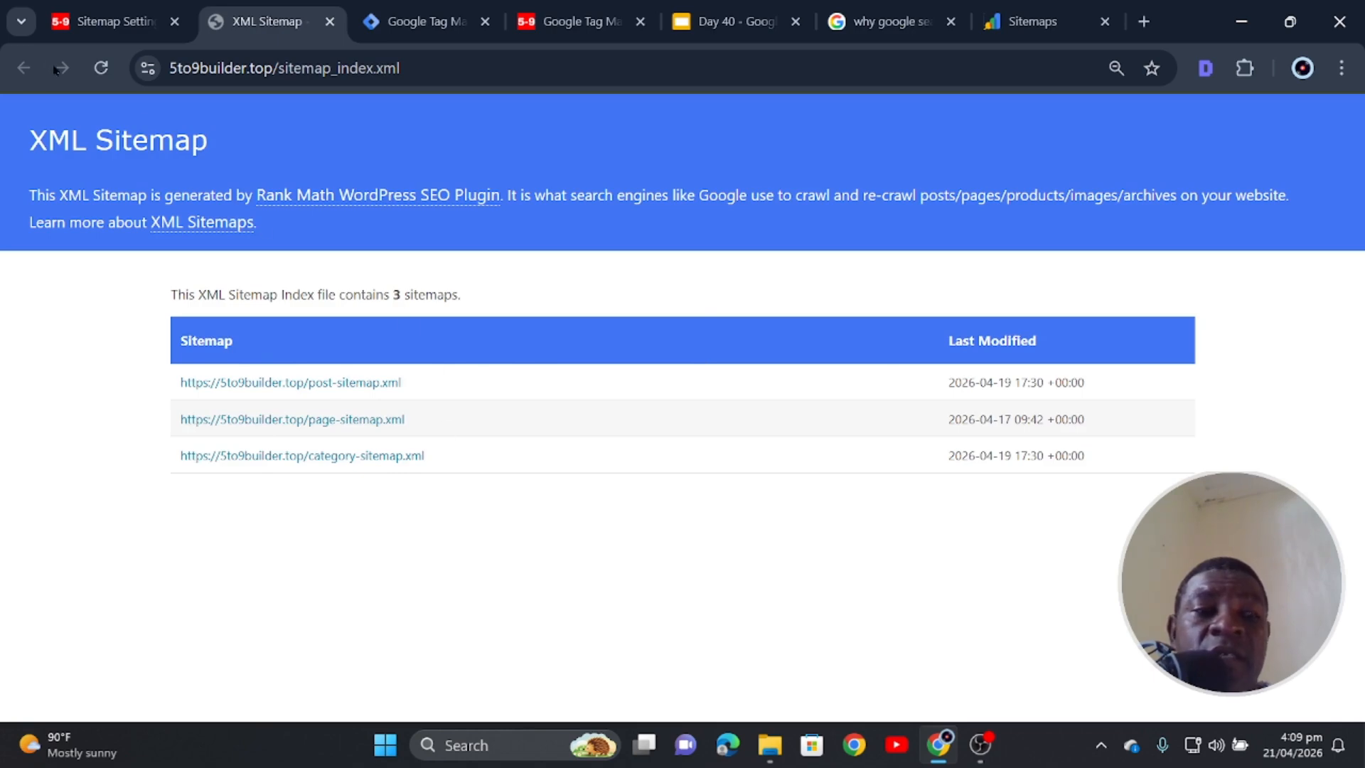
- Copy the sitemap_index.xml address from Rank Math and submit it as a new sitemap in Search Console
click(141, 24)
drag(921, 265, 665, 264)
right_click(719, 269)
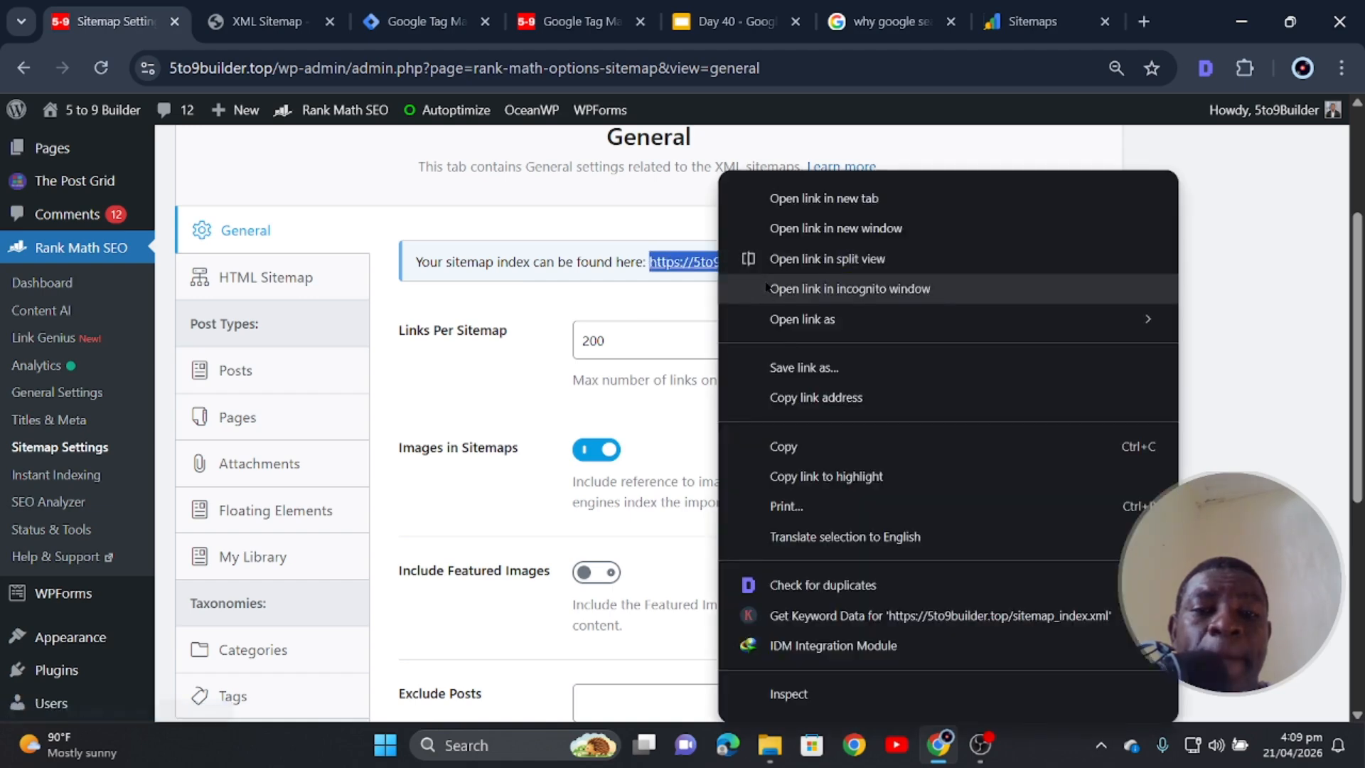
click(786, 456)
click(1024, 23)
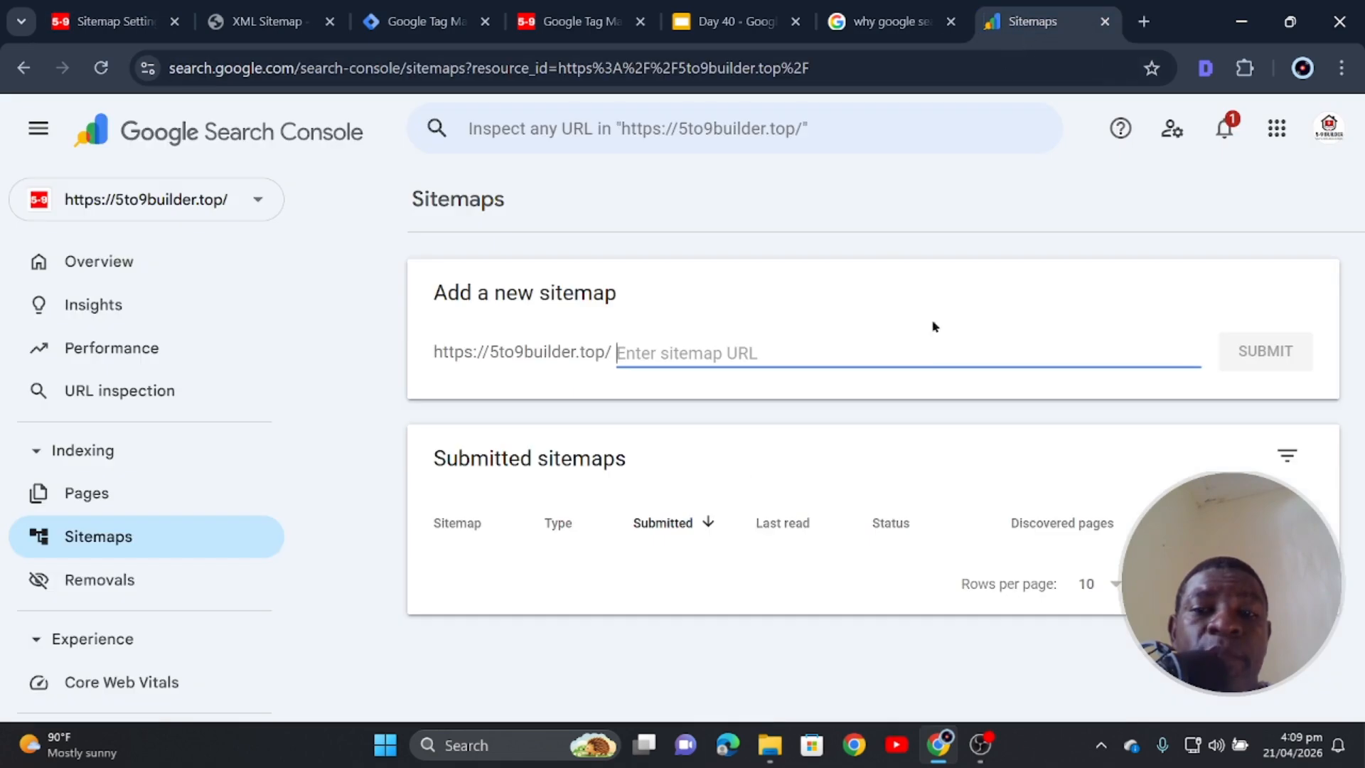
right_click(776, 351)
click(852, 427)
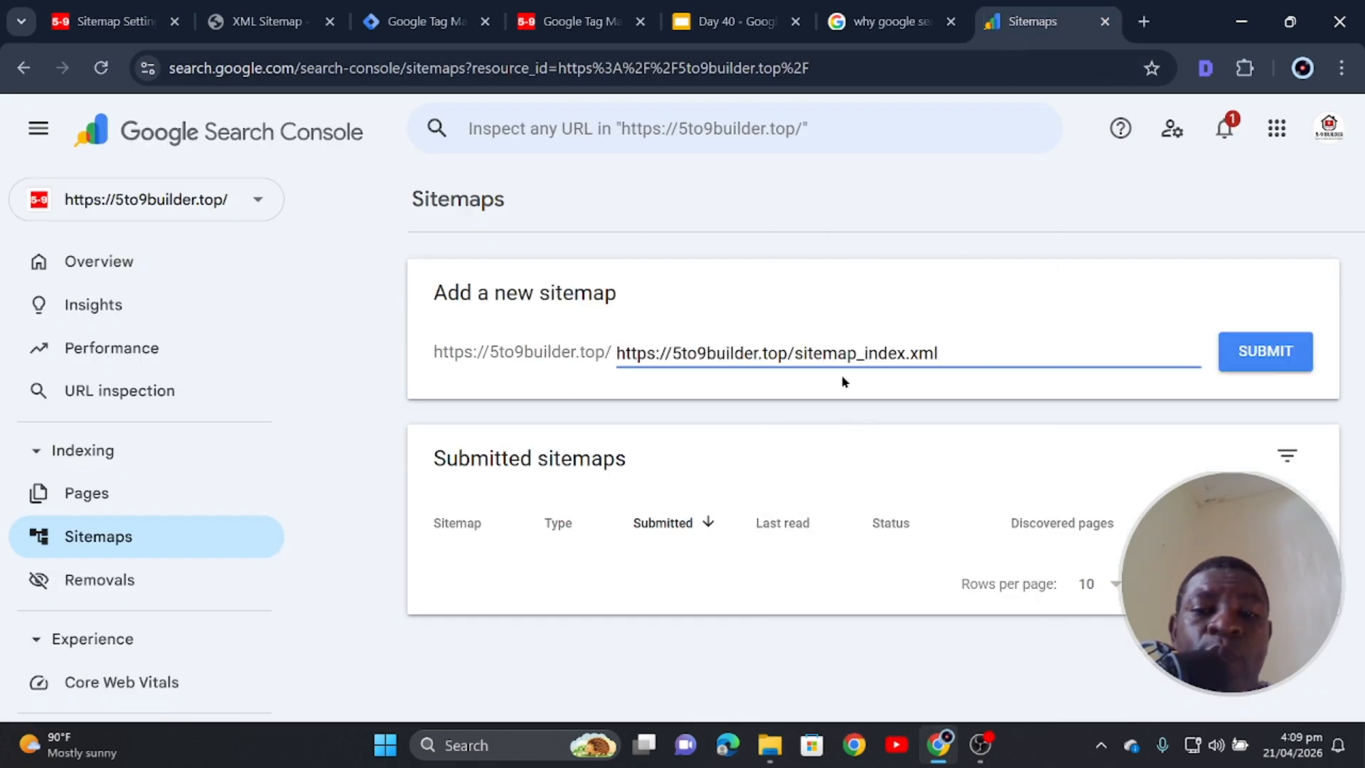
click(1273, 364)
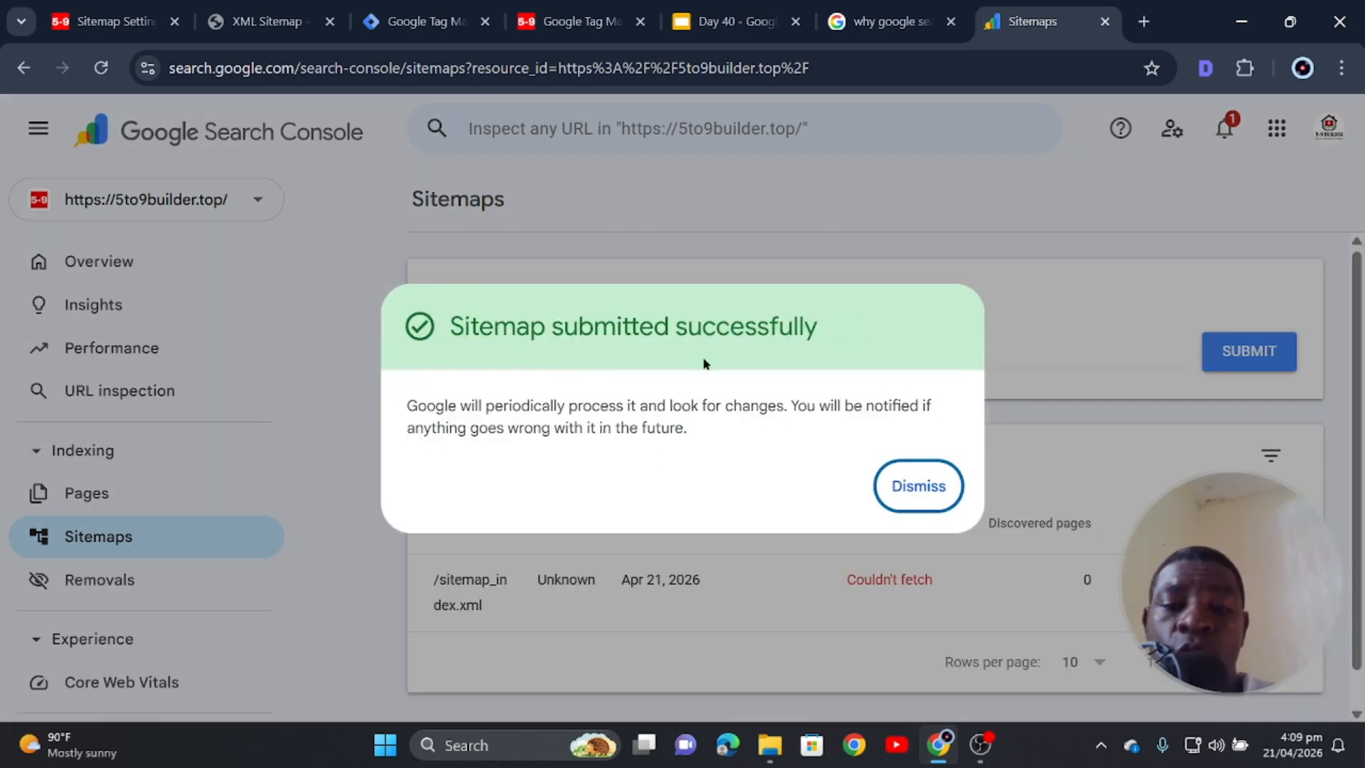
click(909, 483)
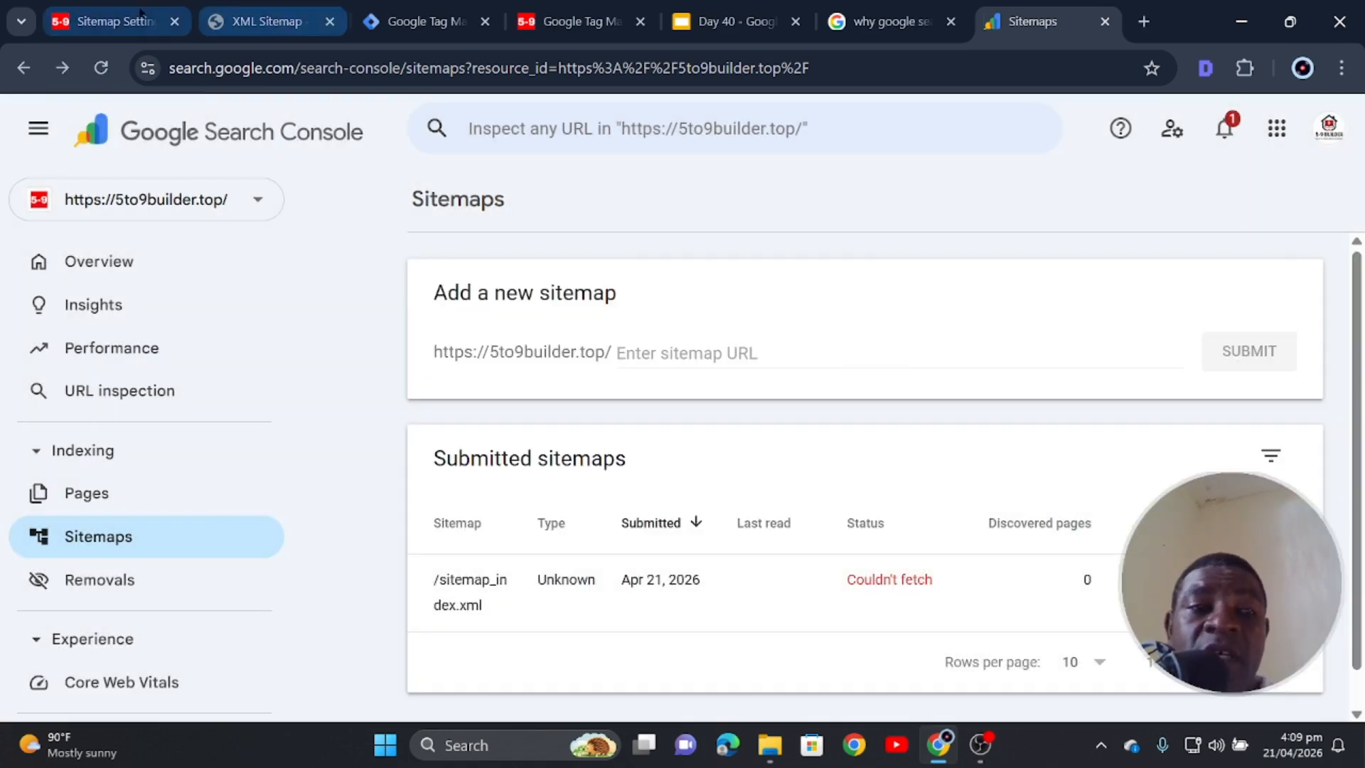
- Recheck the sitemap address in Rank Math, then find /sitemap_index.xml listed with status Couldn't fetch
click(114, 21)
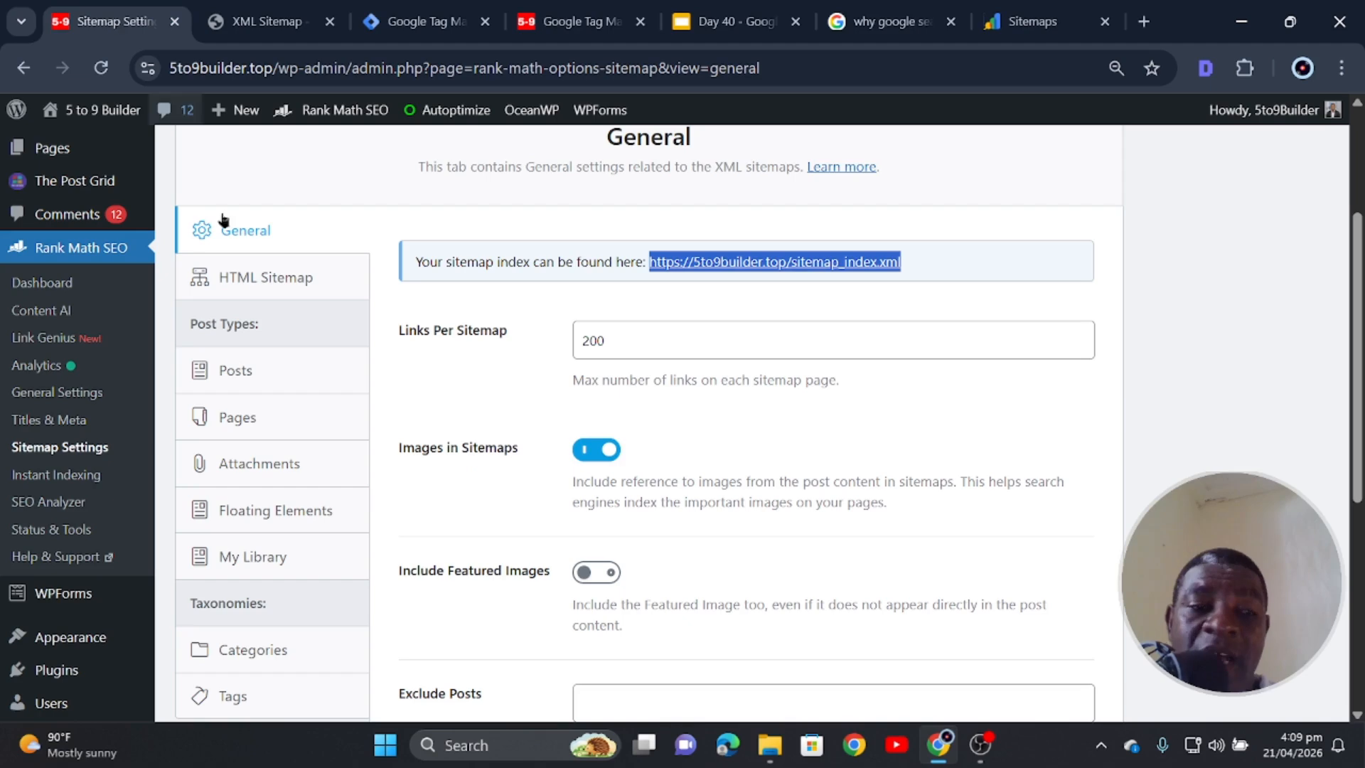
click(64, 455)
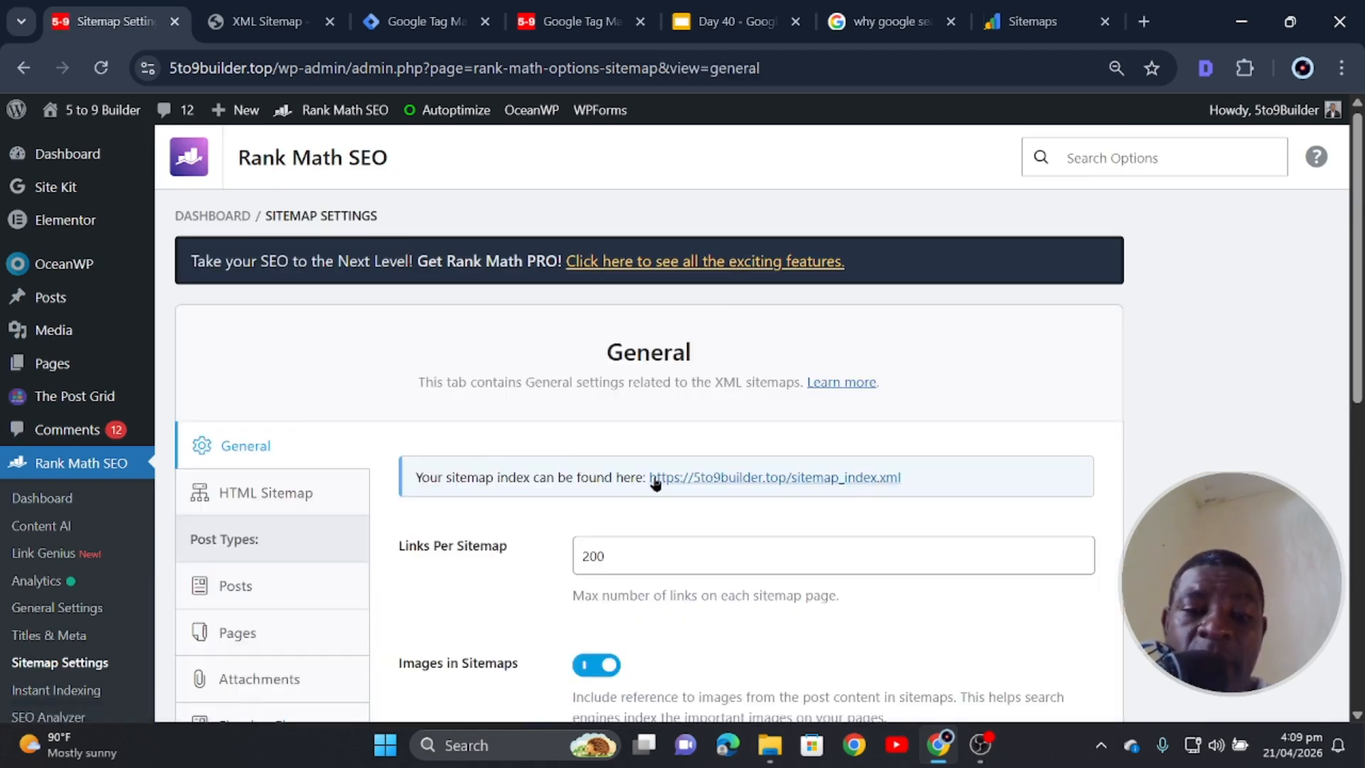
drag(644, 473, 903, 478)
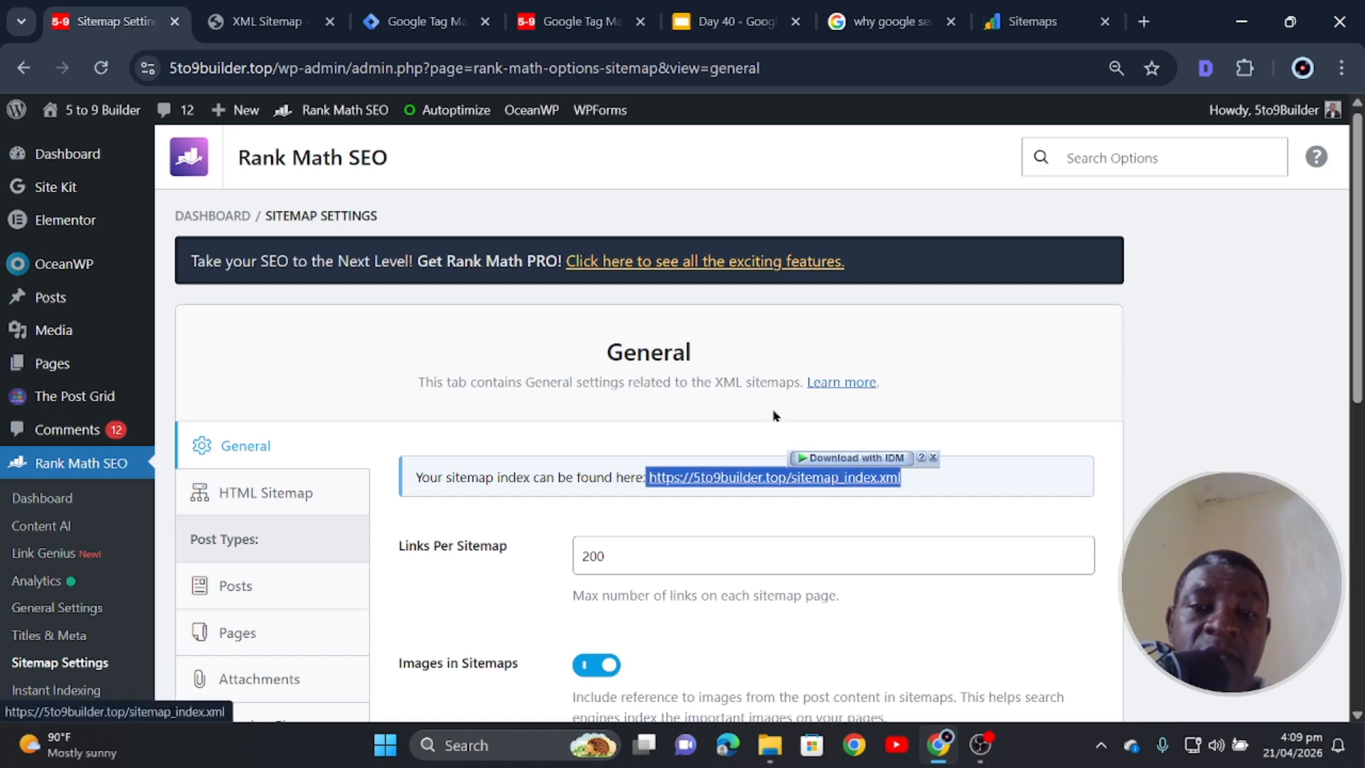
click(1036, 29)
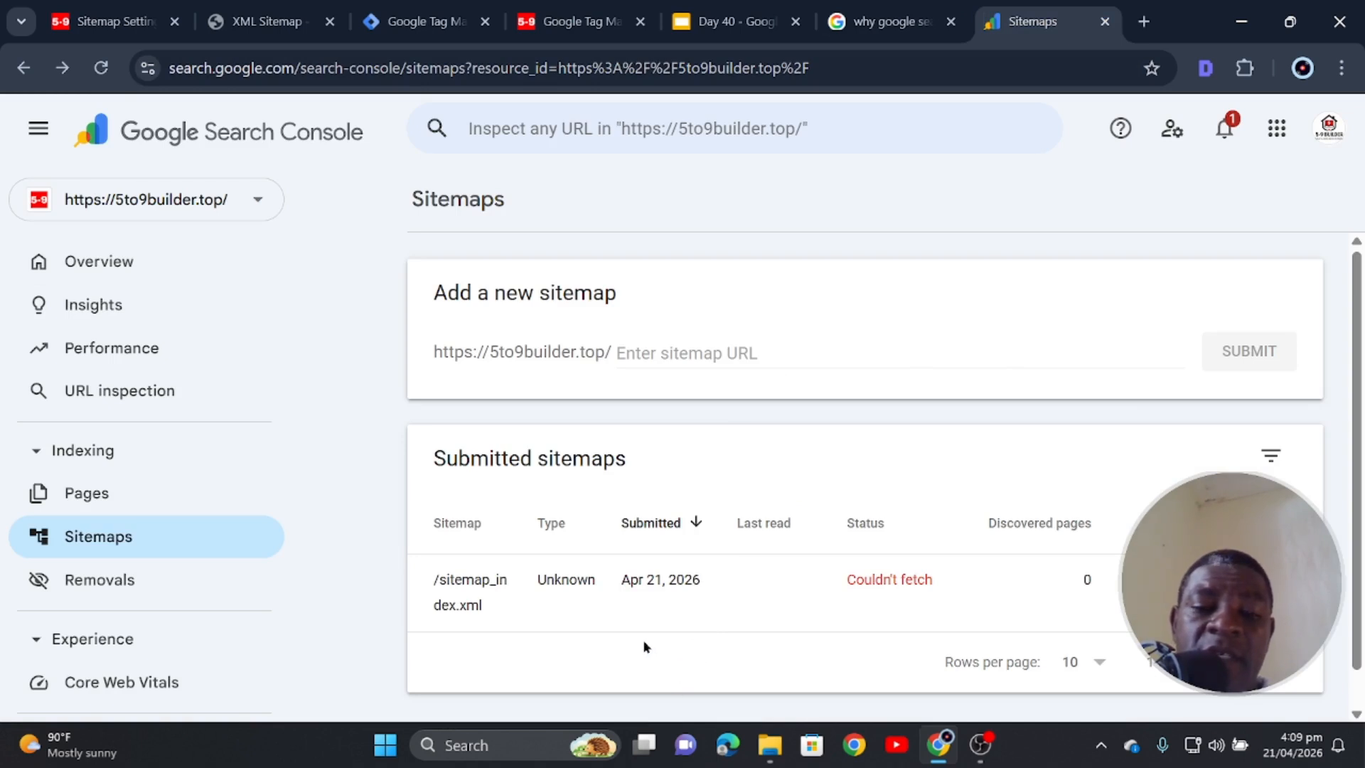
scroll(683, 576, down, 1)
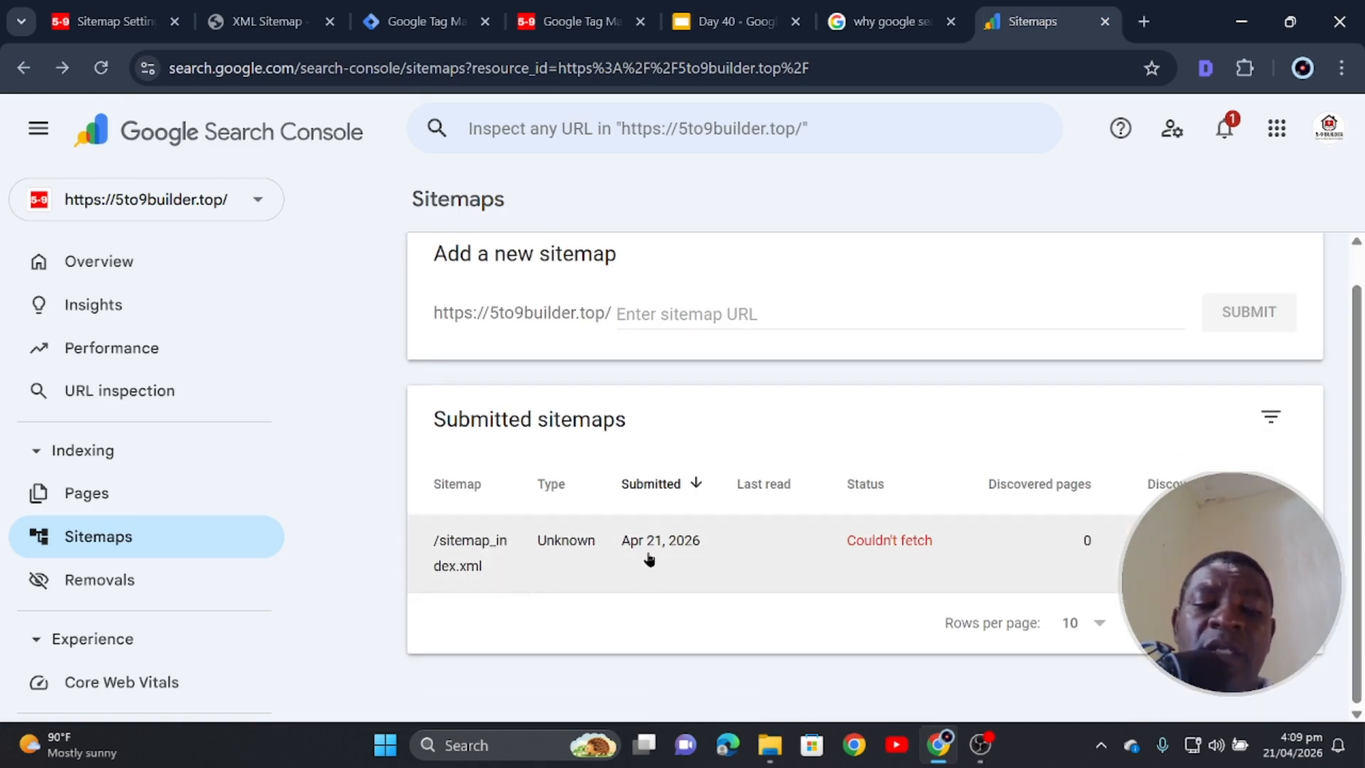
- Reload the sitemap_index.xml details to confirm Success, then open the property's Overview page
click(908, 545)
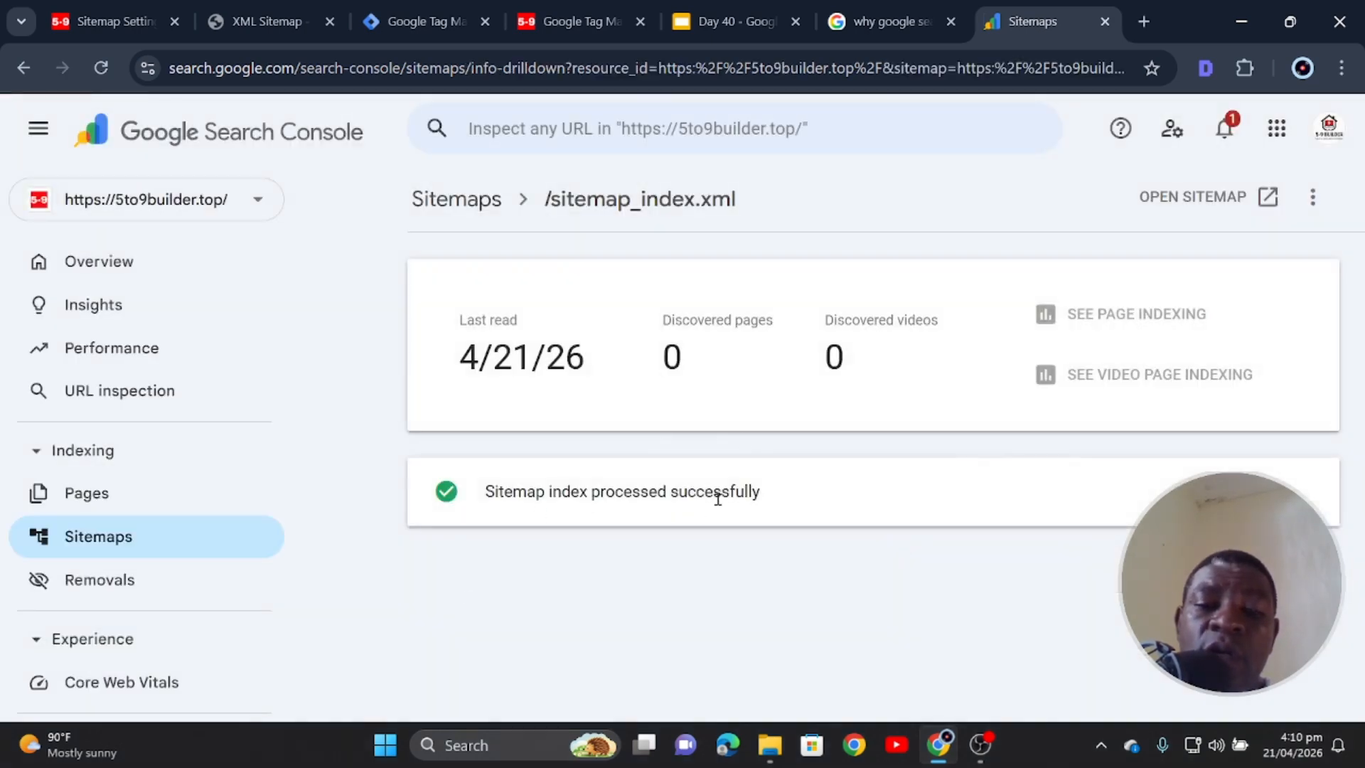
click(167, 264)
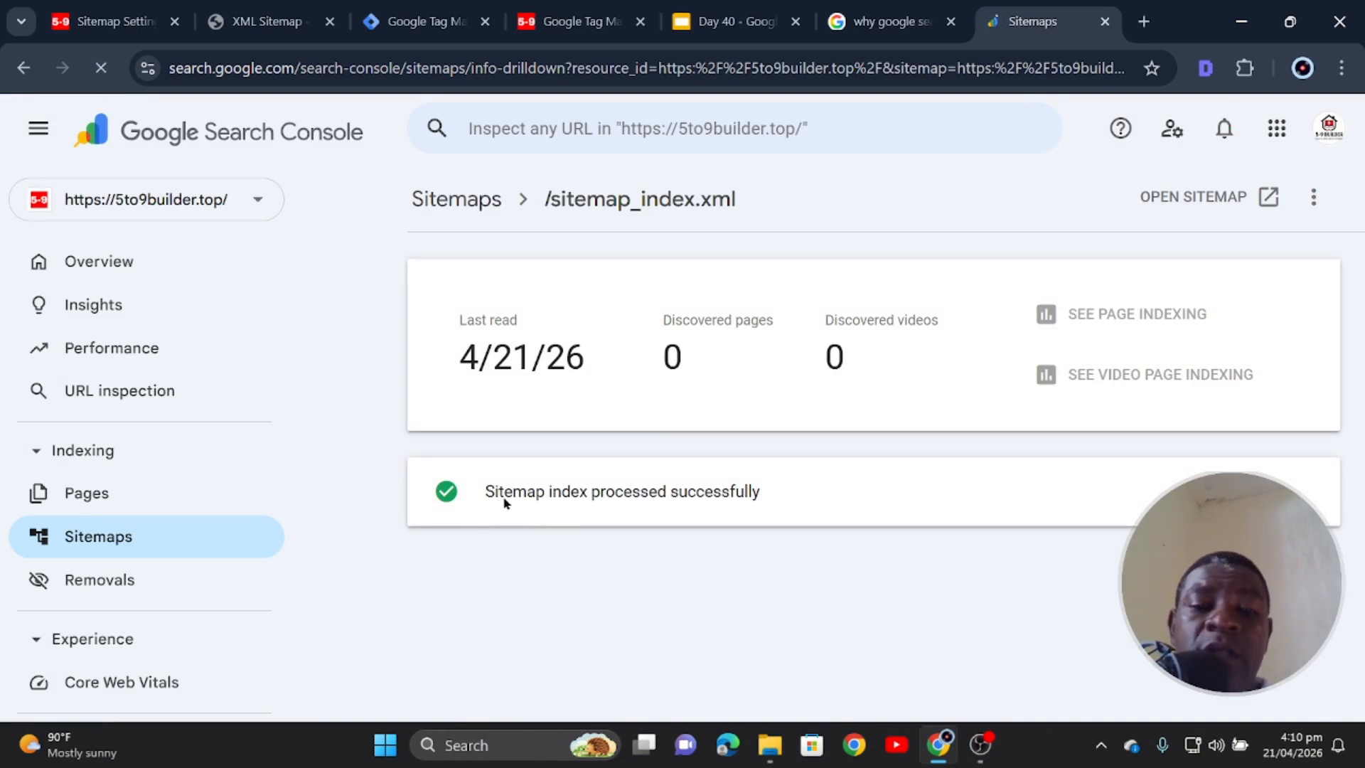
click(24, 70)
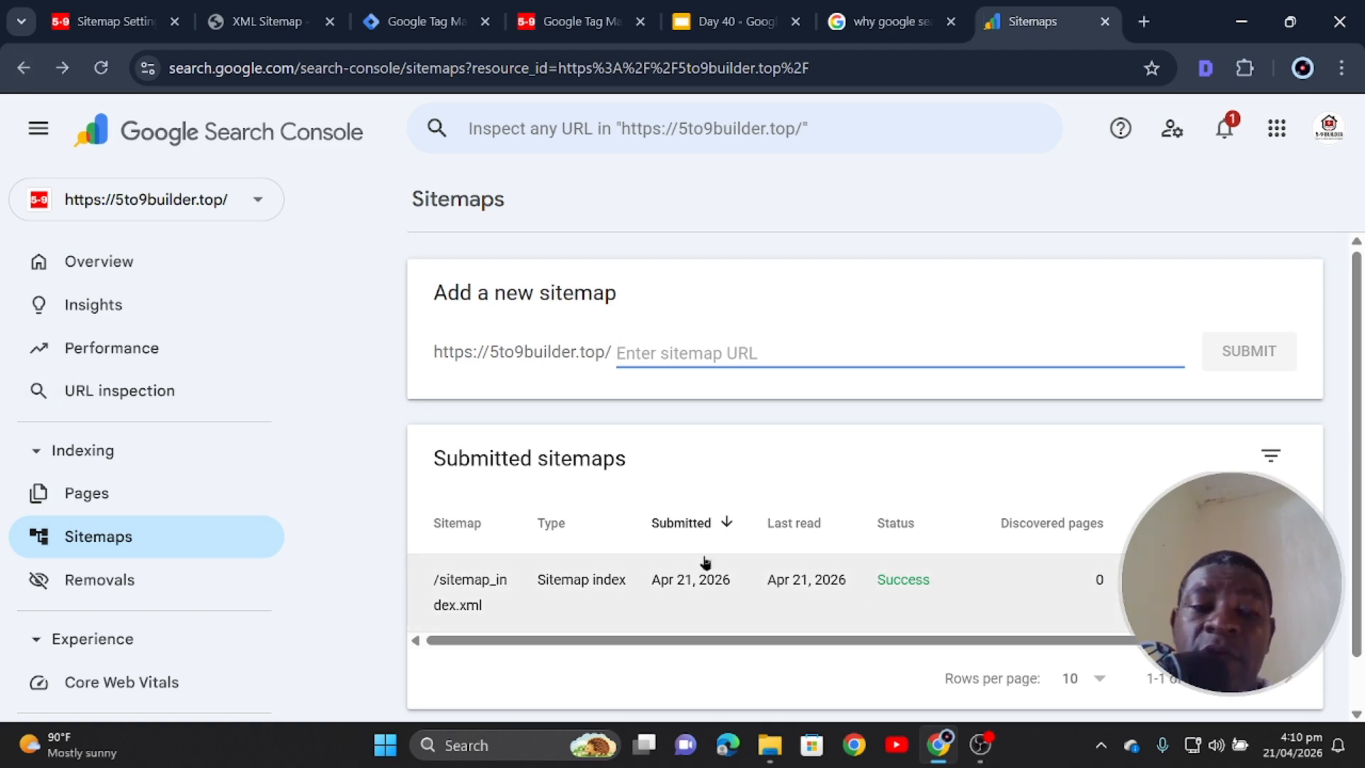
scroll(899, 549, down, 1)
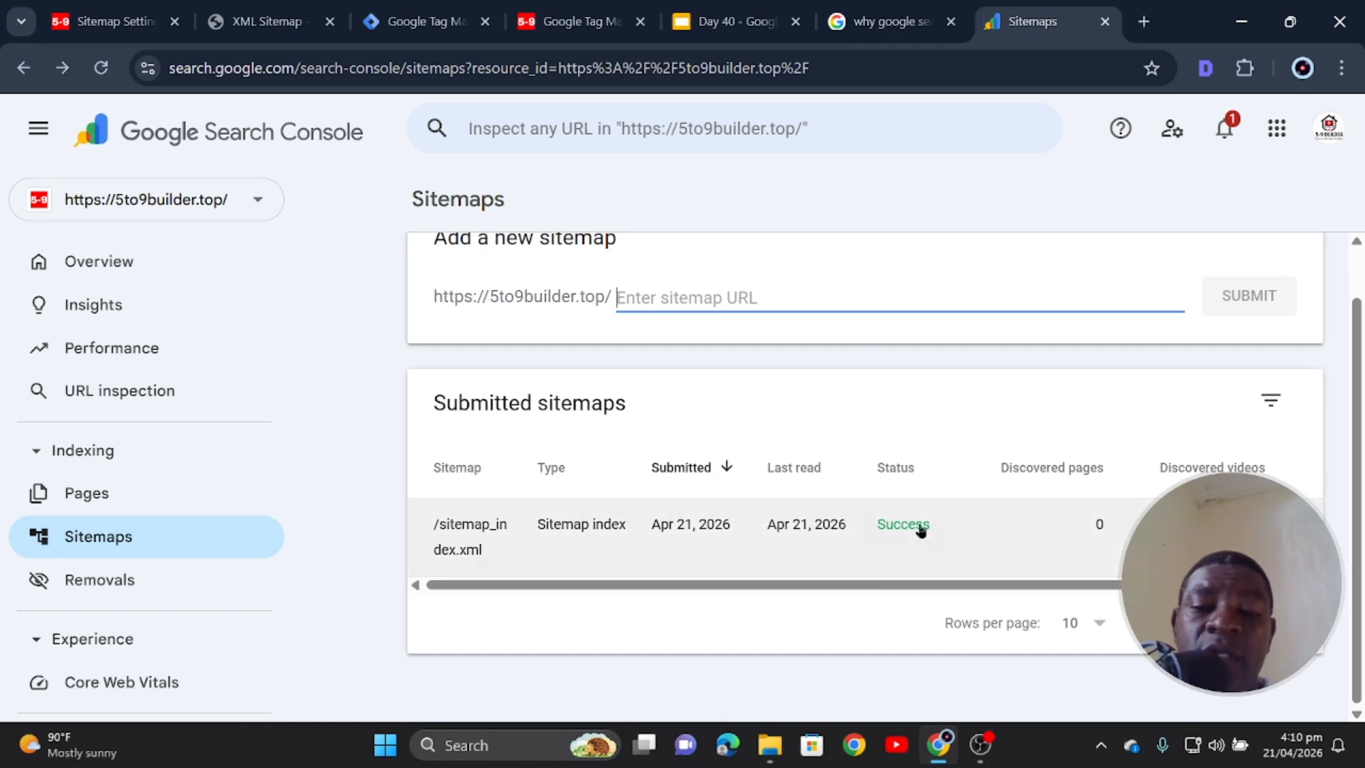
scroll(889, 532, up, 1)
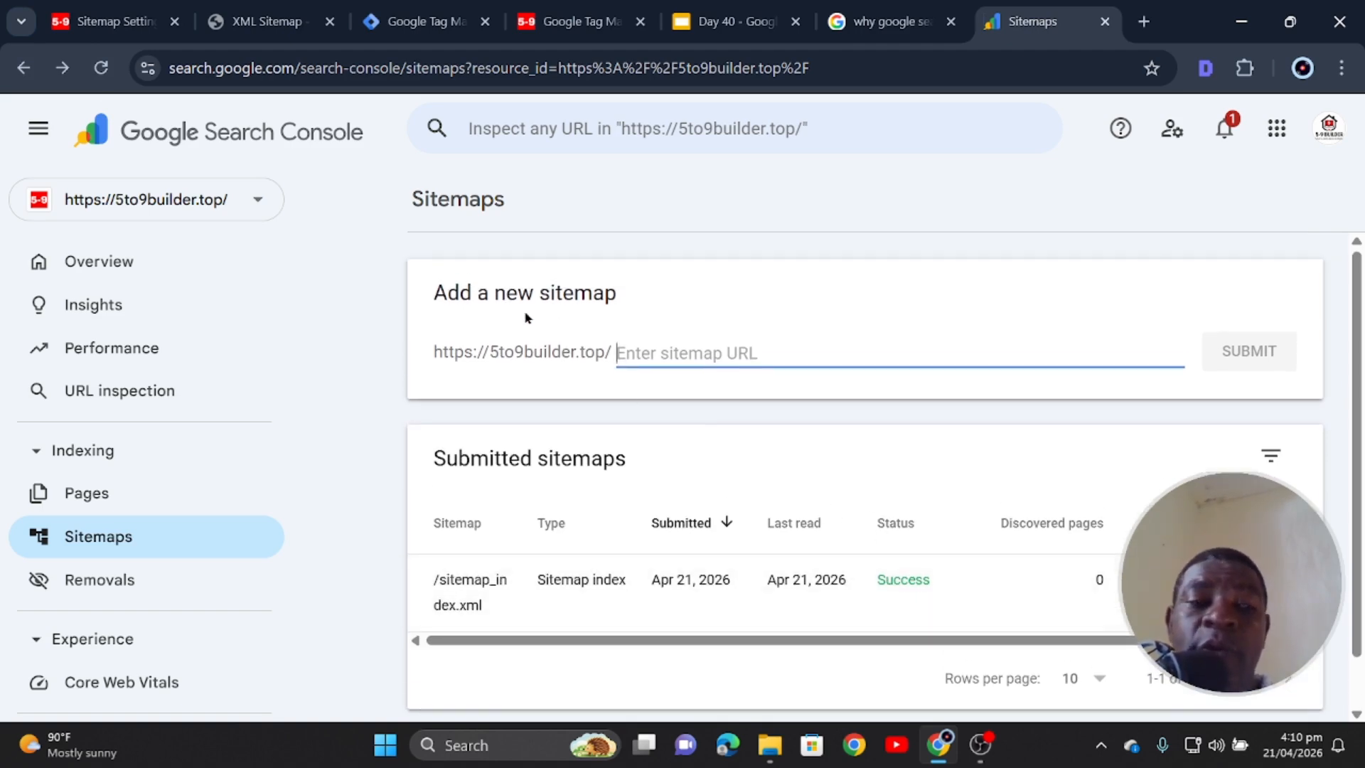
click(84, 268)
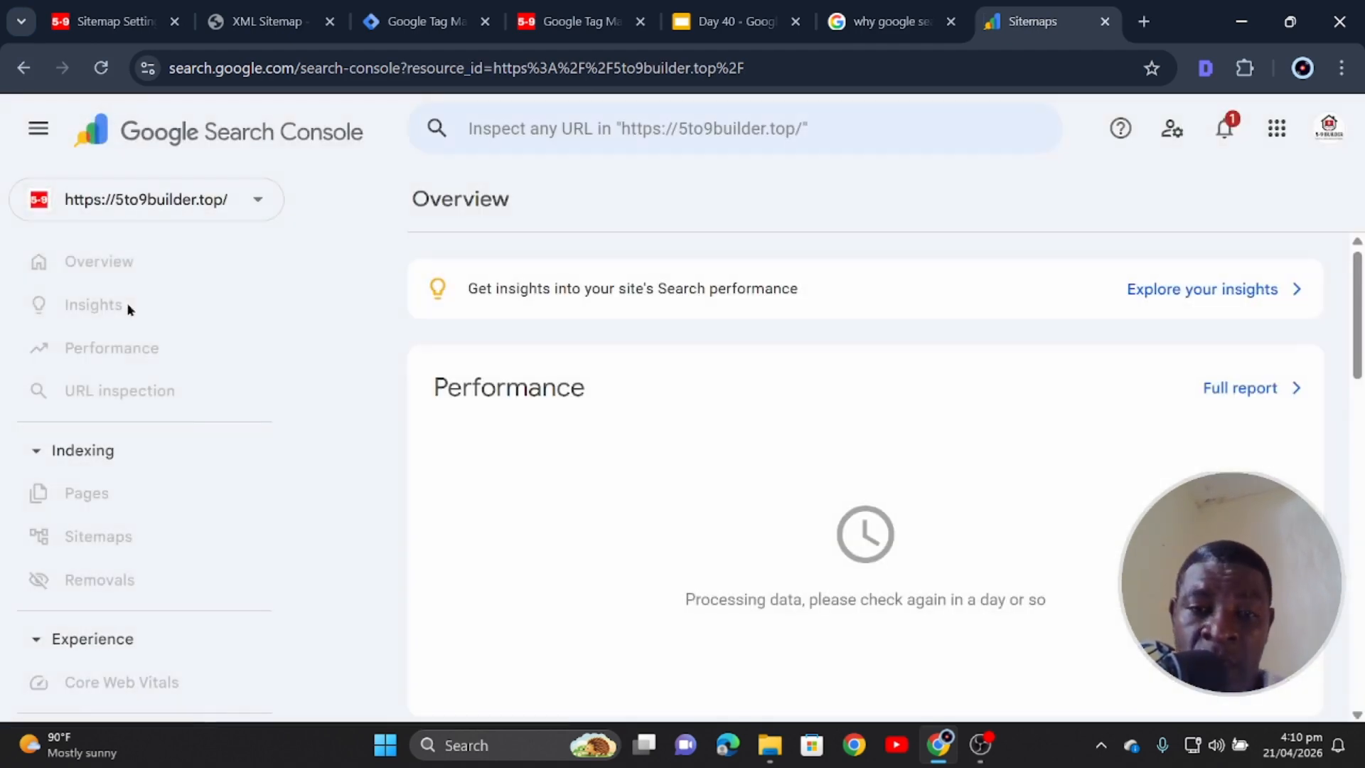
- Check Insights and property Settings for verified ownership, then return to WordPress Rank Math Sitemap Settings
click(106, 304)
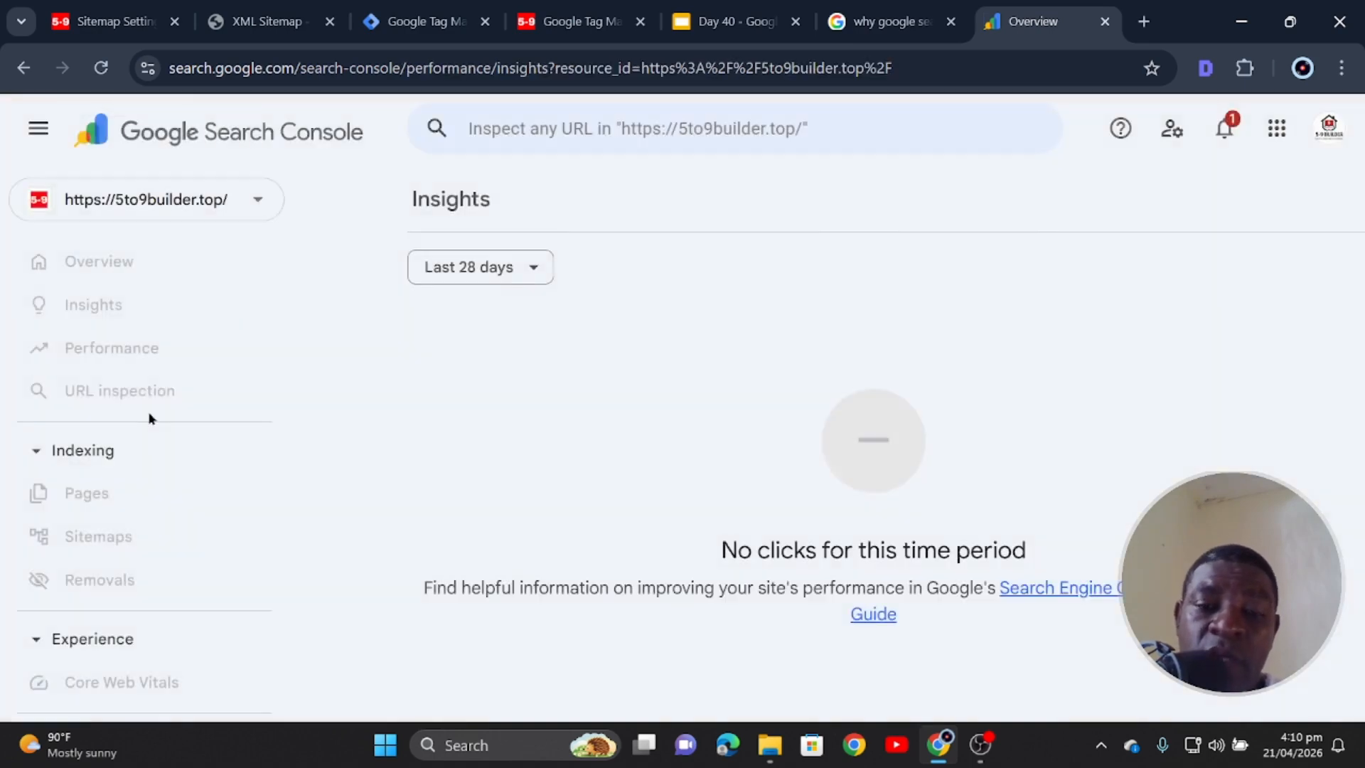
scroll(152, 475, down, 5)
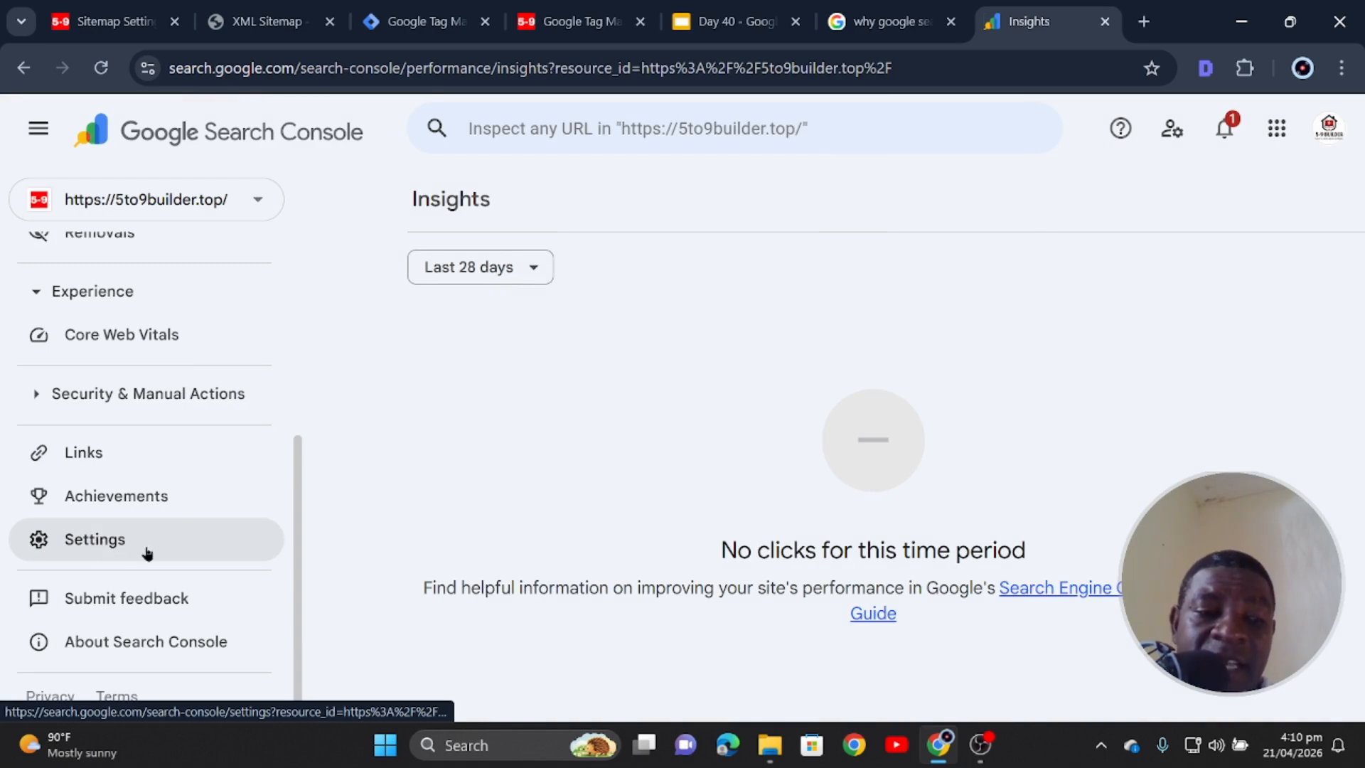
click(108, 542)
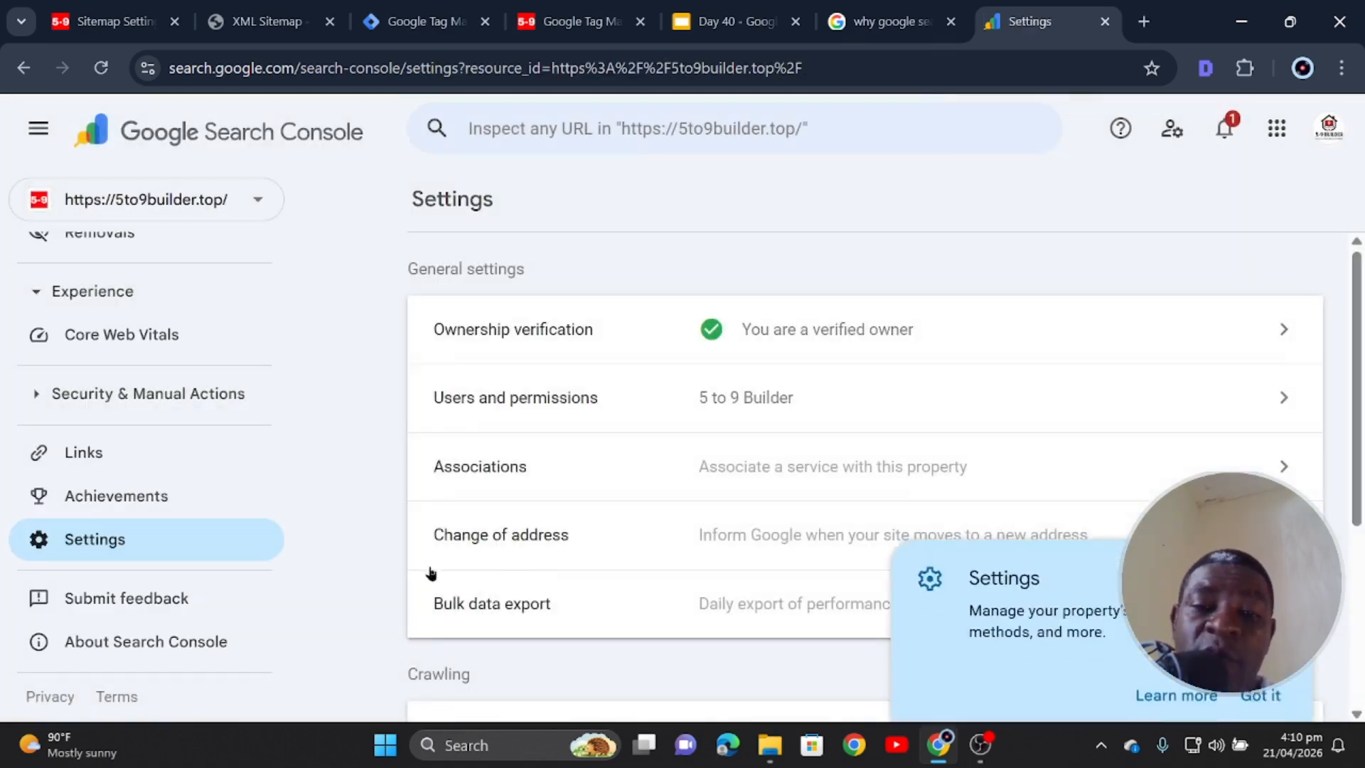
click(1260, 652)
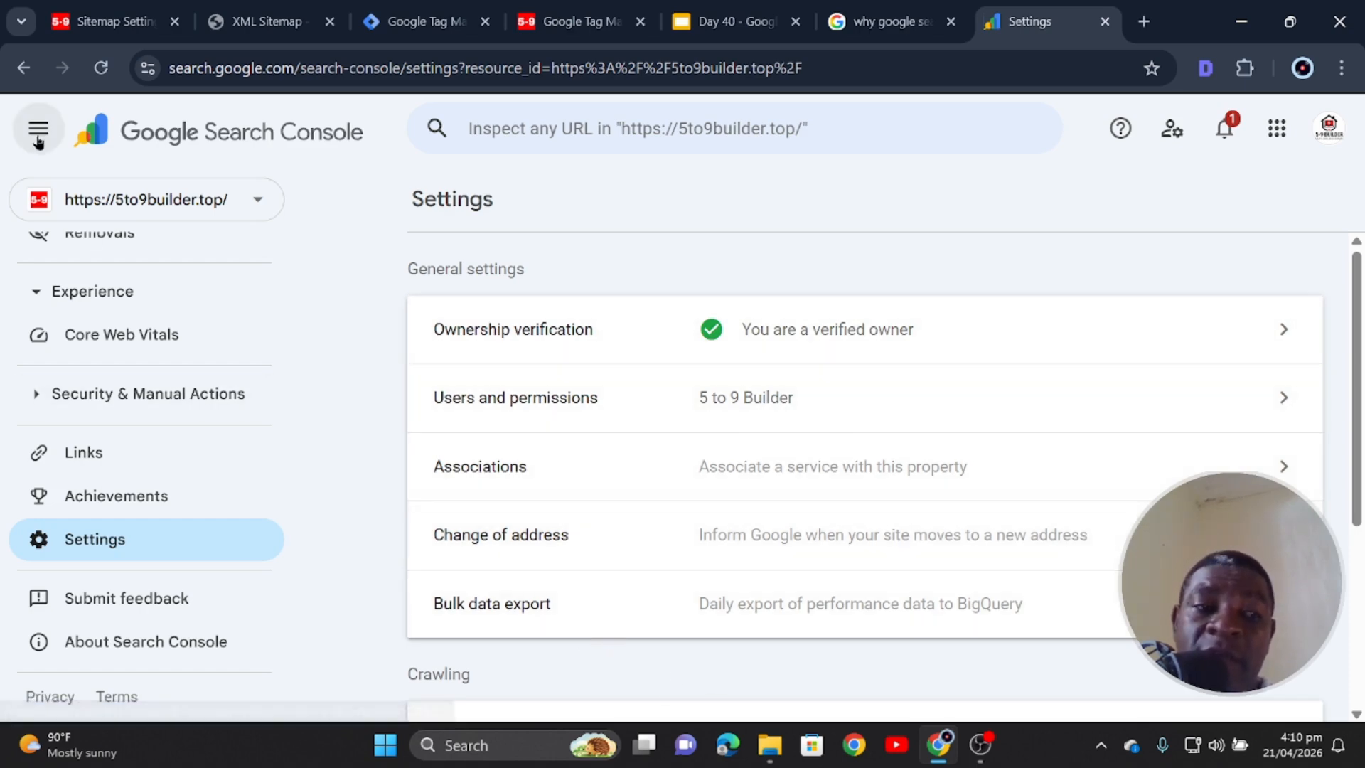
click(24, 68)
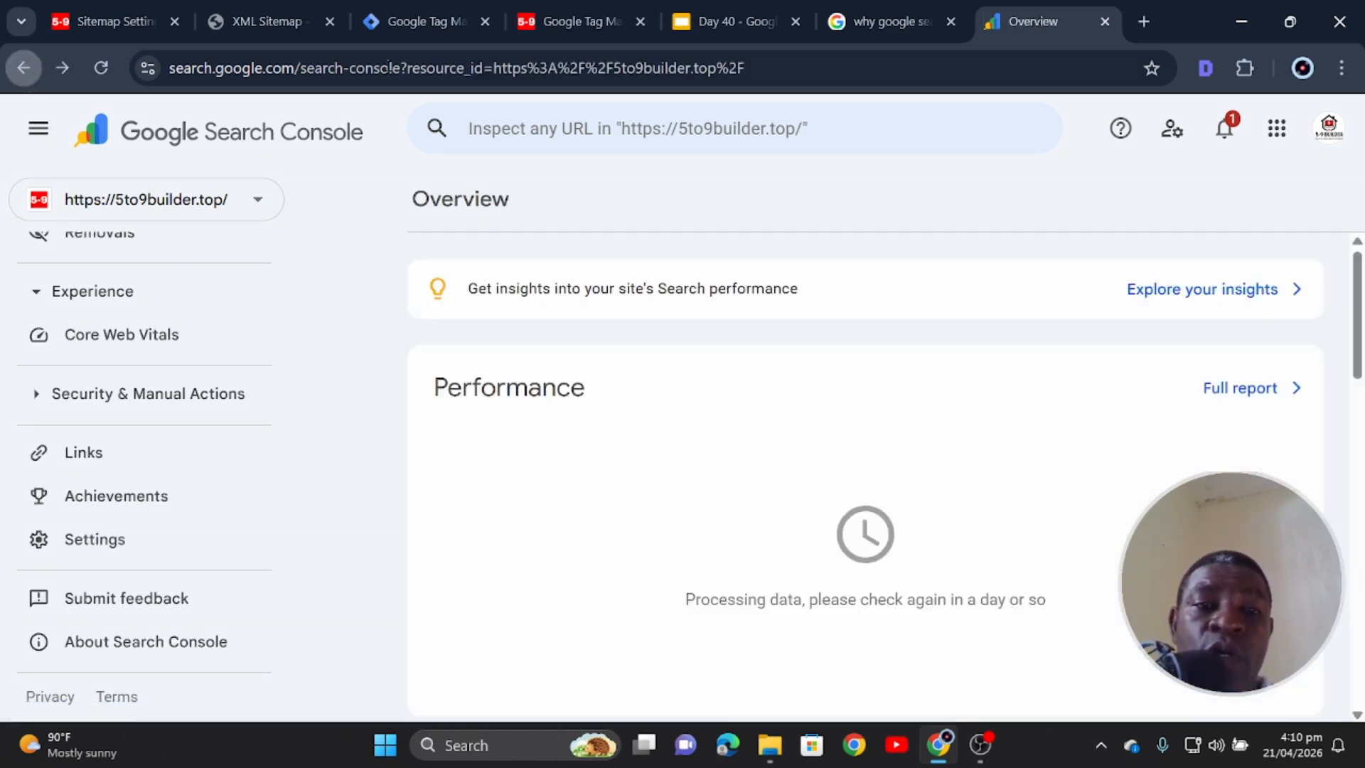
click(113, 21)
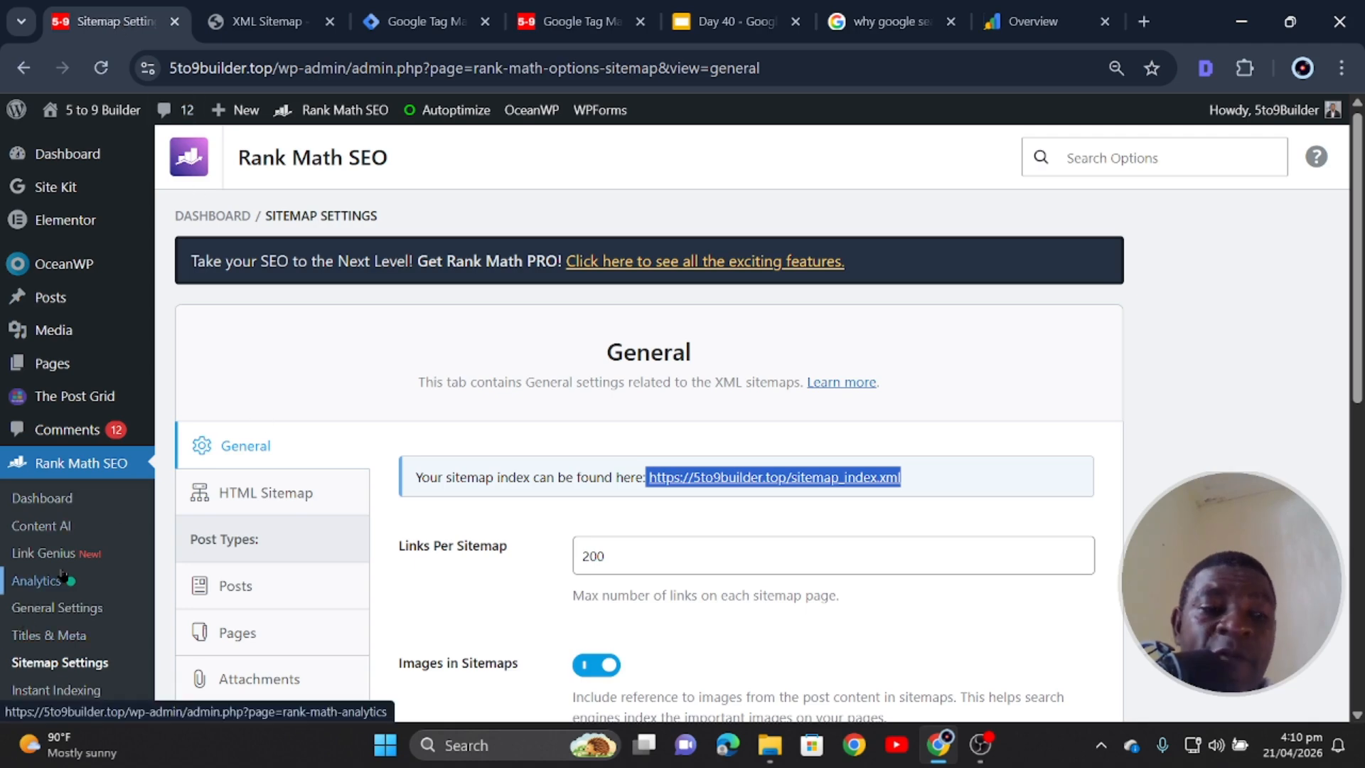
- Delete the inactive Header Footer Code Manager plugin from Installed Plugins
scroll(68, 625, down, 5)
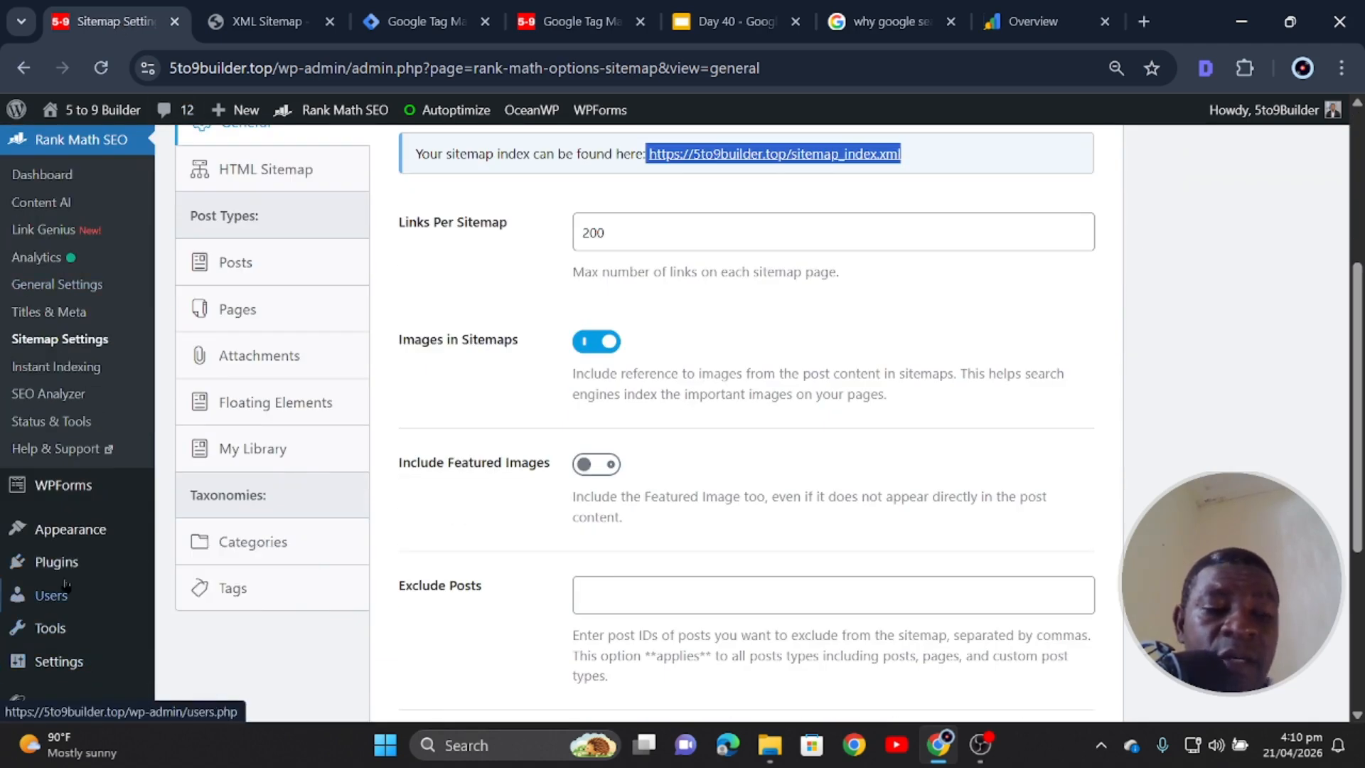
click(57, 562)
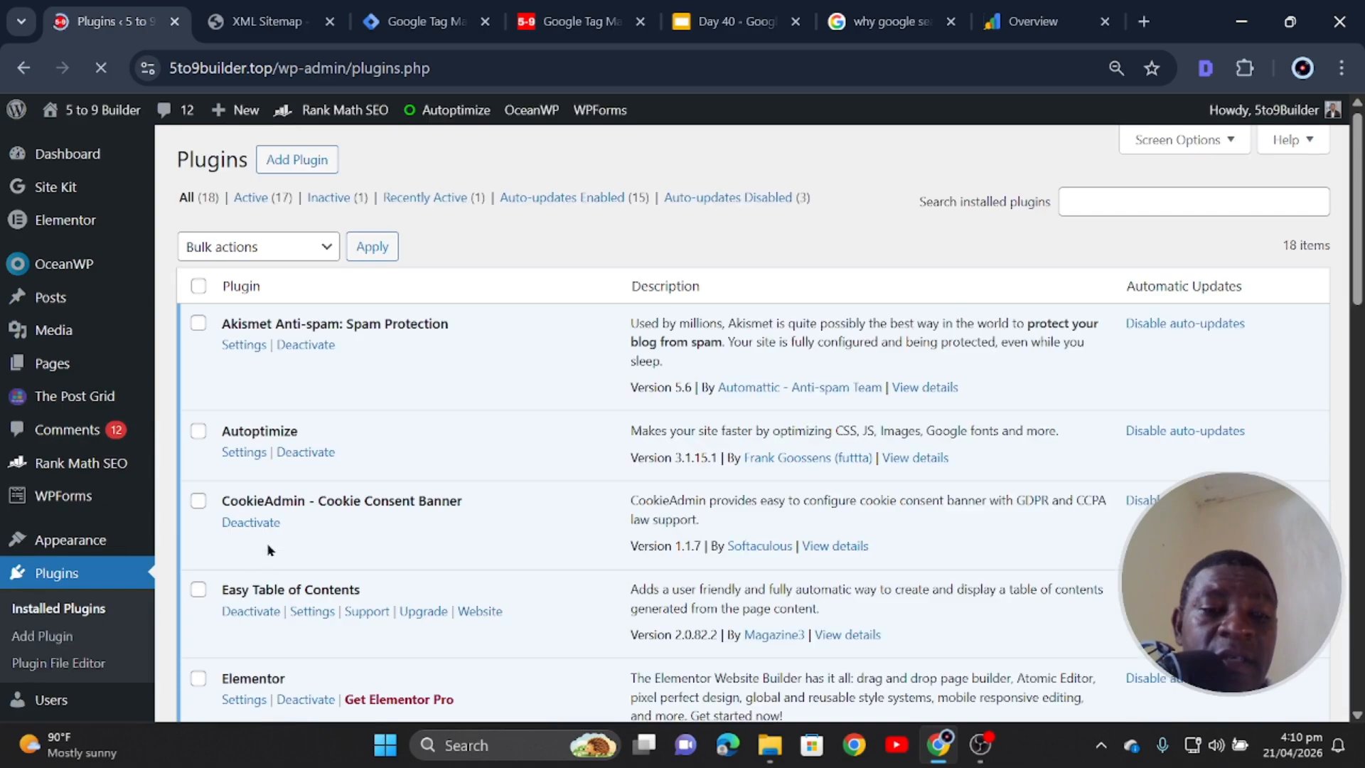
scroll(268, 548, down, 5)
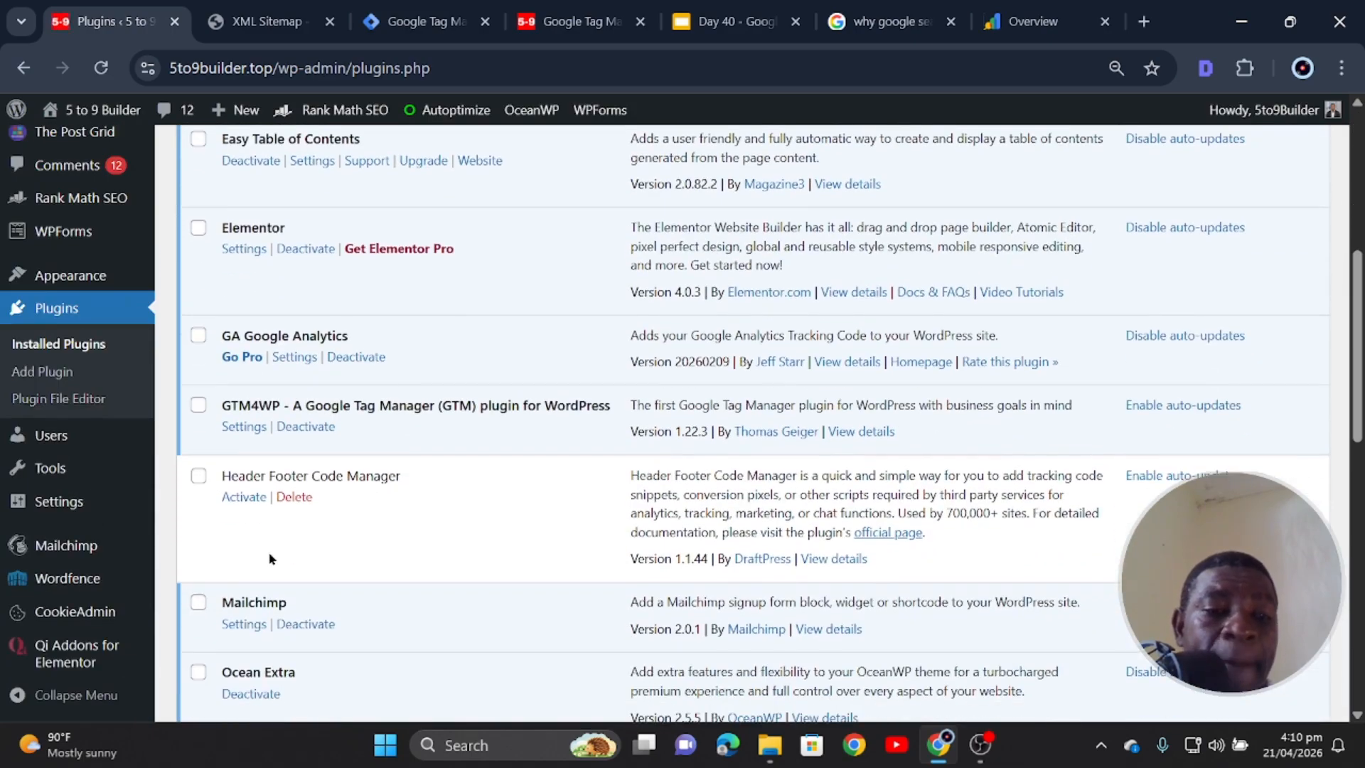
click(294, 496)
click(783, 219)
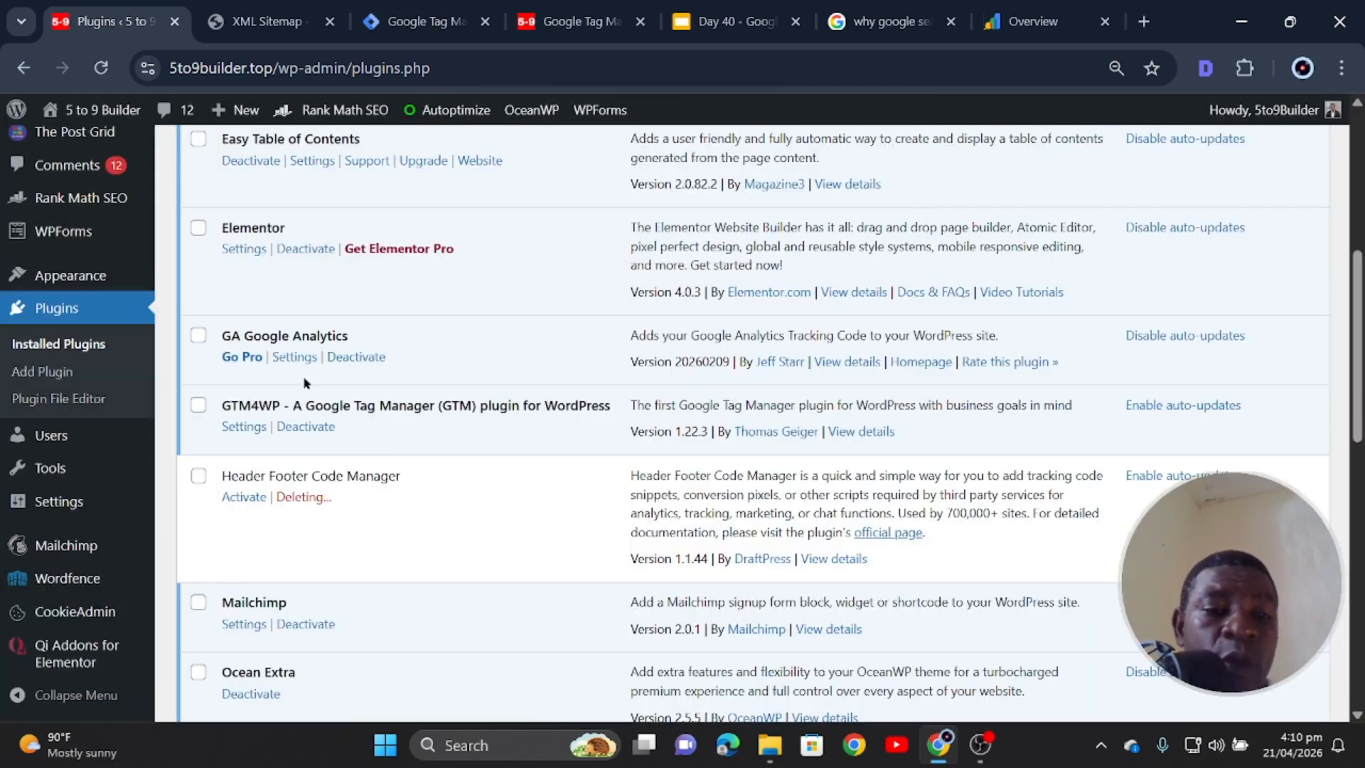
- Open the GA Google Analytics plugin's settings page
scroll(279, 536, down, 4)
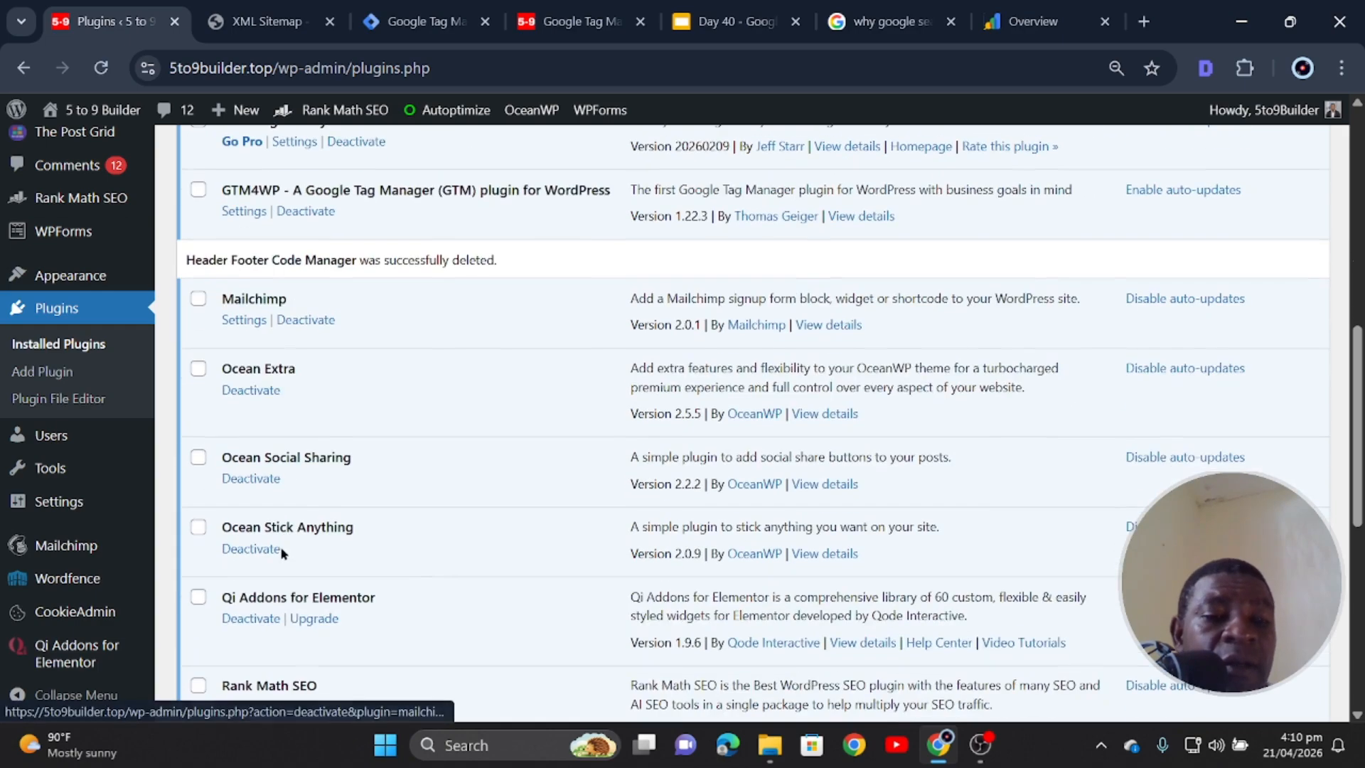
scroll(324, 533, down, 5)
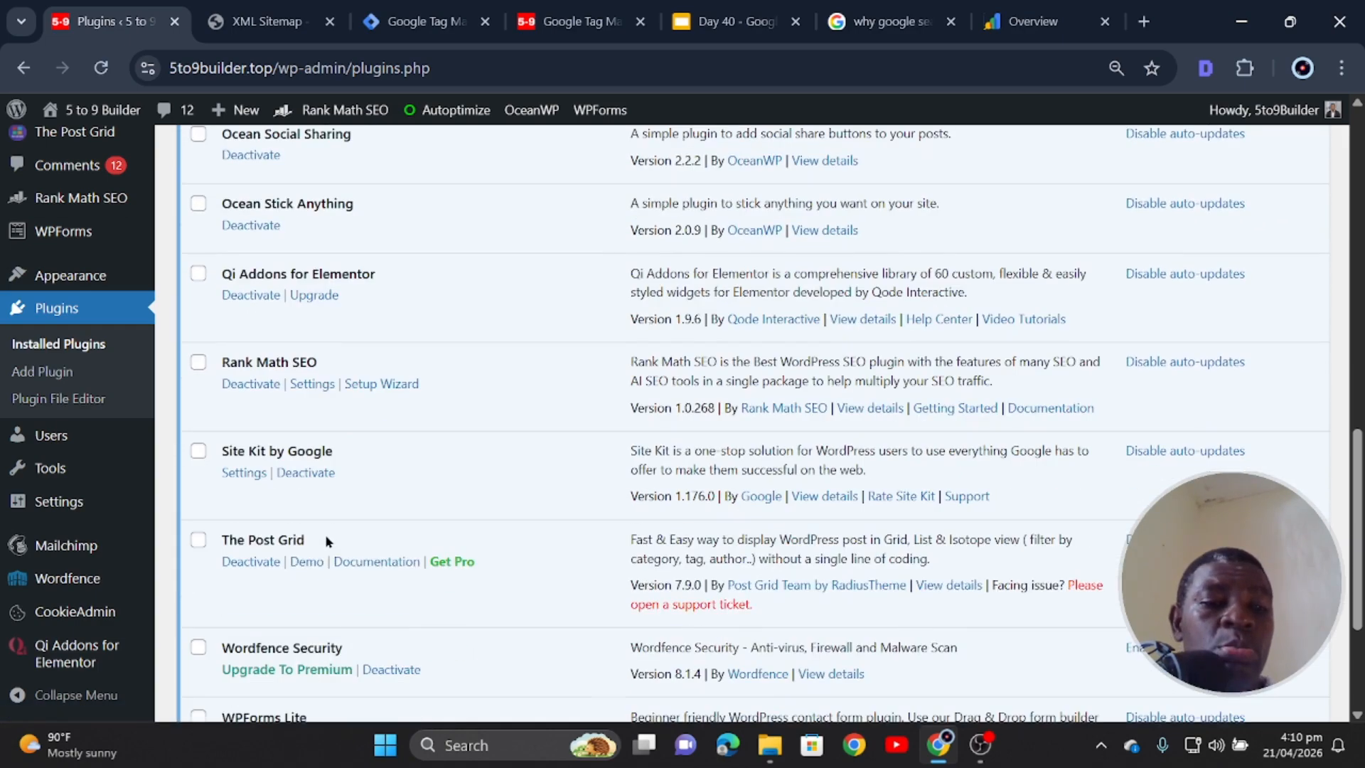
scroll(323, 539, up, 18)
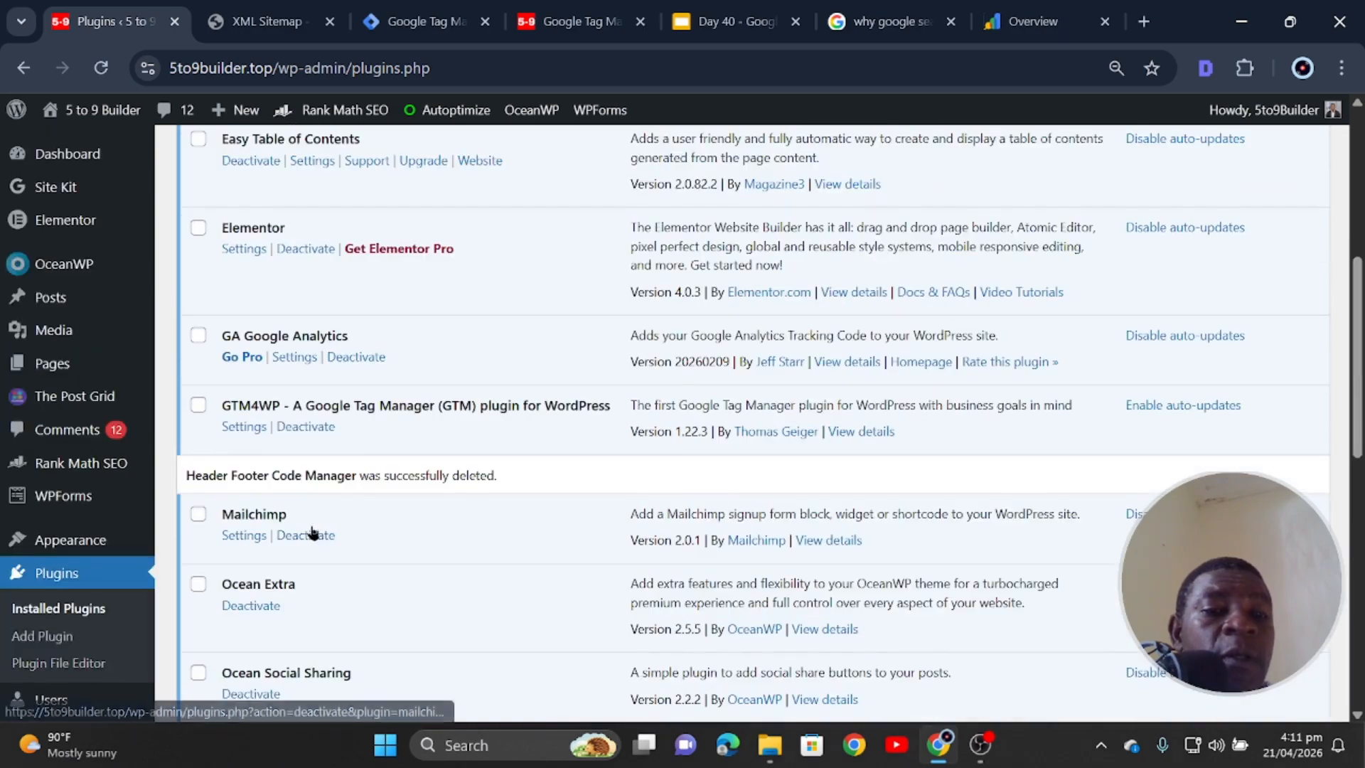
scroll(293, 366, down, 2)
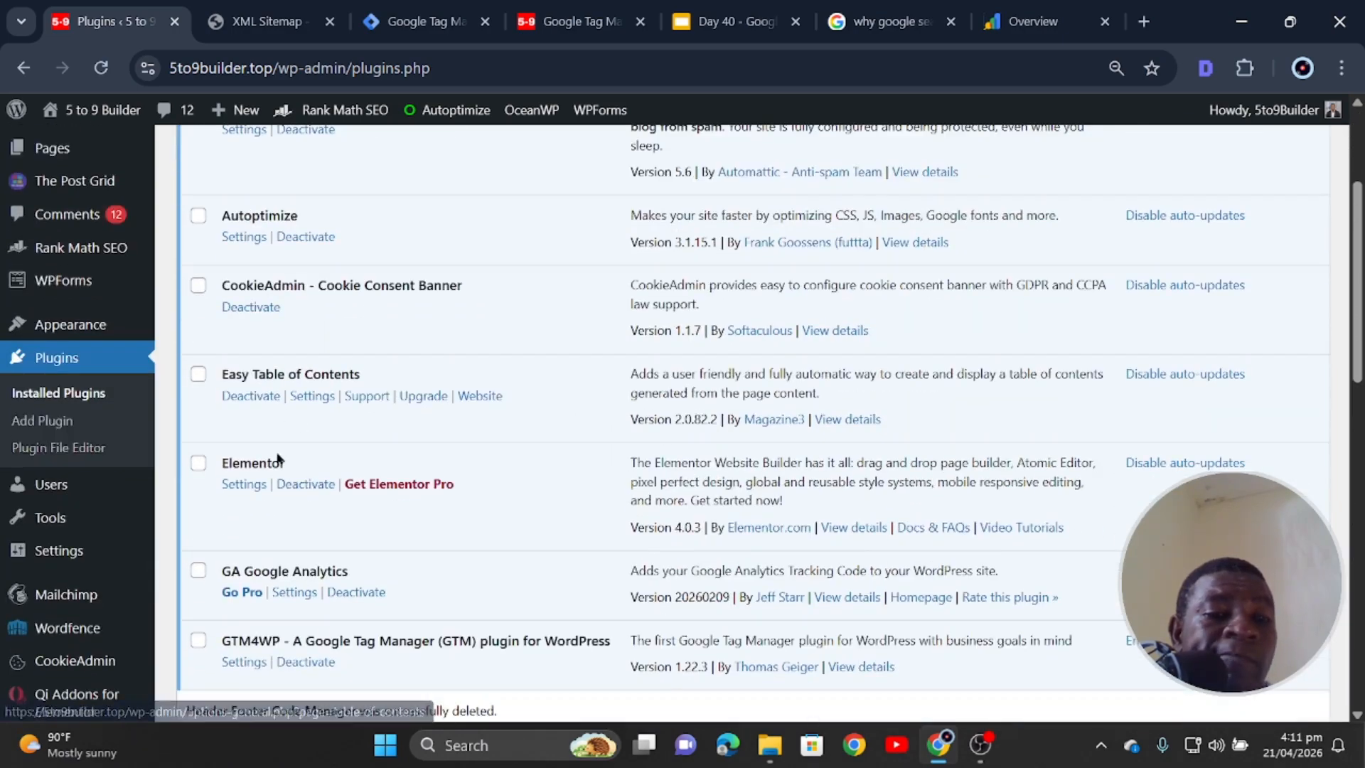
scroll(290, 548, down, 3)
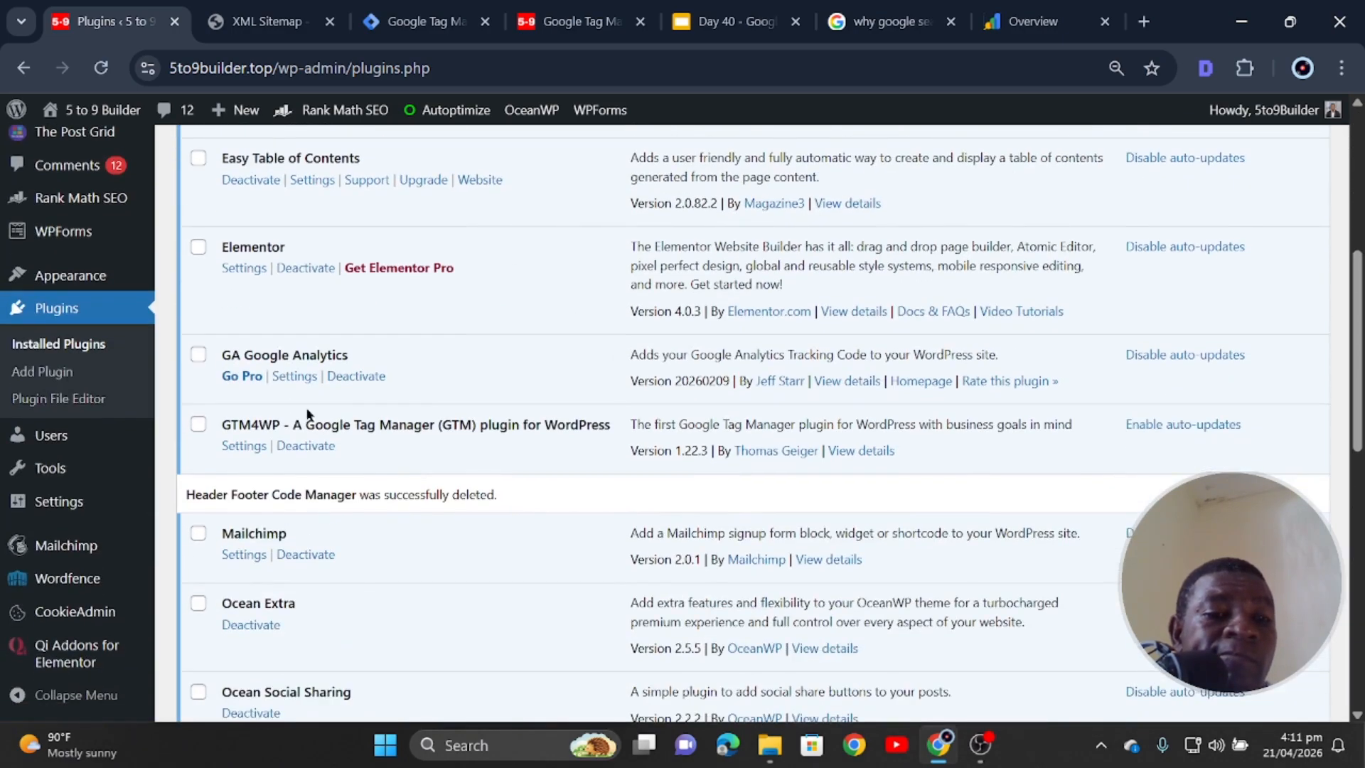
click(288, 377)
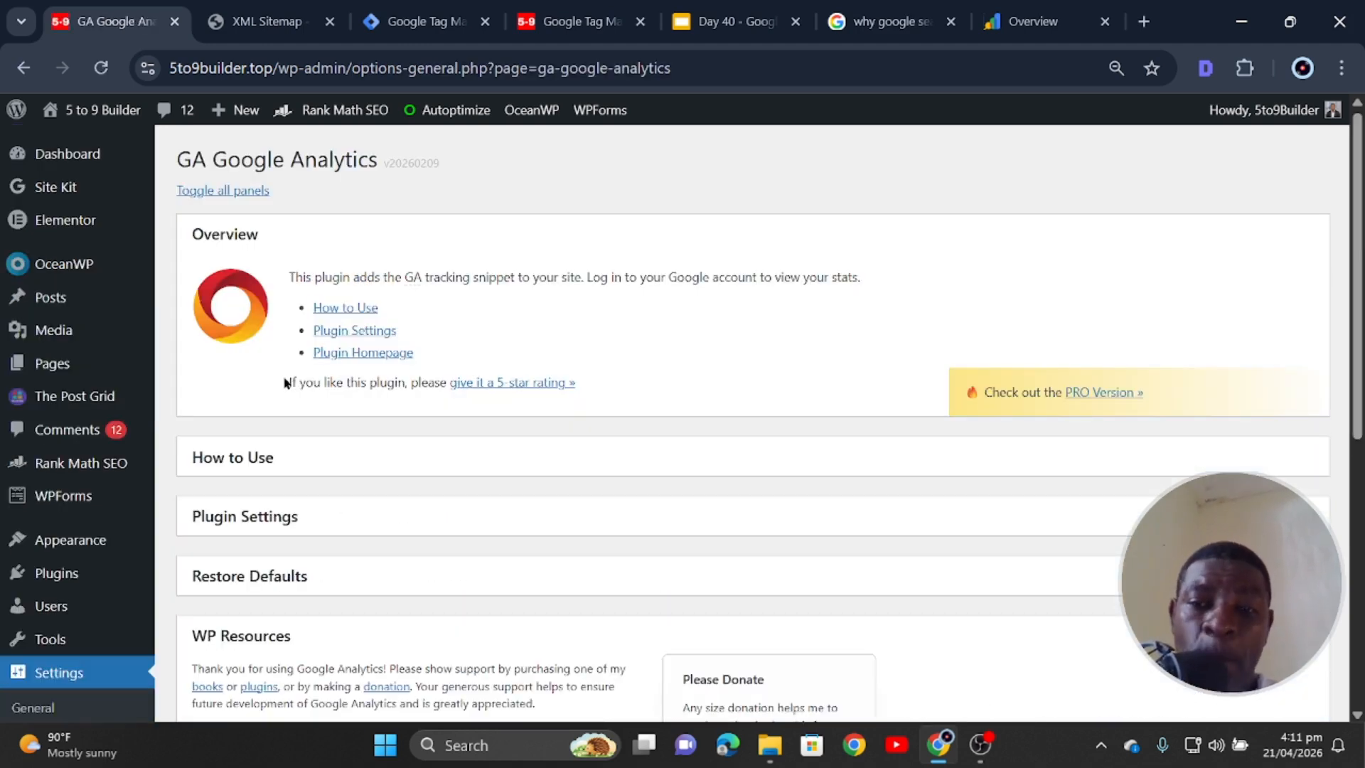
- Review the GA Google Analytics Plugin Settings, Overview and How to Use panels
scroll(300, 377, down, 3)
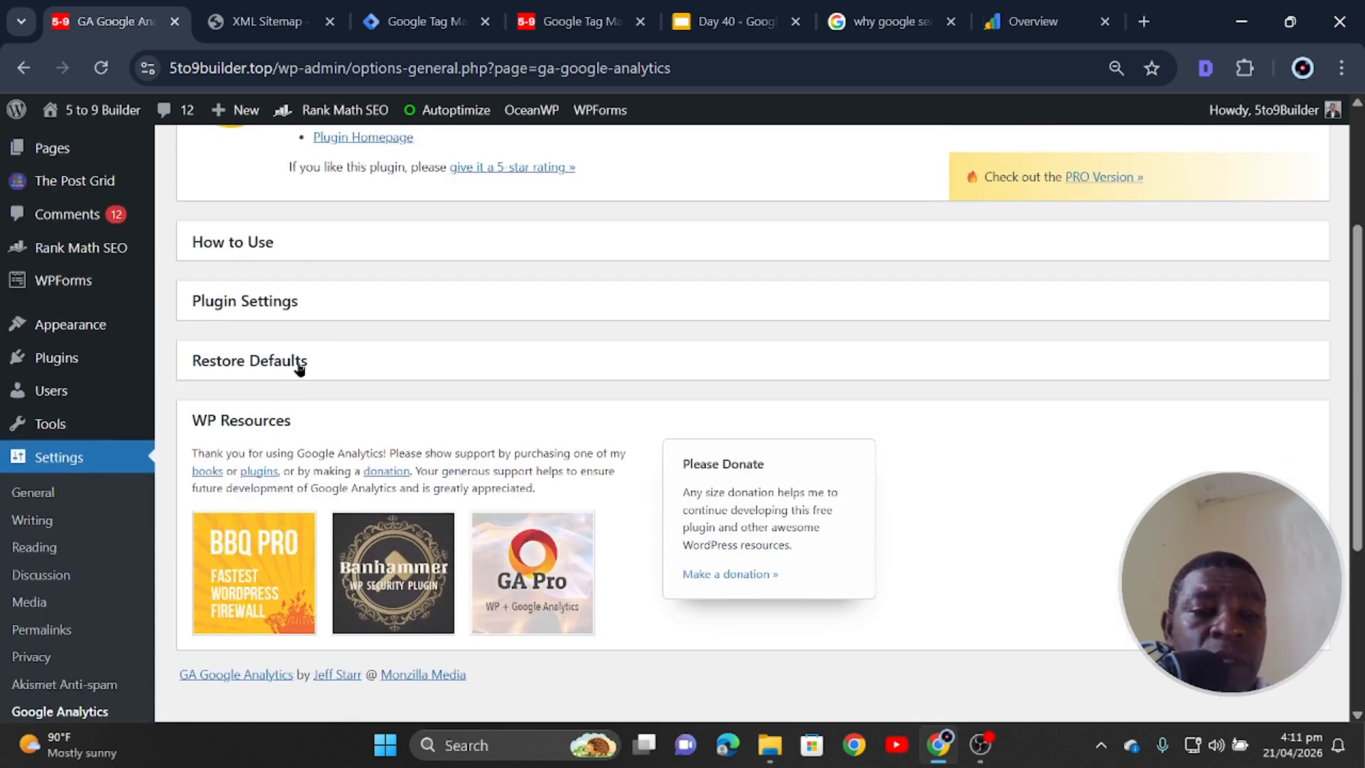
scroll(284, 304, down, 3)
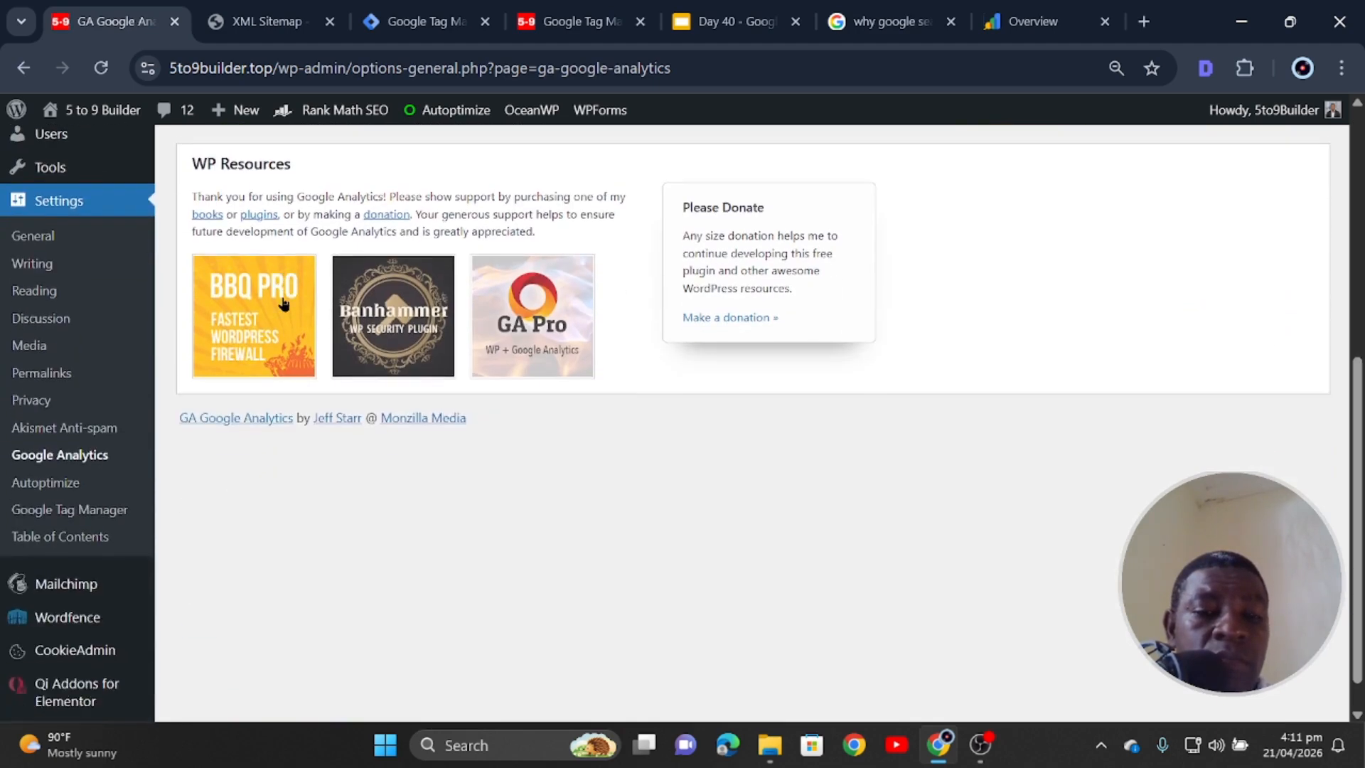
scroll(281, 302, up, 5)
click(256, 439)
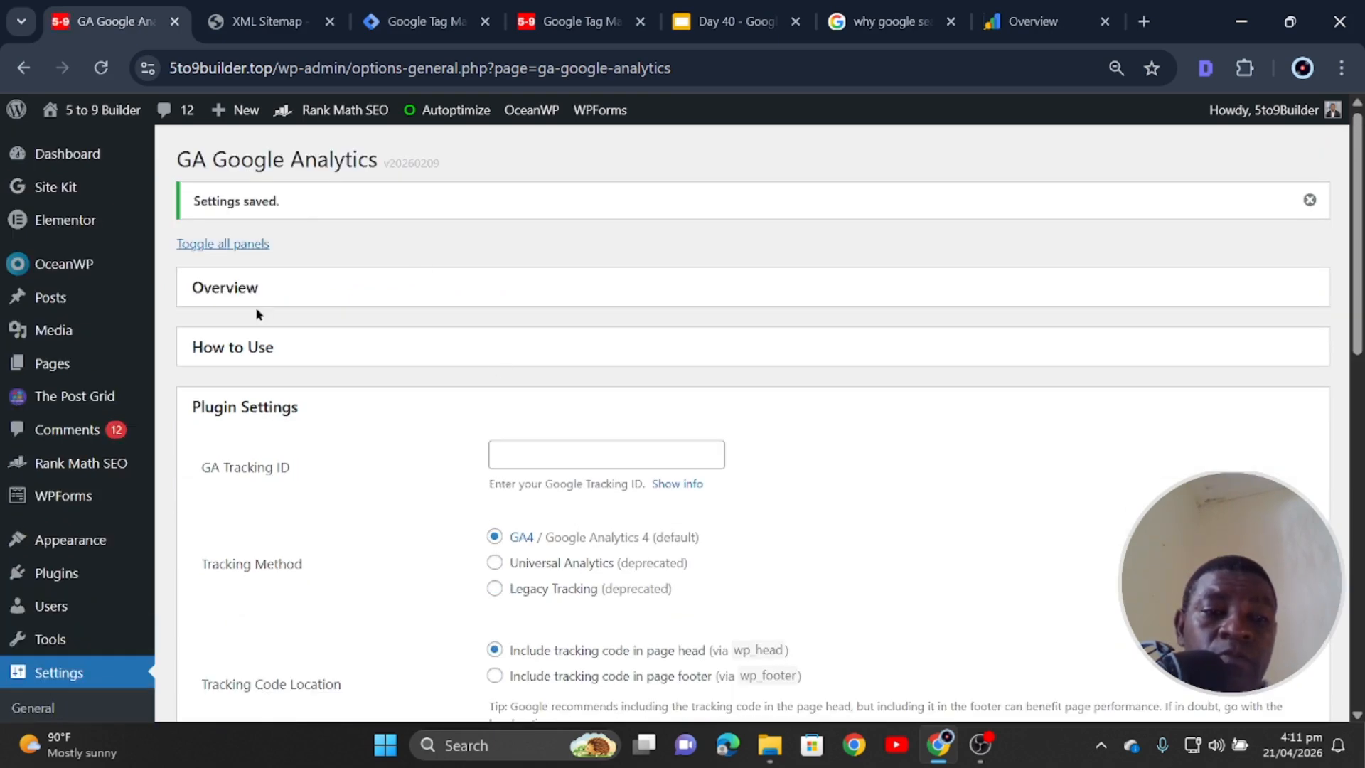
click(276, 292)
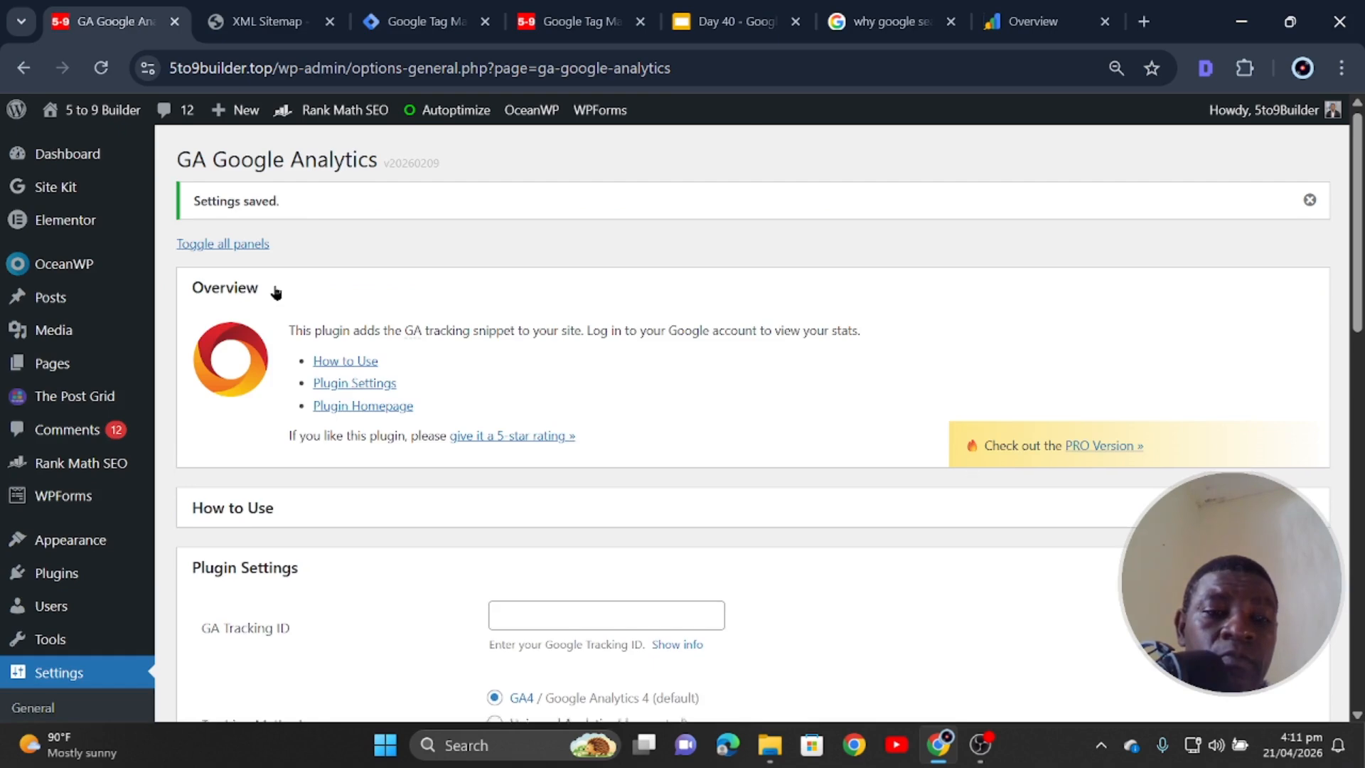
click(276, 291)
click(241, 347)
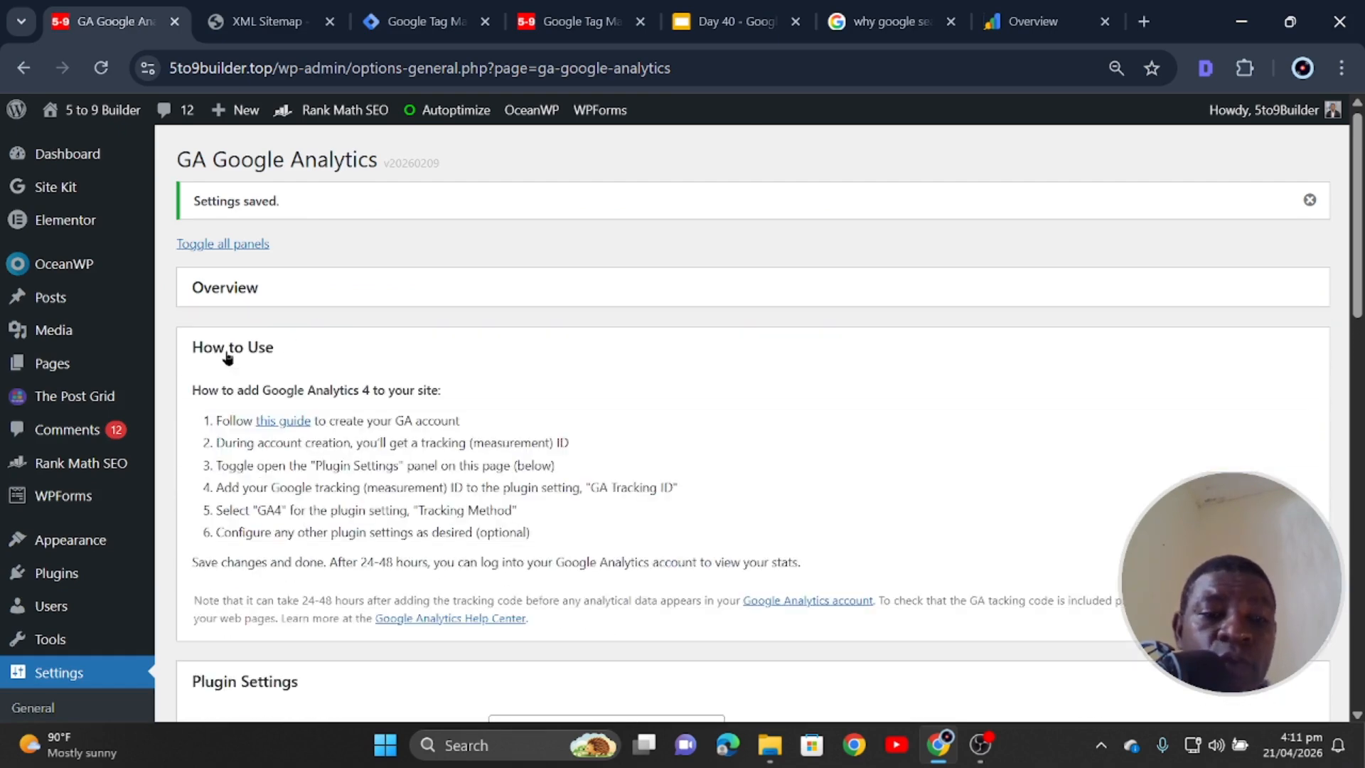
click(244, 344)
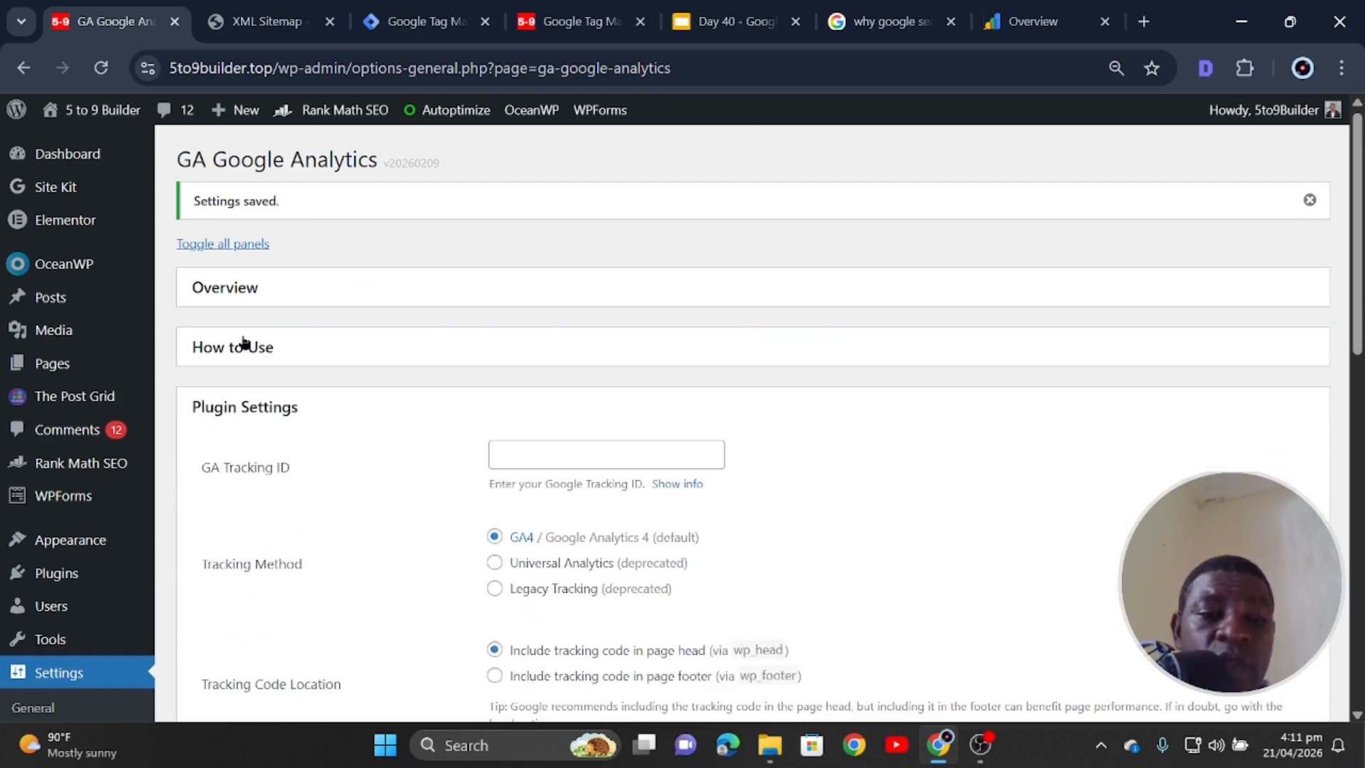
- Dismiss the Settings saved notice and start a Google search in a new tab
click(1310, 200)
key(ctrl+t)
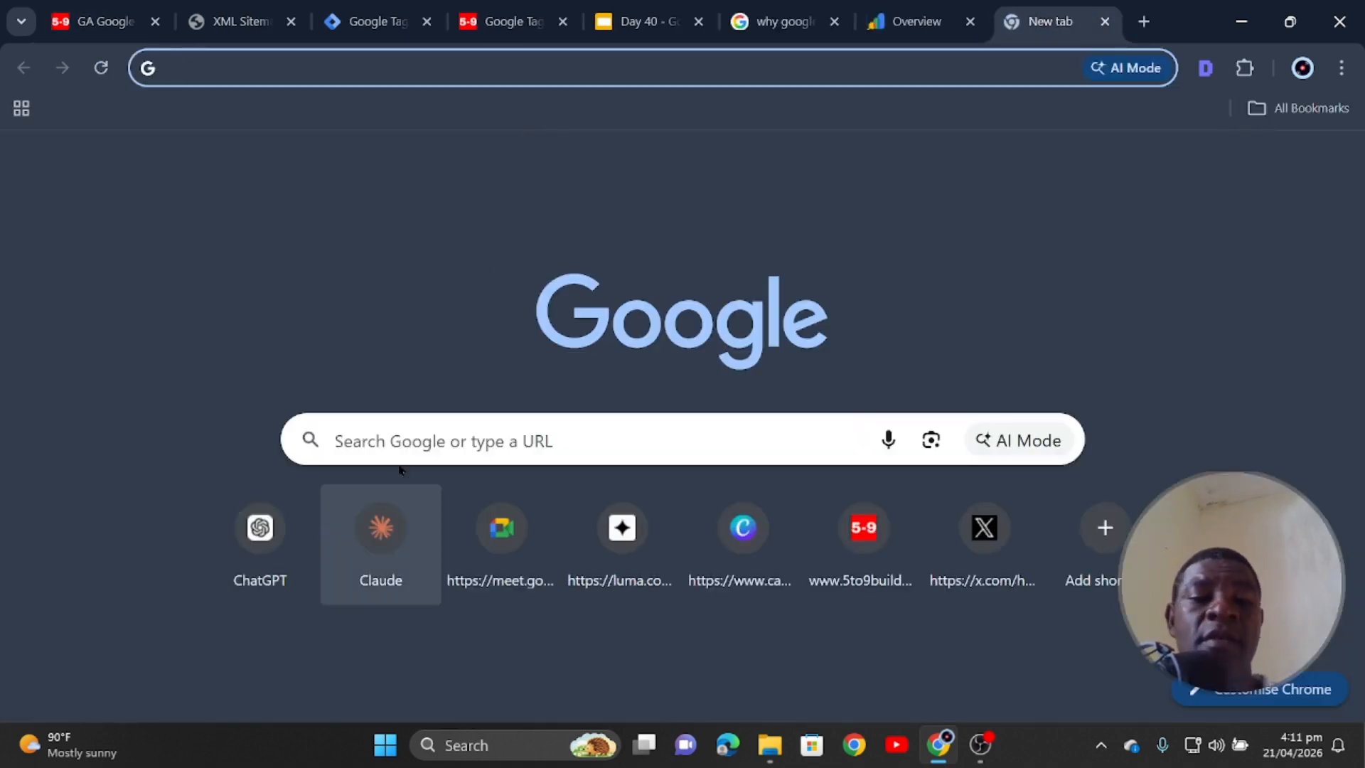
click(412, 439)
- Search Google for 'google analytics' and go through the developers page into the Analytics app
text(Go)
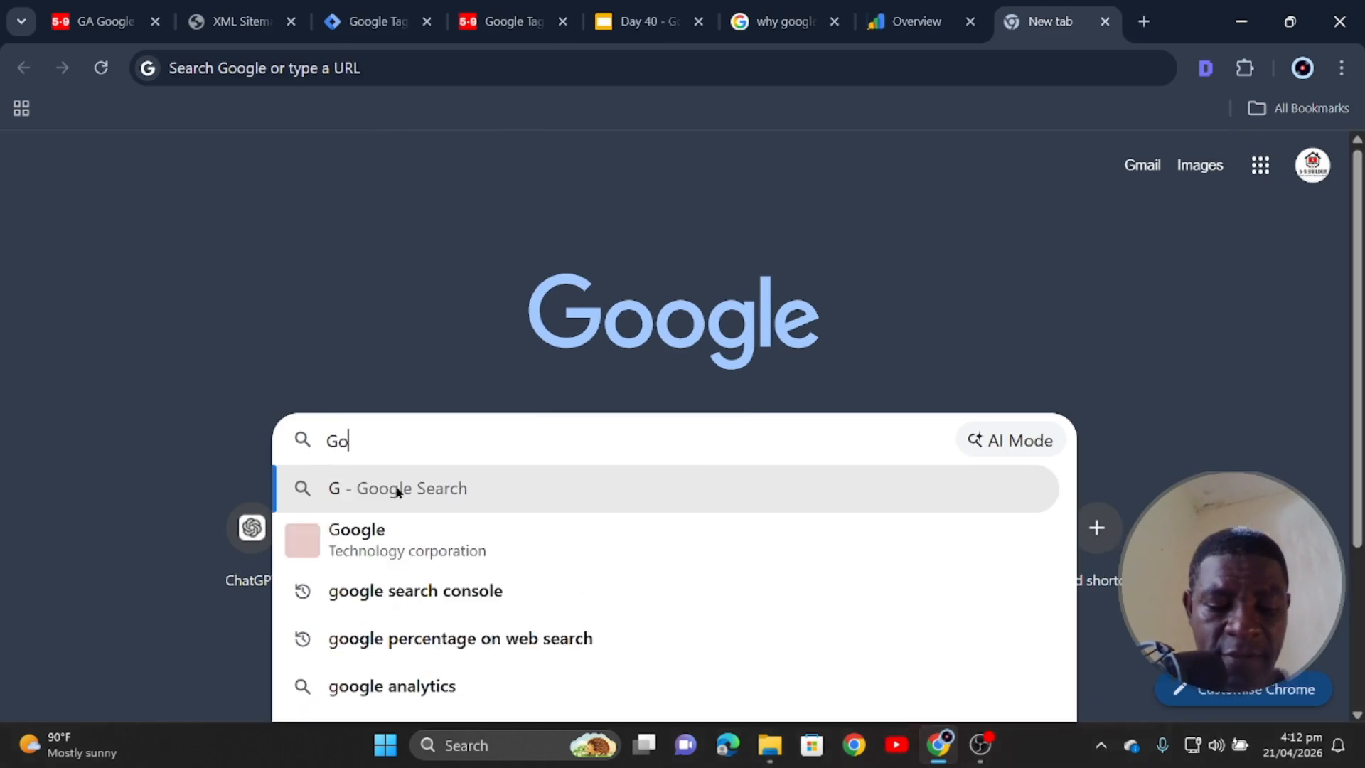
text(ogle an)
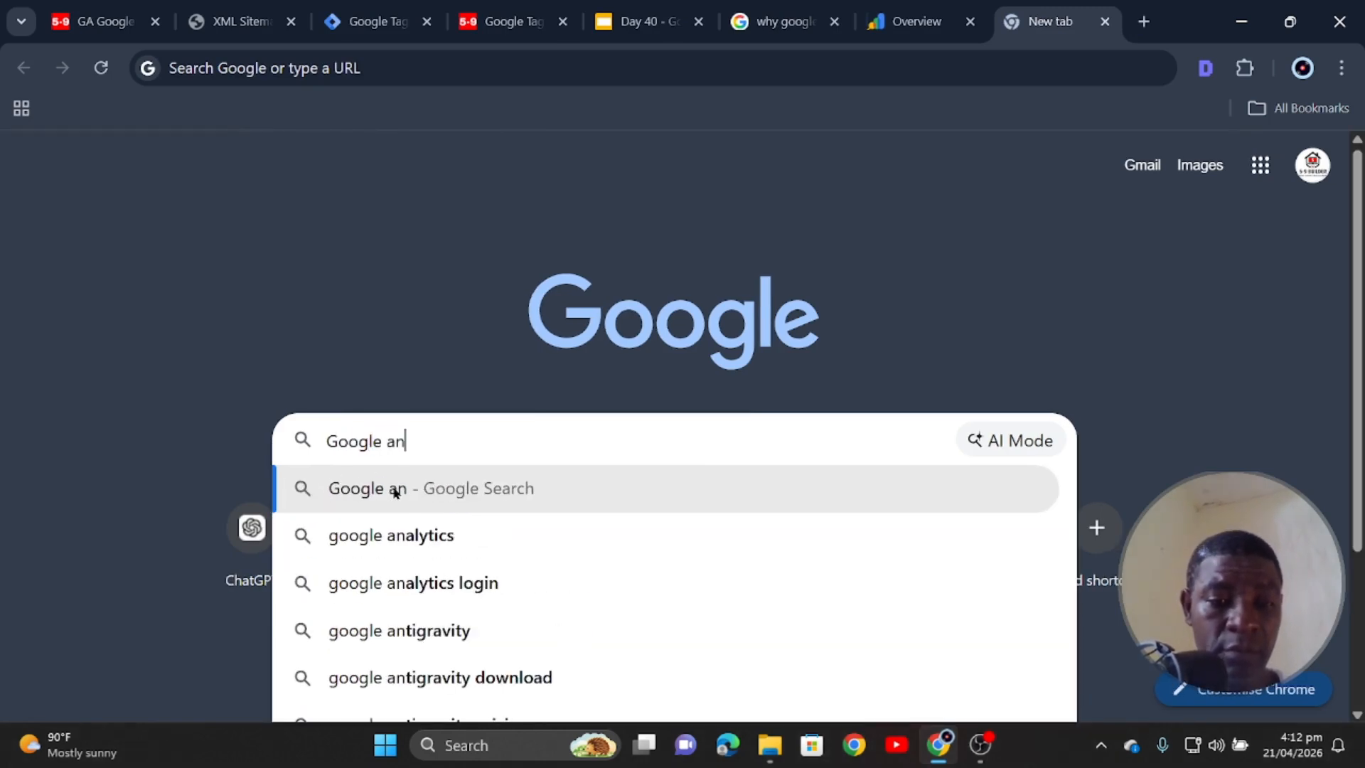
click(371, 534)
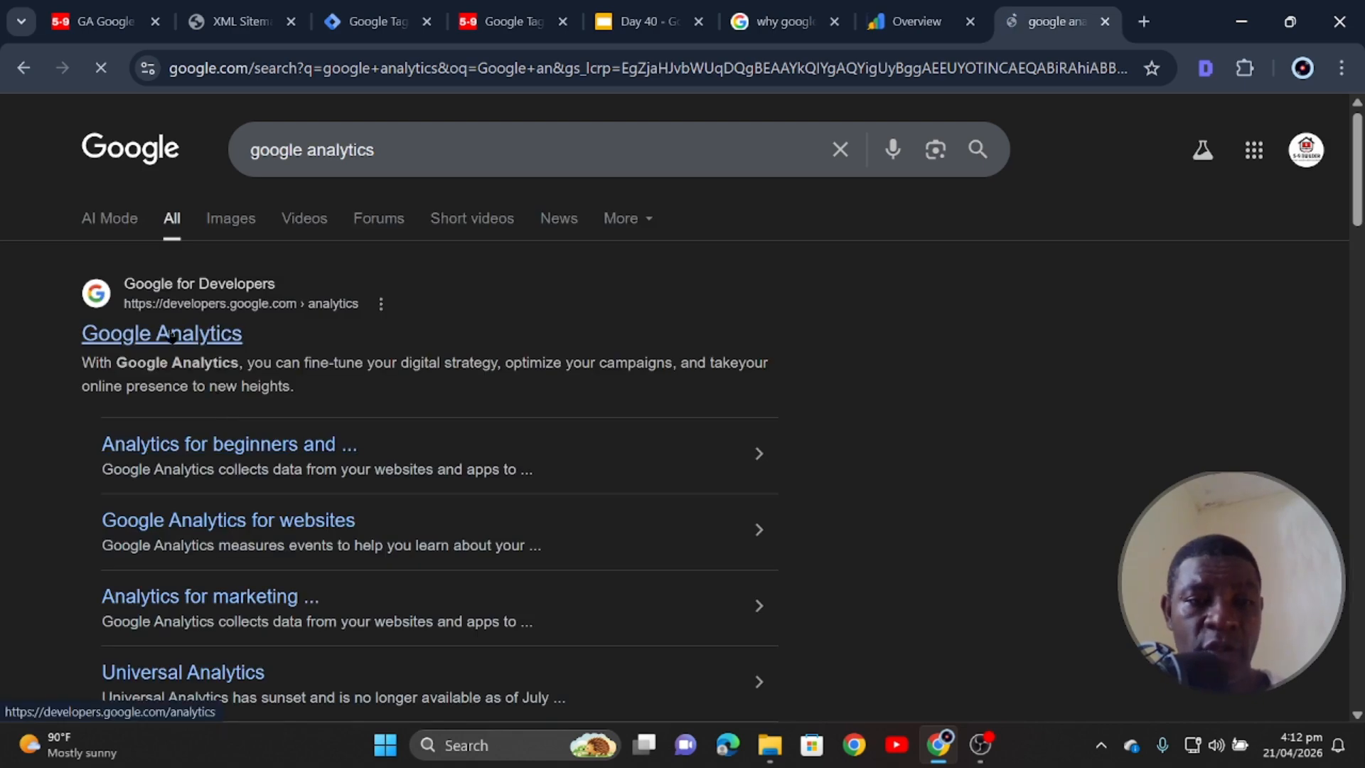
click(171, 337)
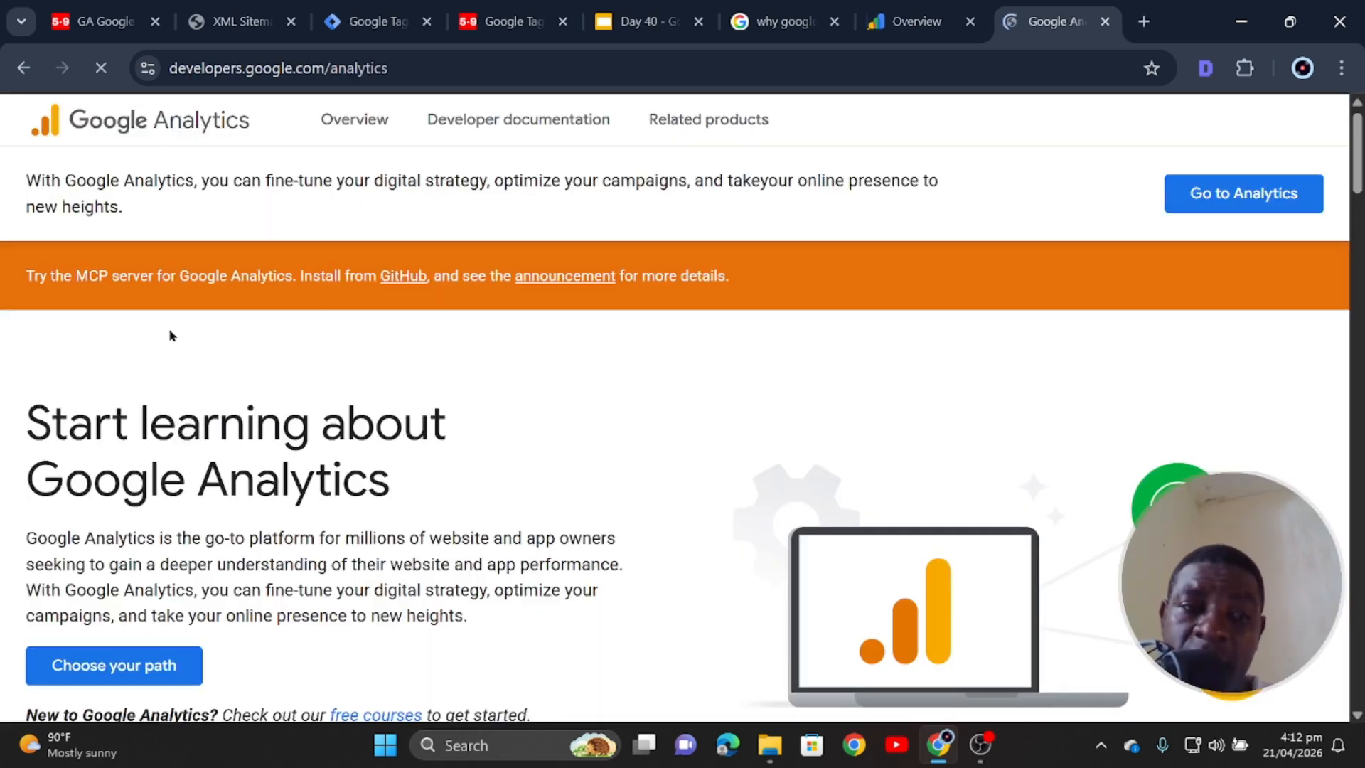
scroll(183, 506, down, 3)
scroll(239, 490, up, 3)
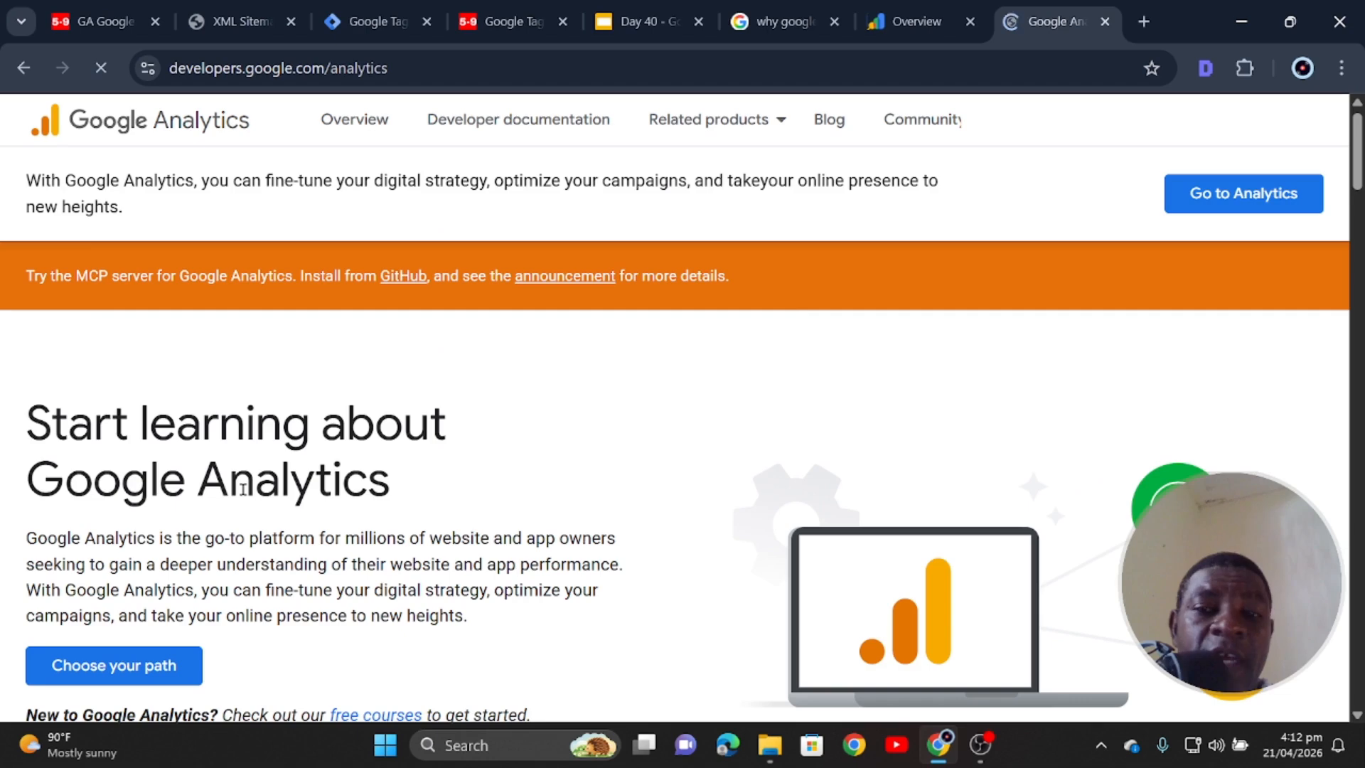
click(1225, 189)
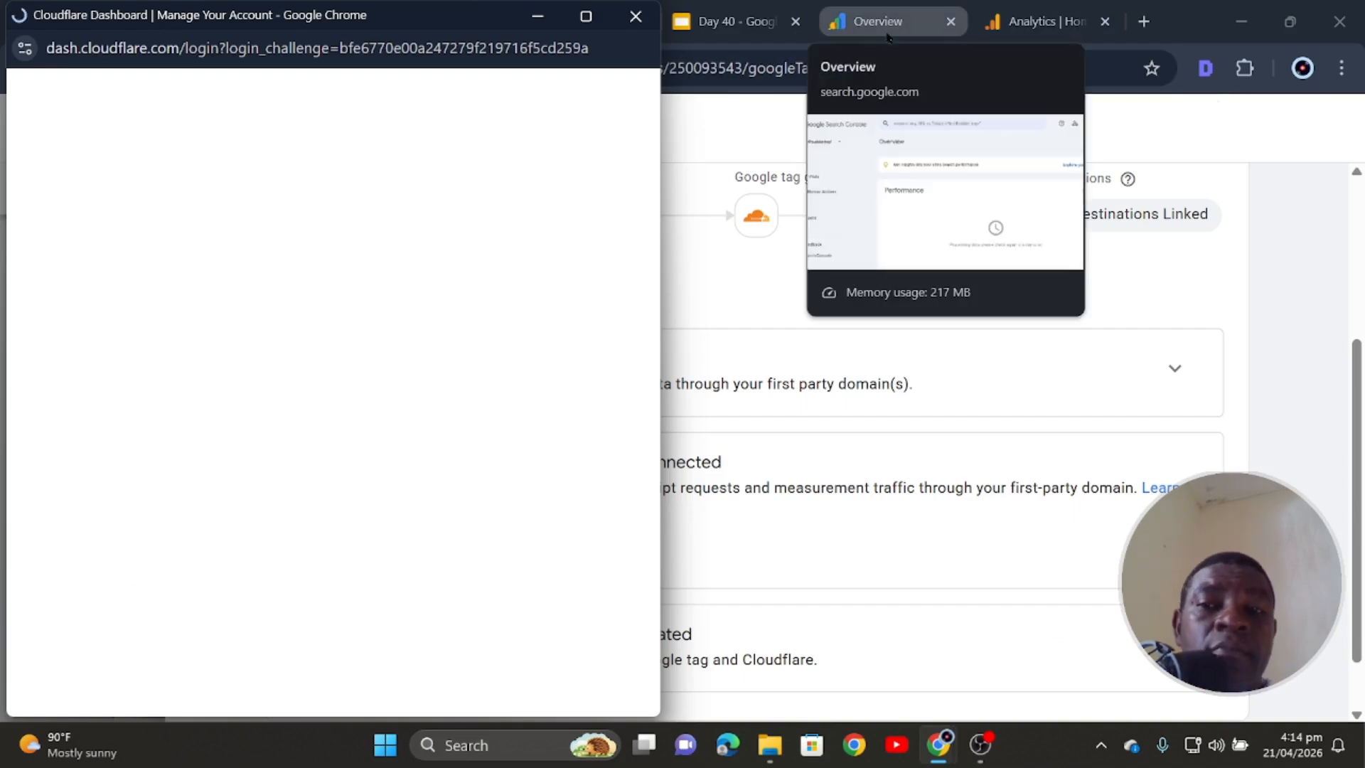
click(1031, 23)
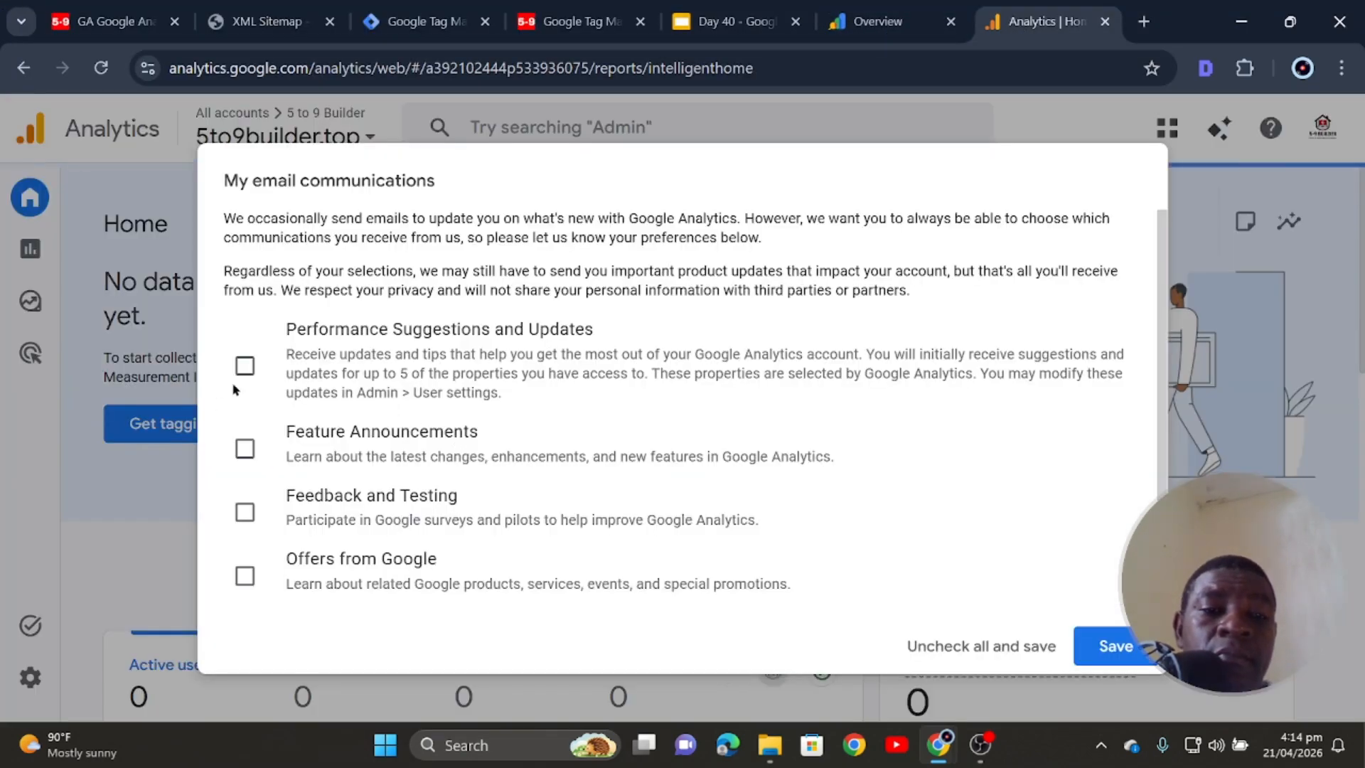
- Opt in to all four email communication categories and save the preferences
click(244, 366)
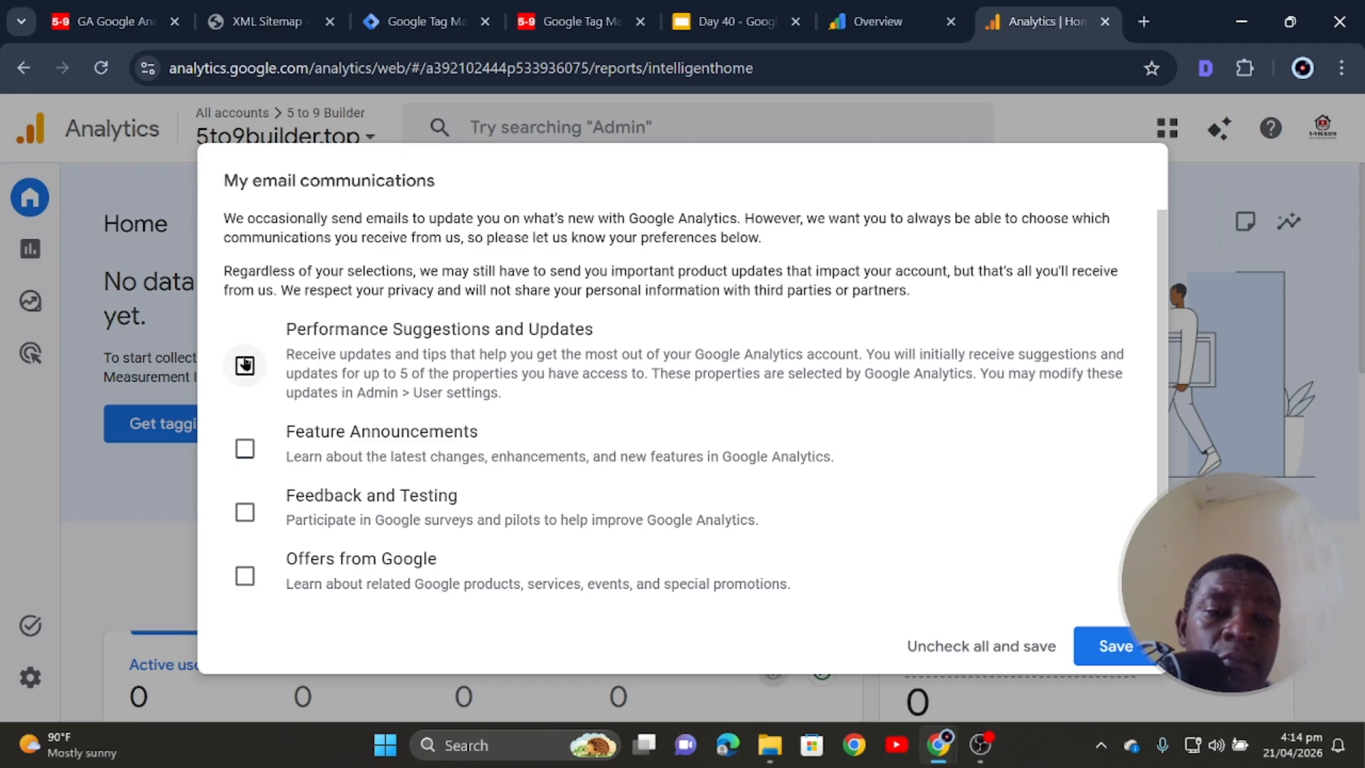
click(244, 448)
click(245, 512)
click(245, 574)
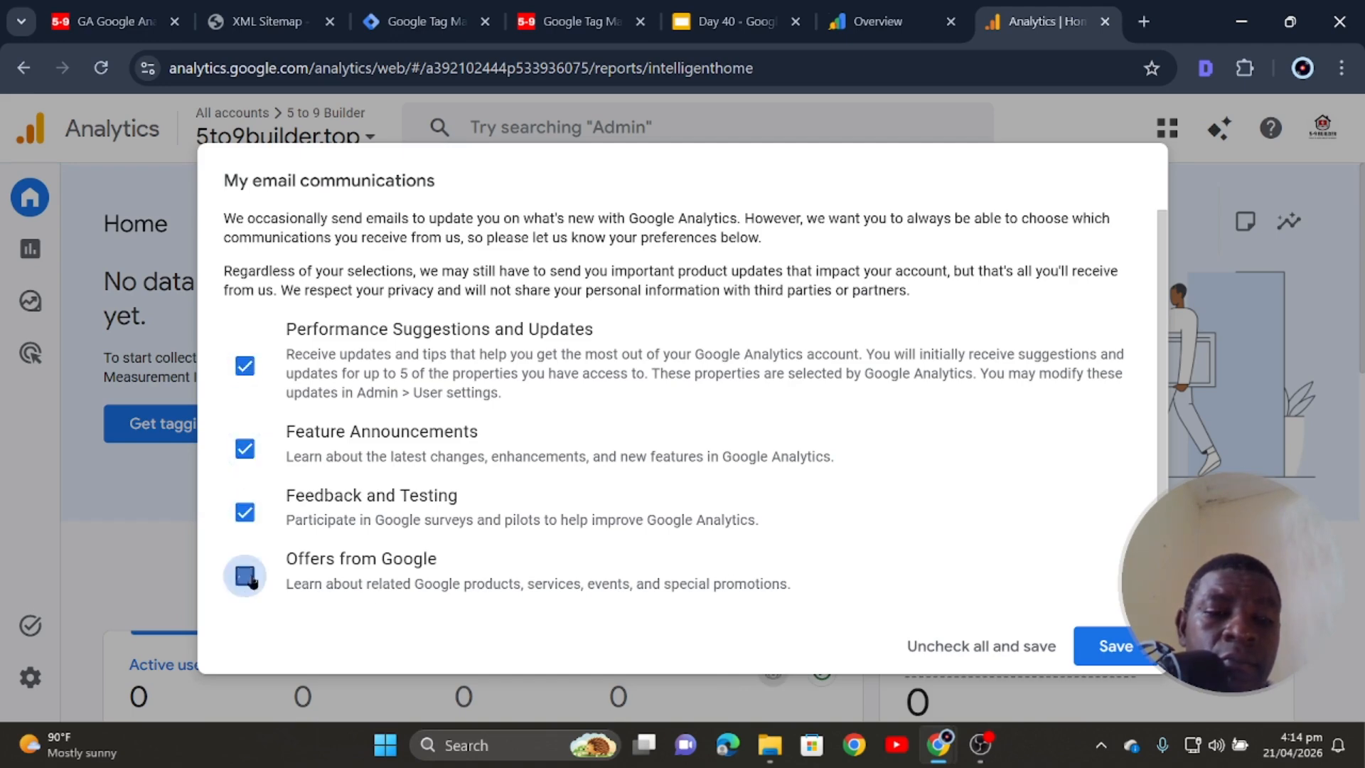
click(1113, 645)
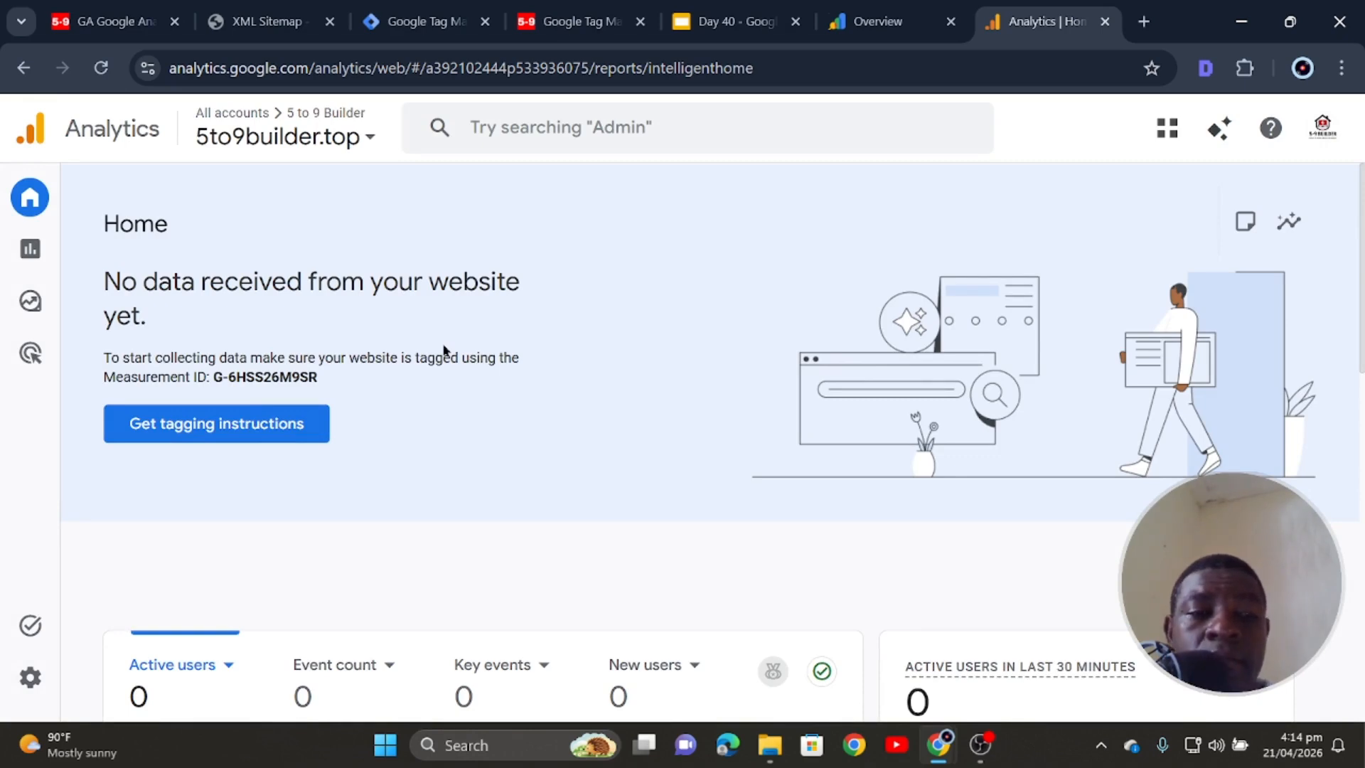
- Open Get tagging instructions from the Analytics Home page
scroll(444, 350, down, 6)
scroll(444, 350, up, 6)
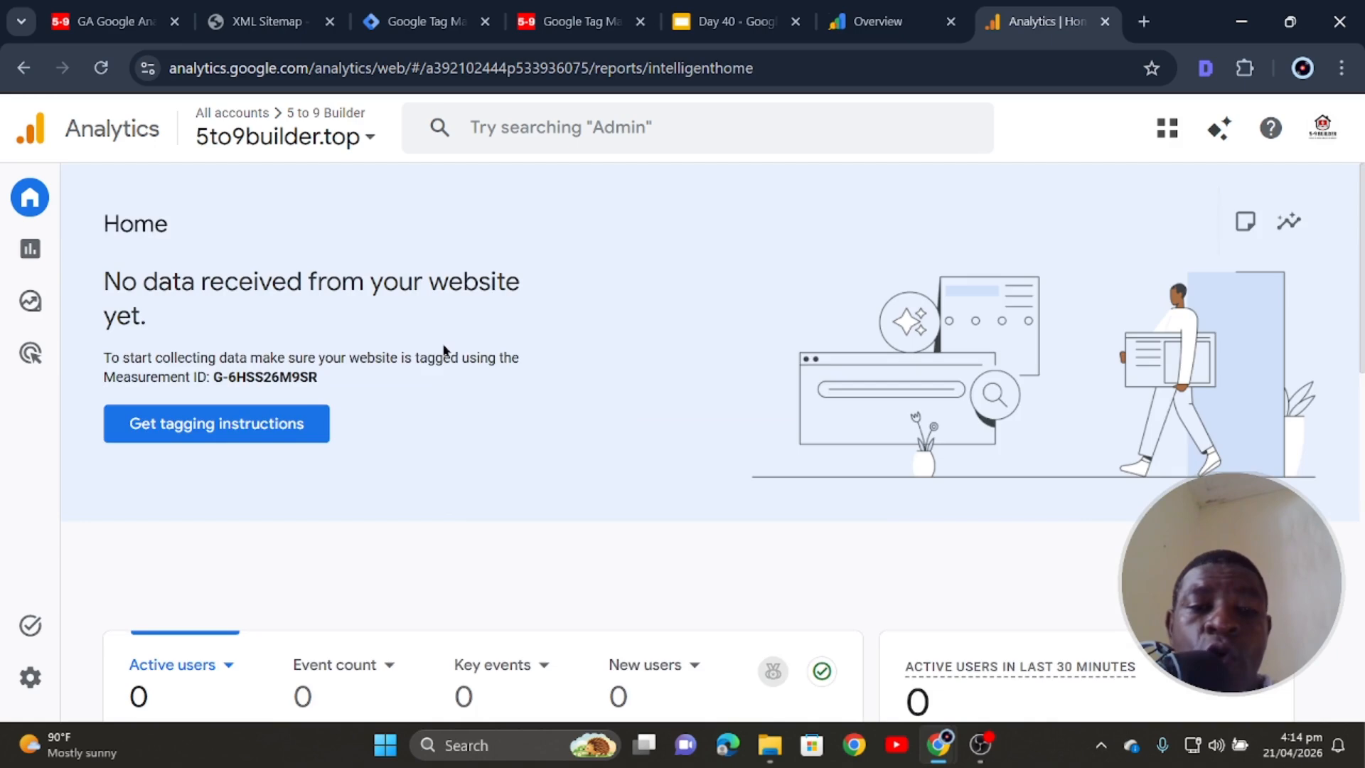
scroll(444, 350, down, 8)
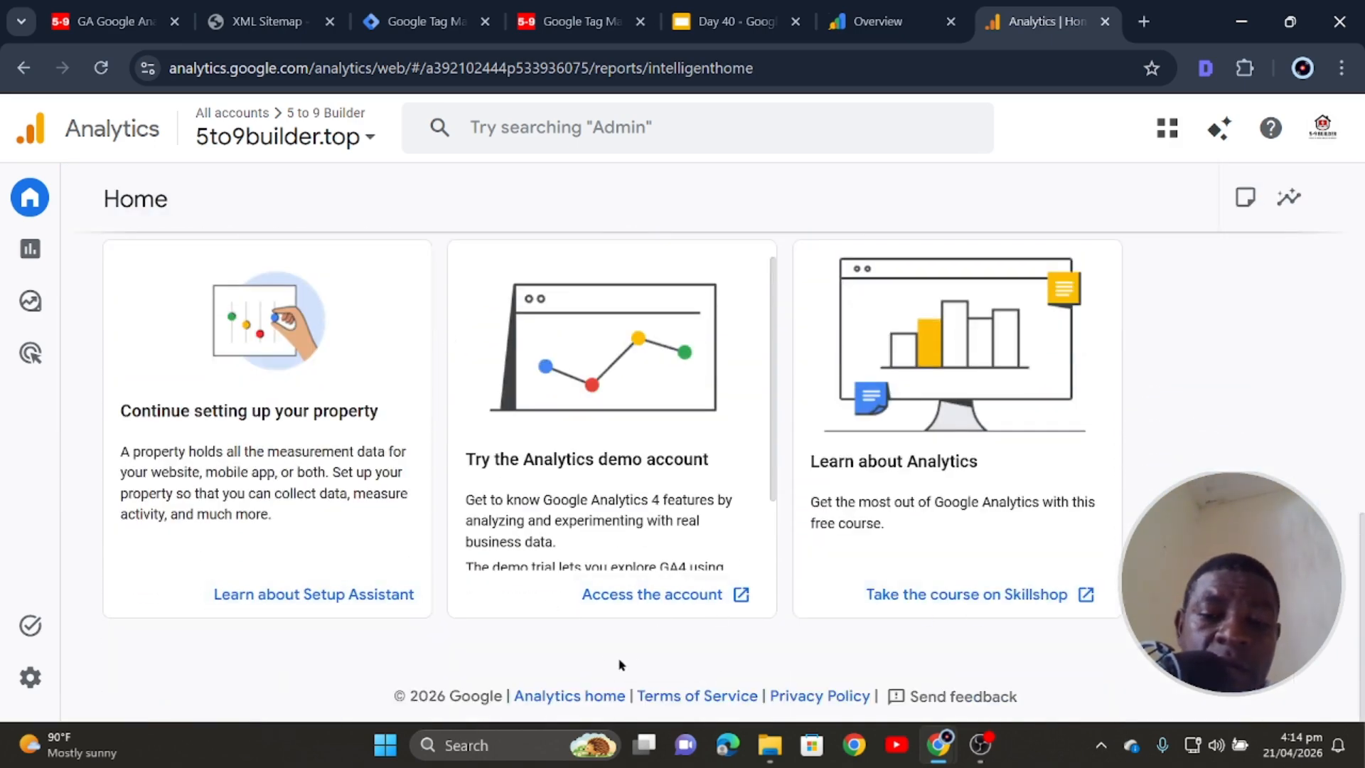
scroll(326, 610, up, 9)
scroll(270, 539, up, 3)
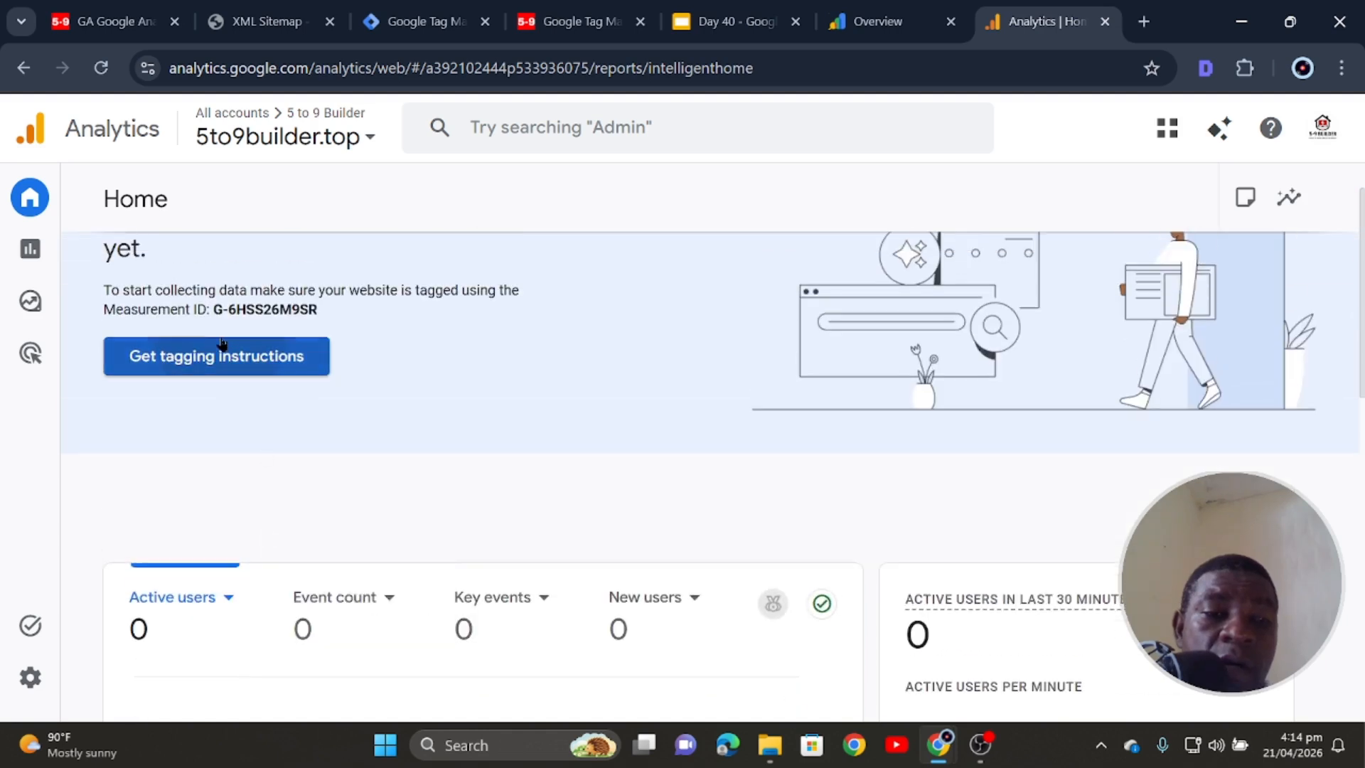
click(219, 363)
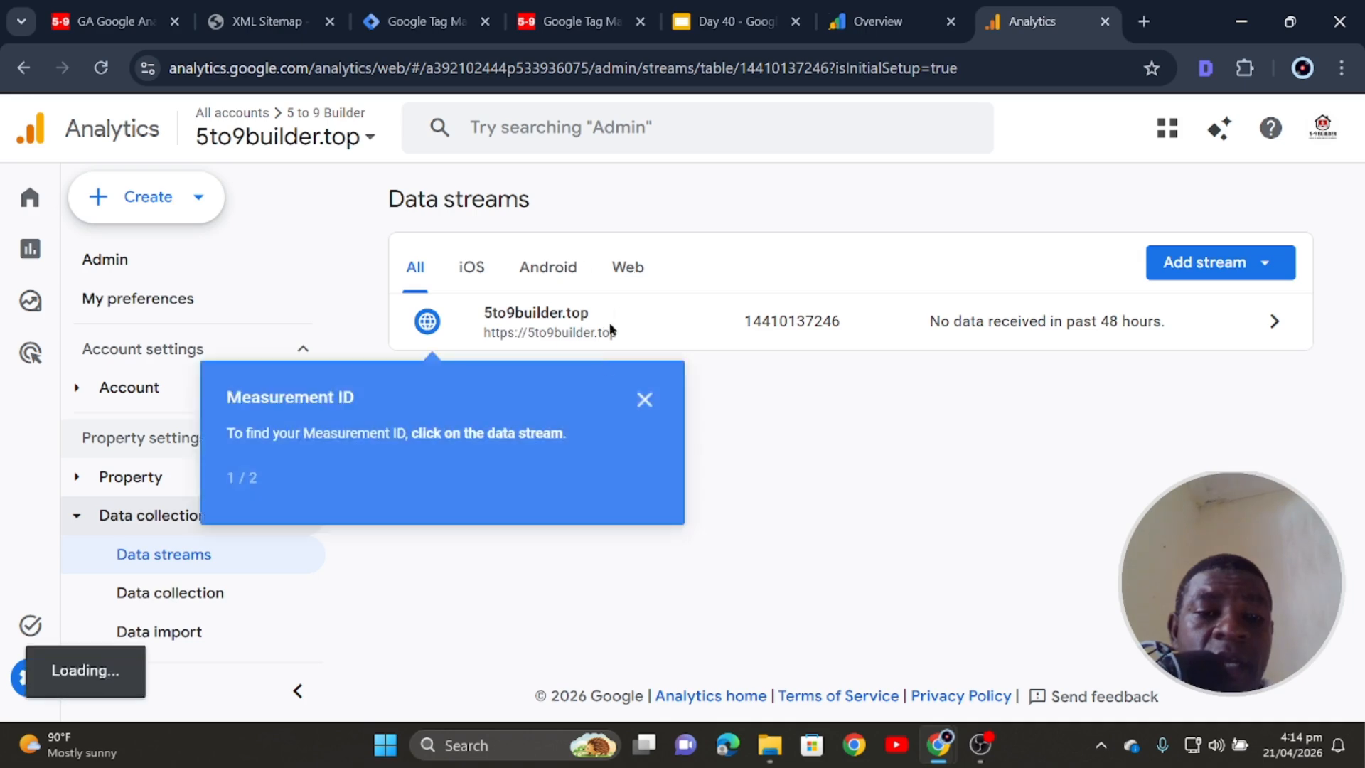
- Confirm the Google tag is installed and review the 5to9builder.top web stream details
click(644, 400)
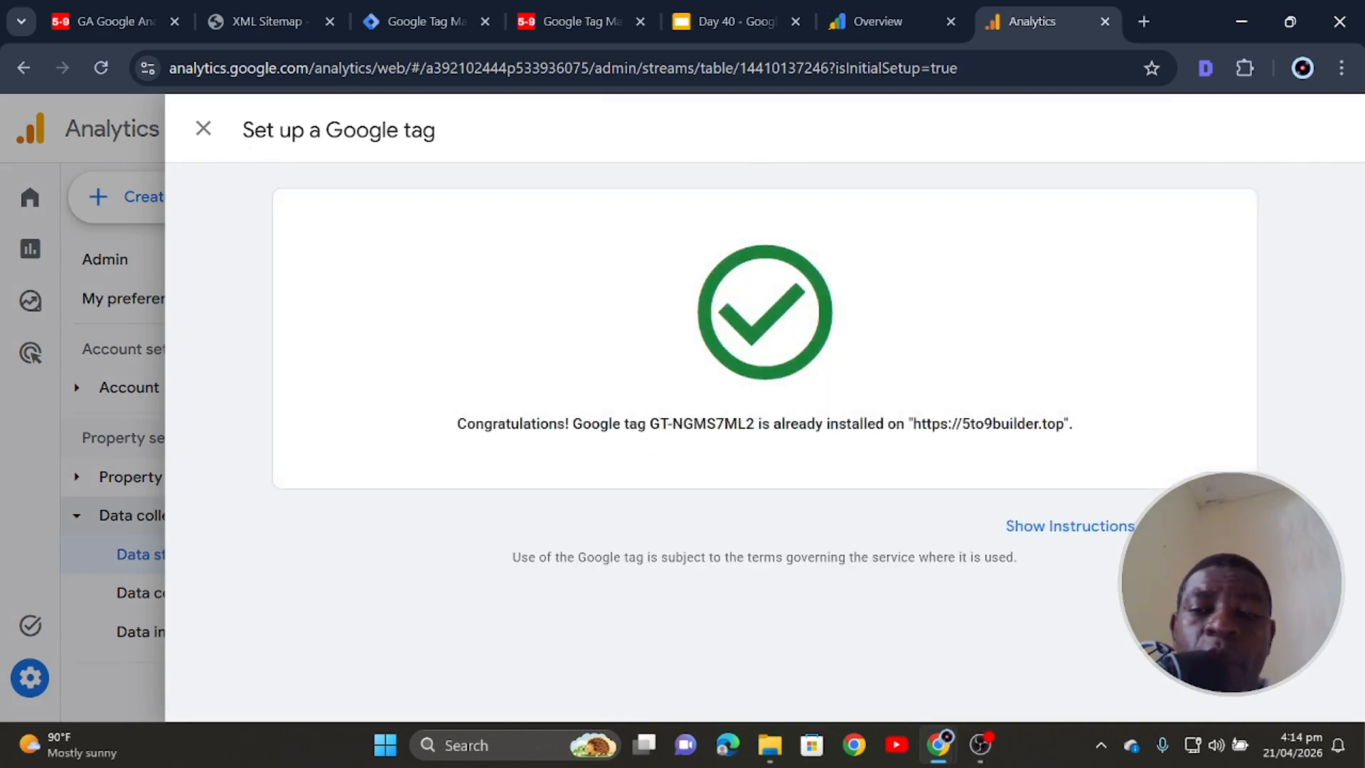
key(Escape)
click(467, 341)
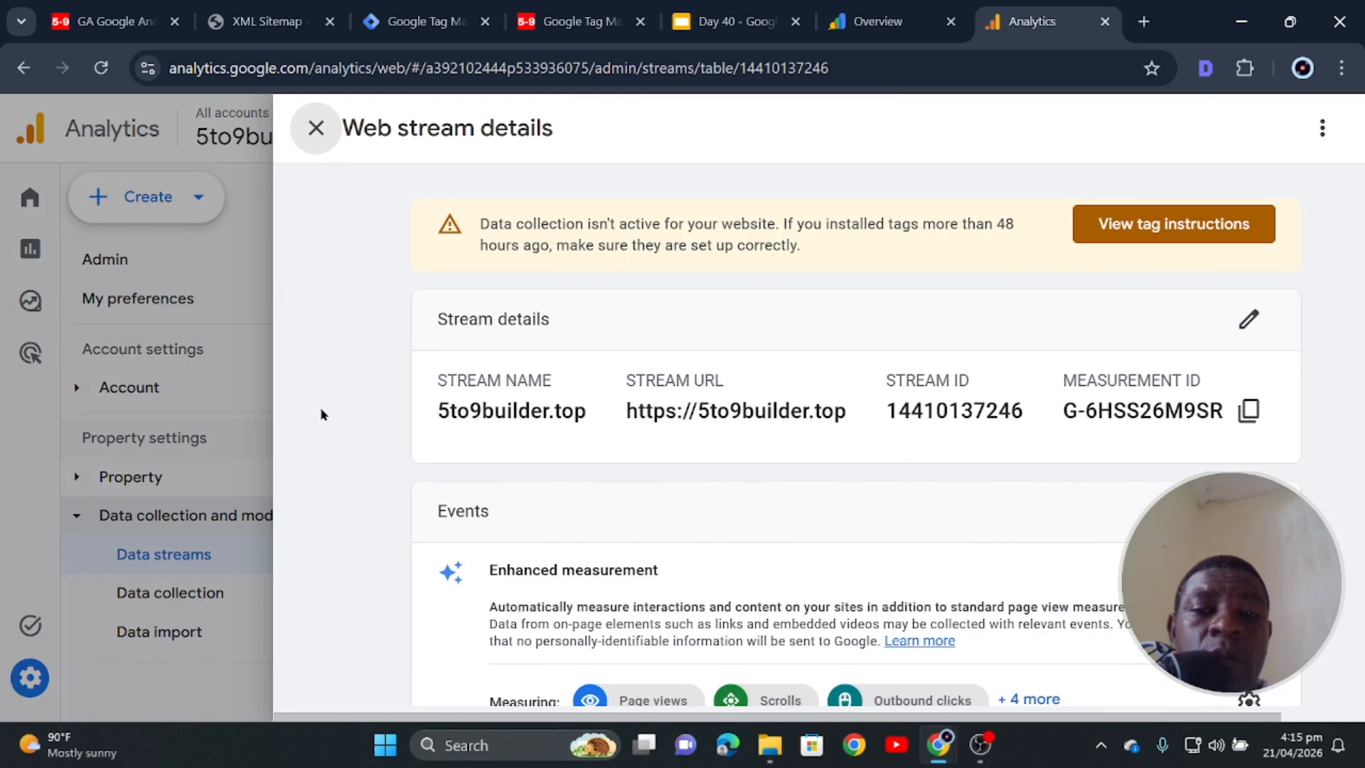
scroll(719, 408, down, 6)
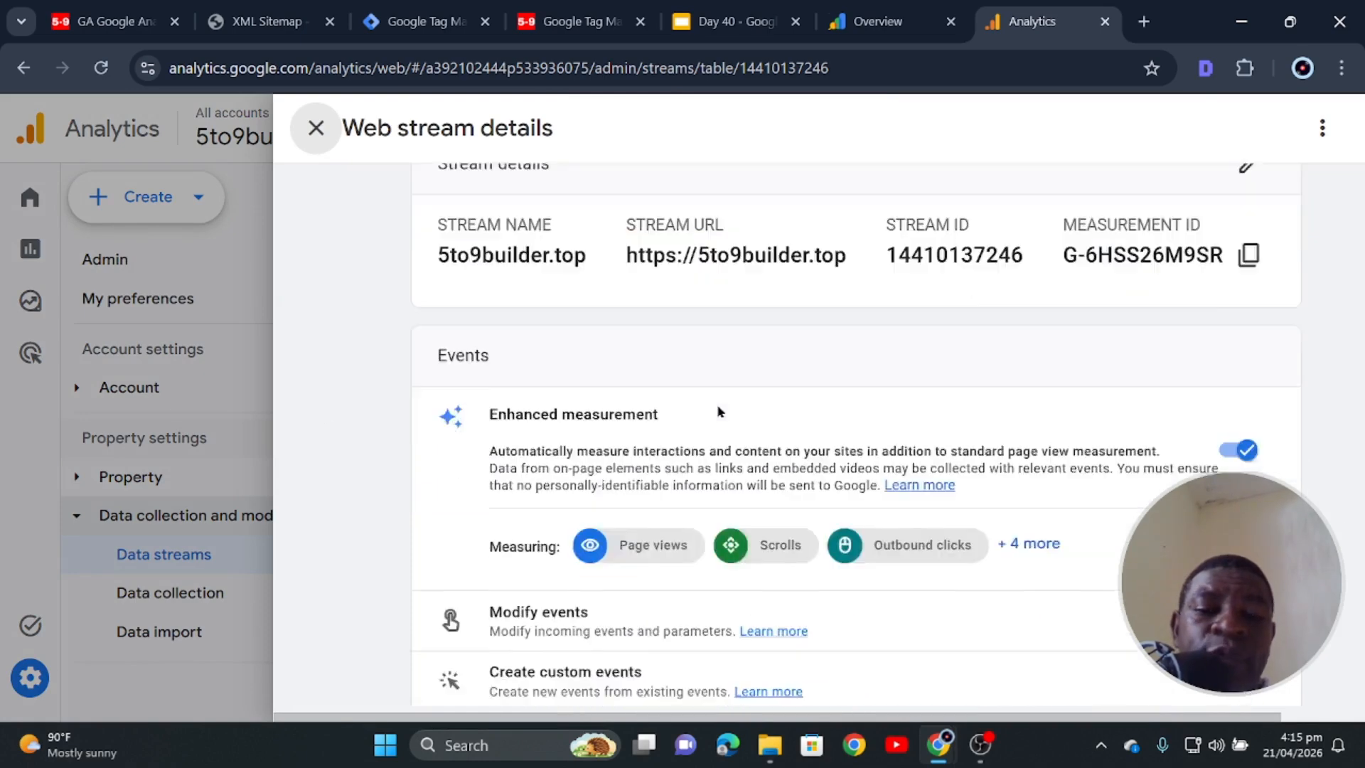
scroll(728, 408, up, 6)
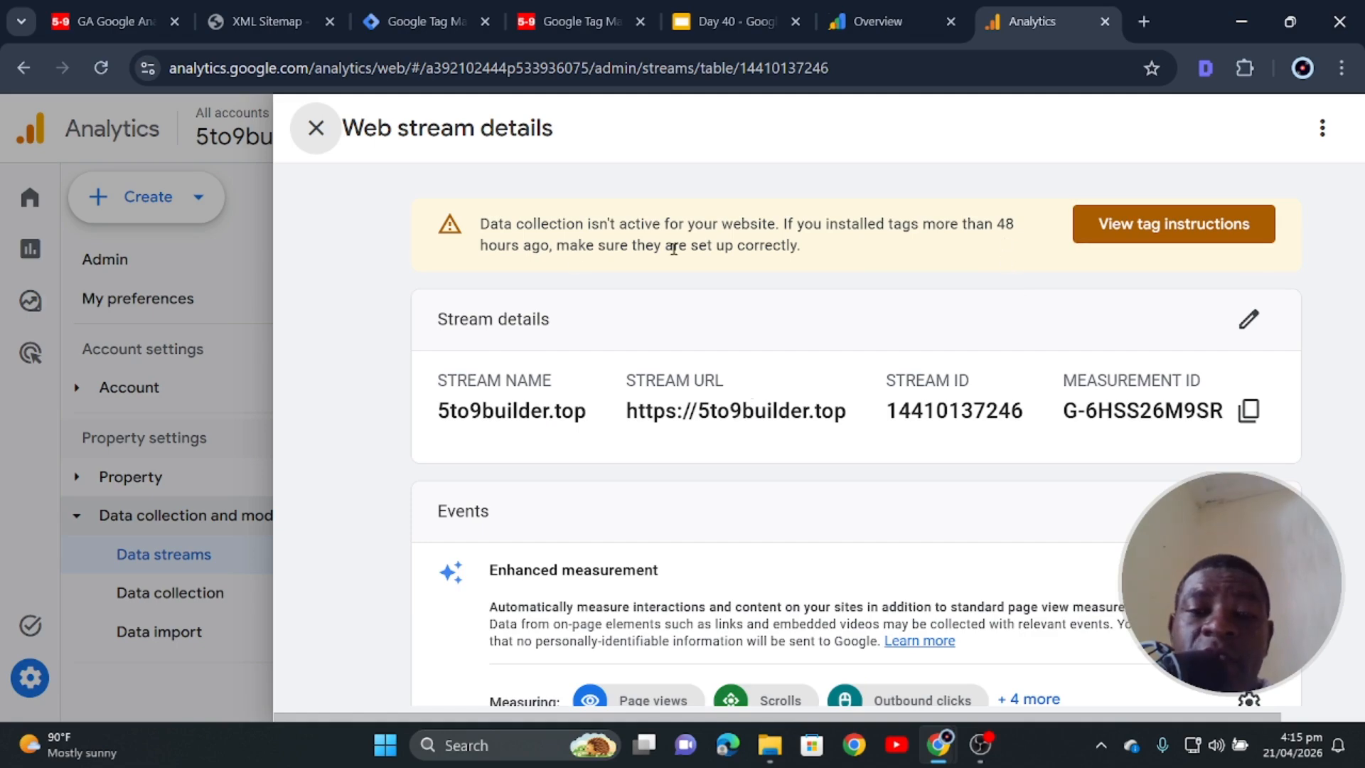
scroll(896, 456, down, 8)
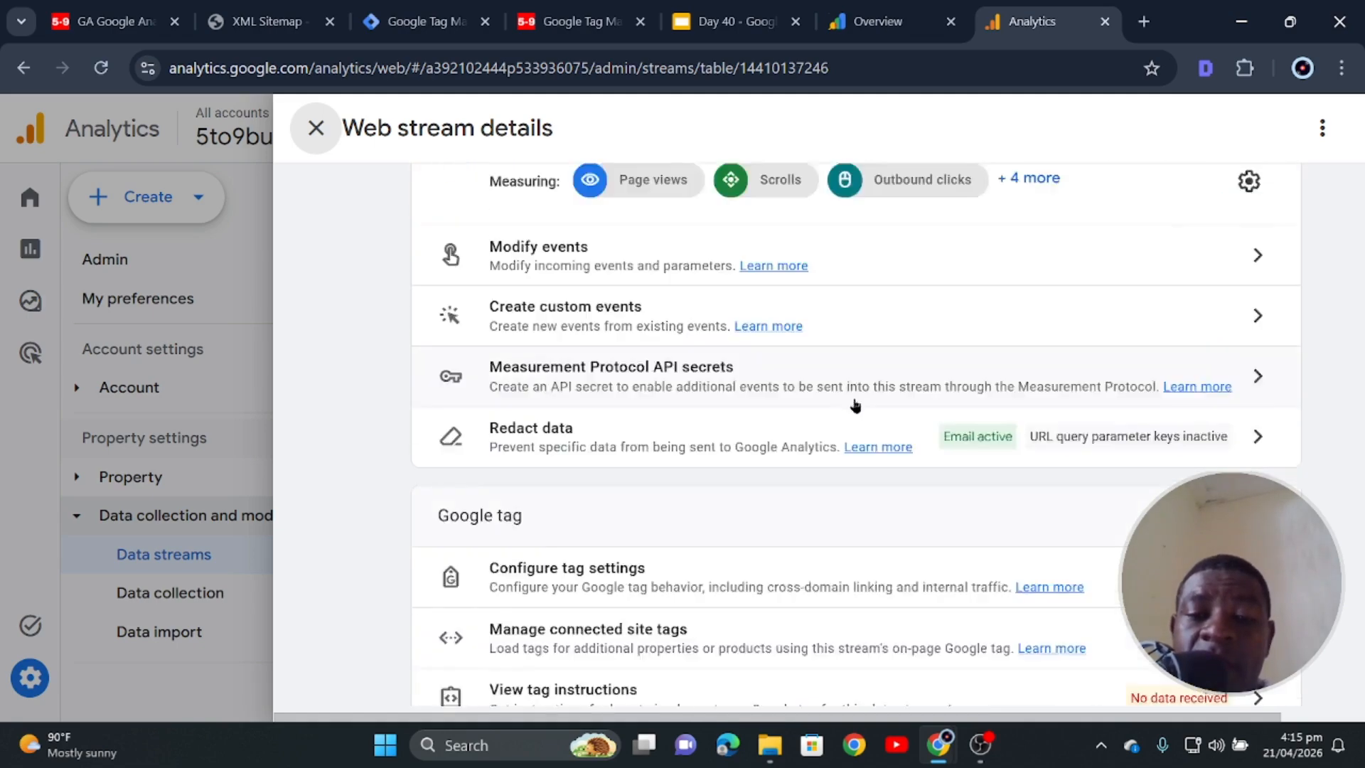
scroll(885, 393, up, 6)
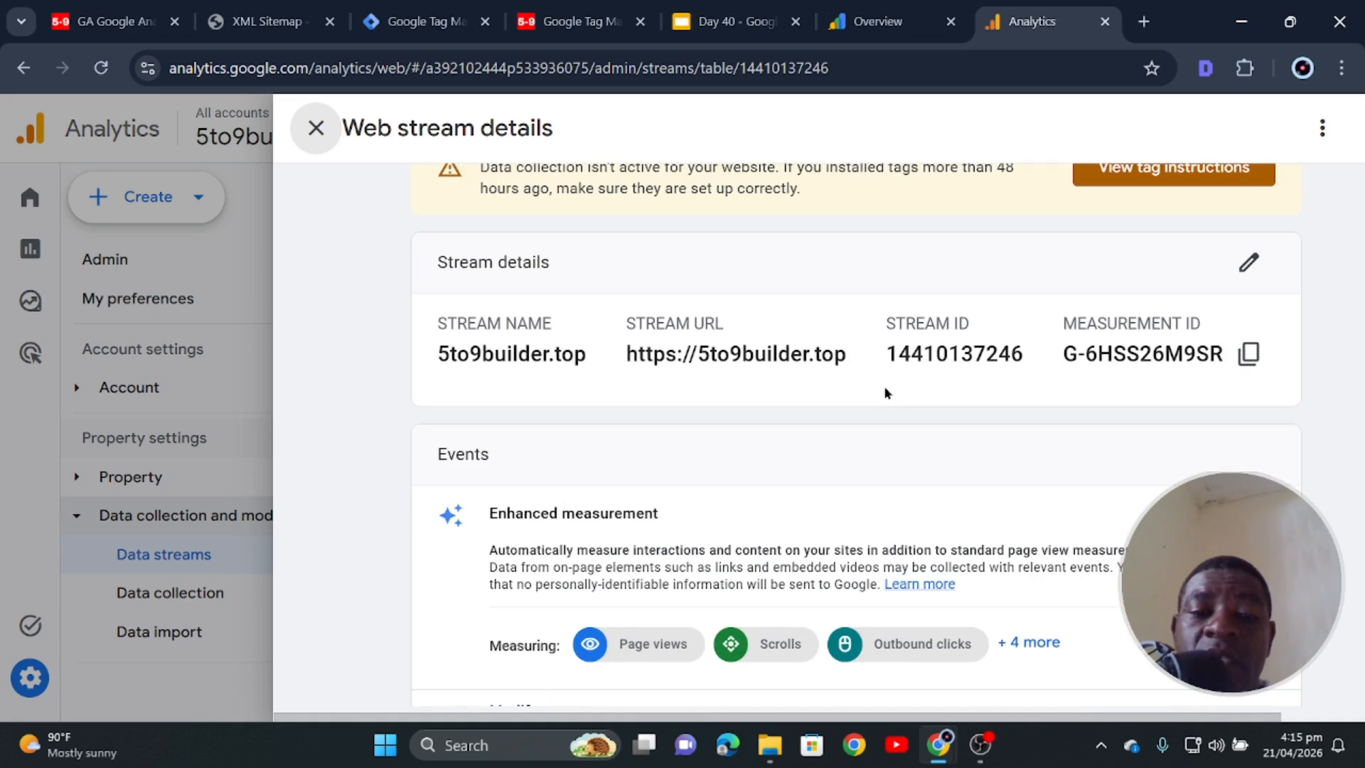
scroll(885, 392, down, 8)
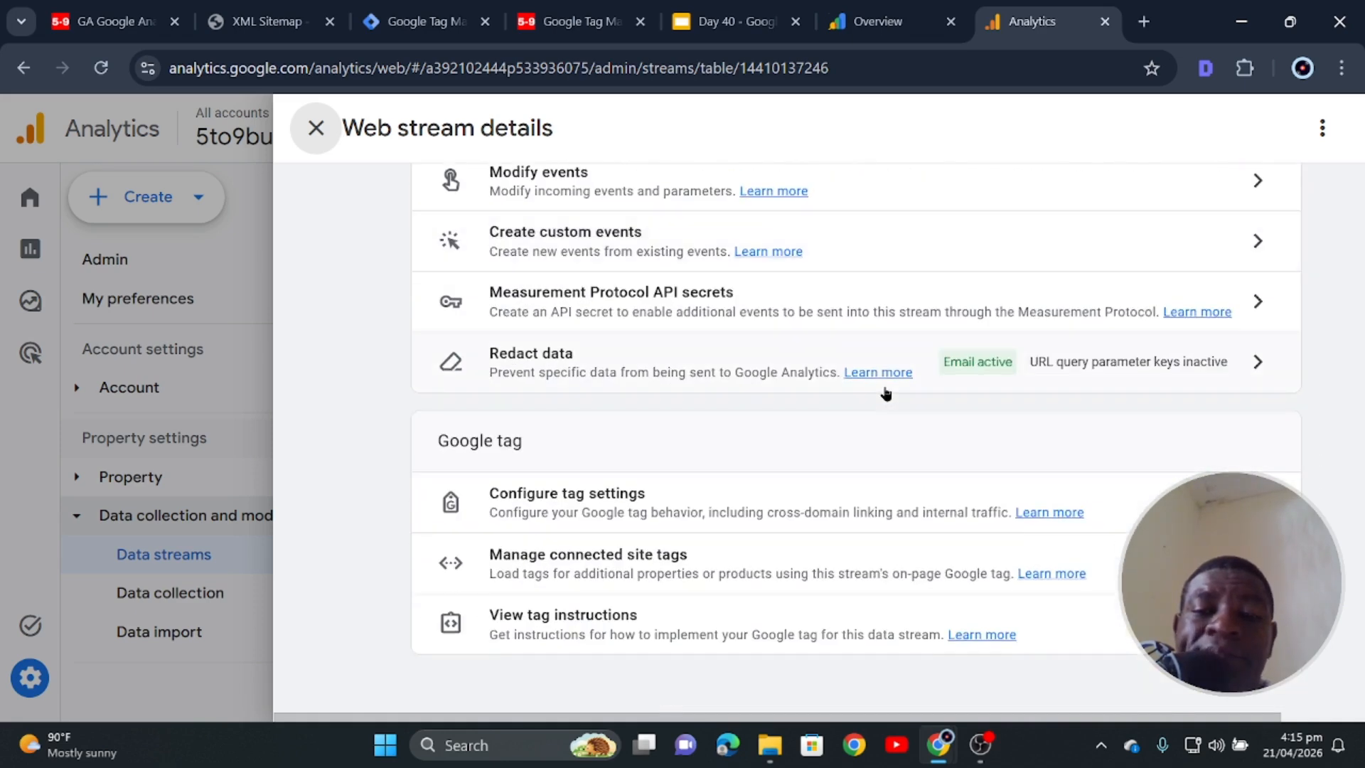
scroll(1024, 353, up, 8)
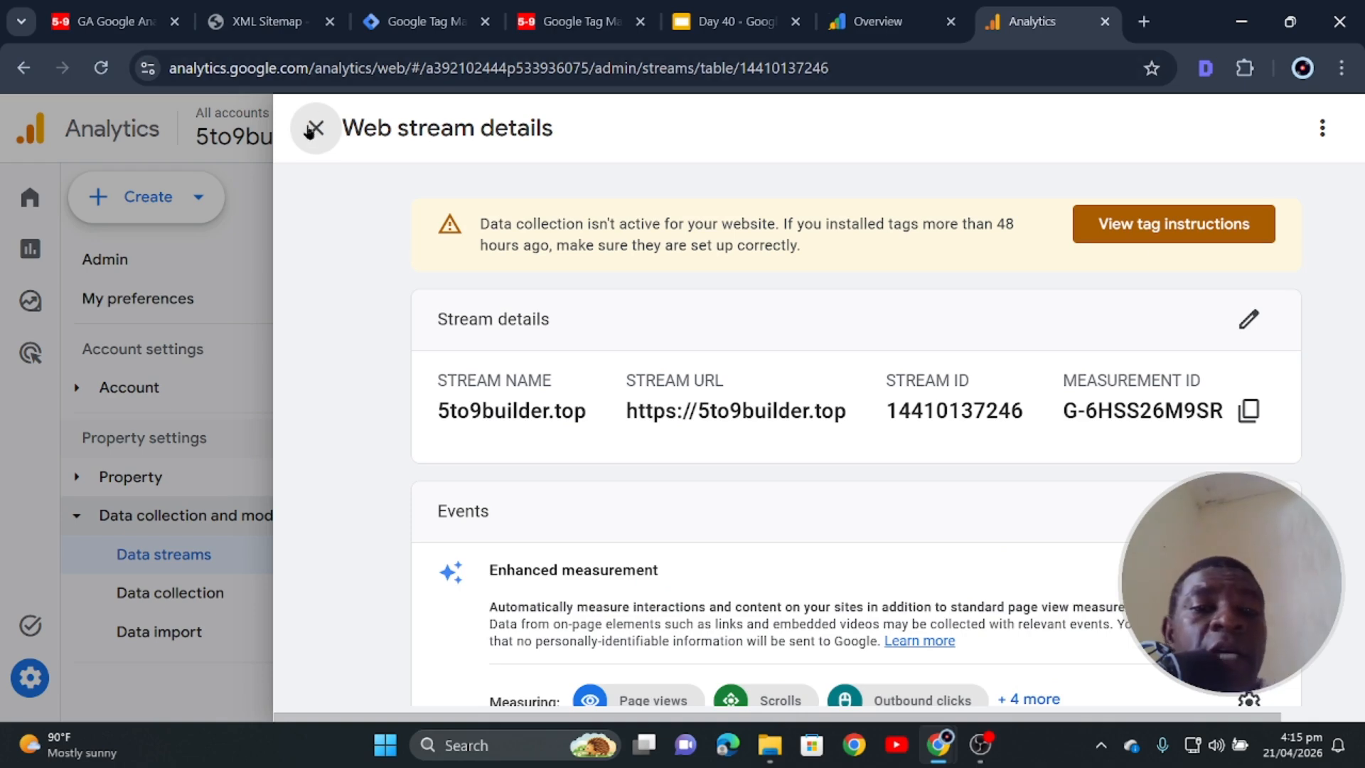
- Close the web stream details and go to the Admin settings page
click(314, 130)
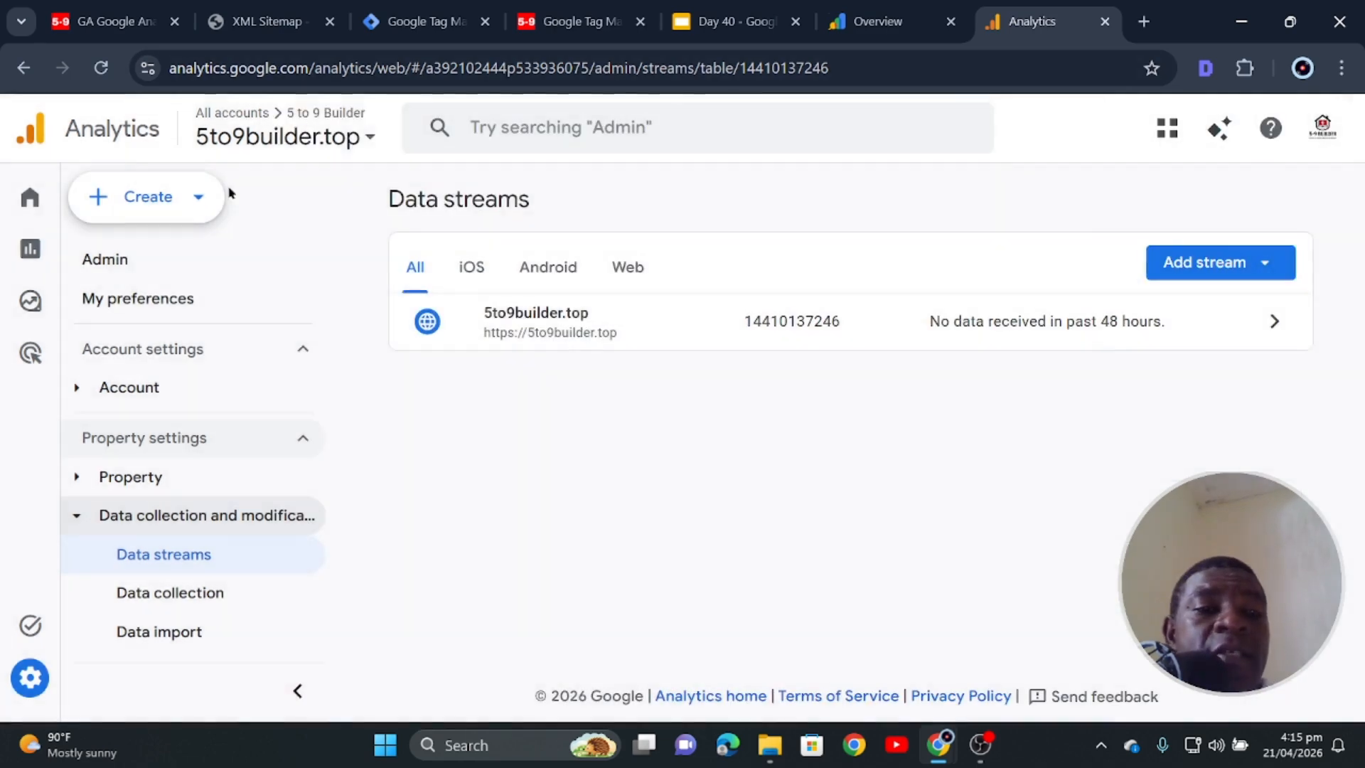
click(105, 263)
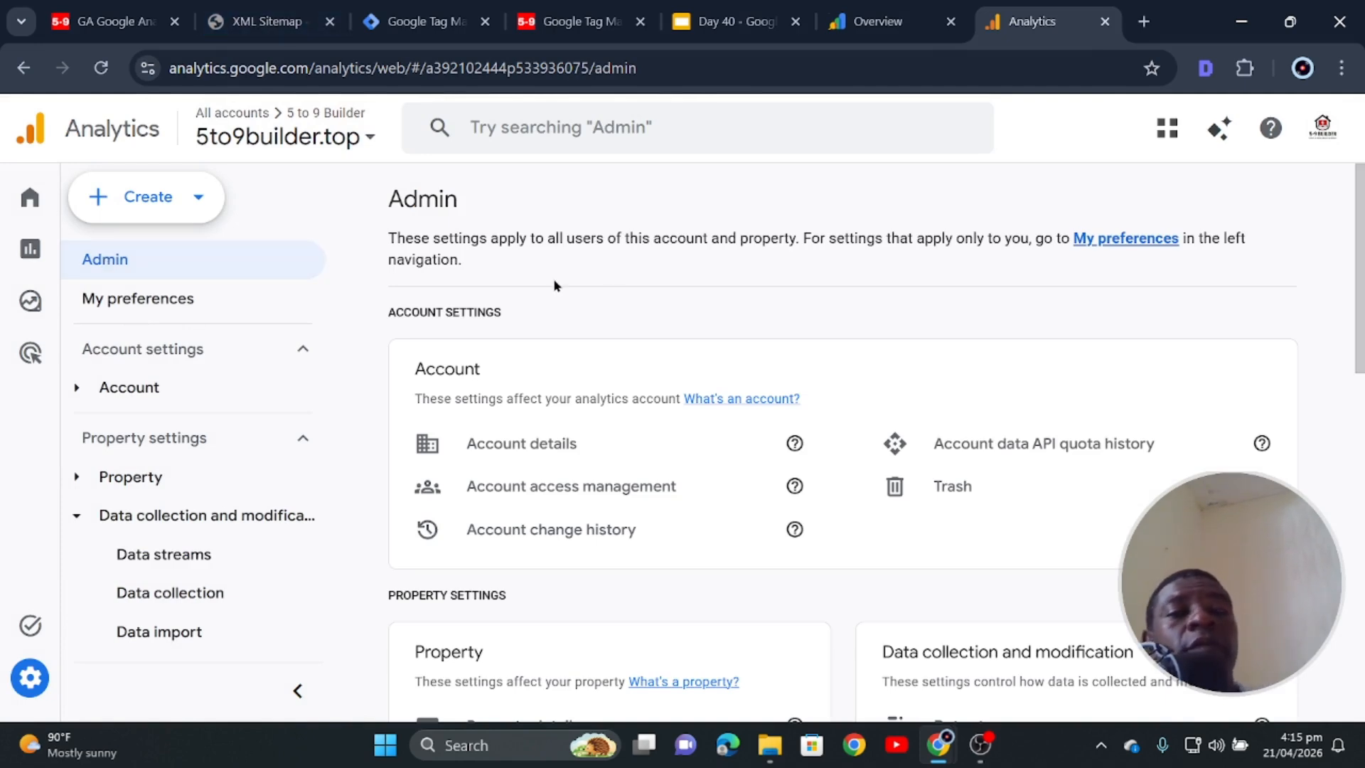
click(881, 21)
- In a new tab, search Google for 'bing webmaster tools' and open the first result
click(736, 22)
click(1144, 22)
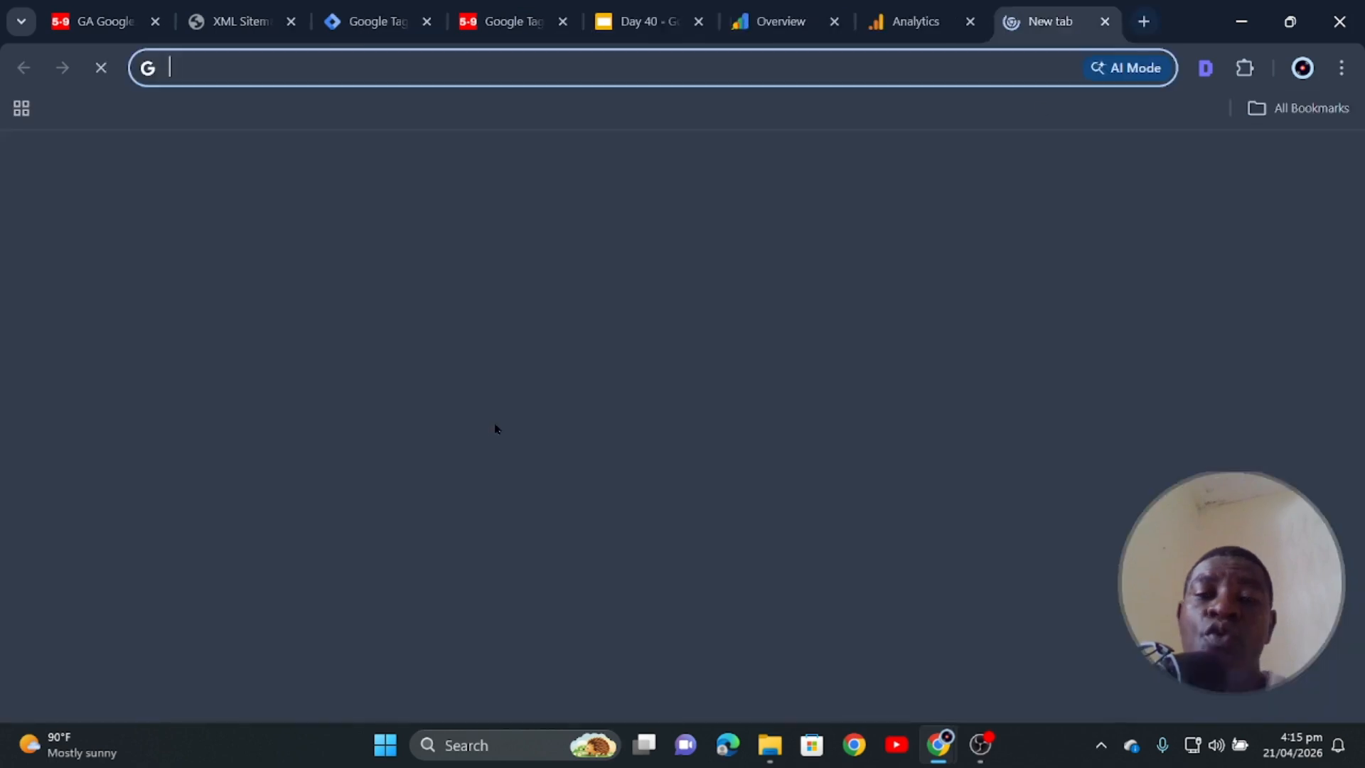
click(568, 441)
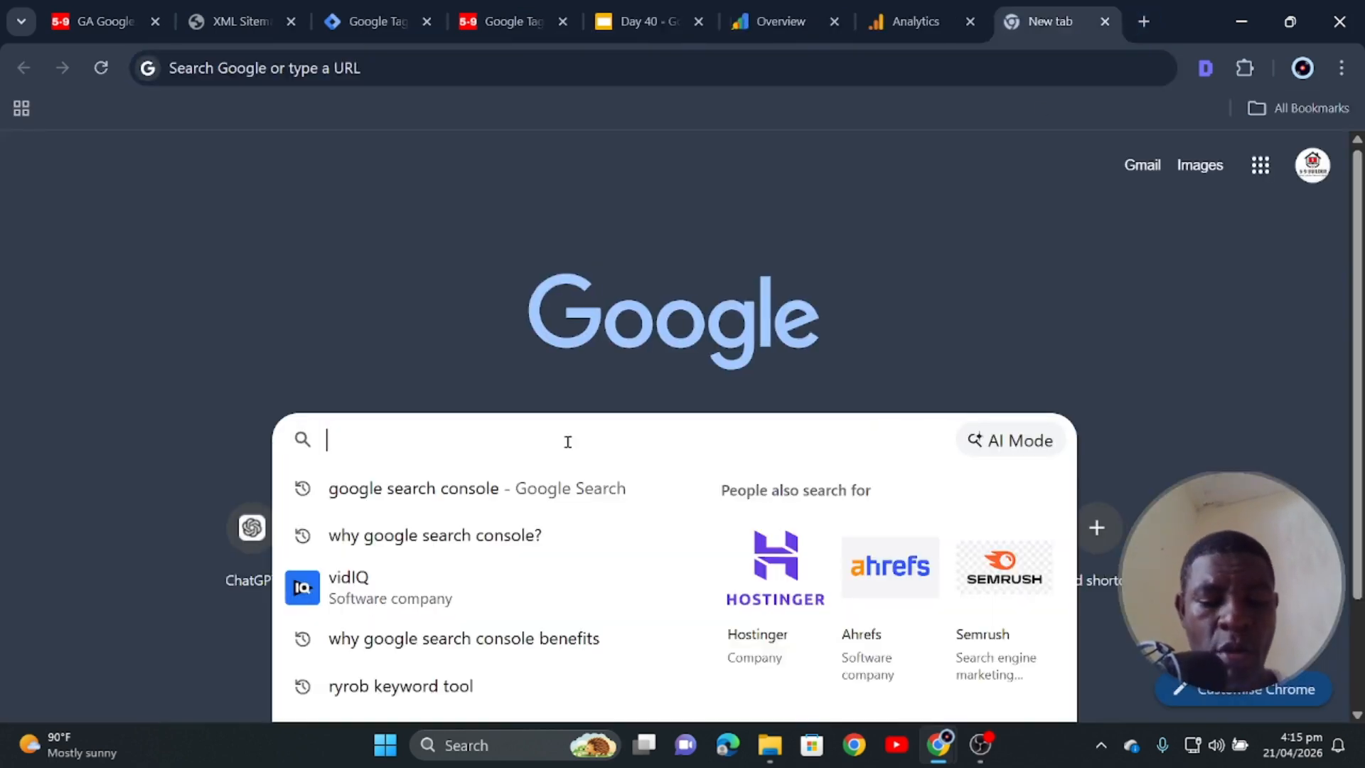
text(Bin)
text(g)
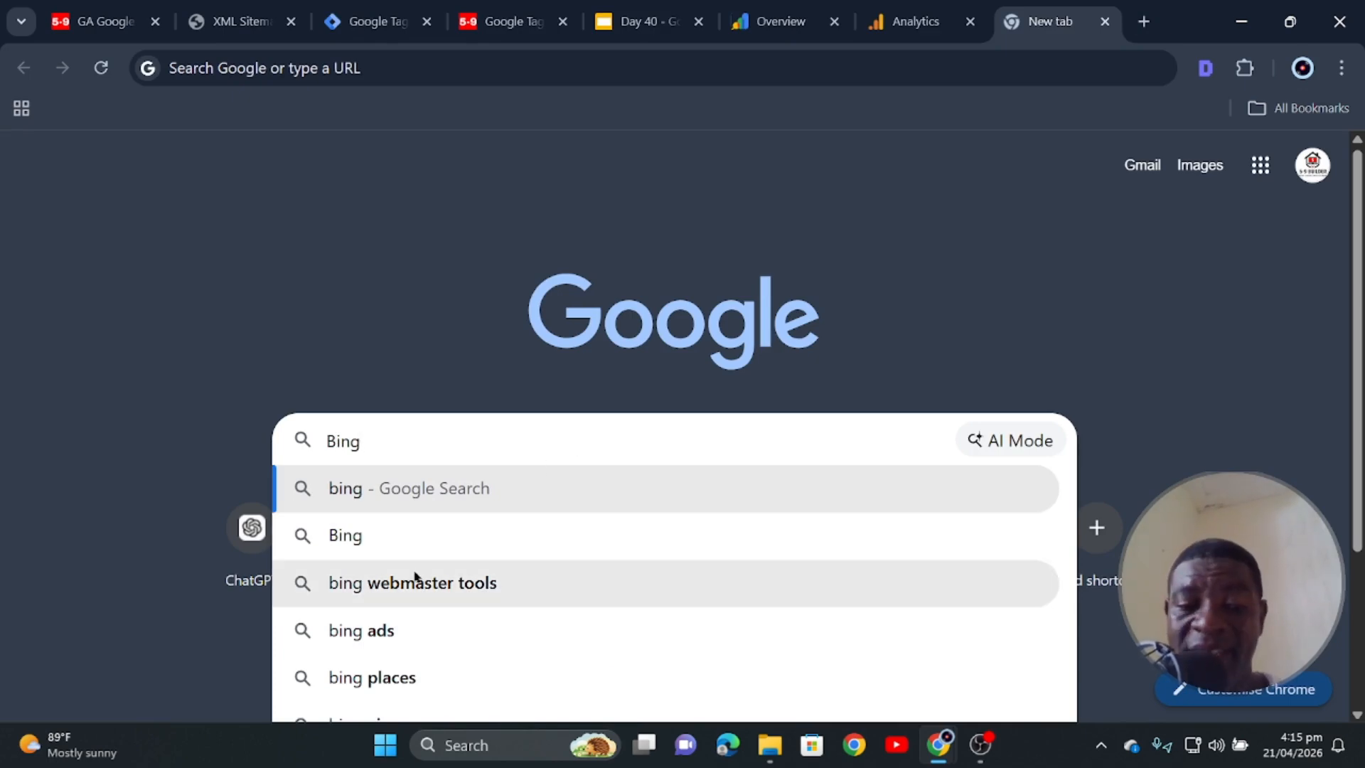
click(386, 583)
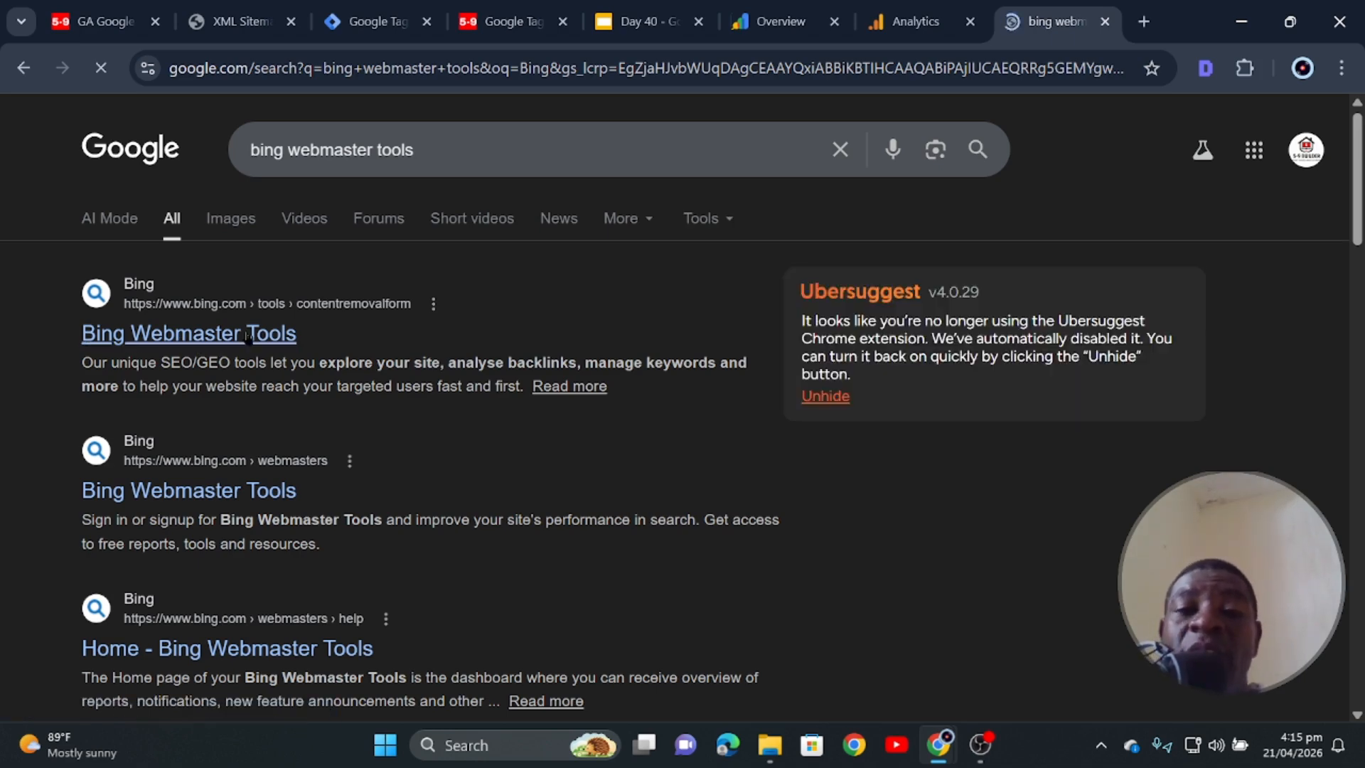
click(229, 355)
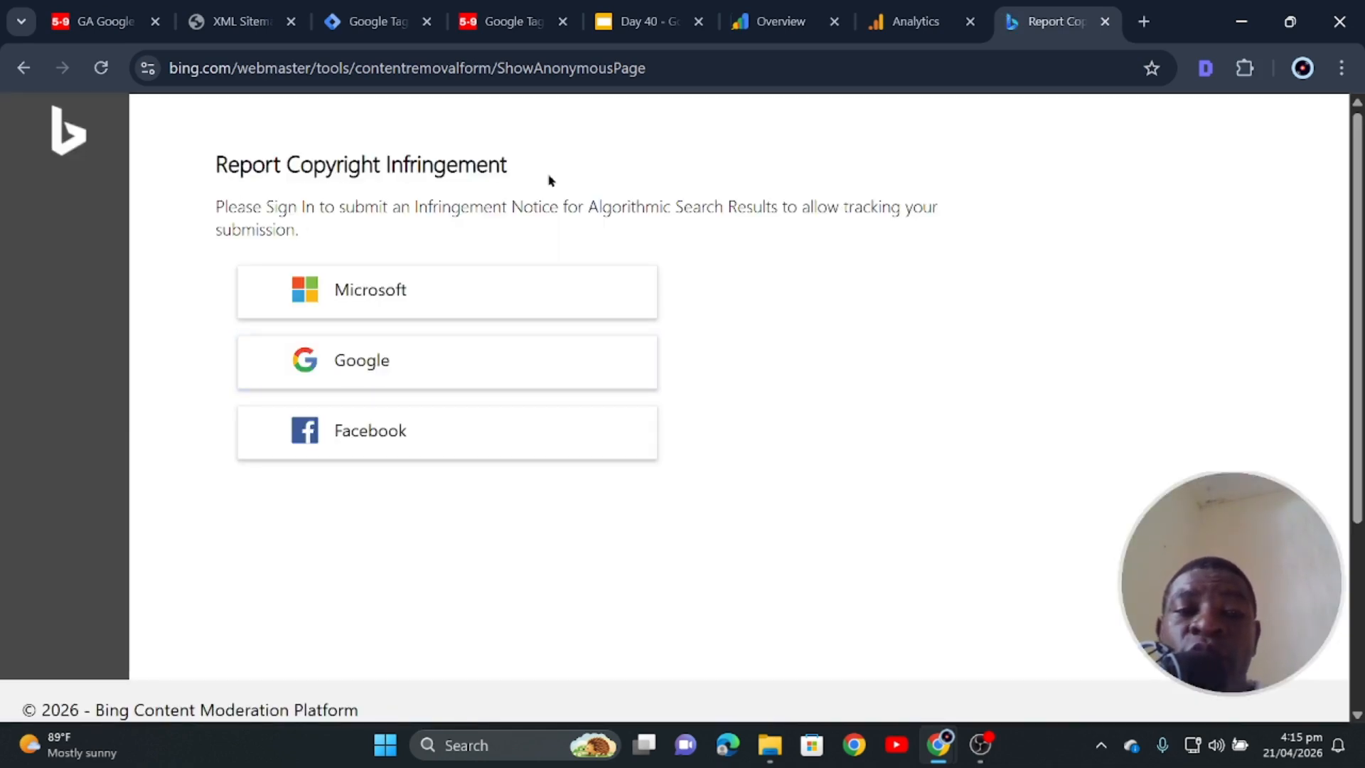
- Sign in to Bing Webmaster Tools with the site's Google account and allow access
click(314, 388)
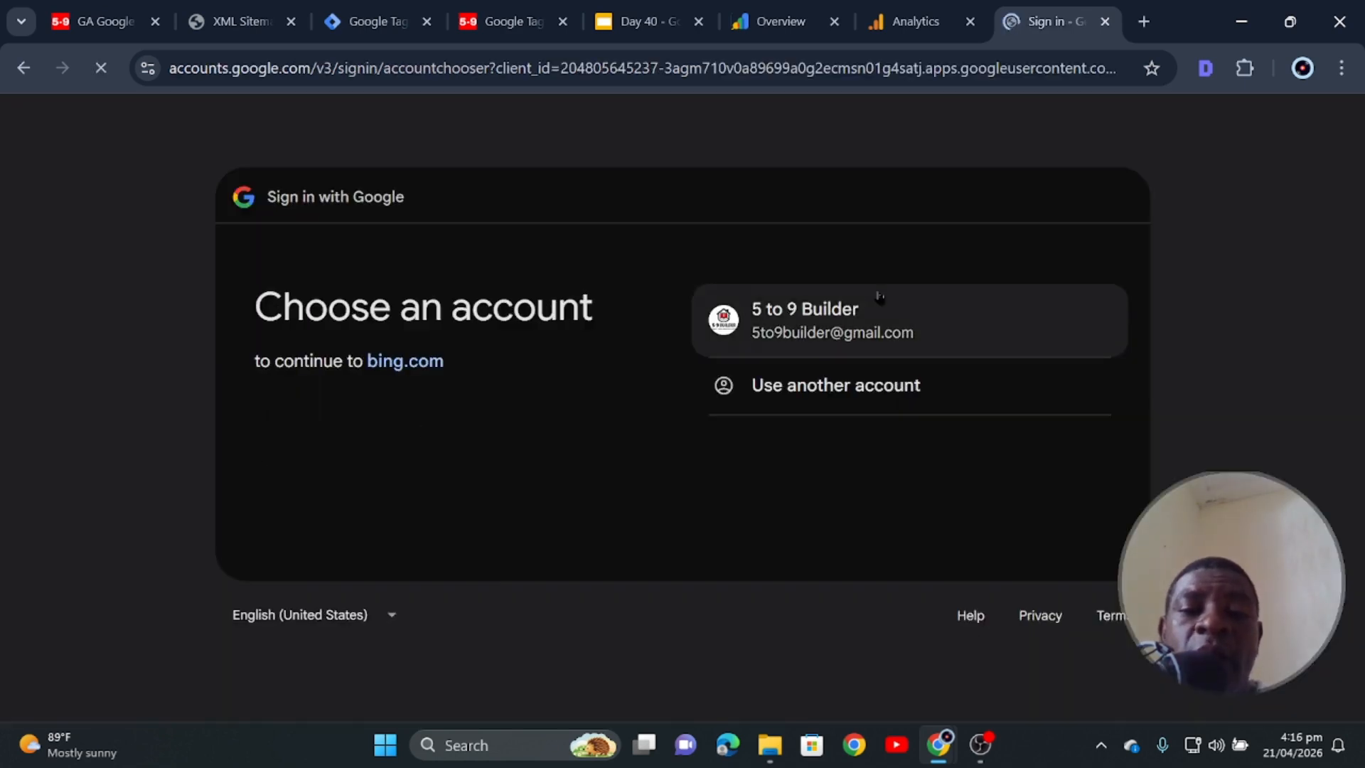
click(861, 334)
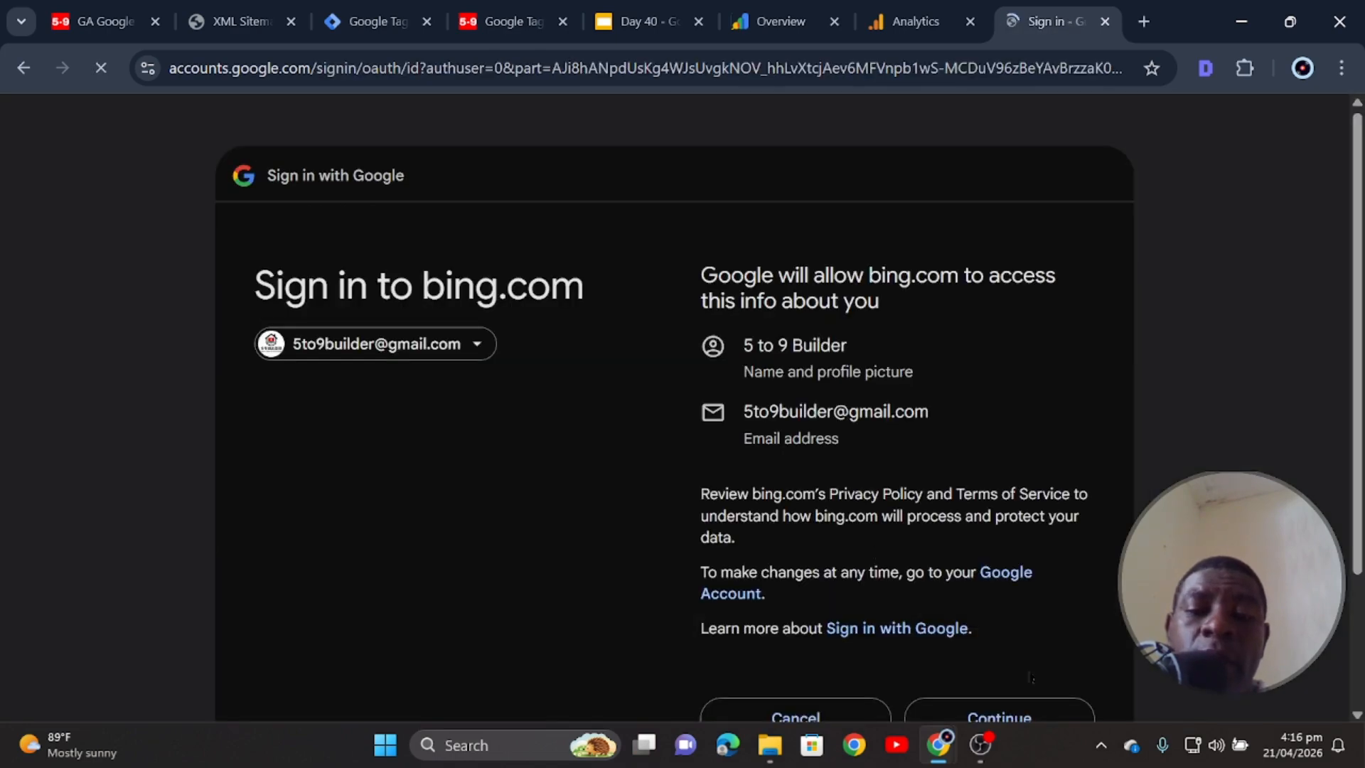
scroll(1031, 677, down, 3)
click(999, 540)
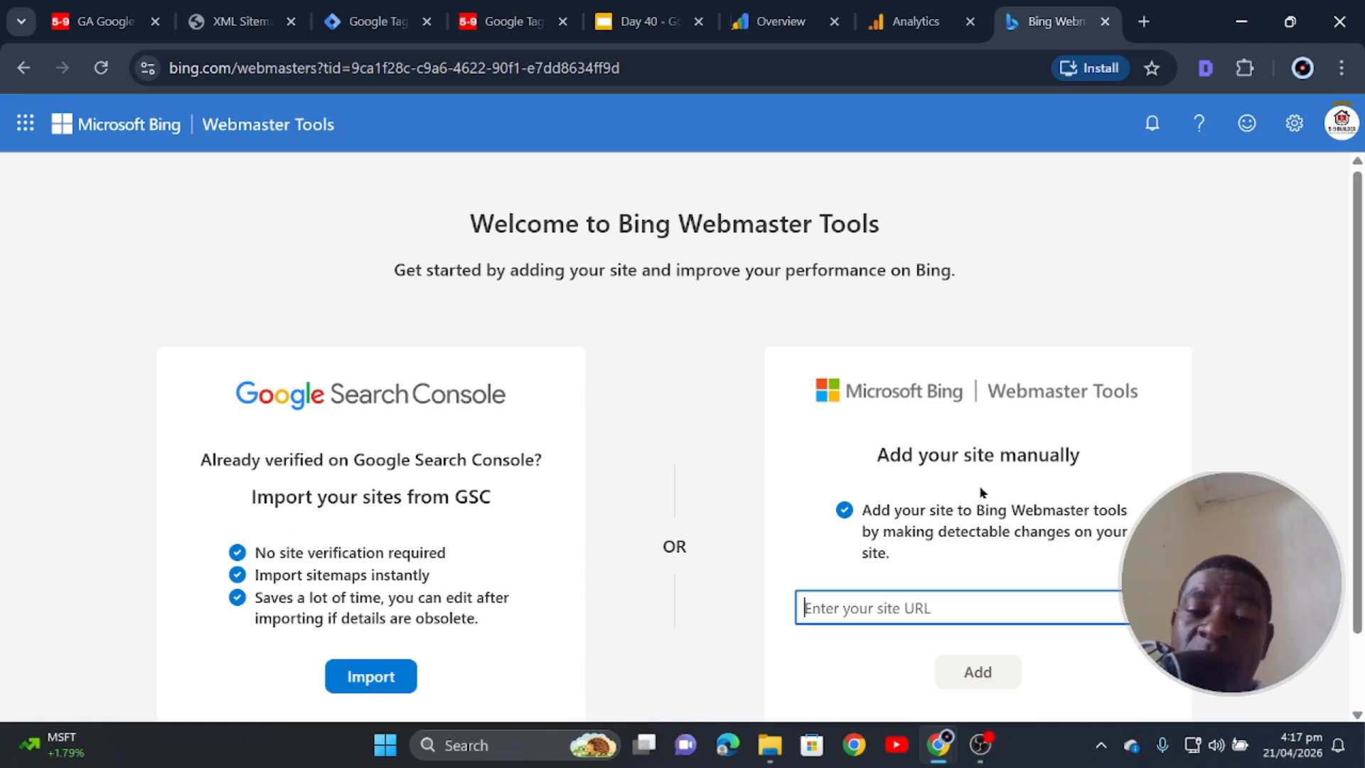
- Choose Import from Google Search Console, pick the Google account, and grant Bing access to its data
scroll(917, 527, down, 1)
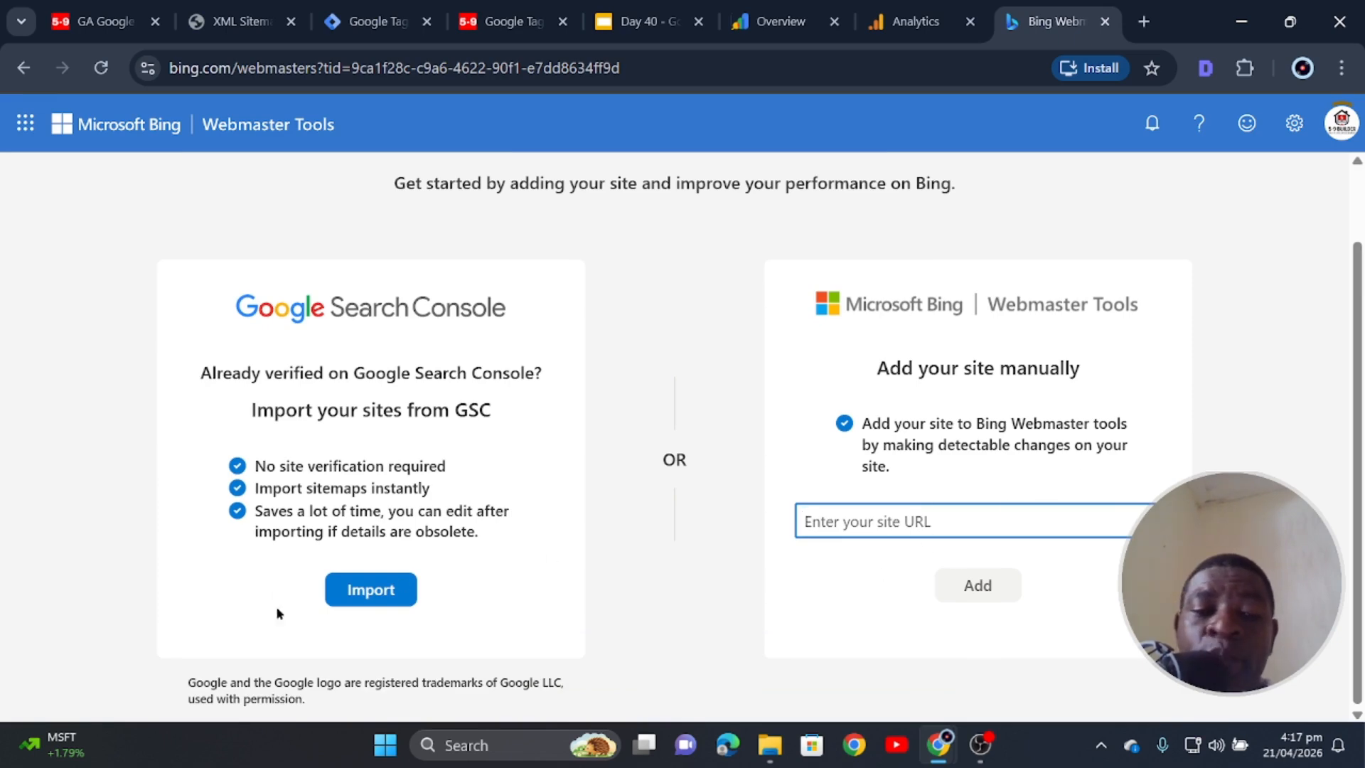
click(365, 588)
scroll(576, 551, down, 1)
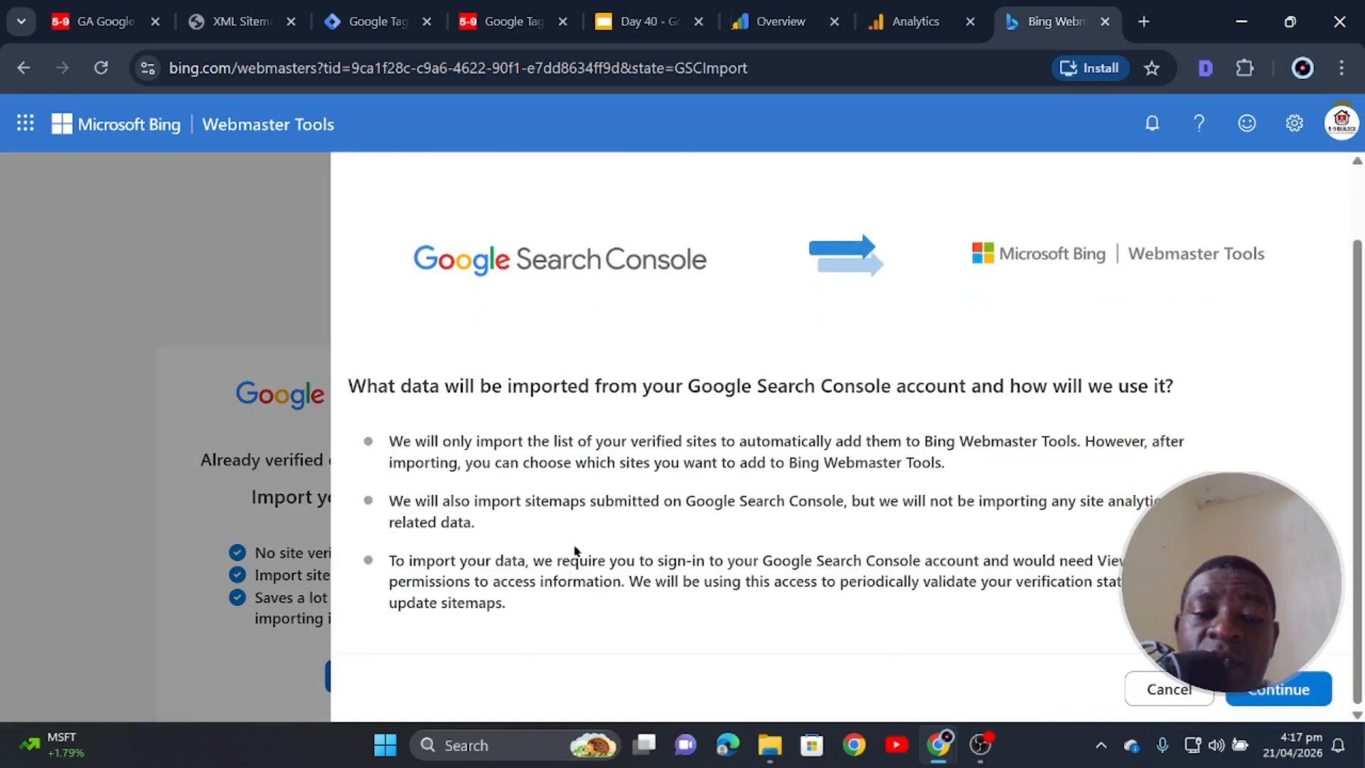
click(1238, 693)
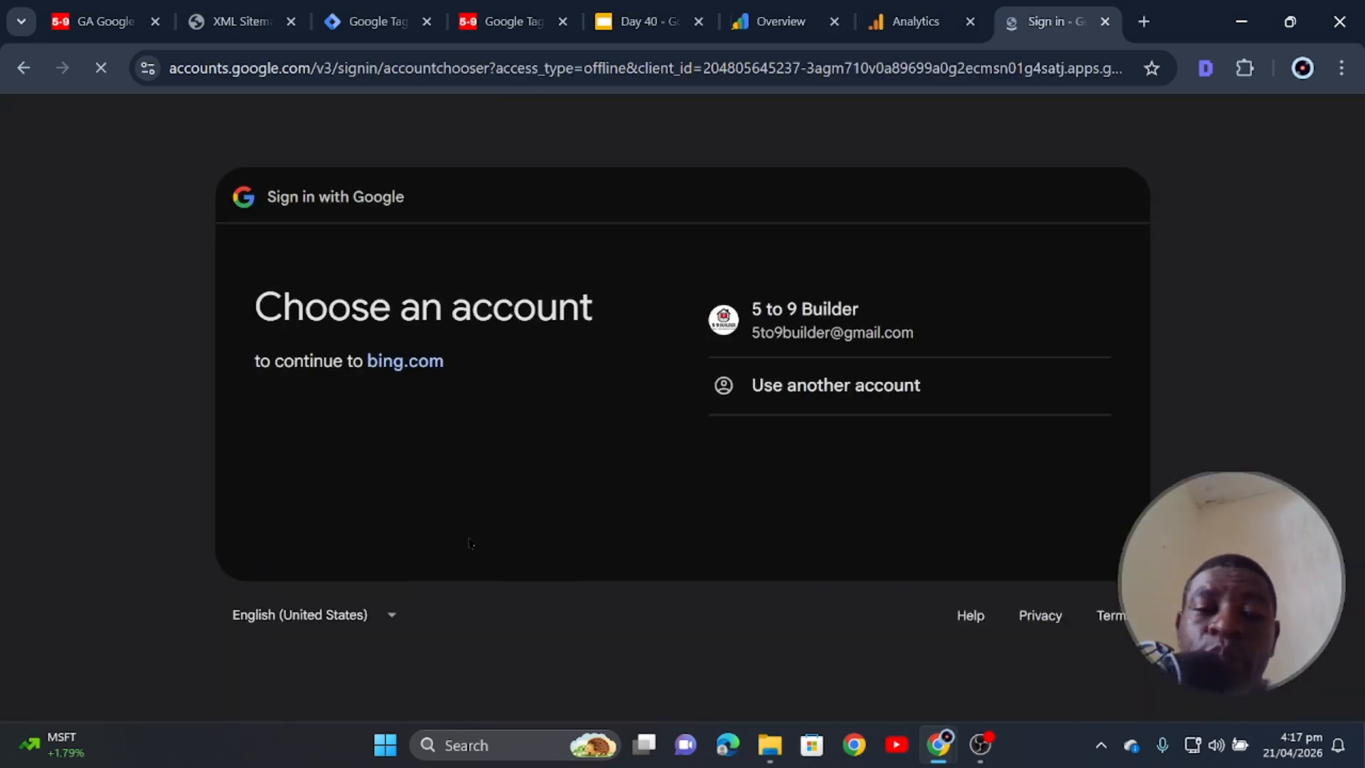
click(802, 310)
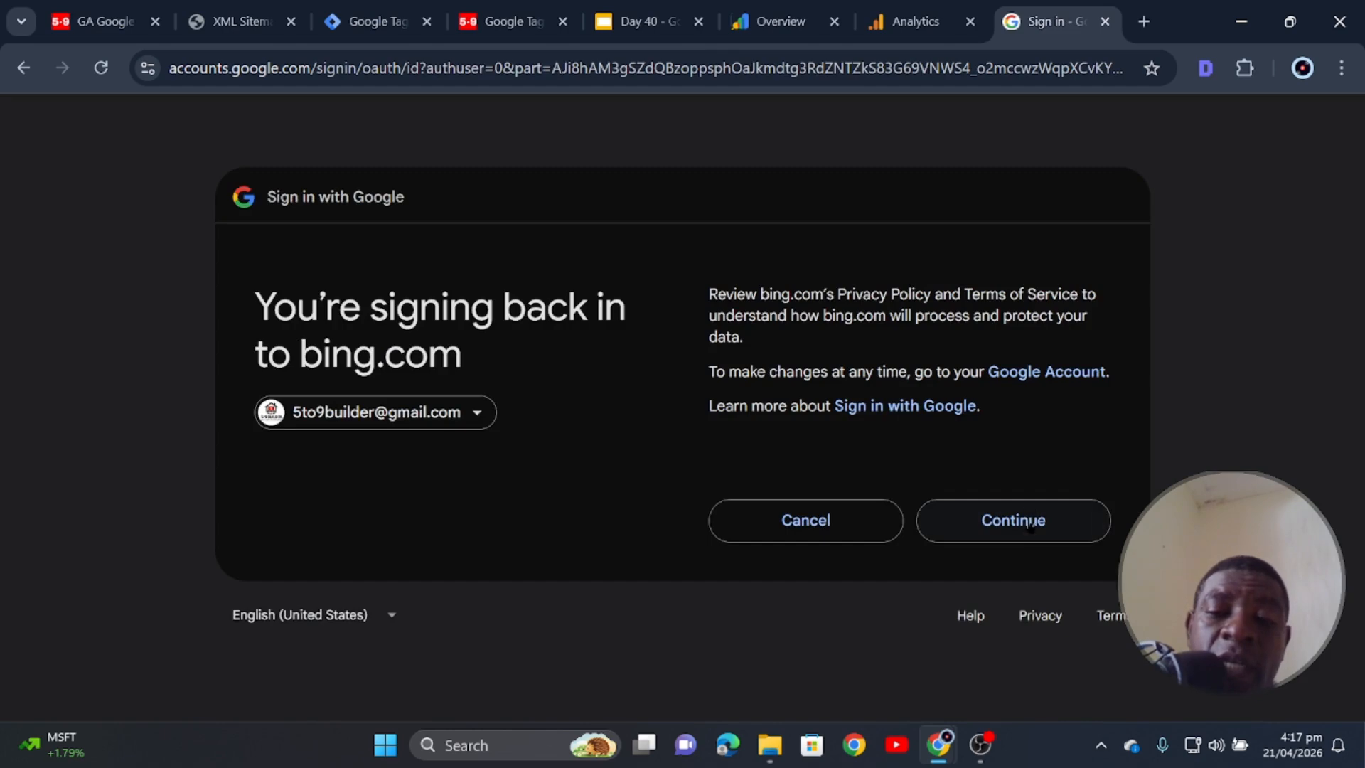
click(1030, 527)
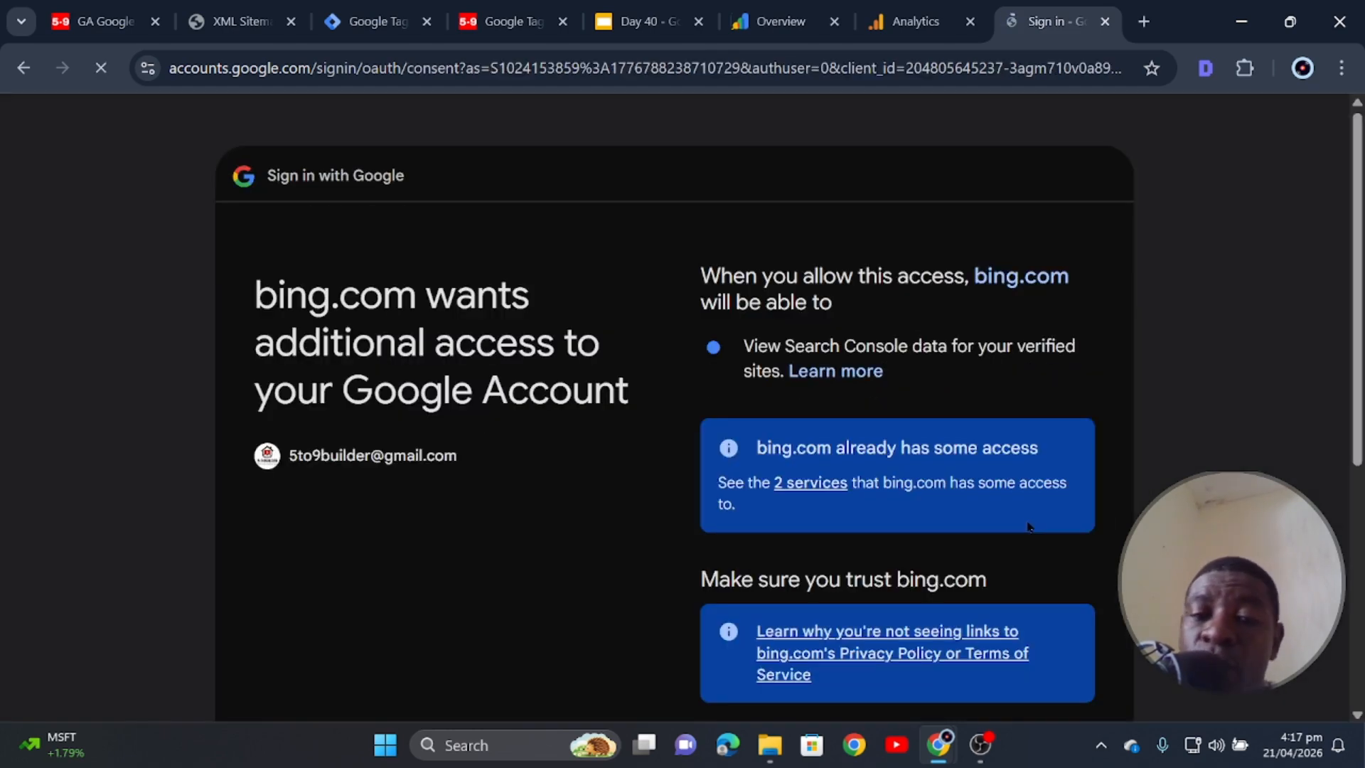
scroll(831, 472, down, 5)
click(996, 559)
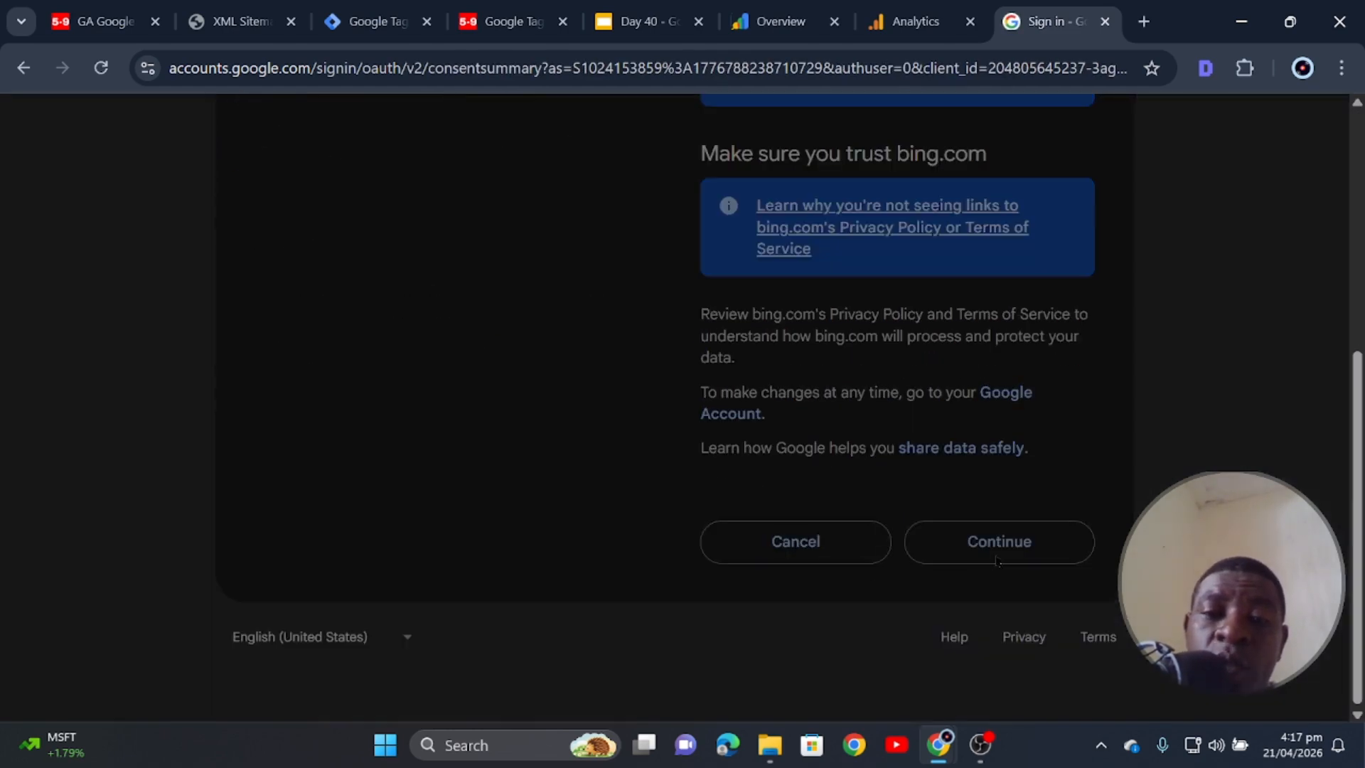
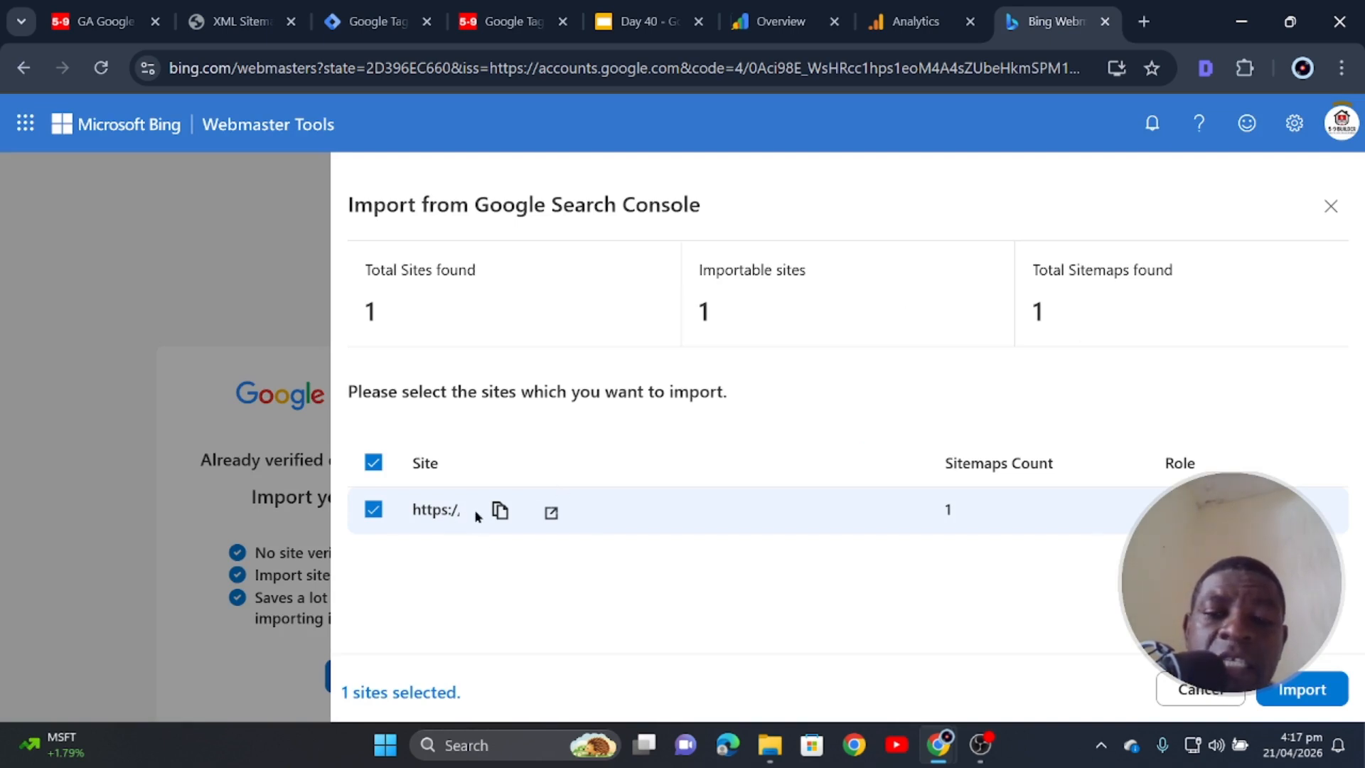
click(1313, 693)
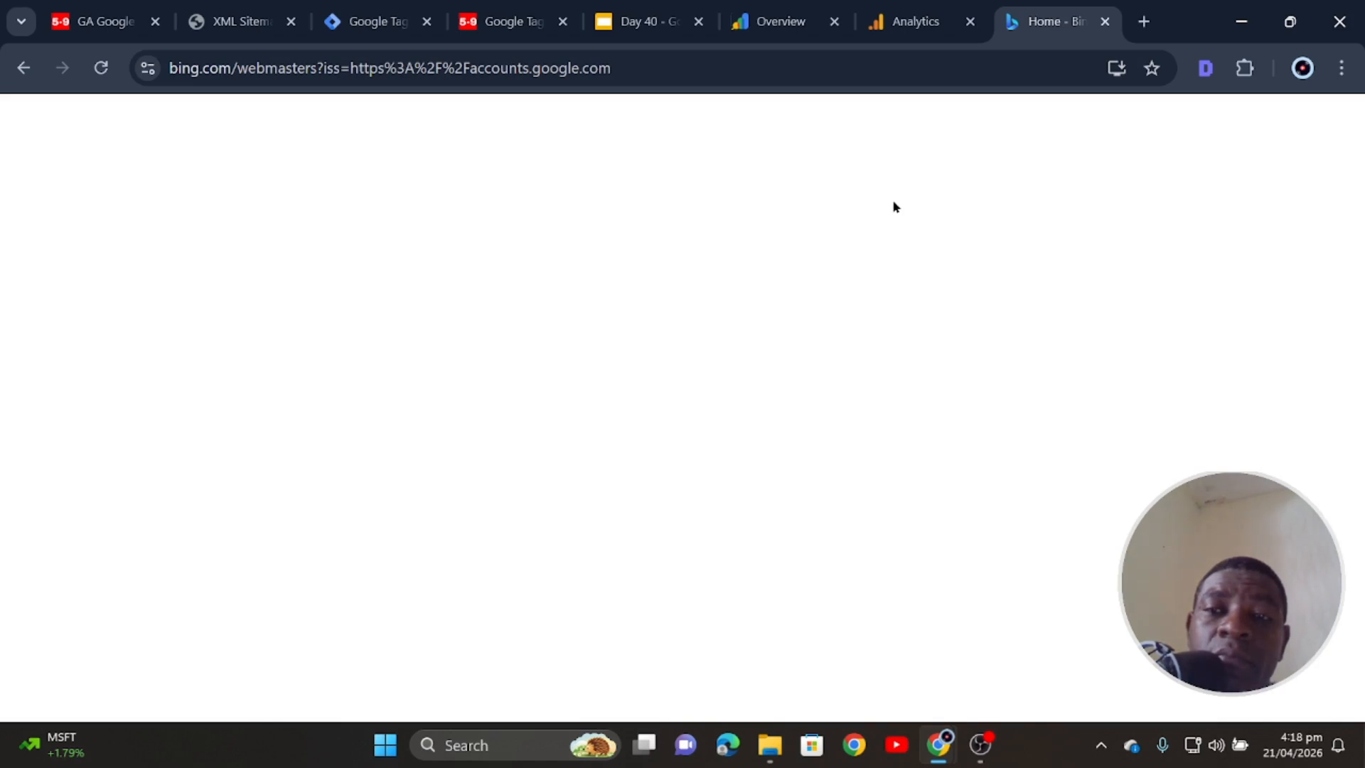
click(908, 11)
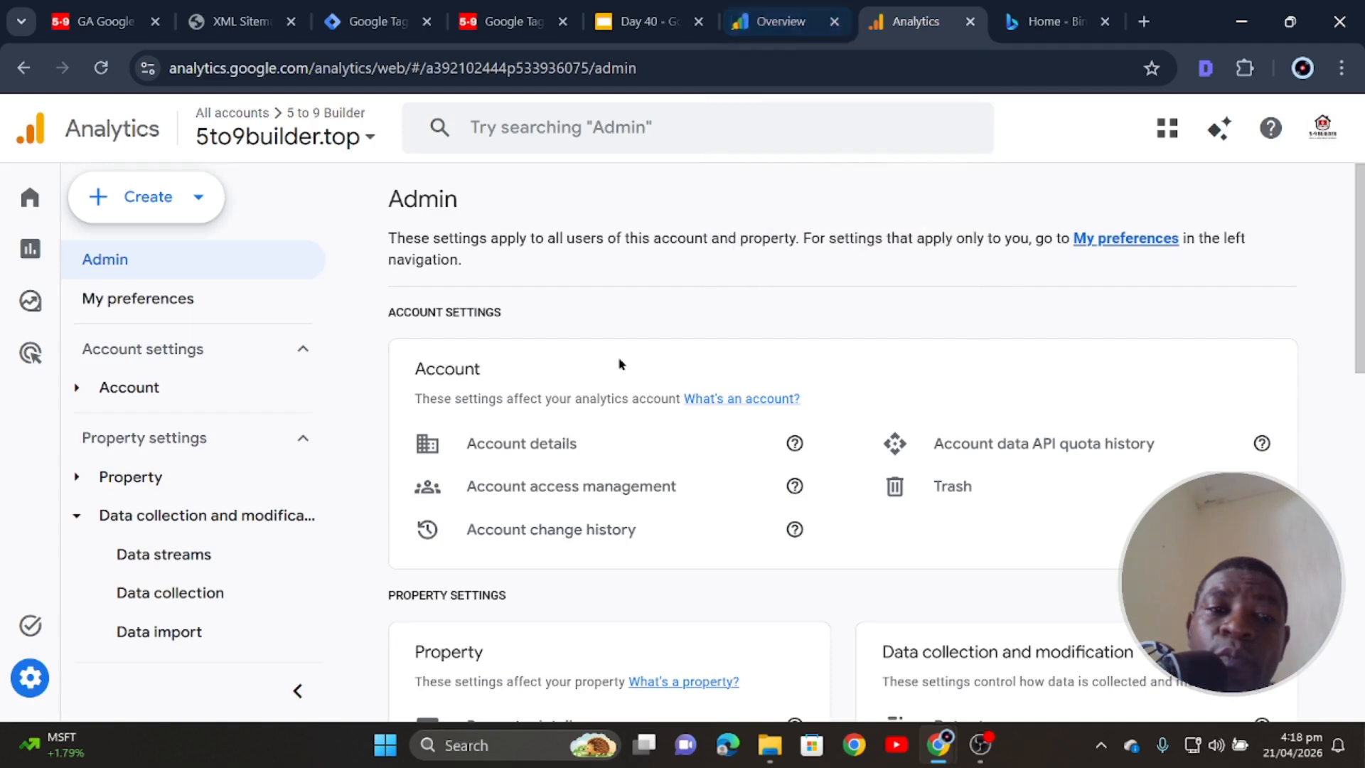
scroll(524, 448, down, 9)
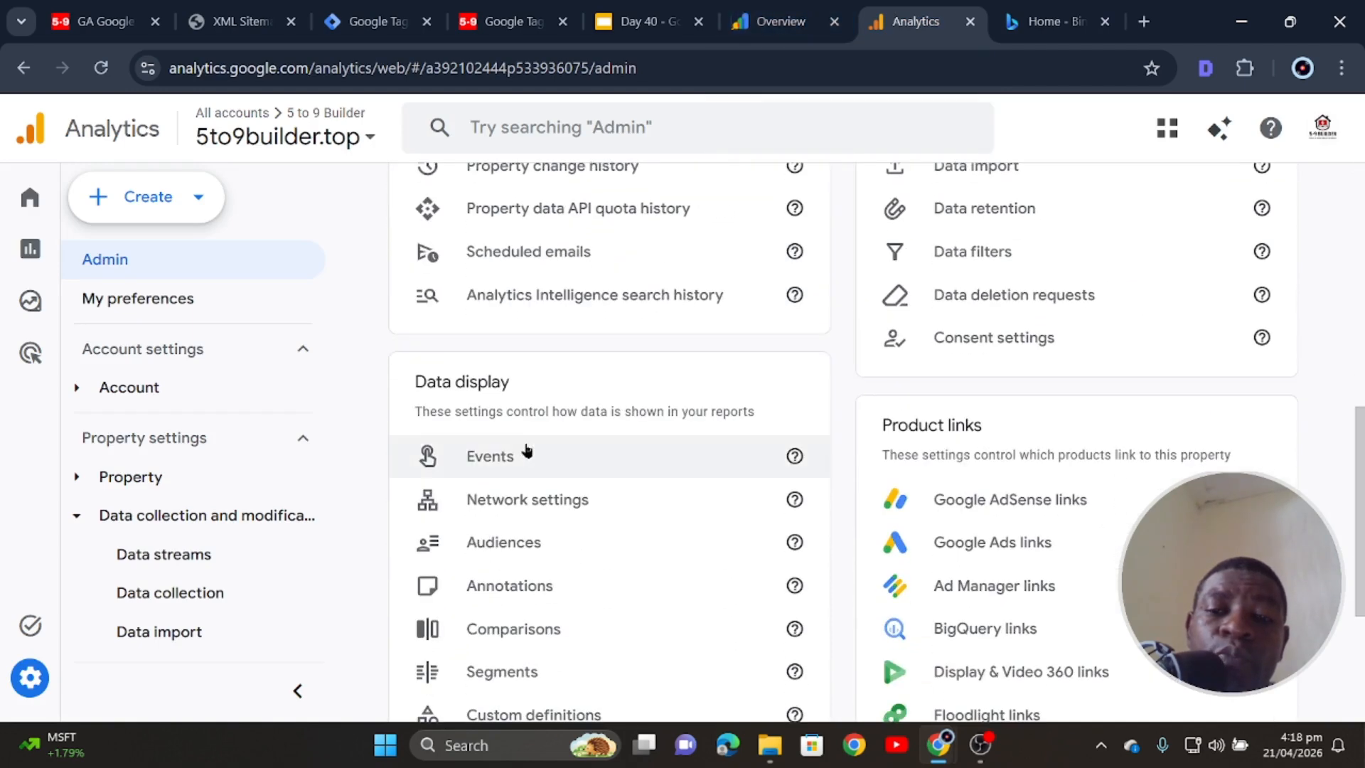
scroll(526, 451, down, 2)
scroll(526, 451, down, 3)
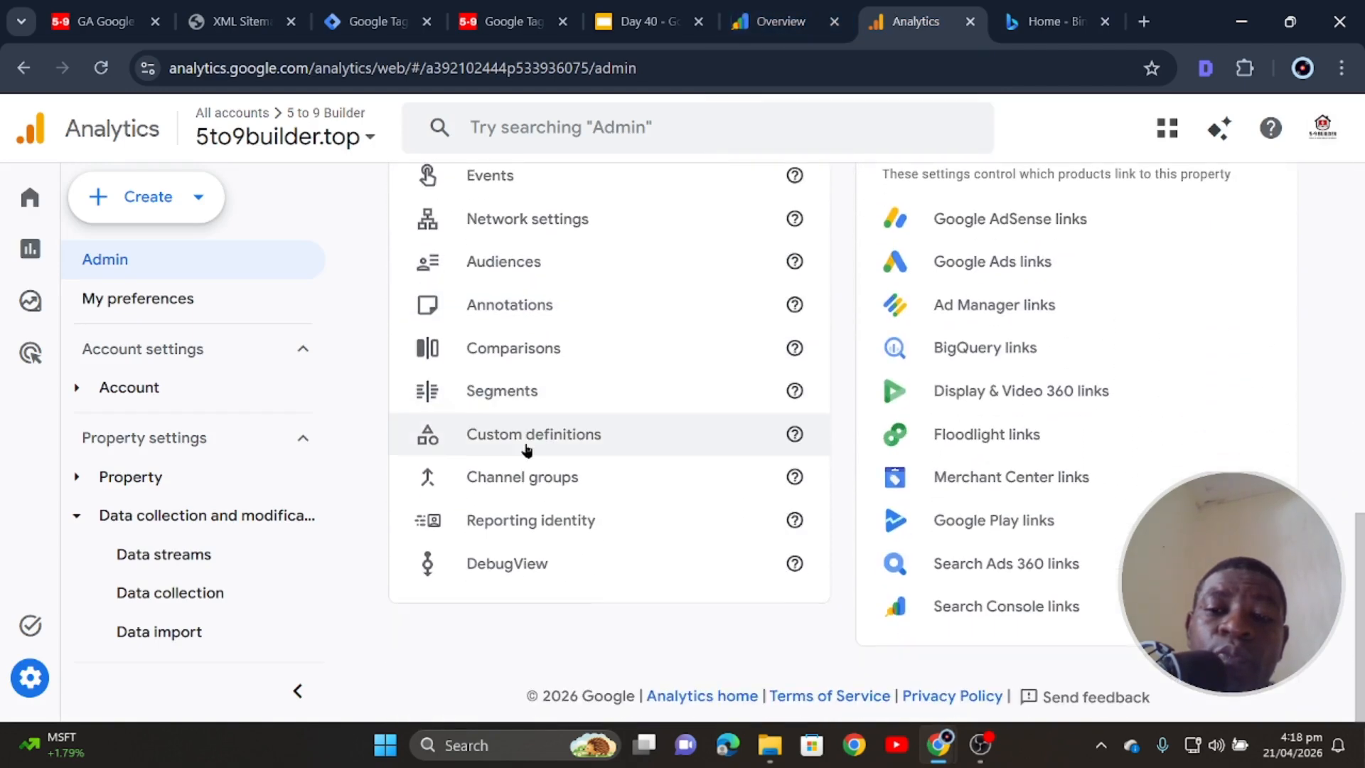
scroll(599, 433, up, 10)
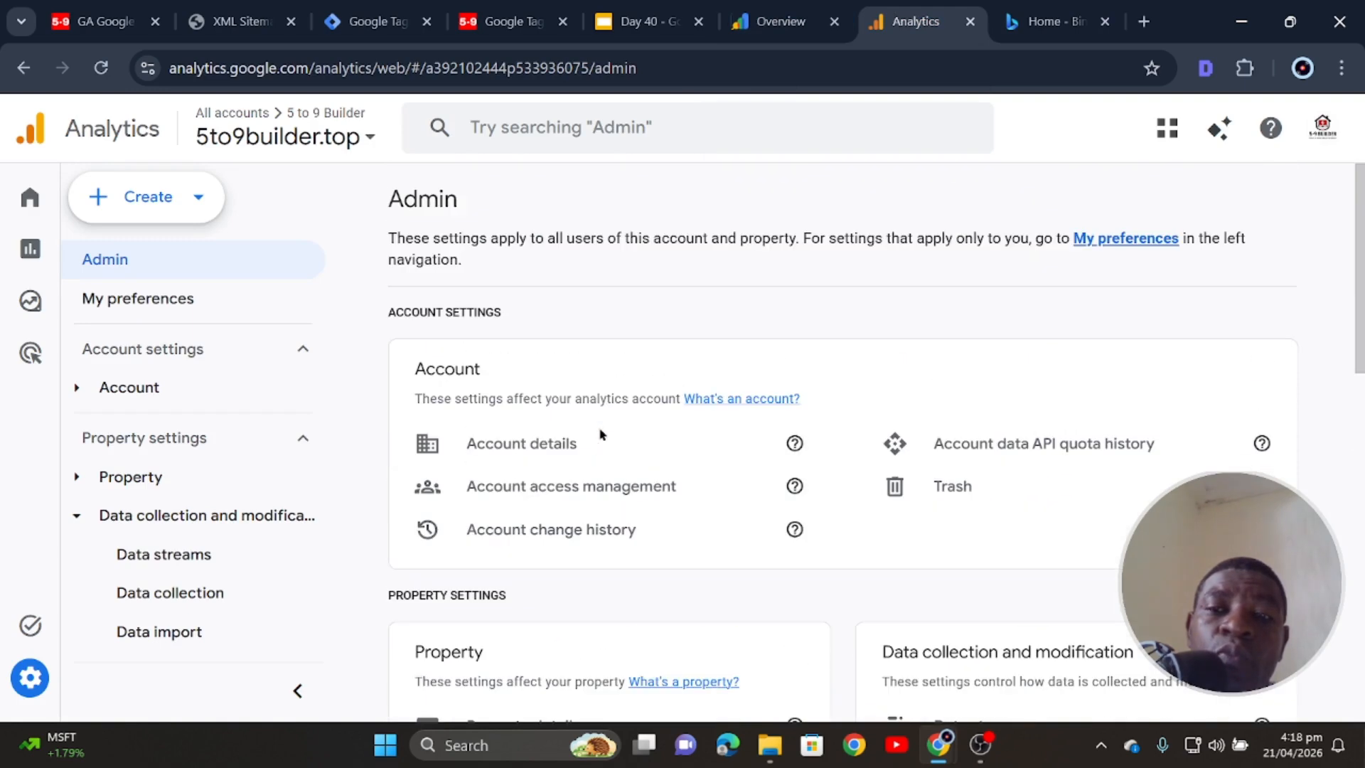
click(1038, 21)
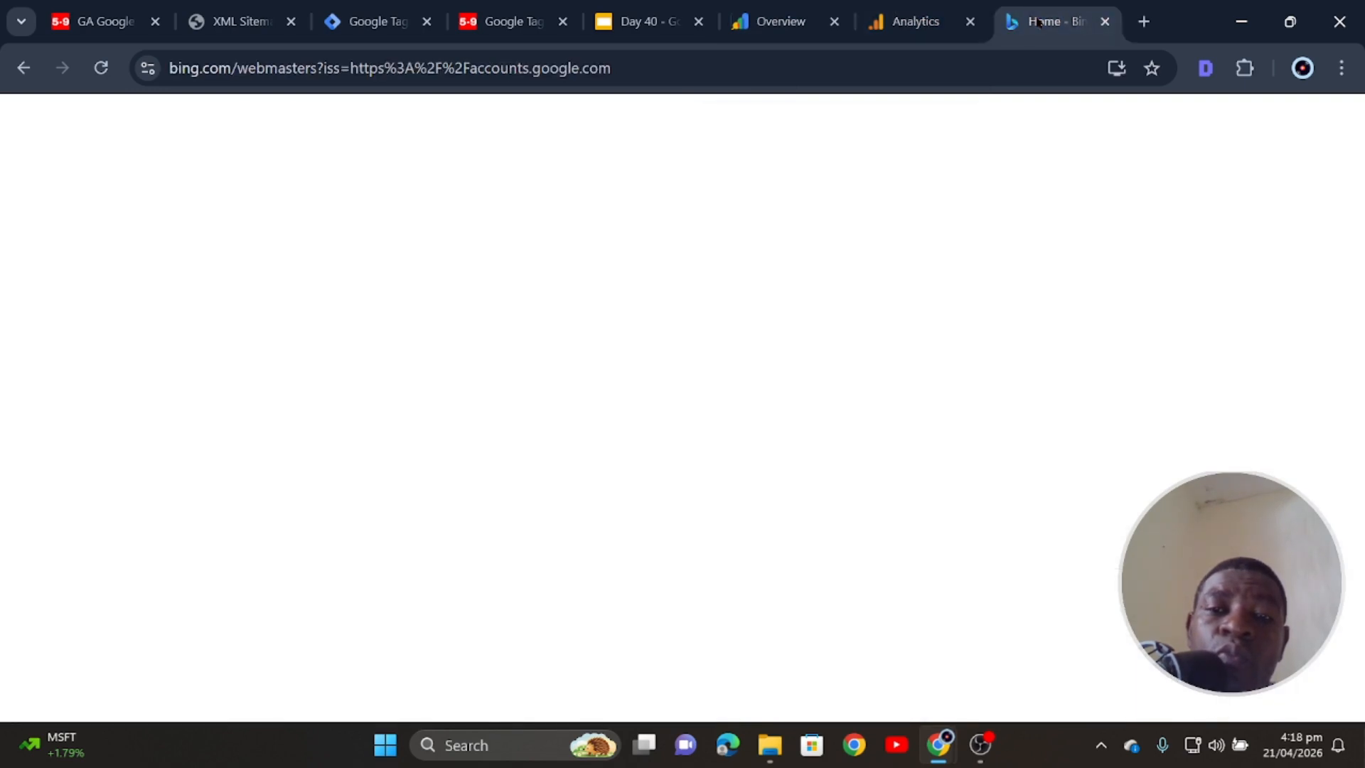
- Reload the blank page so the 5to9builder.top Home dashboard loads, then skim its reports
click(98, 80)
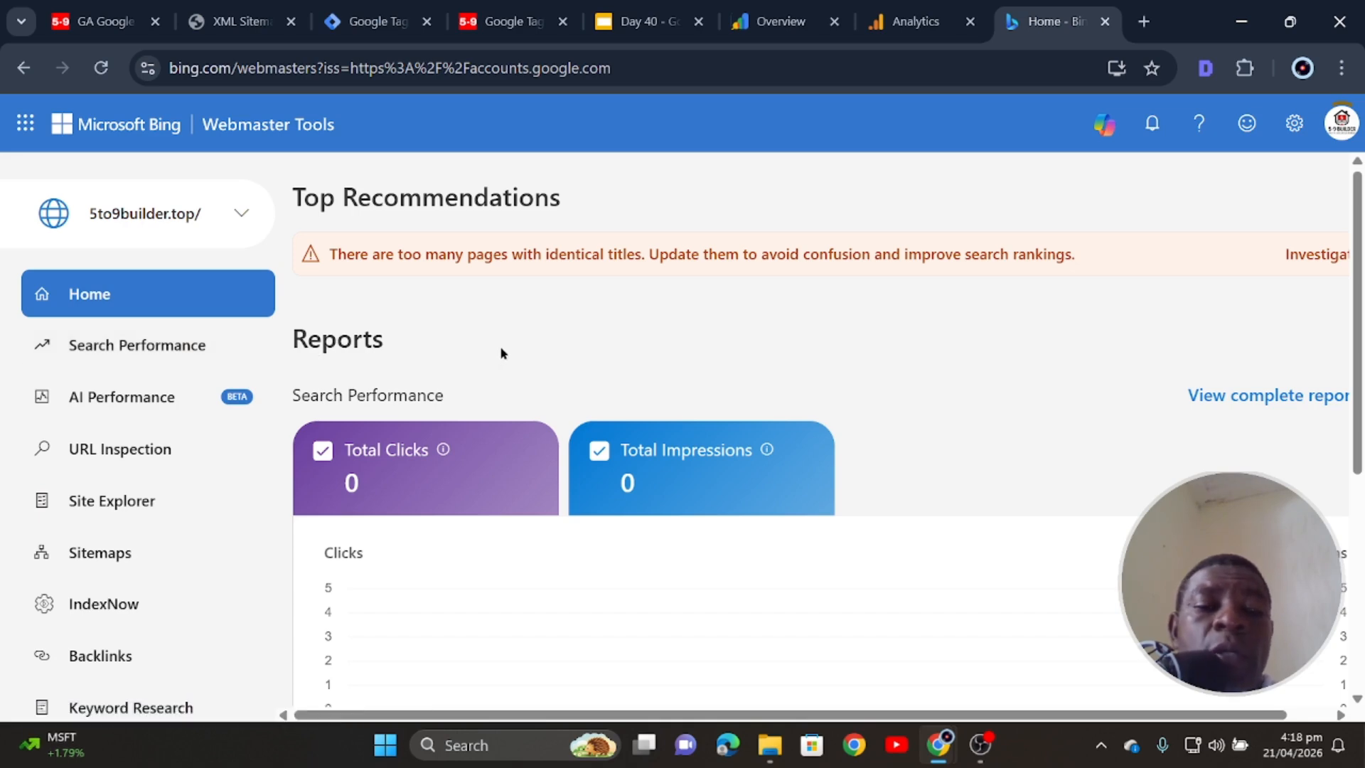
scroll(502, 354, down, 5)
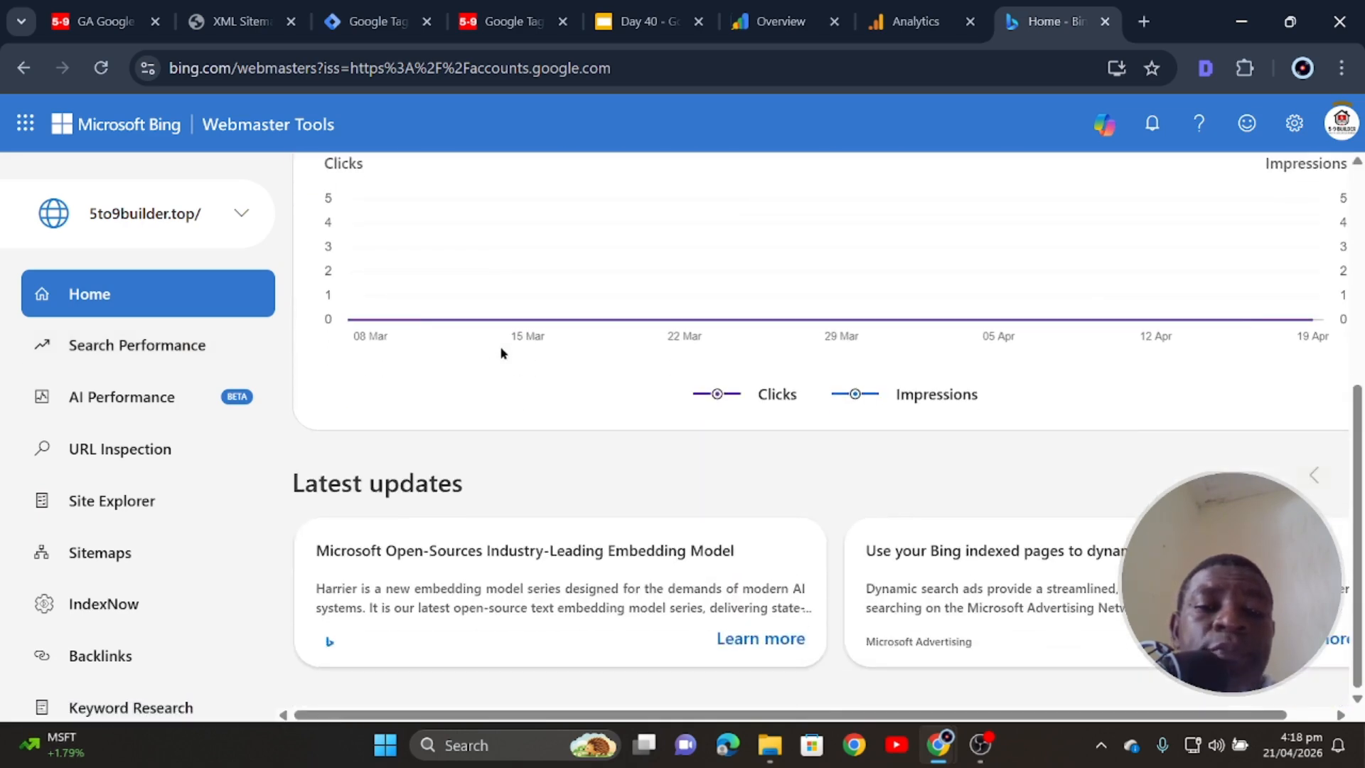
scroll(501, 354, up, 5)
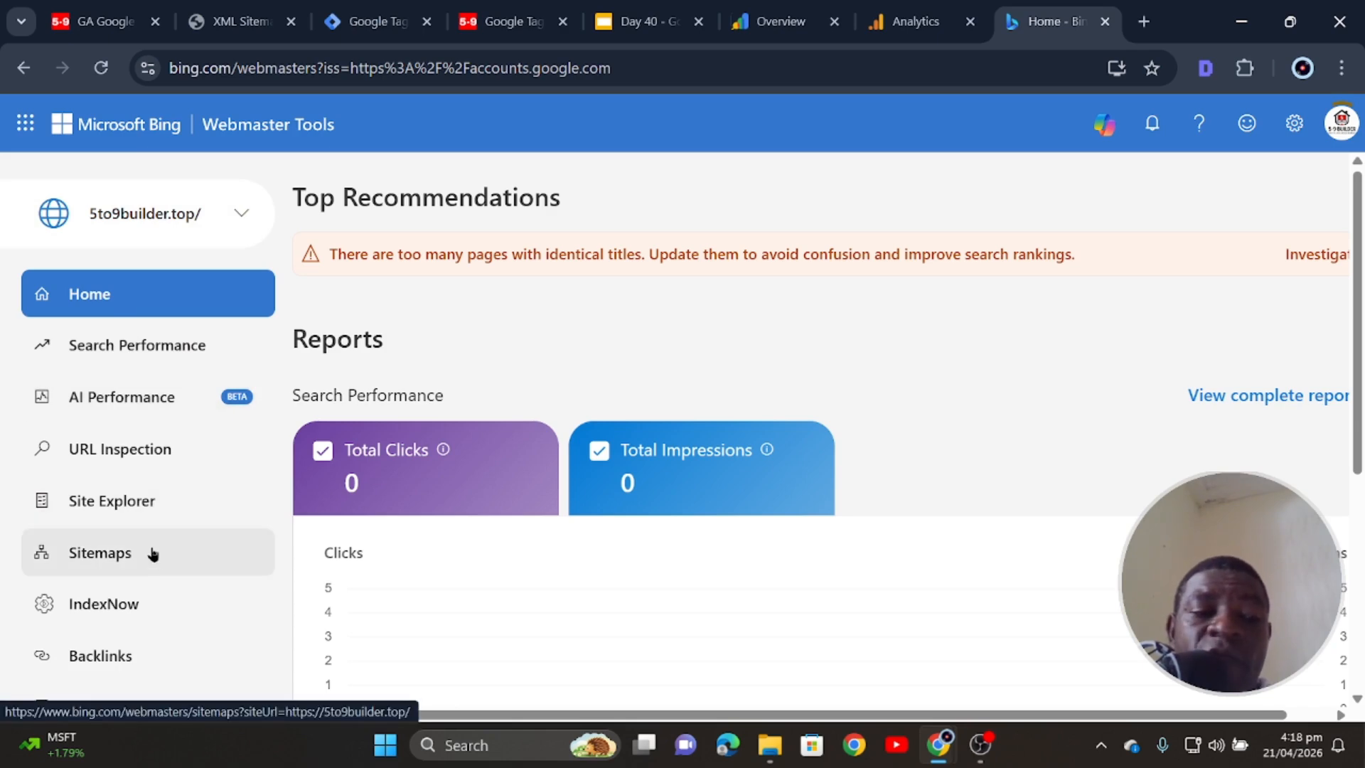
- Review the site's two known sitemaps in the Sitemaps report
click(122, 557)
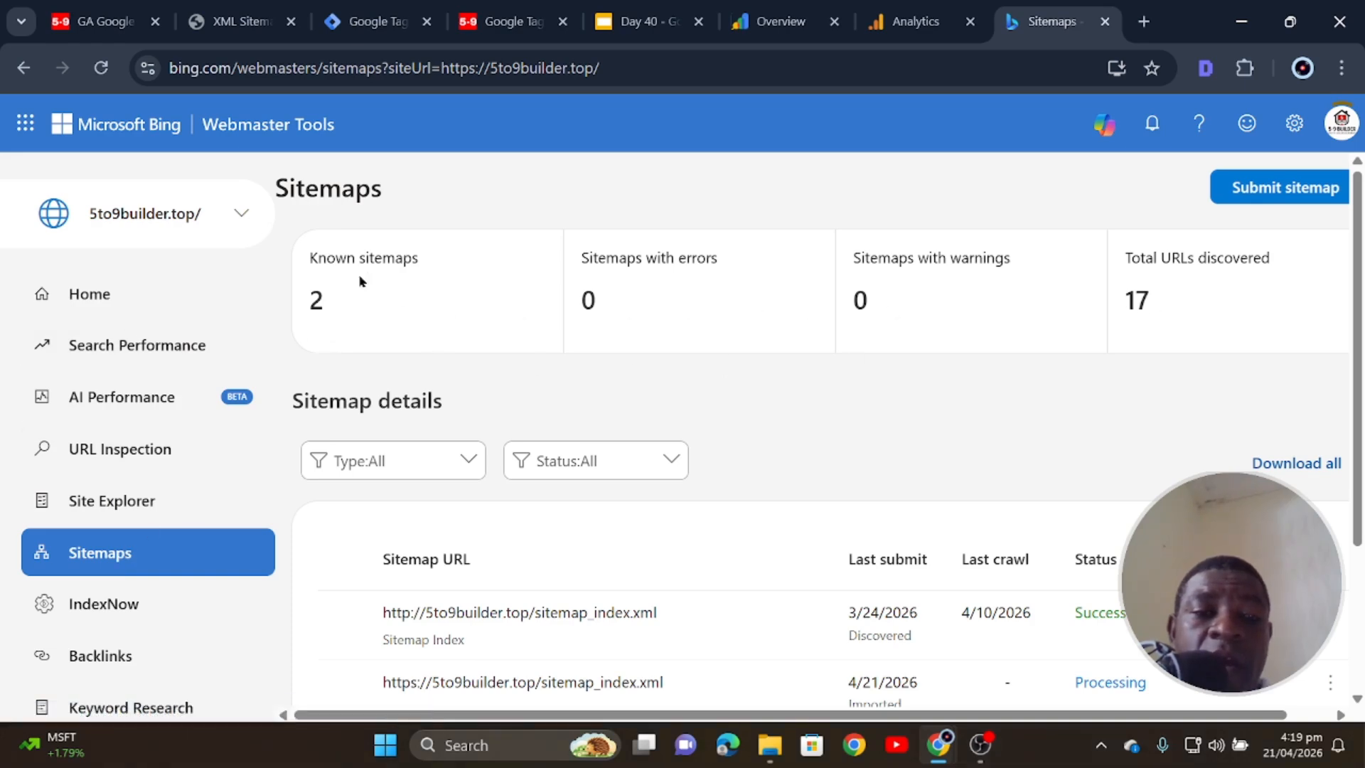
scroll(498, 483, down, 2)
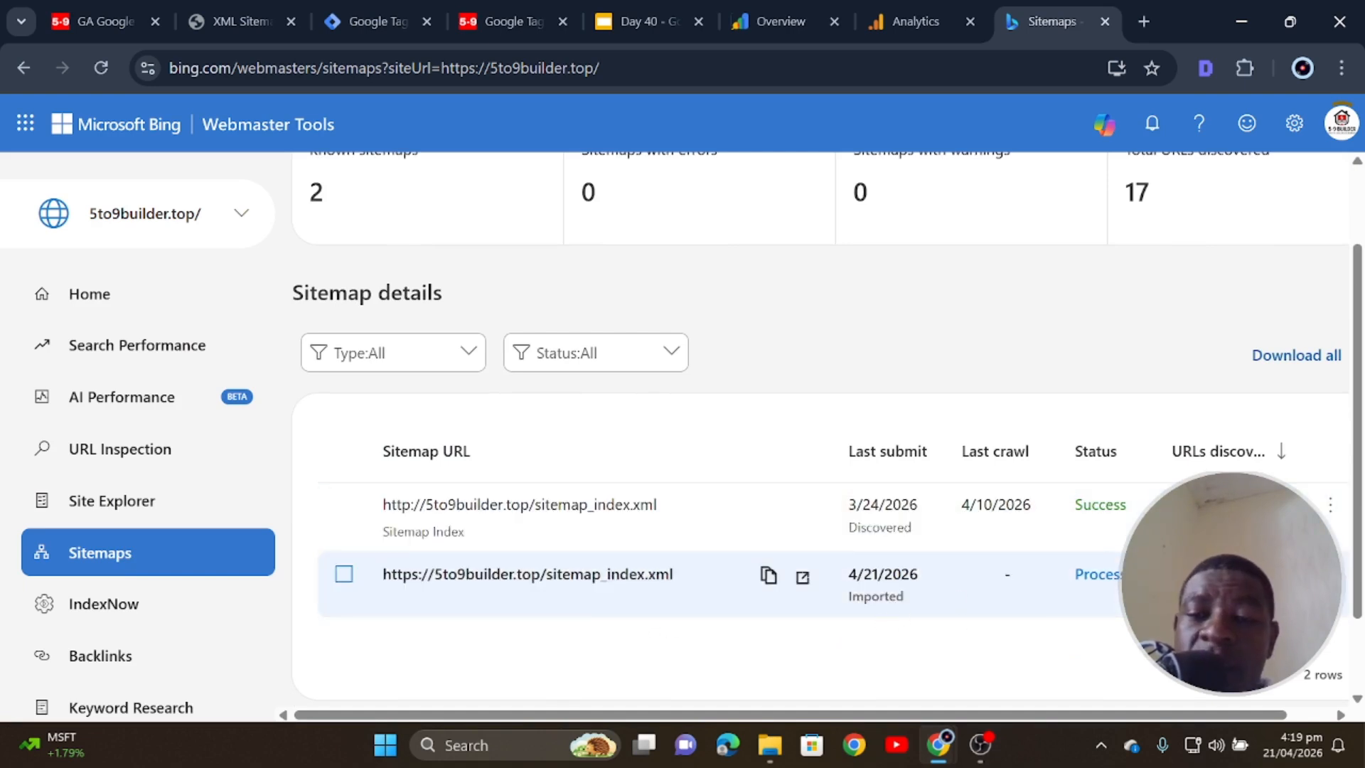
scroll(211, 603, down, 3)
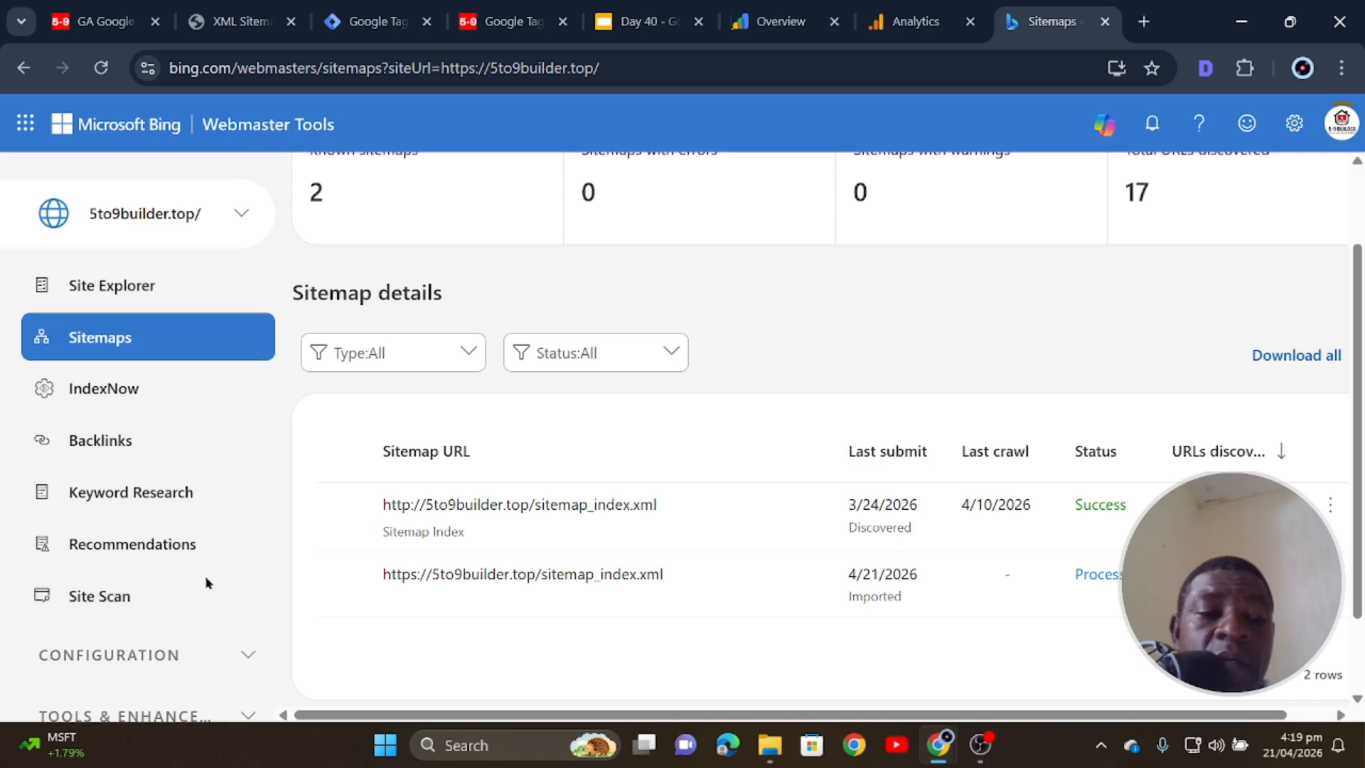
- Browse the IndexNow Submitted Urls list, then move to the Backlinks report
click(118, 396)
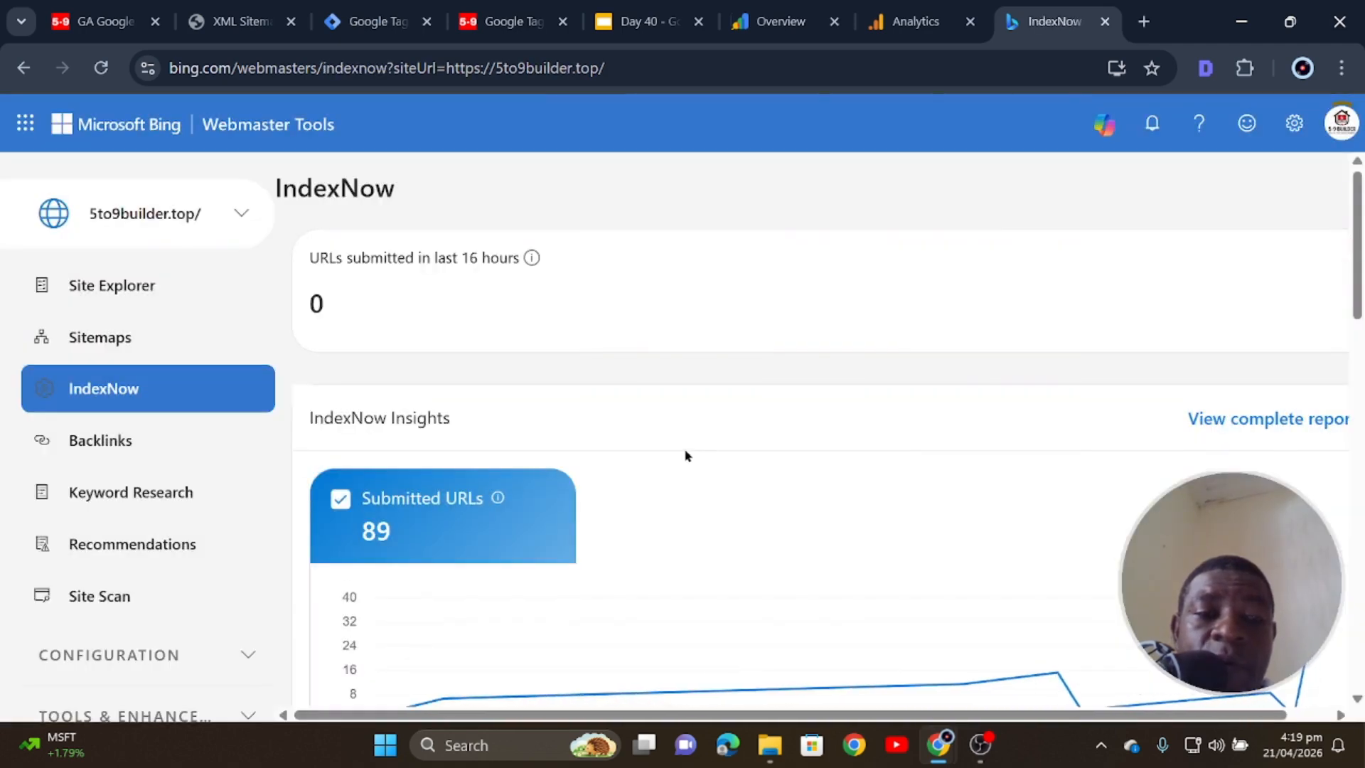
scroll(549, 496, down, 6)
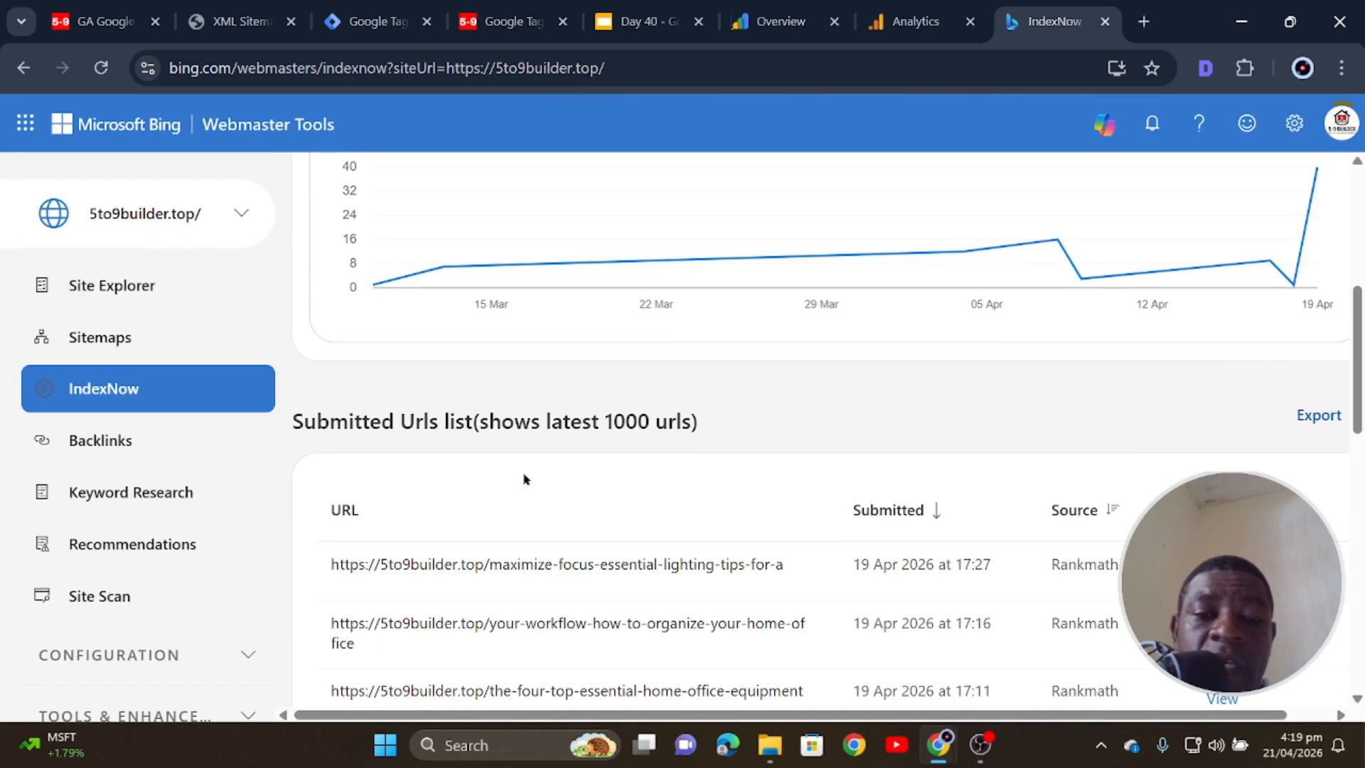
scroll(527, 479, down, 3)
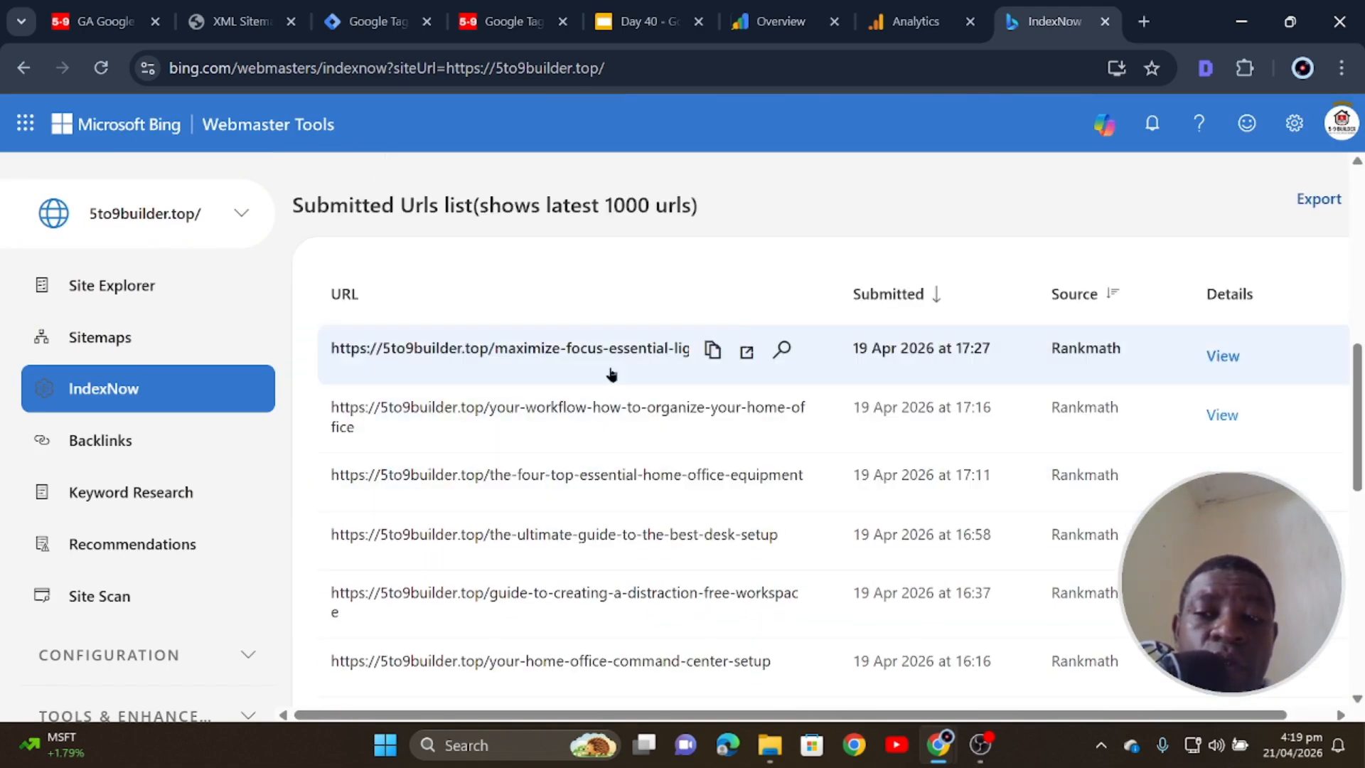
scroll(503, 509, down, 5)
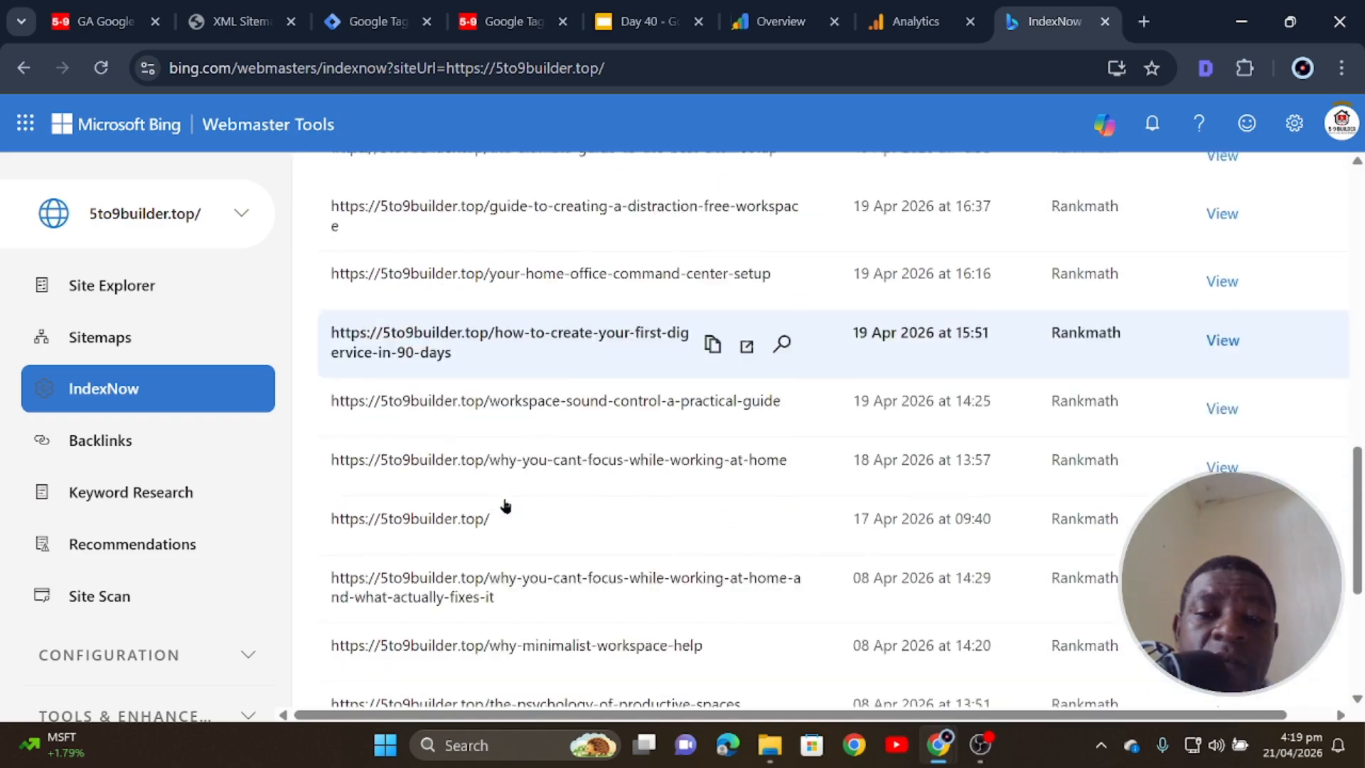
scroll(505, 505, down, 5)
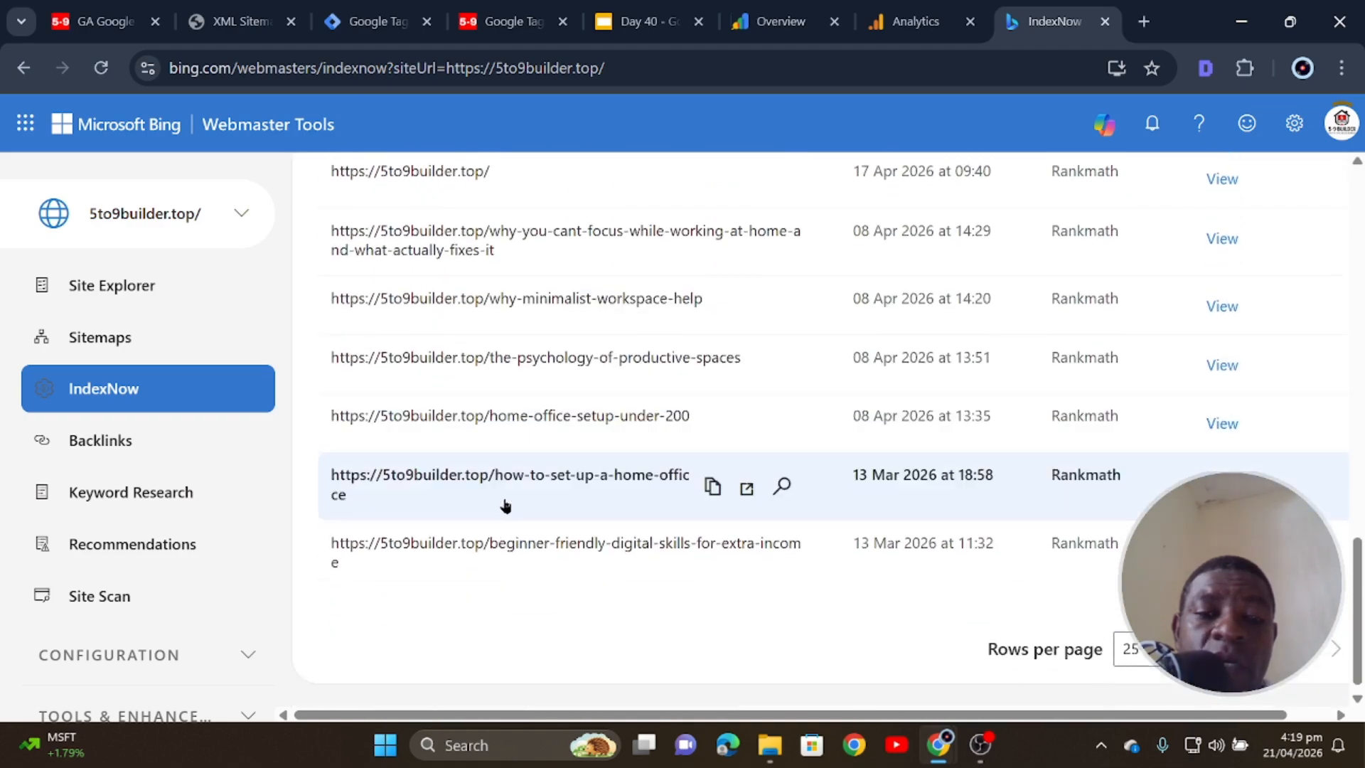
scroll(505, 504, up, 15)
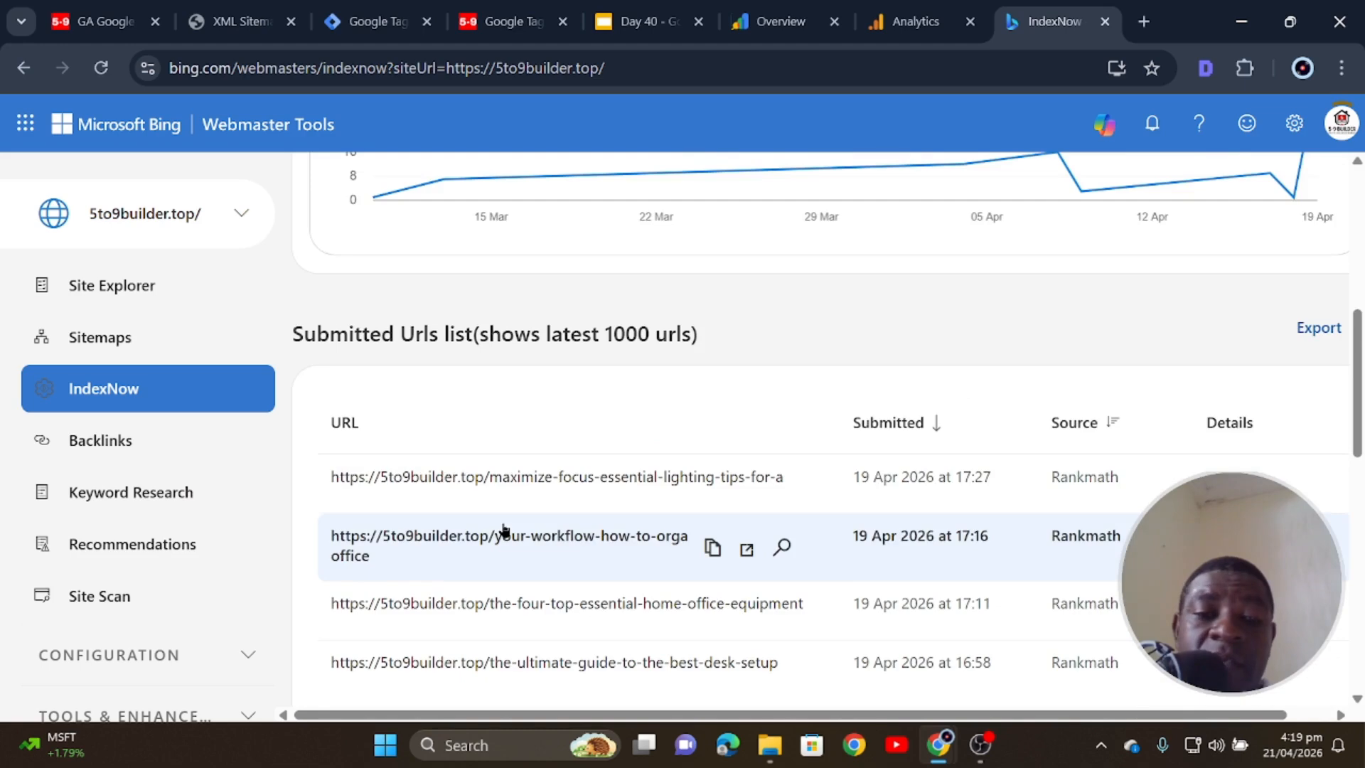
scroll(503, 530, down, 3)
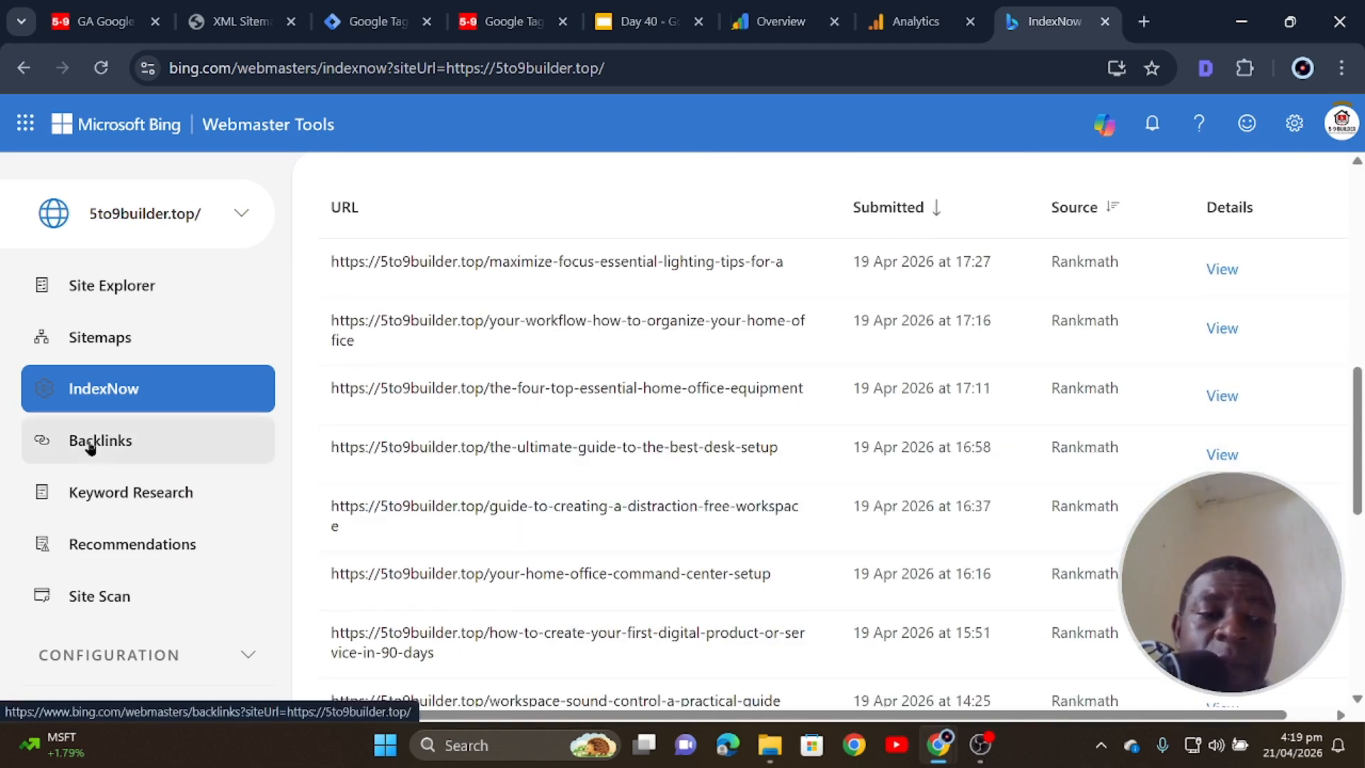
click(91, 445)
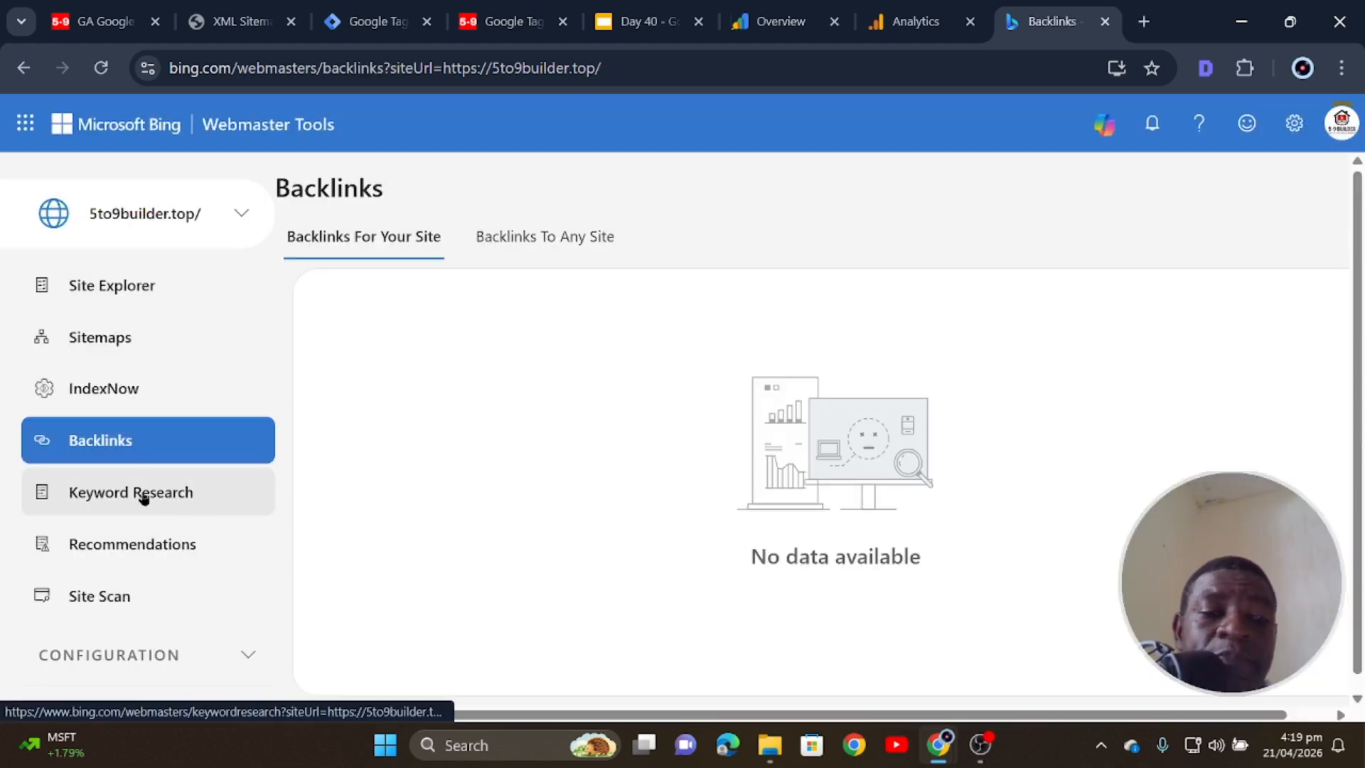
- Look through the Keyword Research and Recommendations reports for the site
click(142, 498)
scroll(330, 510, down, 3)
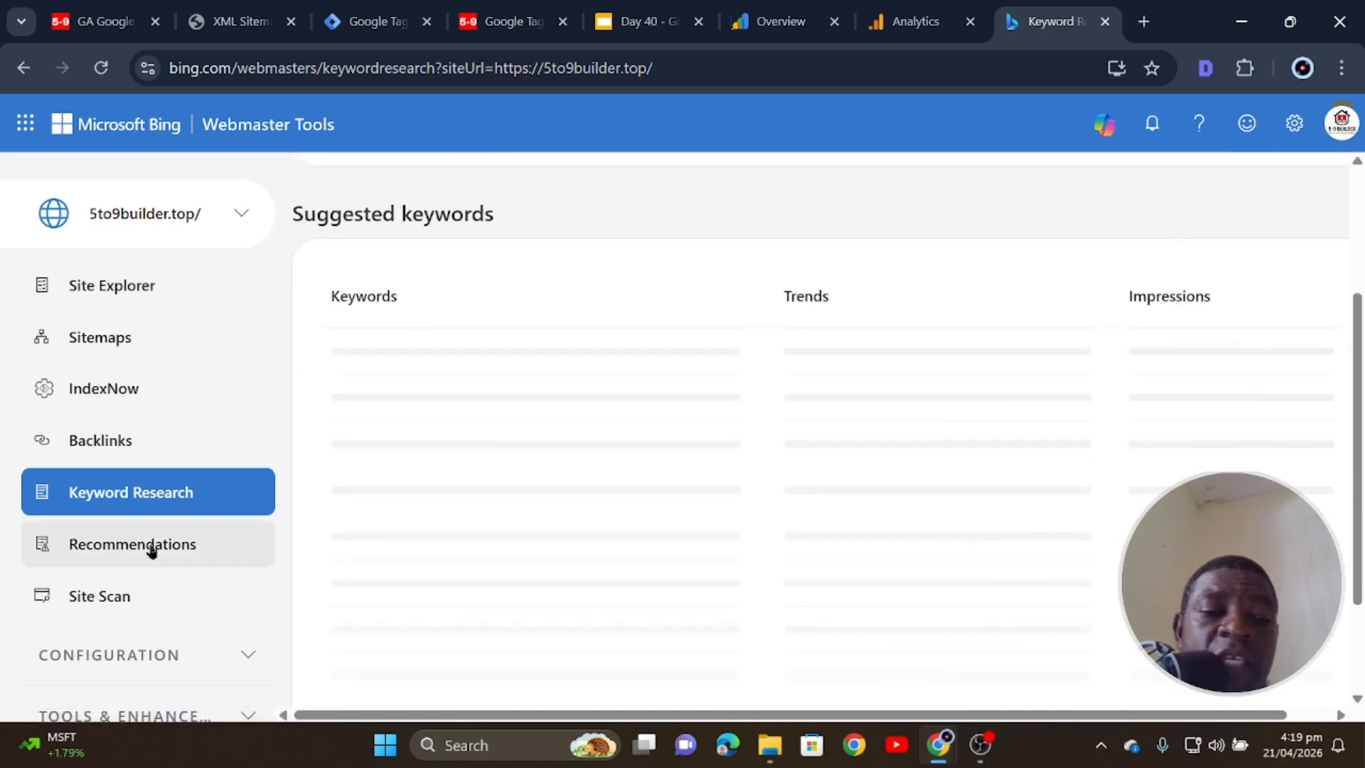
click(151, 549)
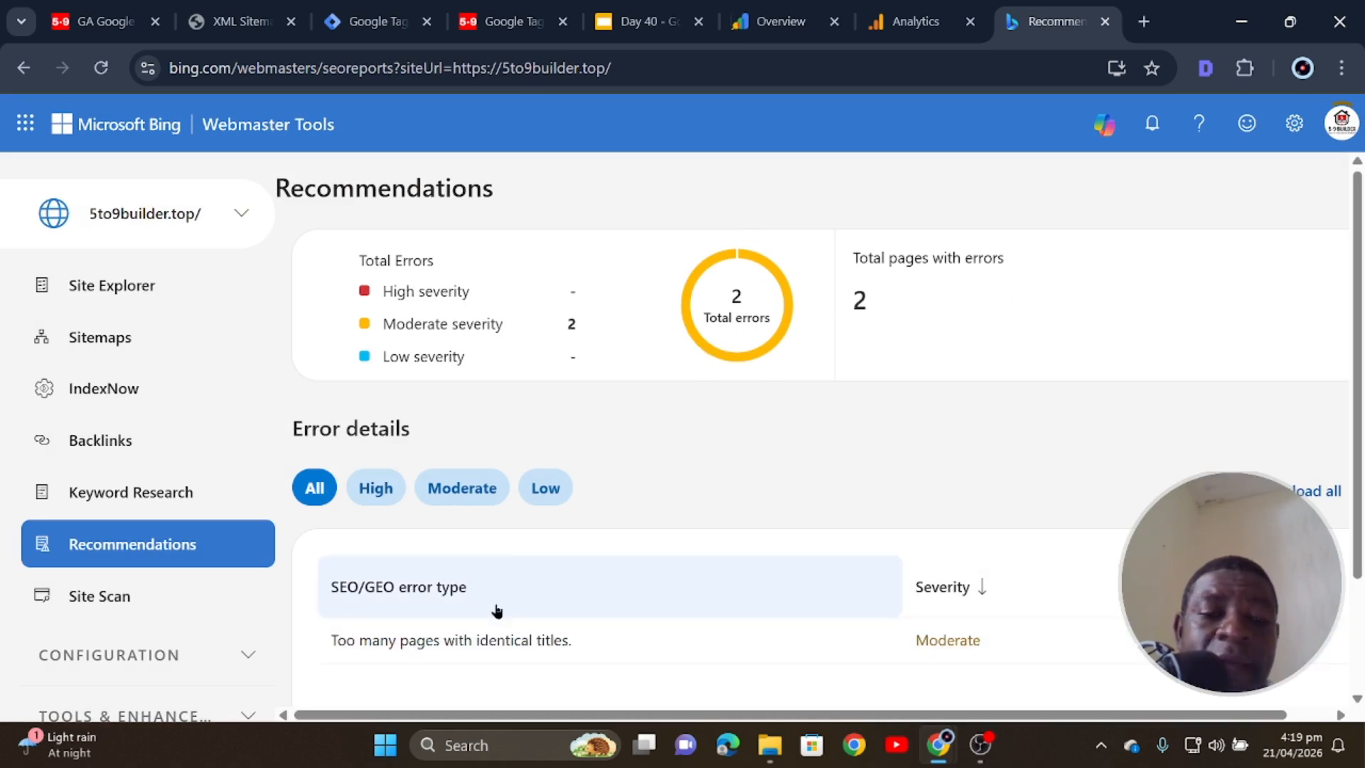
scroll(494, 609, down, 2)
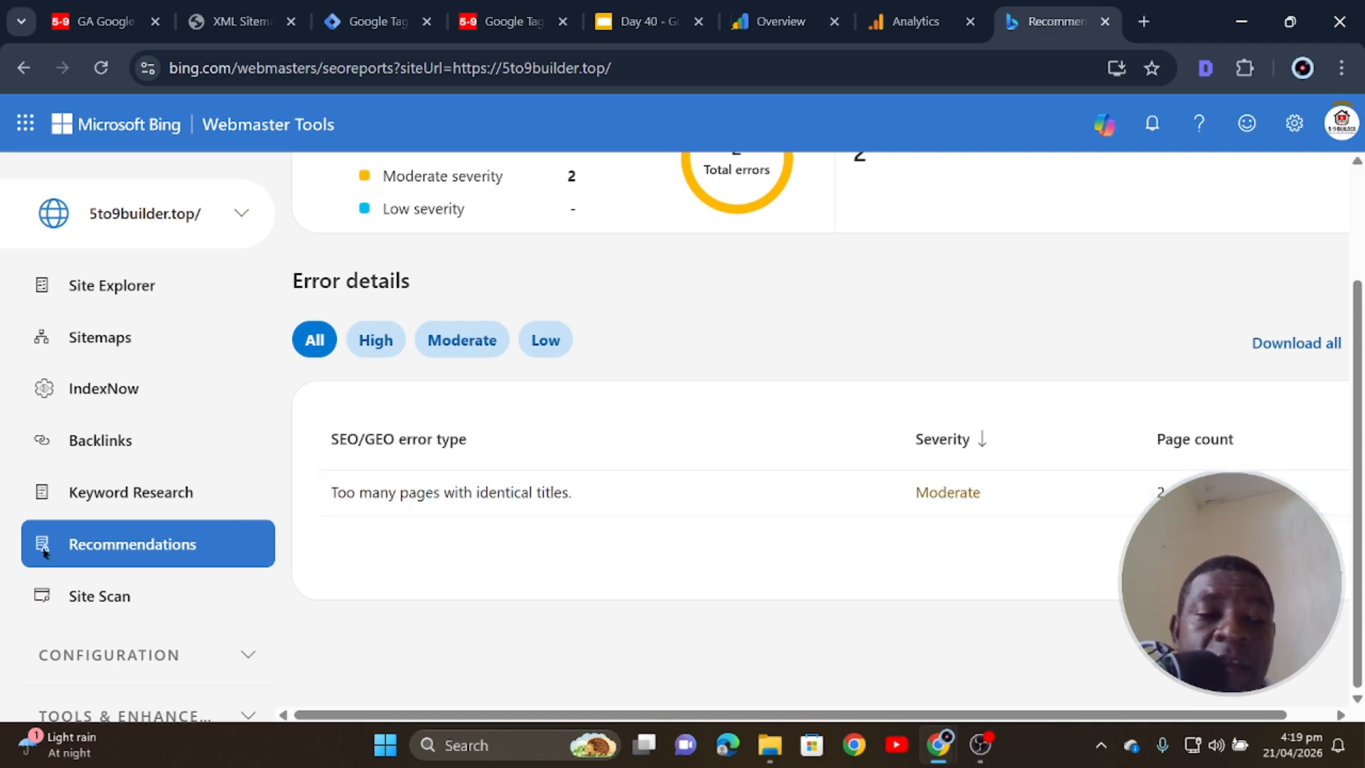
- On Site Scan, begin a new scan setup but cancel it without starting a scan
click(84, 596)
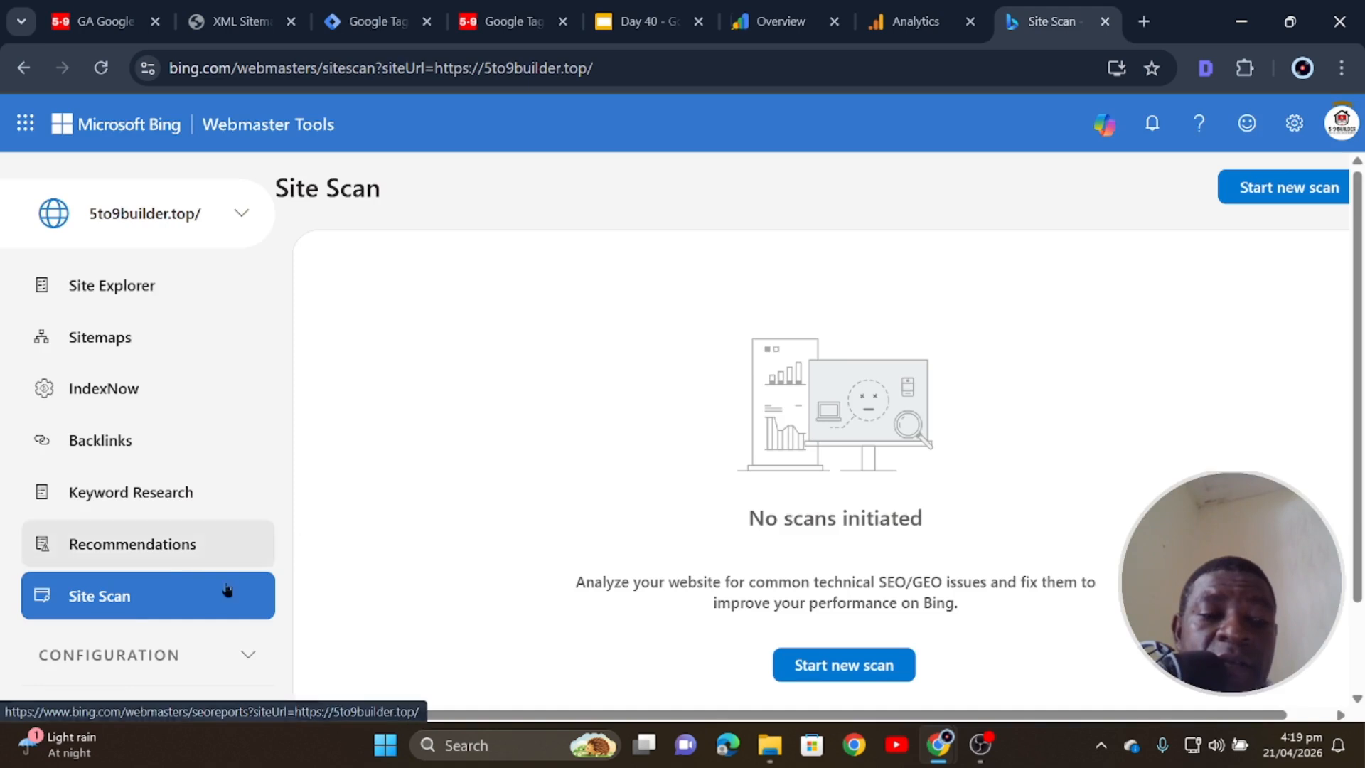
click(843, 555)
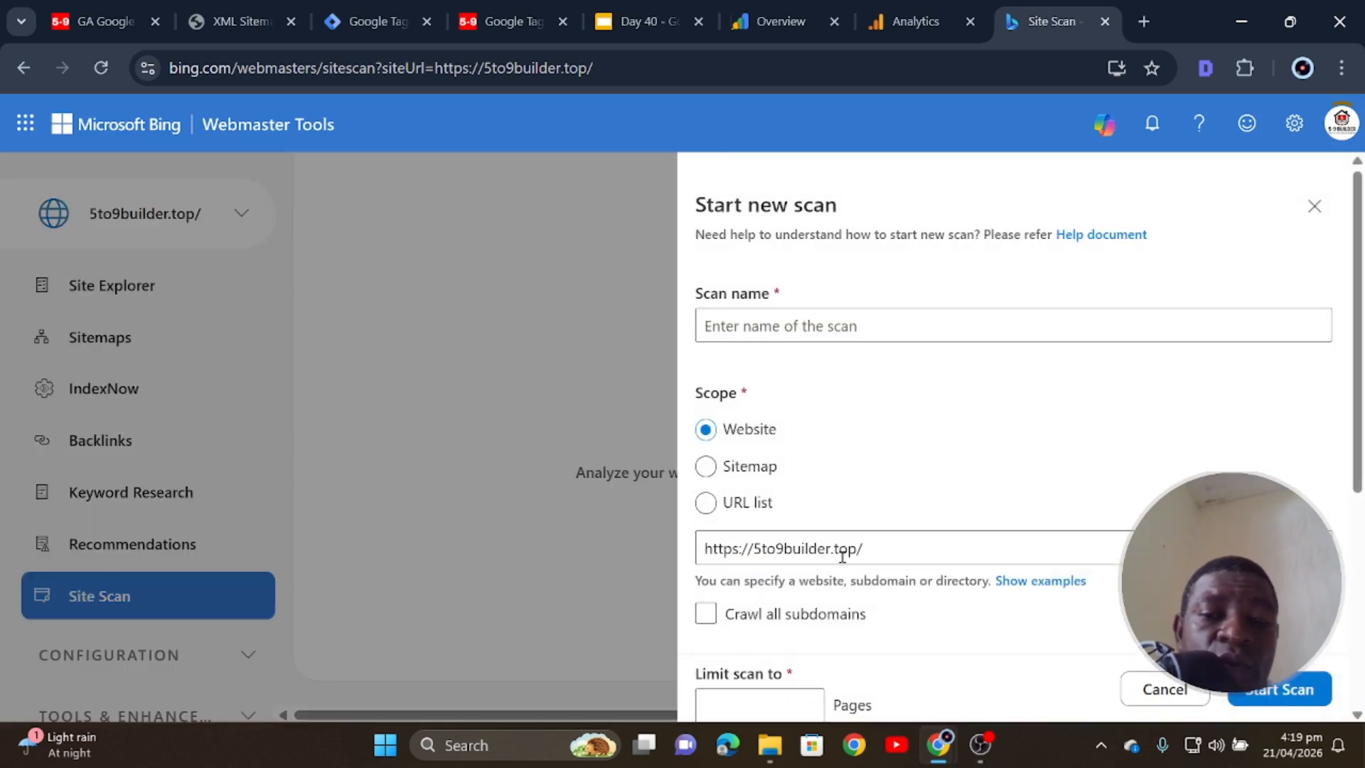
click(741, 320)
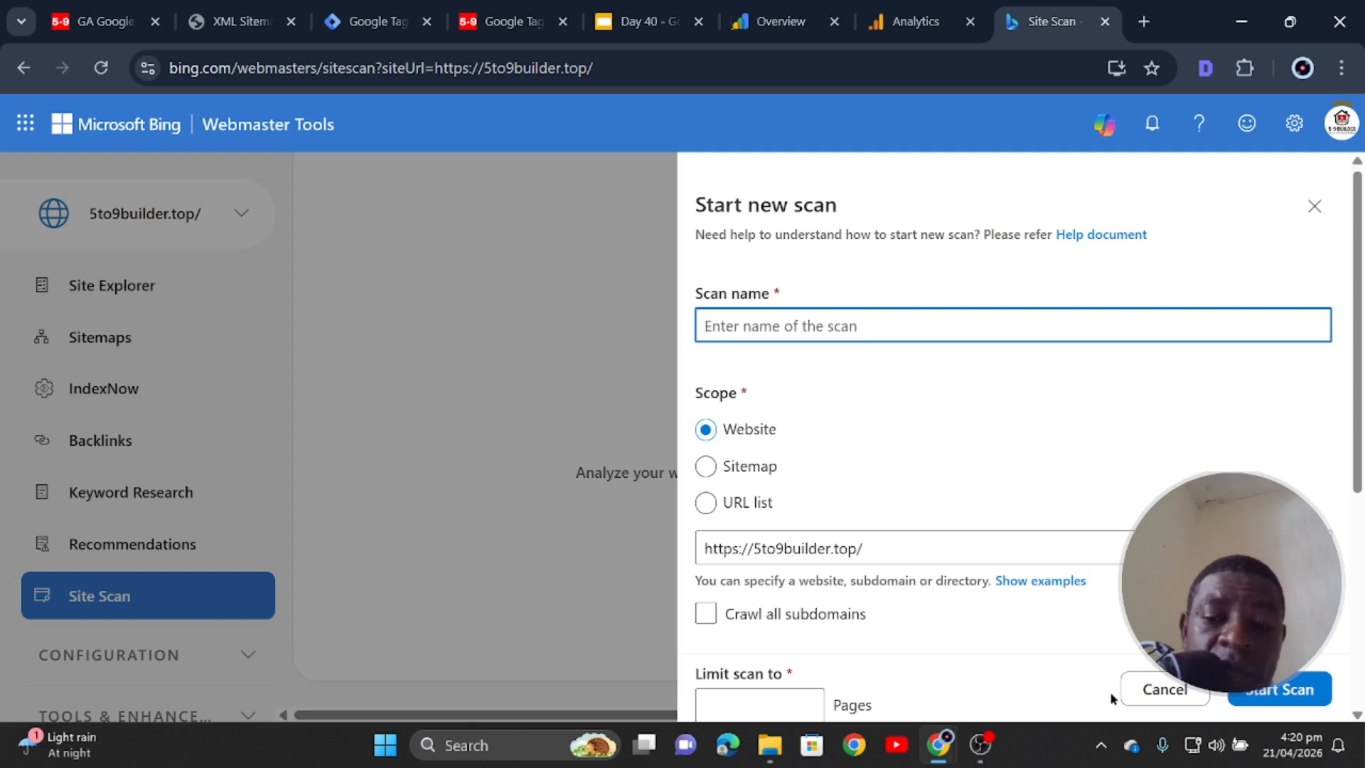
click(1175, 700)
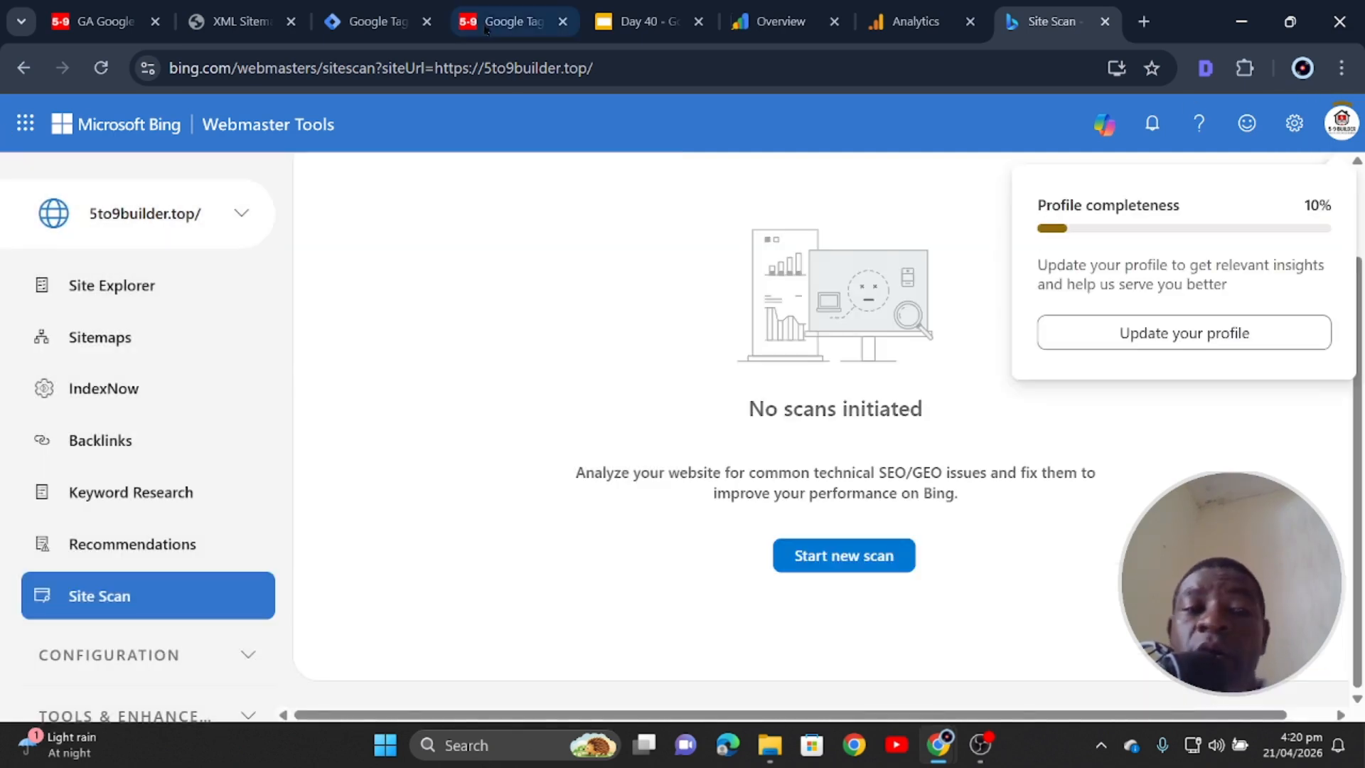
click(917, 28)
- Return to the Bing Site Scan tab and open the Profile panel at 10% completeness
click(782, 23)
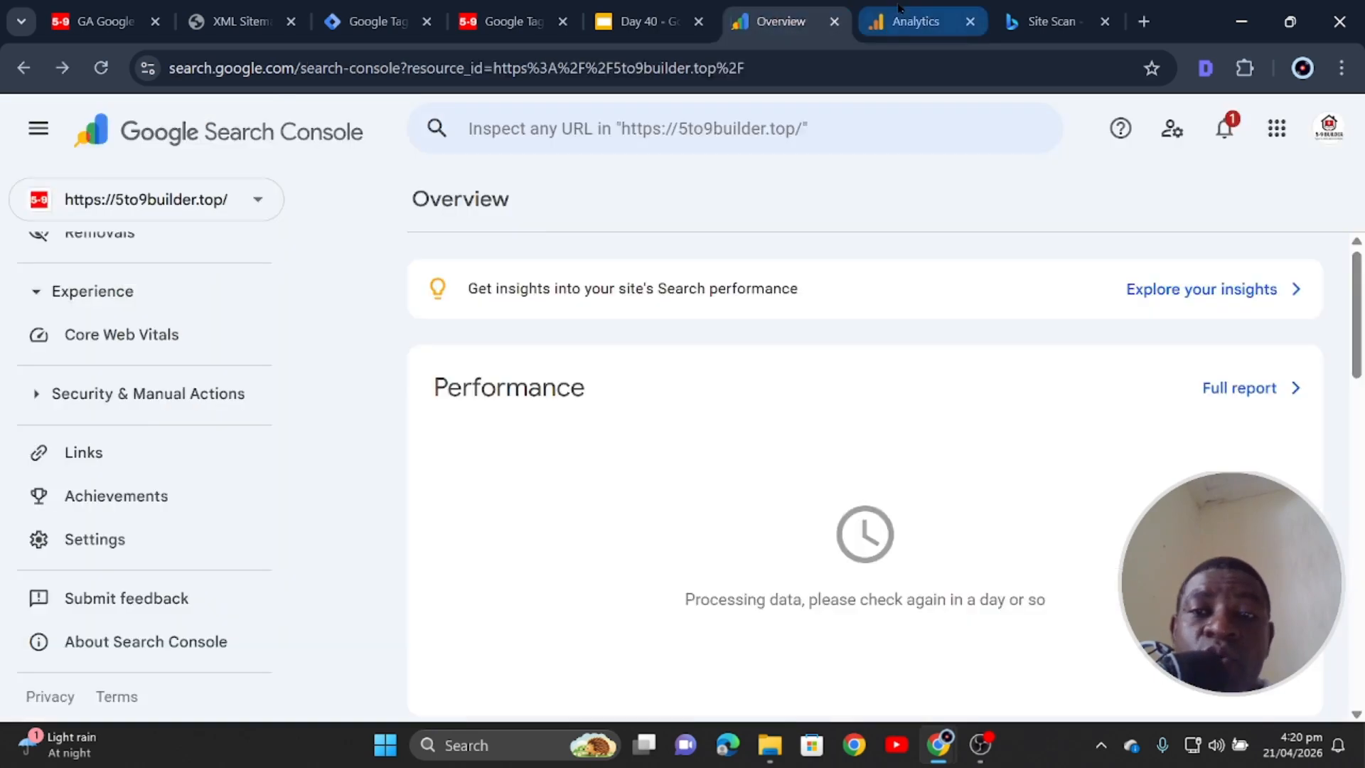
click(1048, 21)
click(914, 23)
click(782, 23)
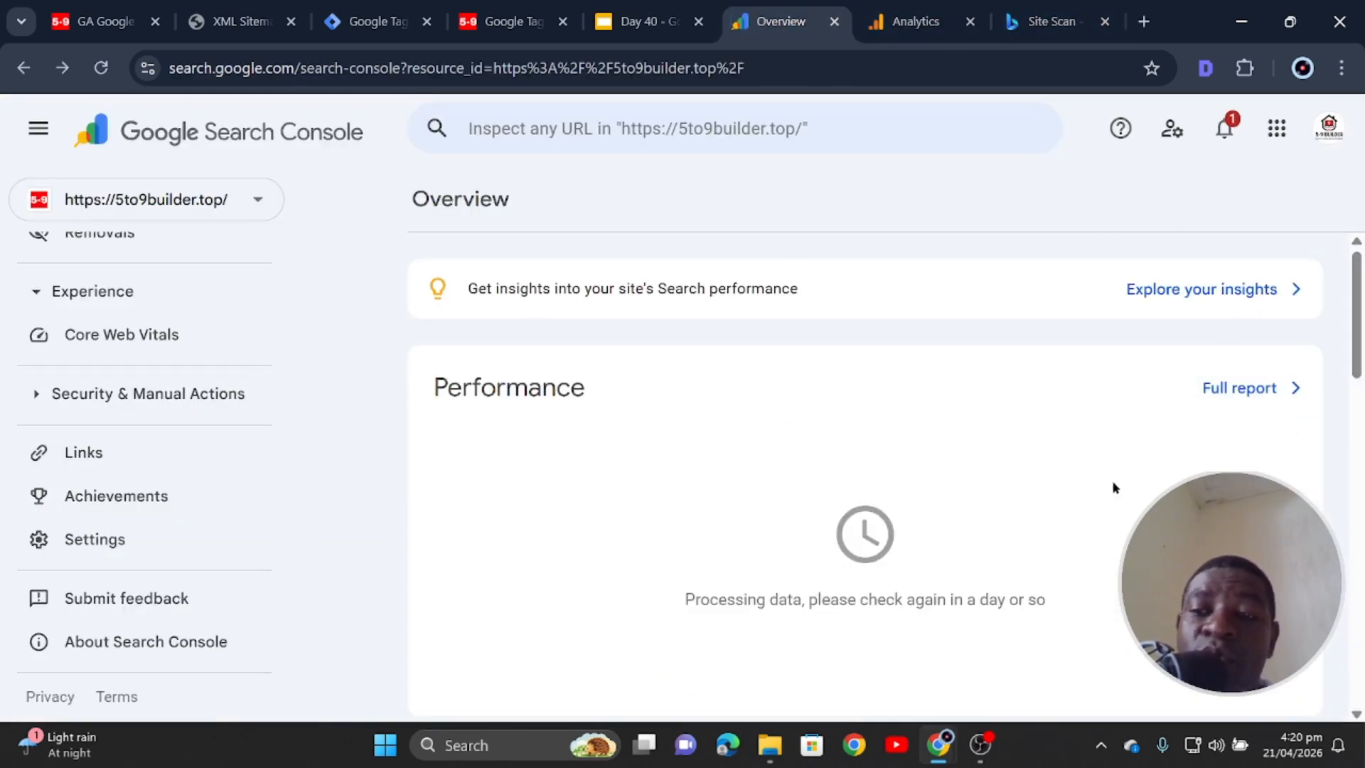
click(1049, 22)
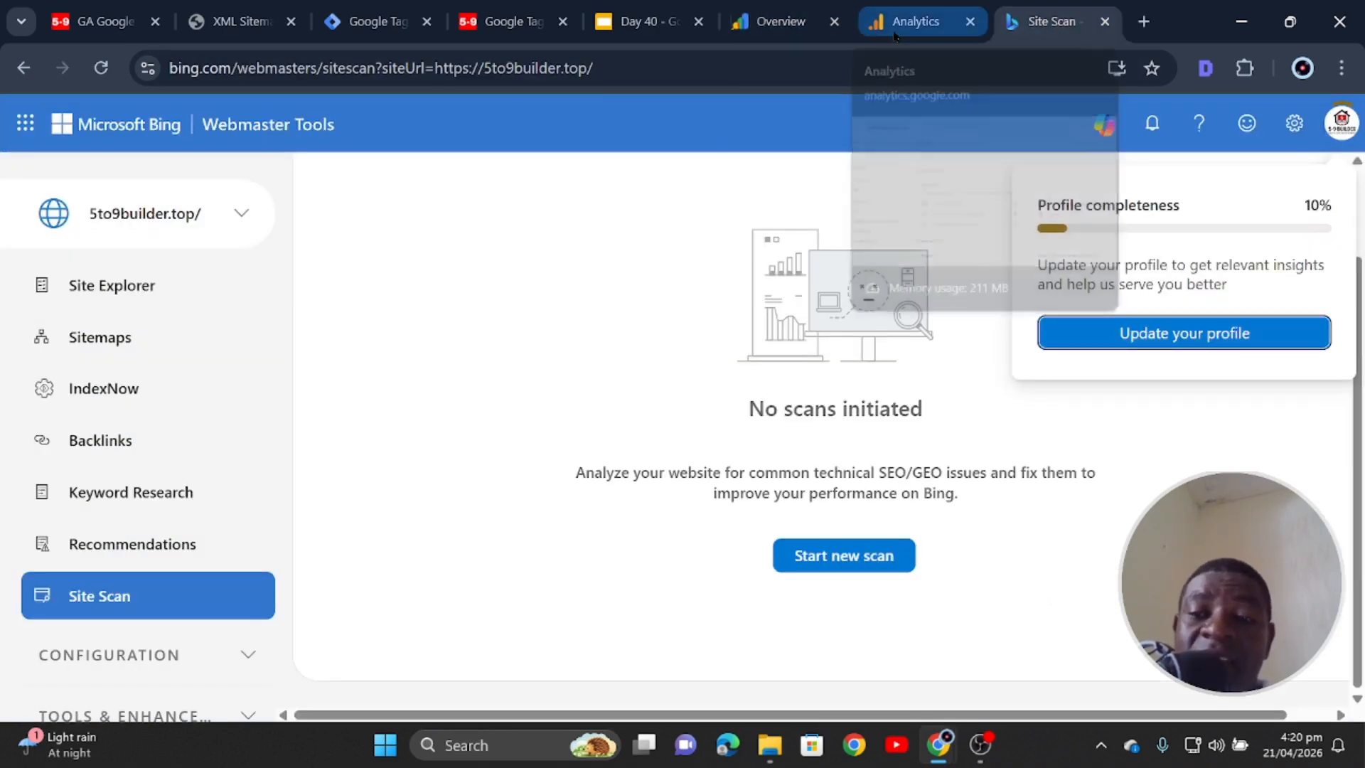
click(897, 27)
click(1049, 21)
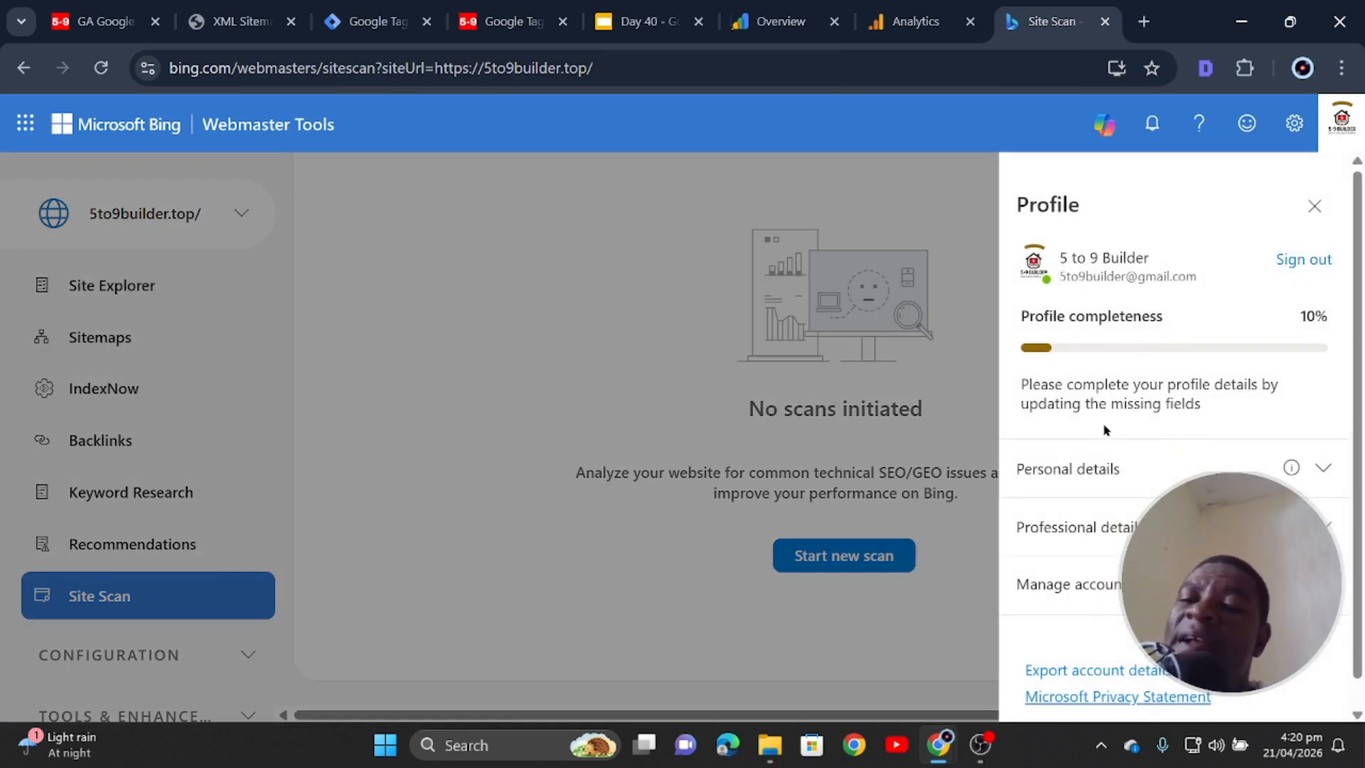
- In Personal details, set the country to Ghana, enter the phone number, and save
click(1118, 473)
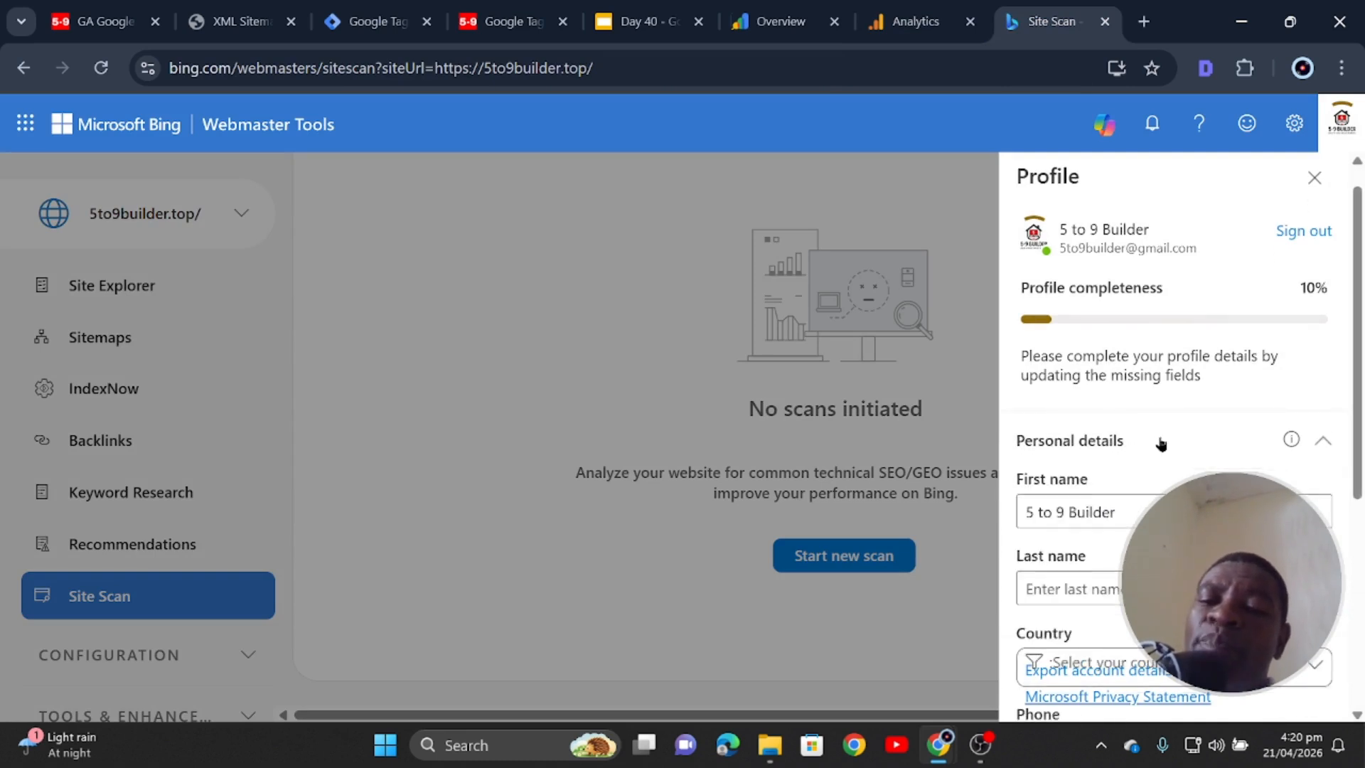
scroll(1161, 443, down, 3)
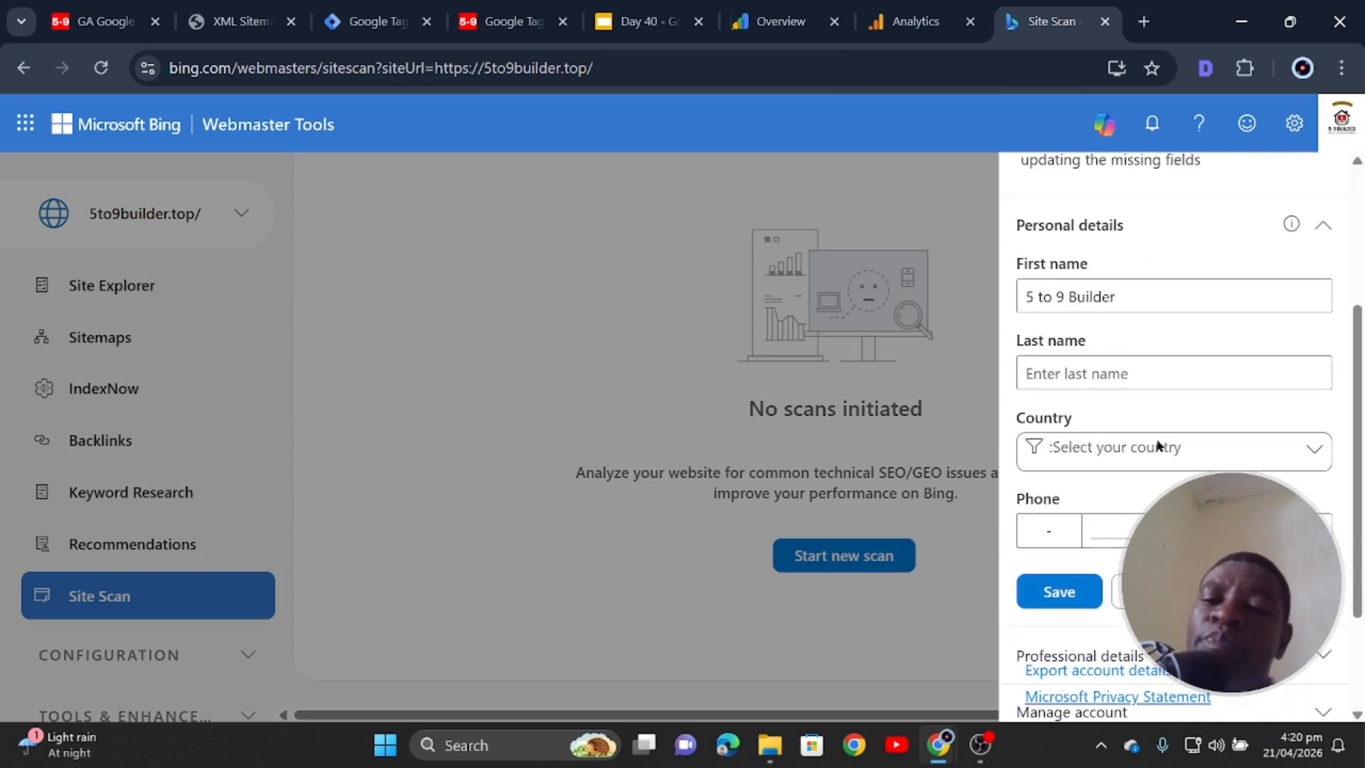
click(1161, 375)
click(1099, 456)
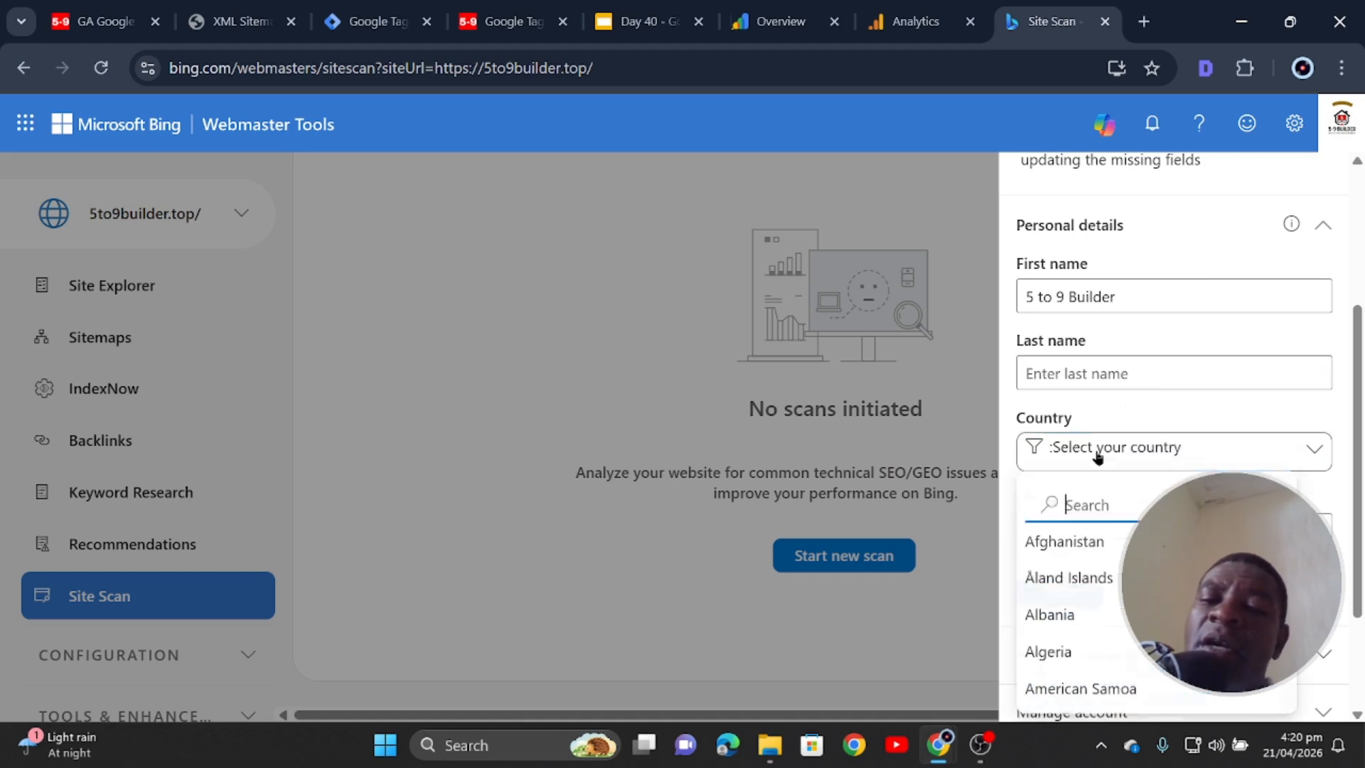
text(gh)
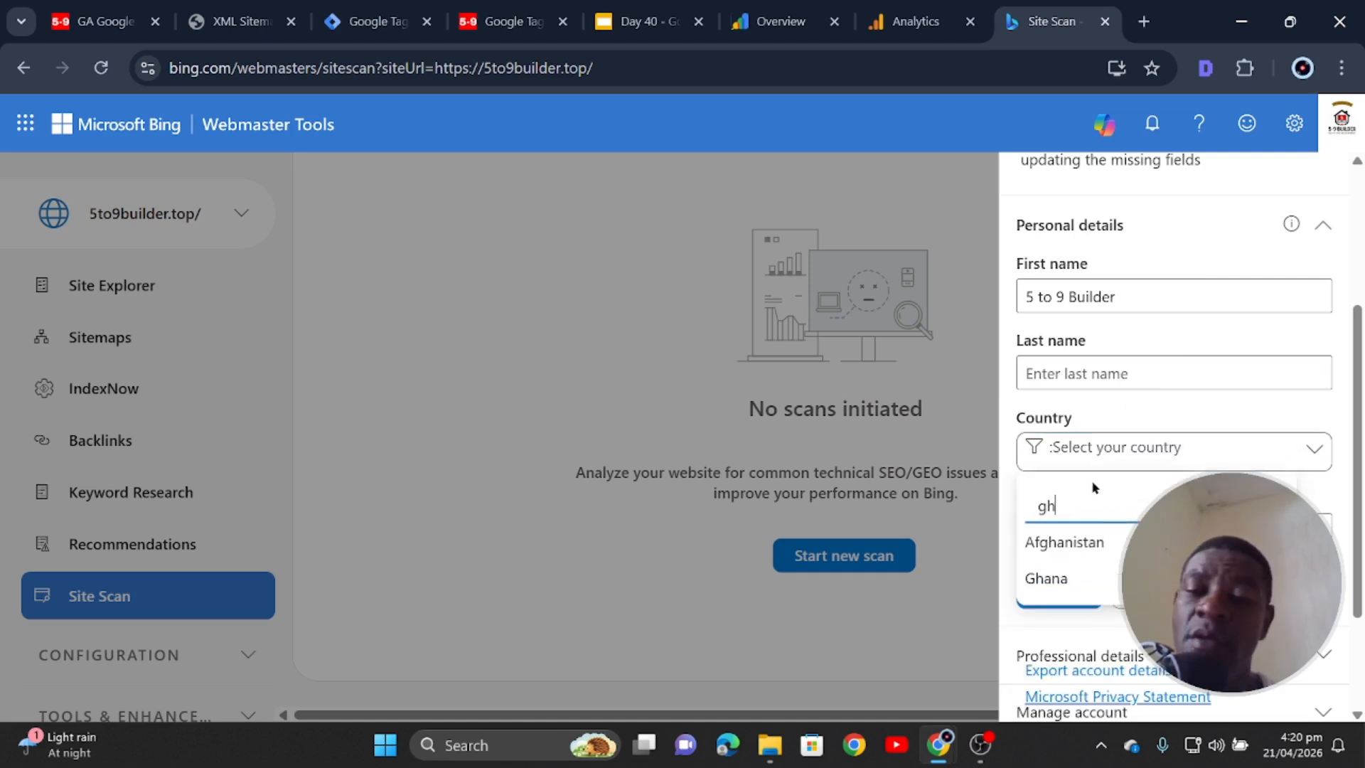
click(1076, 573)
scroll(1136, 476, down, 2)
click(1156, 422)
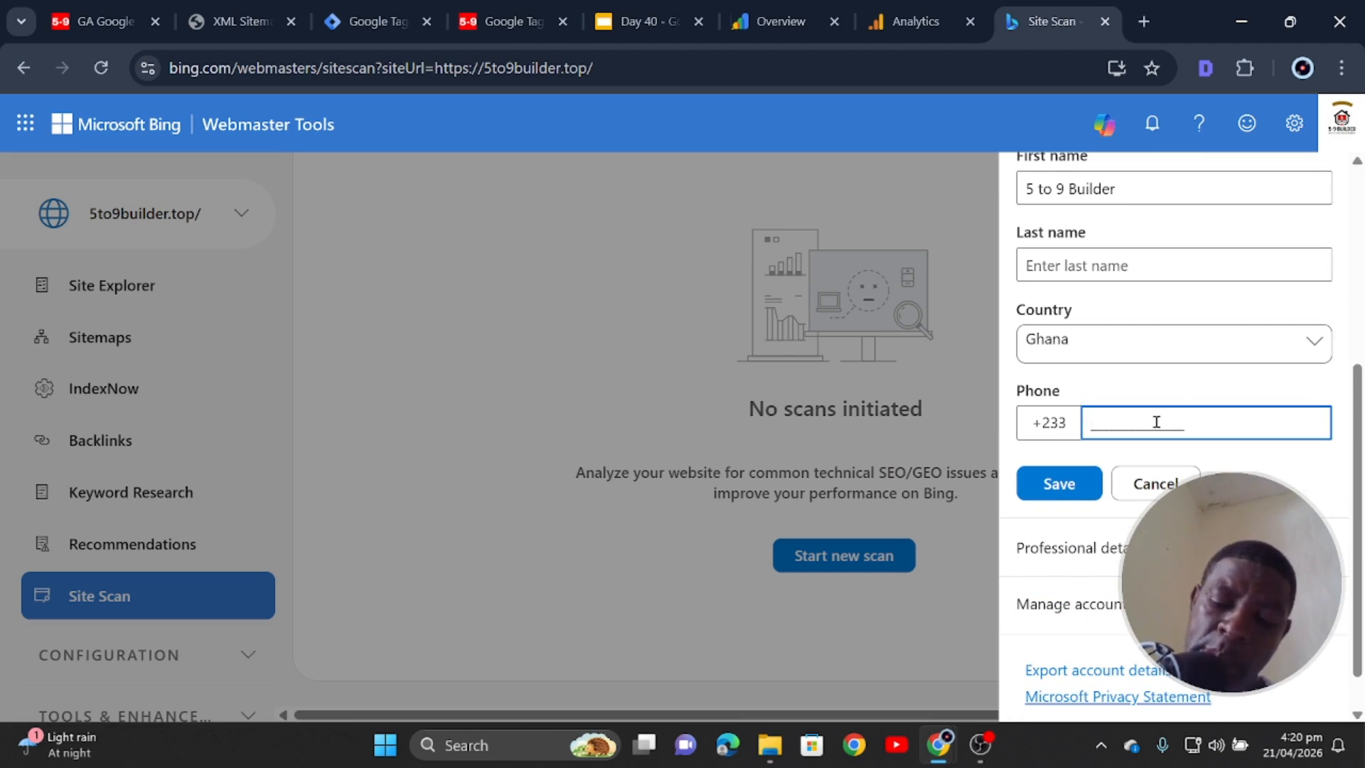
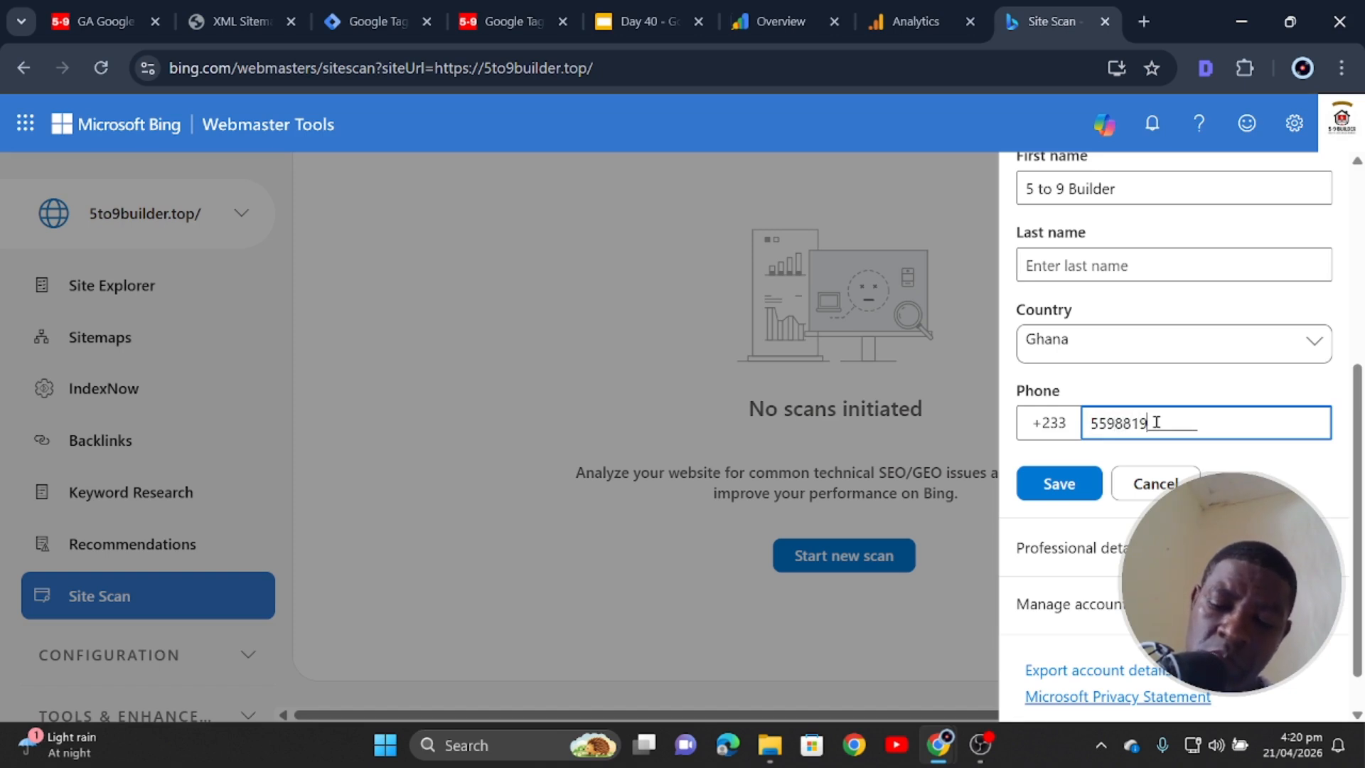
click(1060, 483)
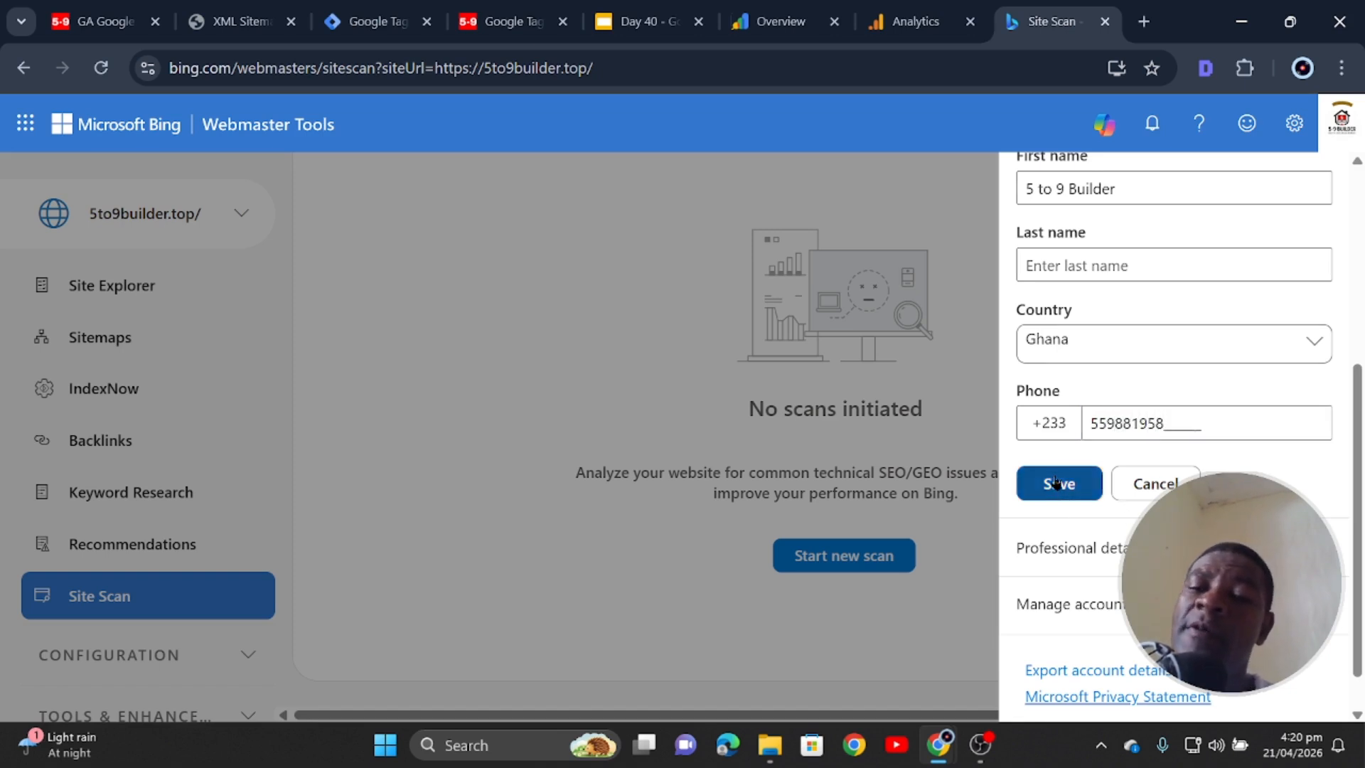
- In Professional details, enter the company name, job role Founder and industry Media, and save
scroll(1141, 494, down, 1)
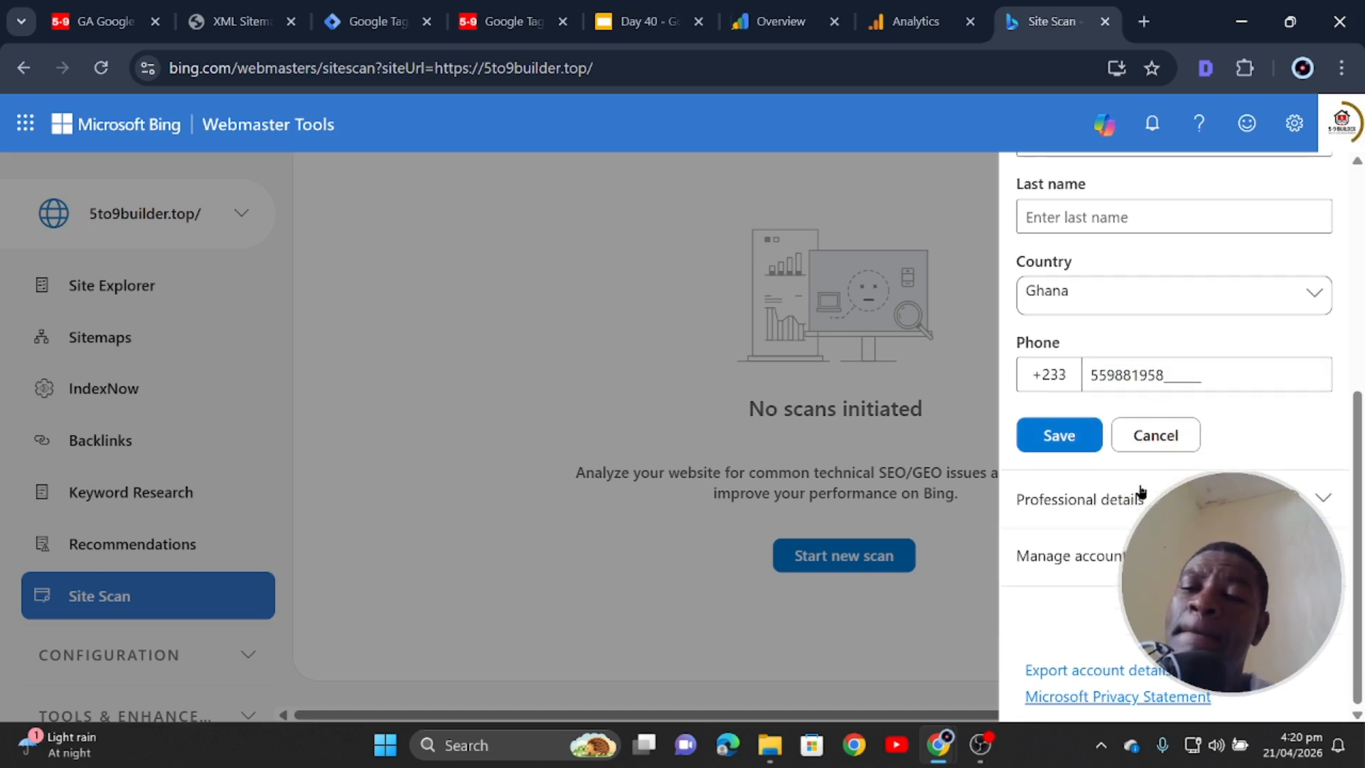
click(1153, 498)
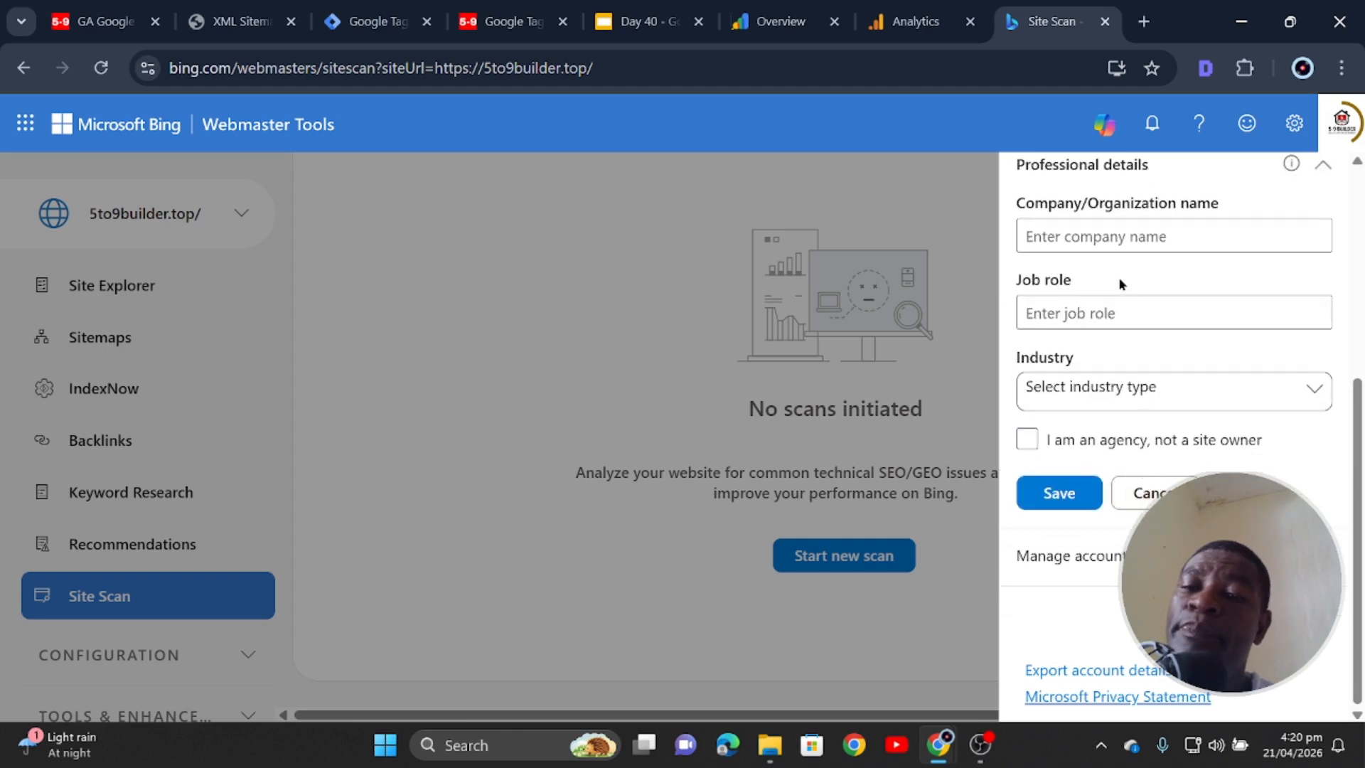
scroll(1126, 306, up, 2)
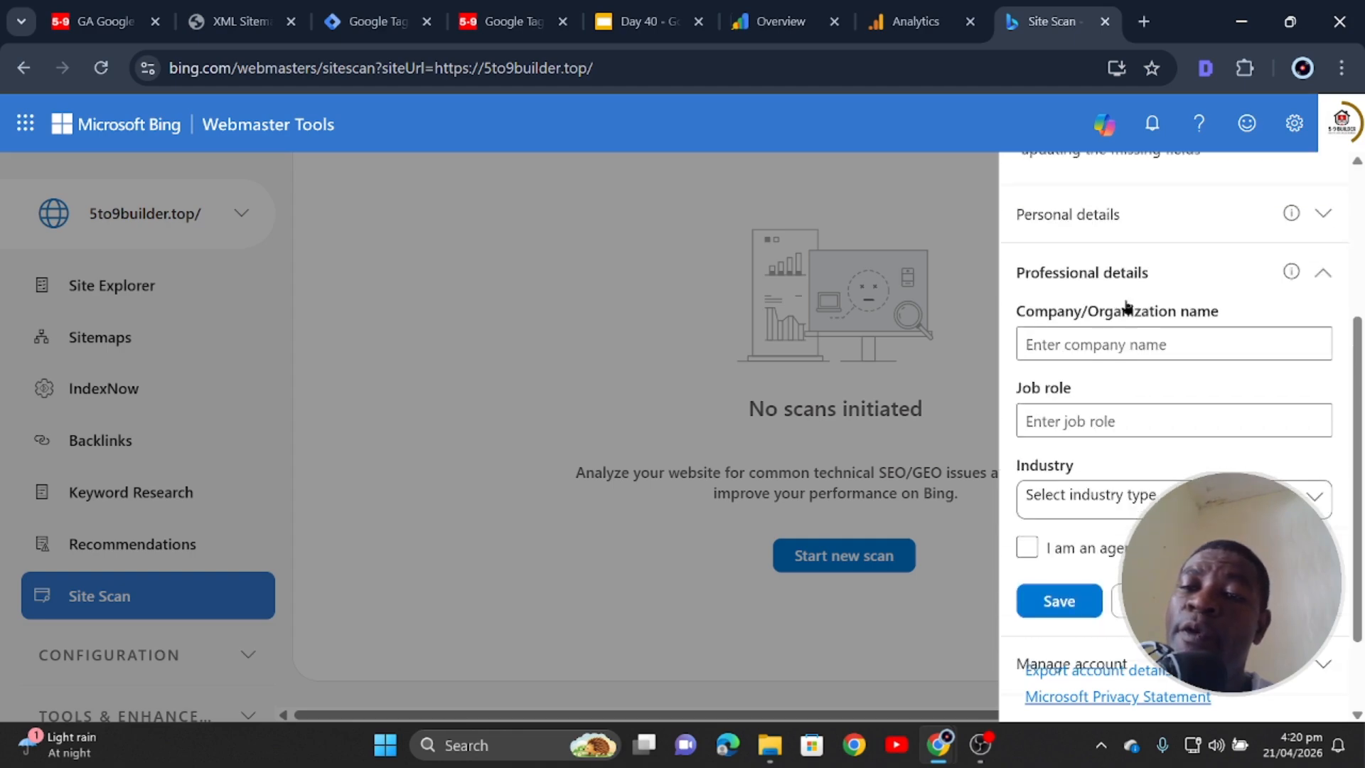
click(1168, 337)
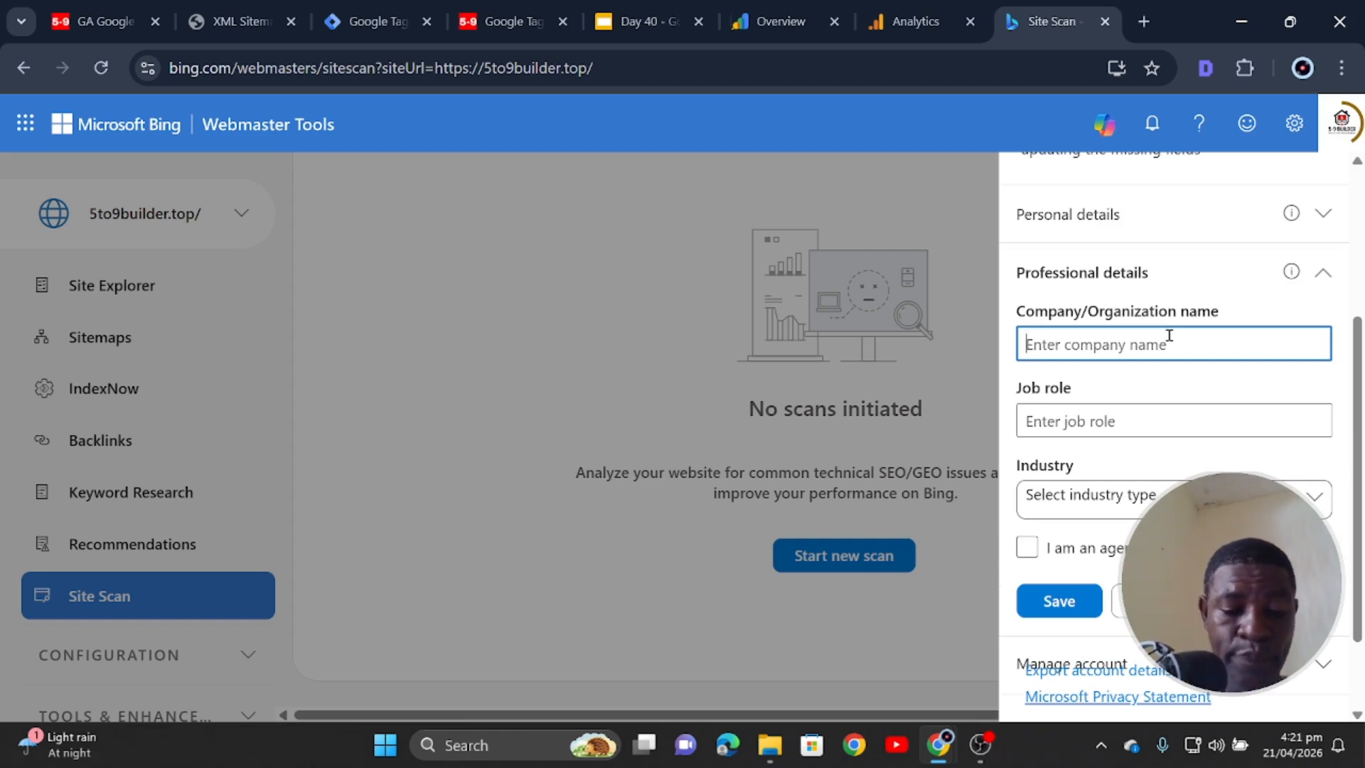
text(Aff)
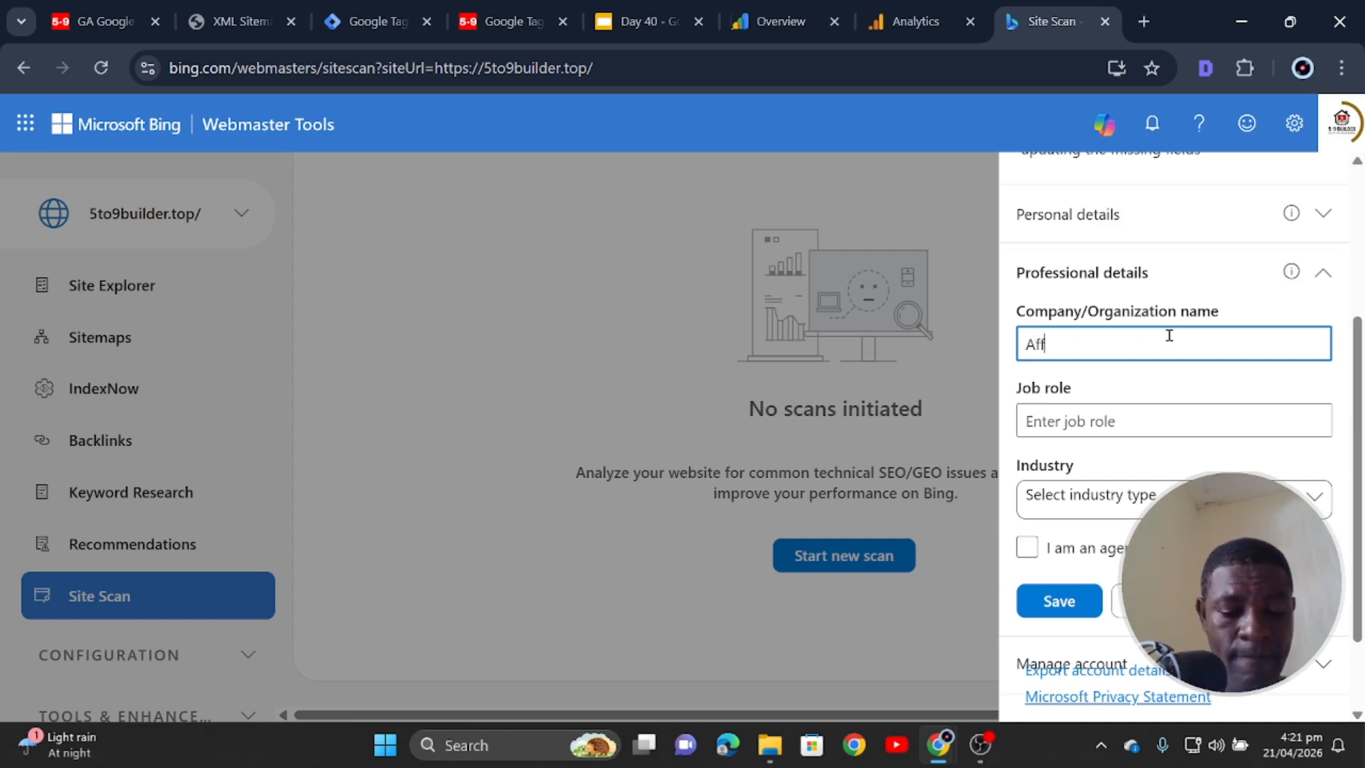
text(anyi Ho)
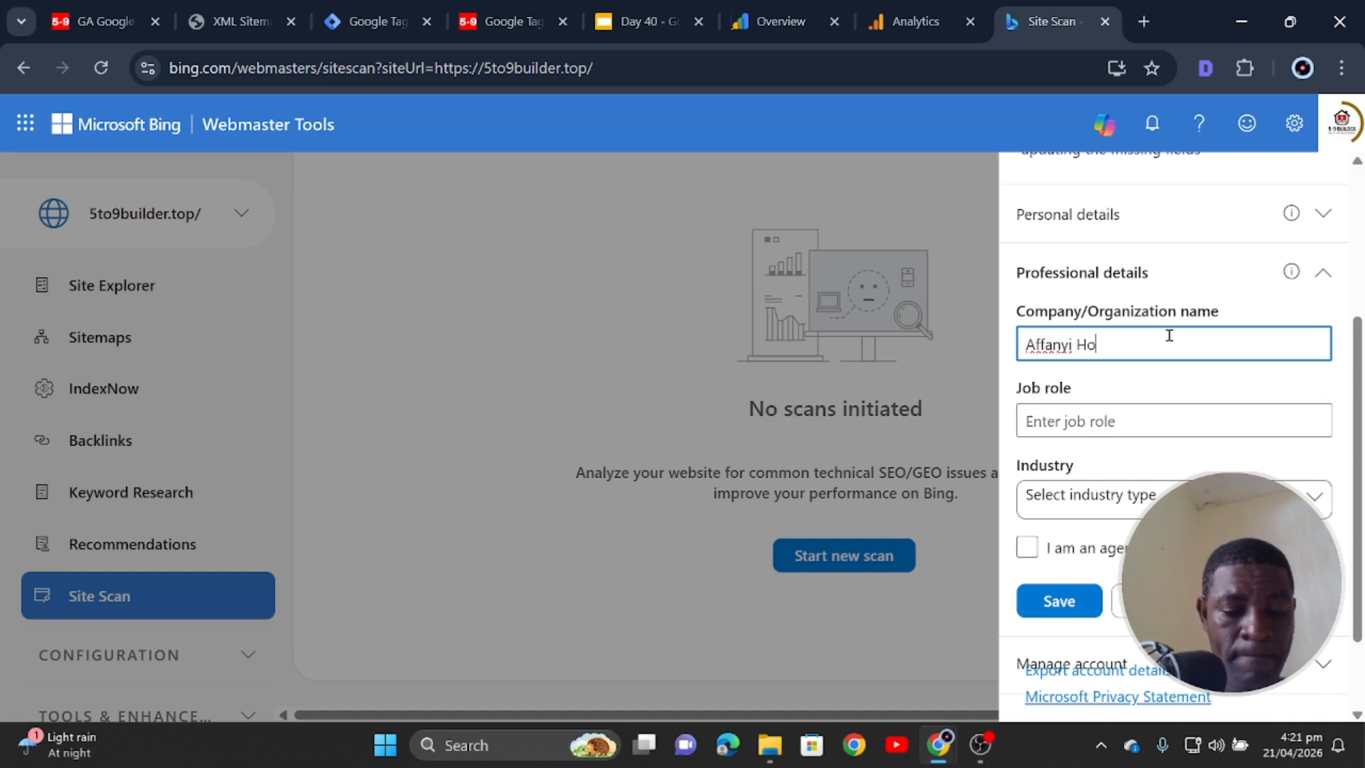
text(ldings)
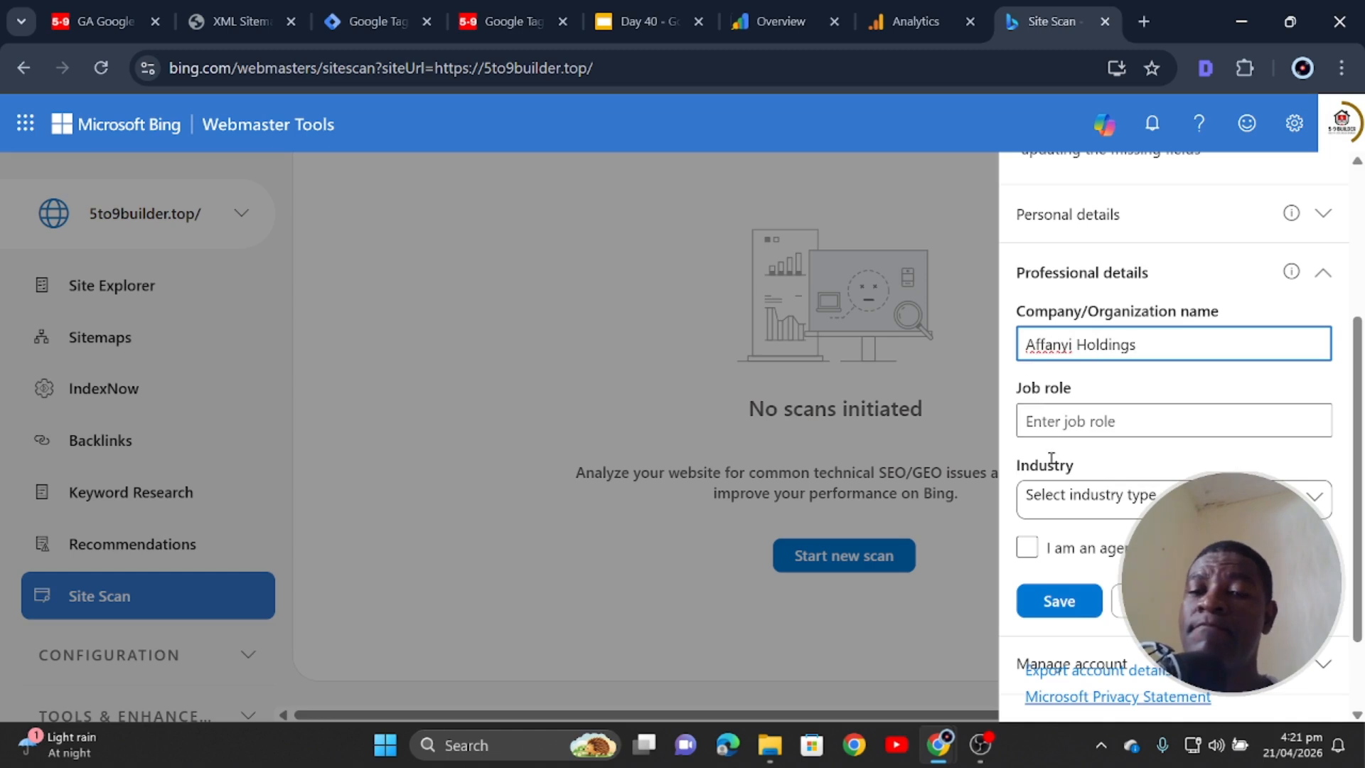
click(1115, 421)
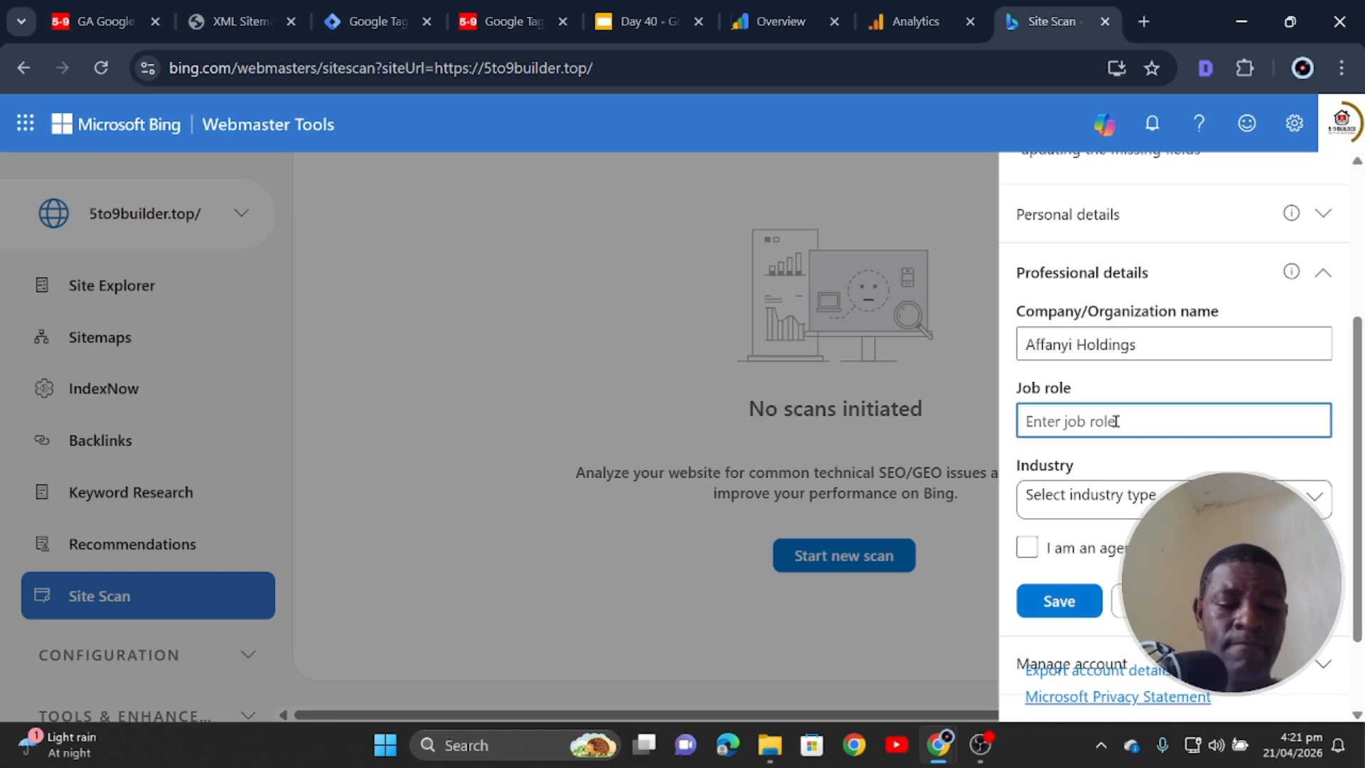
text(Founder)
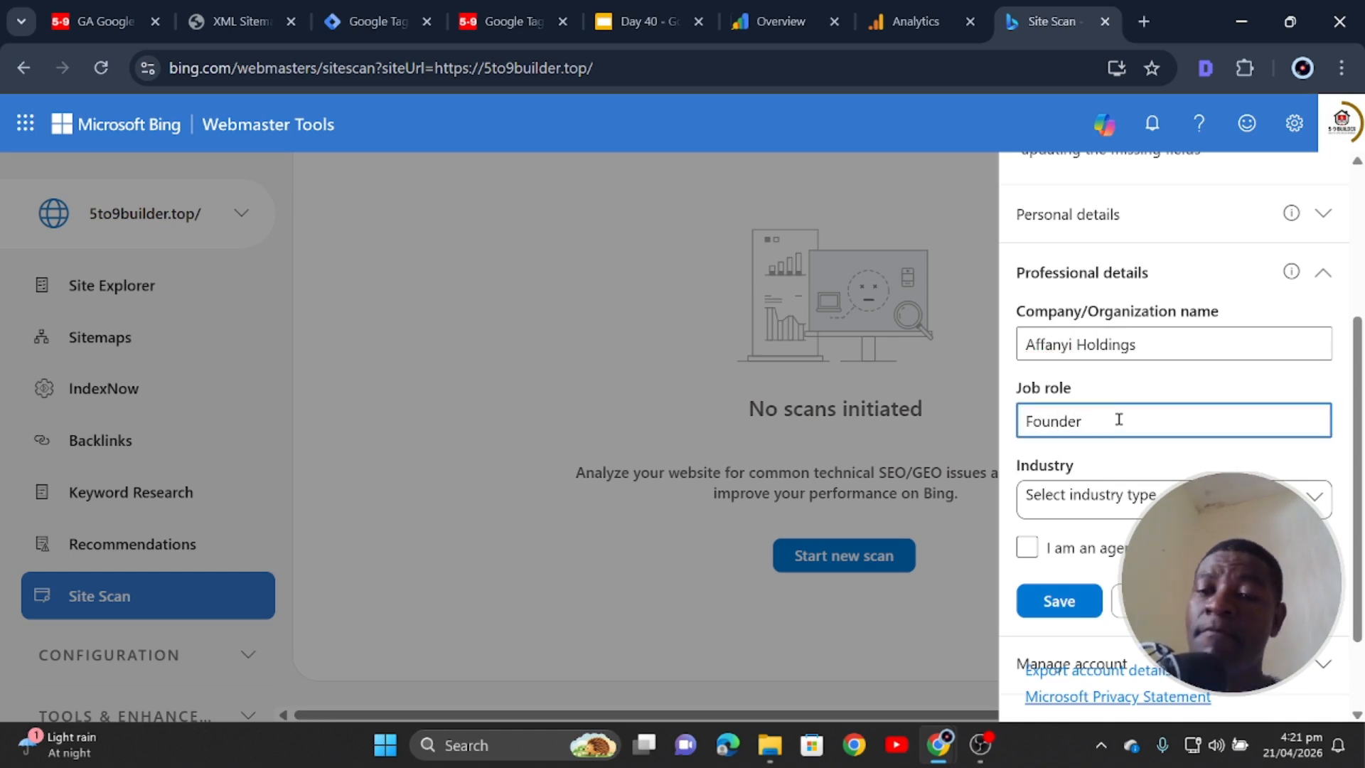
click(1111, 496)
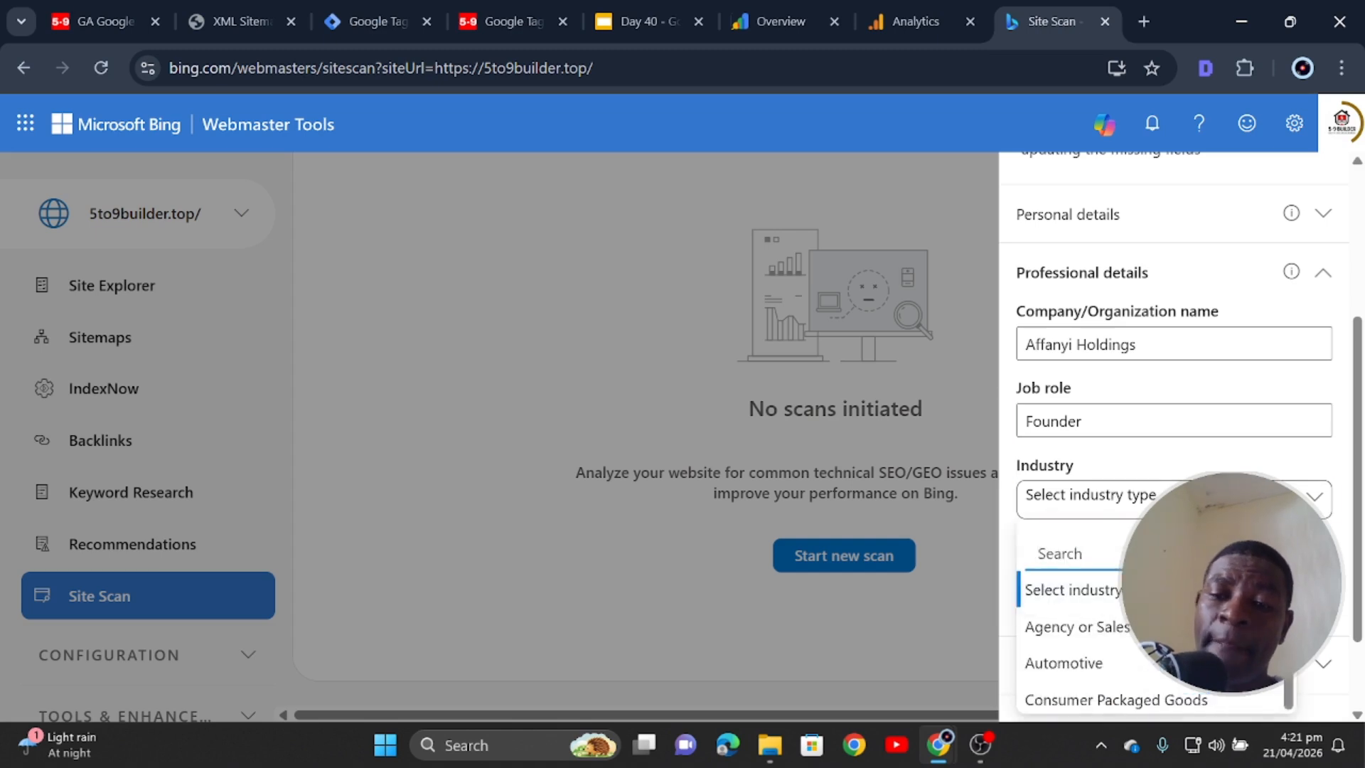
scroll(1173, 427, down, 2)
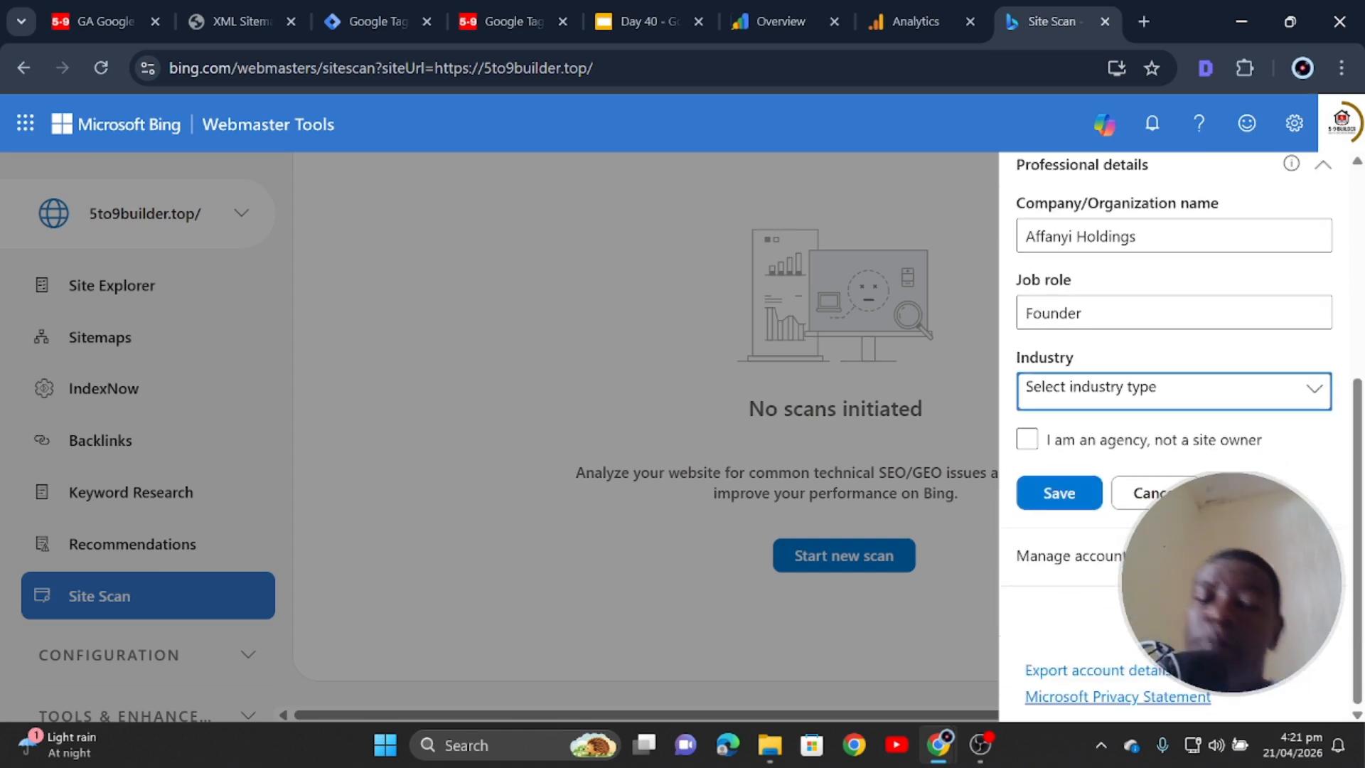
click(1180, 396)
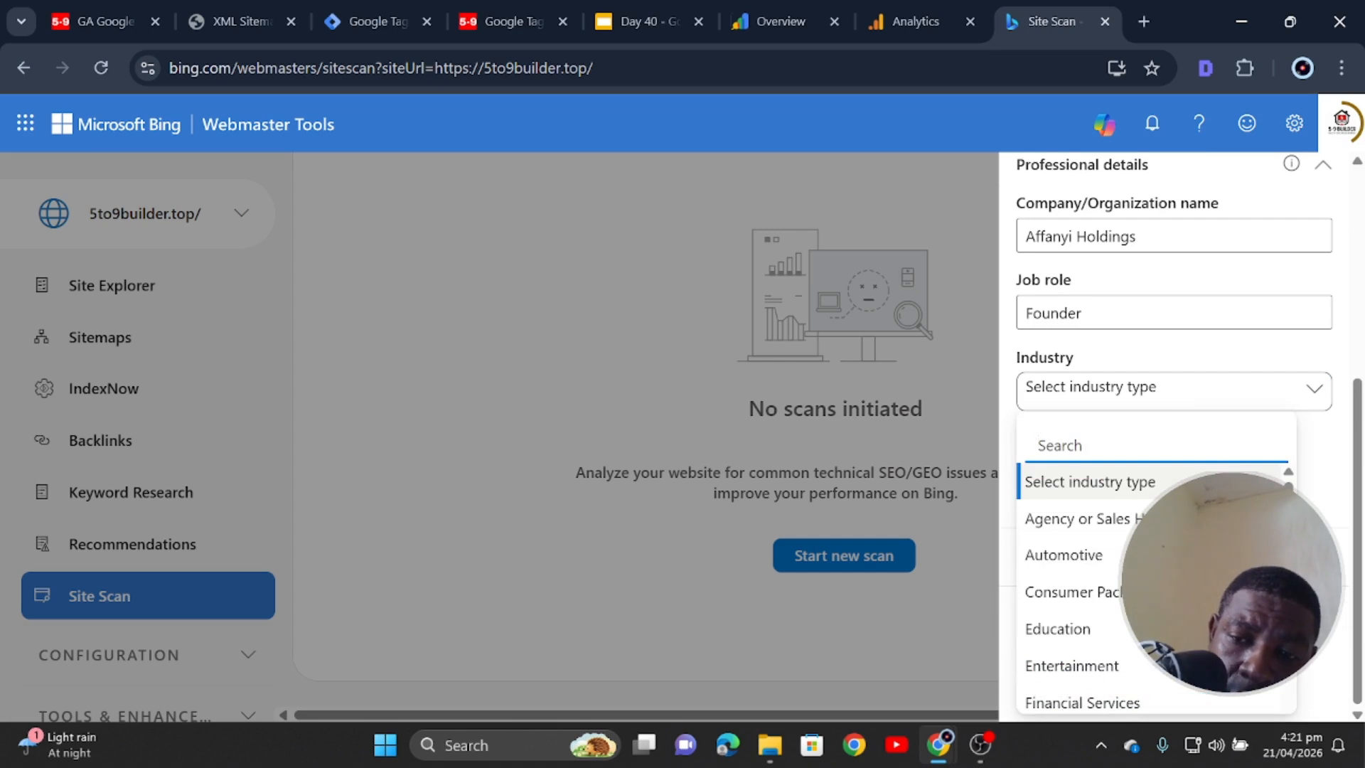
scroll(1081, 523, down, 3)
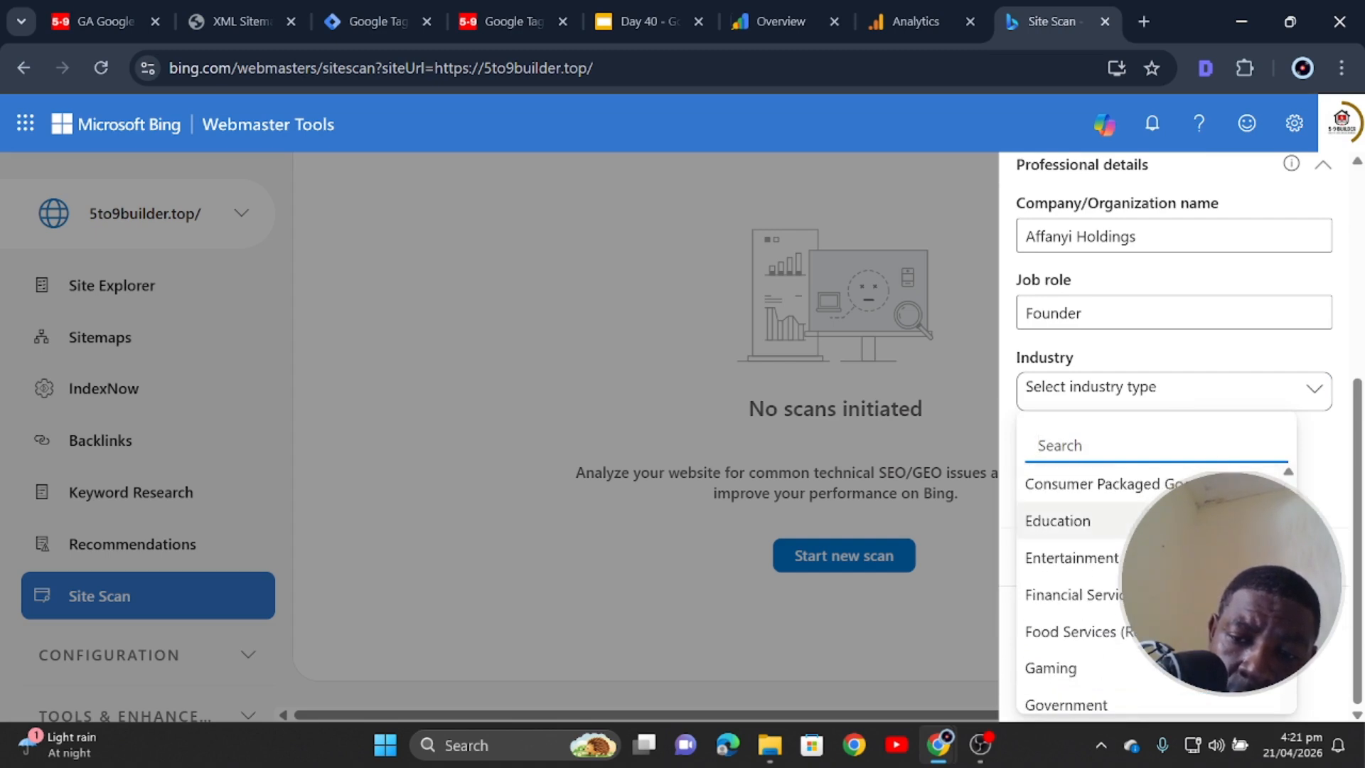
scroll(1081, 526, down, 2)
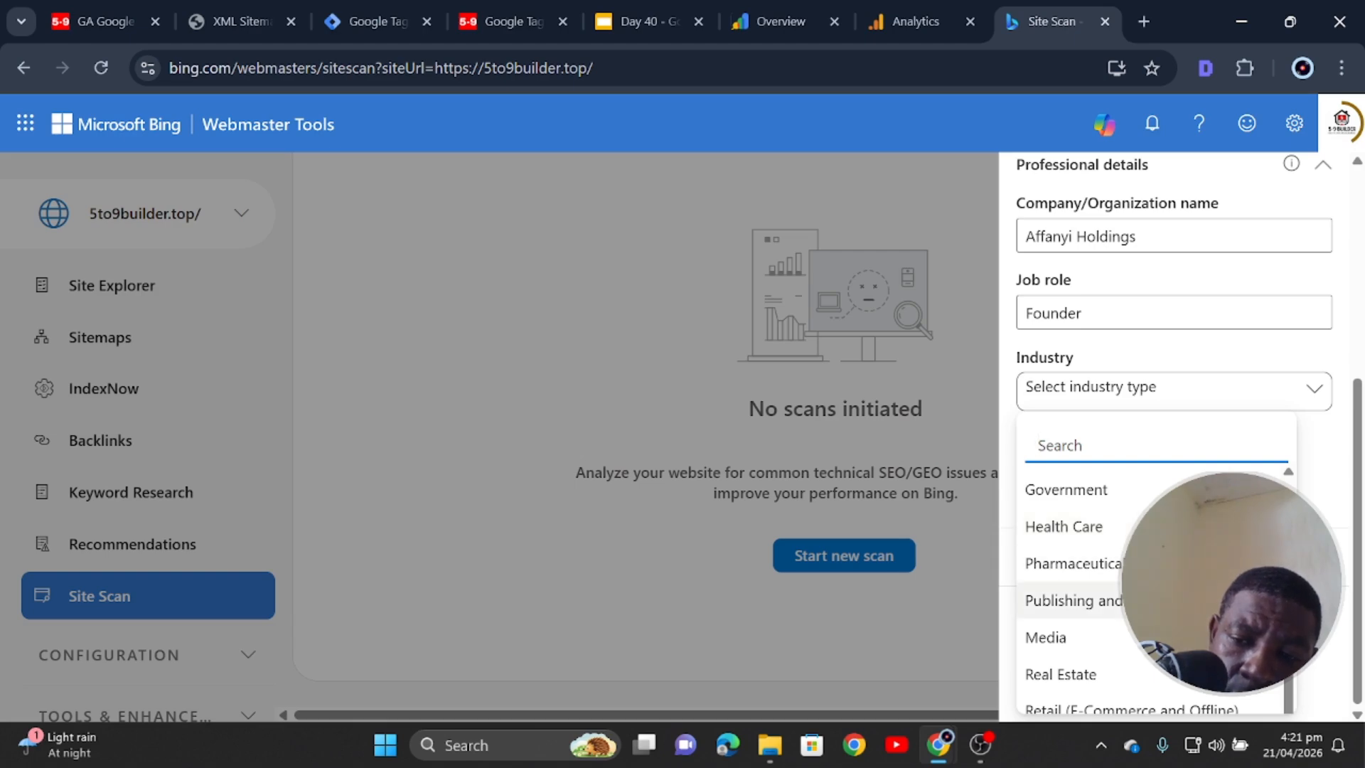
click(1046, 637)
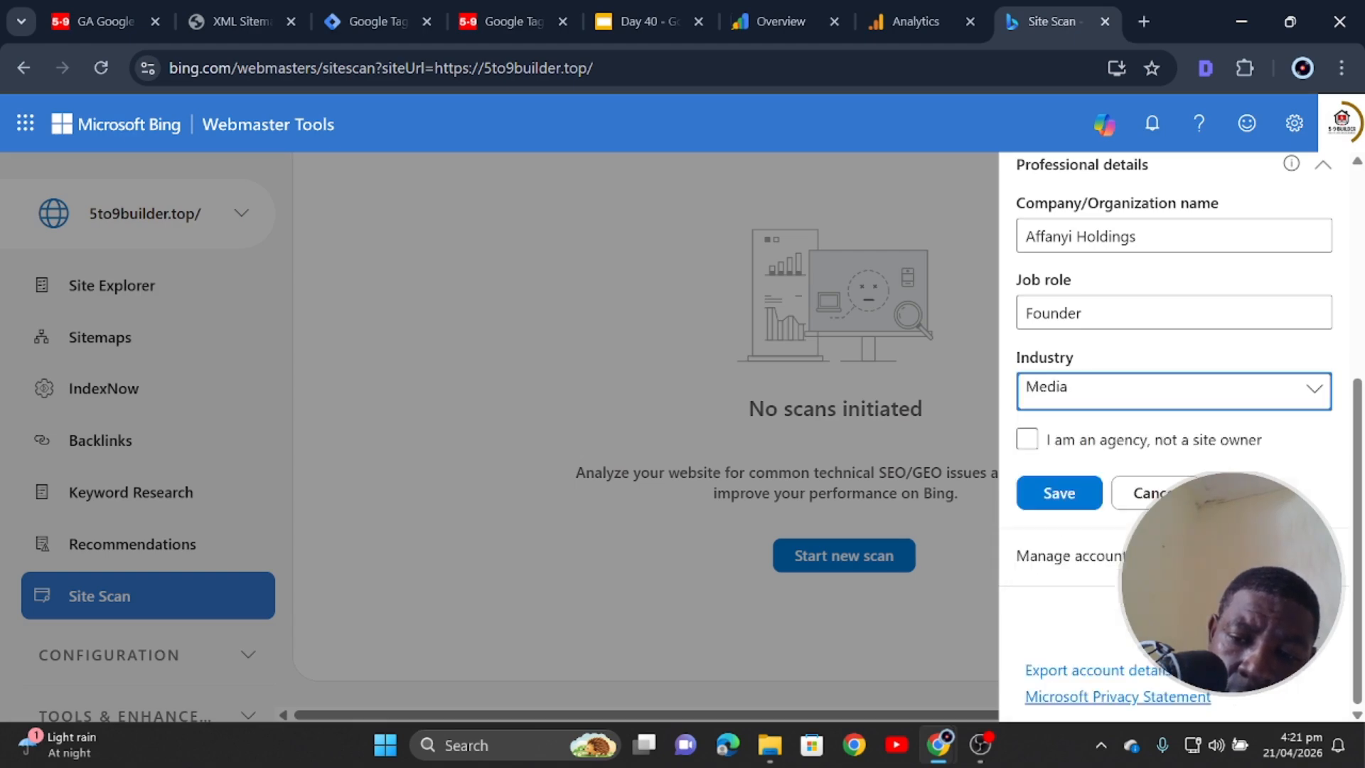
click(1051, 495)
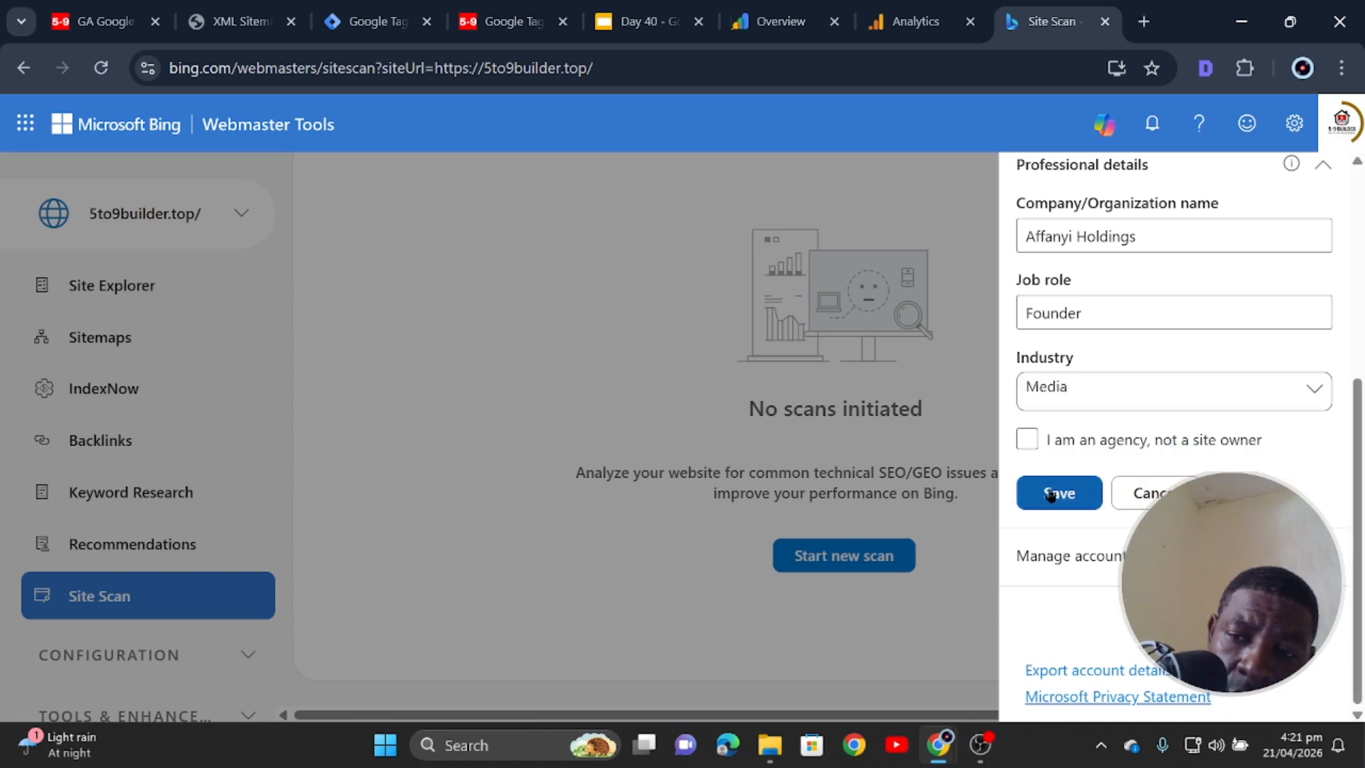
click(1058, 553)
- Save the Professional details again and reopen them to confirm the stored values
scroll(1180, 540, up, 3)
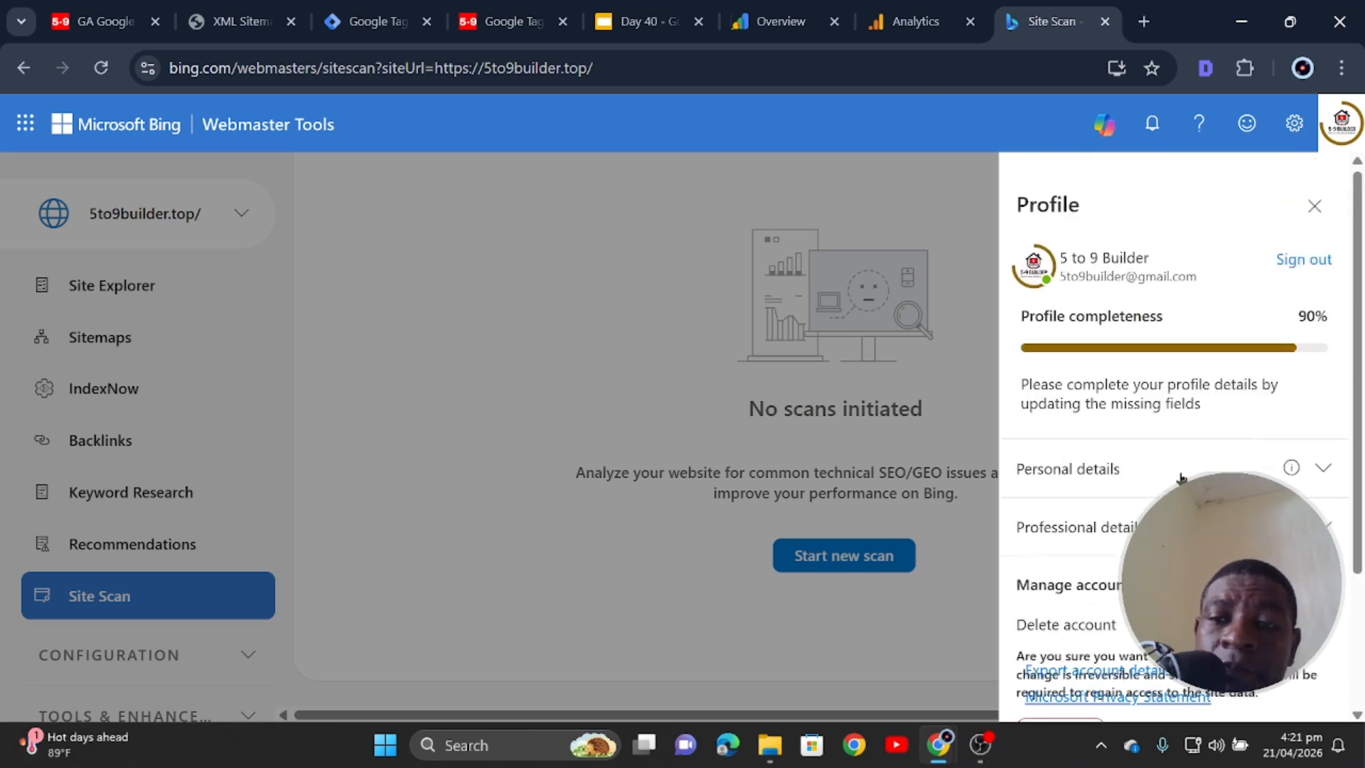
scroll(1182, 491, down, 1)
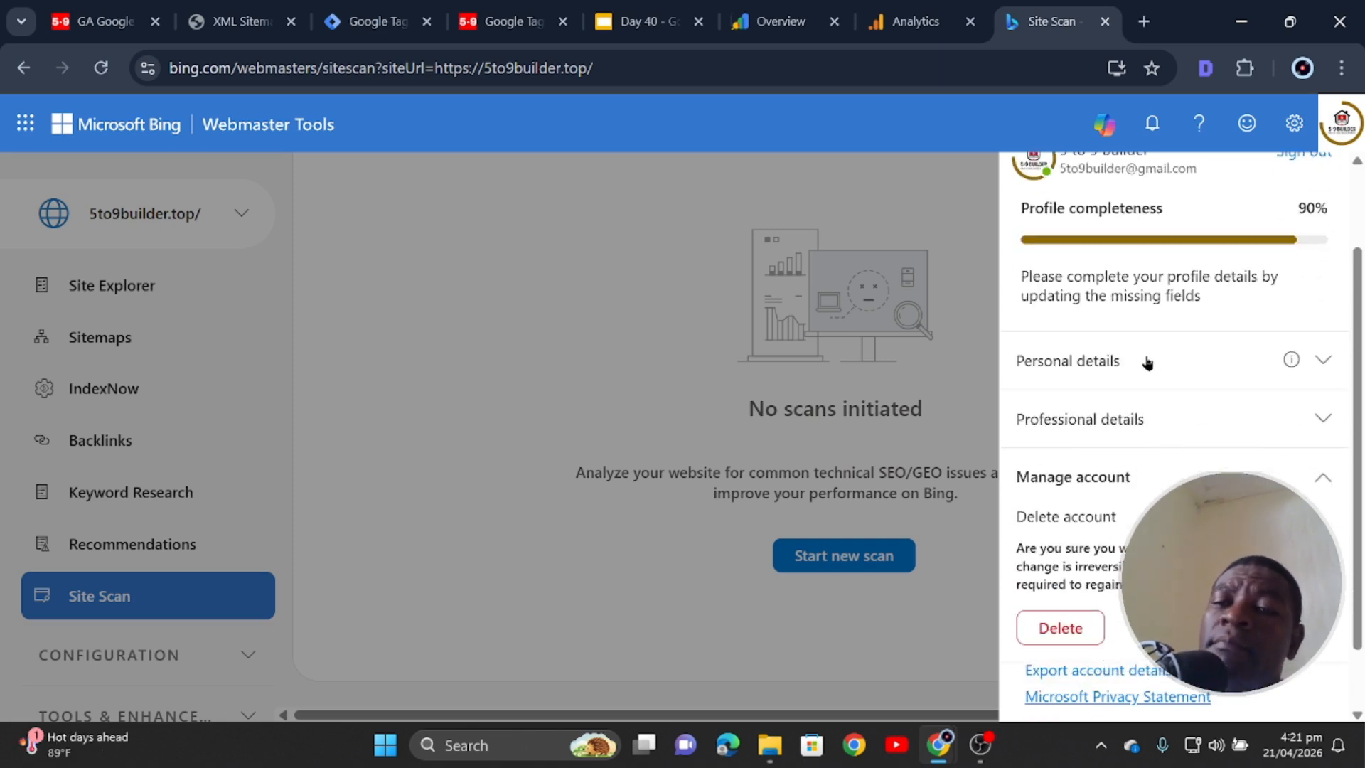
click(1130, 483)
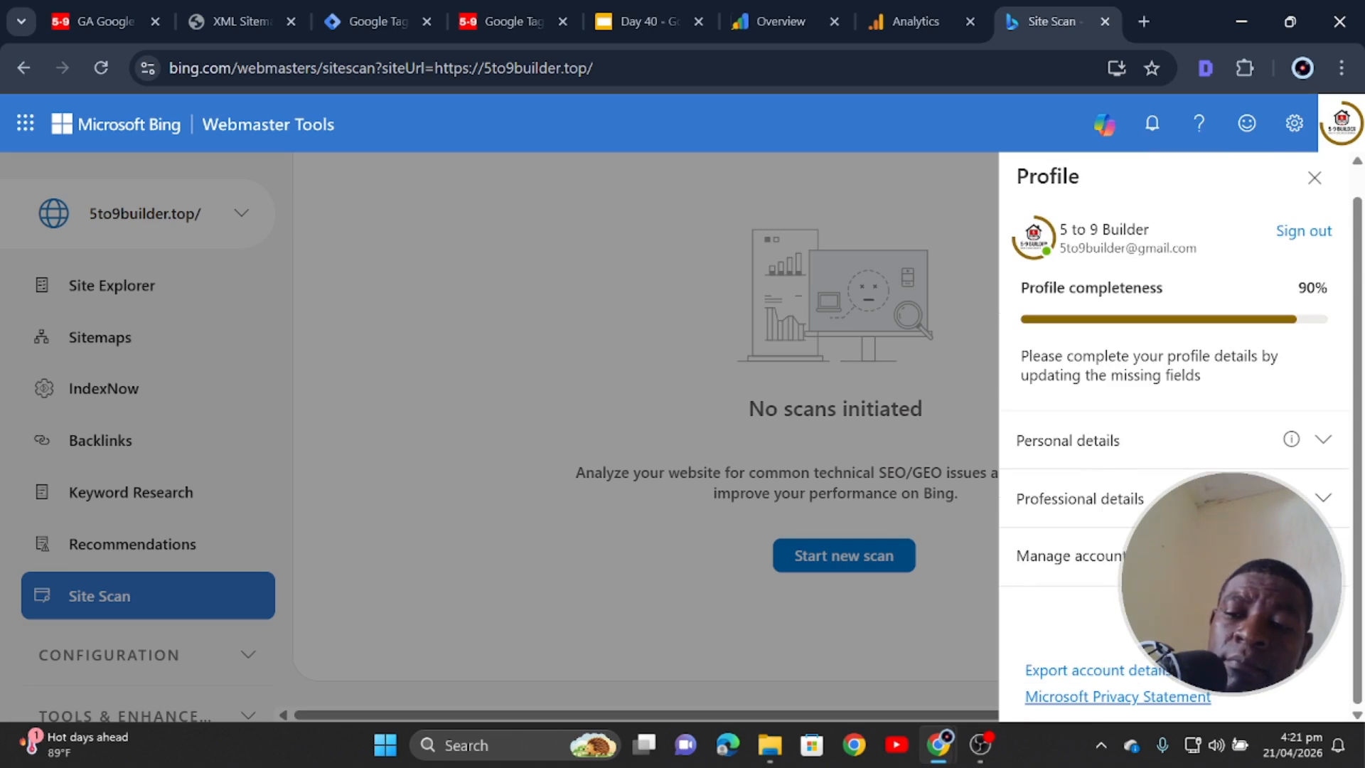
click(1070, 556)
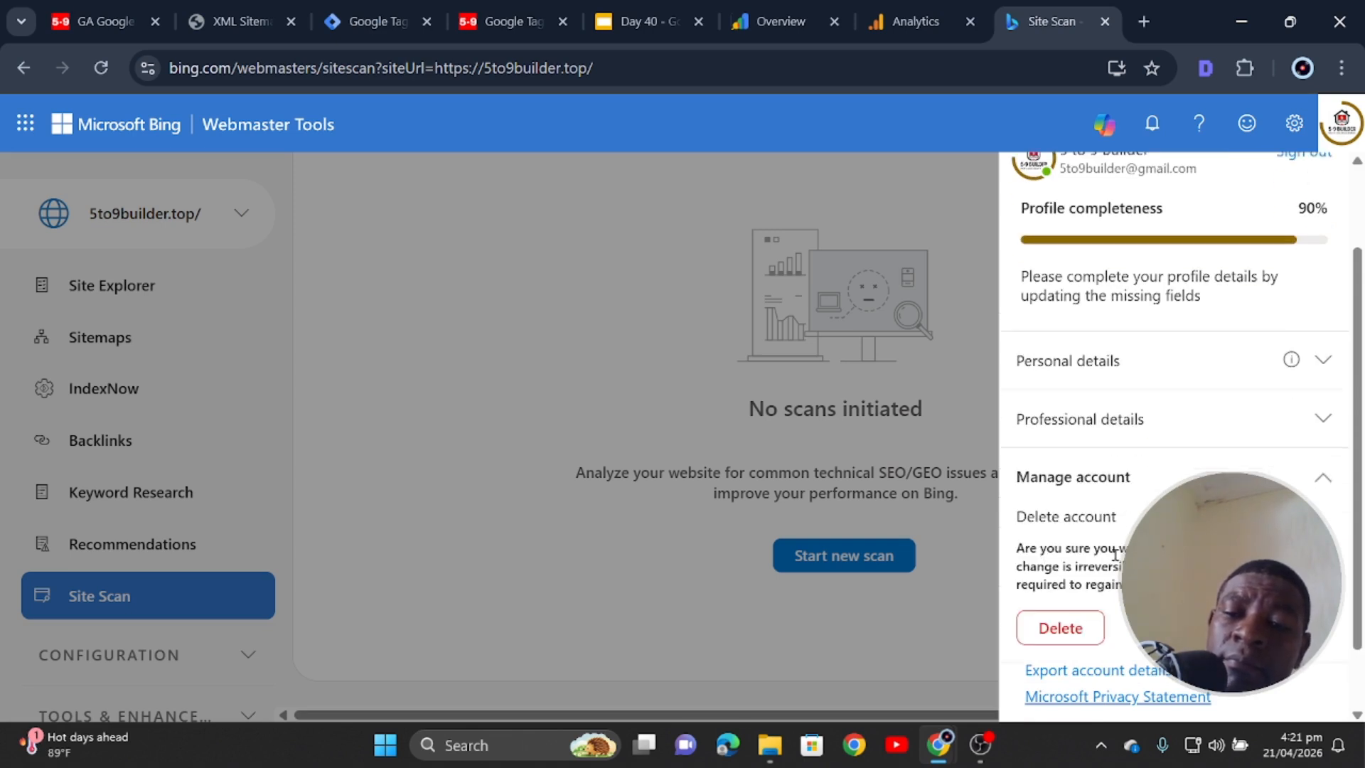
click(1183, 423)
scroll(1114, 564, down, 3)
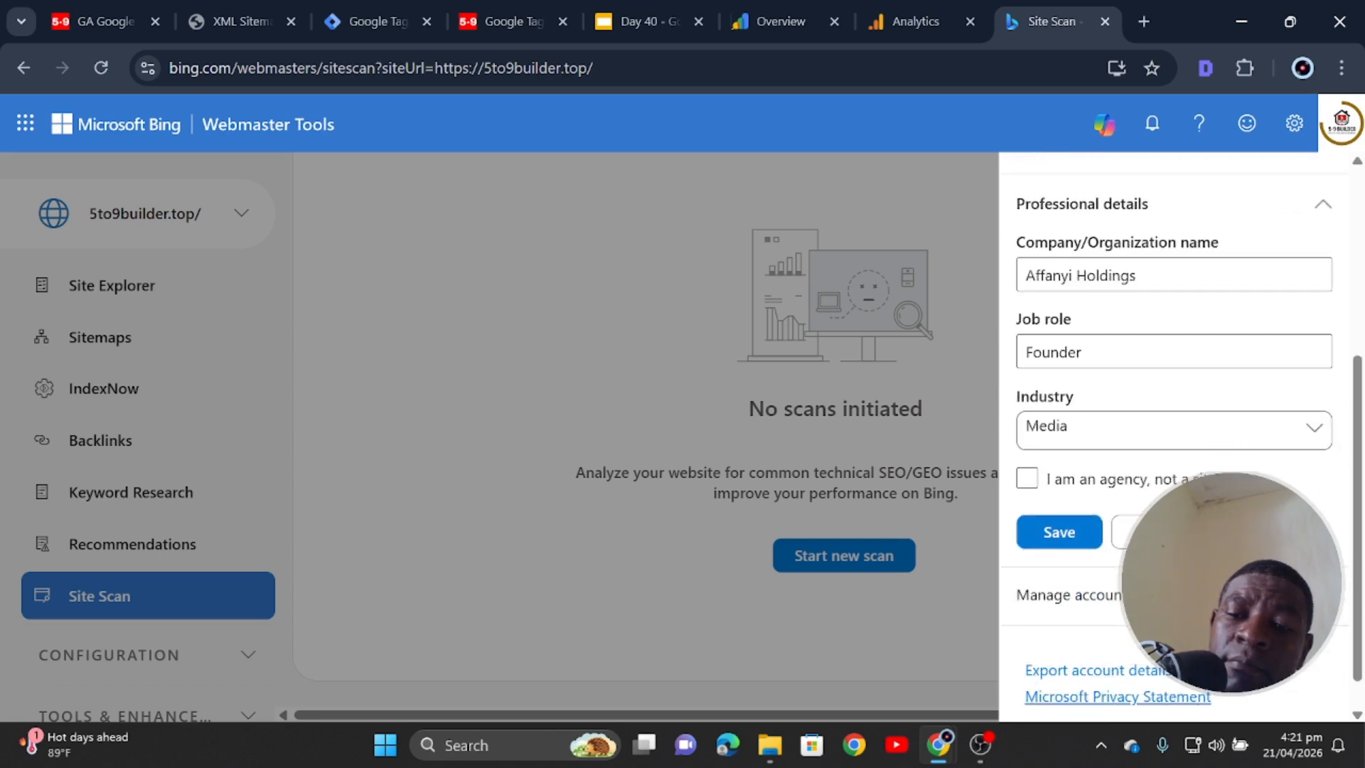
scroll(1173, 437, up, 5)
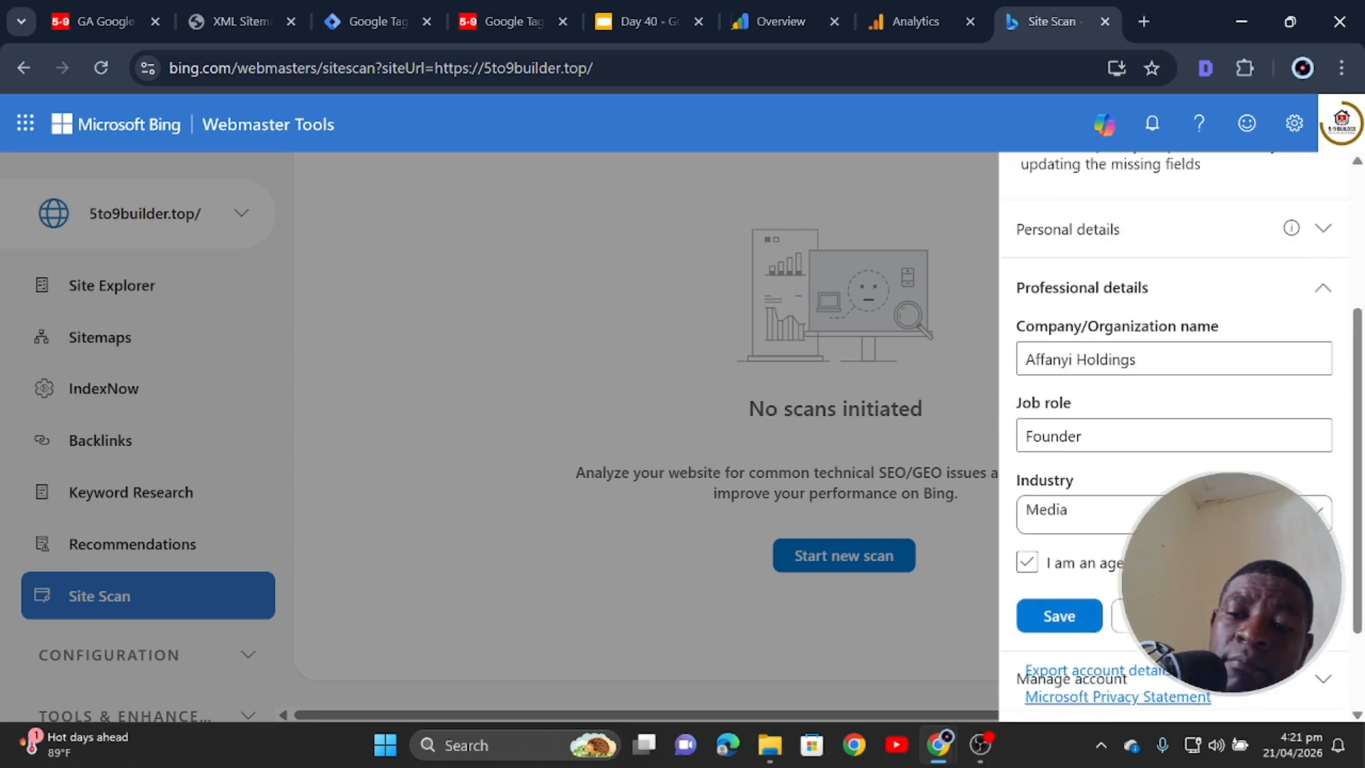
scroll(1173, 426, down, 3)
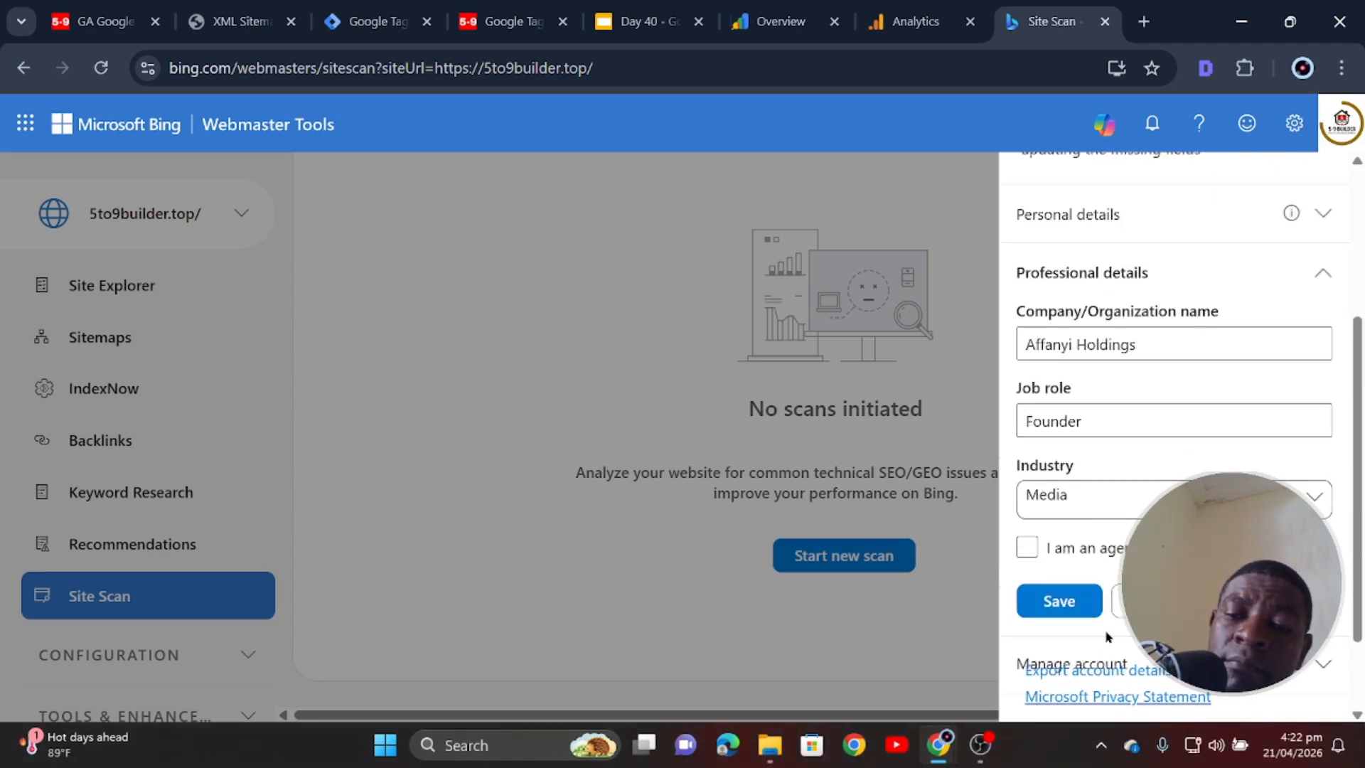
click(1064, 610)
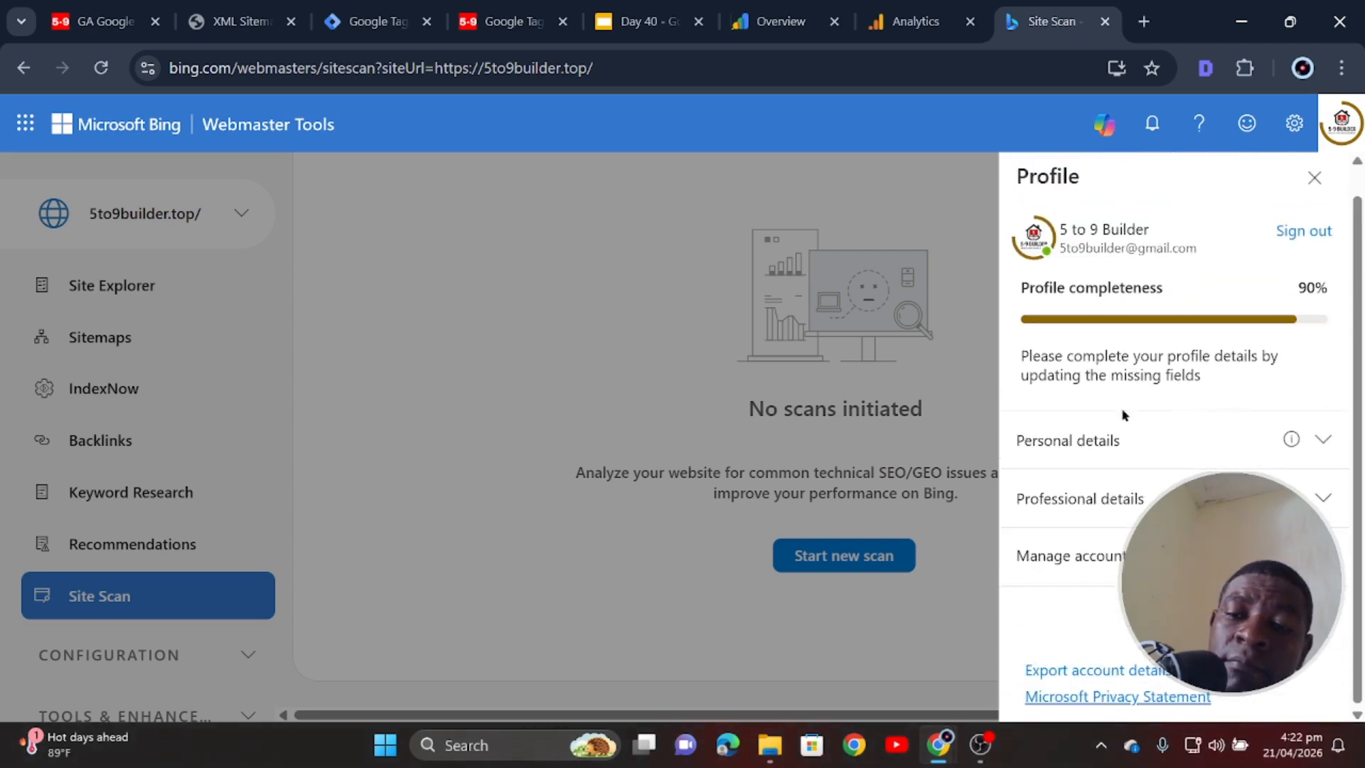
click(1330, 505)
scroll(1326, 425, down, 3)
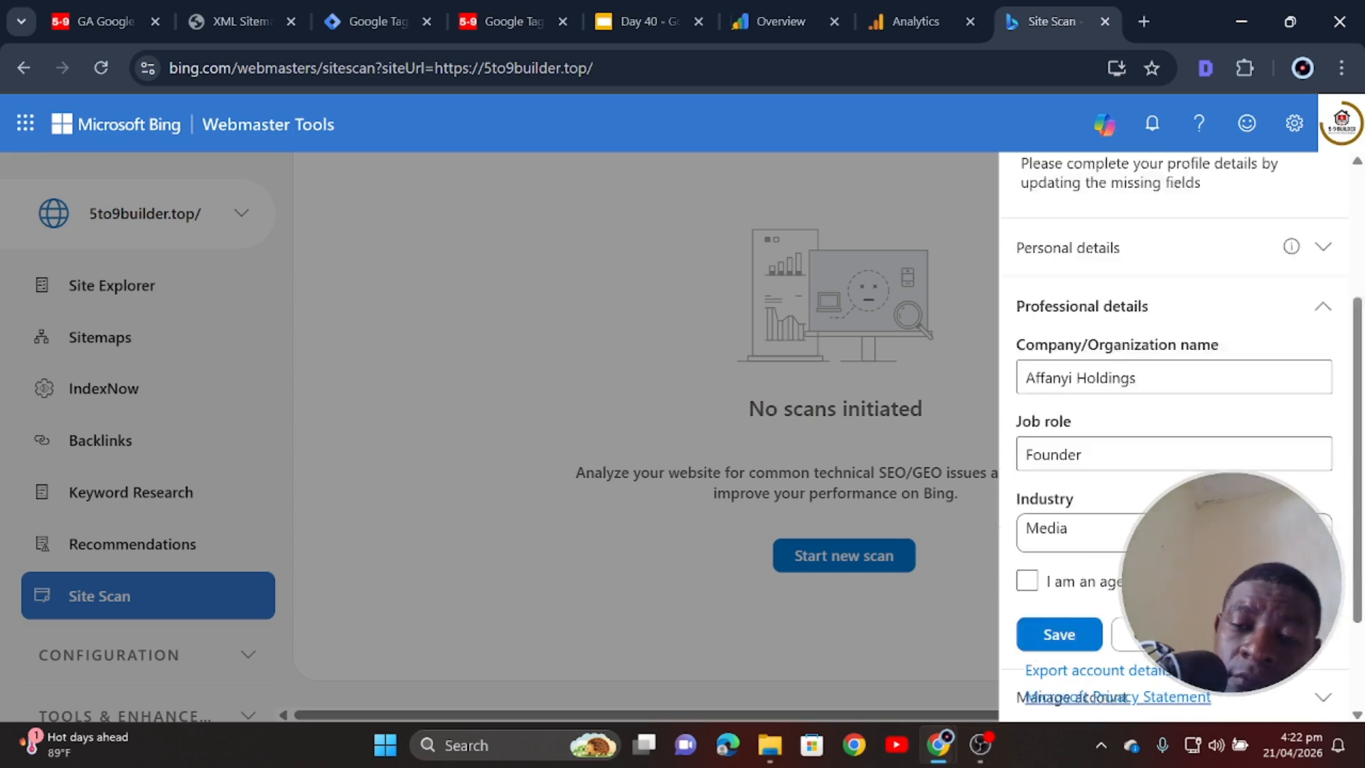
scroll(1326, 424, up, 5)
- Replace the first name and add the last name in Personal details, saving for 100% completeness
click(1325, 426)
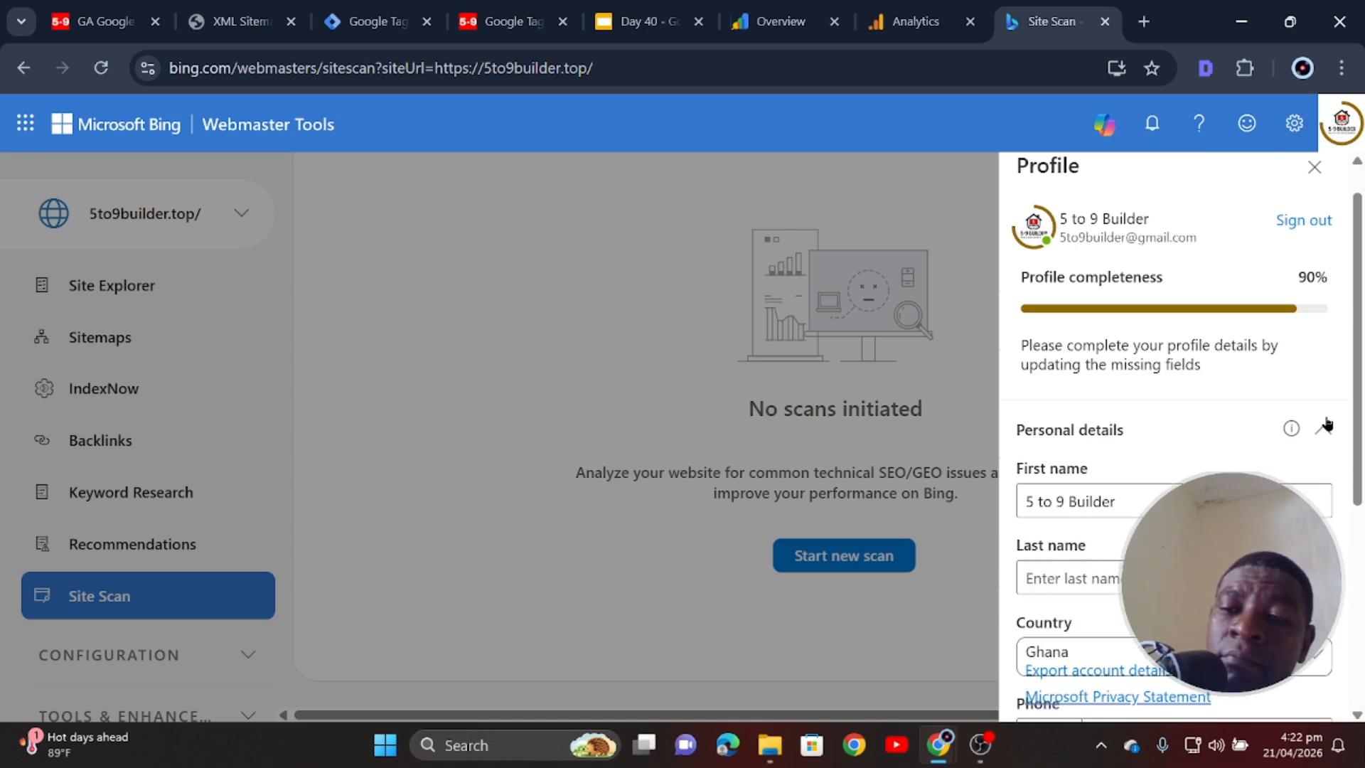
click(1130, 493)
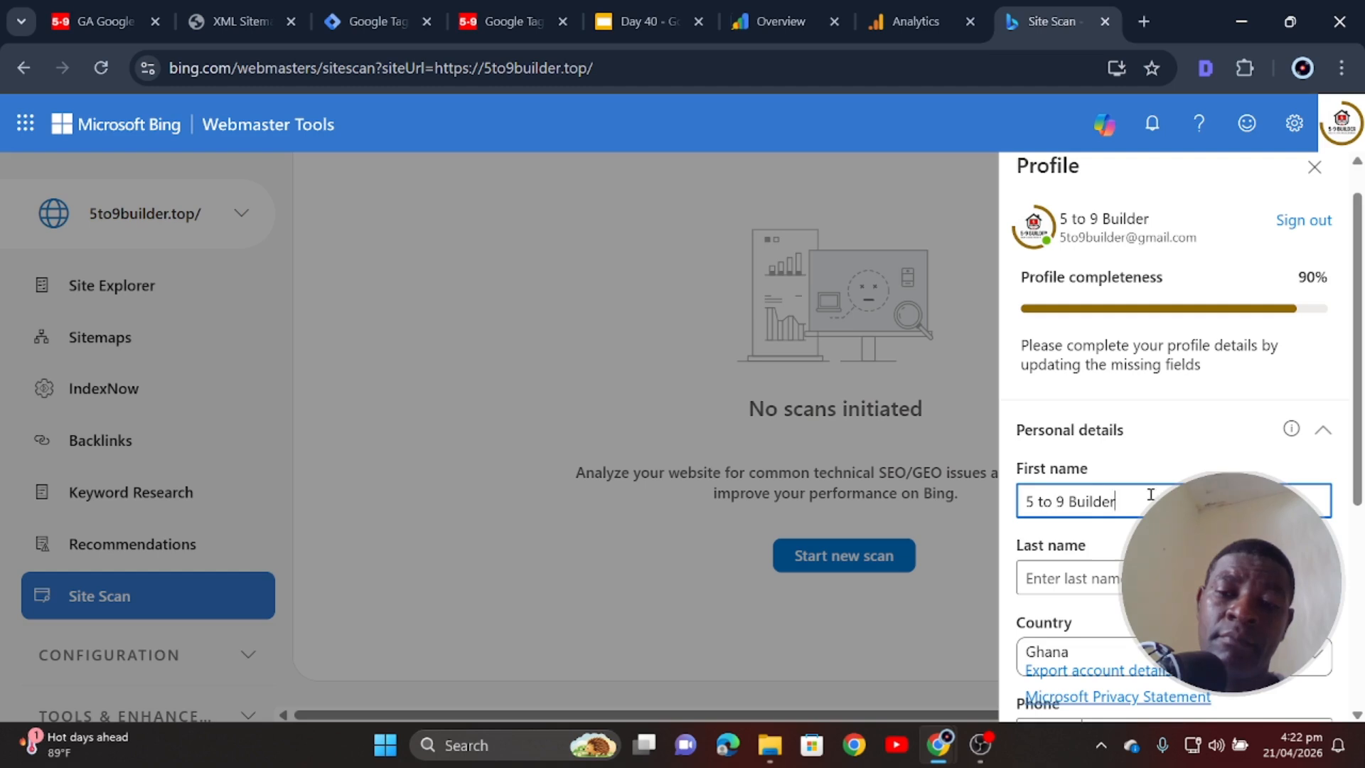
key(ctrl+a)
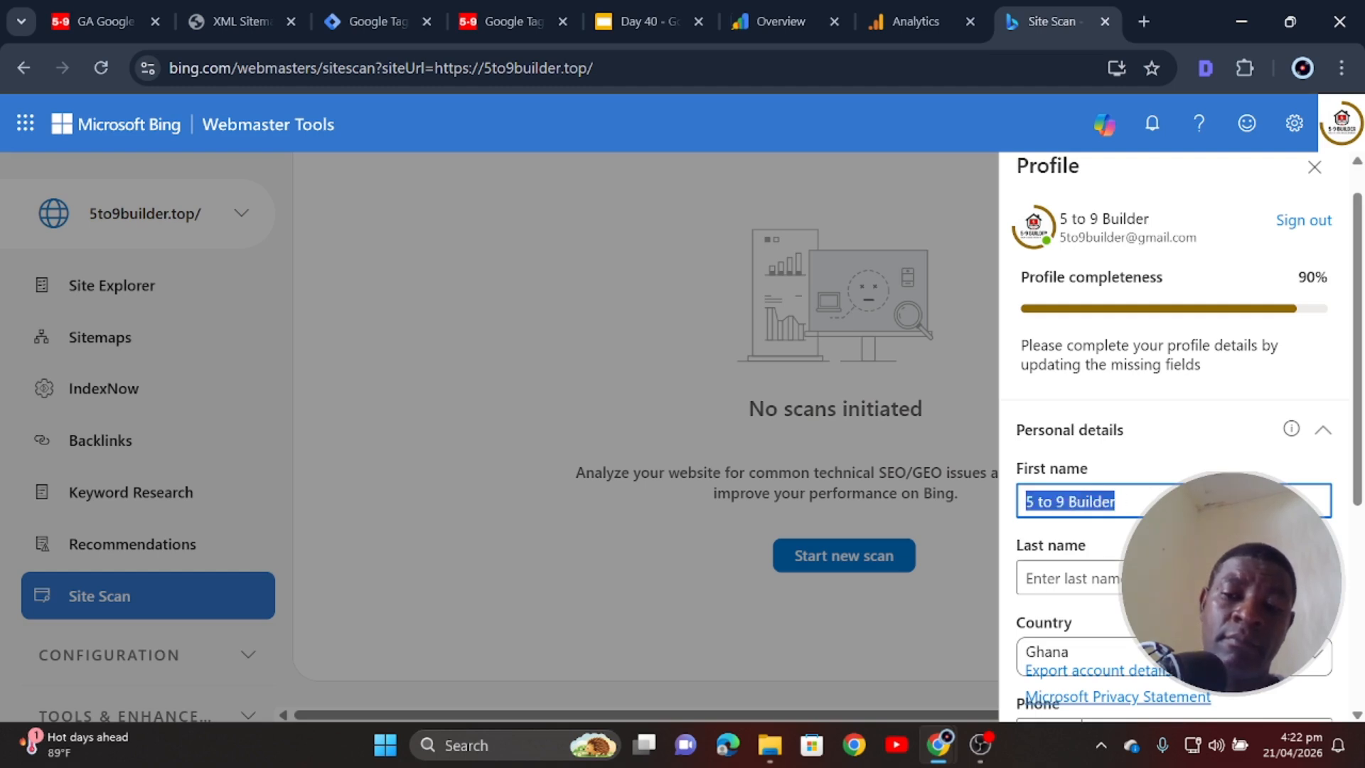
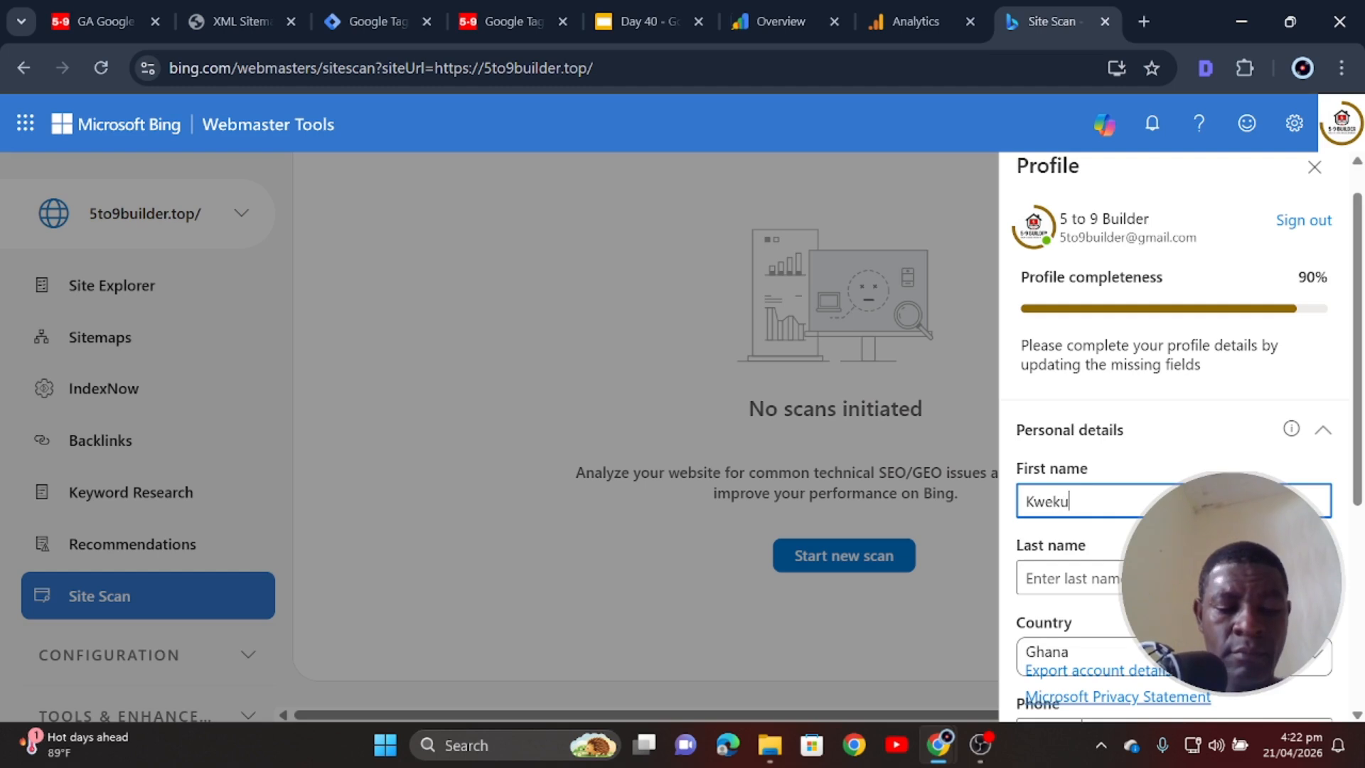
key(Tab)
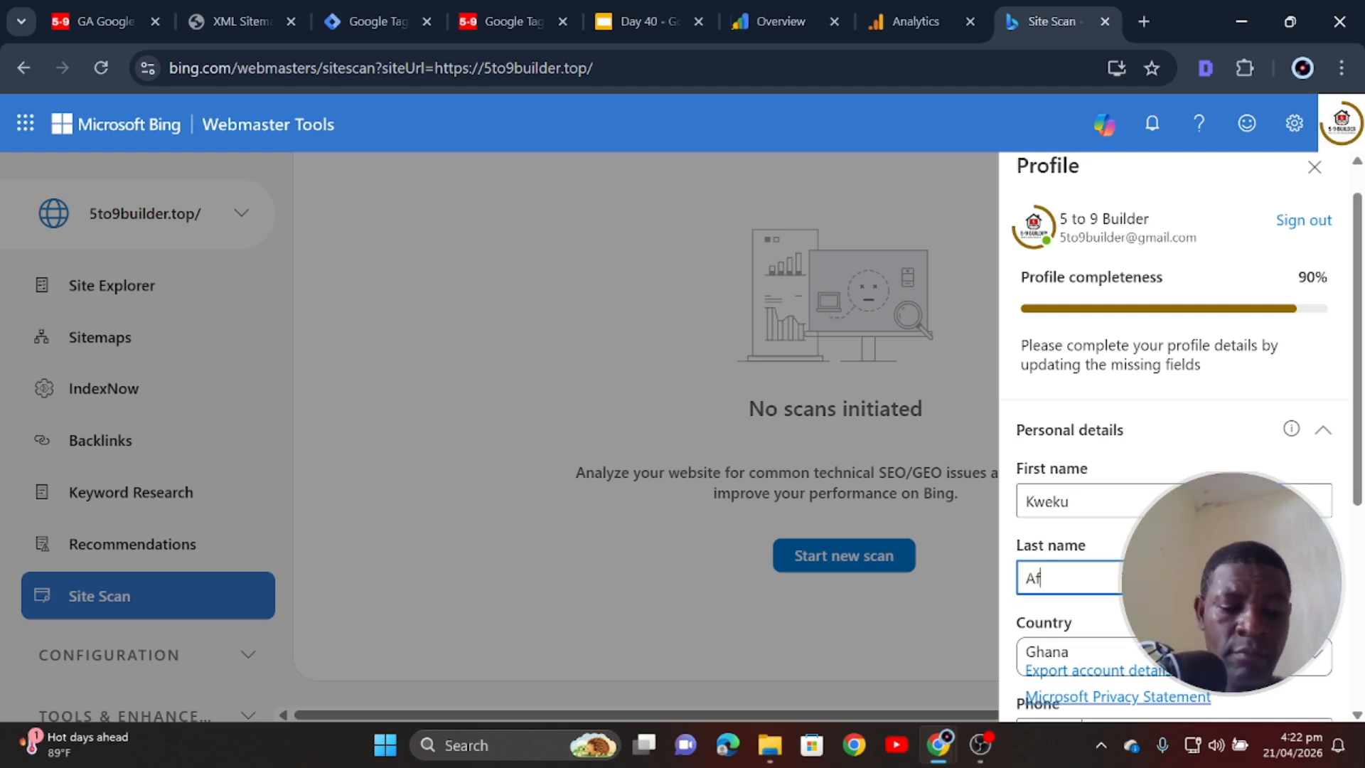
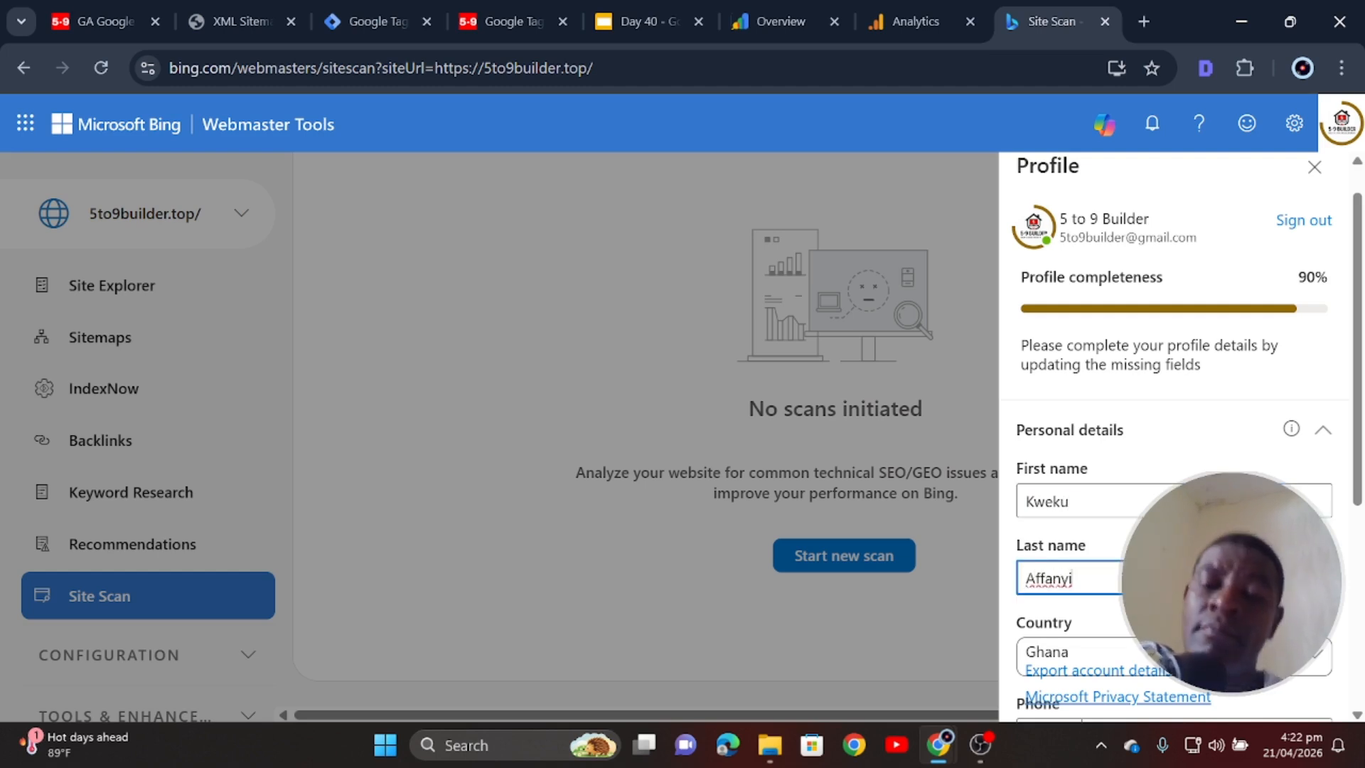
click(1184, 455)
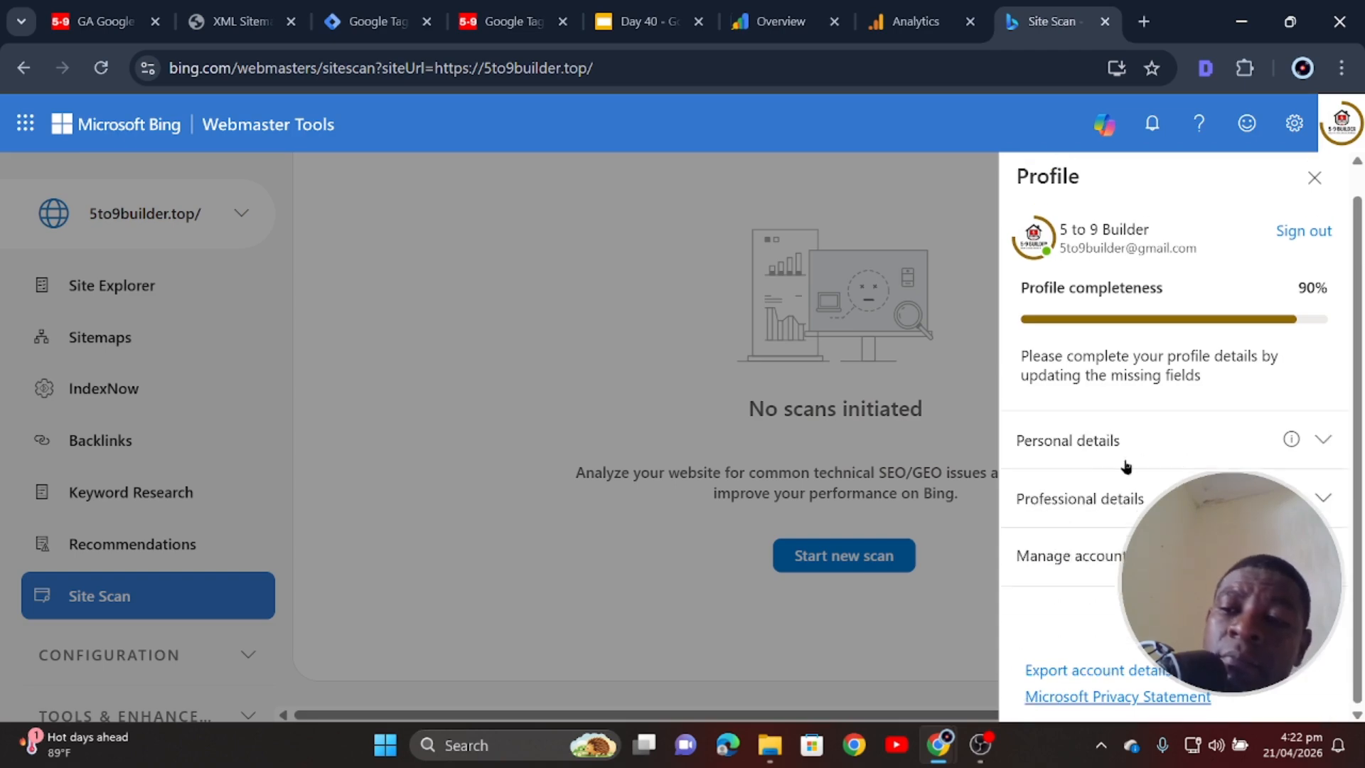
click(1200, 441)
scroll(1200, 439, down, 3)
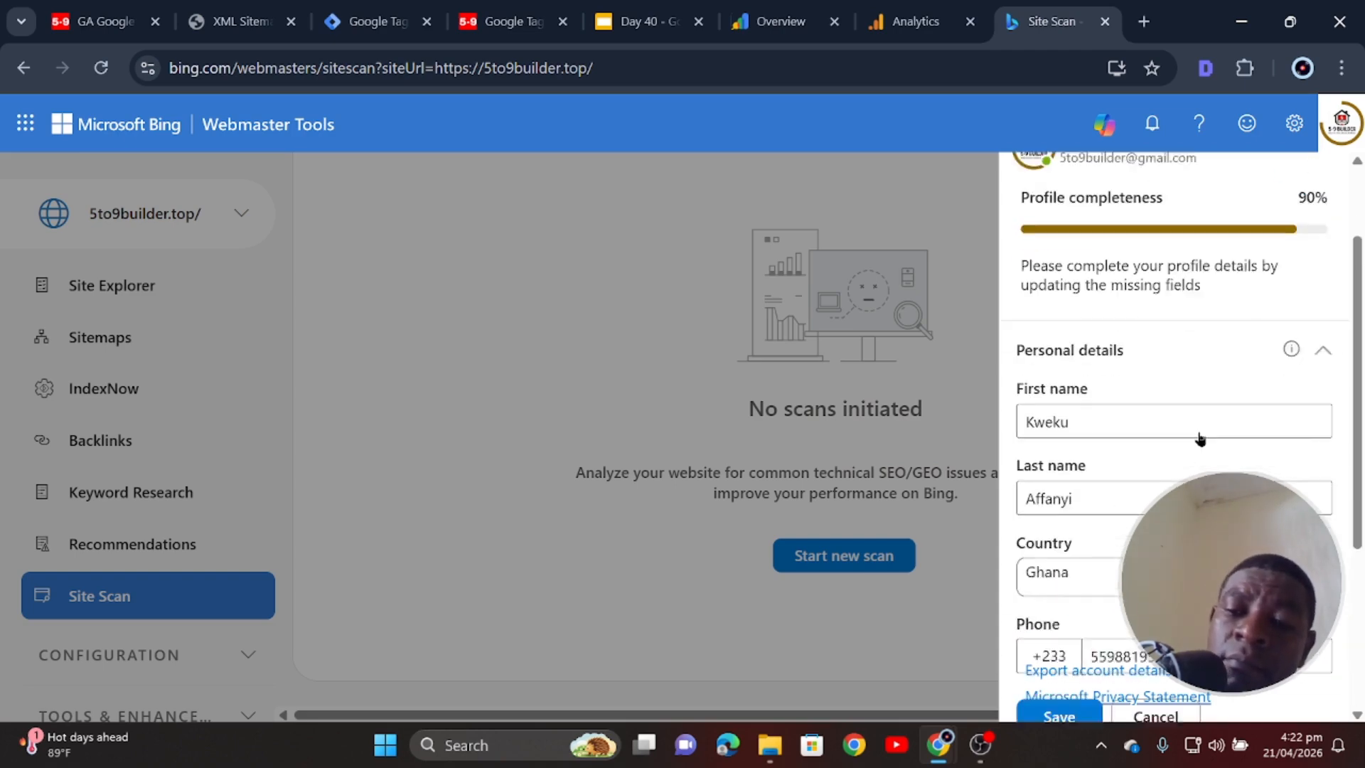
scroll(1201, 441, down, 2)
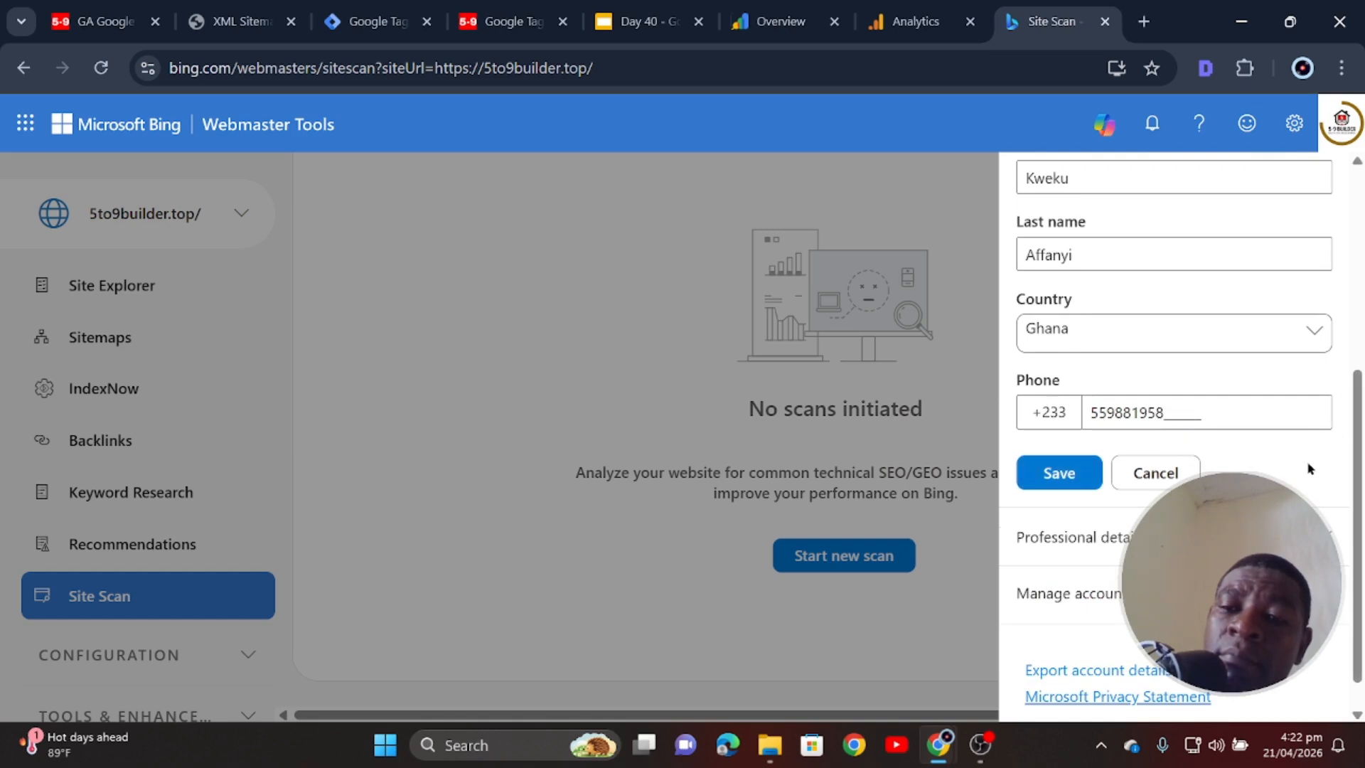
scroll(1310, 464, up, 2)
scroll(1310, 470, up, 3)
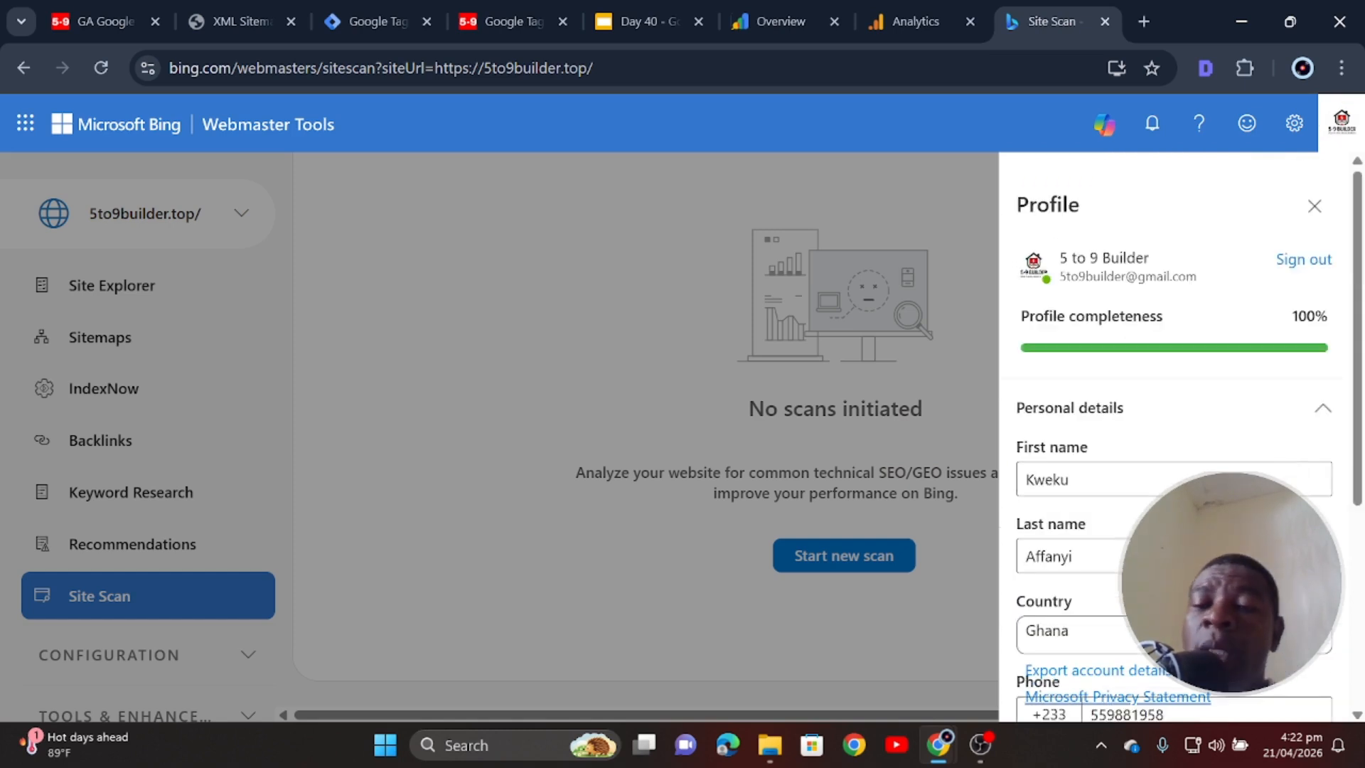
scroll(1173, 434, down, 5)
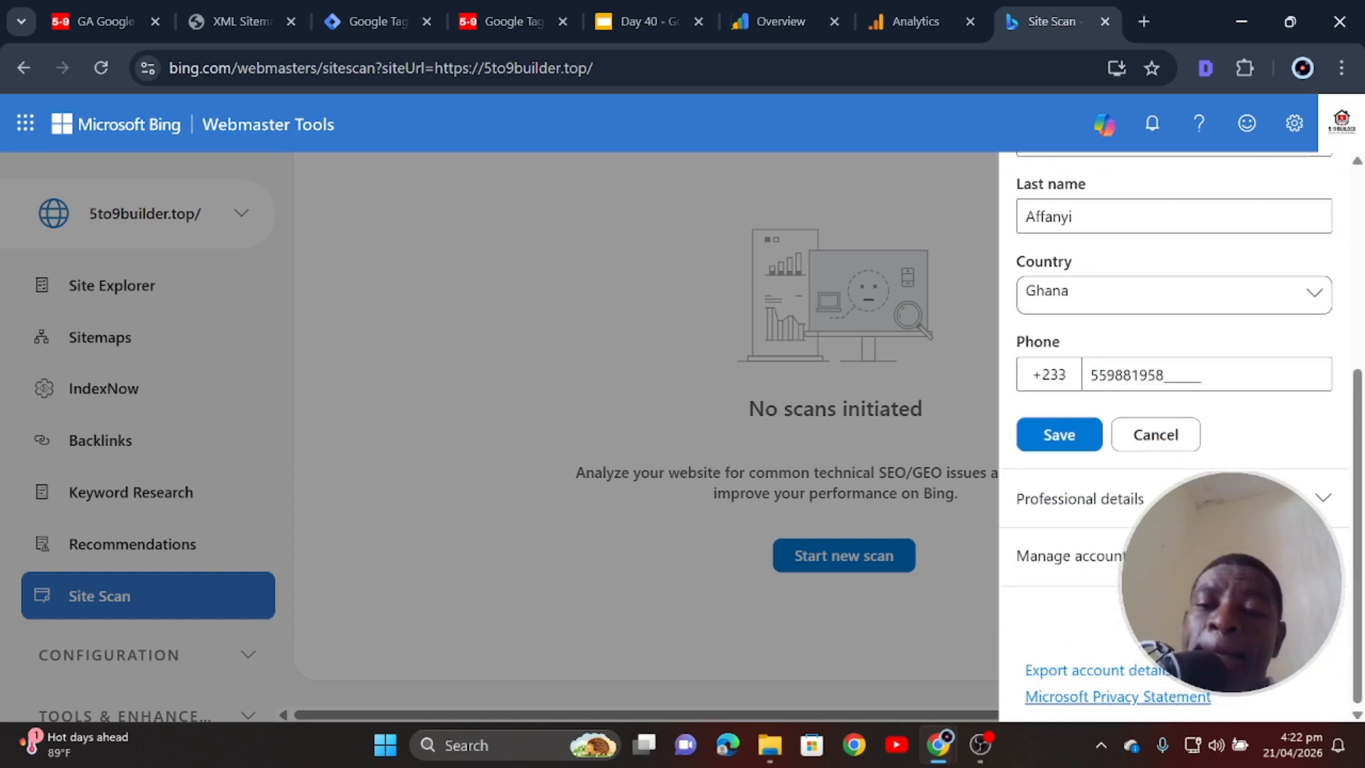
click(1064, 446)
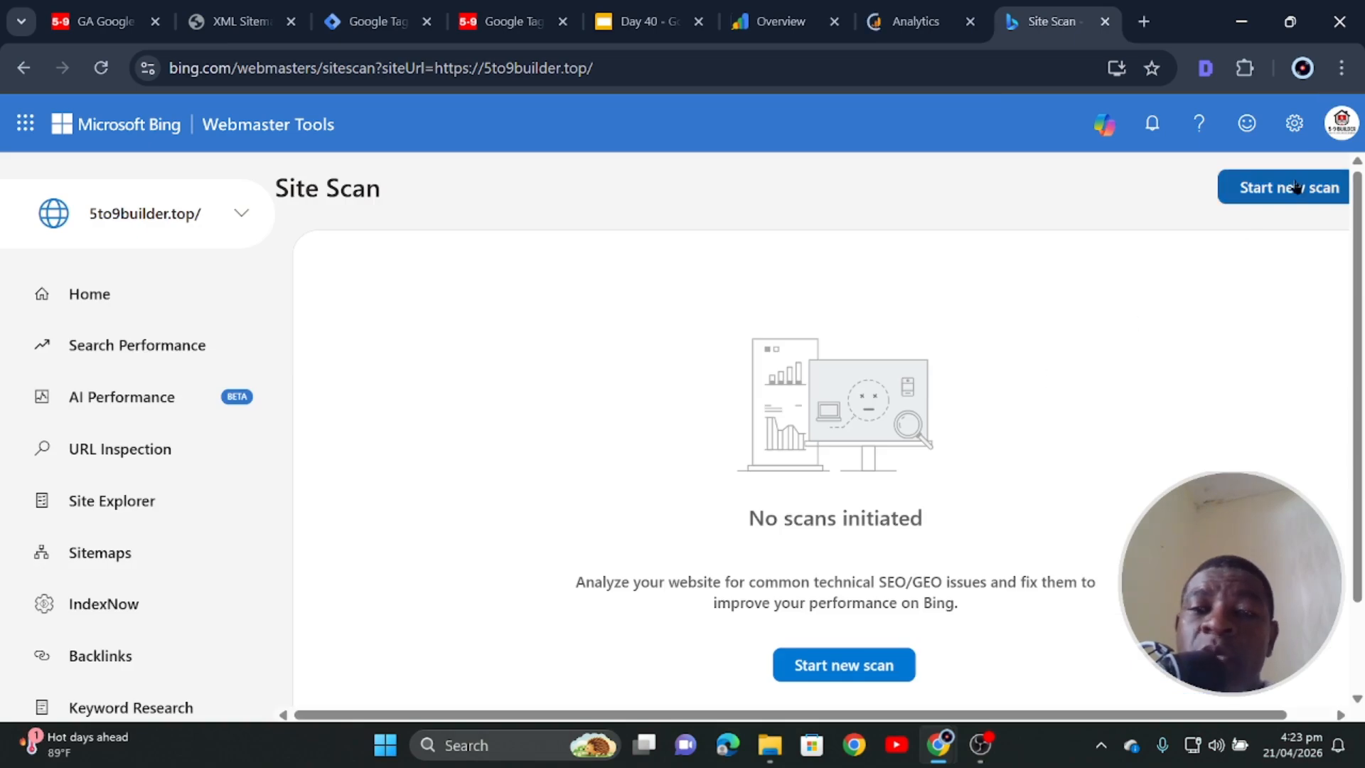
- Open the new site scan form and focus its scan name field
click(1294, 186)
click(844, 317)
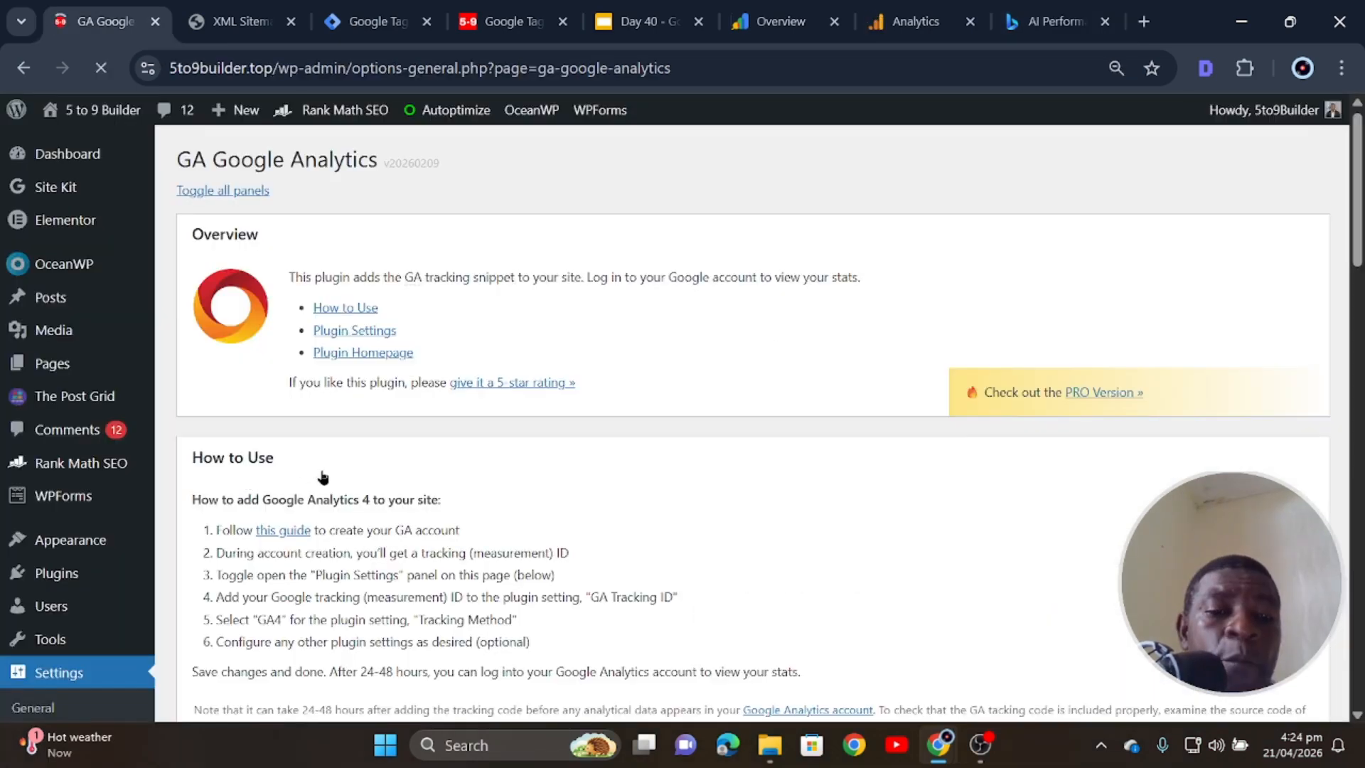
scroll(320, 475, down, 10)
- Go to the WordPress admin Dashboard home to see the Site Kit Summary
scroll(507, 505, up, 7)
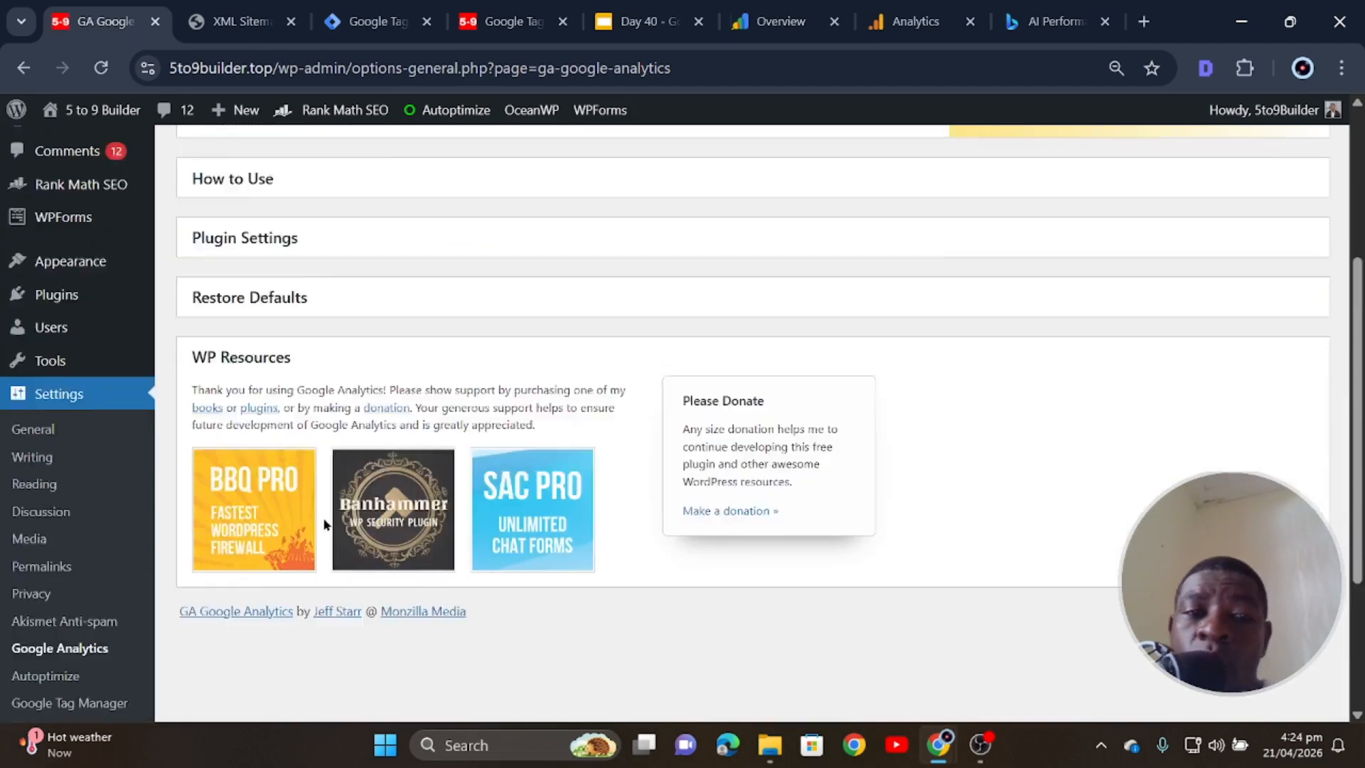
click(61, 164)
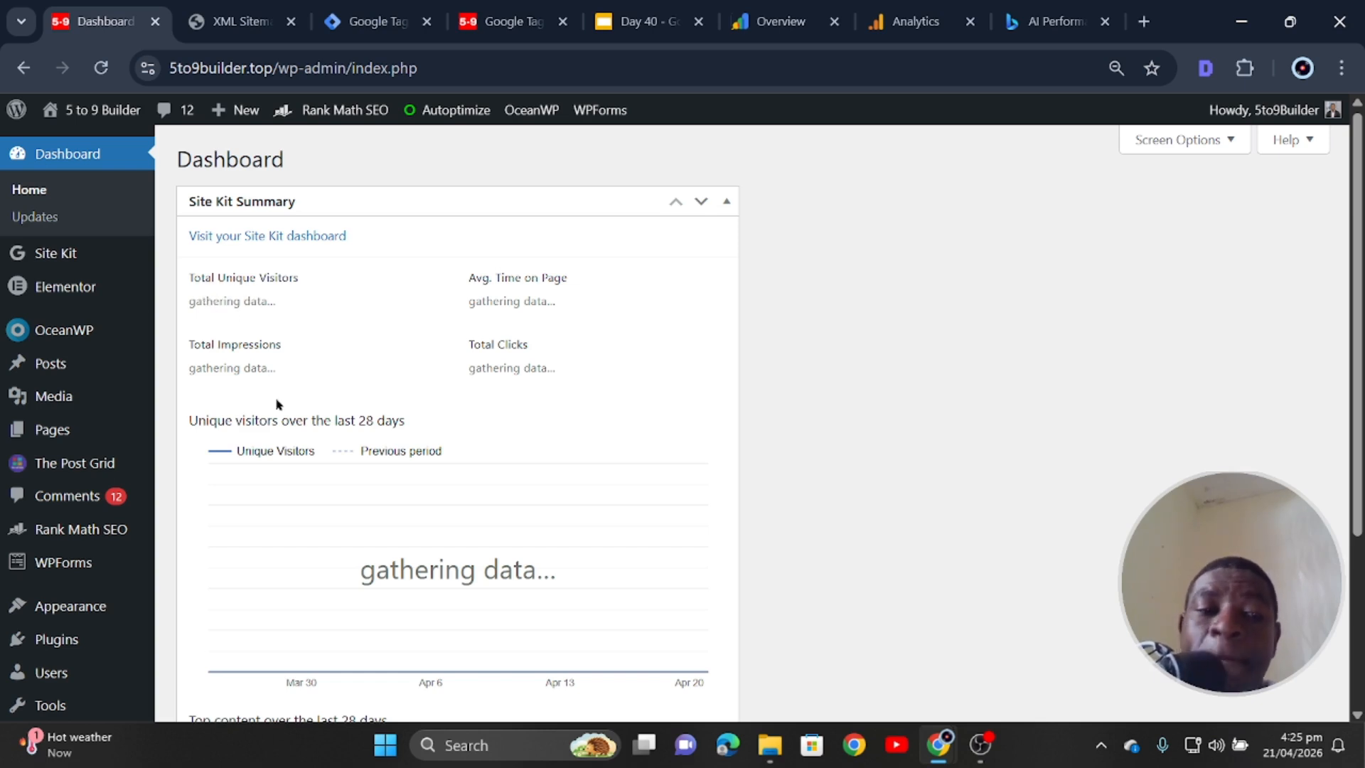
- Review the Site Kit visitors, impressions, clicks and time-on-page panels, then collapse the widget
scroll(543, 486, down, 3)
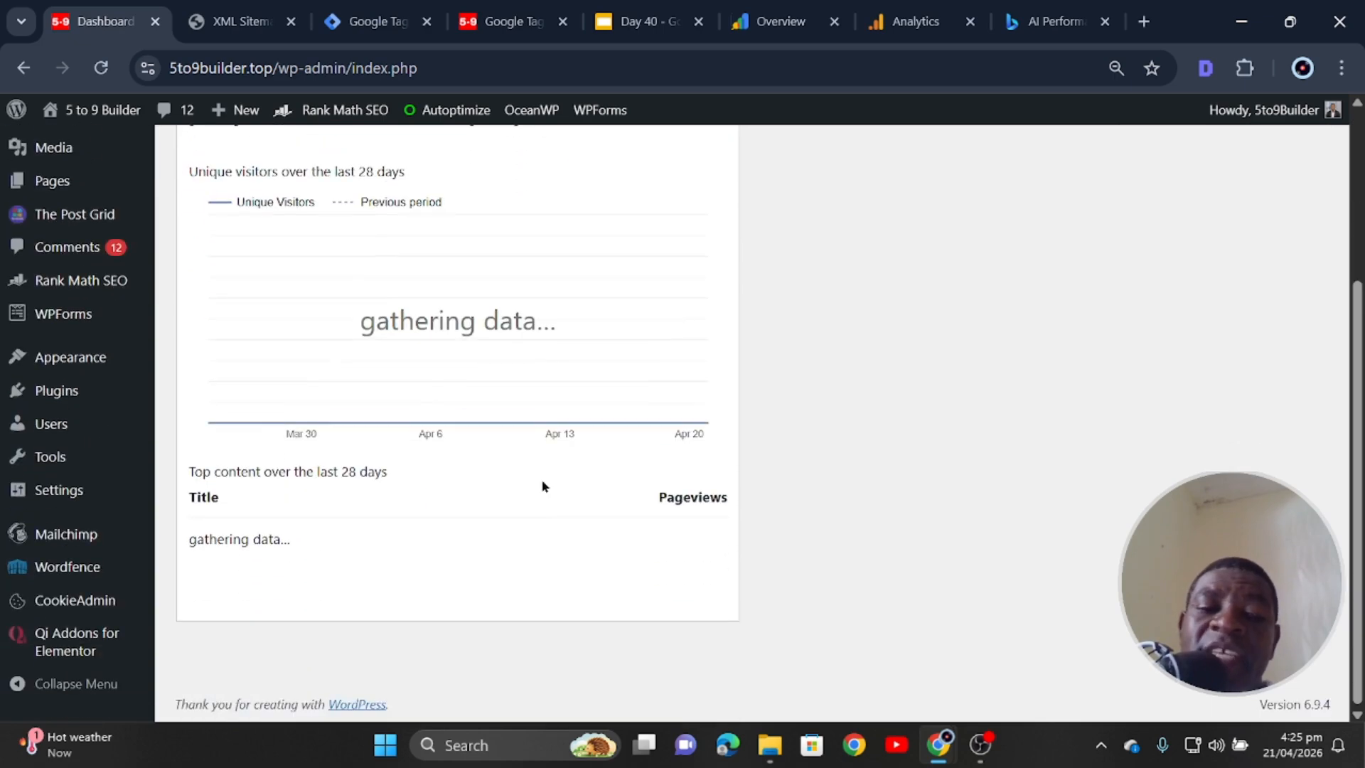
scroll(475, 490, up, 3)
scroll(472, 491, down, 3)
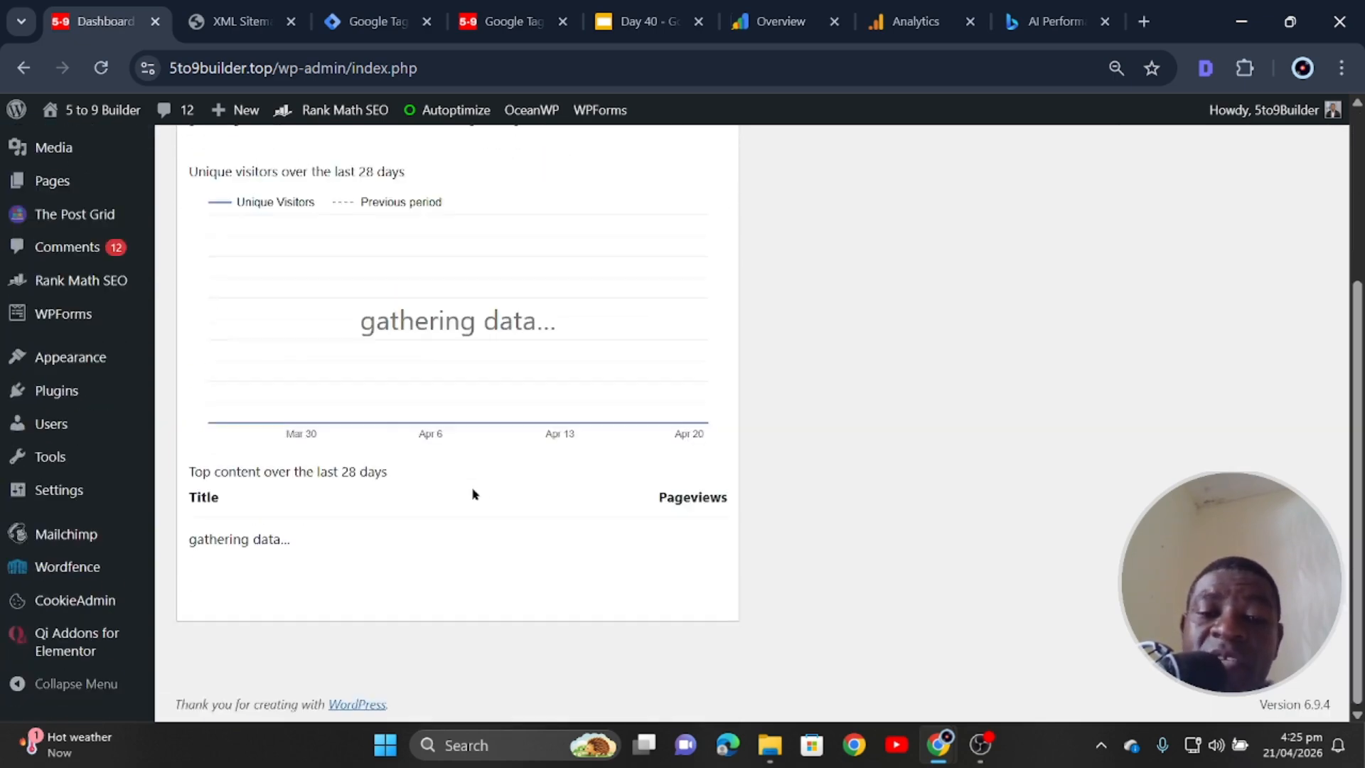
scroll(474, 493, up, 3)
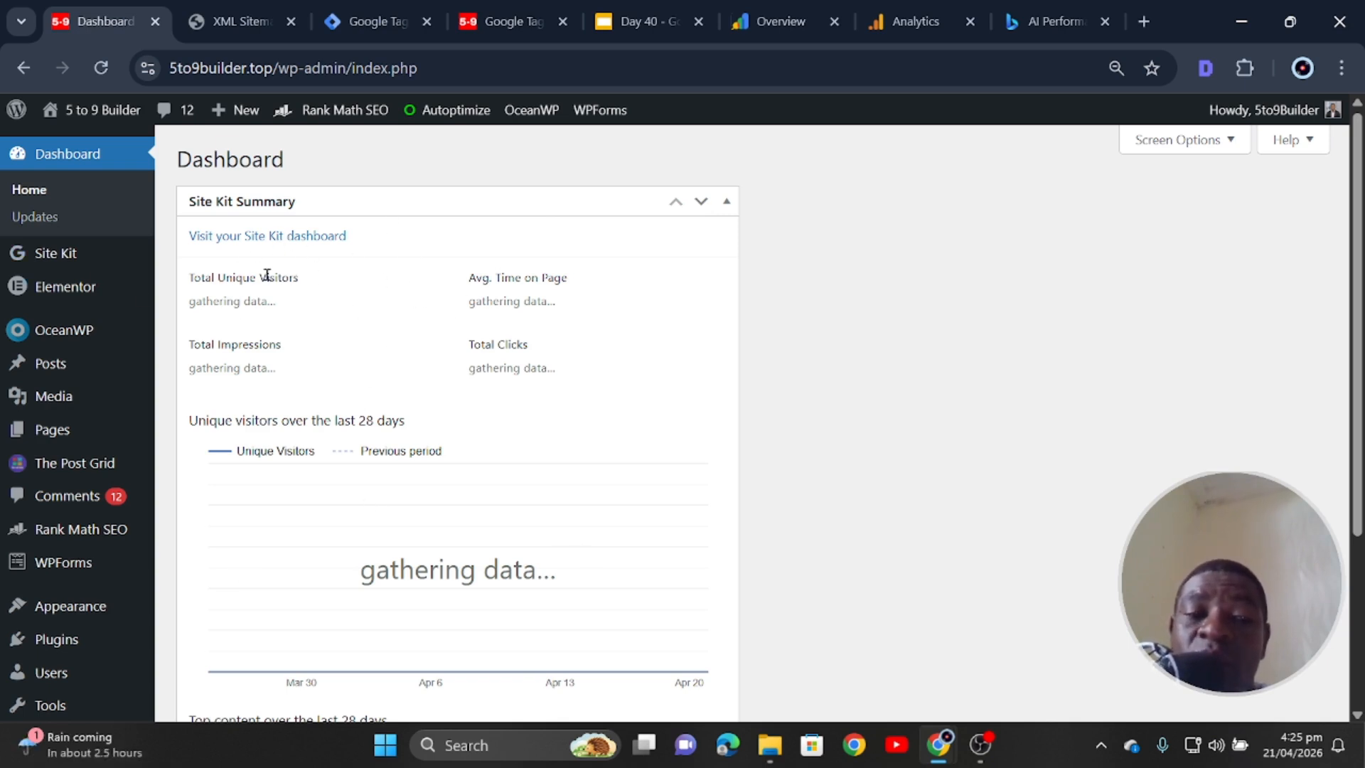
drag(282, 348, 266, 355)
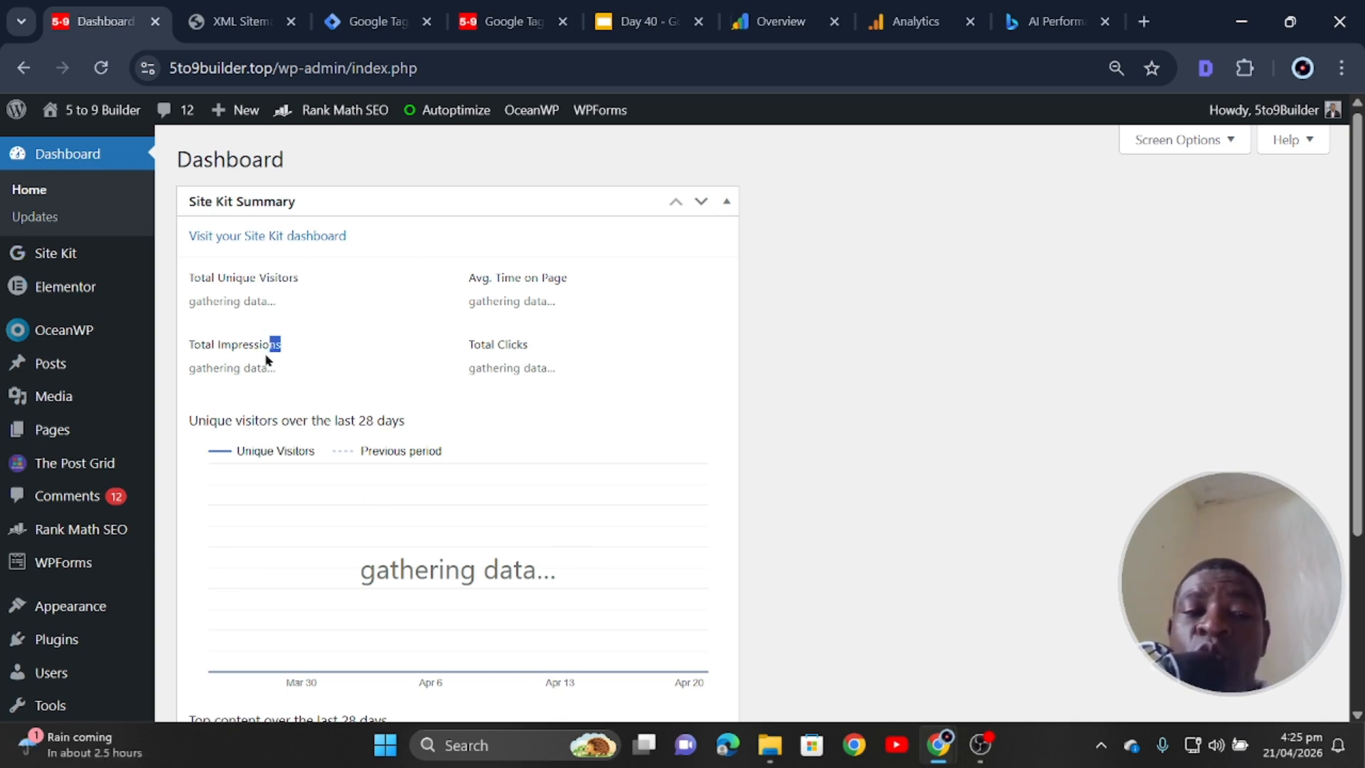
click(172, 364)
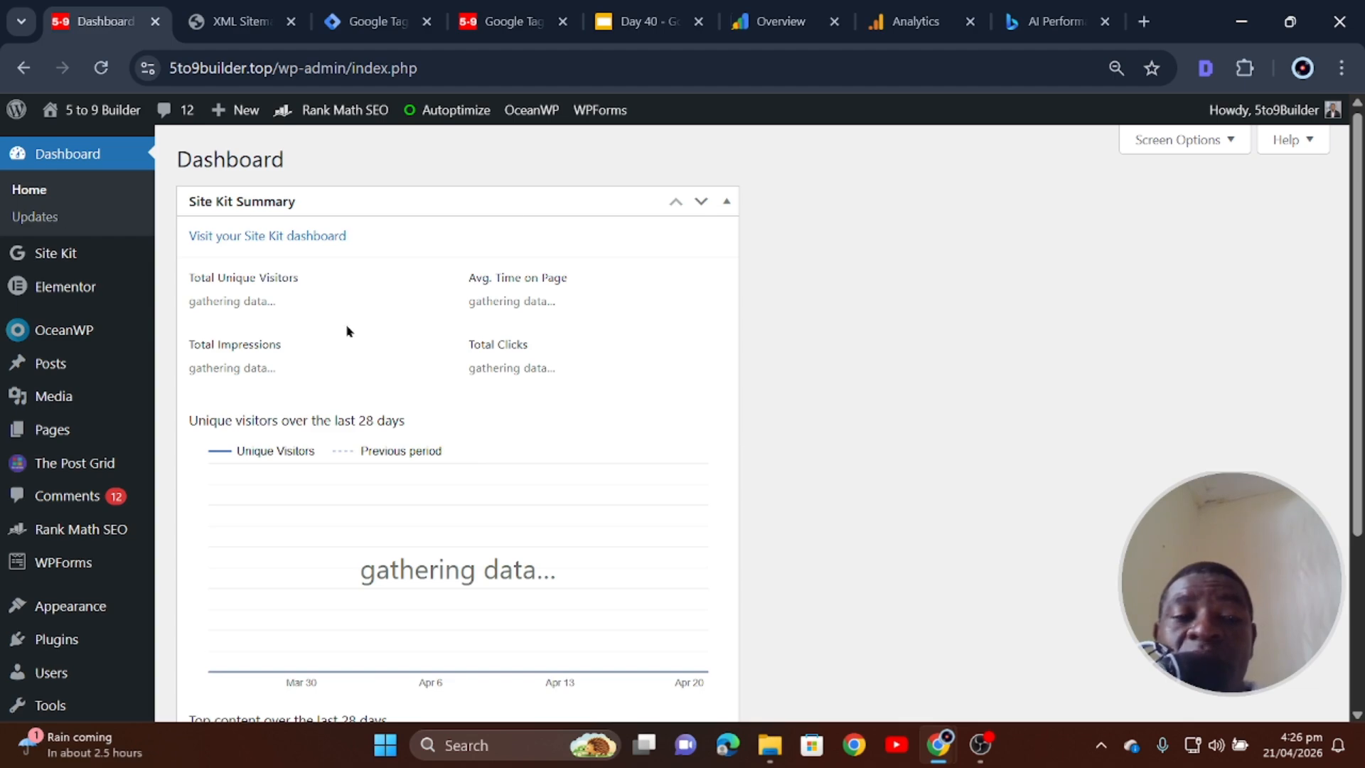
scroll(427, 396, down, 4)
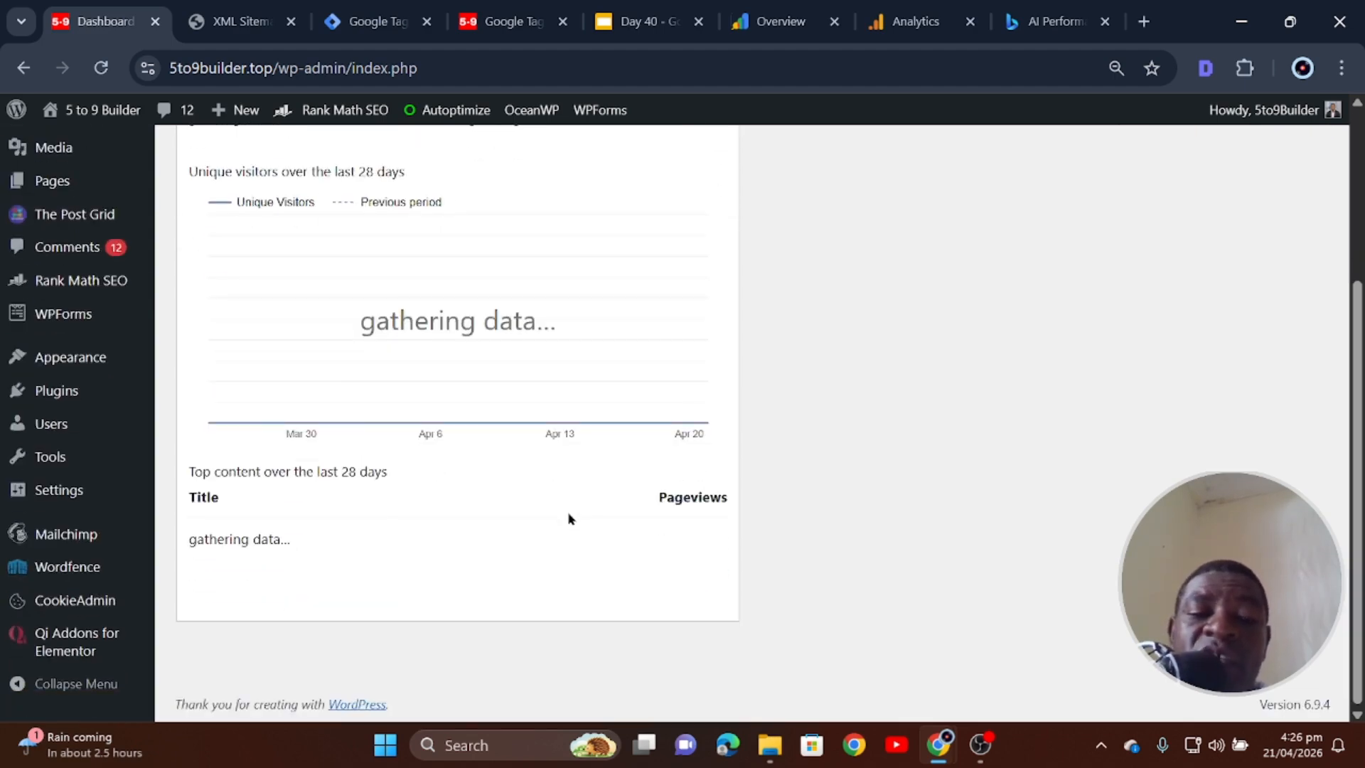
scroll(568, 516, up, 1)
scroll(568, 502, up, 3)
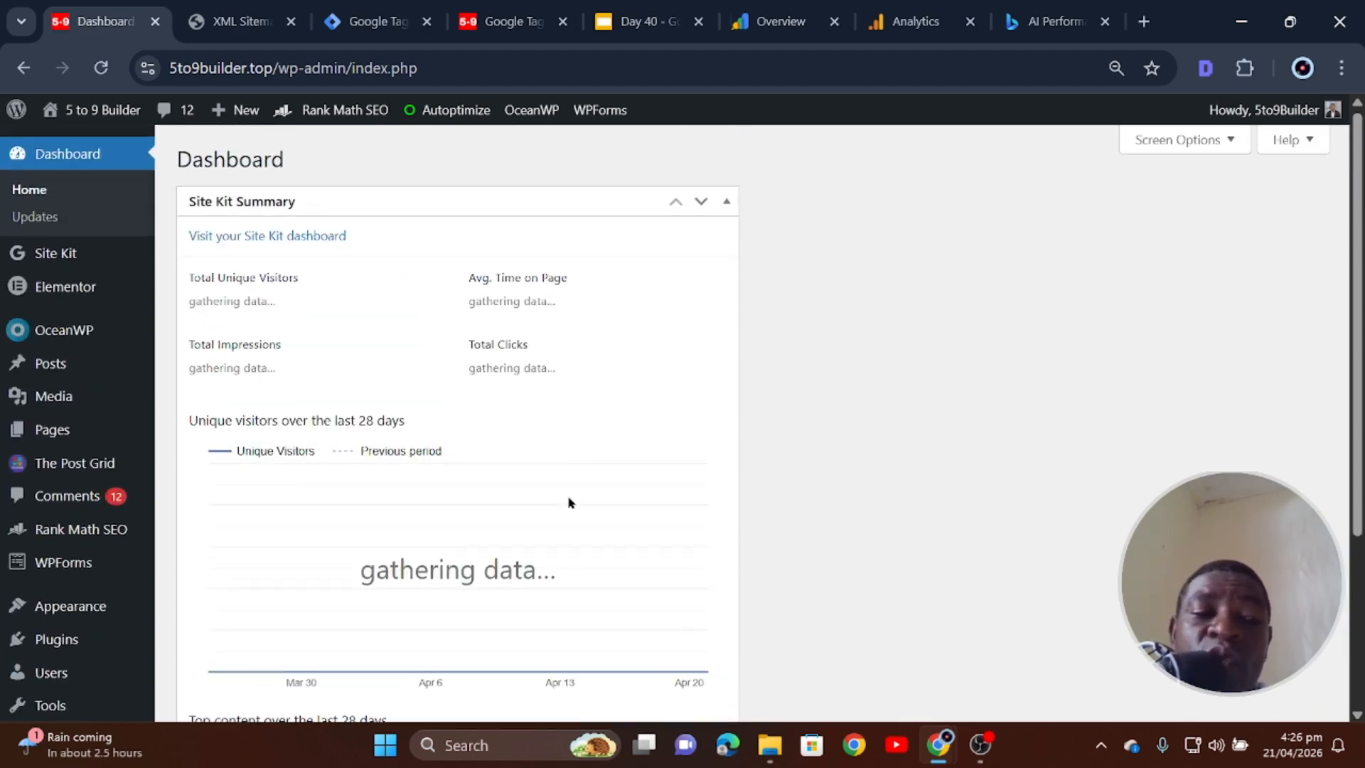
click(726, 202)
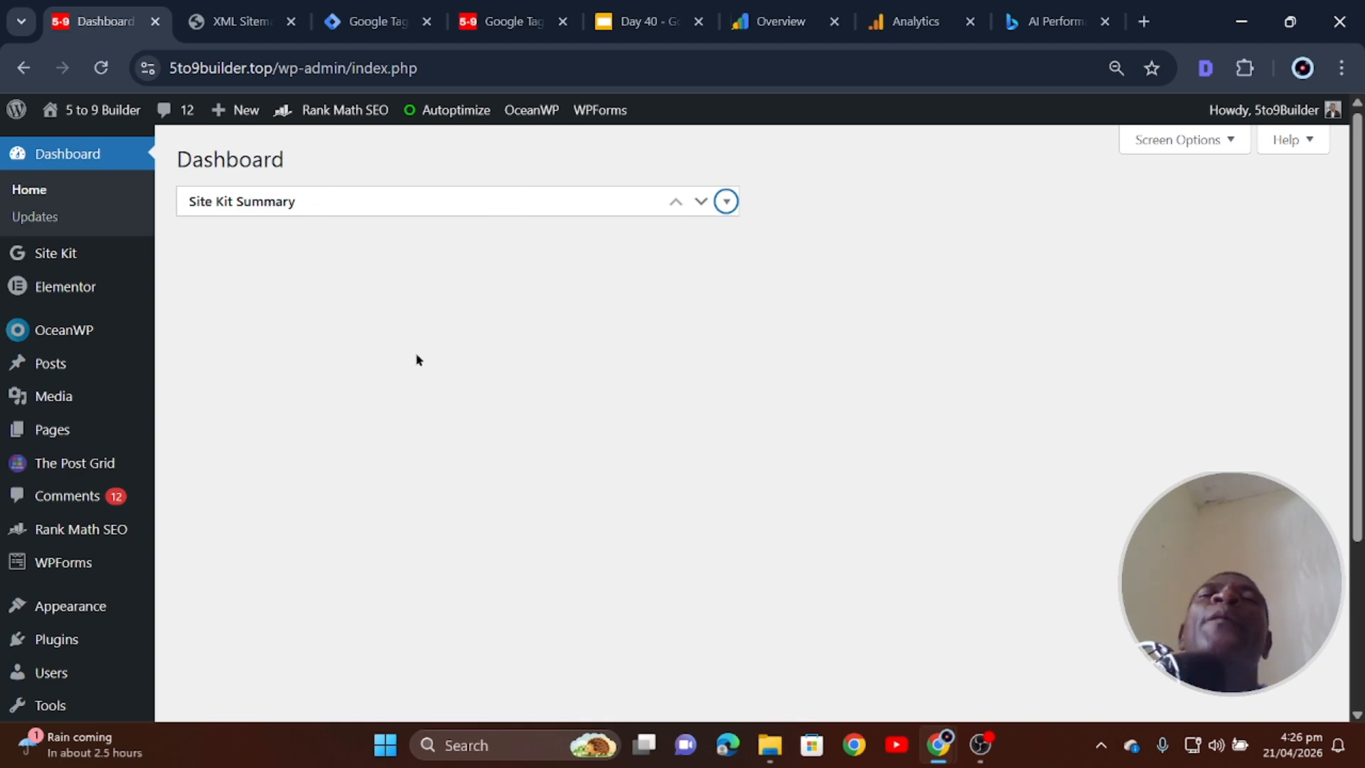